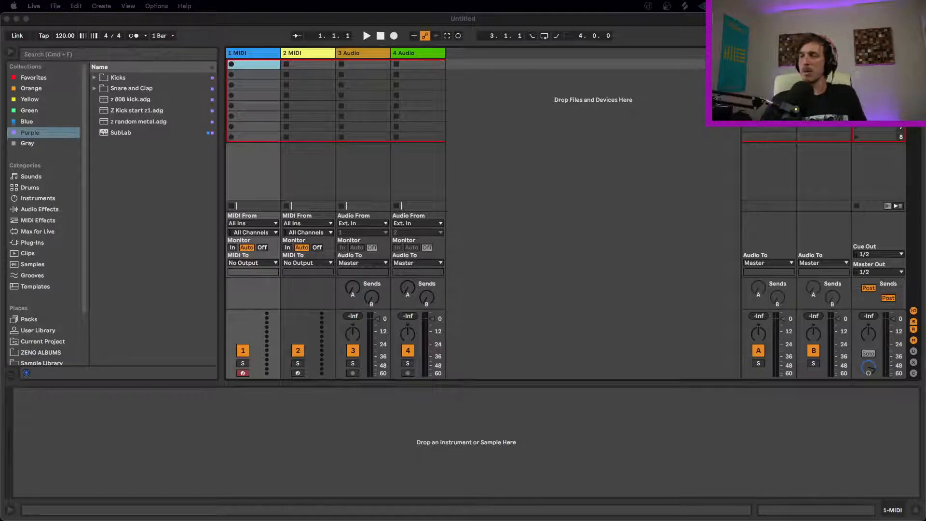
{"action": "left_click", "coordinate": [583, 199]}
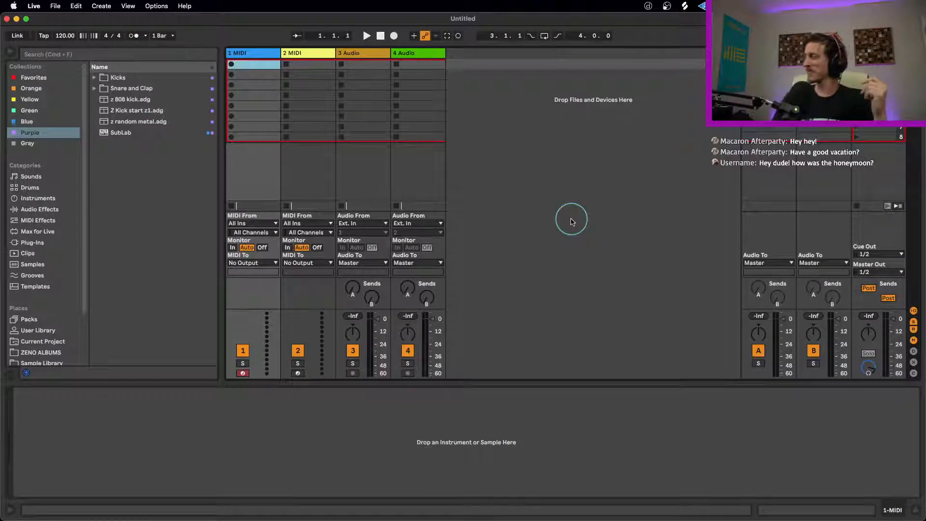
{"action": "left_click", "coordinate": [546, 181]}
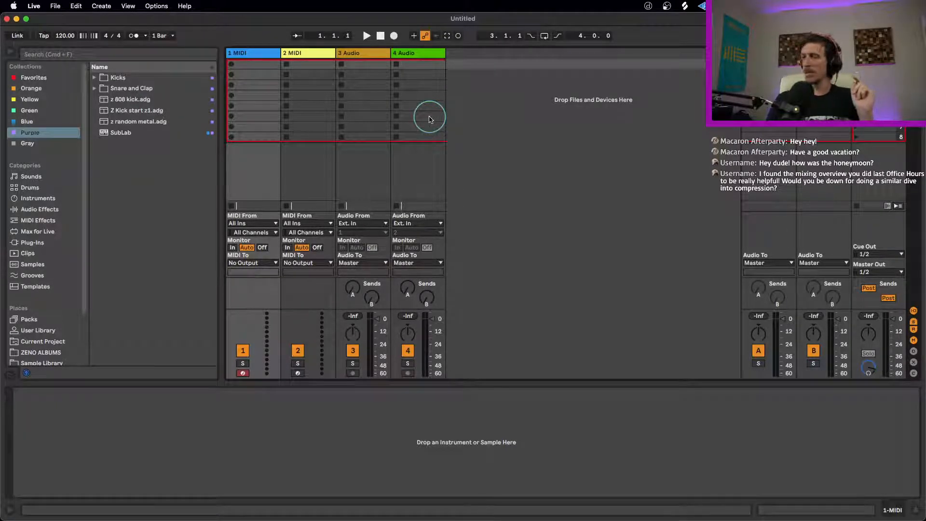
- Search the browser's samples for "drum bpm" and preview Boards Drums 100 bpm.aif
{"action": "left_click", "coordinate": [50, 199]}
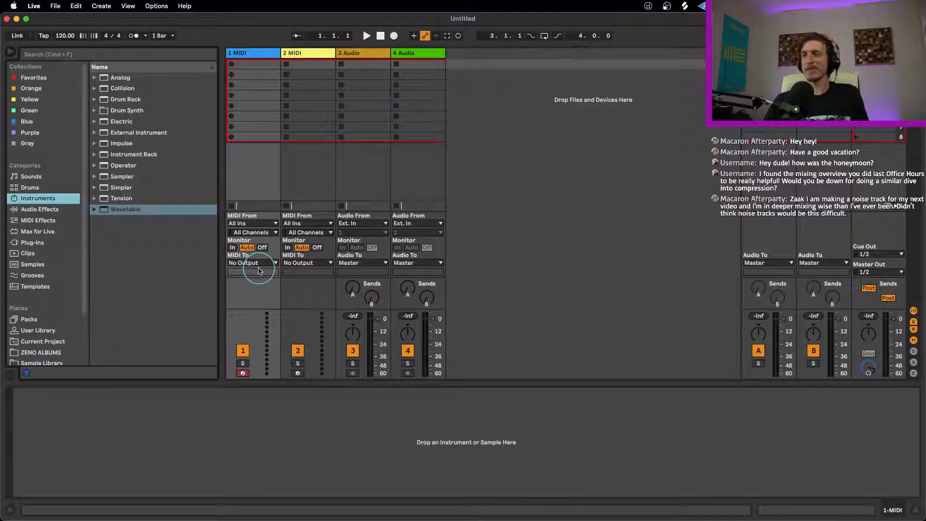
{"action": "left_click", "coordinate": [53, 209]}
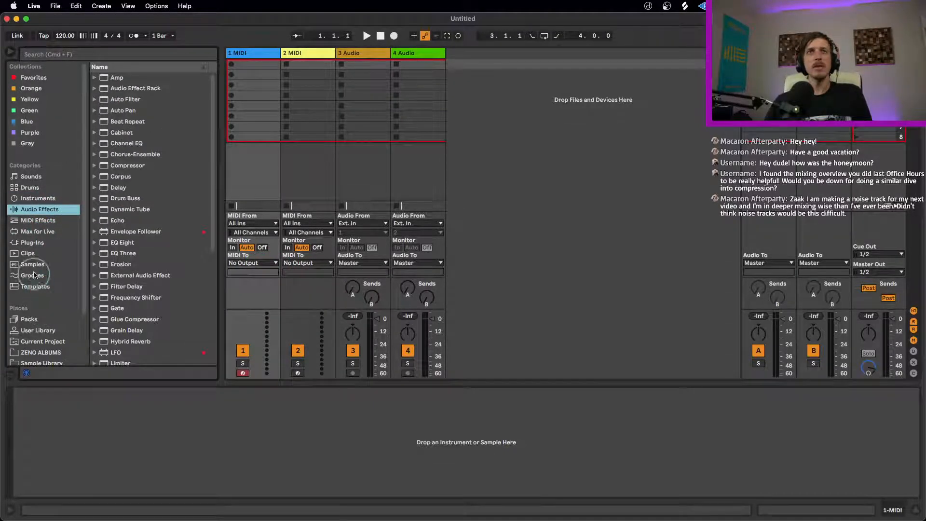
{"action": "left_click", "coordinate": [37, 242]}
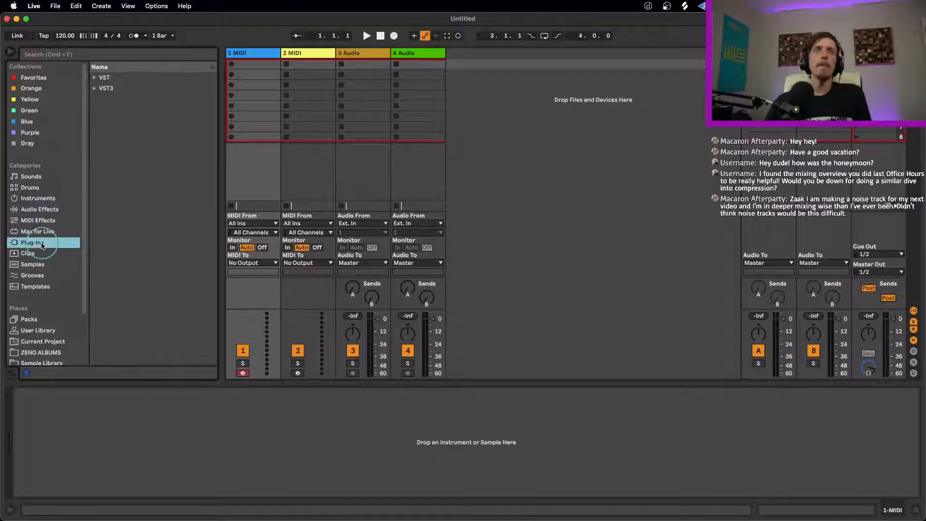
{"action": "left_click", "coordinate": [90, 55]}
{"action": "type", "text": "dr"}
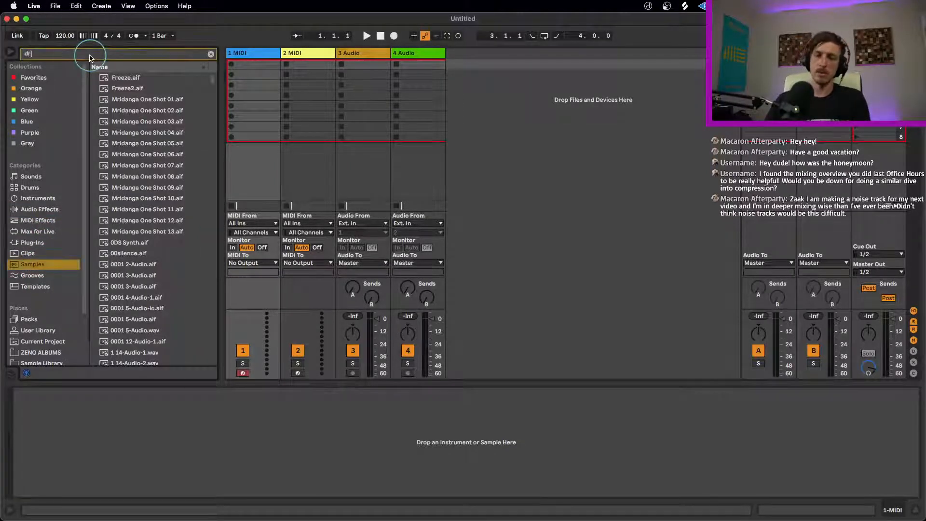
{"action": "type", "text": "um"}
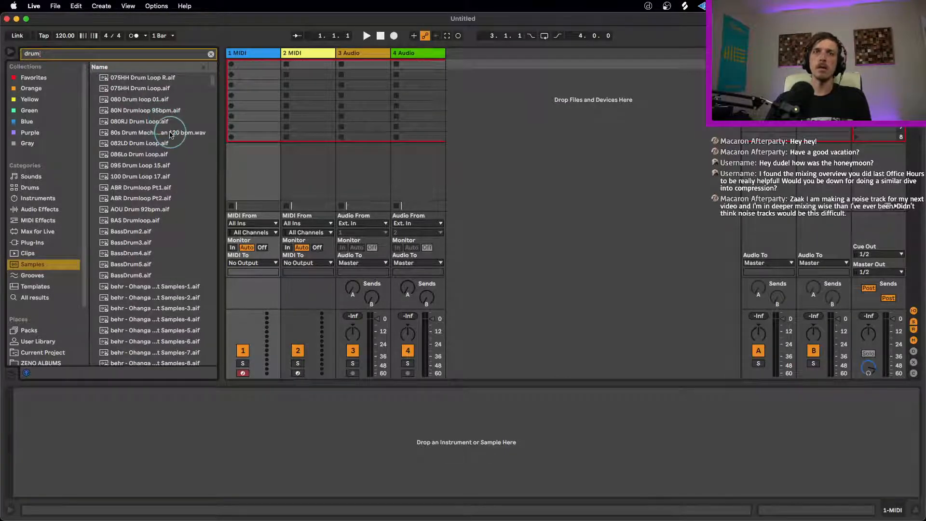
{"action": "type", "text": " bp"}
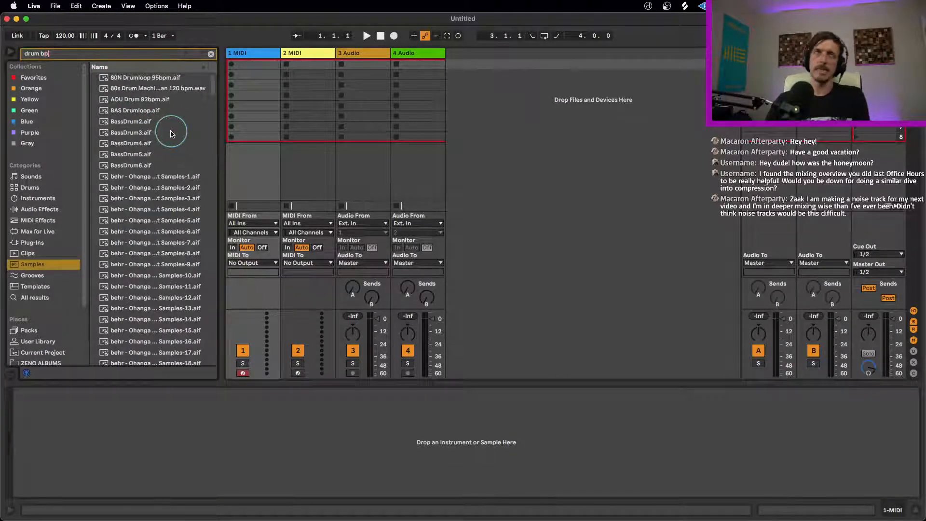
{"action": "type", "text": "m"}
{"action": "left_click", "coordinate": [162, 112]}
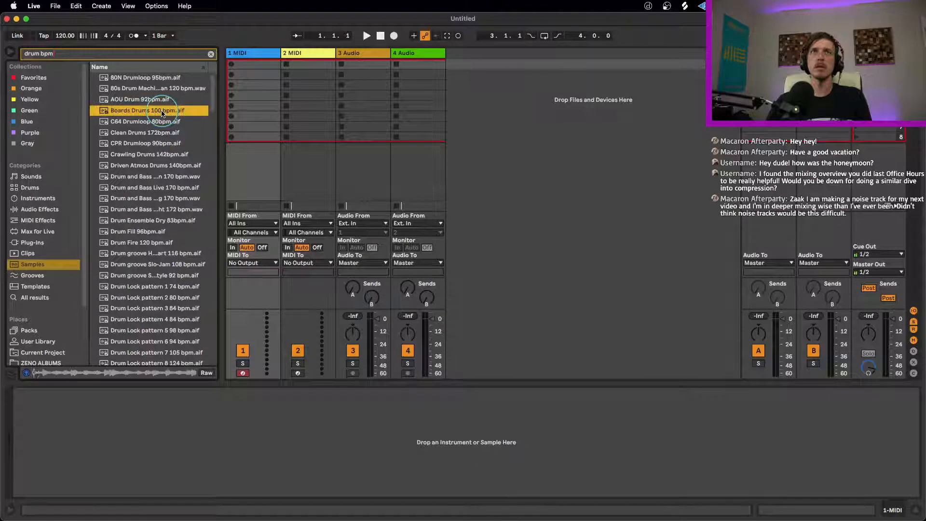
- Switch the browser to the Sample Library, clear the search text and find the TS-ClassicBreaks folders
{"action": "scroll", "coordinate": [54, 289], "scroll_direction": "down", "scroll_amount": 3}
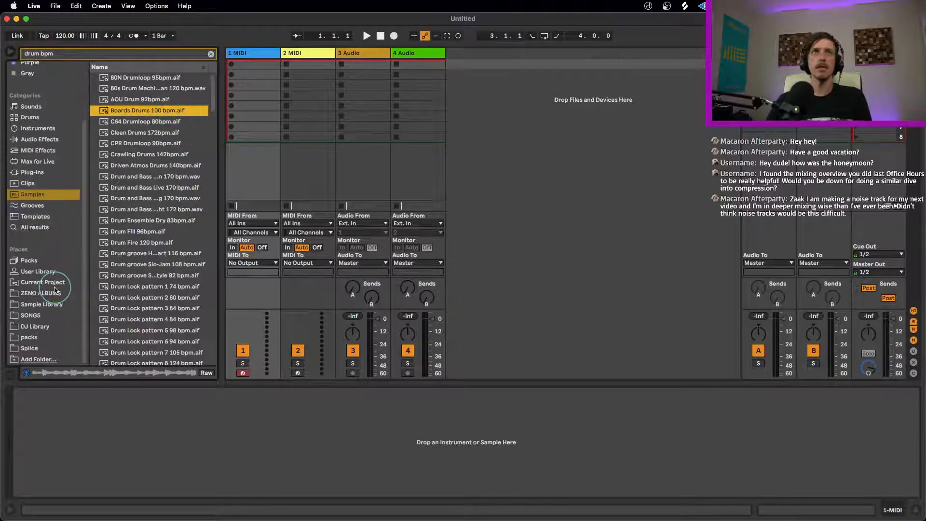
{"action": "left_click", "coordinate": [39, 303]}
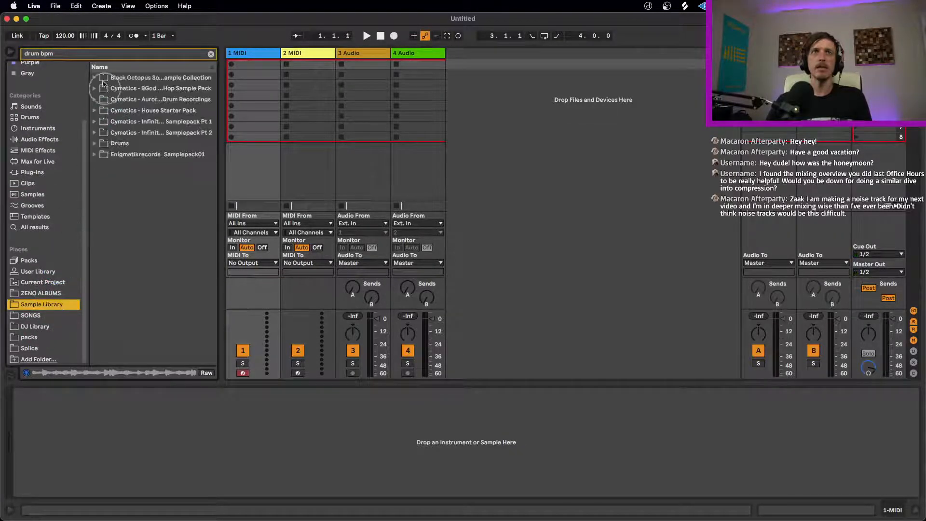
{"action": "left_click", "coordinate": [62, 54]}
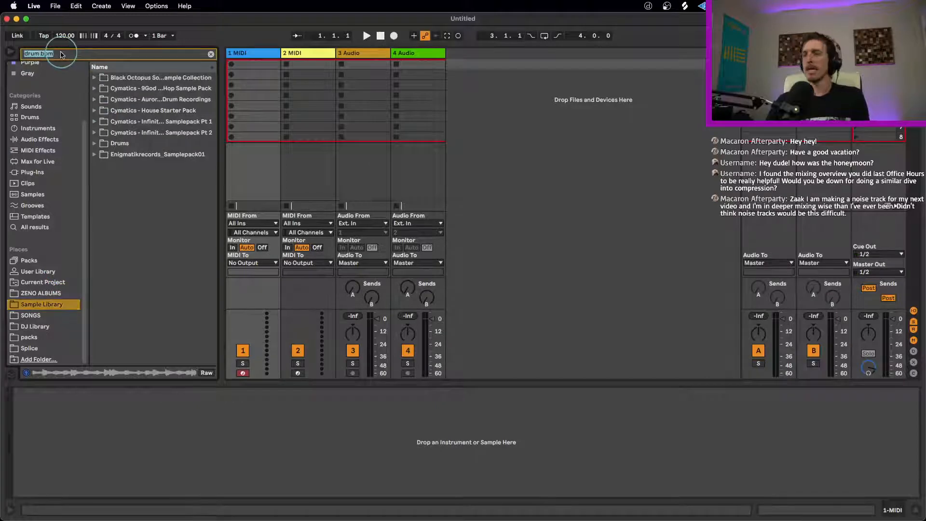
{"action": "key", "text": "BackSpace"}
{"action": "scroll", "coordinate": [159, 233], "scroll_direction": "down", "scroll_amount": 15}
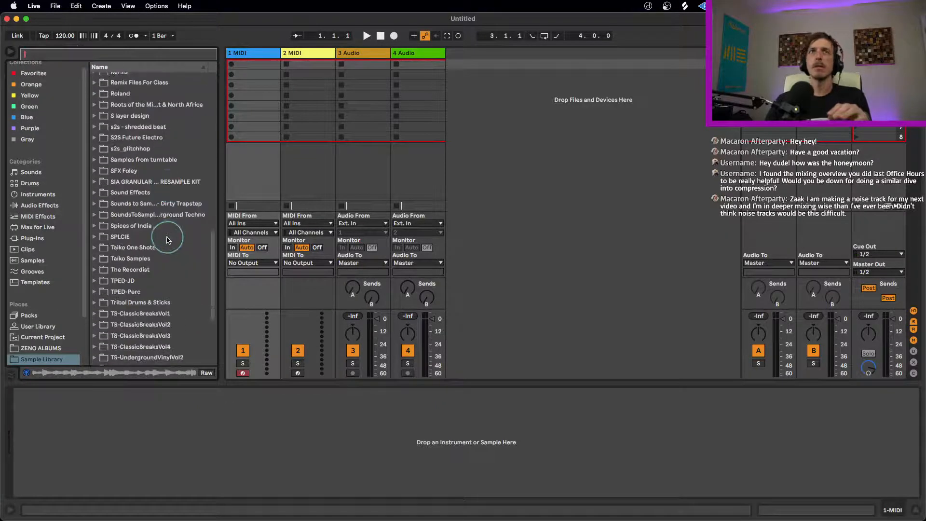
{"action": "scroll", "coordinate": [168, 239], "scroll_direction": "down", "scroll_amount": 3}
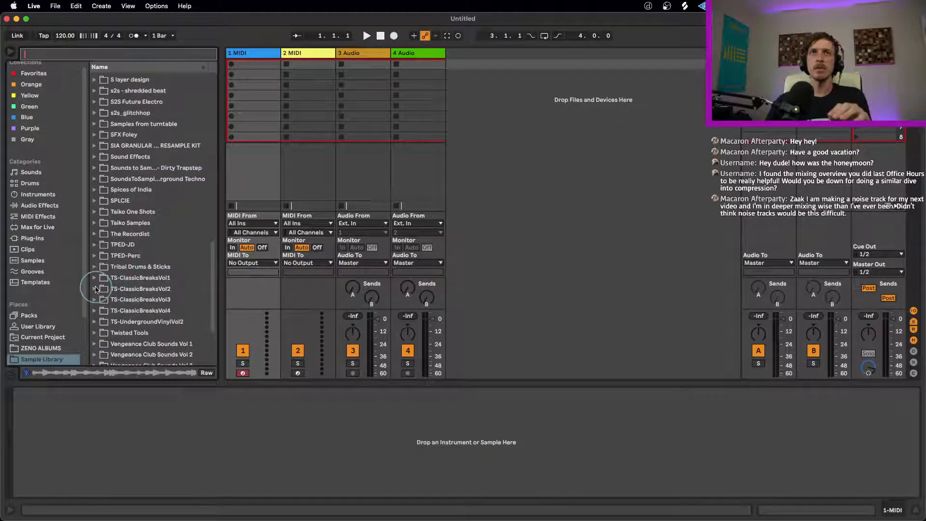
- Load the 24caratblack 94.2bpm break from TS-ClassicBreaksVol2 into the second clip slot of audio track 3 and launch it
{"action": "left_click", "coordinate": [95, 288]}
{"action": "left_click", "coordinate": [133, 311]}
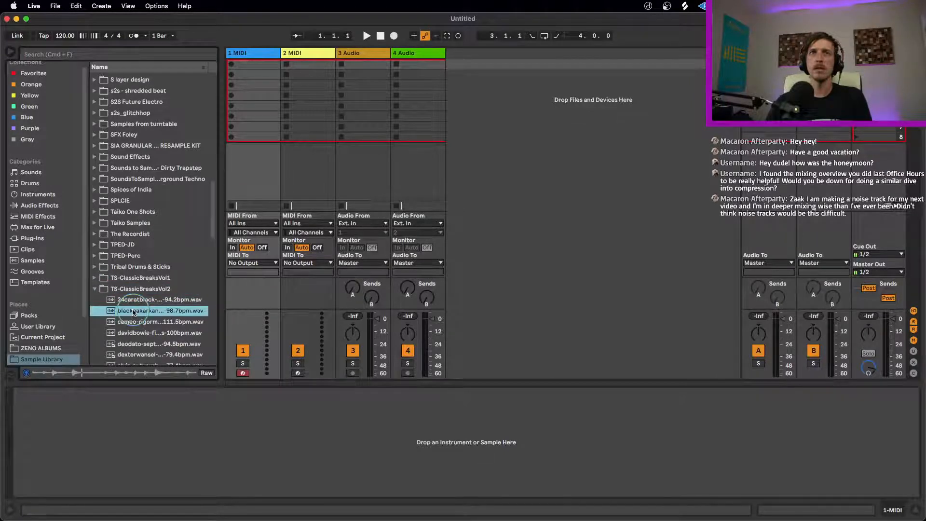
{"action": "left_click", "coordinate": [149, 299]}
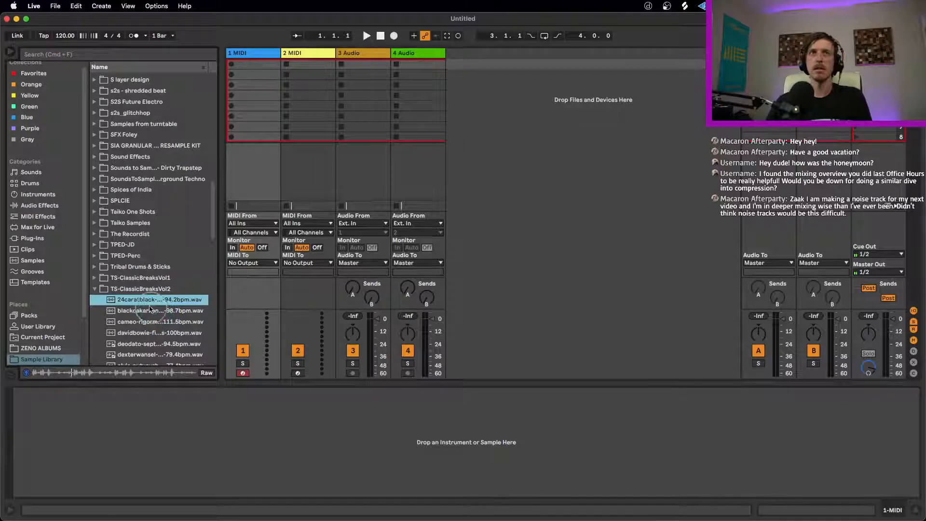
{"action": "left_click_drag", "start_coordinate": [144, 302], "coordinate": [342, 80]}
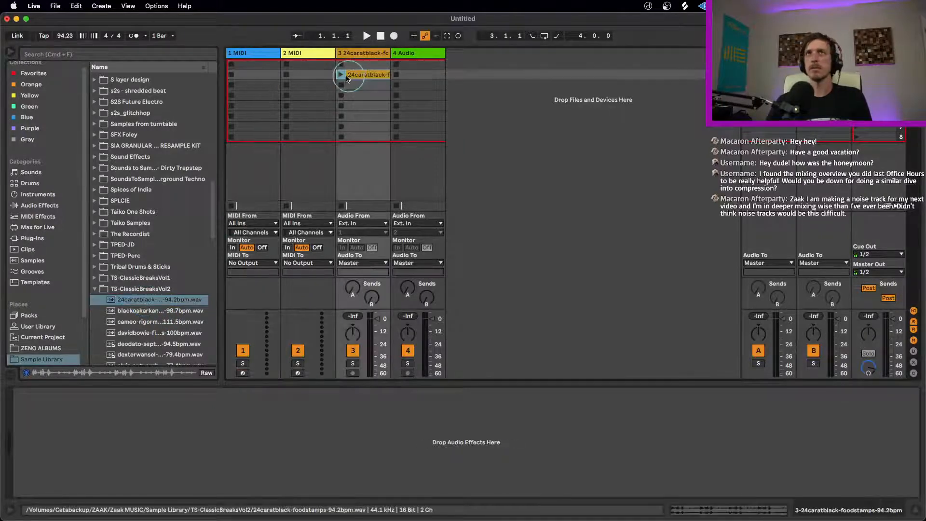
{"action": "left_click", "coordinate": [341, 76]}
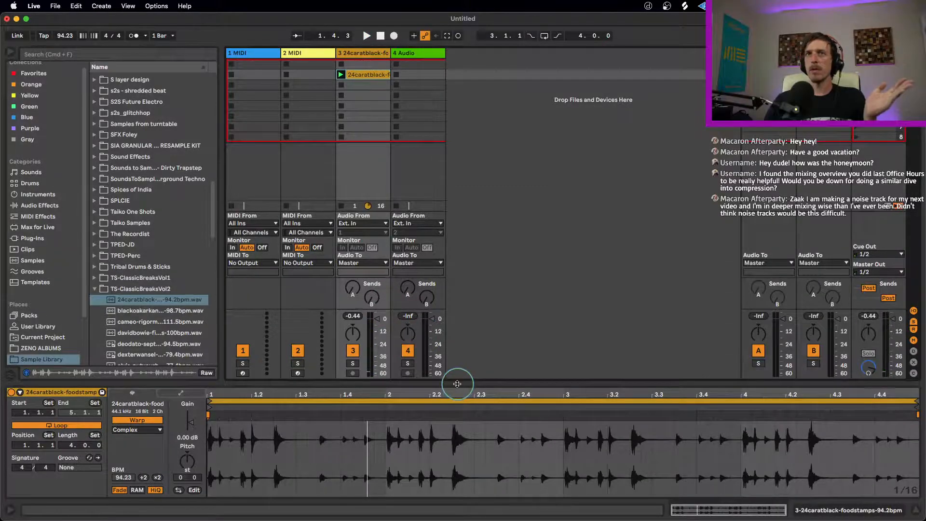
- Enlarge the clip's waveform and compare the quiet hit at 2.4.2 with the loud peaks at 2.2.1 and 2.2.3
{"action": "left_click_drag", "start_coordinate": [456, 384], "coordinate": [430, 244]}
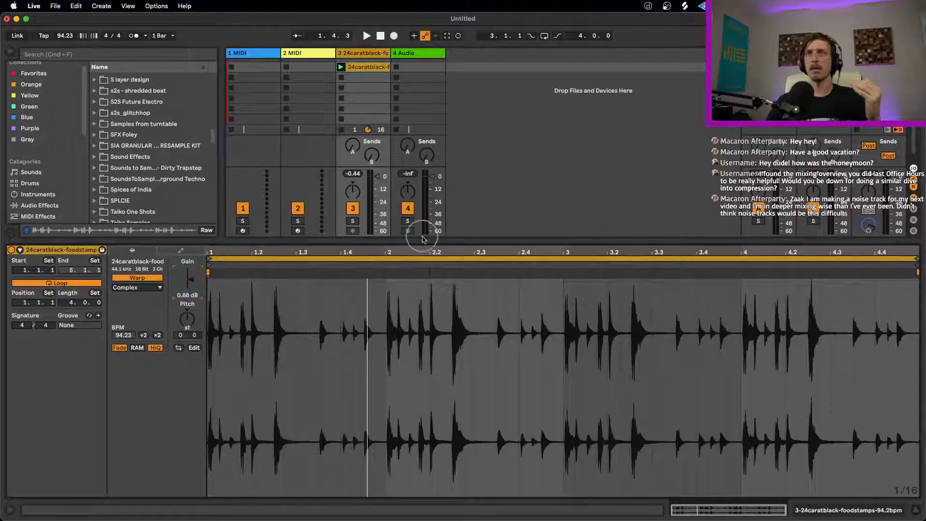
{"action": "left_click_drag", "start_coordinate": [442, 245], "coordinate": [446, 247]}
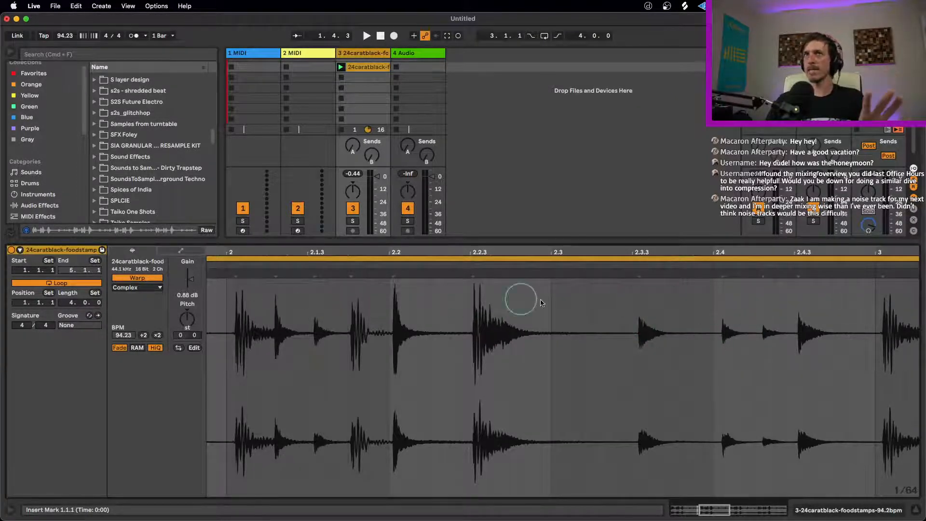
{"action": "left_click_drag", "start_coordinate": [764, 332], "coordinate": [773, 334]}
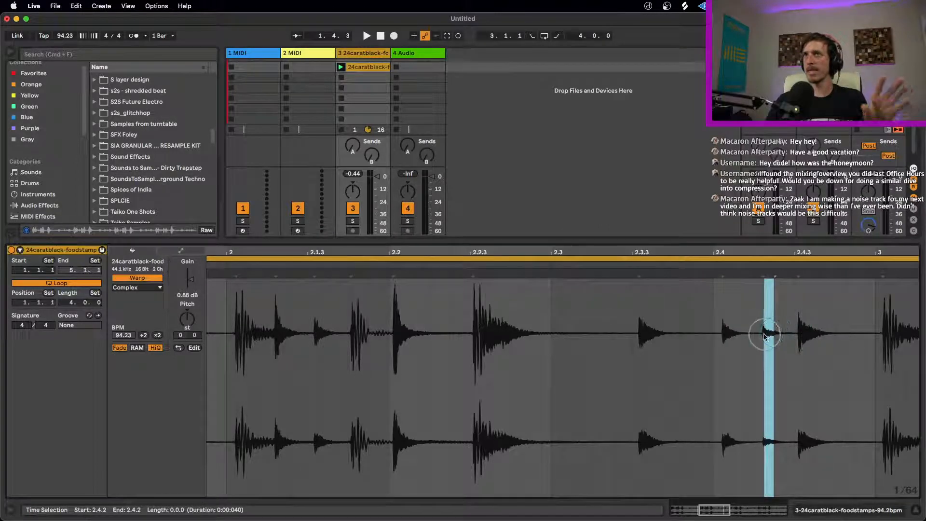
{"action": "left_click", "coordinate": [765, 331]}
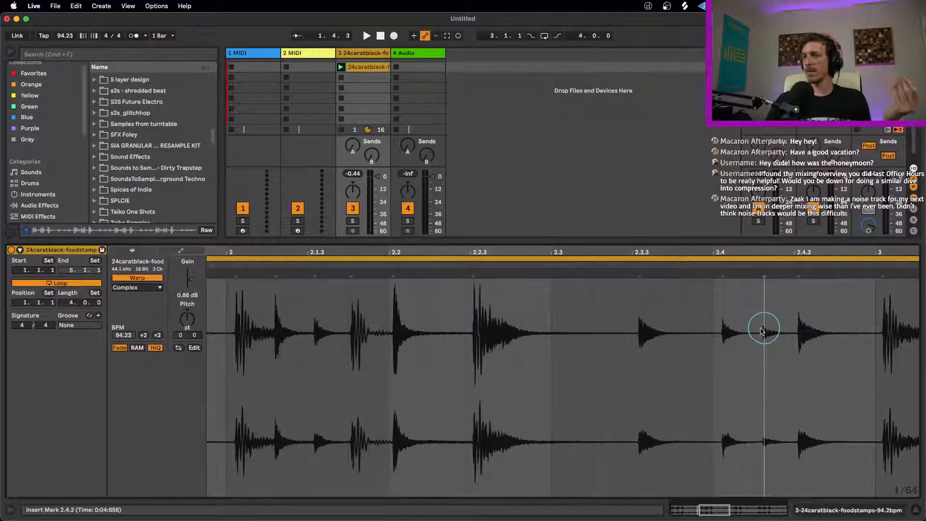
{"action": "left_click", "coordinate": [473, 285]}
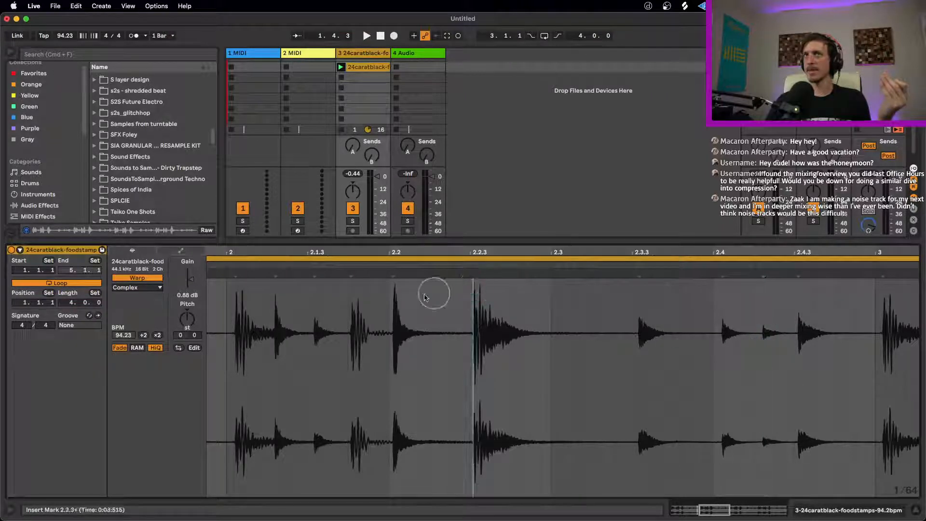
{"action": "left_click", "coordinate": [393, 289]}
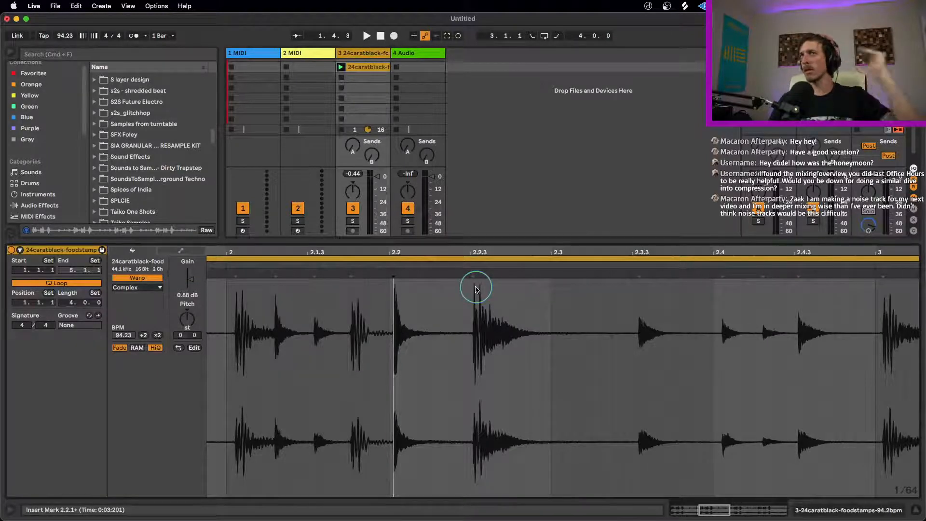
{"action": "left_click", "coordinate": [475, 288]}
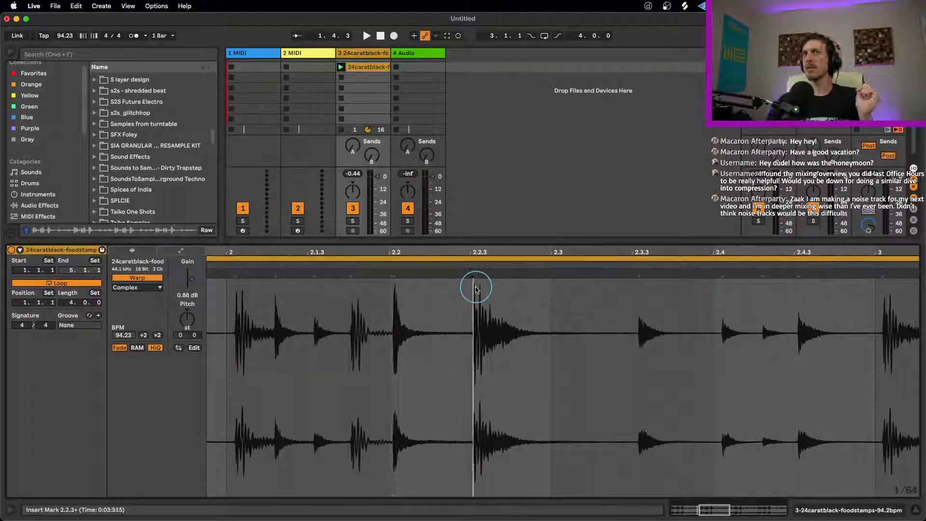
{"action": "left_click_drag", "start_coordinate": [472, 289], "coordinate": [488, 289]}
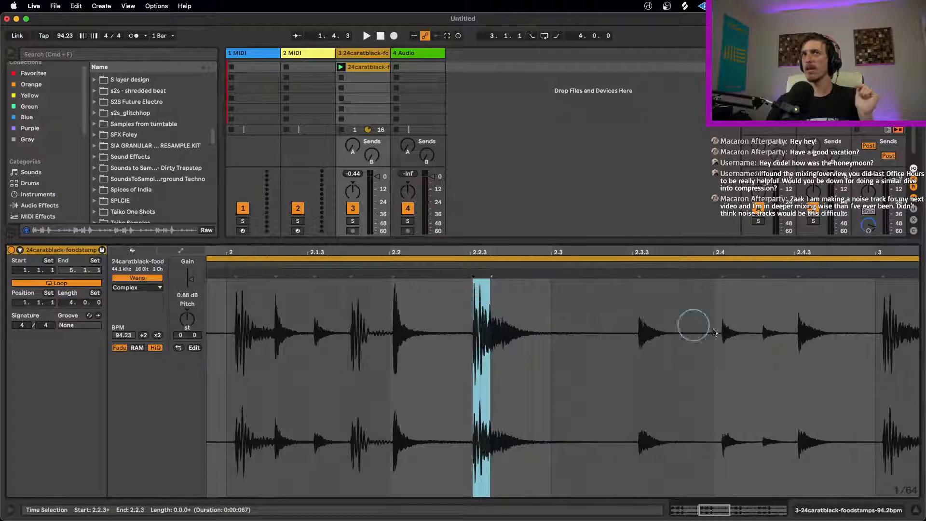
- Examine the levels of the 2.4.2 hit, the whole bar from 2.1.1 to 3.1.1, and the passage from 2.3.2 to 2.4.4
{"action": "left_click", "coordinate": [769, 332]}
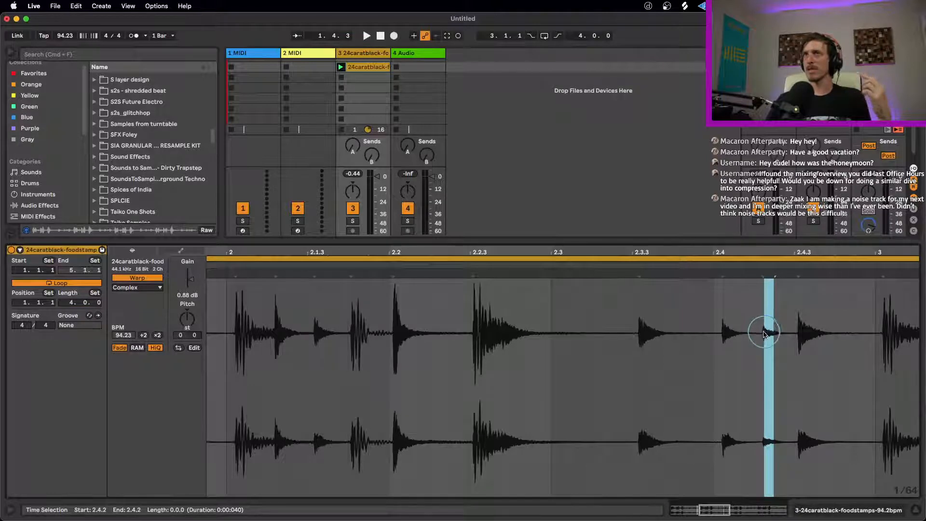
{"action": "left_click", "coordinate": [761, 323]}
{"action": "left_click_drag", "start_coordinate": [465, 316], "coordinate": [525, 314]}
{"action": "left_click_drag", "start_coordinate": [765, 326], "coordinate": [794, 334]}
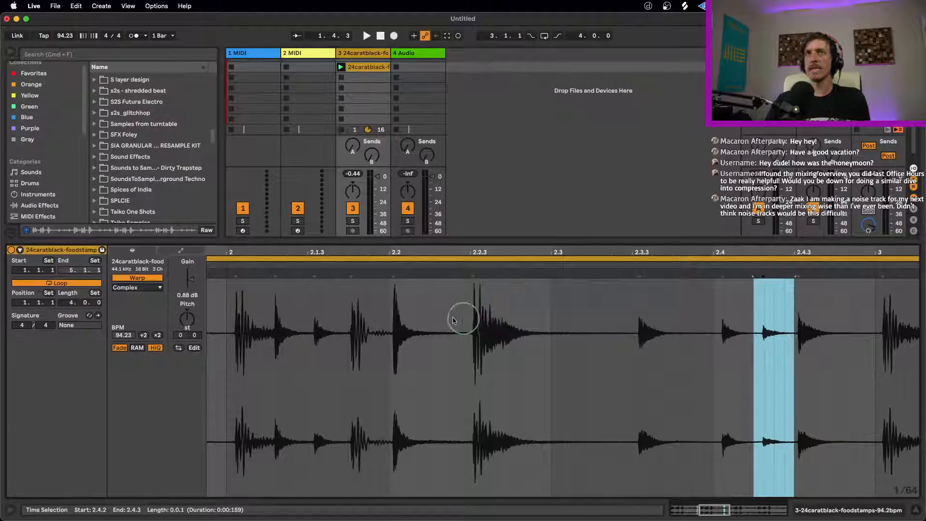
{"action": "left_click_drag", "start_coordinate": [224, 314], "coordinate": [905, 369]}
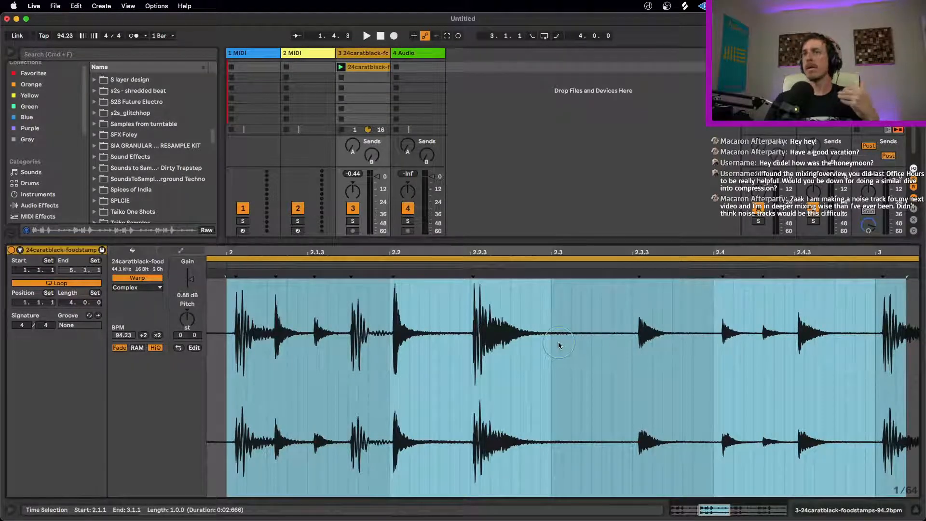
{"action": "left_click_drag", "start_coordinate": [622, 337], "coordinate": [832, 354]}
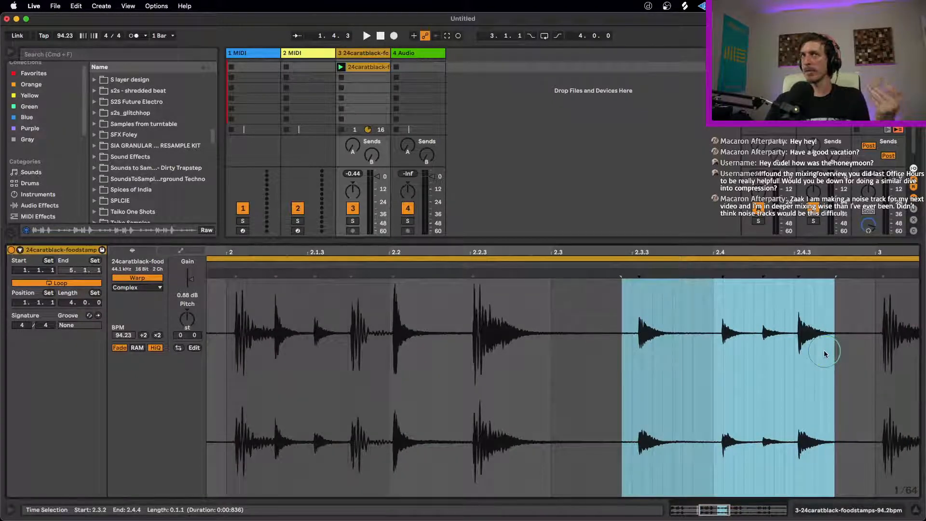
- Raise the clip's gain to 7.56 dB and inspect the loud peaks between 2.1.1 and 2.2.3
{"action": "left_click", "coordinate": [193, 281]}
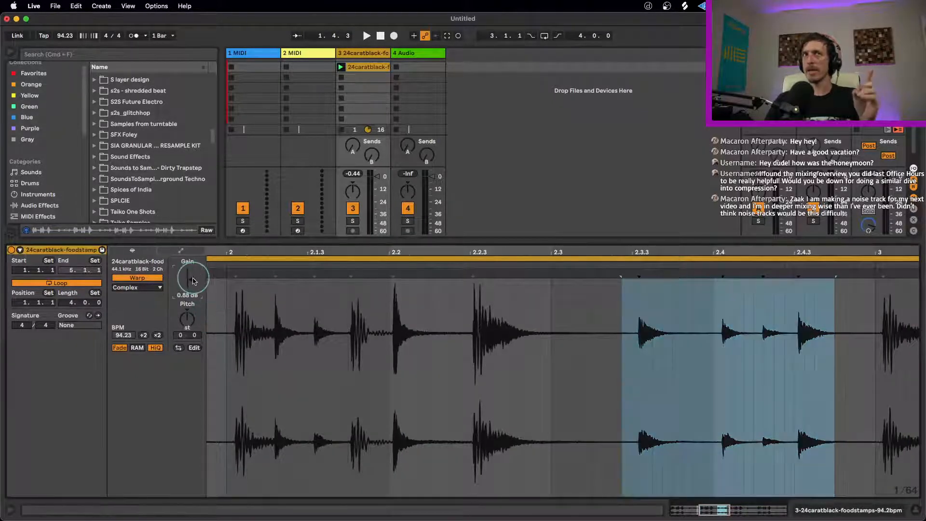
{"action": "left_click_drag", "start_coordinate": [191, 280], "coordinate": [191, 277]}
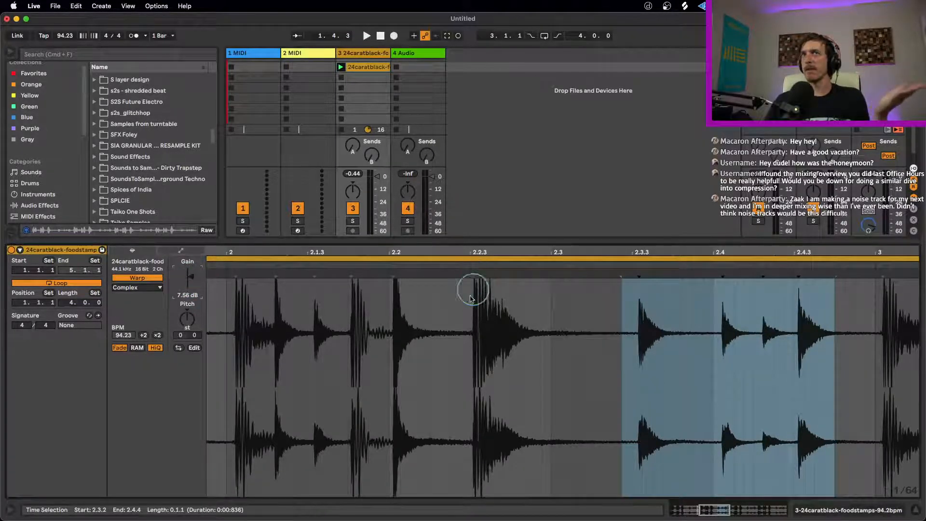
{"action": "left_click_drag", "start_coordinate": [471, 290], "coordinate": [487, 306]}
{"action": "left_click", "coordinate": [391, 301]}
{"action": "left_click_drag", "start_coordinate": [398, 302], "coordinate": [430, 304]}
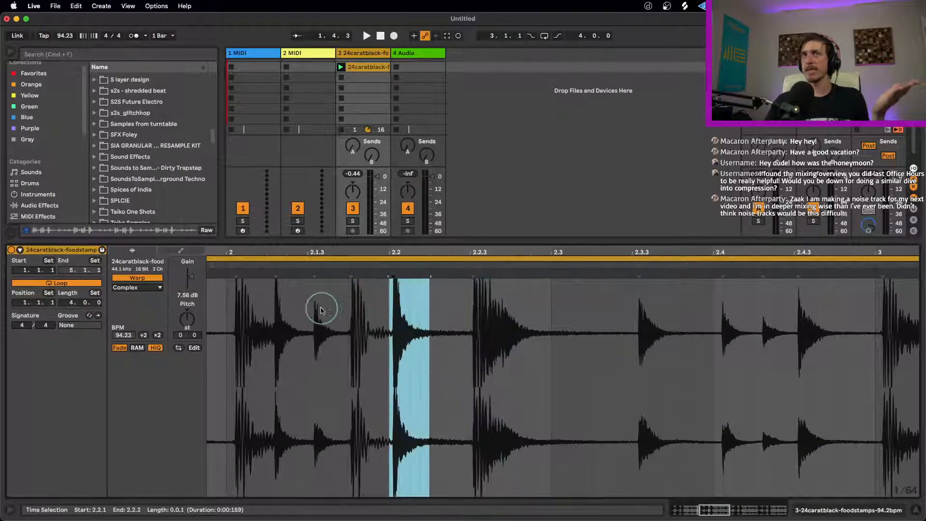
{"action": "left_click_drag", "start_coordinate": [337, 305], "coordinate": [381, 303]}
{"action": "left_click_drag", "start_coordinate": [227, 292], "coordinate": [364, 302]}
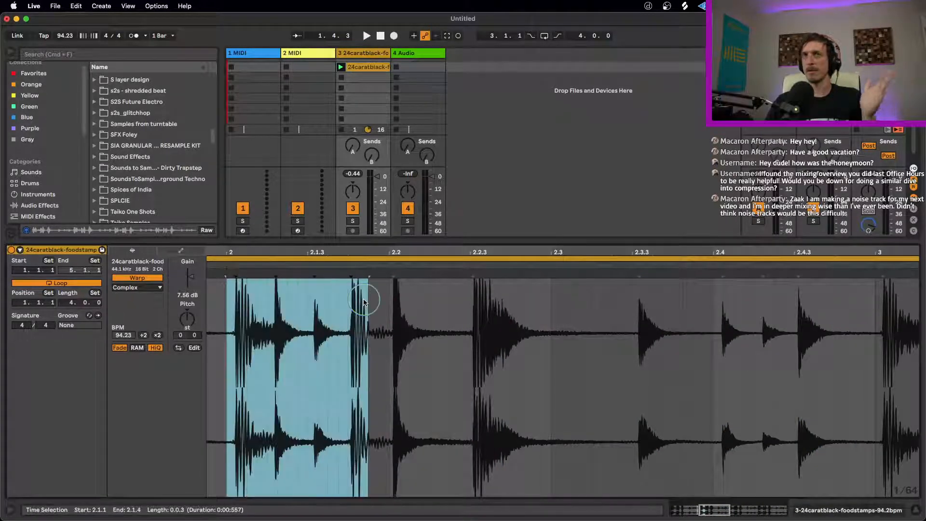
{"action": "left_click", "coordinate": [438, 299]}
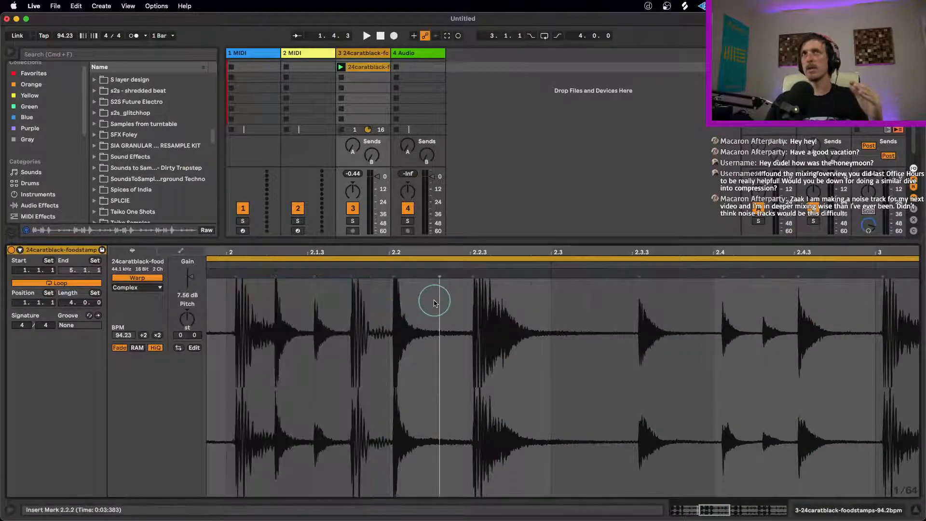
- Lower the clip's gain to -0.07 dB and inspect the hits from 2.3.2 to 2.4.4 and from 2.2.1 to 2.2.4
{"action": "left_click_drag", "start_coordinate": [191, 278], "coordinate": [191, 309]}
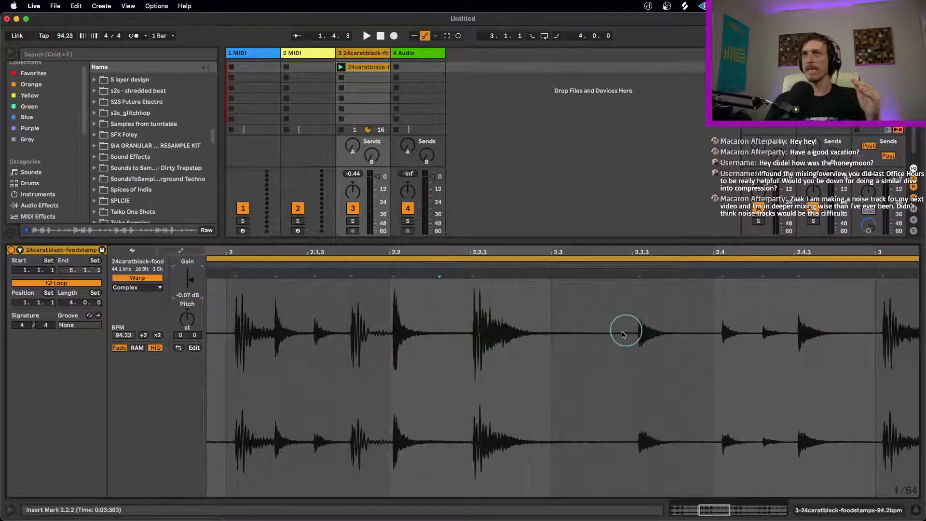
{"action": "left_click_drag", "start_coordinate": [622, 333], "coordinate": [845, 345]}
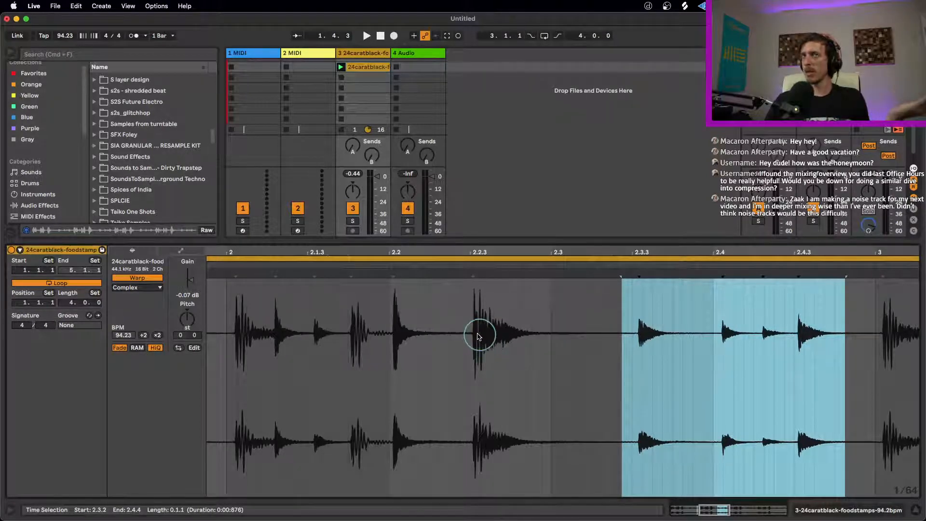
{"action": "left_click_drag", "start_coordinate": [388, 306], "coordinate": [520, 310]}
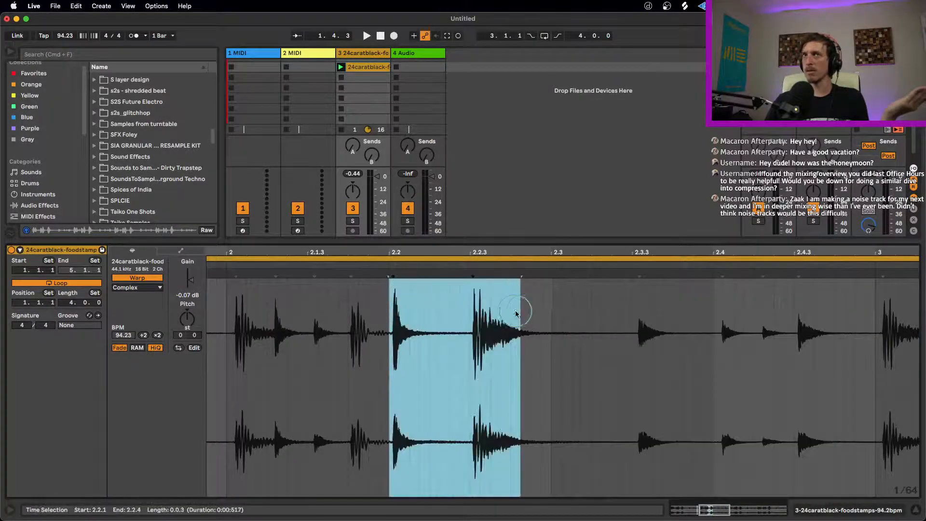
- Set the clip's gain to 0.69 dB and place the insert mark at 2.3.1
{"action": "left_click", "coordinate": [191, 279]}
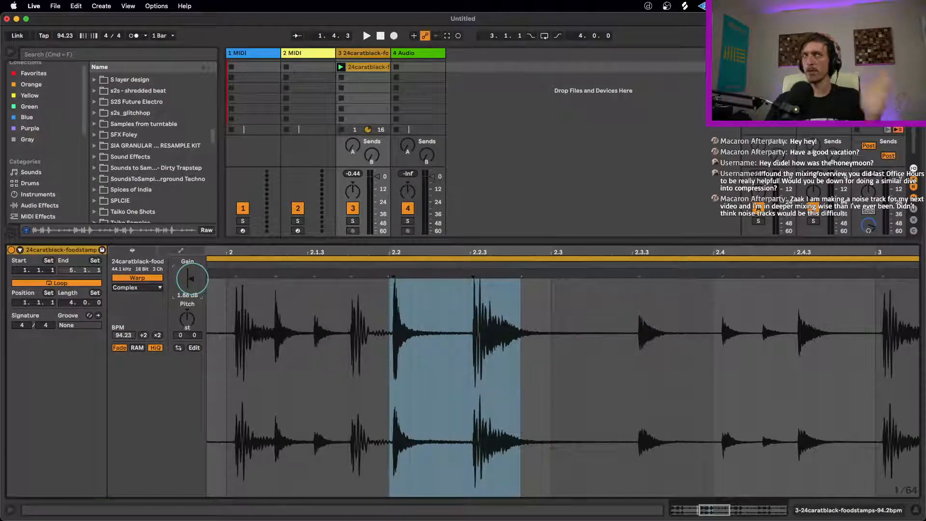
{"action": "left_click_drag", "start_coordinate": [191, 278], "coordinate": [221, 283]}
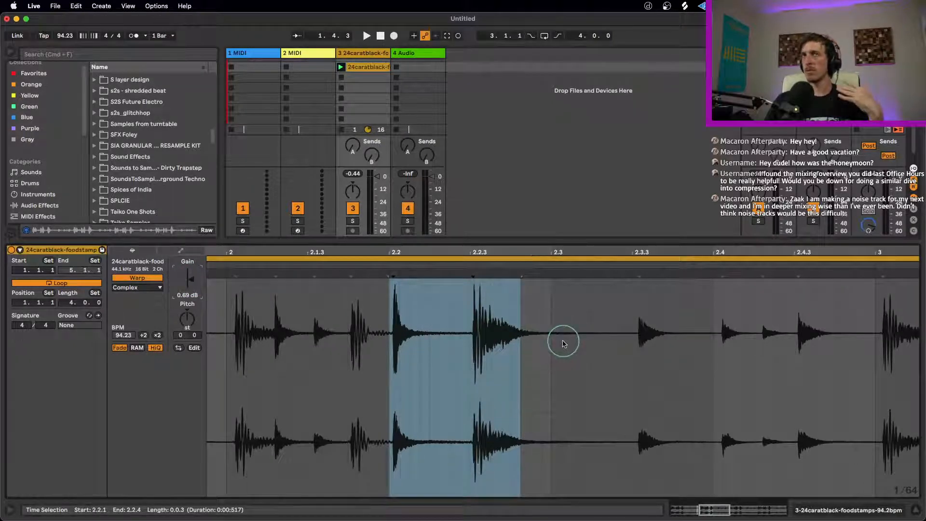
{"action": "left_click", "coordinate": [550, 317]}
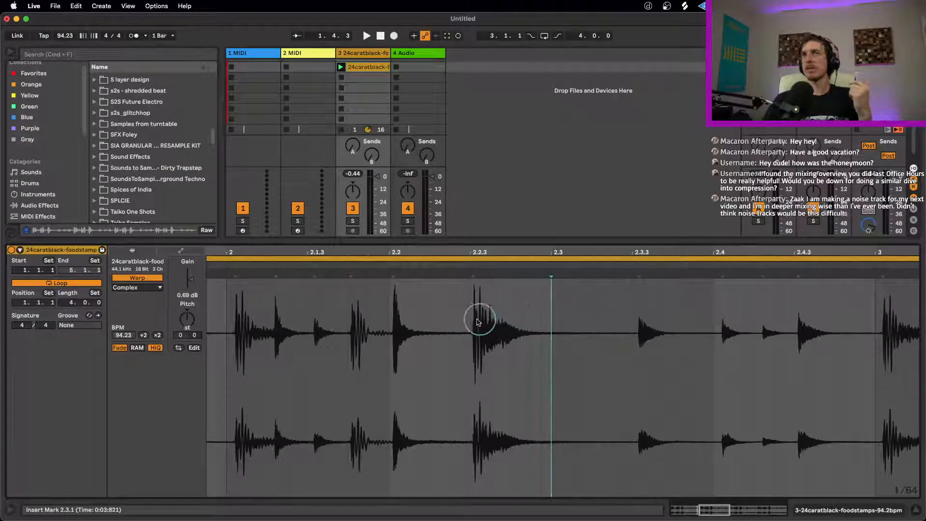
- Compare the loud peaks around 2.2.3, 2.2.1 and 2.1.1 with the quiet hit at 2.4.1
{"action": "left_click_drag", "start_coordinate": [456, 301], "coordinate": [498, 307]}
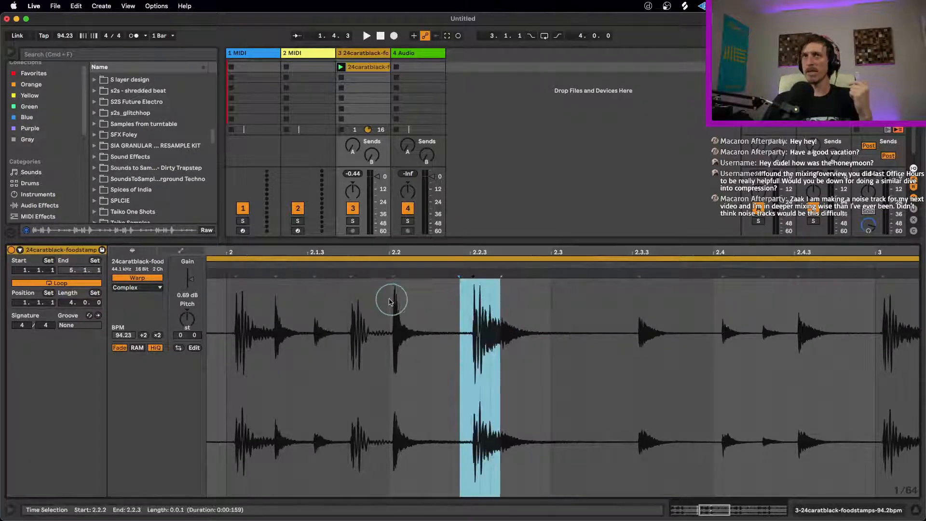
{"action": "left_click", "coordinate": [391, 301]}
{"action": "left_click_drag", "start_coordinate": [236, 299], "coordinate": [254, 305]}
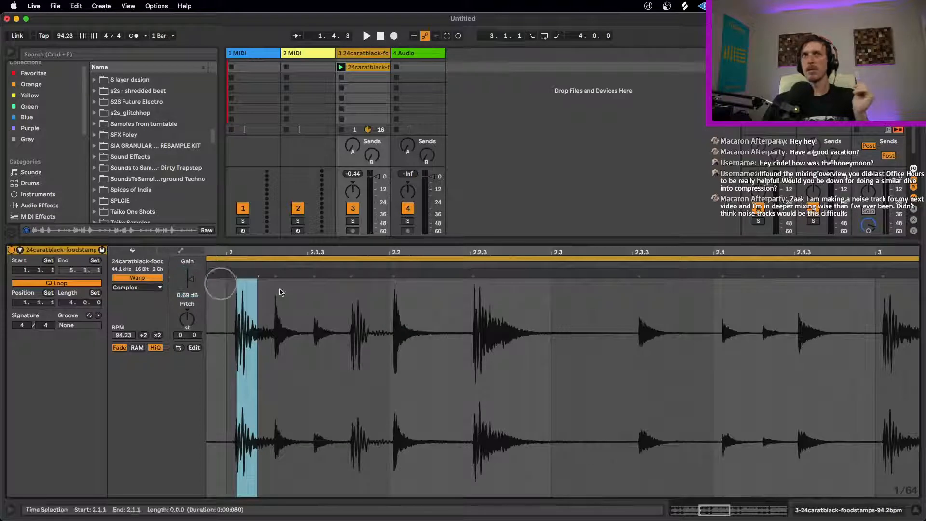
{"action": "left_click", "coordinate": [487, 323]}
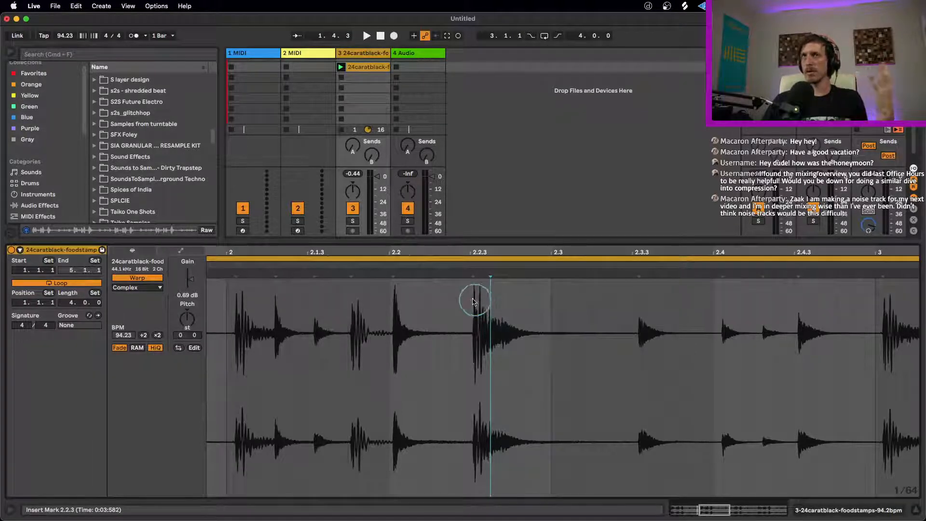
{"action": "left_click_drag", "start_coordinate": [471, 300], "coordinate": [488, 300]}
{"action": "left_click", "coordinate": [386, 301]}
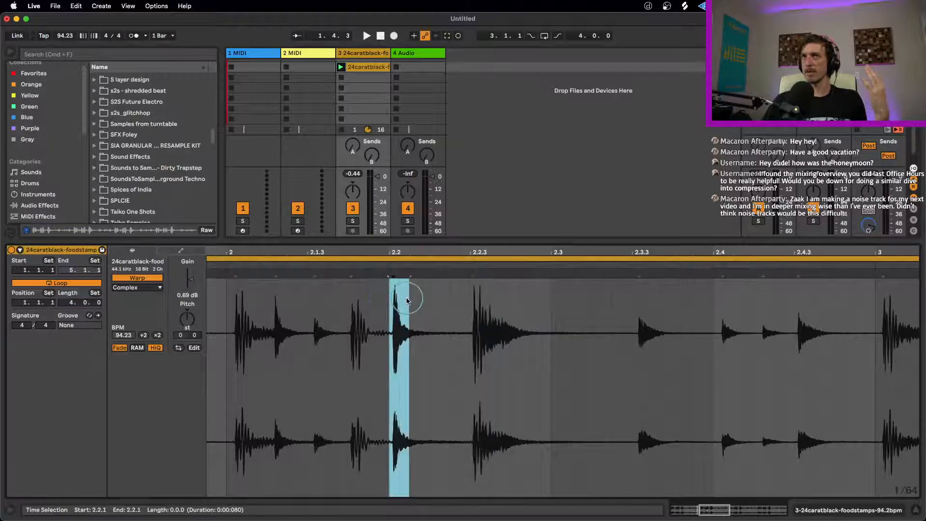
{"action": "left_click", "coordinate": [734, 329]}
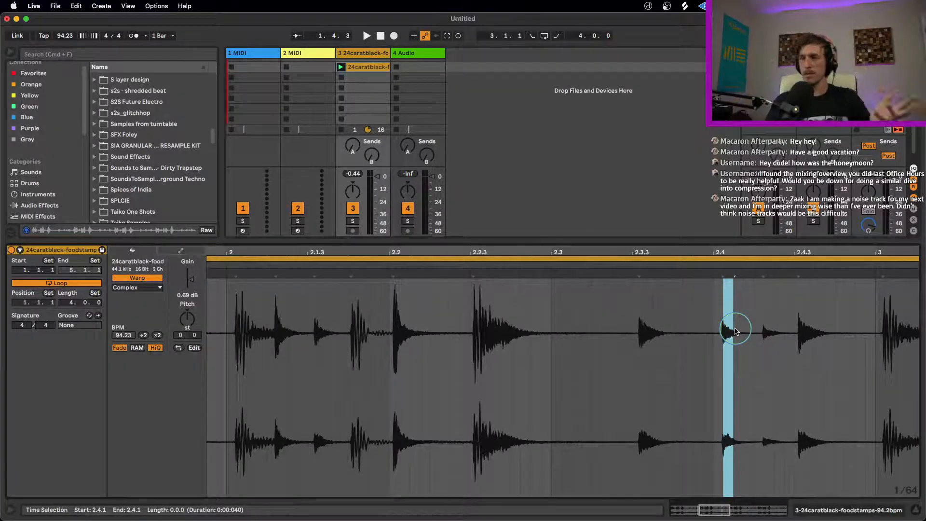
- Set the clip's gain to -0.48 dB and fit the whole four-bar waveform in view
{"action": "left_click_drag", "start_coordinate": [187, 279], "coordinate": [188, 285]}
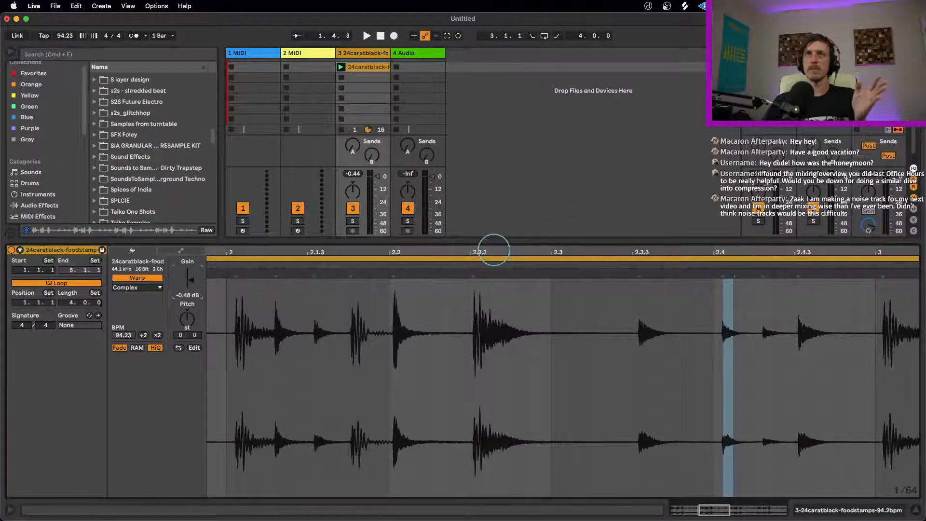
{"action": "double_click", "coordinate": [494, 252]}
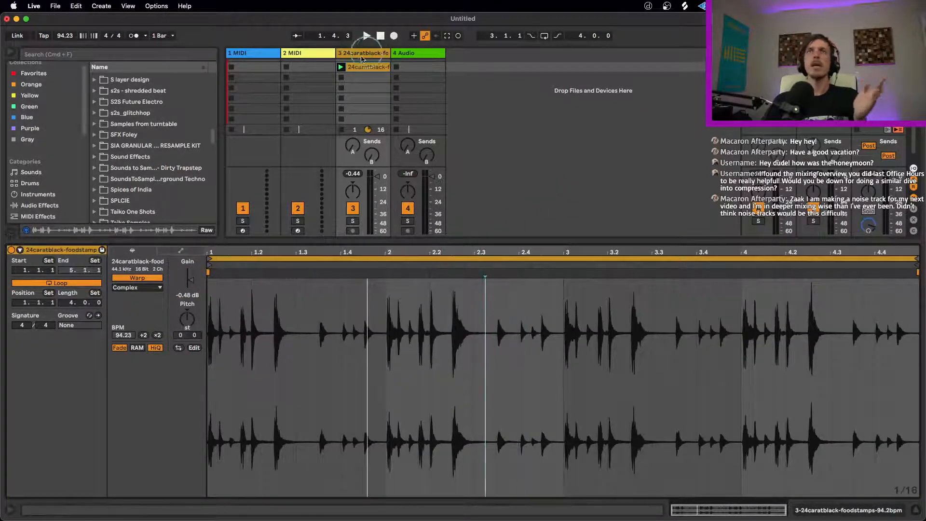
- Add the Compressor audio effect to the drum break's track 3
{"action": "left_click", "coordinate": [340, 55]}
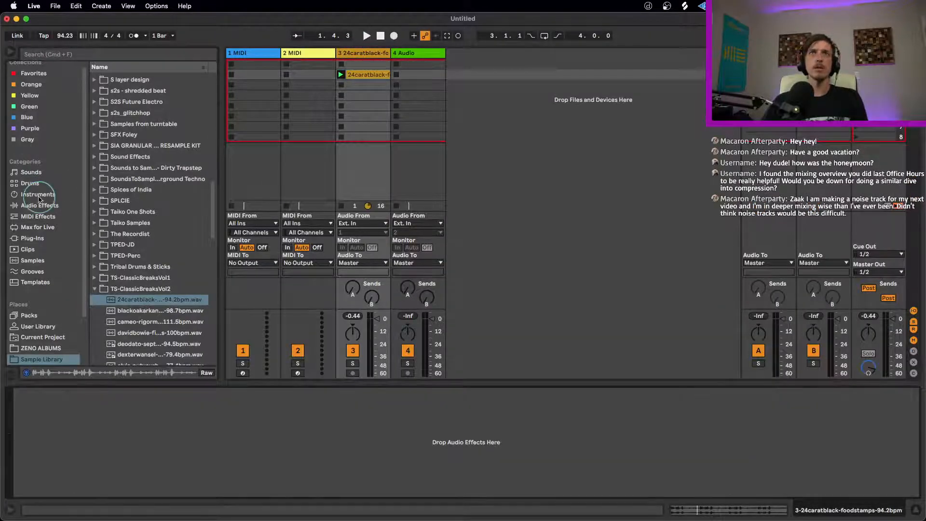
{"action": "left_click", "coordinate": [53, 205]}
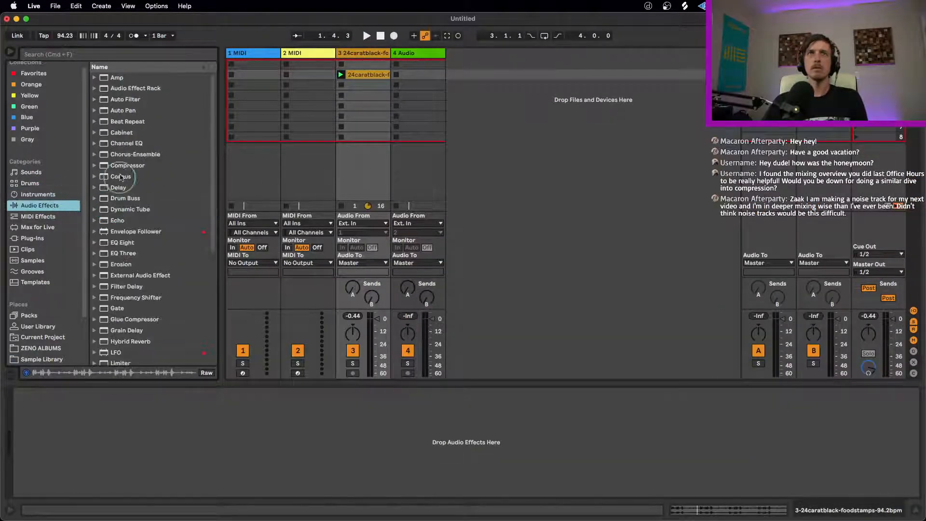
{"action": "double_click", "coordinate": [123, 165]}
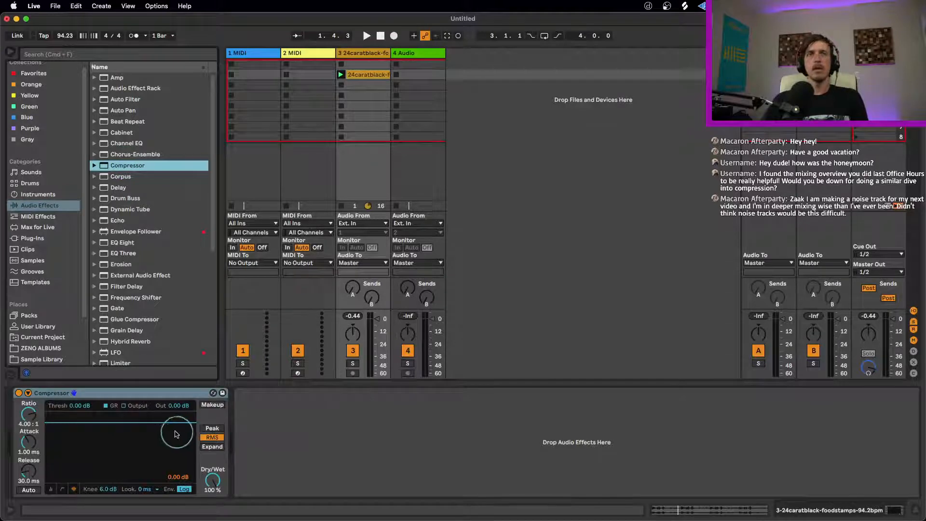
{"action": "left_click", "coordinate": [528, 333]}
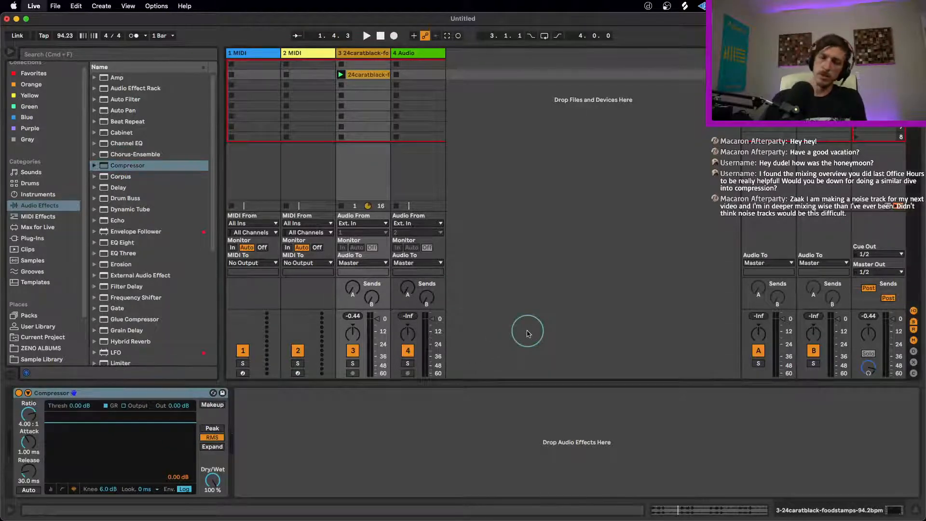
- Increase the interface's Zoom Display to 140 % in the preferences and close them
{"action": "key", "text": "super+comma"}
{"action": "left_click", "coordinate": [353, 144]}
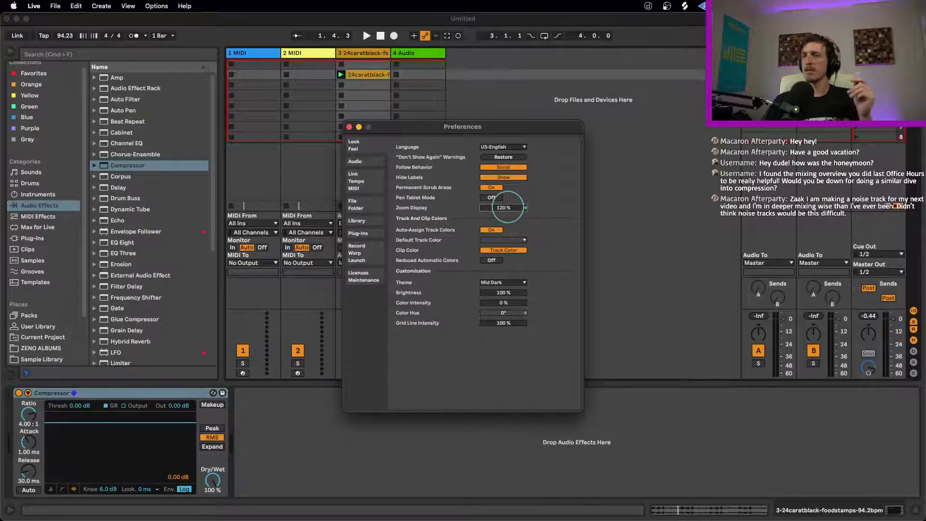
{"action": "scroll", "coordinate": [507, 207], "scroll_direction": "up", "scroll_amount": 16}
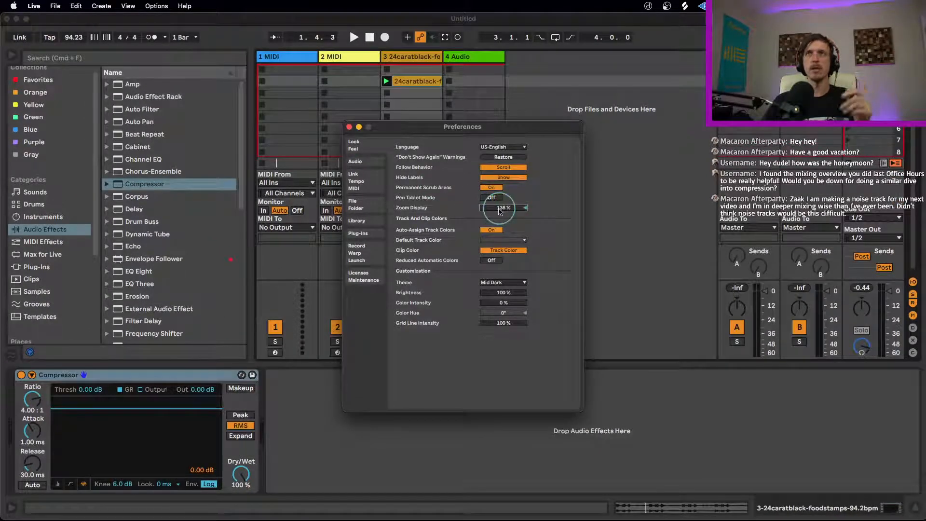
{"action": "scroll", "coordinate": [500, 210], "scroll_direction": "up", "scroll_amount": 4}
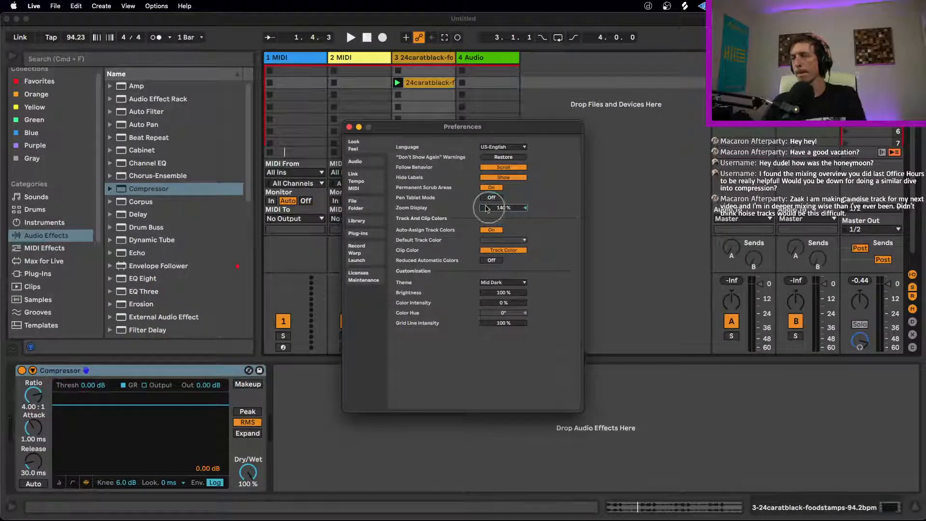
{"action": "left_click", "coordinate": [349, 127]}
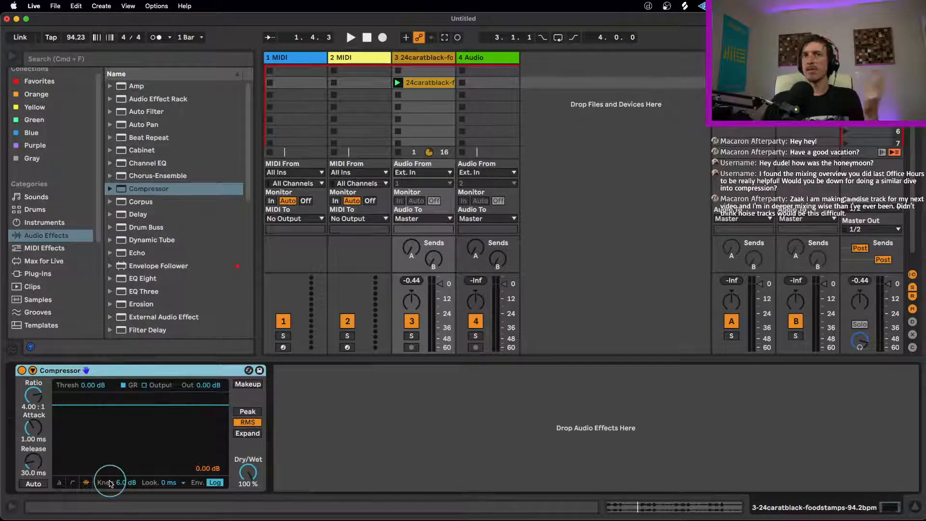
- Compare the Compressor's collapsed, transfer curve and activity views, finishing on the activity view
{"action": "left_click", "coordinate": [72, 483]}
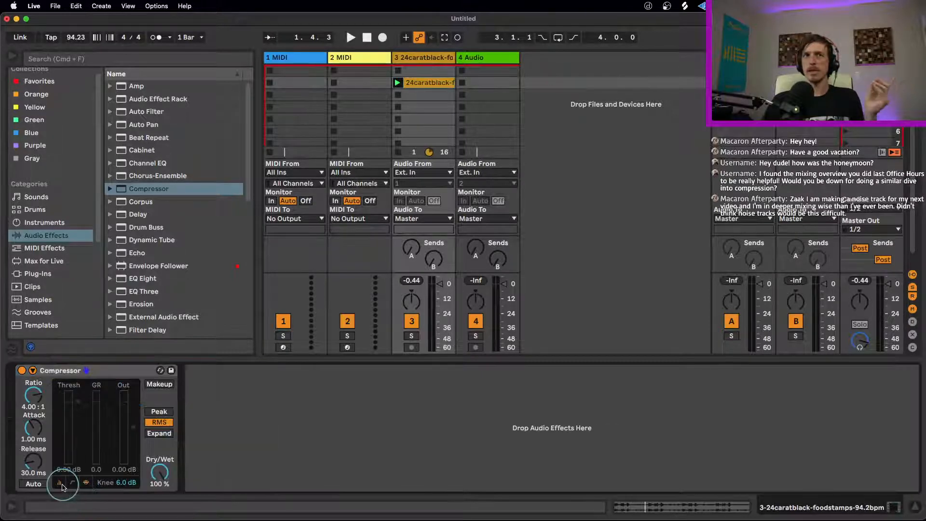
{"action": "left_click", "coordinate": [86, 483]}
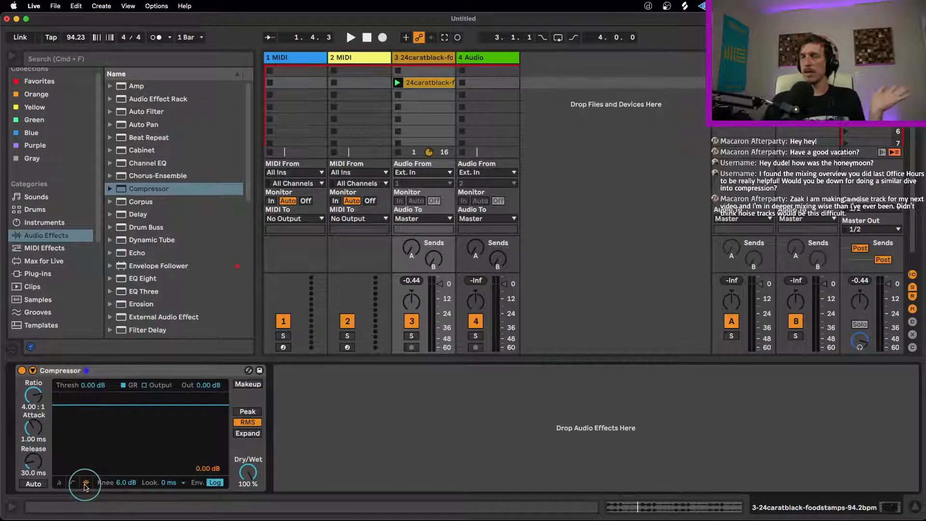
{"action": "left_click", "coordinate": [73, 483]}
{"action": "left_click", "coordinate": [59, 482]}
{"action": "left_click", "coordinate": [72, 483]}
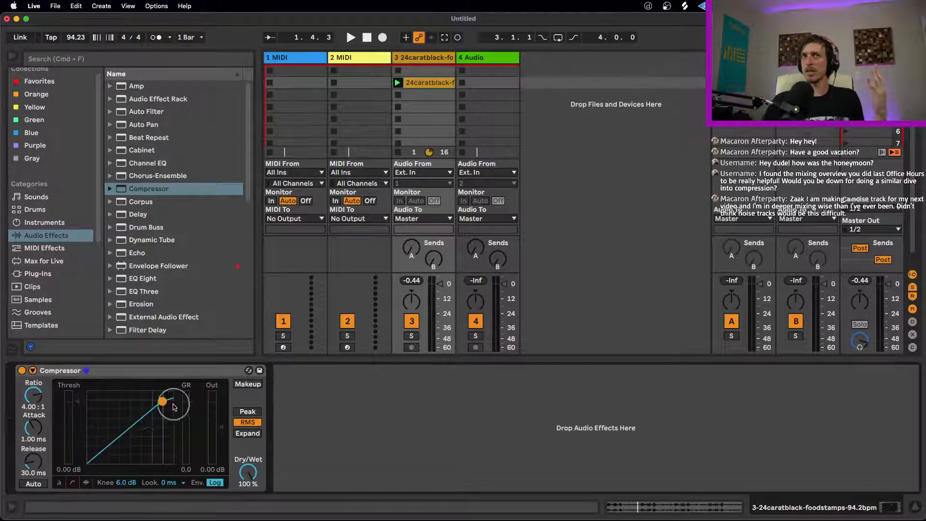
{"action": "left_click", "coordinate": [86, 483]}
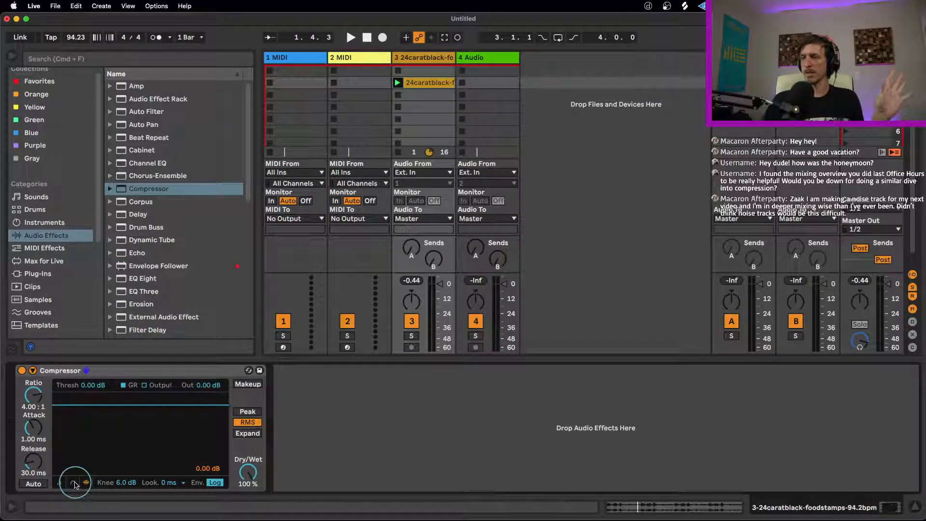
{"action": "left_click", "coordinate": [74, 483]}
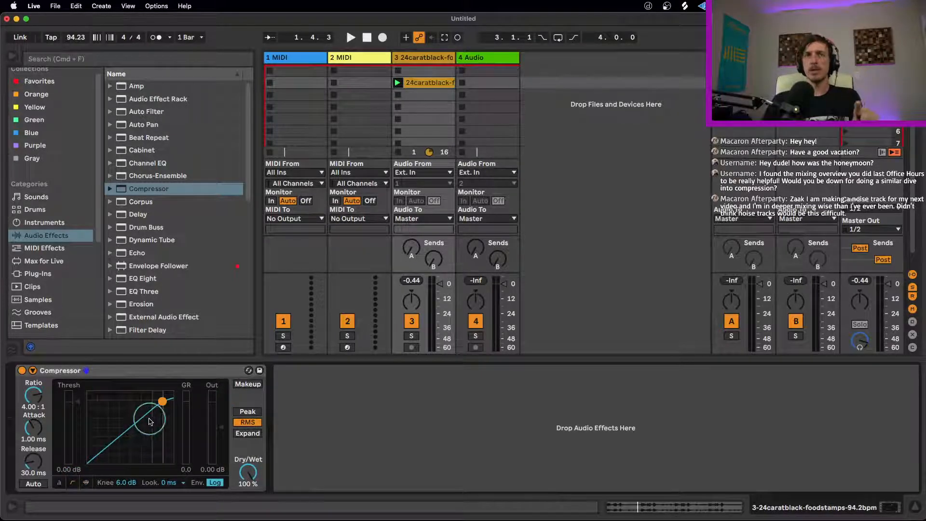
{"action": "left_click", "coordinate": [87, 482]}
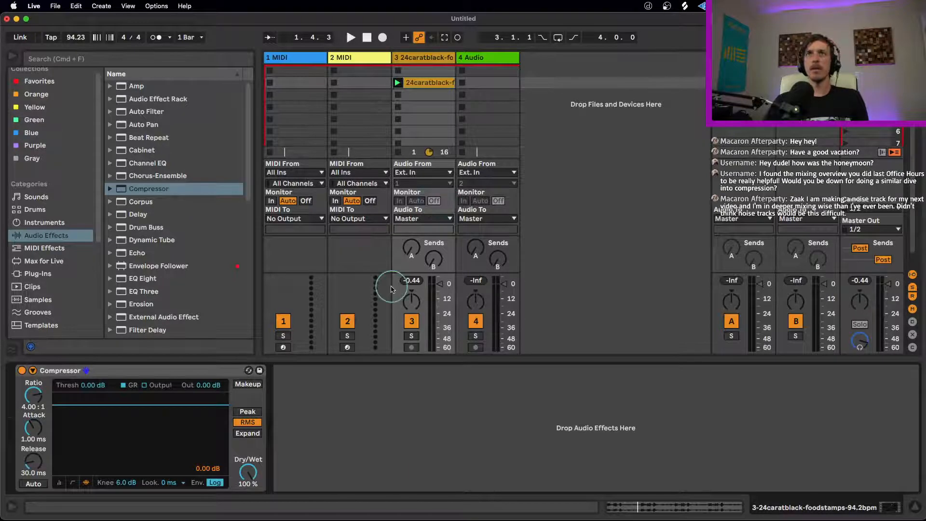
- Play the break in short passes and examine its levels in the Compressor's activity view, stopping playback after each pass
{"action": "key", "text": "space"}
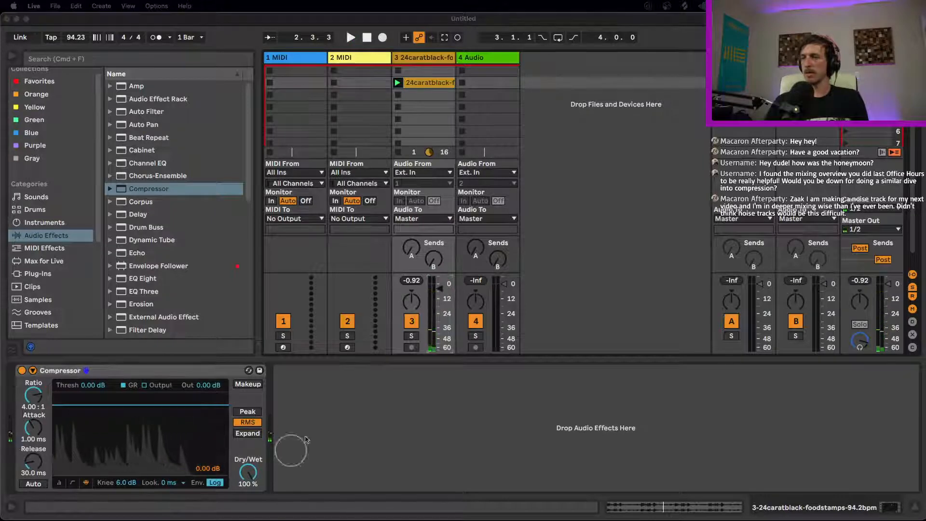
{"action": "key", "text": "space"}
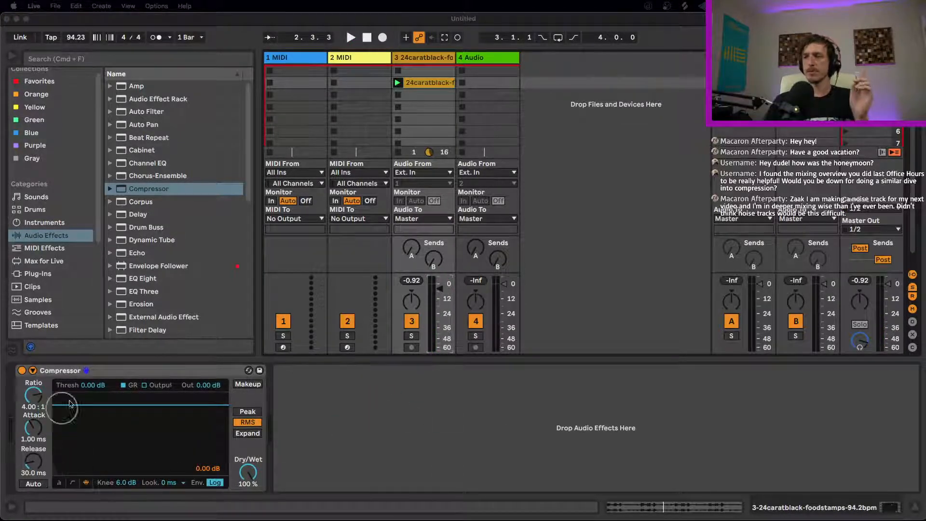
{"action": "left_click", "coordinate": [168, 379]}
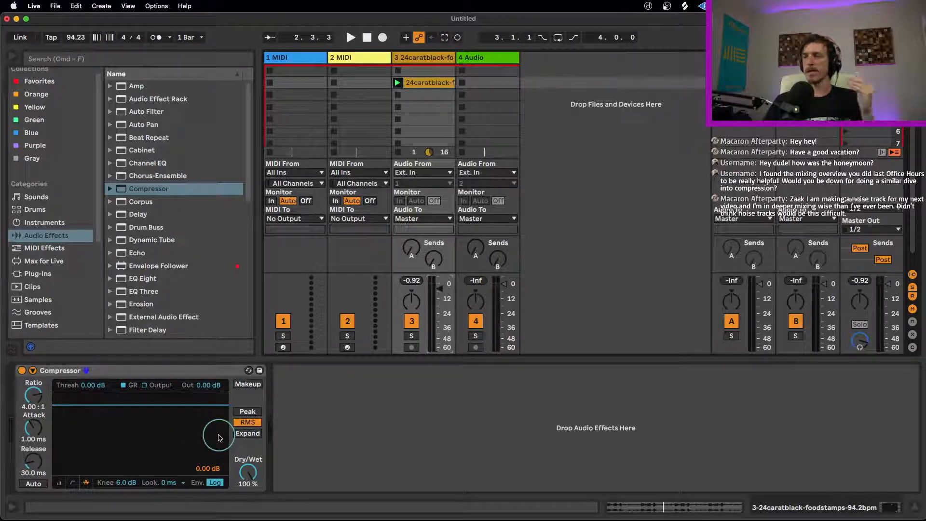
{"action": "key", "text": "space"}
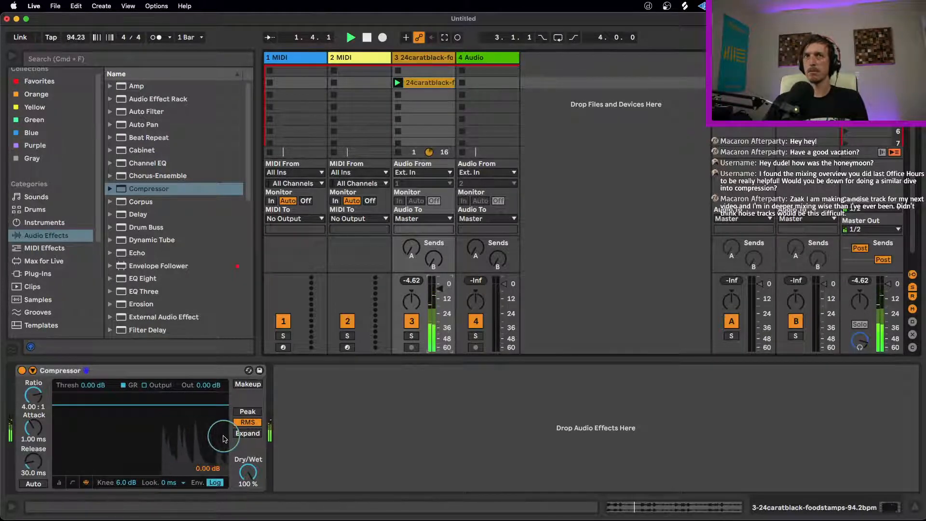
{"action": "key", "text": "space"}
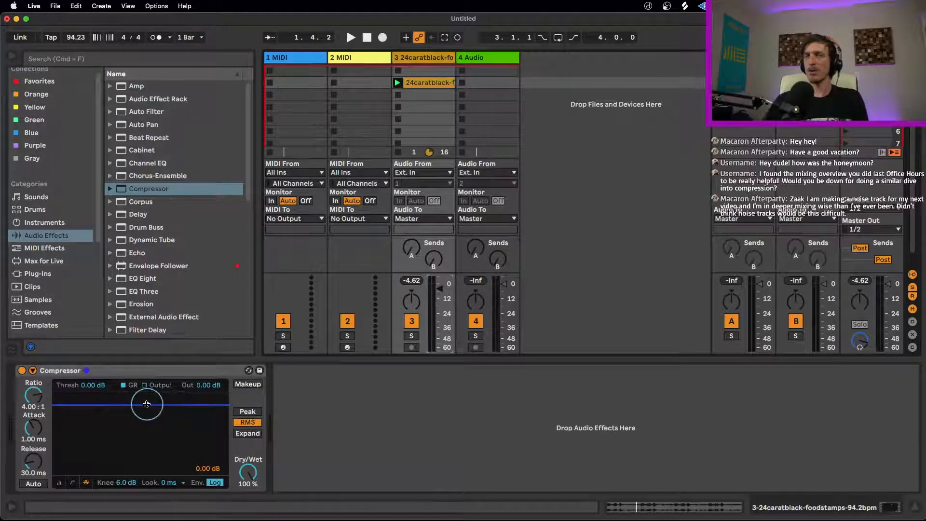
- Restart playback and switch the Compressor off and back on to compare the sound
{"action": "key", "text": "space"}
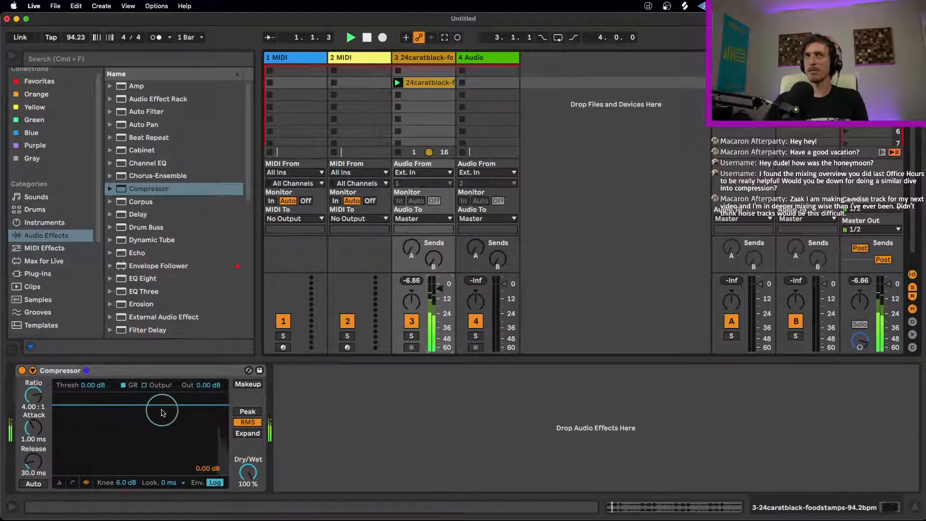
{"action": "left_click", "coordinate": [21, 370]}
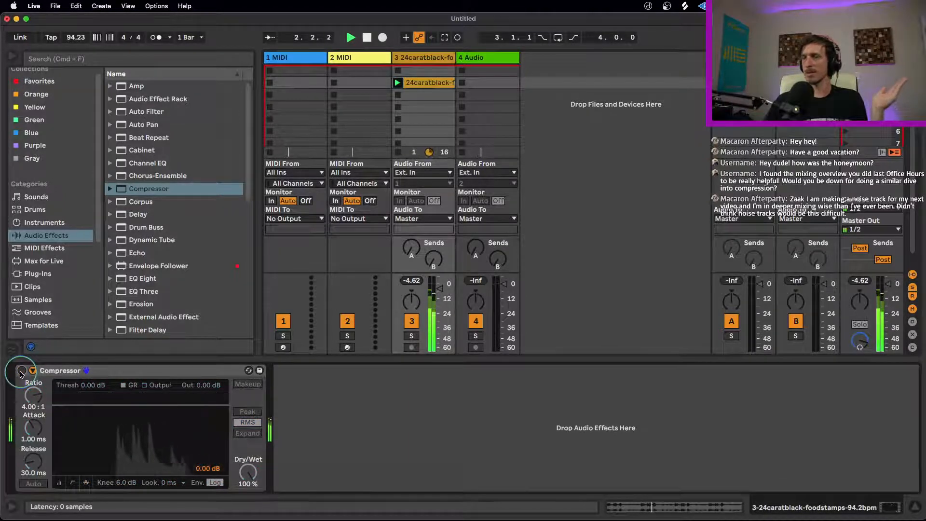
{"action": "left_click", "coordinate": [21, 371]}
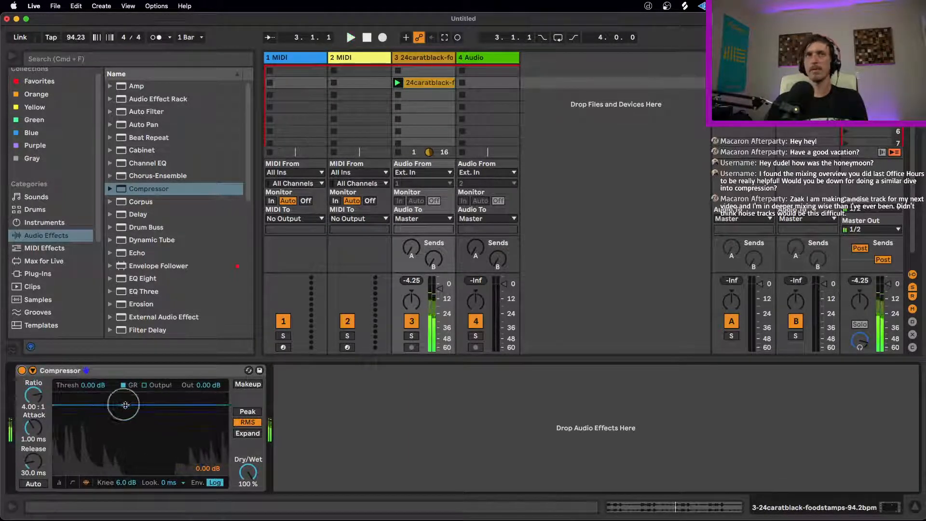
- Lower the Compressor's threshold in stages to -12.2 dB, -15.1 dB and -37.1 dB, playing the break at the different settings
{"action": "key", "text": "space"}
{"action": "left_click_drag", "start_coordinate": [135, 405], "coordinate": [128, 429]}
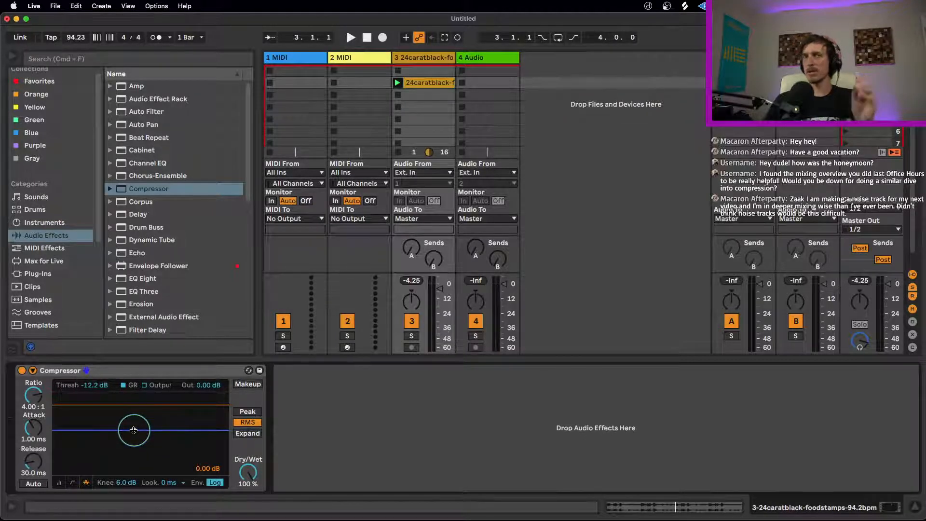
{"action": "key", "text": "space"}
{"action": "left_click_drag", "start_coordinate": [134, 429], "coordinate": [132, 436]}
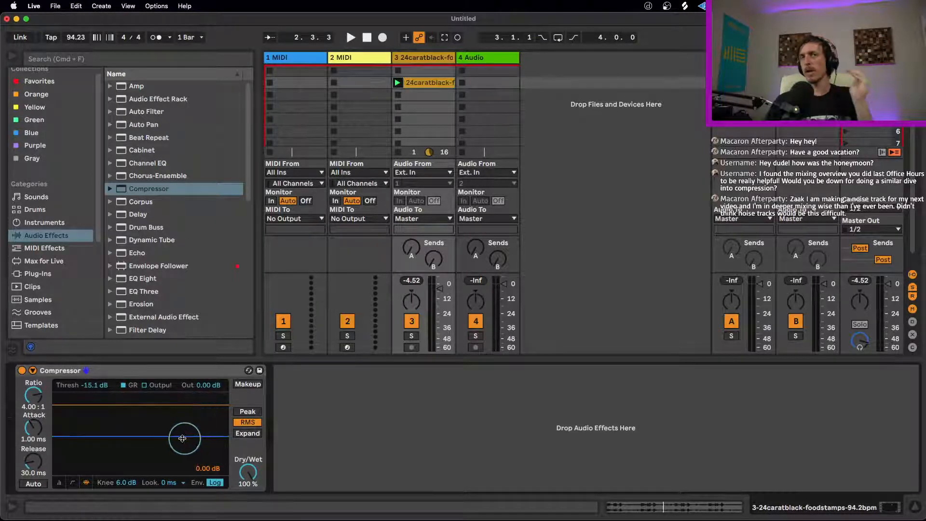
{"action": "key", "text": "space"}
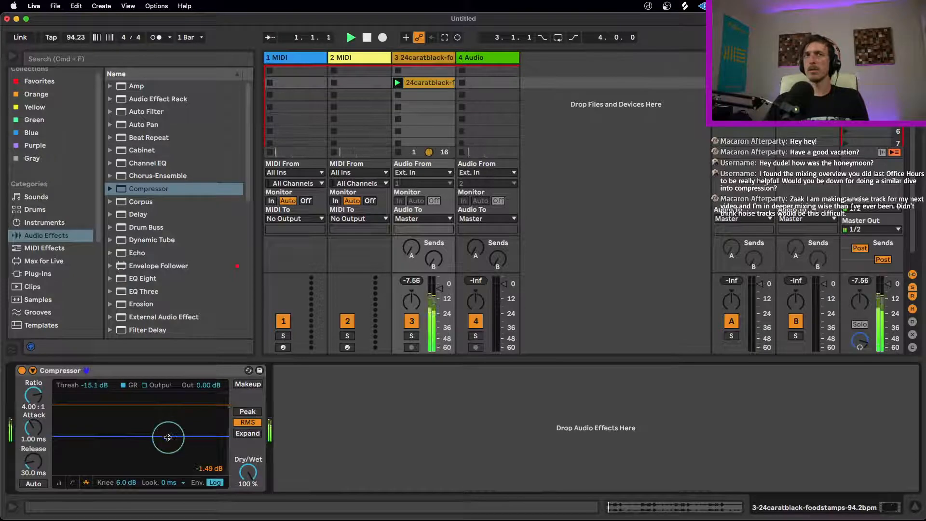
{"action": "left_click_drag", "start_coordinate": [169, 437], "coordinate": [168, 425]}
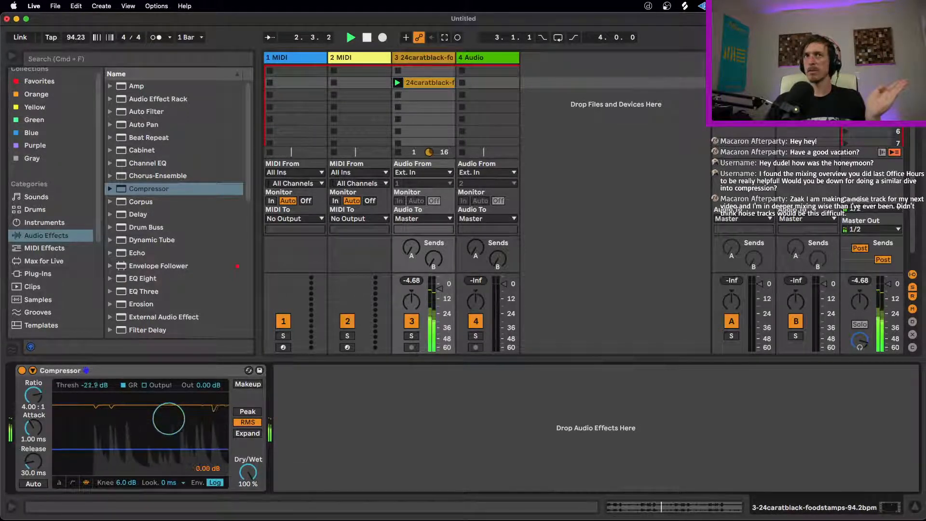
{"action": "left_click_drag", "start_coordinate": [169, 418], "coordinate": [168, 419]}
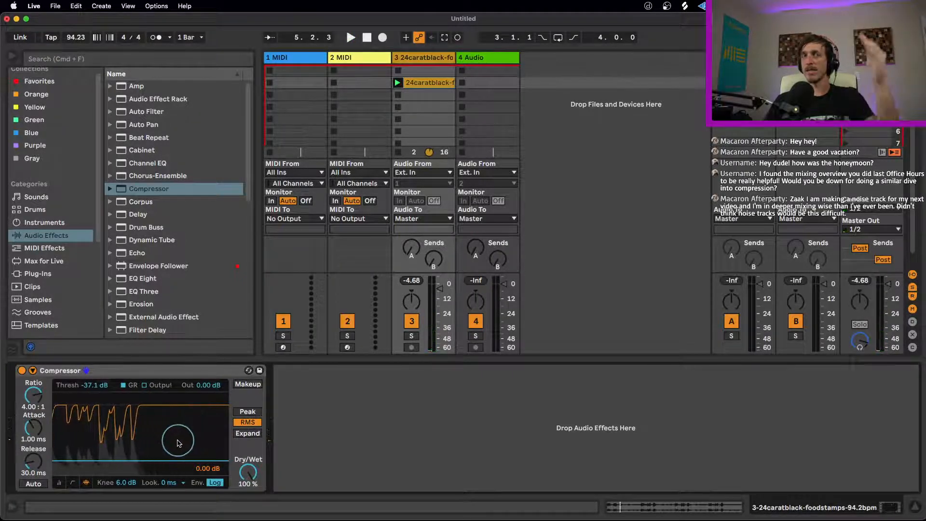
{"action": "key", "text": "space"}
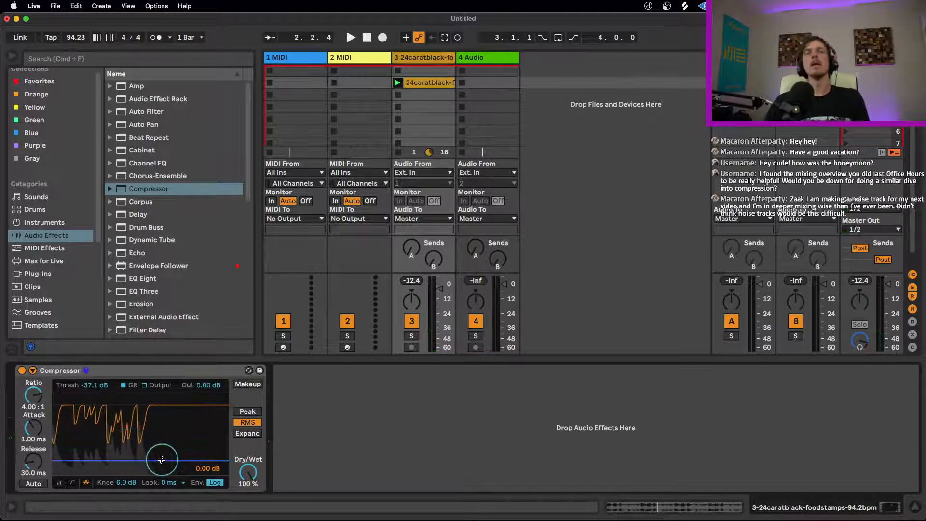
- Raise the Compressor's threshold to -17.7 dB and on to -15.1 dB, playing a short pass of the break
{"action": "left_click_drag", "start_coordinate": [162, 460], "coordinate": [161, 453]}
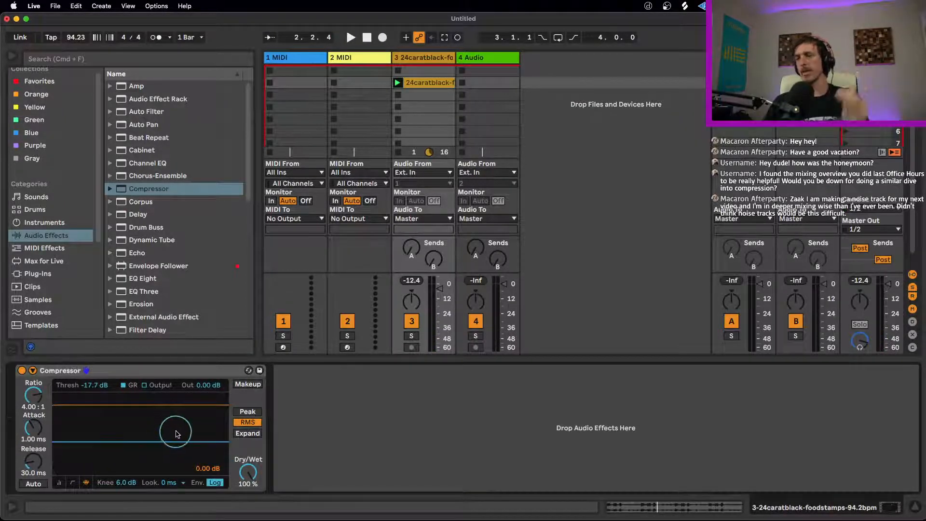
{"action": "key", "text": "space"}
{"action": "left_click_drag", "start_coordinate": [174, 443], "coordinate": [182, 436]}
{"action": "key", "text": "space"}
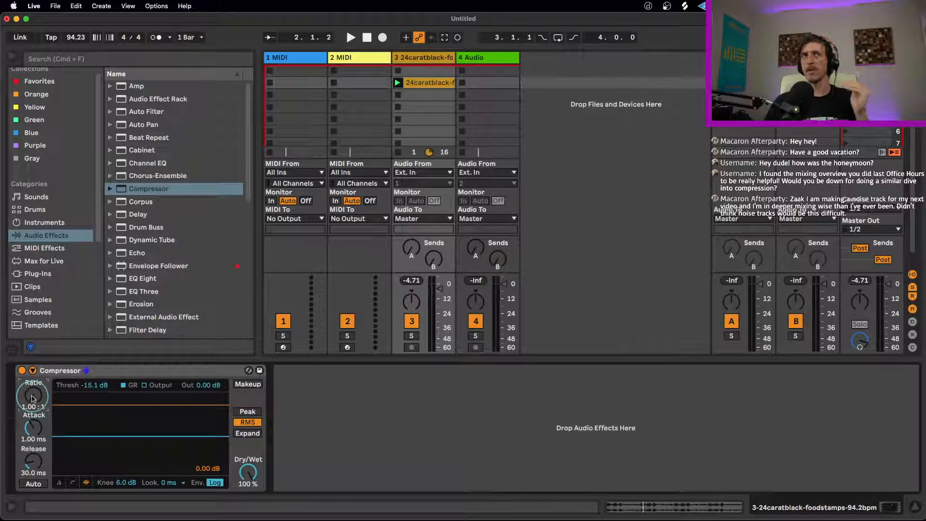
- Compare Compressor ratios of inf:1 and 2.52:1 while the break plays, lowering the threshold to -18.8 dB, and stop playback
{"action": "key", "text": "space"}
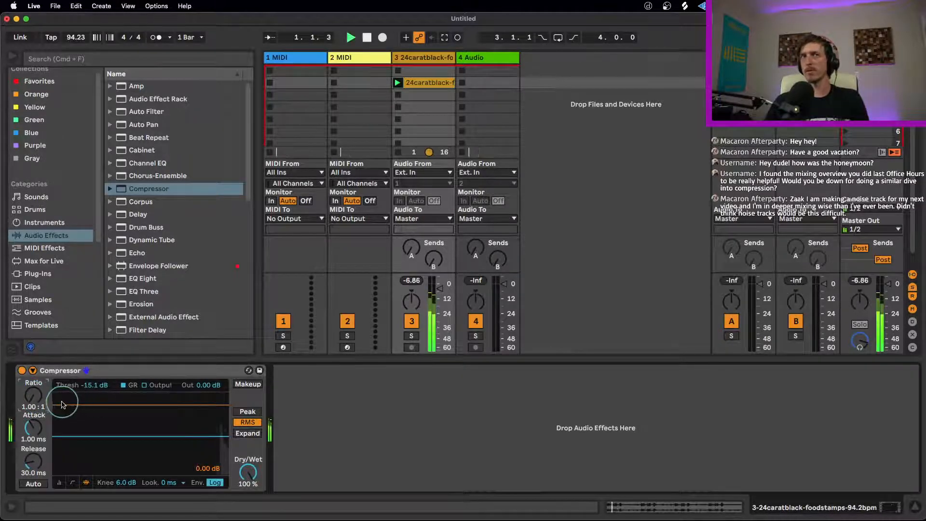
{"action": "left_click_drag", "start_coordinate": [33, 397], "coordinate": [33, 365]}
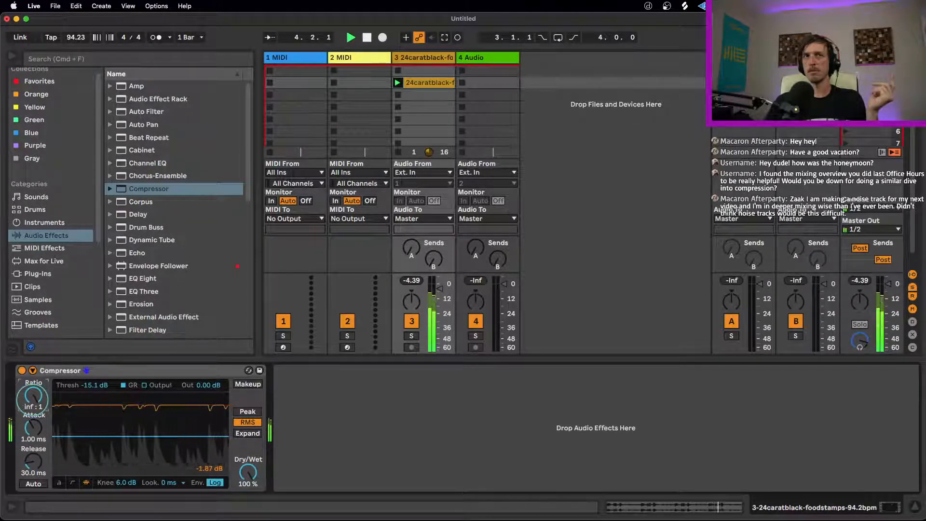
{"action": "left_click_drag", "start_coordinate": [134, 436], "coordinate": [134, 437]}
{"action": "key", "text": "space"}
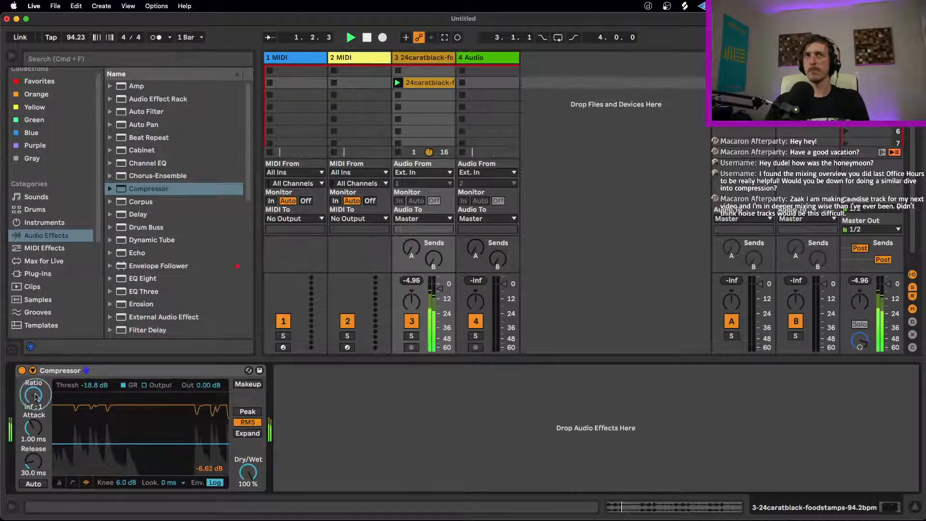
{"action": "mouse_move", "coordinate": [40, 399]}
{"action": "left_mouse_down"}
{"action": "mouse_move", "coordinate": [40, 417]}
{"action": "mouse_move", "coordinate": [37, 394]}
{"action": "left_mouse_up"}
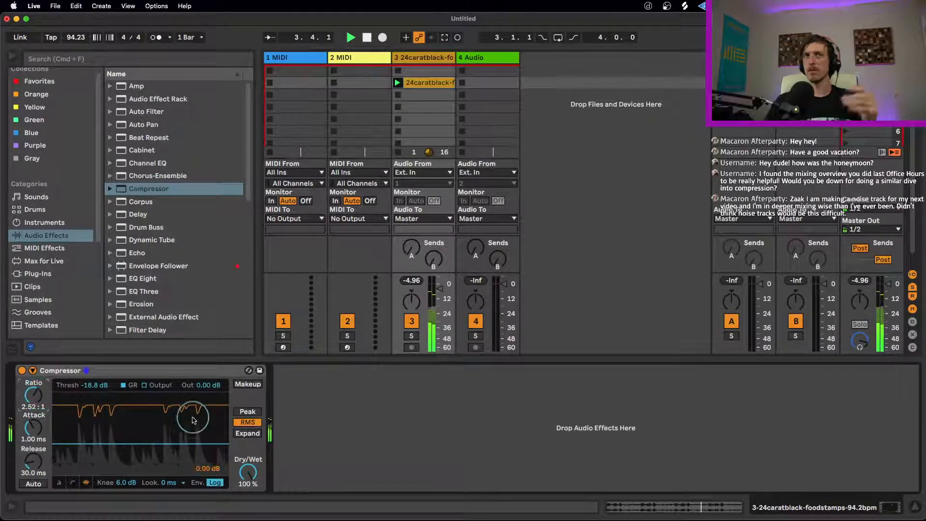
{"action": "key", "text": "space"}
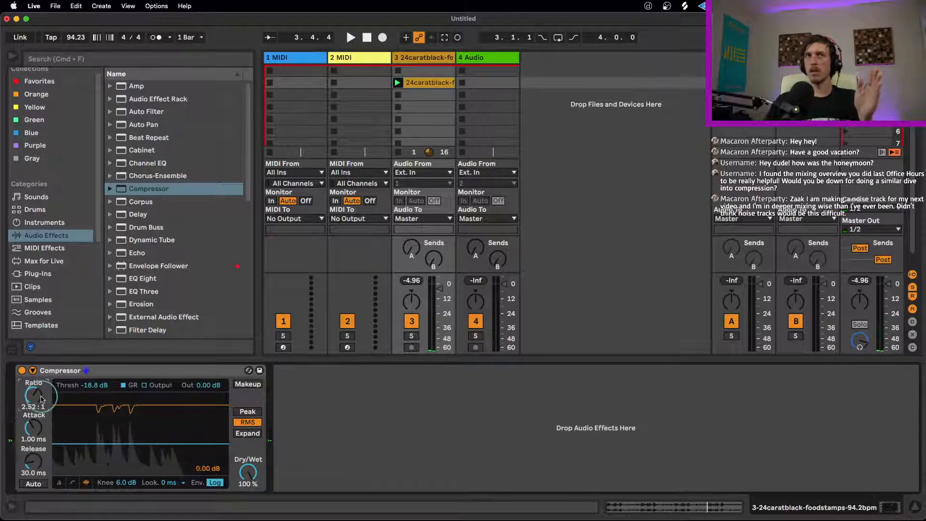
- Show the Compressor's transfer curve and compare thresholds of -0.24 dB and -14.2 dB on it at a 4.00:1 ratio
{"action": "left_click", "coordinate": [72, 483]}
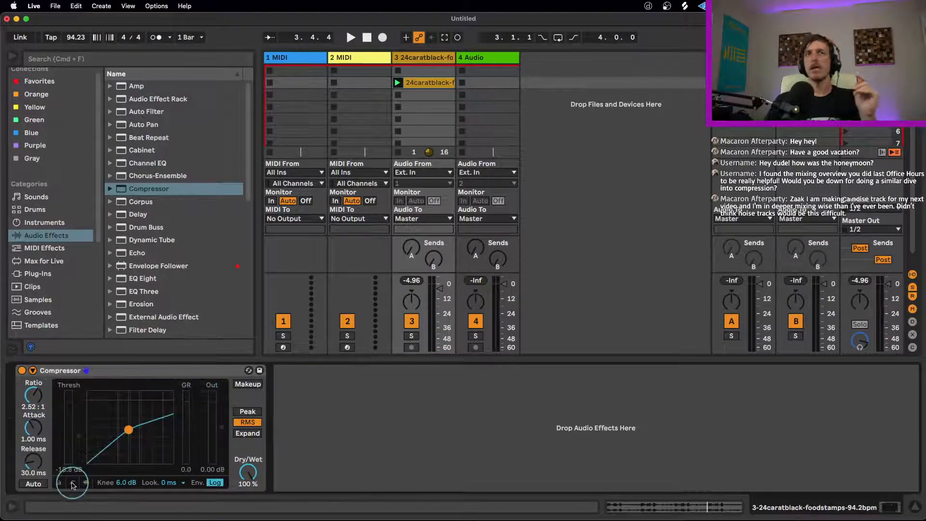
{"action": "left_click_drag", "start_coordinate": [139, 420], "coordinate": [158, 404]}
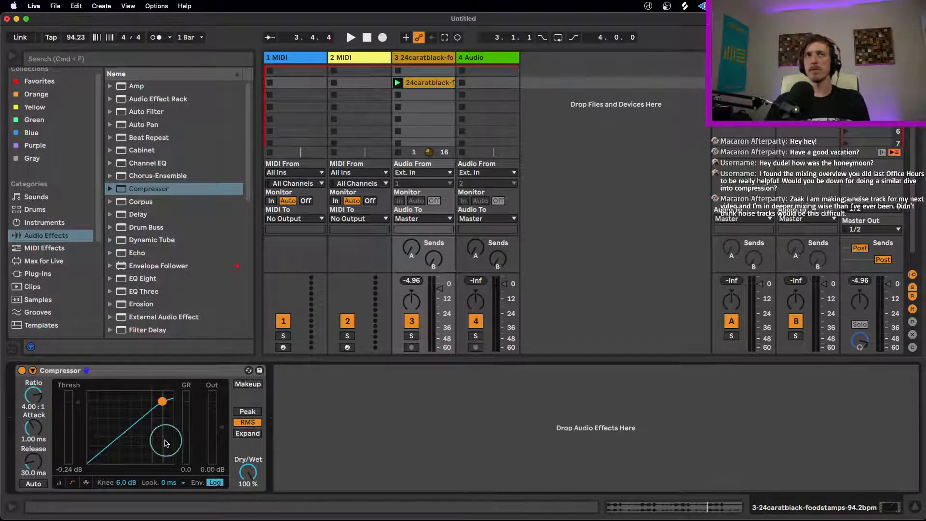
{"action": "key", "text": "space"}
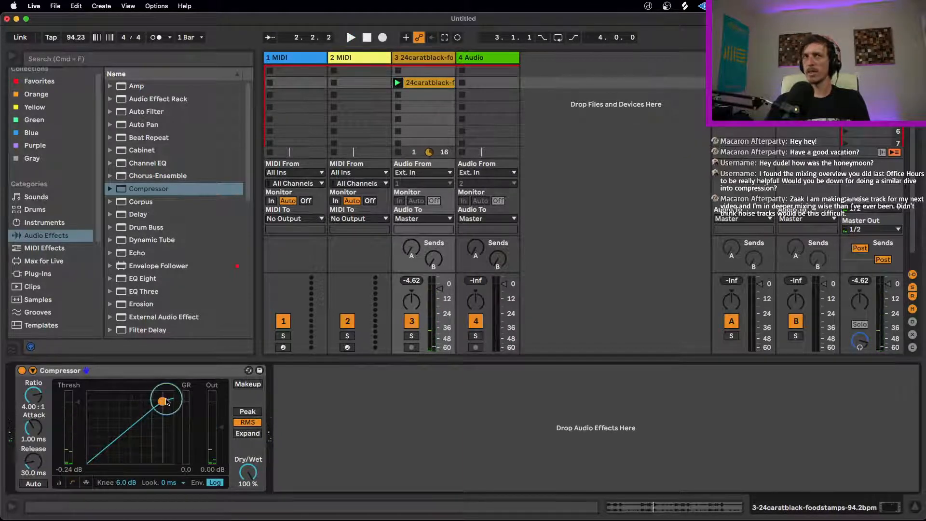
{"action": "left_click_drag", "start_coordinate": [77, 401], "coordinate": [77, 413]}
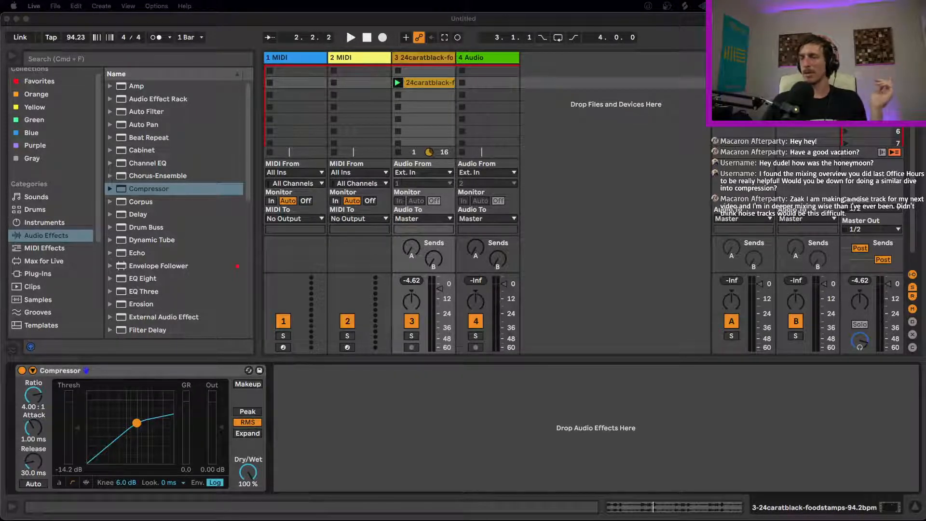
{"action": "left_click", "coordinate": [90, 373]}
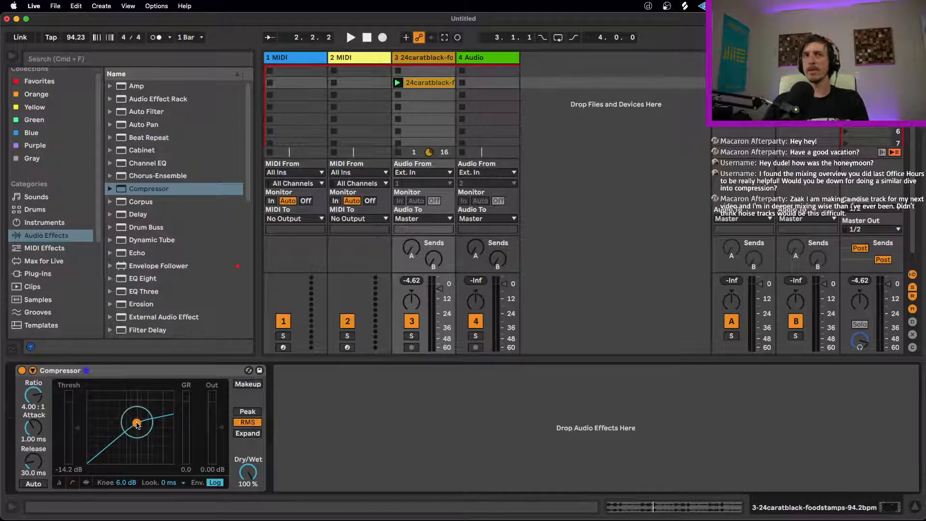
- Raise the Compressor's ratio to 7.41:1 and on to 18.0:1, playing short passes of the break
{"action": "key", "text": "space"}
{"action": "key", "text": "space"}
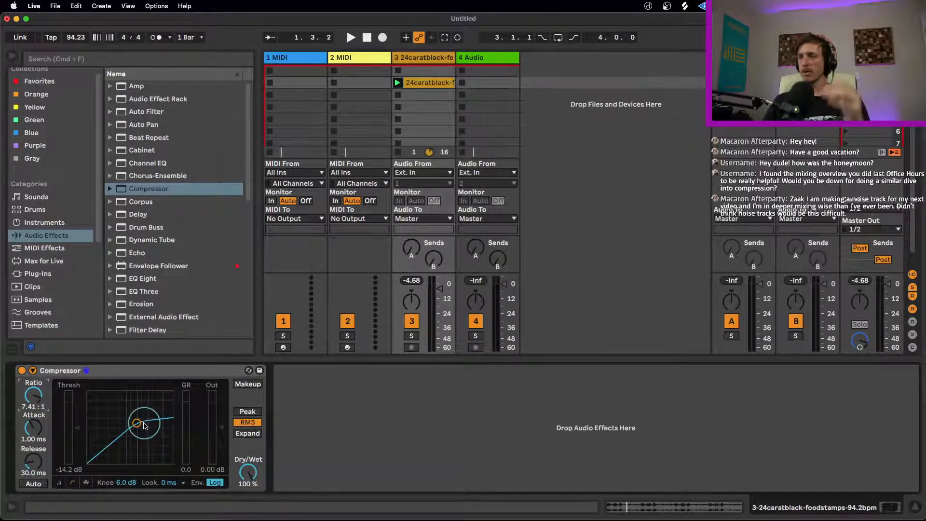
{"action": "key", "text": "space"}
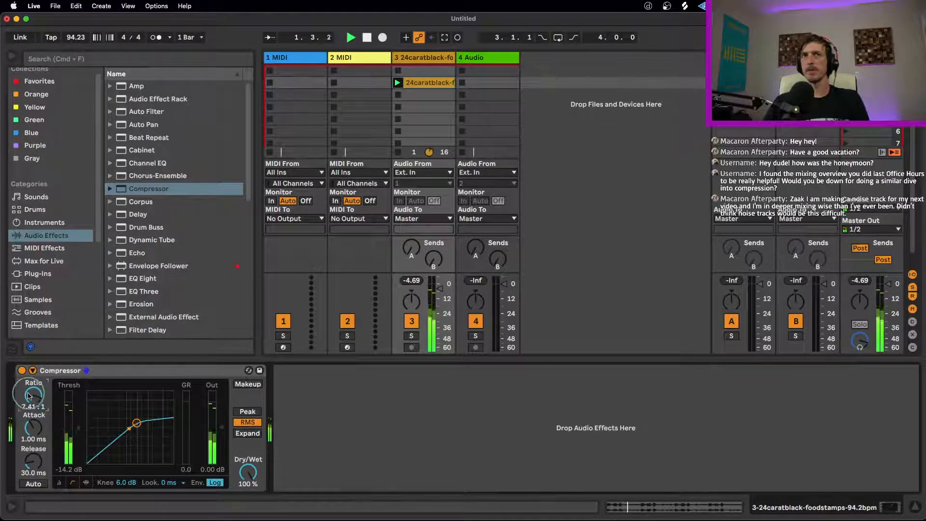
{"action": "left_click_drag", "start_coordinate": [28, 395], "coordinate": [33, 383]}
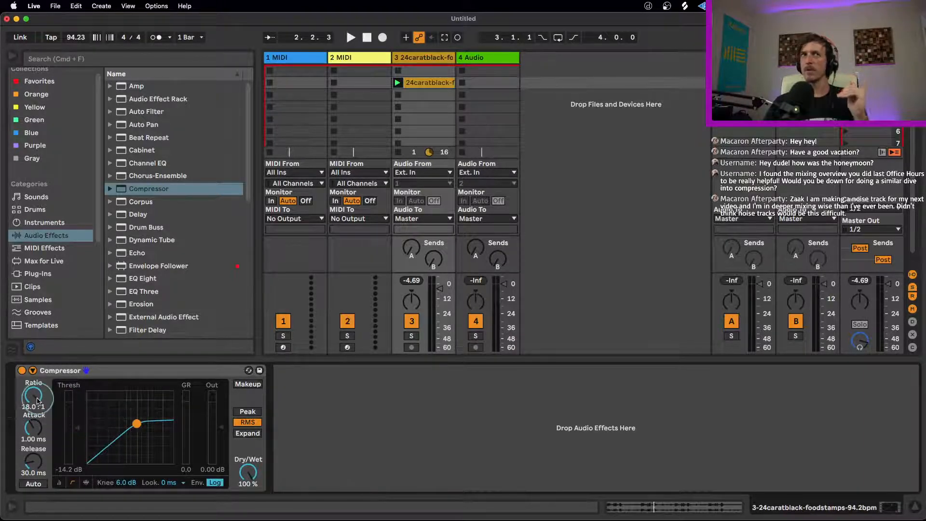
{"action": "key", "text": "space"}
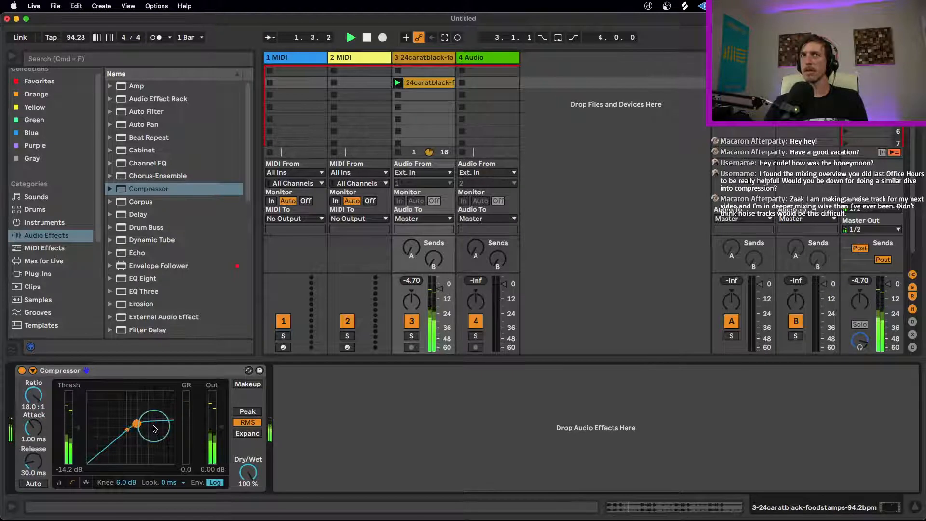
- Try Compressor ratios of 3.07:1 and 14.0:1, settle on 3.50:1, and play the break to examine the gain reduction meter
{"action": "left_click_drag", "start_coordinate": [154, 428], "coordinate": [154, 402]}
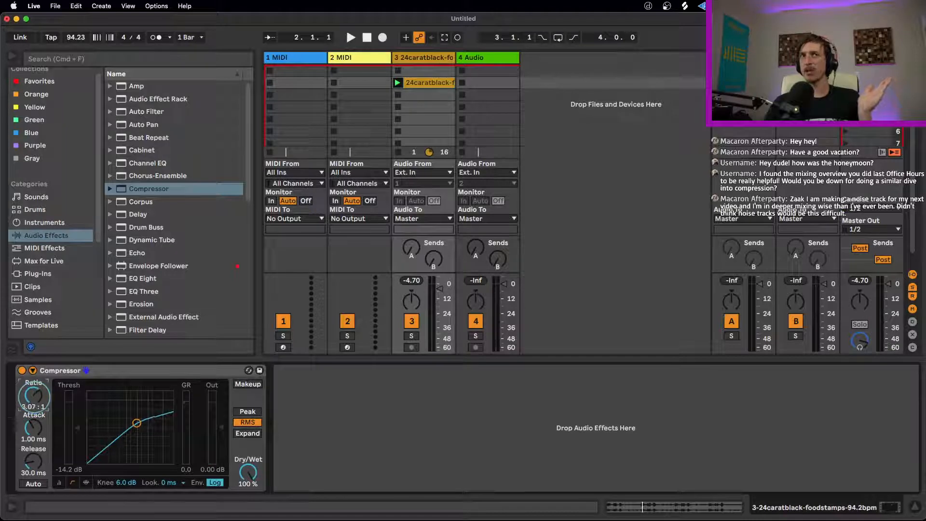
{"action": "left_click_drag", "start_coordinate": [154, 403], "coordinate": [154, 410]}
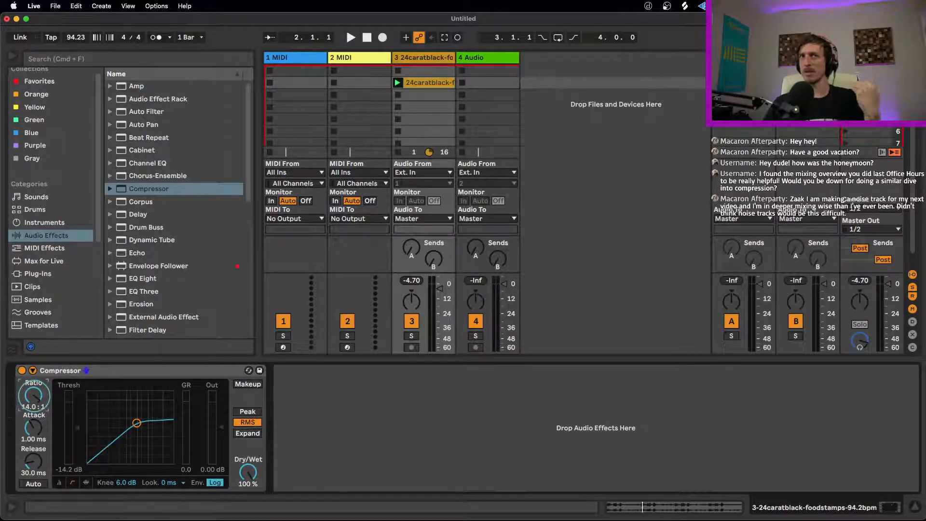
{"action": "left_click_drag", "start_coordinate": [154, 410], "coordinate": [154, 408]}
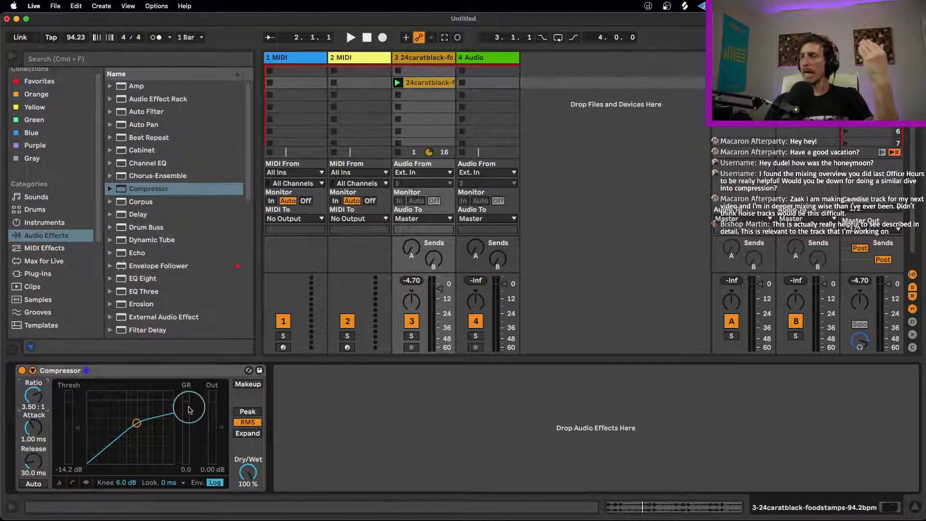
{"action": "key", "text": "space"}
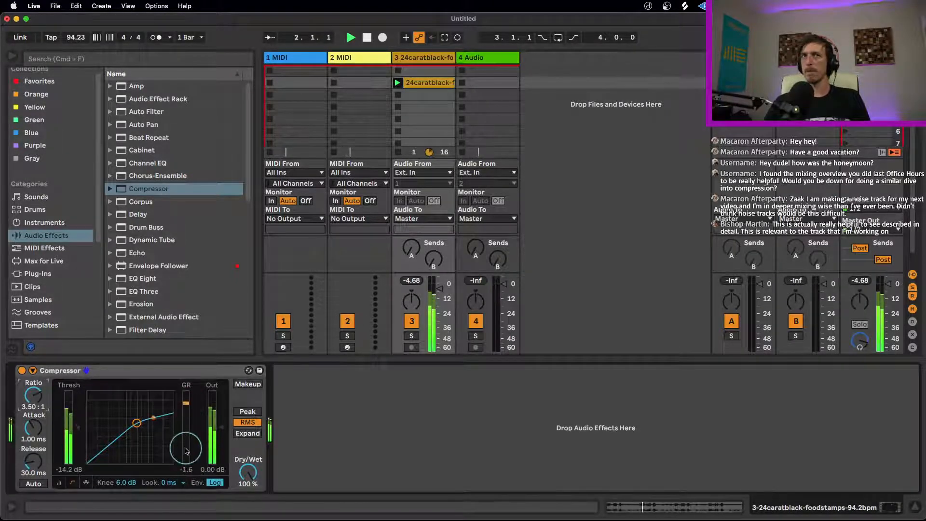
{"action": "key", "text": "space"}
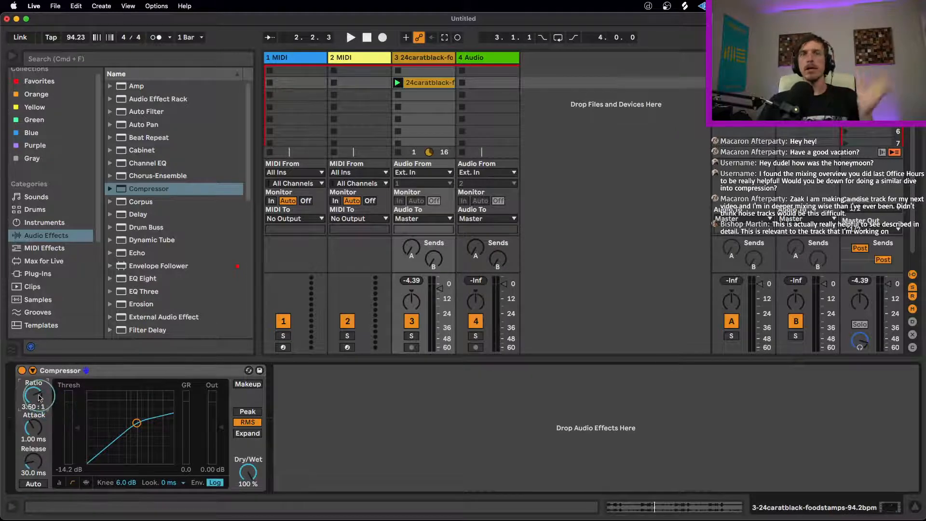
- View the drum break clip's waveform, return to the Compressor, and lower its threshold to -20.7 dB during playback
{"action": "left_click", "coordinate": [434, 83]}
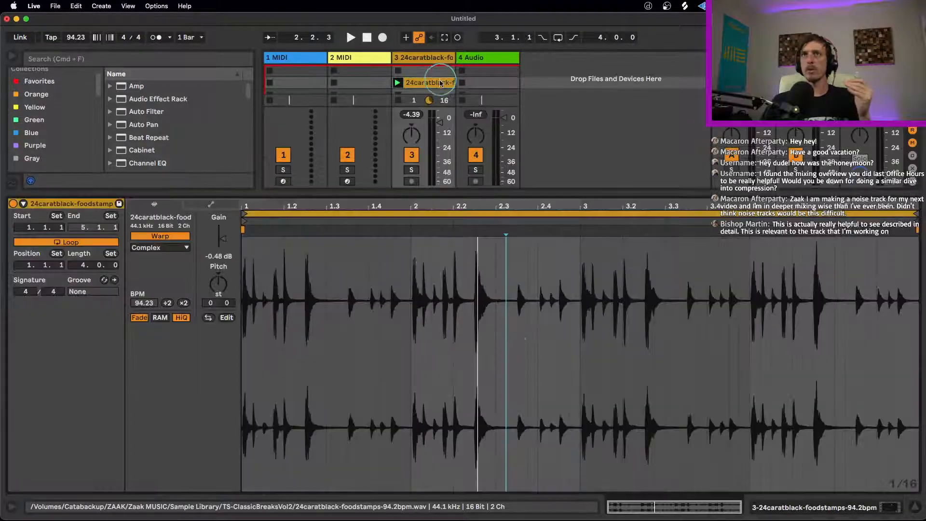
{"action": "left_click", "coordinate": [424, 59]}
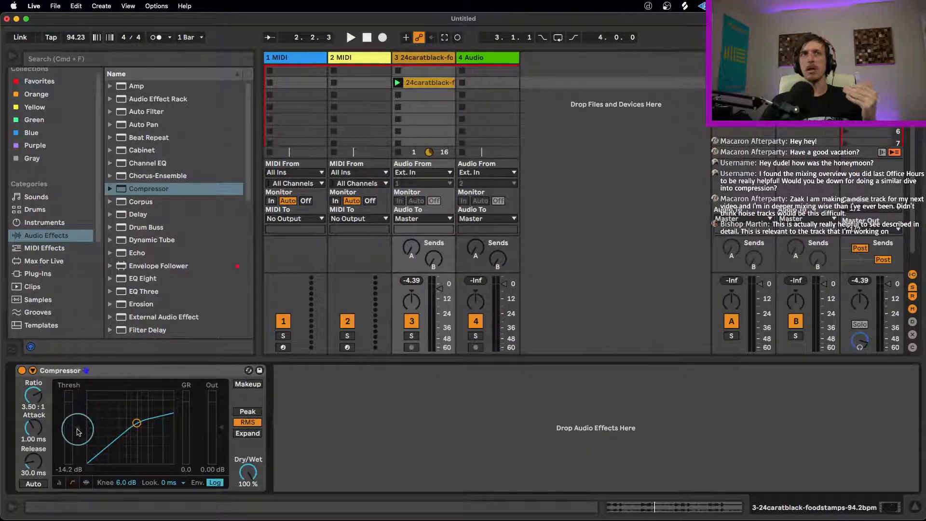
{"action": "key", "text": "space"}
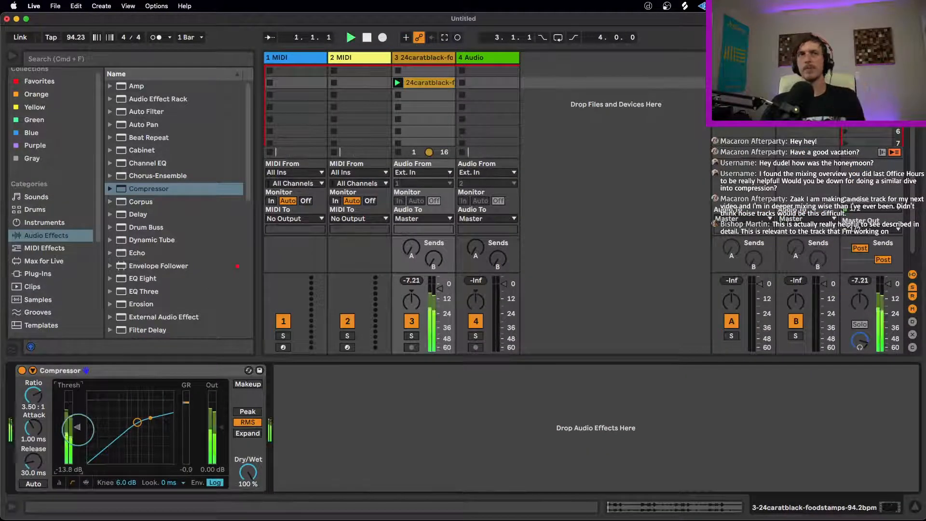
{"action": "left_click_drag", "start_coordinate": [77, 431], "coordinate": [79, 443]}
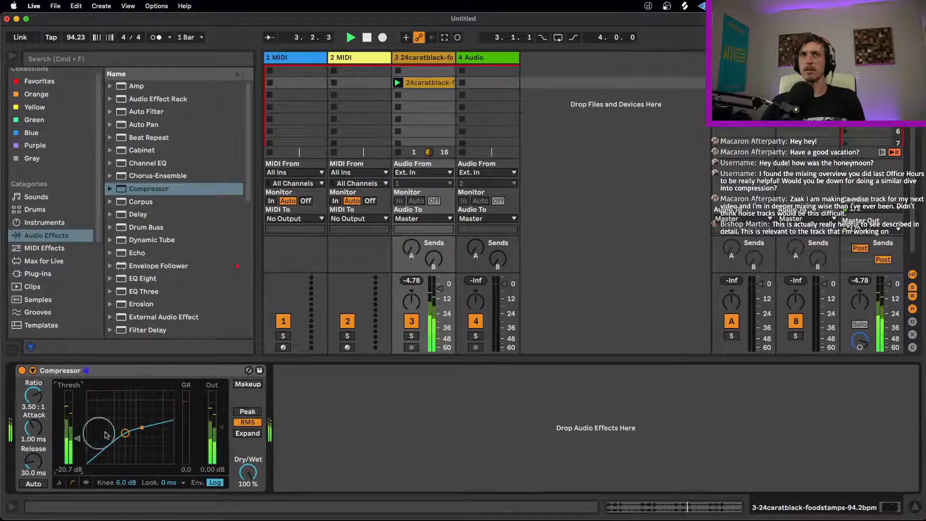
{"action": "key", "text": "space"}
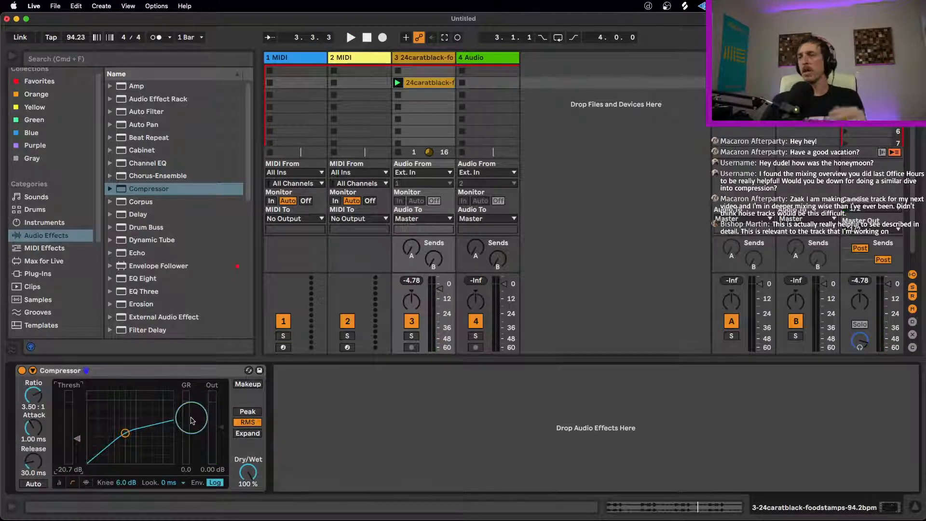
- Show the Compressor's activity view, return to the transfer curve, and raise the output gain to 4.29 dB while playing the break
{"action": "left_click", "coordinate": [86, 482]}
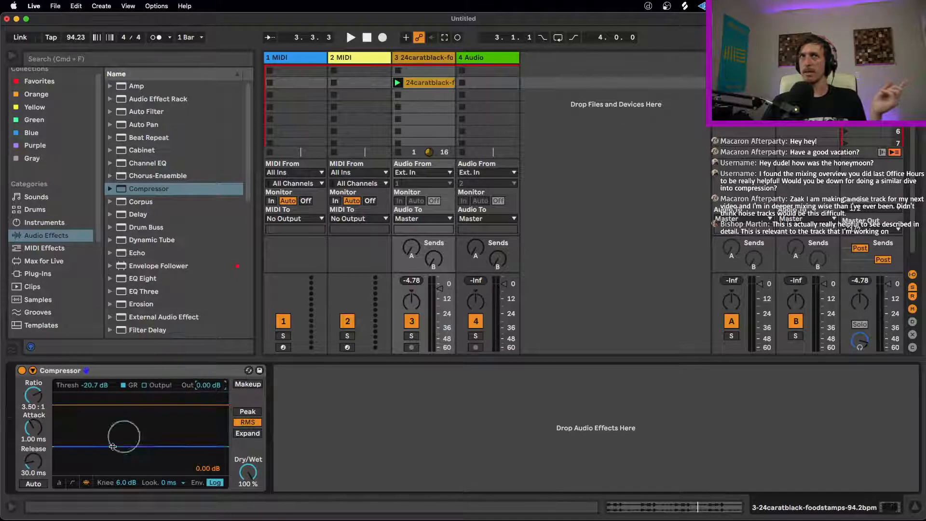
{"action": "left_click", "coordinate": [73, 483]}
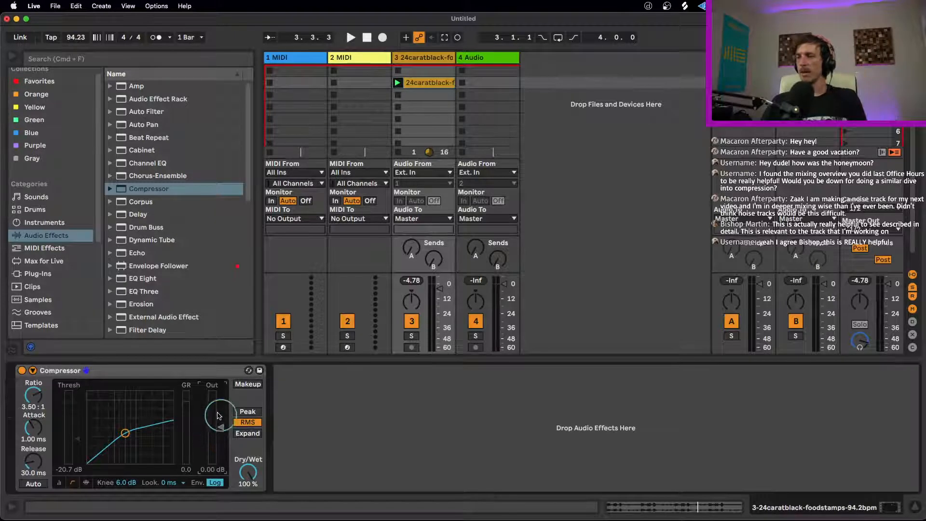
{"action": "key", "text": "space"}
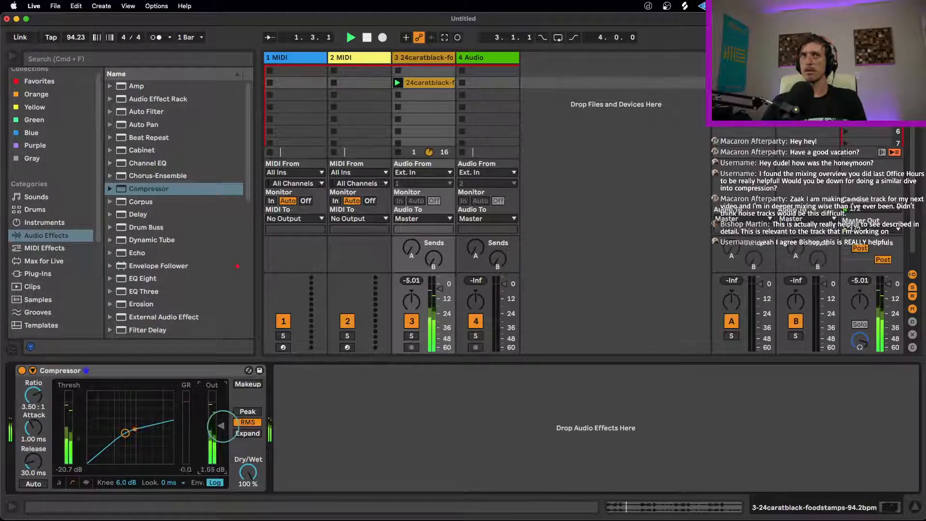
{"action": "left_click_drag", "start_coordinate": [222, 424], "coordinate": [224, 426]}
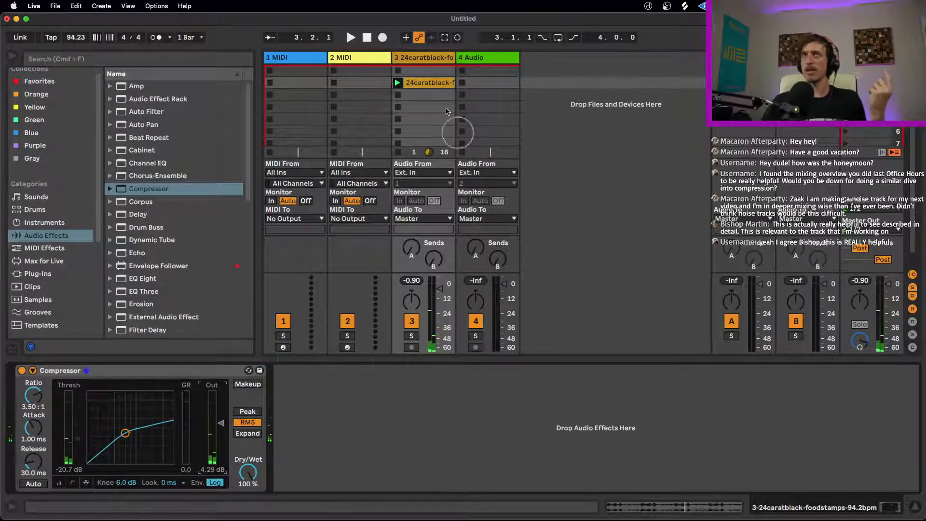
- Examine the louder hits in the drum break clip's waveform, return to the Compressor, and play a short pass of the break
{"action": "double_click", "coordinate": [429, 87]}
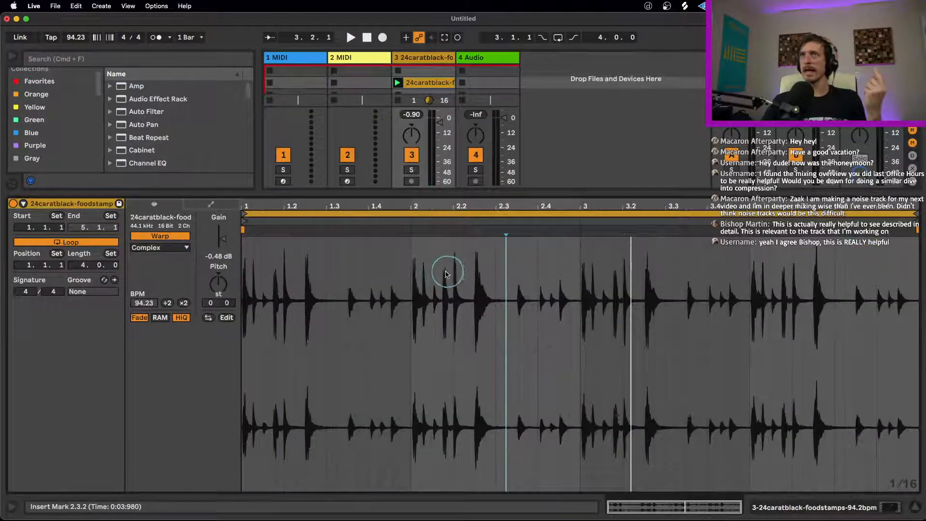
{"action": "left_click_drag", "start_coordinate": [443, 270], "coordinate": [571, 308]}
{"action": "left_click", "coordinate": [476, 274]}
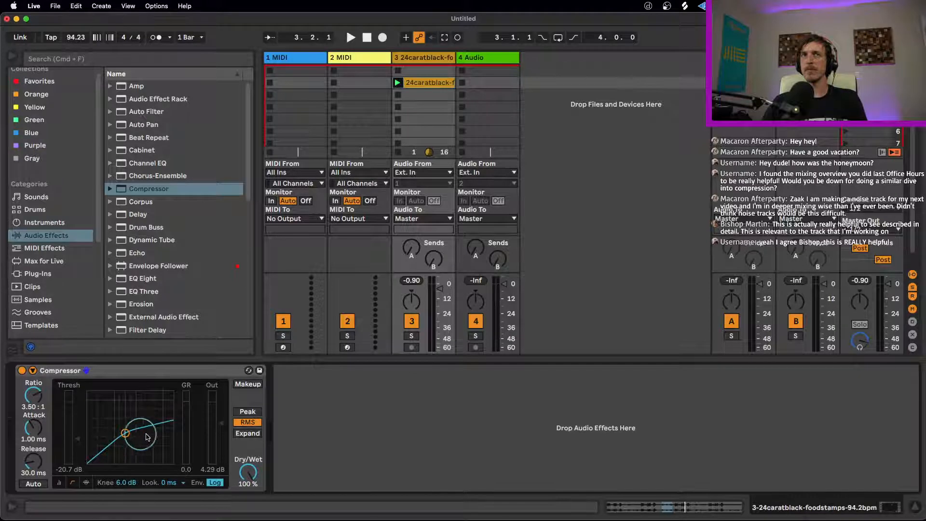
{"action": "key", "text": "space"}
{"action": "key", "text": "space"}
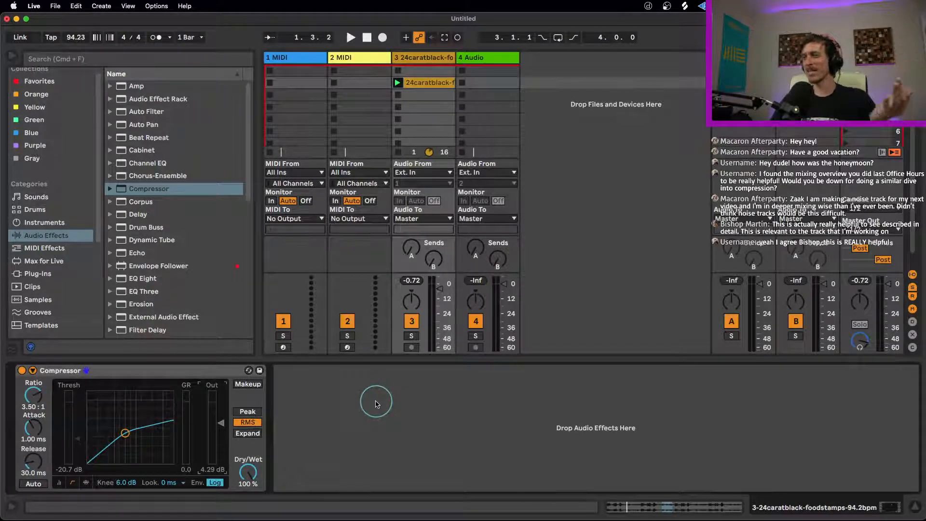
- Reset the Compressor's output gain to 0.00 dB and compare Makeup on and off with a manual 8.26 dB gain, ending with Makeup on at 0.00 dB
{"action": "left_click", "coordinate": [216, 374]}
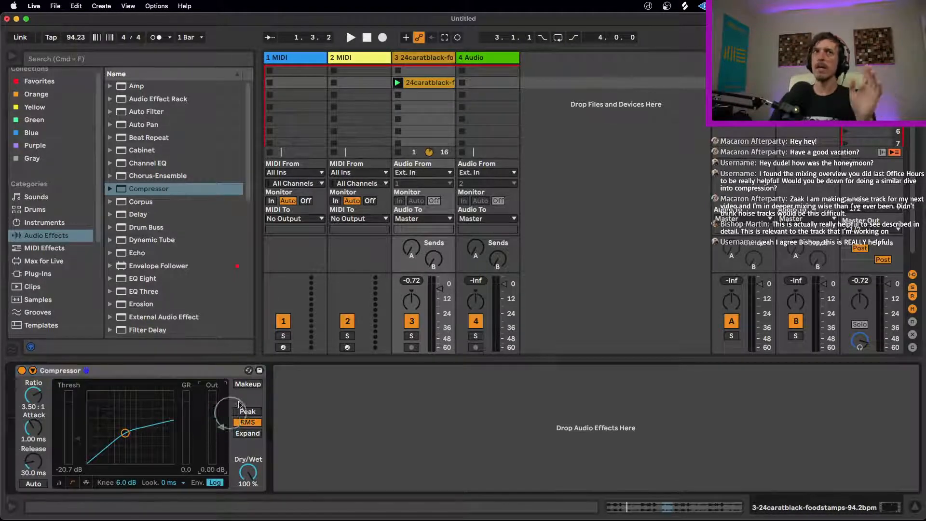
{"action": "left_click", "coordinate": [248, 384]}
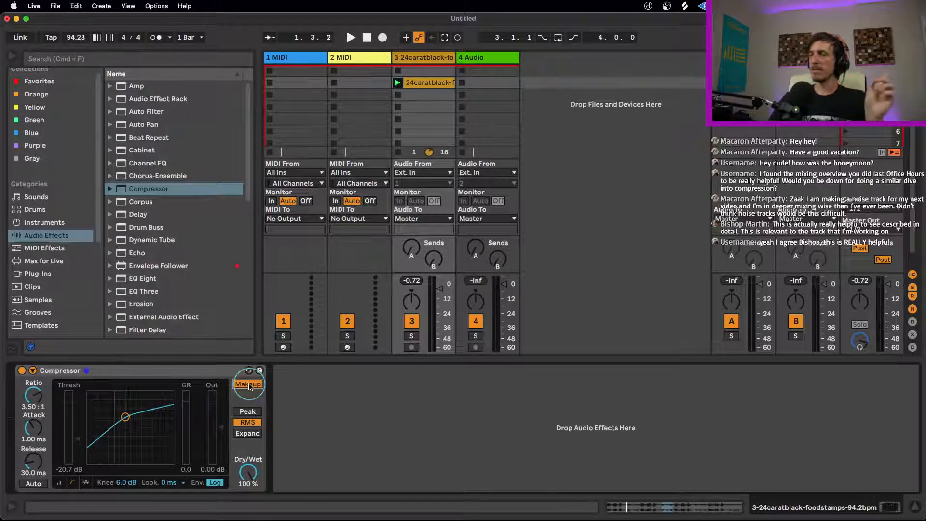
{"action": "left_click", "coordinate": [248, 384]}
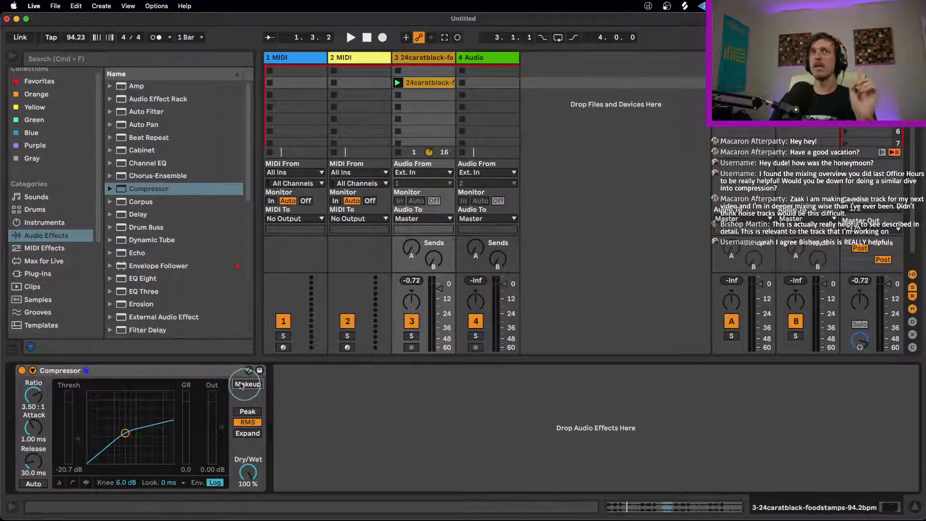
{"action": "left_click", "coordinate": [201, 371]}
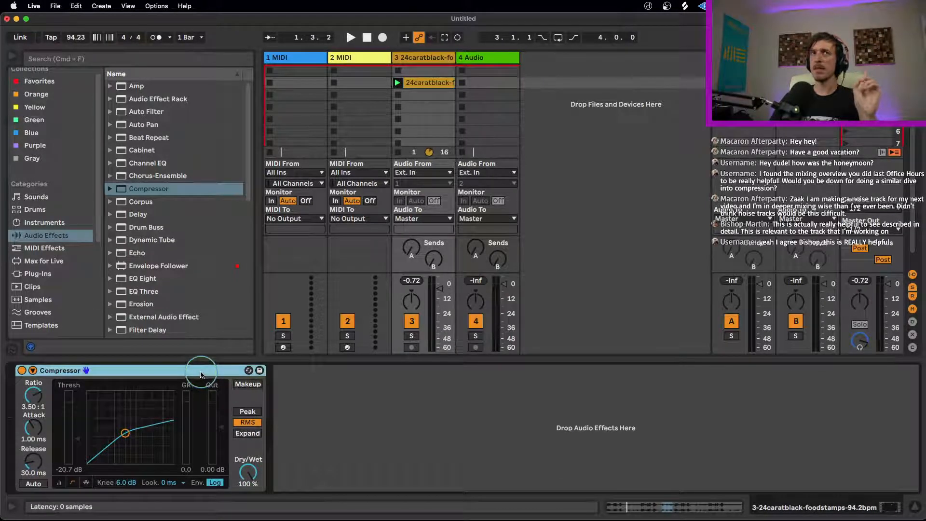
{"action": "left_click", "coordinate": [248, 384]}
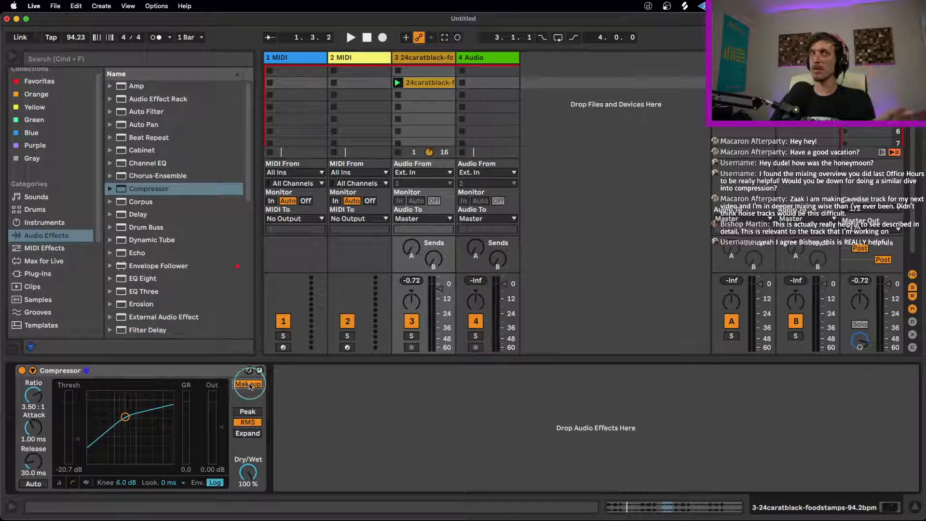
{"action": "left_click", "coordinate": [248, 384]}
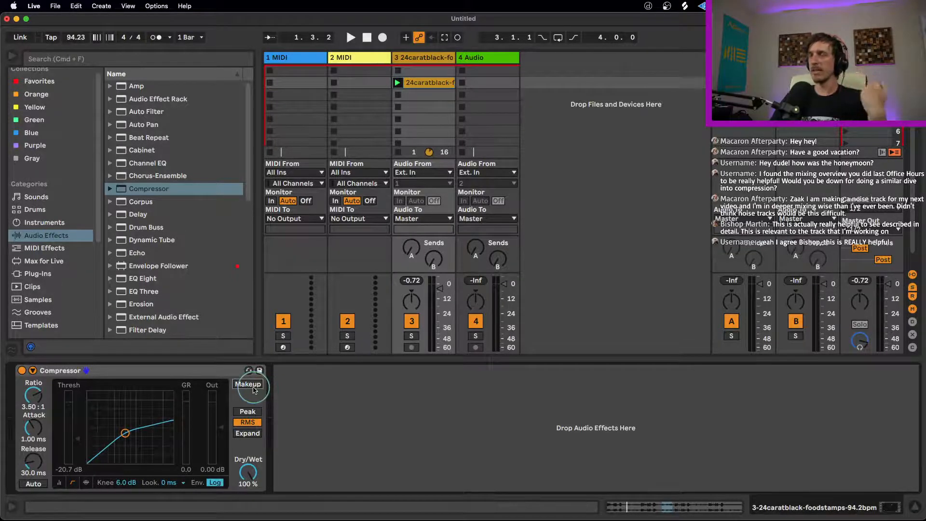
{"action": "left_click", "coordinate": [247, 385]}
{"action": "left_click", "coordinate": [247, 384]}
{"action": "left_click", "coordinate": [247, 384]}
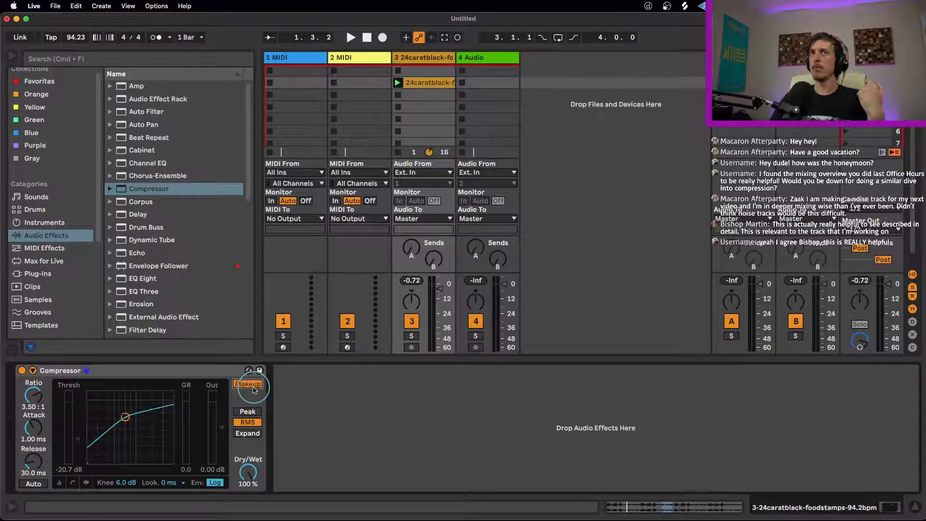
{"action": "left_click", "coordinate": [254, 388]}
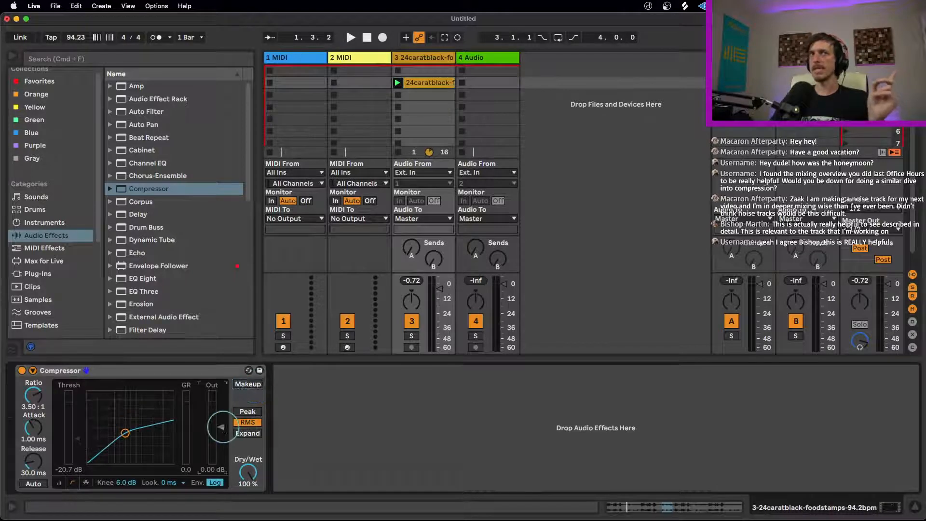
{"action": "left_click_drag", "start_coordinate": [221, 426], "coordinate": [221, 420]}
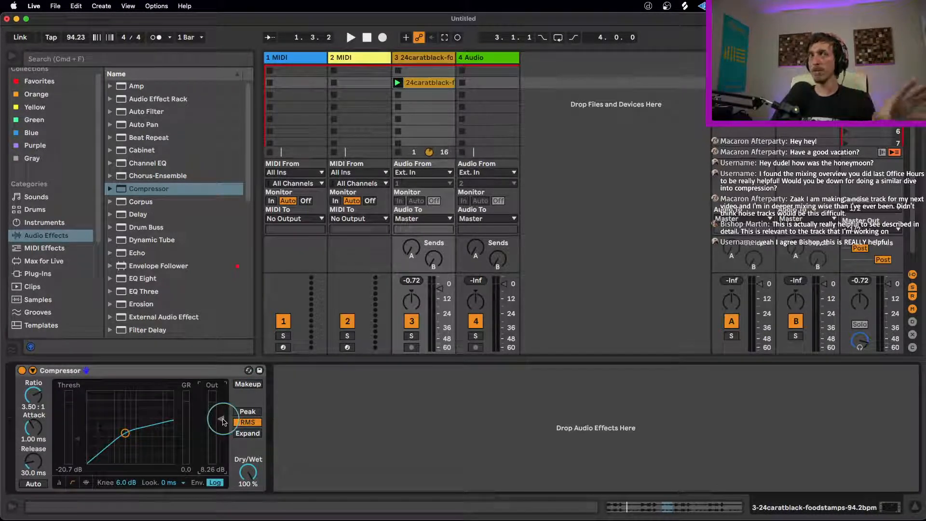
{"action": "left_click", "coordinate": [250, 385]}
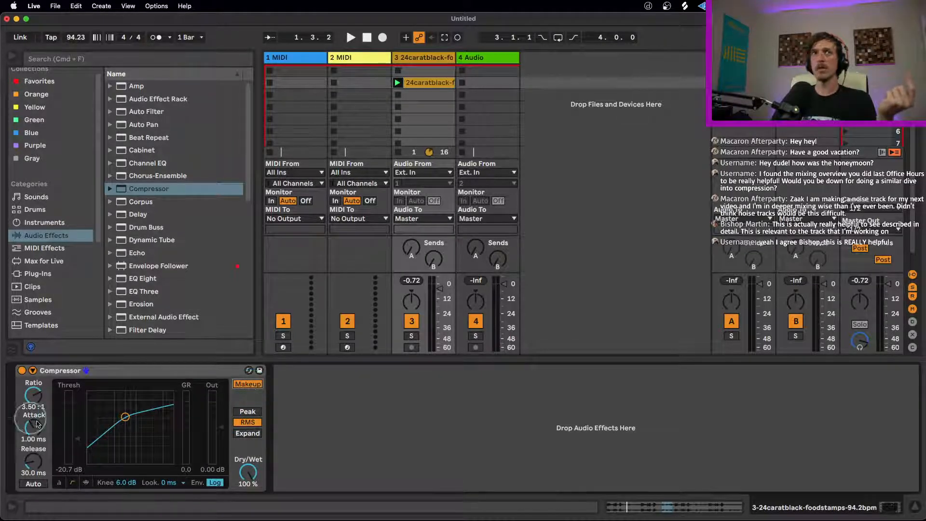
- With Makeup on, play the break at a threshold of 0.86 dB and lower the threshold to -19.6 dB during playback
{"action": "left_click_drag", "start_coordinate": [75, 437], "coordinate": [76, 398]}
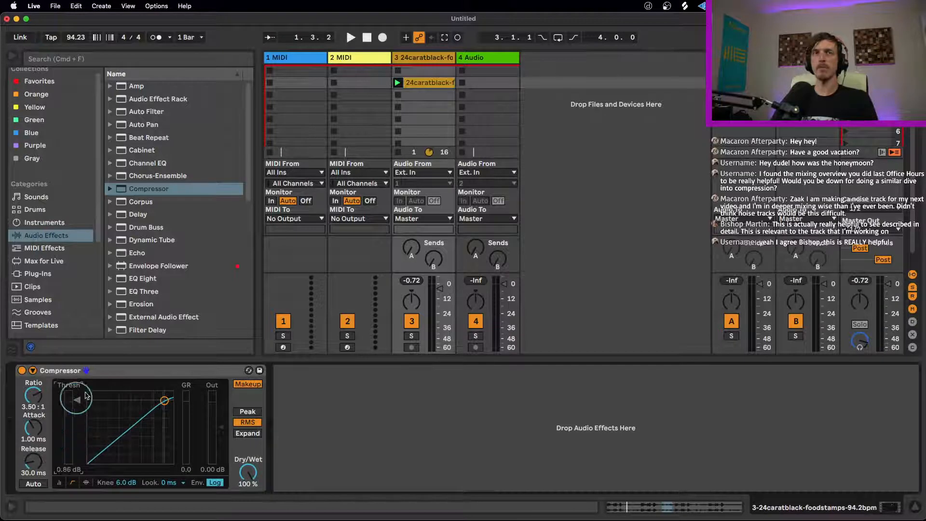
{"action": "key", "text": "space"}
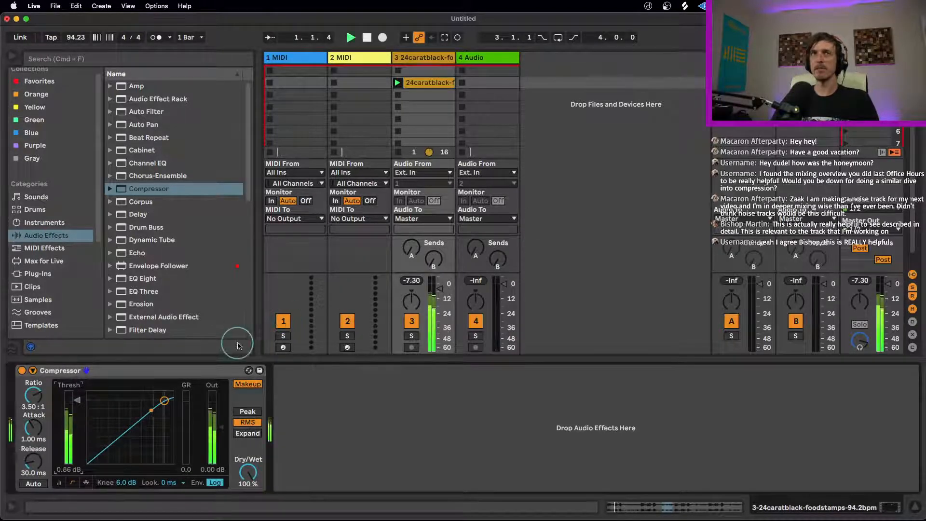
{"action": "key", "text": "space"}
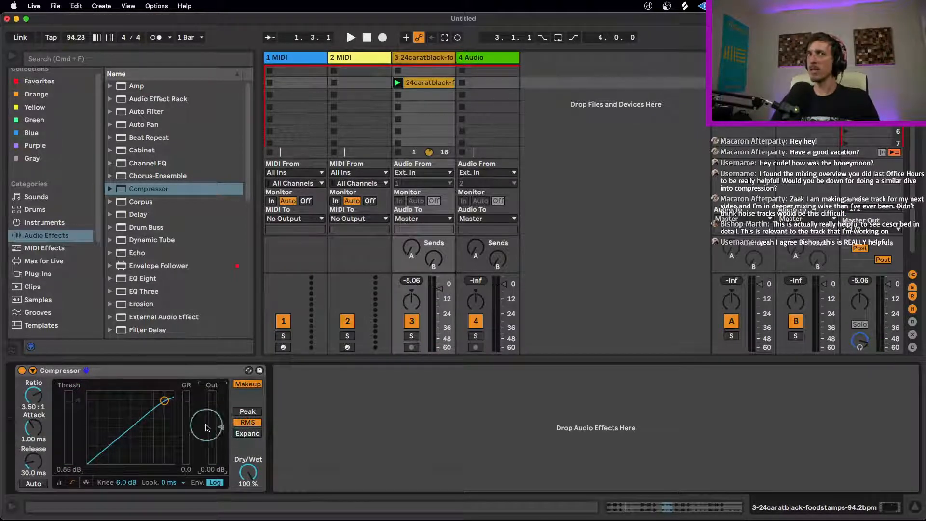
{"action": "key", "text": "space"}
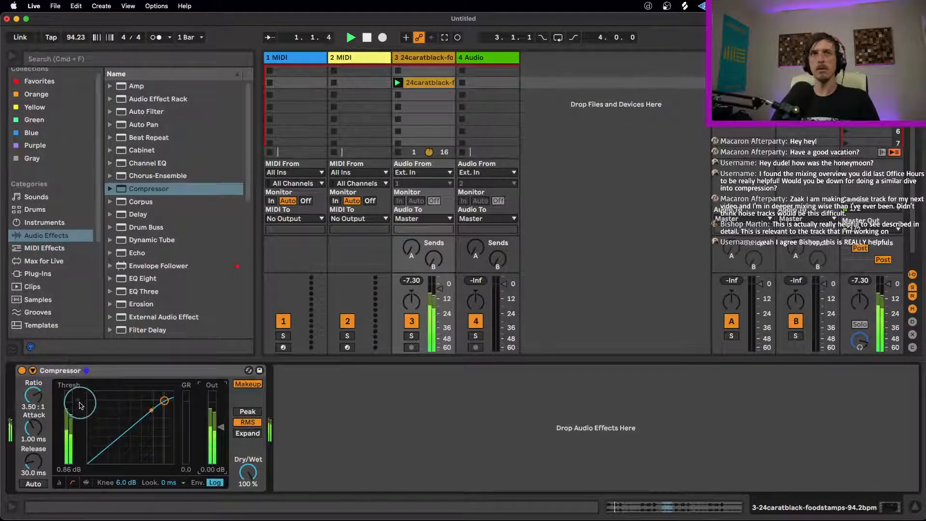
{"action": "left_click_drag", "start_coordinate": [77, 399], "coordinate": [81, 411]}
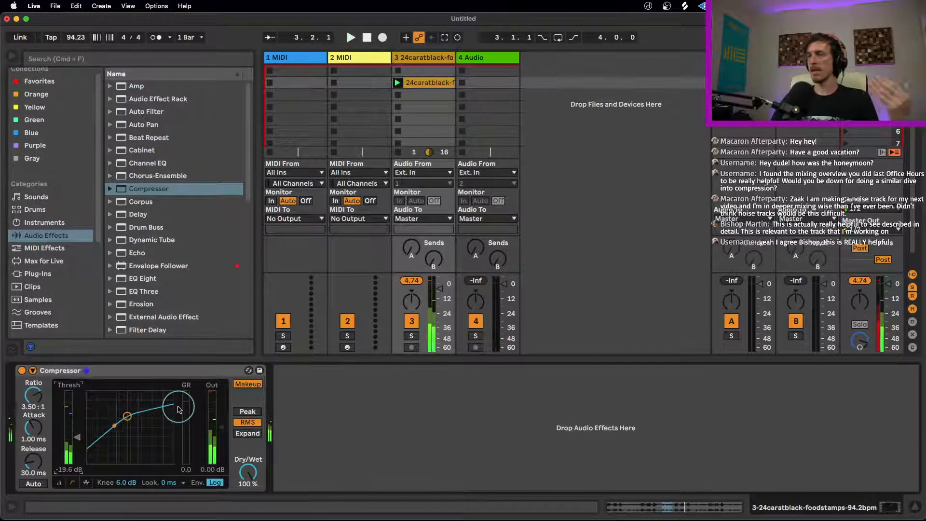
- Turn Makeup off and play the break, bypassing and re-enabling the Compressor to compare the sound
{"action": "left_click", "coordinate": [251, 385]}
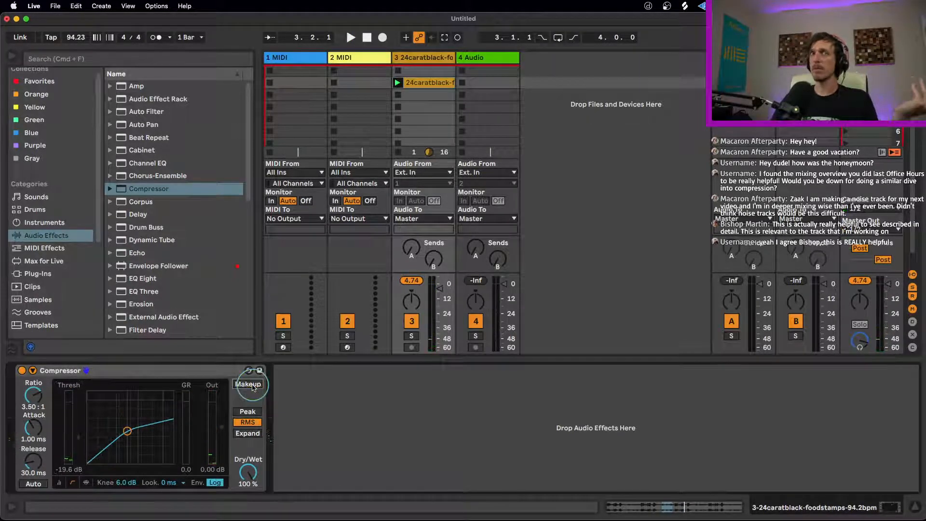
{"action": "key", "text": "space"}
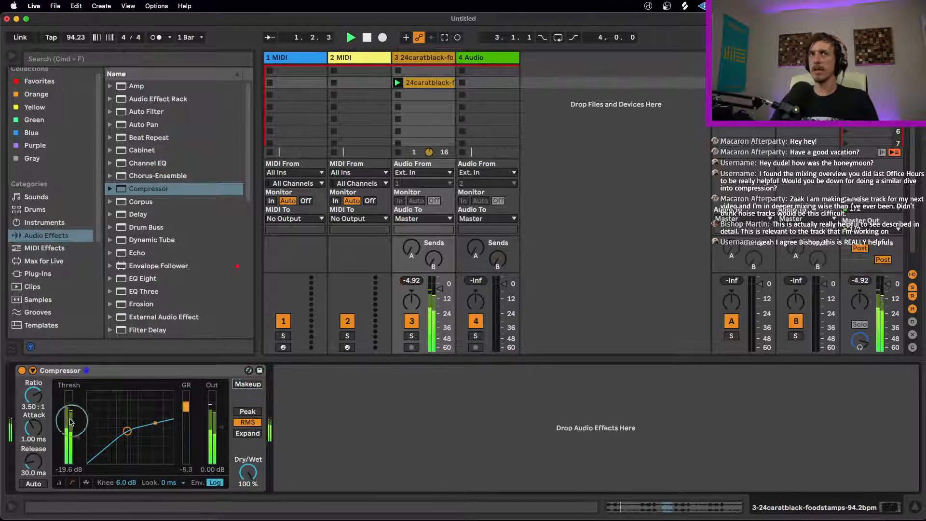
{"action": "left_click", "coordinate": [22, 370]}
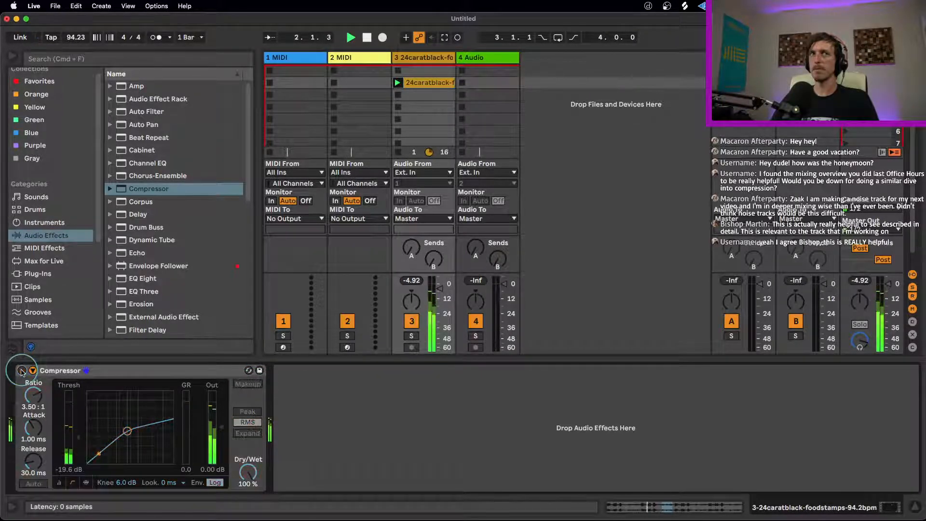
{"action": "left_click", "coordinate": [22, 370]}
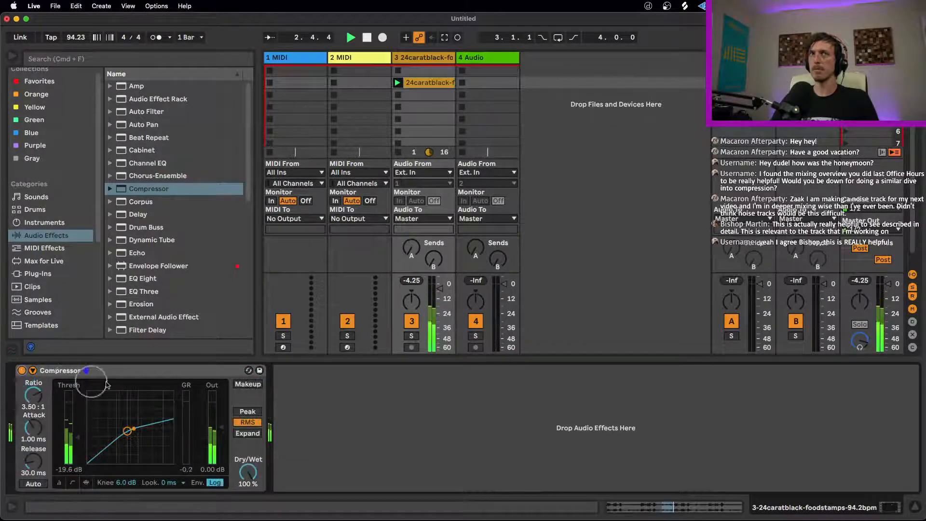
- Compare Makeup with a manual output gain of 3.65 dB, ending with Makeup on and the output gain at 1.65 dB
{"action": "left_click", "coordinate": [256, 388]}
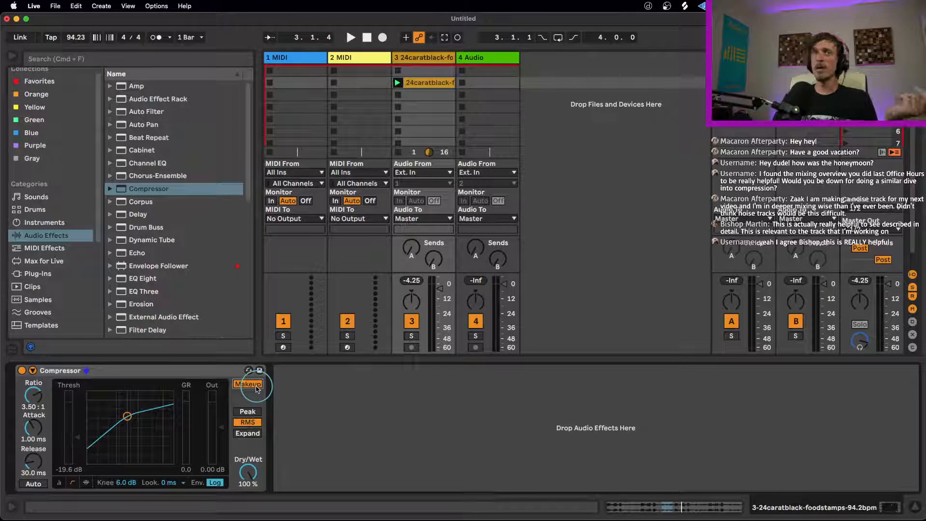
{"action": "left_click", "coordinate": [255, 386]}
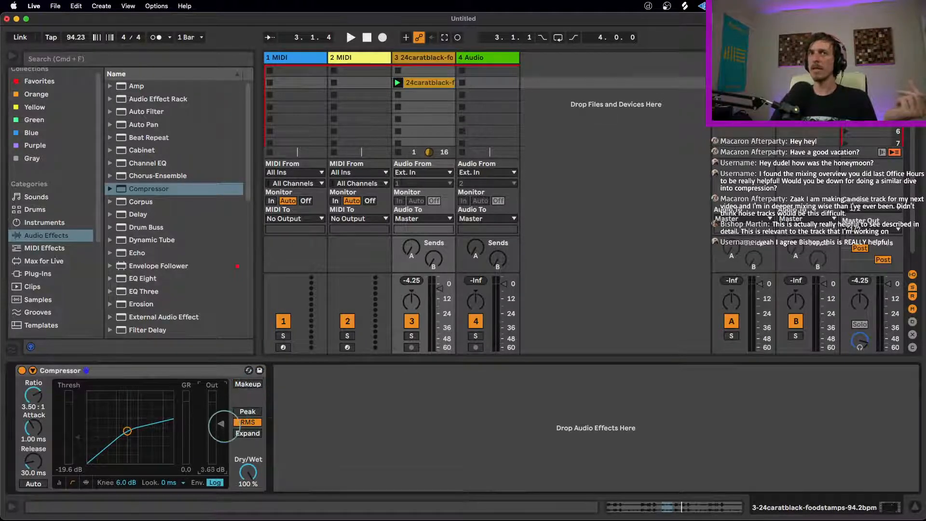
{"action": "left_click", "coordinate": [249, 385]}
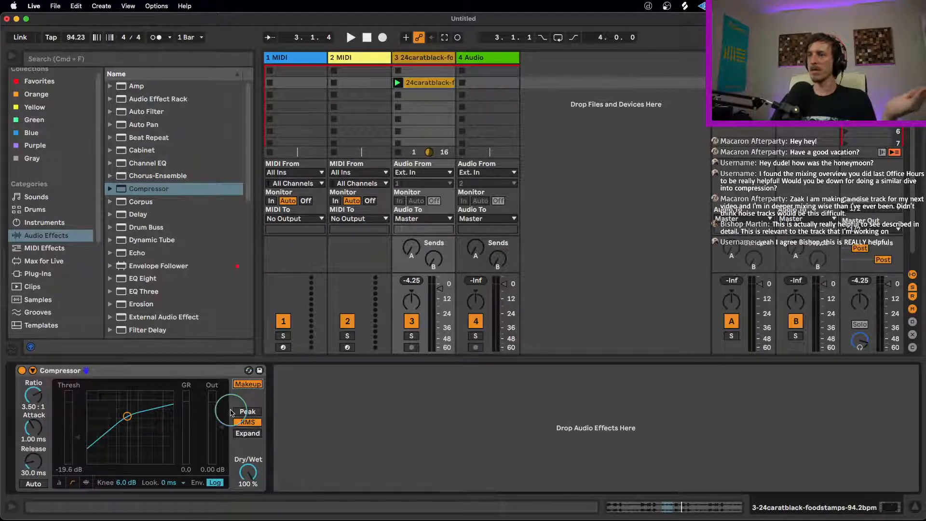
{"action": "left_click_drag", "start_coordinate": [223, 437], "coordinate": [220, 428]}
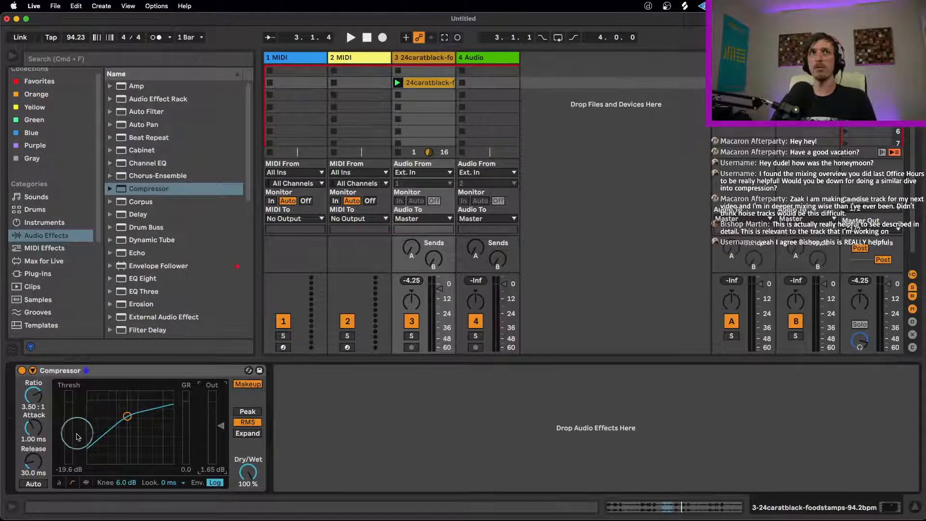
- Lower the threshold to -25.5 dB, play the break with Makeup on while reducing the output gain to -6.28 dB, and turn Makeup off
{"action": "left_click_drag", "start_coordinate": [77, 436], "coordinate": [77, 442]}
{"action": "key", "text": "space"}
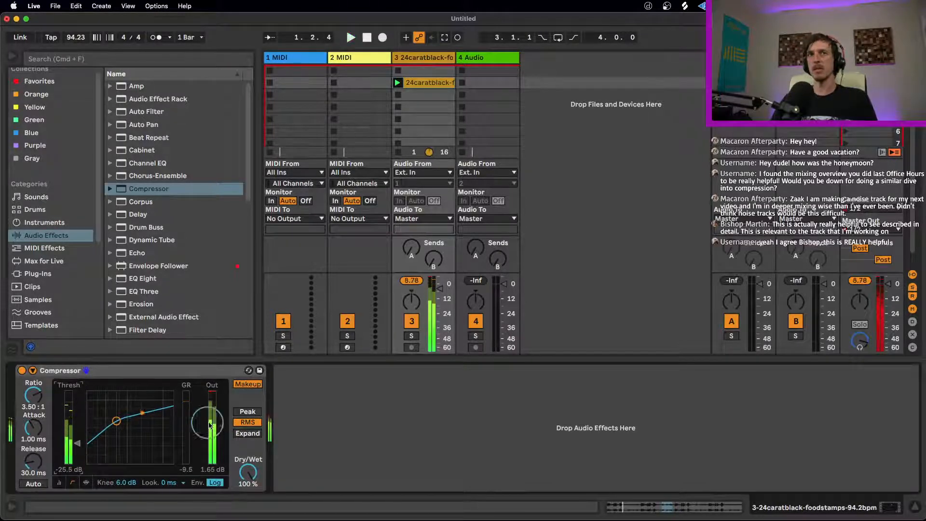
{"action": "left_click_drag", "start_coordinate": [224, 430], "coordinate": [221, 436]}
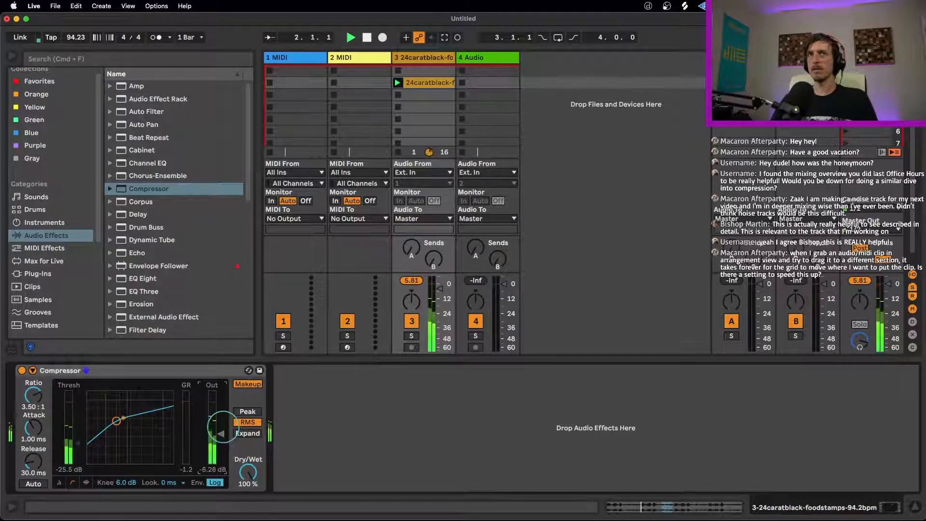
{"action": "left_click_drag", "start_coordinate": [221, 436], "coordinate": [227, 409]}
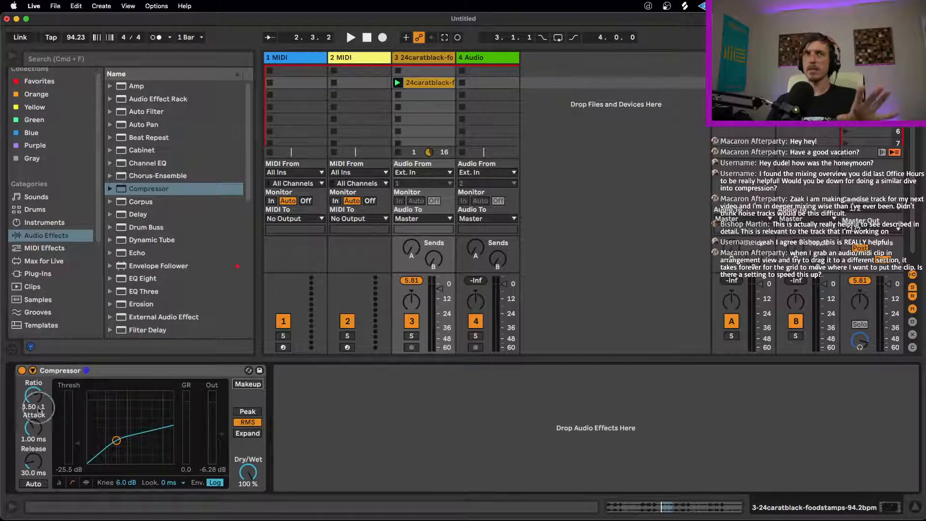
- Raise the Compressor's threshold to -2.44 dB and turn Makeup back on to show its effect on the transfer curve
{"action": "left_click_drag", "start_coordinate": [77, 443], "coordinate": [78, 406]}
{"action": "left_click", "coordinate": [38, 397]}
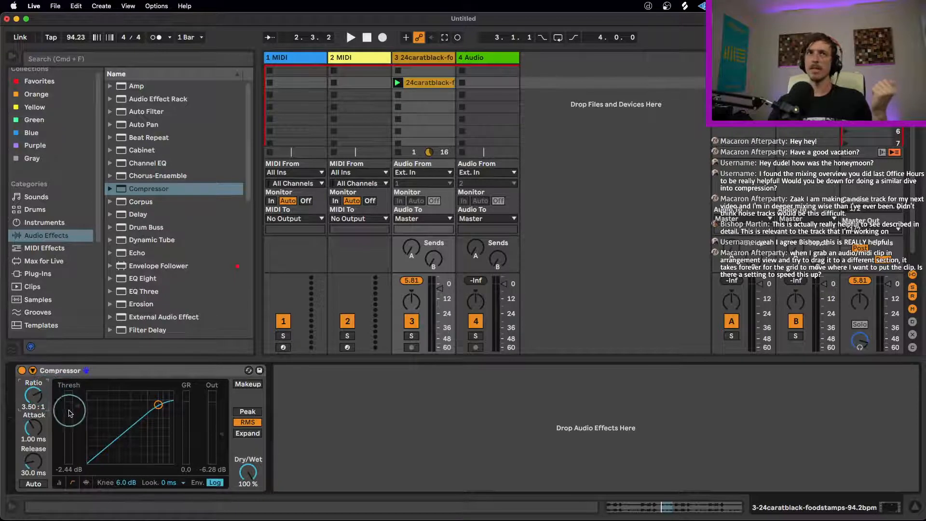
{"action": "left_click", "coordinate": [247, 384]}
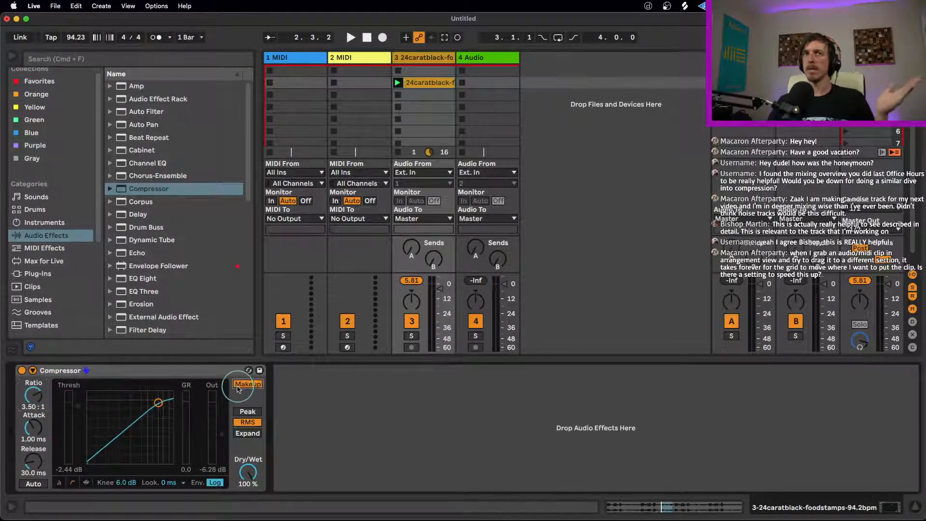
- Turn the Compressor's Makeup off and reset its output gain to 0 dB
{"action": "left_click", "coordinate": [247, 385]}
{"action": "left_click", "coordinate": [221, 433]}
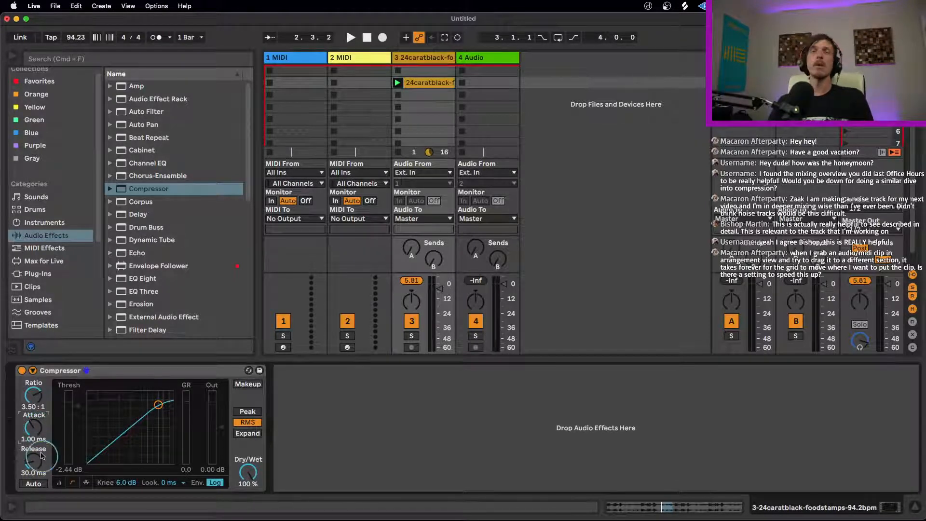
- Play the break with the Compressor's threshold lowered to -19.6 dB and sweep the attack between 0.01 ms and 134 ms
{"action": "left_click_drag", "start_coordinate": [35, 437], "coordinate": [34, 429]}
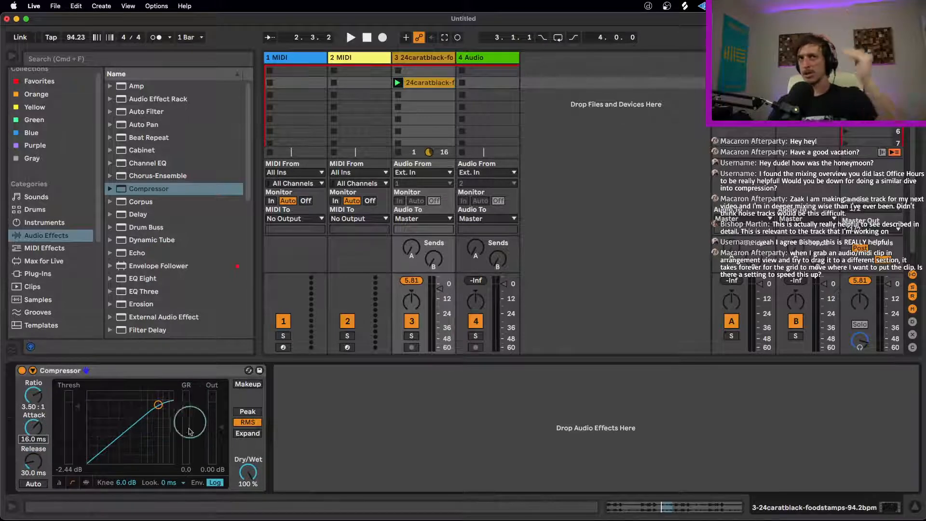
{"action": "key", "text": "space"}
{"action": "left_click_drag", "start_coordinate": [75, 409], "coordinate": [33, 434]}
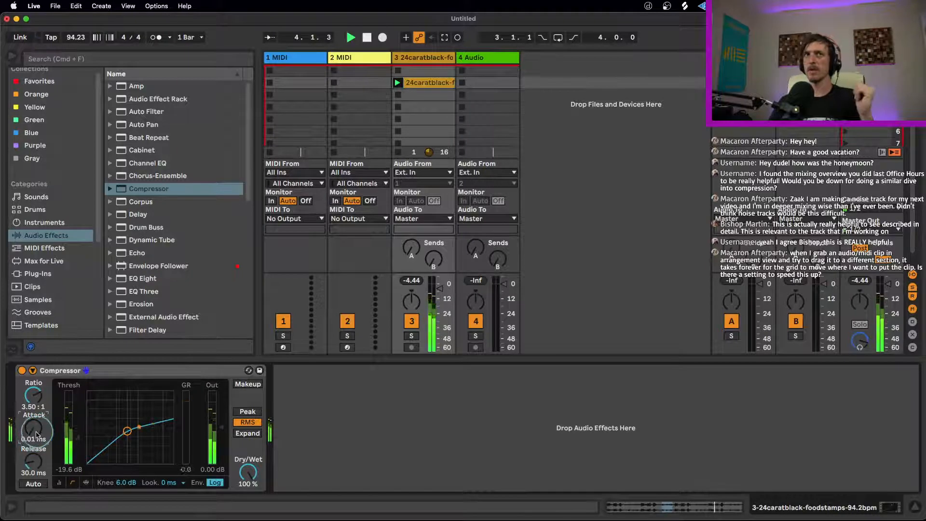
{"action": "left_click_drag", "start_coordinate": [33, 429], "coordinate": [33, 415]}
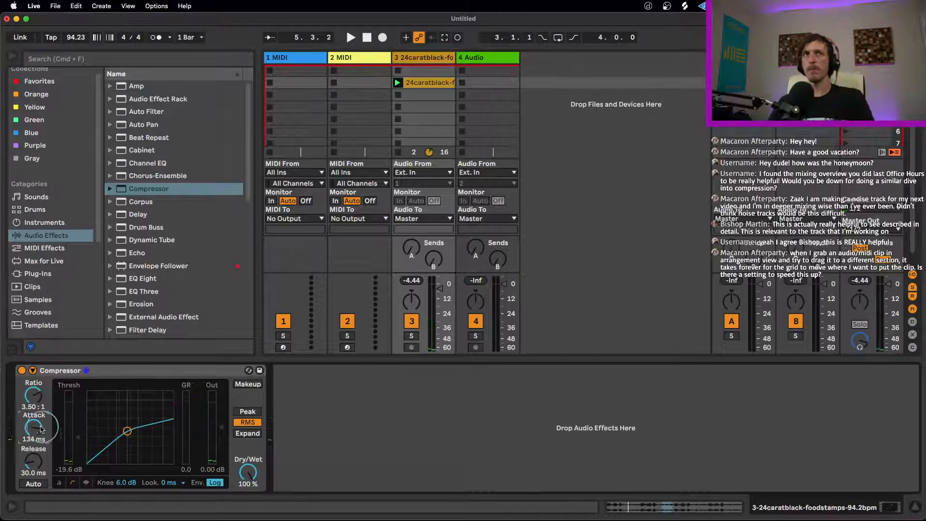
- With the attack at 1 ms, play the break with a 256 ms release, shortening the release to 30.7 ms during playback
{"action": "left_click_drag", "start_coordinate": [33, 467], "coordinate": [33, 453]}
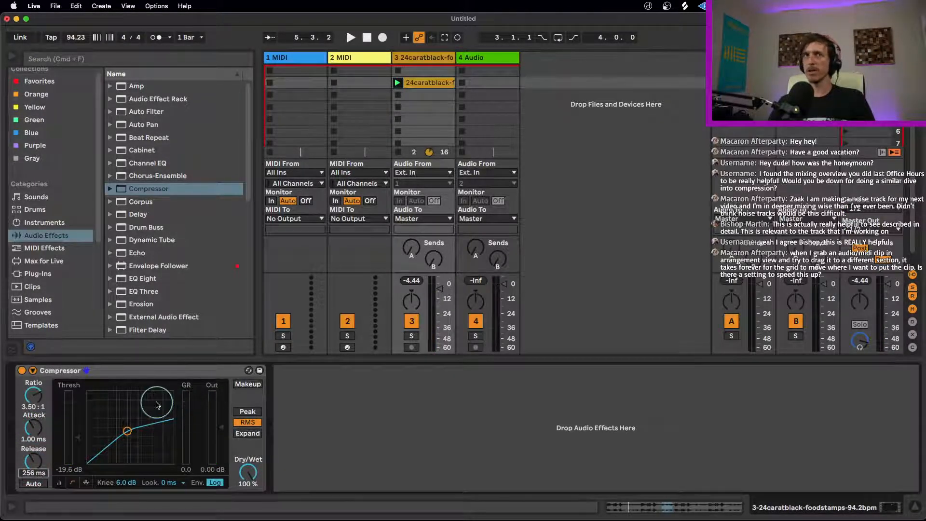
{"action": "key", "text": "space"}
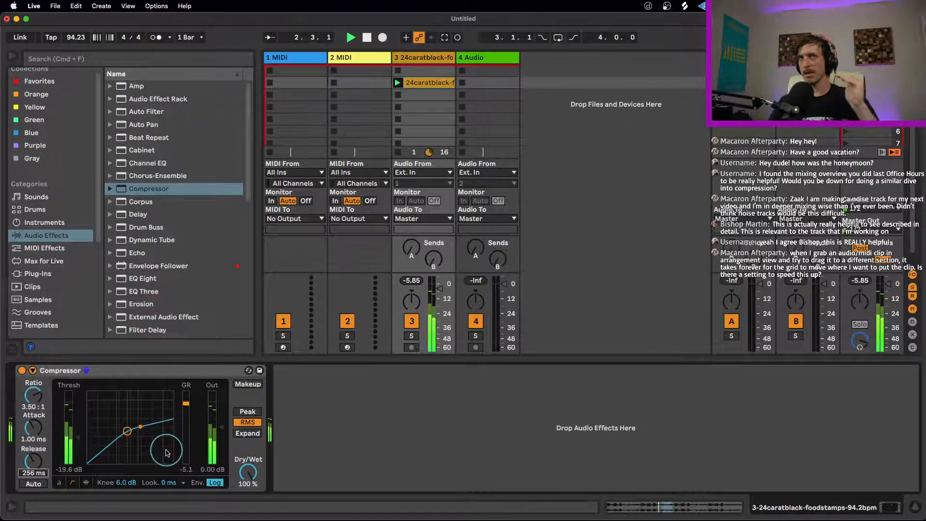
{"action": "left_click_drag", "start_coordinate": [33, 460], "coordinate": [35, 465]}
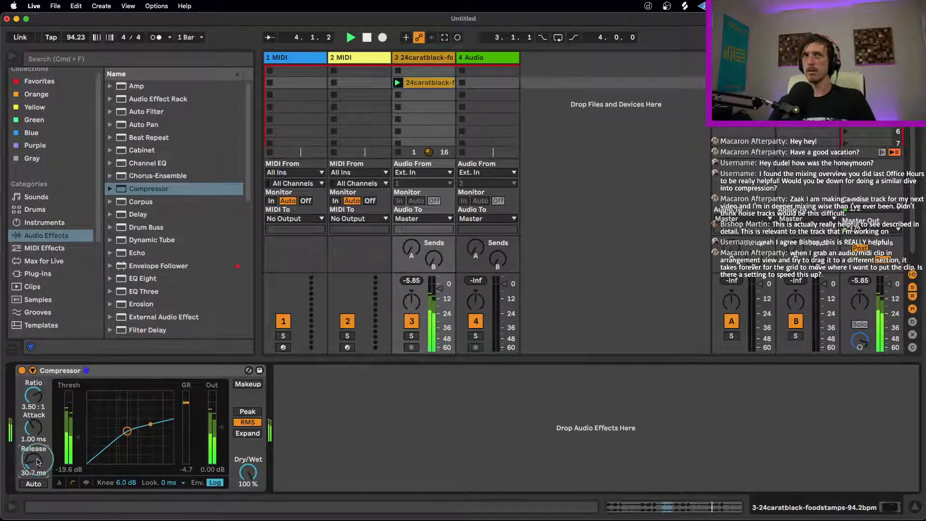
{"action": "key", "text": "space"}
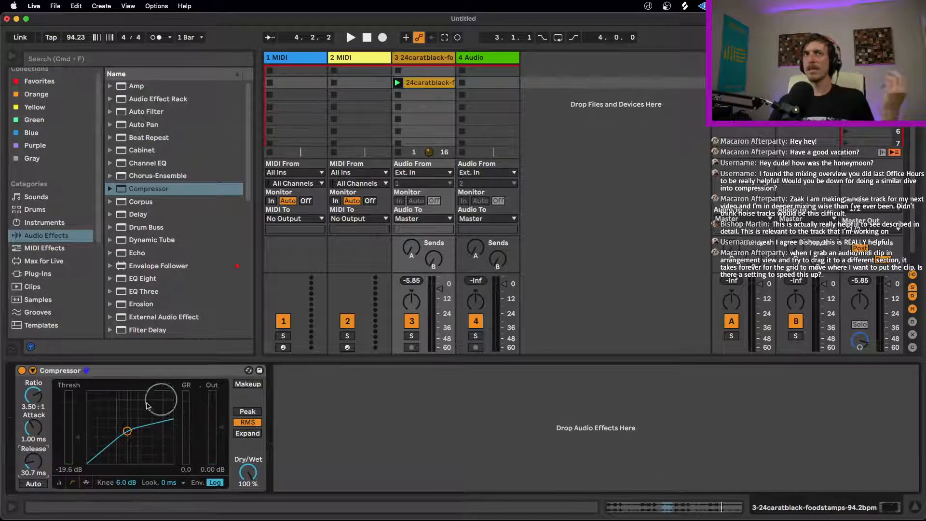
- Sweep the Compressor's attack up and back to 1 ms, and toggle automatic release on and off
{"action": "scroll", "coordinate": [33, 439], "scroll_direction": "up", "scroll_amount": 5}
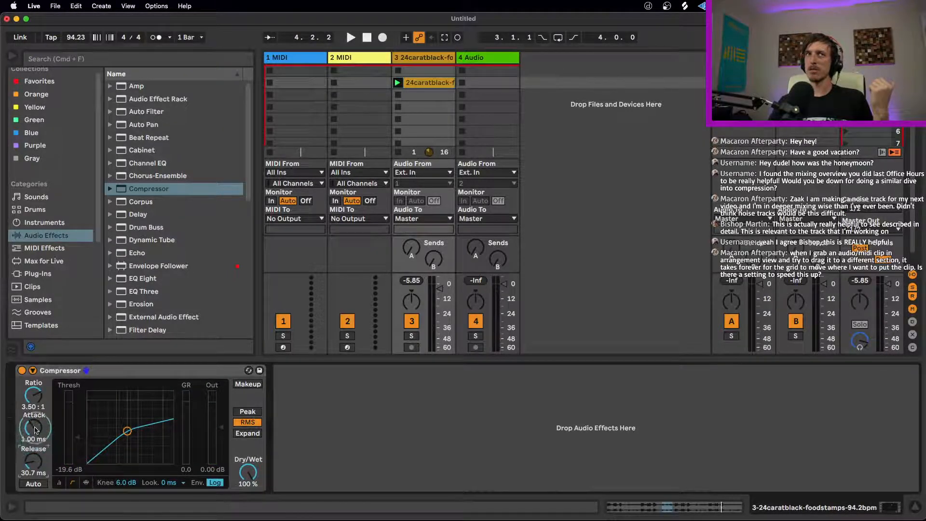
{"action": "scroll", "coordinate": [39, 446], "scroll_direction": "down", "scroll_amount": 5}
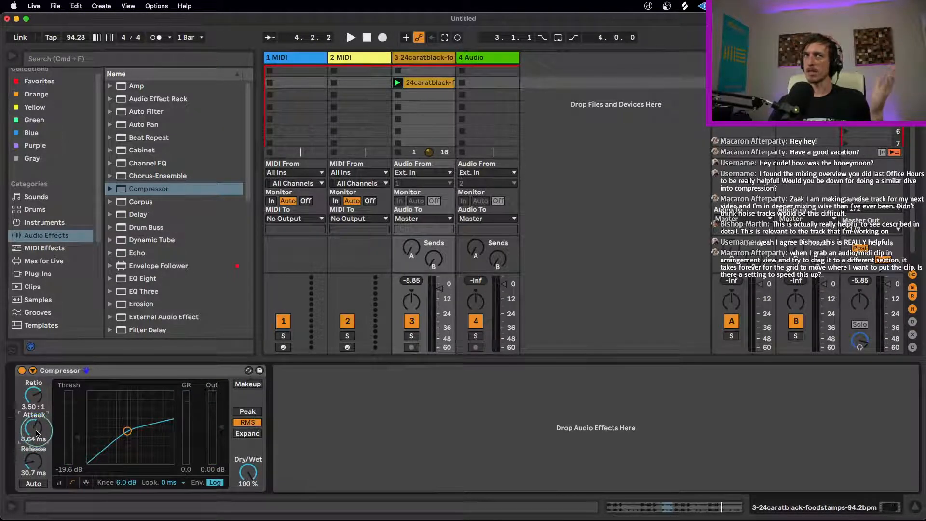
{"action": "left_click", "coordinate": [37, 484]}
{"action": "left_click", "coordinate": [37, 484]}
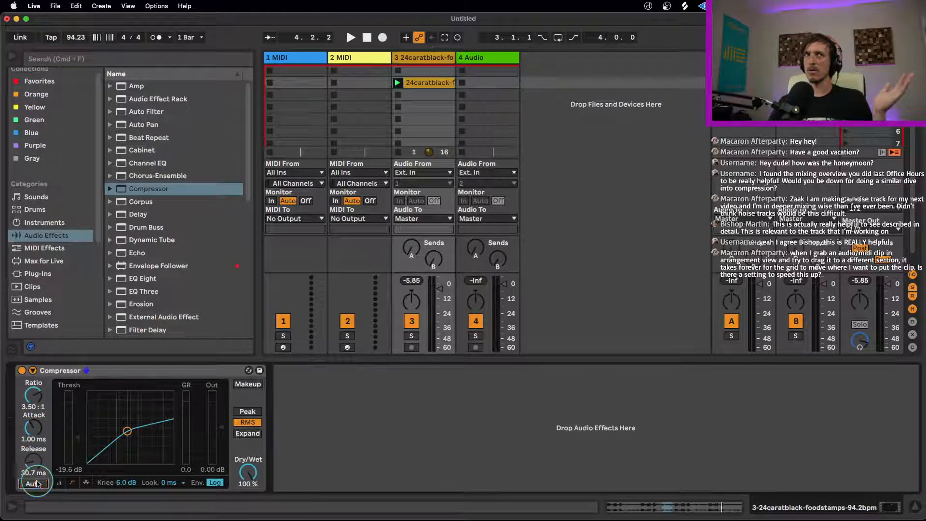
{"action": "left_click", "coordinate": [37, 484]}
{"action": "left_click", "coordinate": [37, 484]}
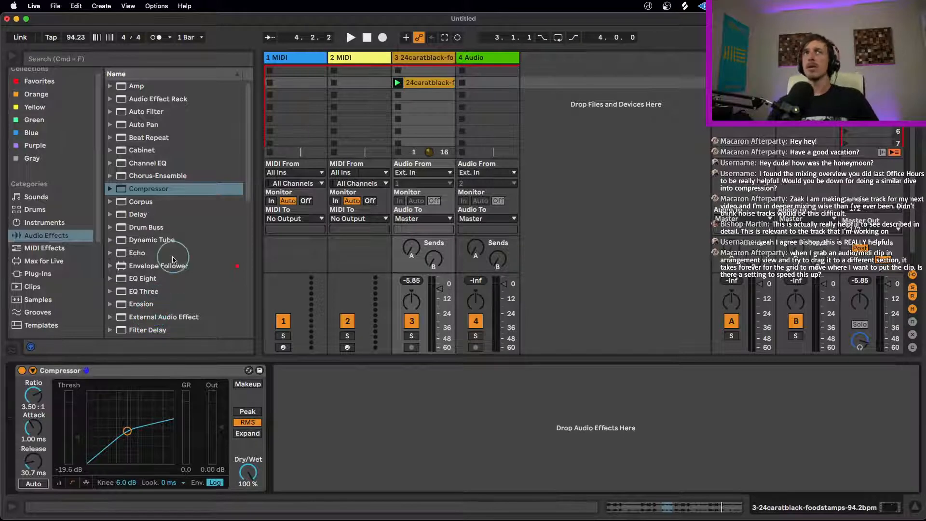
- Add a Glue Compressor after the Compressor on the drum break track and bypass the original Compressor
{"action": "scroll", "coordinate": [174, 260], "scroll_direction": "down", "scroll_amount": 2}
{"action": "scroll", "coordinate": [174, 260], "scroll_direction": "down", "scroll_amount": 1}
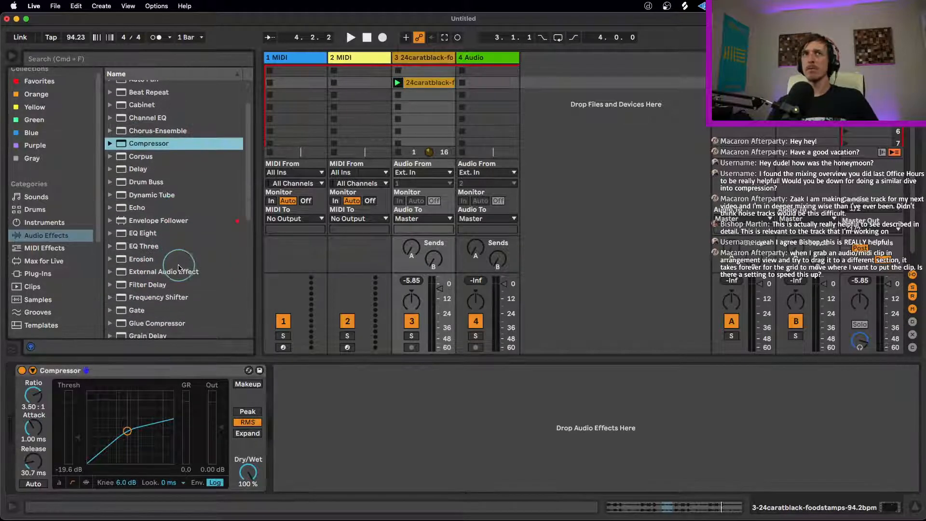
{"action": "left_click", "coordinate": [162, 323]}
{"action": "left_click_drag", "start_coordinate": [337, 349], "coordinate": [237, 360]}
{"action": "left_click", "coordinate": [21, 369]}
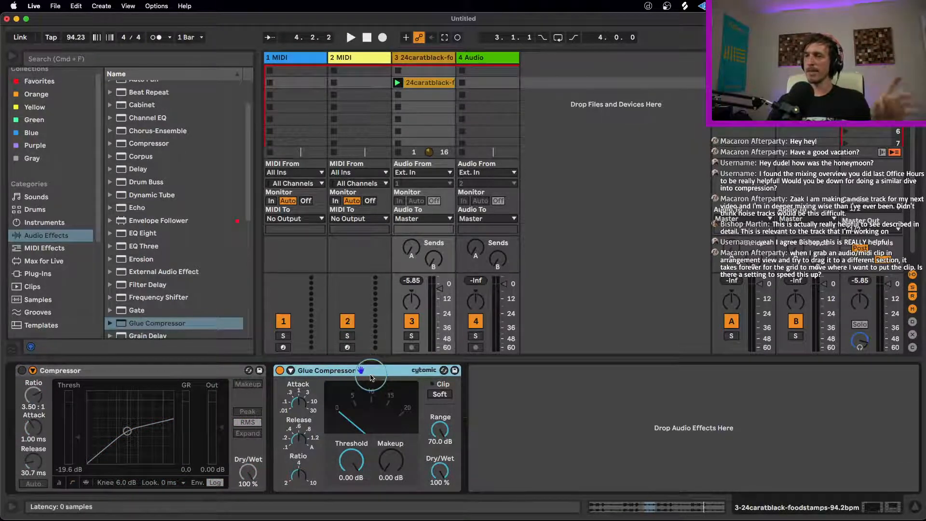
- Set the Glue Compressor's threshold to -17.8 dB and makeup to 6.83 dB, auditioning the break and trying its ratio control
{"action": "mouse_move", "coordinate": [357, 460]}
{"action": "left_mouse_down"}
{"action": "mouse_move", "coordinate": [357, 485]}
{"action": "mouse_move", "coordinate": [357, 464]}
{"action": "left_mouse_up"}
{"action": "key", "text": "space"}
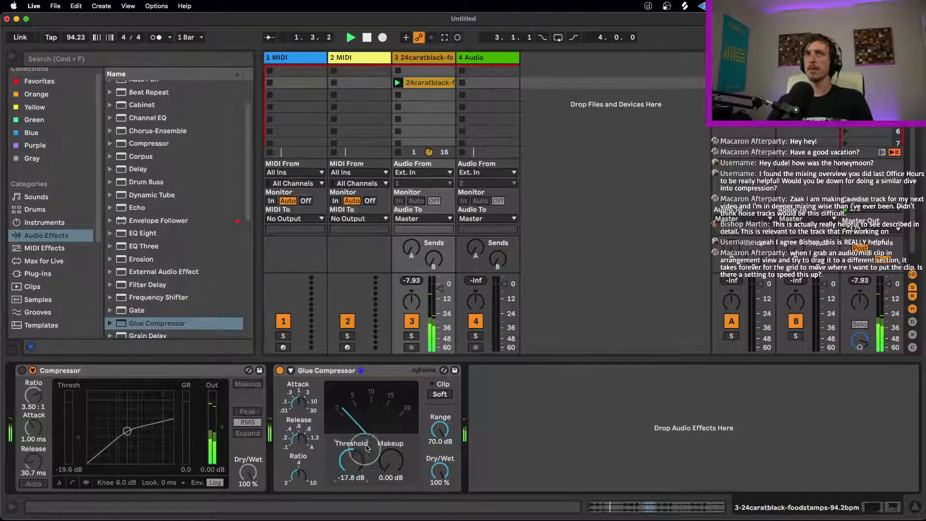
{"action": "key", "text": "space"}
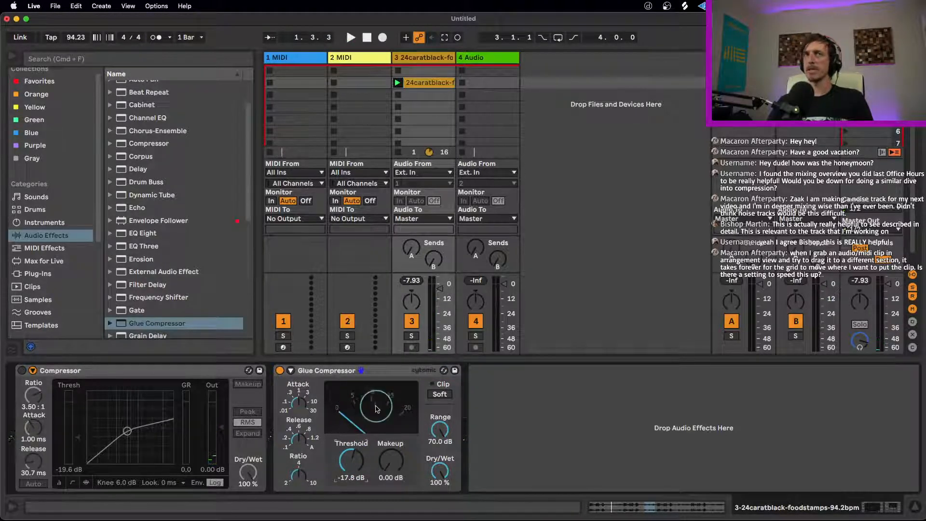
{"action": "left_click_drag", "start_coordinate": [395, 467], "coordinate": [397, 462]}
{"action": "key", "text": "space"}
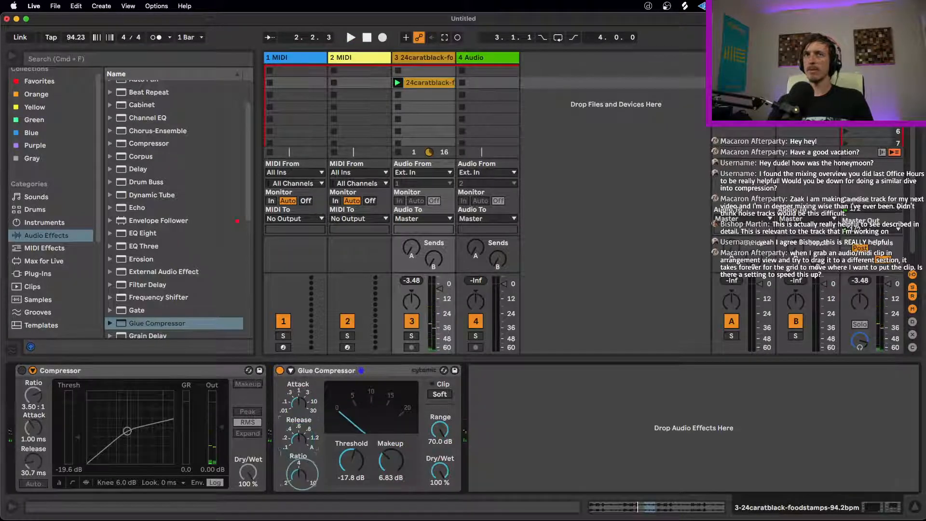
{"action": "left_click_drag", "start_coordinate": [303, 477], "coordinate": [303, 478]}
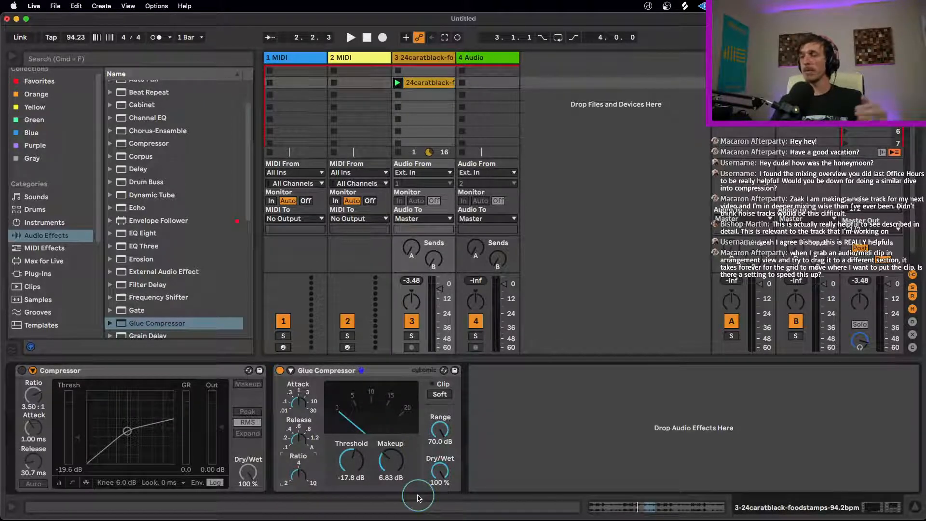
- Open the drum break's waveform, highlight the passage from 2.3.2 to 3.1.3, and return to the track's devices
{"action": "left_click", "coordinate": [380, 369]}
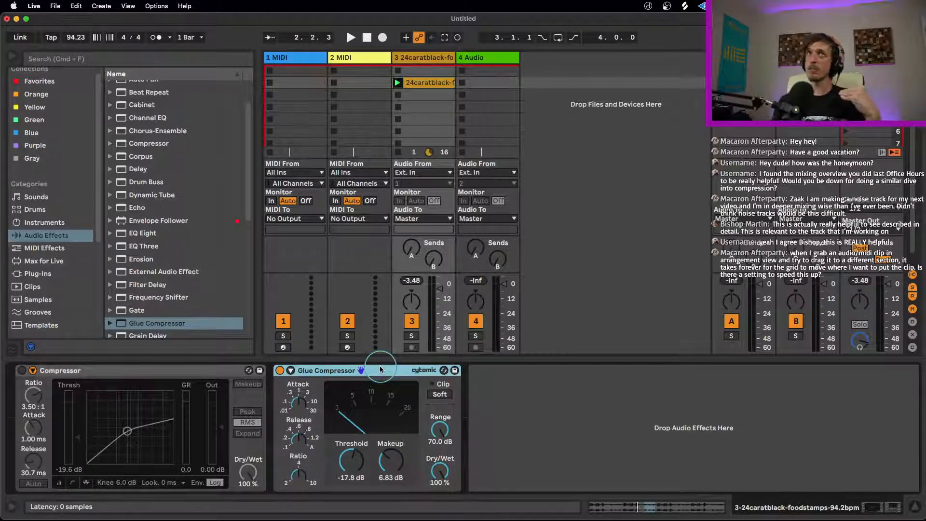
{"action": "double_click", "coordinate": [419, 83]}
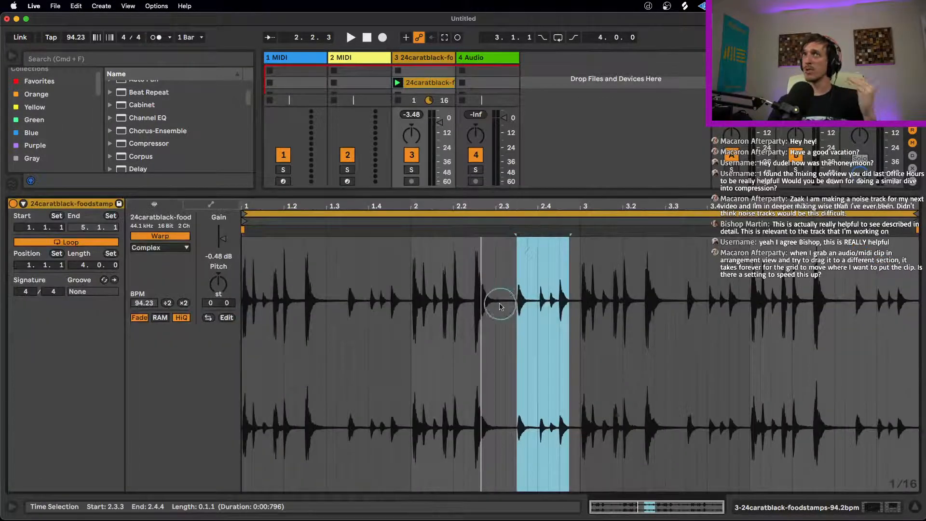
{"action": "left_click_drag", "start_coordinate": [501, 303], "coordinate": [602, 298]}
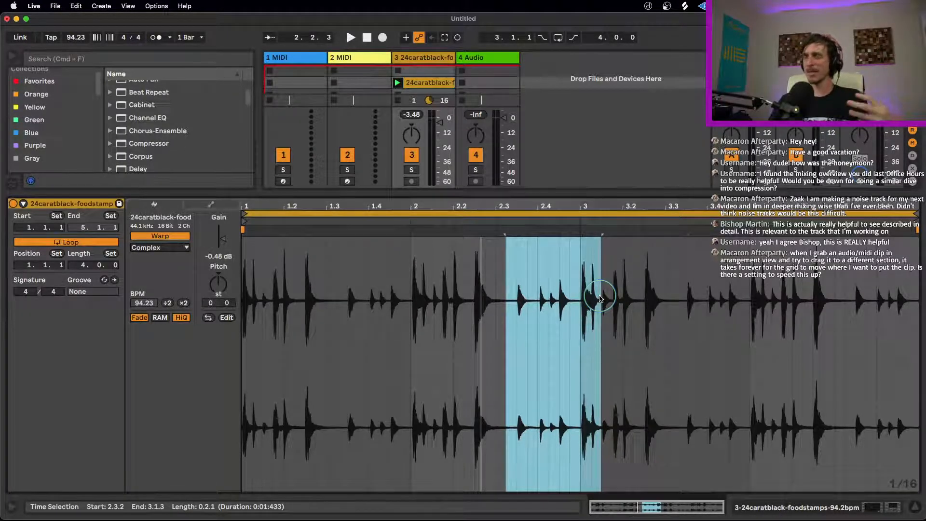
{"action": "key", "text": "shift+Tab"}
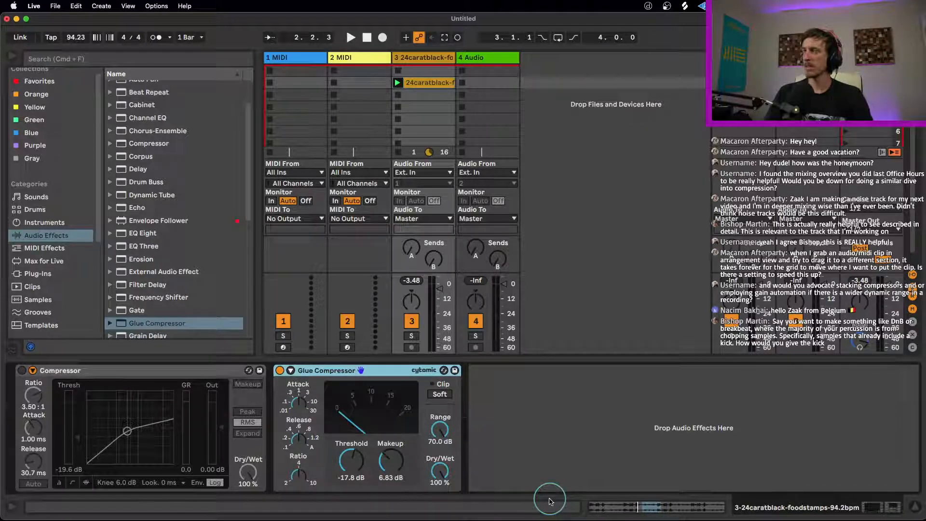
- Reopen the break's waveform and highlight the quieter hits from 2.3.2 to 3.1.1, extending to a selection from 1.4.2 to 4.1.3
{"action": "double_click", "coordinate": [421, 83]}
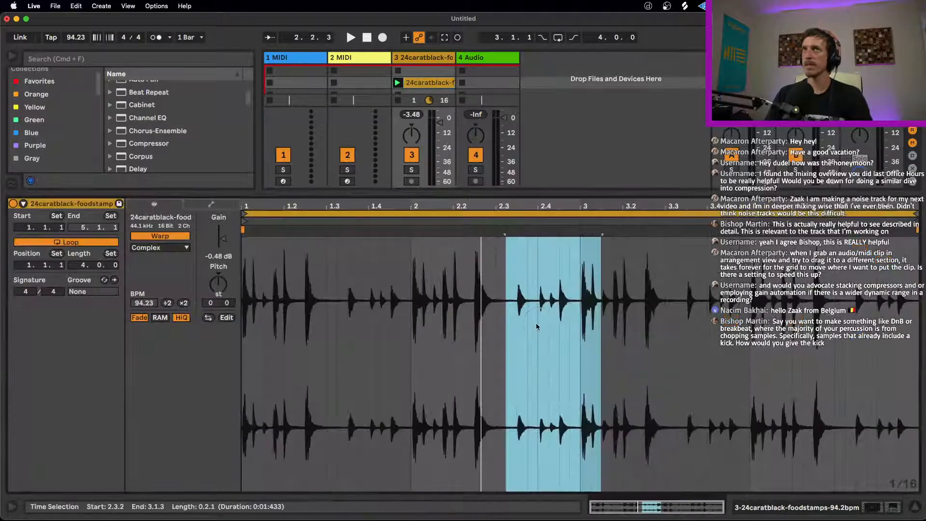
{"action": "left_click", "coordinate": [527, 311]}
{"action": "left_click_drag", "start_coordinate": [505, 320], "coordinate": [581, 316]}
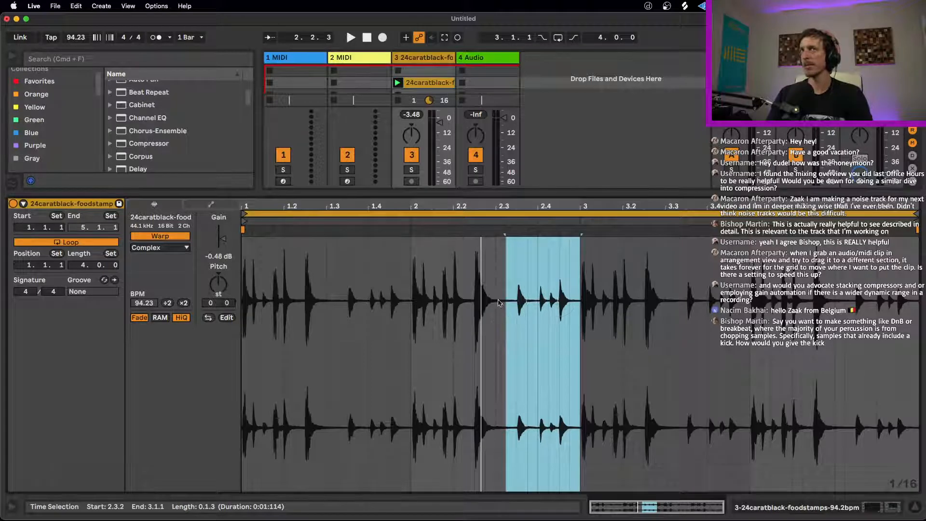
{"action": "left_click_drag", "start_coordinate": [381, 309], "coordinate": [770, 345]}
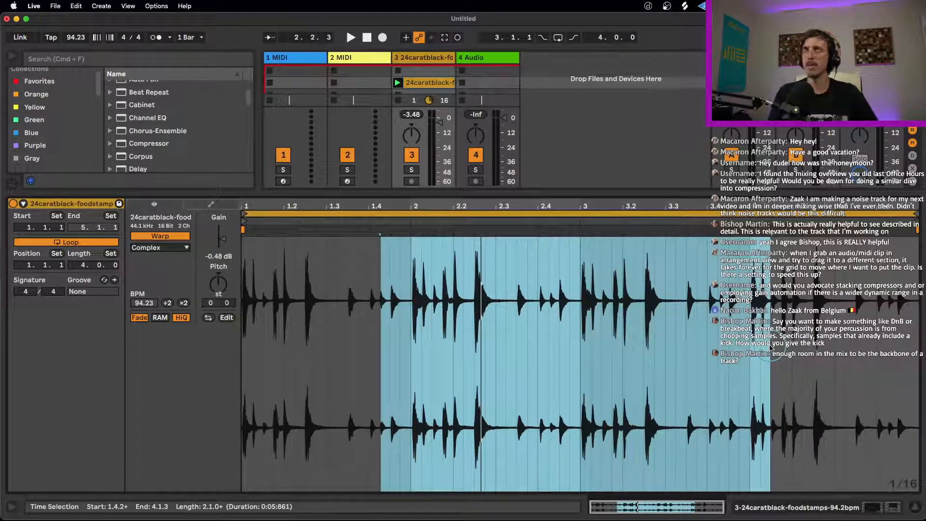
- Copy the drum break clip from Session View and paste it onto track 3 at bar 14 in an enlarged Arrangement View
{"action": "left_click", "coordinate": [585, 90]}
{"action": "key", "text": "Tab"}
{"action": "key", "text": "Tab"}
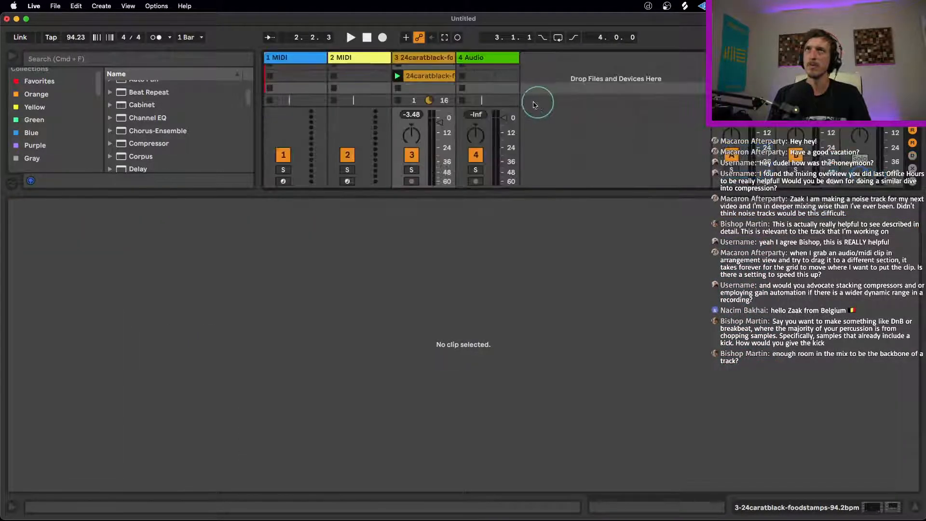
{"action": "left_click", "coordinate": [441, 78]}
{"action": "key", "text": "super+c"}
{"action": "key", "text": "Tab"}
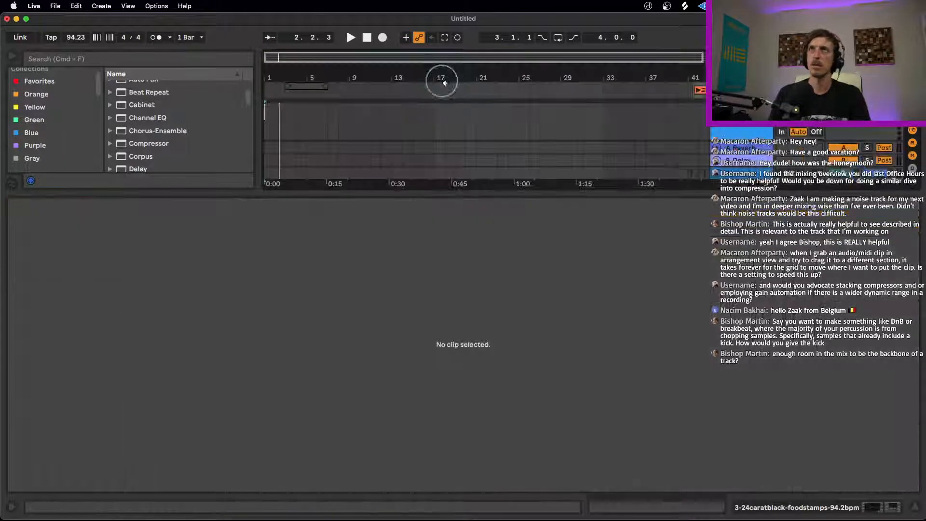
{"action": "left_click_drag", "start_coordinate": [662, 193], "coordinate": [664, 431]}
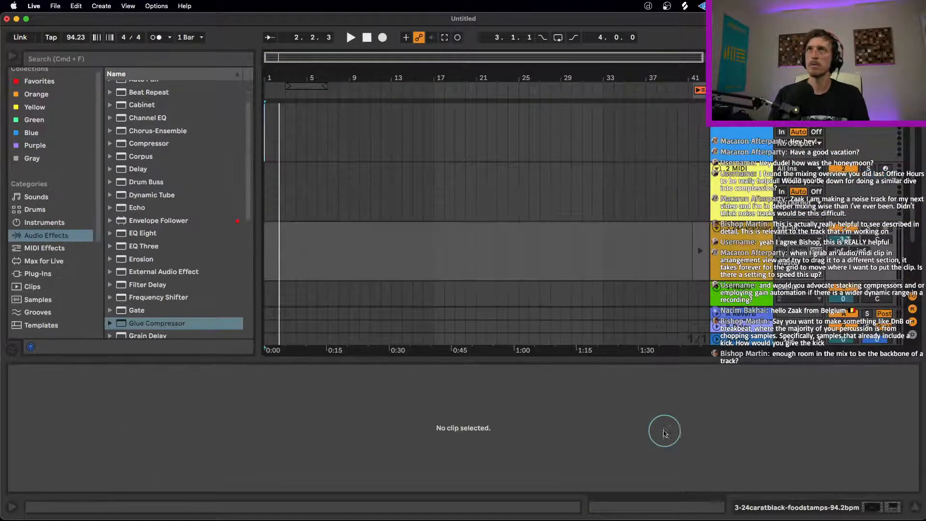
{"action": "left_click", "coordinate": [391, 237]}
{"action": "key", "text": "super+v"}
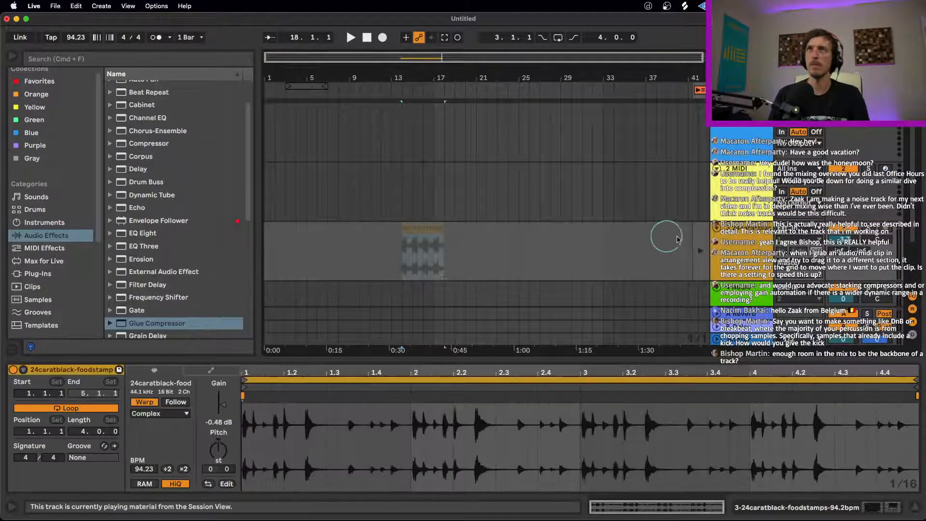
- Move the break clip along its arrangement track to start at bar 70
{"action": "left_click", "coordinate": [426, 228]}
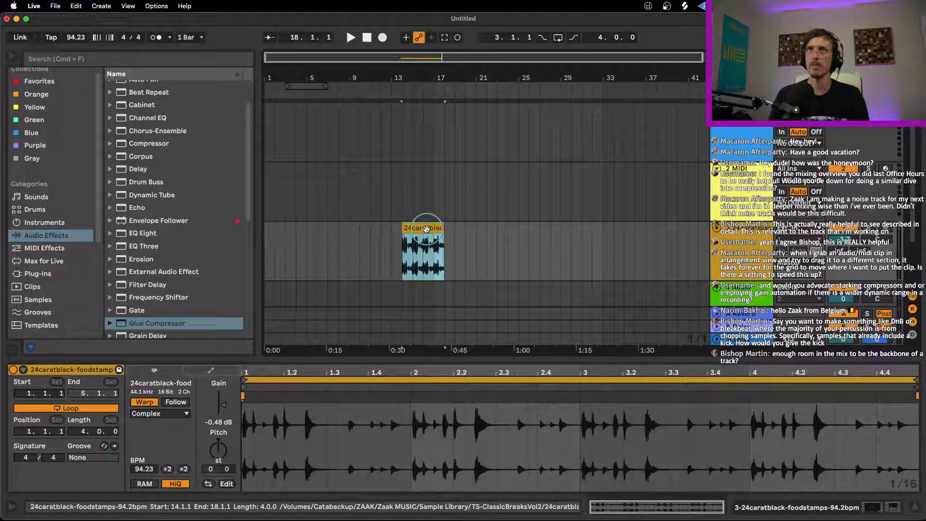
{"action": "left_click_drag", "start_coordinate": [426, 228], "coordinate": [680, 253]}
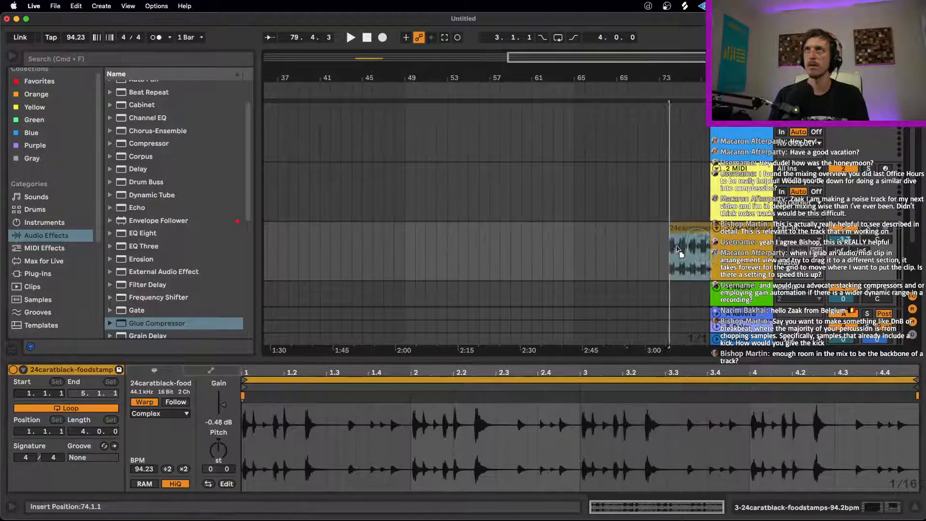
{"action": "key", "text": "minus"}
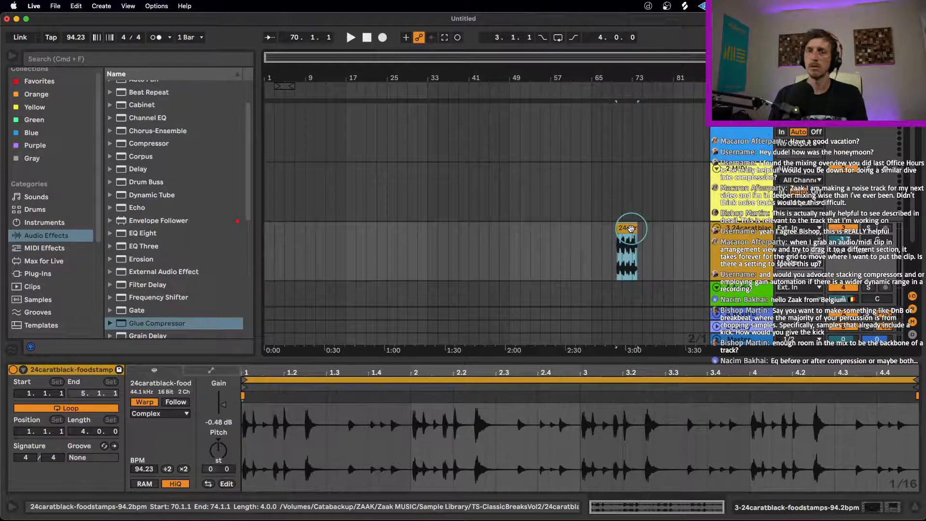
- Move the break clip back along the arrangement to start at bar 2, changing the grid zoom during the move, and fit it to view
{"action": "key", "text": "plus"}
{"action": "key", "text": "plus"}
{"action": "key", "text": "plus"}
{"action": "key", "text": "plus"}
{"action": "key", "text": "plus"}
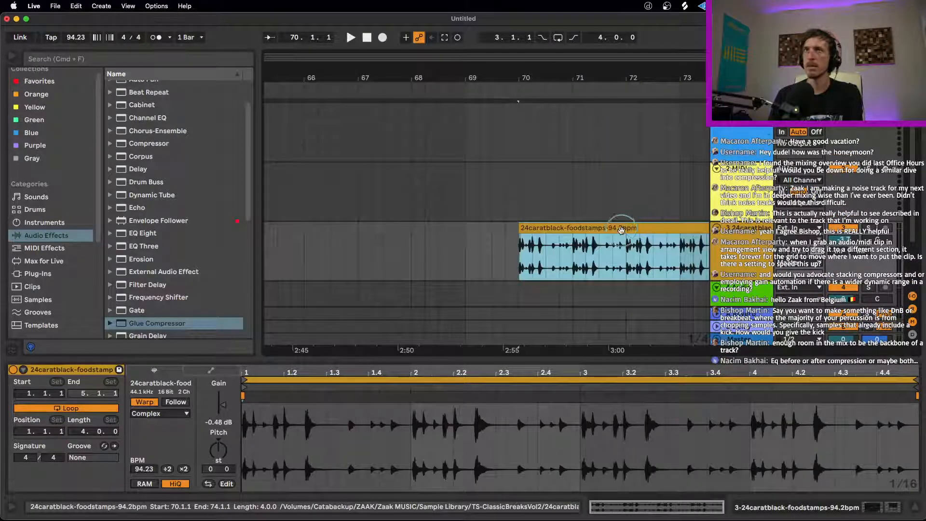
{"action": "left_click_drag", "start_coordinate": [622, 224], "coordinate": [279, 237]}
{"action": "key", "text": "minus"}
{"action": "key", "text": "minus"}
{"action": "key", "text": "minus"}
{"action": "key", "text": "minus"}
{"action": "key", "text": "minus"}
{"action": "key", "text": "plus"}
{"action": "key", "text": "plus"}
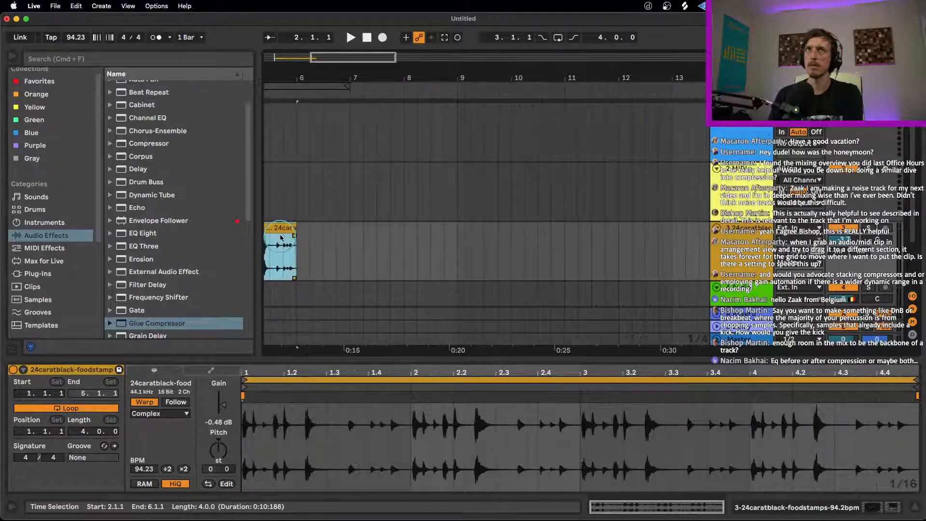
{"action": "key", "text": "z"}
{"action": "key", "text": "z"}
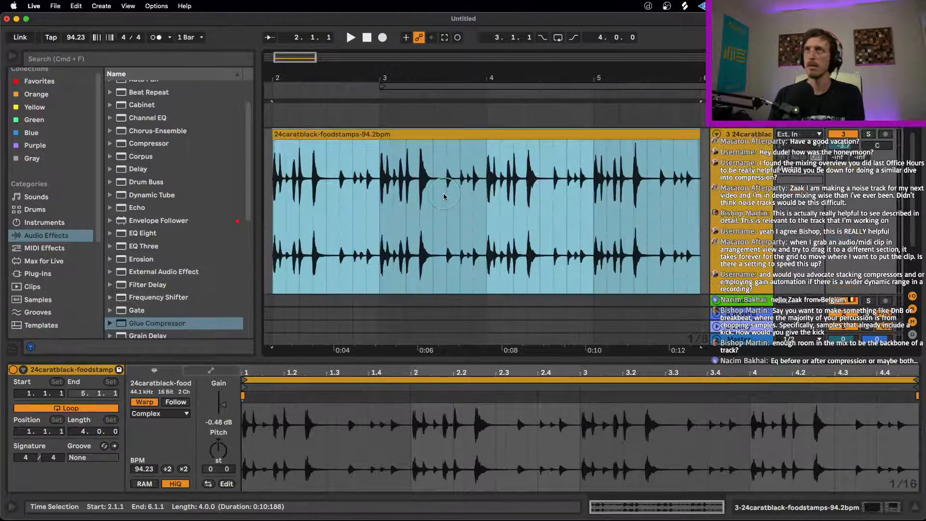
- Reduce the enlarged track view, play the break briefly from 3.1.1, and display the compressors on its track
{"action": "key", "text": "x"}
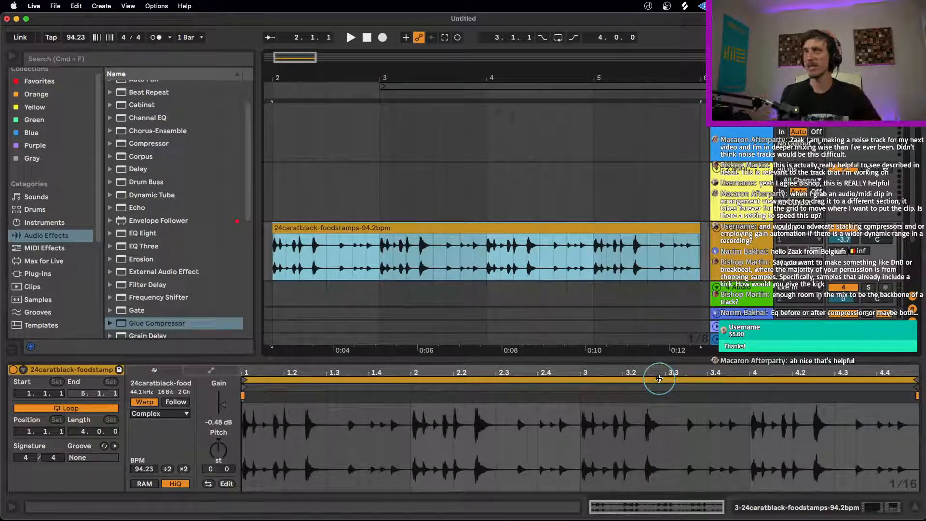
{"action": "key", "text": "space"}
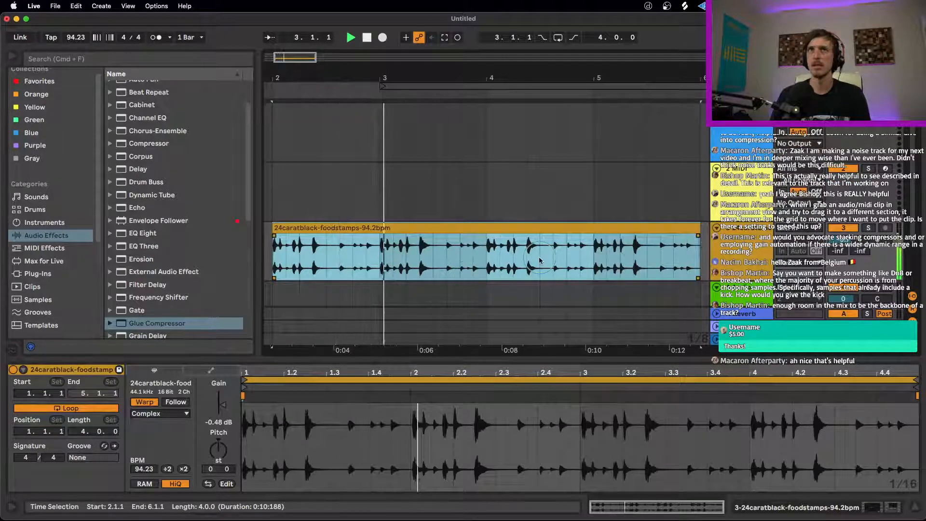
{"action": "key", "text": "space"}
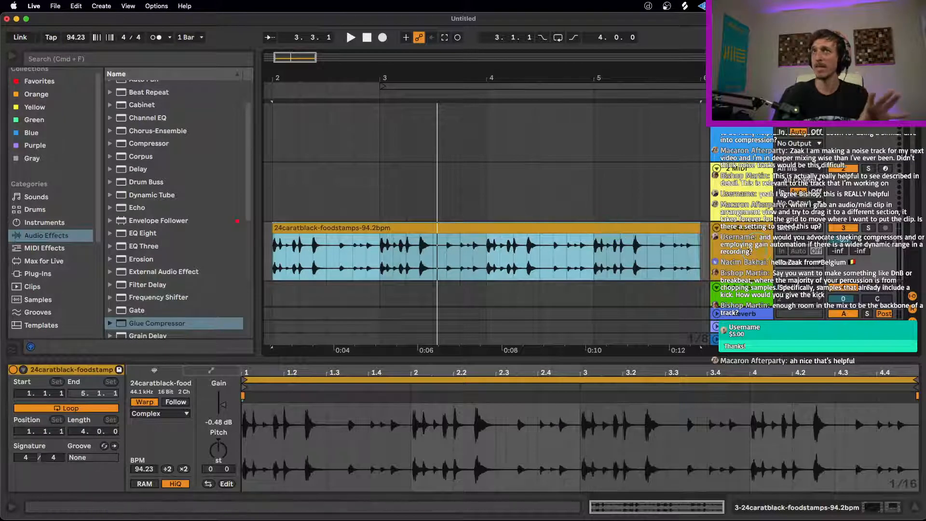
{"action": "left_click", "coordinate": [748, 249]}
{"action": "left_click", "coordinate": [540, 287]}
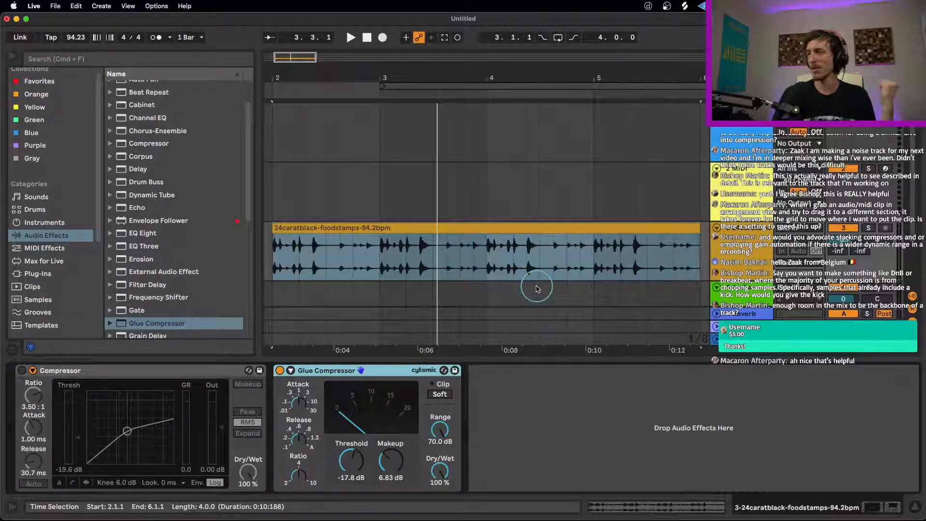
- Highlight 3.1.3 to 5.1.3 on the MIDI track, and mark the break's hits at 4.1.1, 3.2.1 and 3.2.3
{"action": "left_click", "coordinate": [425, 251]}
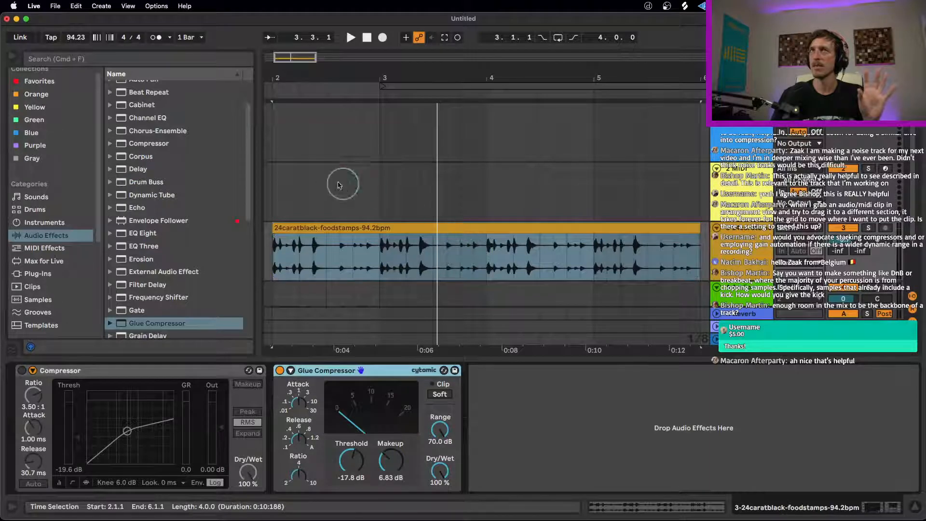
{"action": "left_click_drag", "start_coordinate": [392, 174], "coordinate": [606, 188]}
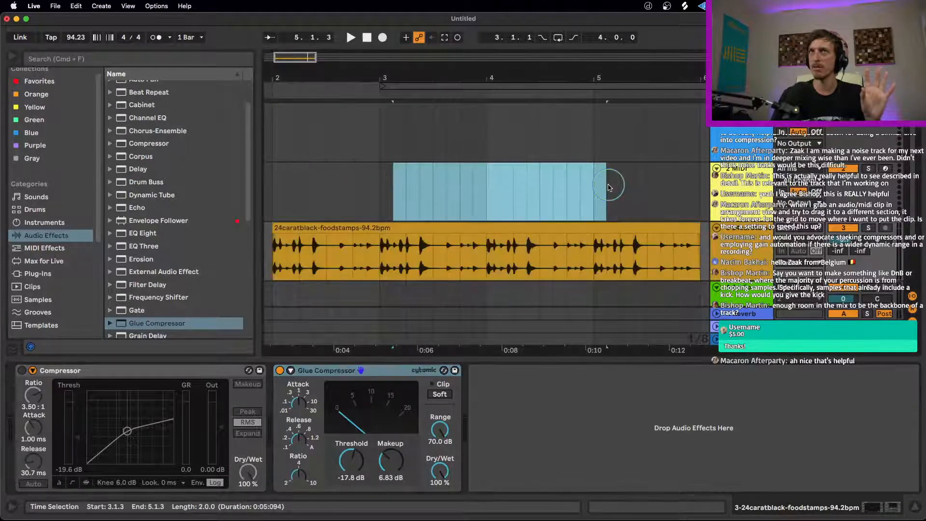
{"action": "left_click_drag", "start_coordinate": [432, 242], "coordinate": [394, 251]}
{"action": "left_click", "coordinate": [489, 254]}
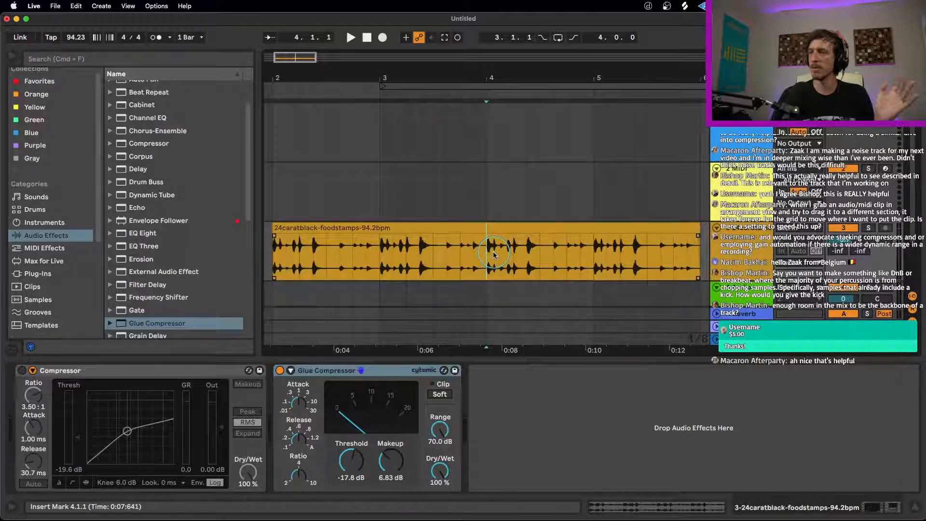
{"action": "left_click", "coordinate": [439, 241]}
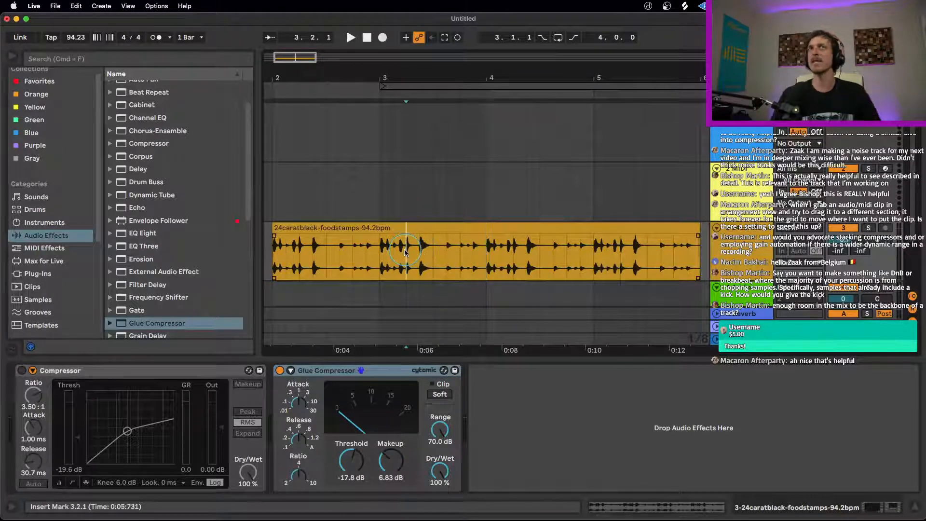
{"action": "left_click", "coordinate": [420, 252]}
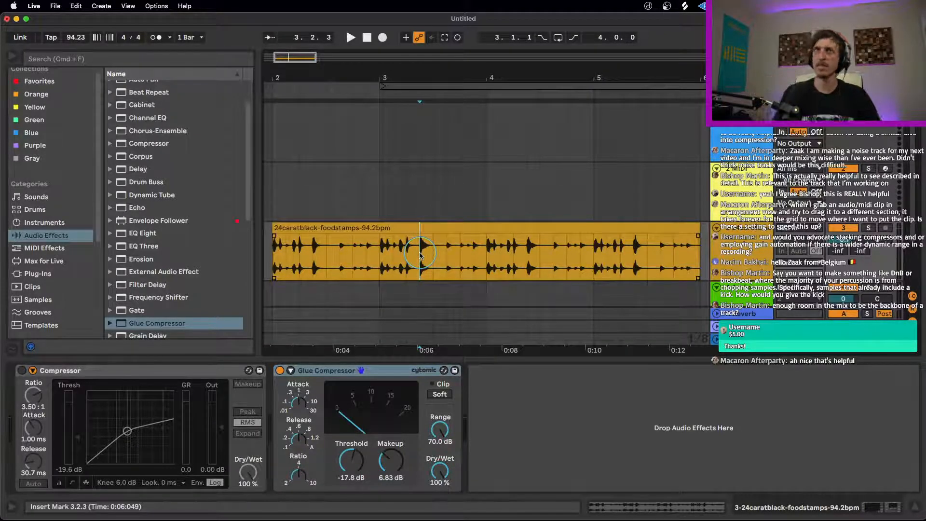
- Audition the break's individual hits with its track soloed, starting playback from 3.2.3 and 3.1.3
{"action": "key", "text": "space"}
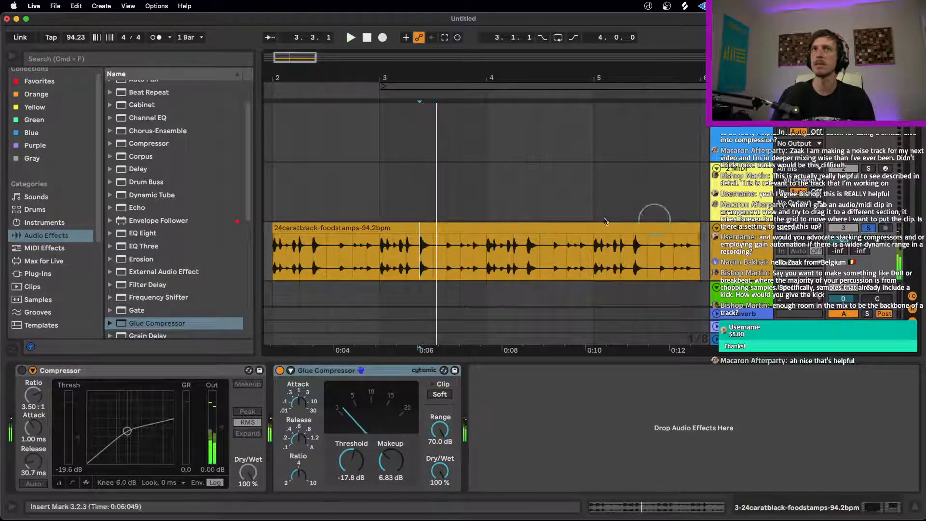
{"action": "left_click", "coordinate": [378, 256]}
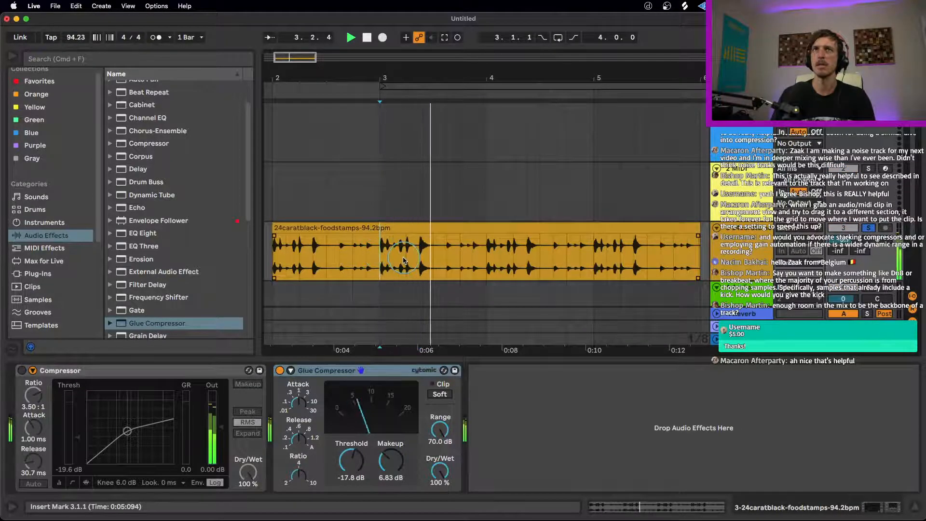
{"action": "left_click", "coordinate": [404, 256]}
{"action": "key", "text": "space"}
{"action": "left_click", "coordinate": [396, 255]}
{"action": "key", "text": "space"}
{"action": "key", "text": "space"}
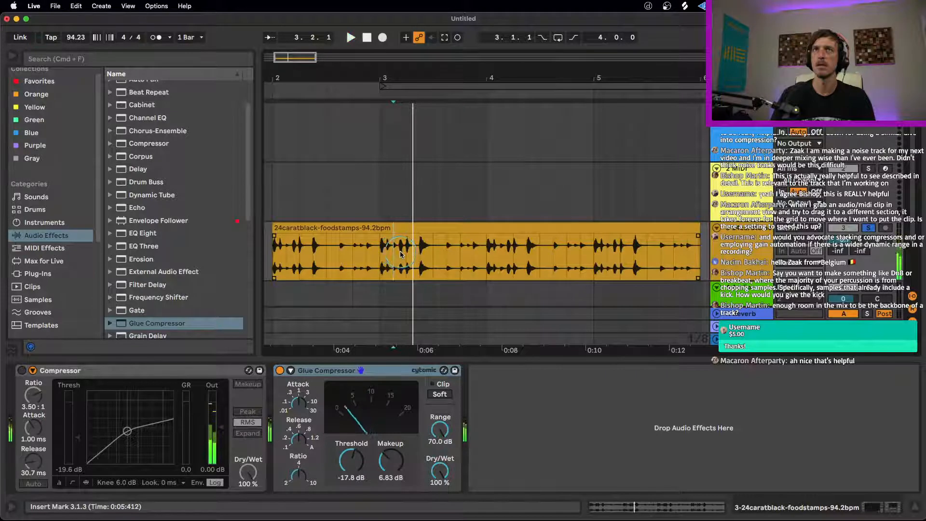
- Audition the break at closer range from 3.1.1 and 3.1.4 to isolate the kick hit
{"action": "left_click_drag", "start_coordinate": [399, 71], "coordinate": [399, 126]}
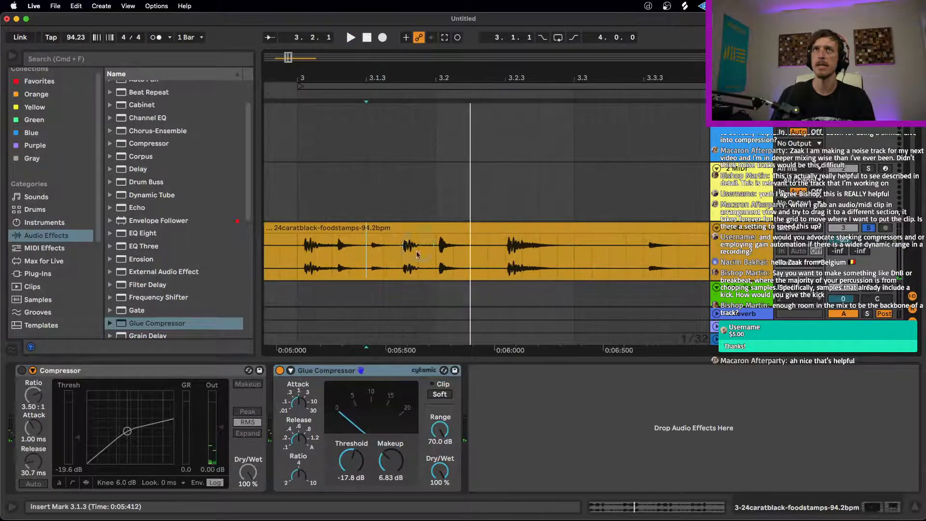
{"action": "left_click", "coordinate": [301, 250]}
{"action": "key", "text": "space"}
{"action": "key", "text": "space"}
{"action": "key", "text": "space"}
{"action": "key", "text": "space"}
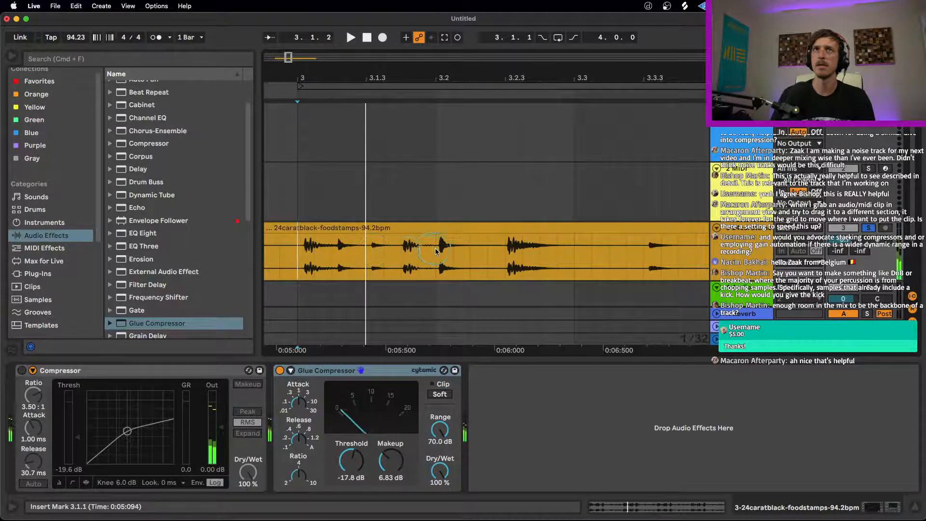
{"action": "left_click", "coordinate": [408, 254]}
{"action": "key", "text": "space"}
{"action": "key", "text": "space"}
{"action": "key", "text": "space"}
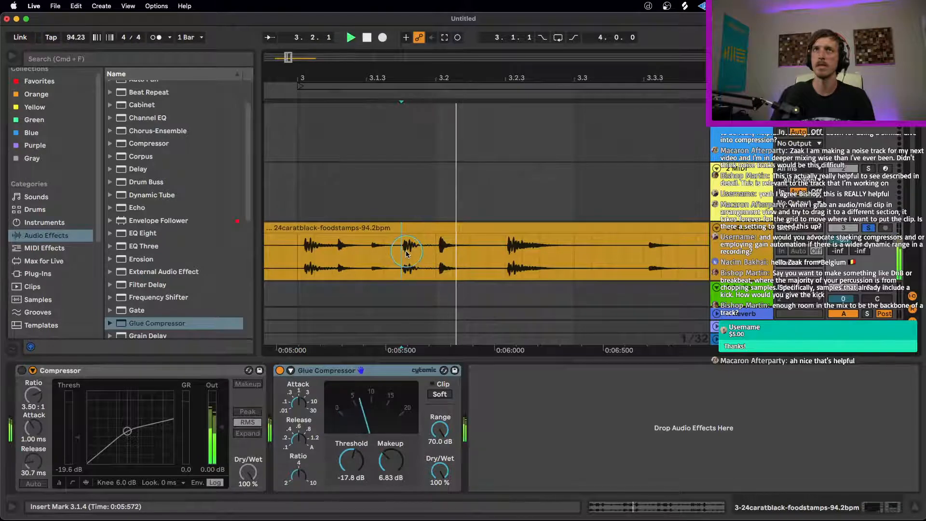
{"action": "key", "text": "space"}
- Cut the kick from 3.1.4 to 3.2.1 out of the break and move it onto audio track 4
{"action": "left_click_drag", "start_coordinate": [408, 254], "coordinate": [427, 249]}
{"action": "scroll", "coordinate": [427, 250], "scroll_direction": "down", "scroll_amount": 2}
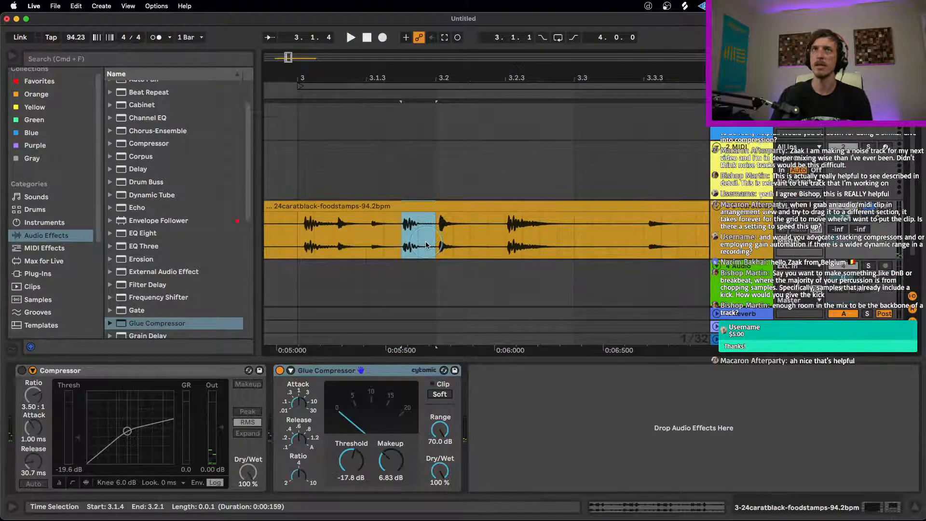
{"action": "left_click_drag", "start_coordinate": [412, 190], "coordinate": [414, 266]}
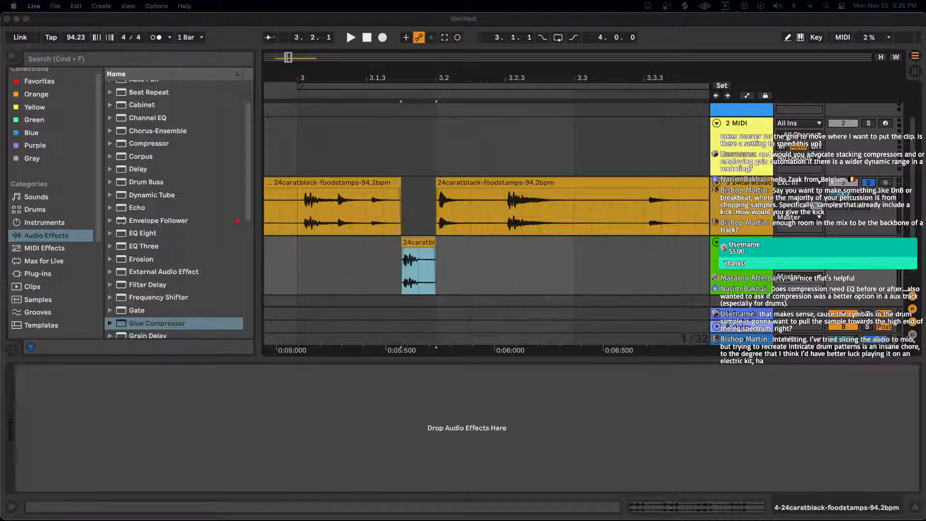
{"action": "left_click", "coordinate": [417, 241]}
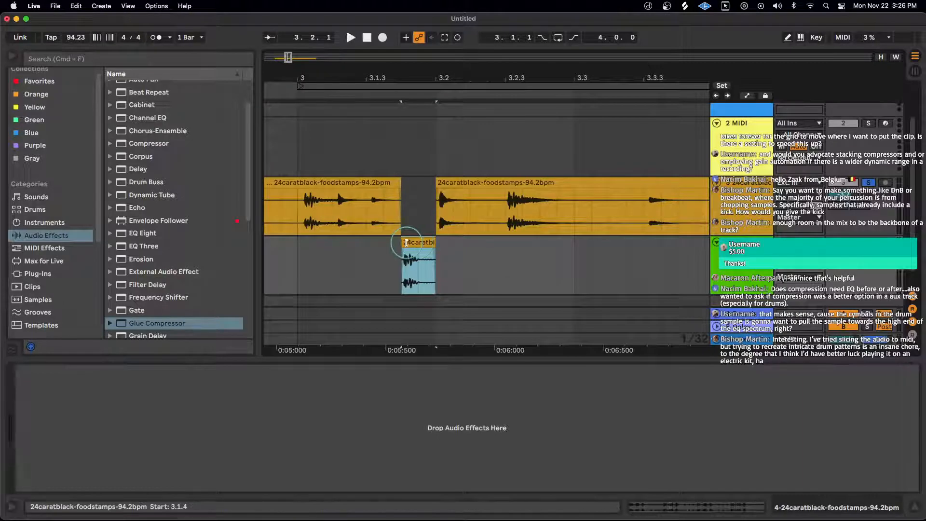
- Turn off solo on track 3, solo track 4, and play the extracted kick
{"action": "left_click", "coordinate": [868, 182]}
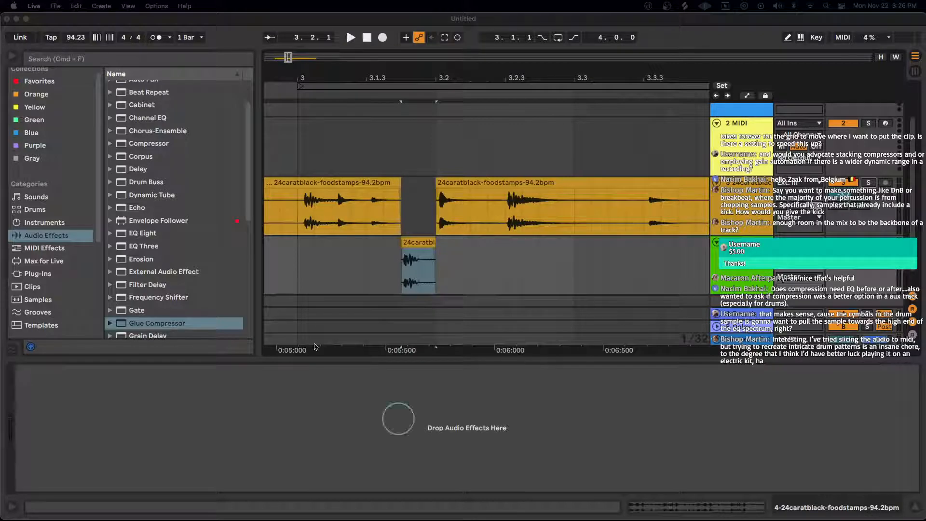
{"action": "left_click", "coordinate": [393, 266]}
{"action": "left_click", "coordinate": [866, 241]}
{"action": "key", "text": "space"}
{"action": "key", "text": "space"}
{"action": "key", "text": "space"}
{"action": "key", "text": "space"}
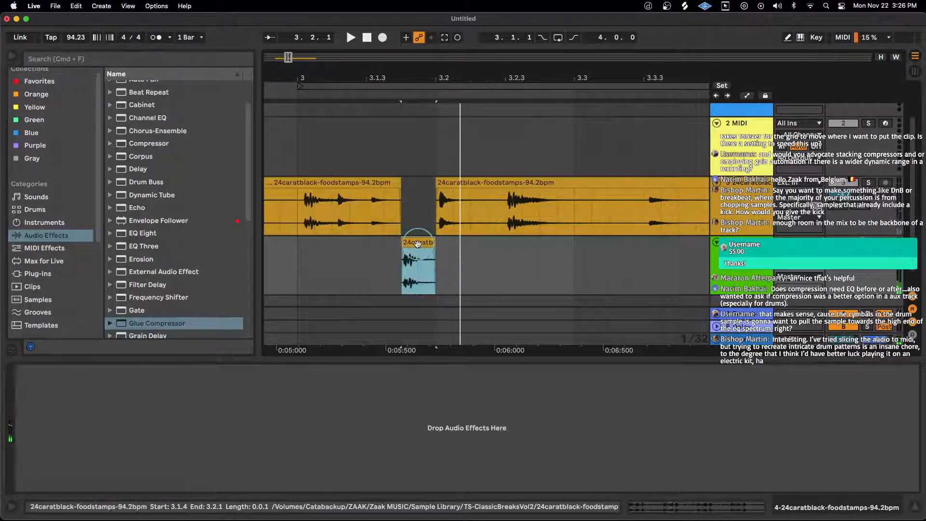
- Highlight the break's remaining hits from 3.2.1 to about 3.3.3, and play the extracted kick again
{"action": "mouse_move", "coordinate": [421, 250]}
{"action": "left_mouse_down"}
{"action": "mouse_move", "coordinate": [388, 250]}
{"action": "mouse_move", "coordinate": [423, 251]}
{"action": "left_mouse_up"}
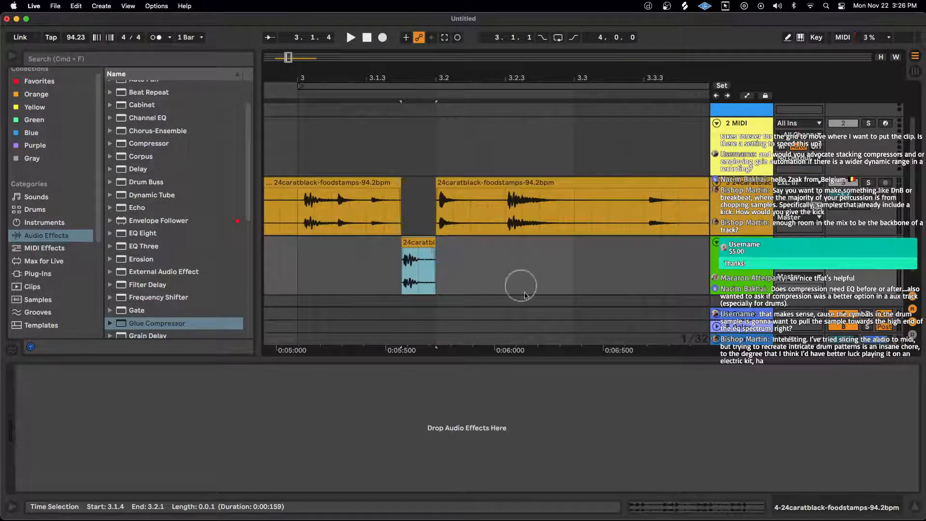
{"action": "left_click", "coordinate": [407, 264]}
{"action": "left_click_drag", "start_coordinate": [436, 208], "coordinate": [682, 209]}
{"action": "left_click", "coordinate": [644, 212]}
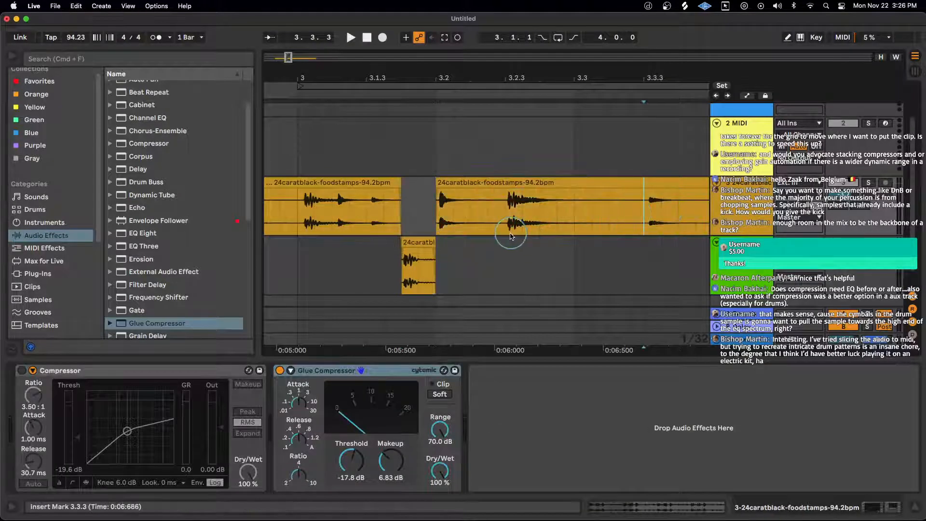
{"action": "left_click", "coordinate": [416, 261]}
{"action": "key", "text": "space"}
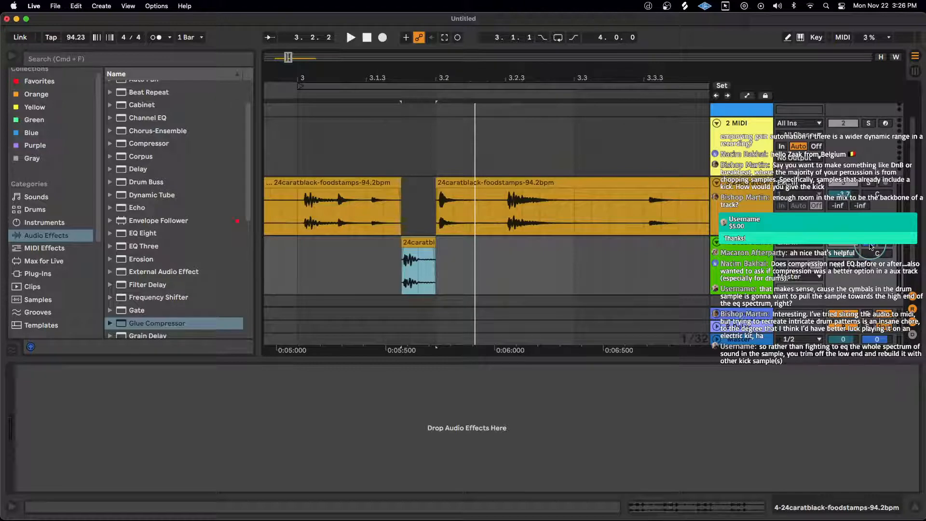
- Select both break clips on track 3, loop the range from bar 2 to bar 6, and play it briefly
{"action": "left_click", "coordinate": [730, 190]}
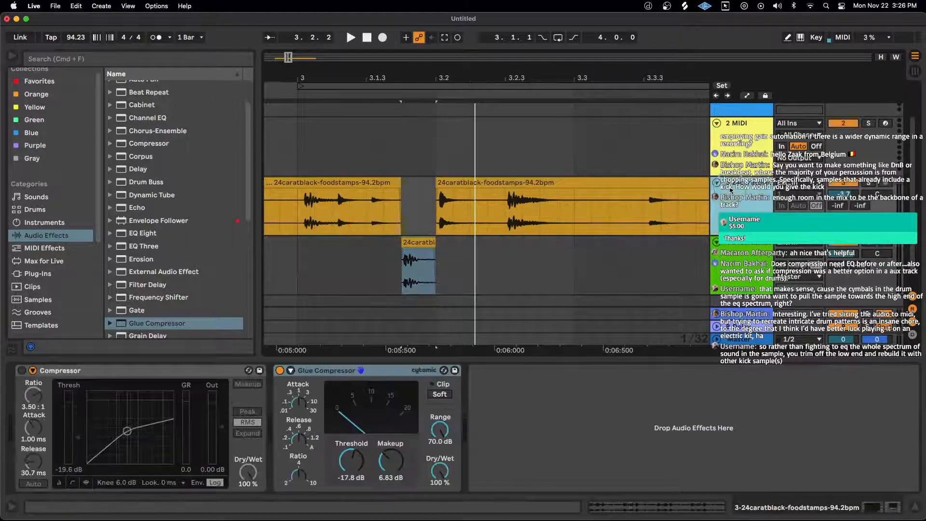
{"action": "scroll", "coordinate": [116, 208], "scroll_direction": "up", "scroll_amount": 3}
{"action": "left_click", "coordinate": [394, 95]}
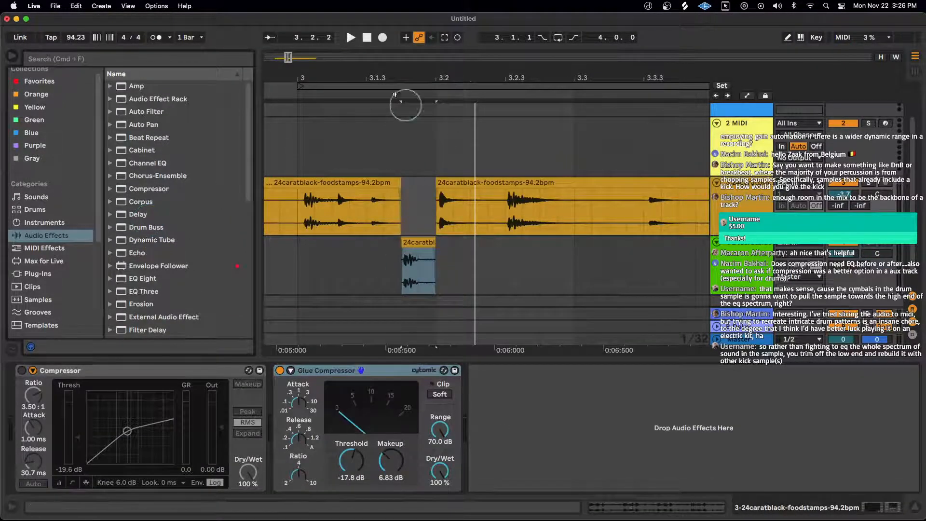
{"action": "mouse_move", "coordinate": [395, 95]}
{"action": "left_mouse_down"}
{"action": "mouse_move", "coordinate": [403, 68]}
{"action": "mouse_move", "coordinate": [378, 88]}
{"action": "left_mouse_up"}
{"action": "left_click", "coordinate": [343, 178]}
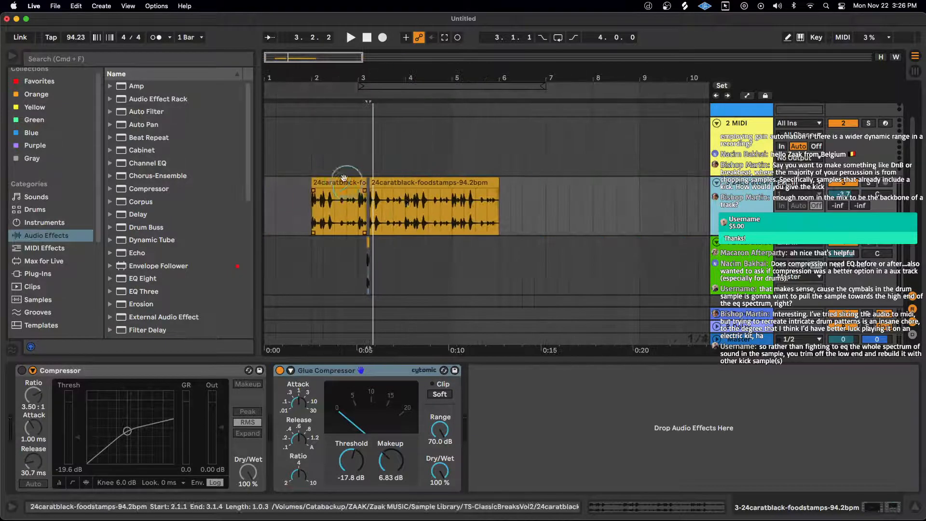
{"action": "left_click", "coordinate": [485, 187], "text": "shift"}
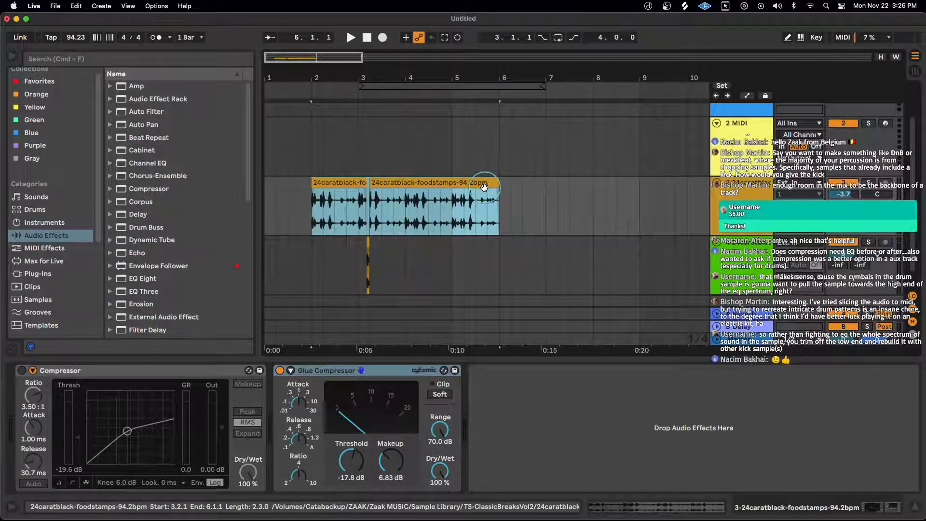
{"action": "key", "text": "super+l"}
{"action": "key", "text": "space"}
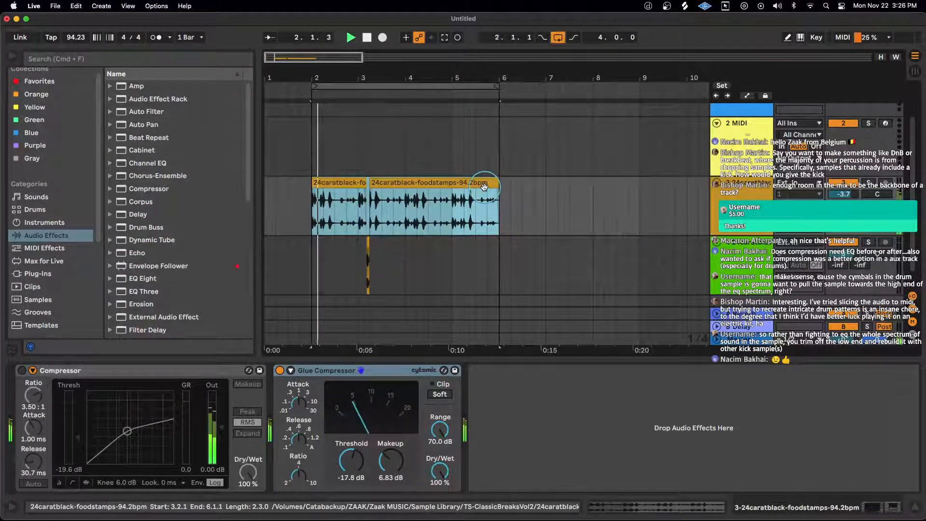
{"action": "key", "text": "space"}
- Add EQ Eight to the break track and raise its band 1 low cut to 160 Hz during playback
{"action": "scroll", "coordinate": [173, 206], "scroll_direction": "down", "scroll_amount": 3}
{"action": "scroll", "coordinate": [166, 245], "scroll_direction": "up", "scroll_amount": 3}
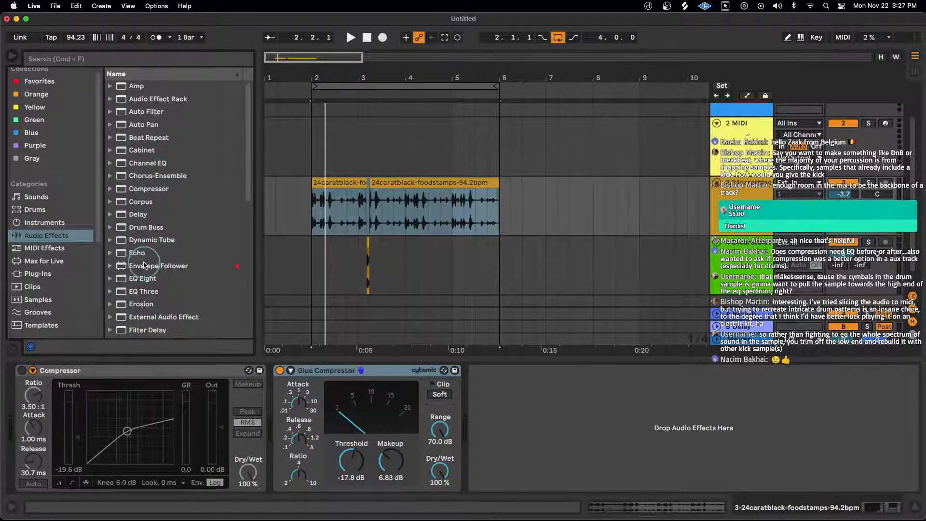
{"action": "double_click", "coordinate": [145, 280]}
{"action": "key", "text": "space"}
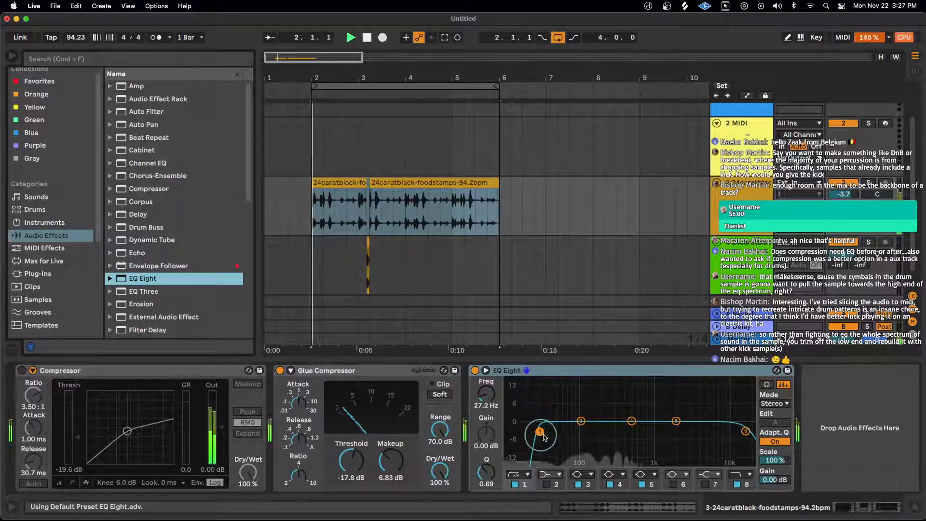
{"action": "left_click_drag", "start_coordinate": [544, 438], "coordinate": [596, 433]}
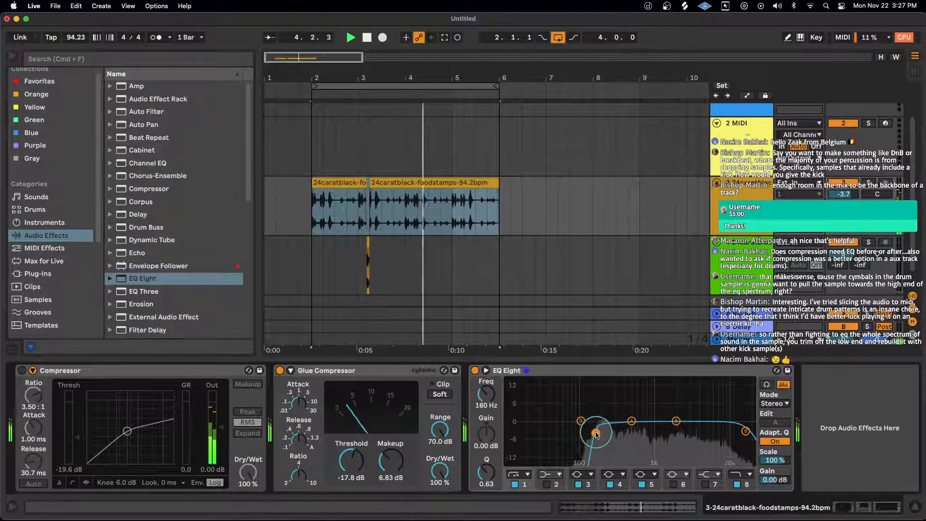
{"action": "key", "text": "space"}
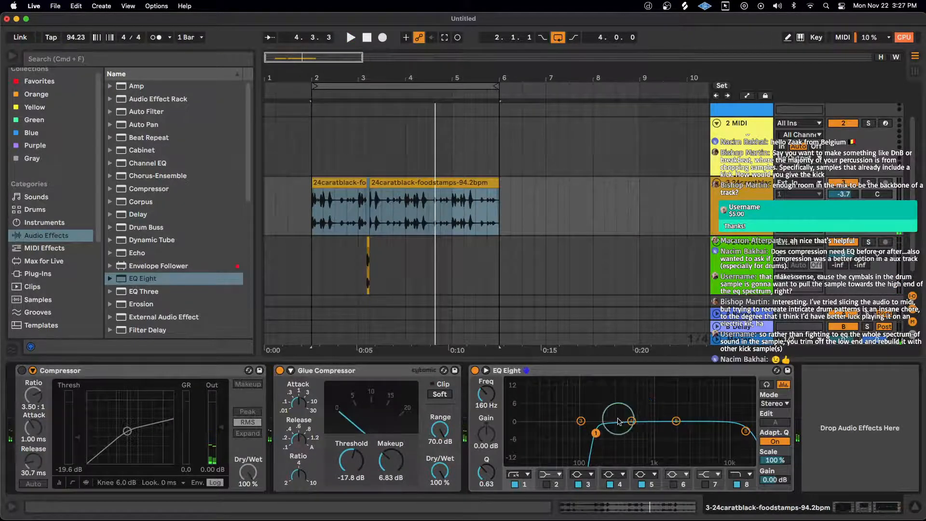
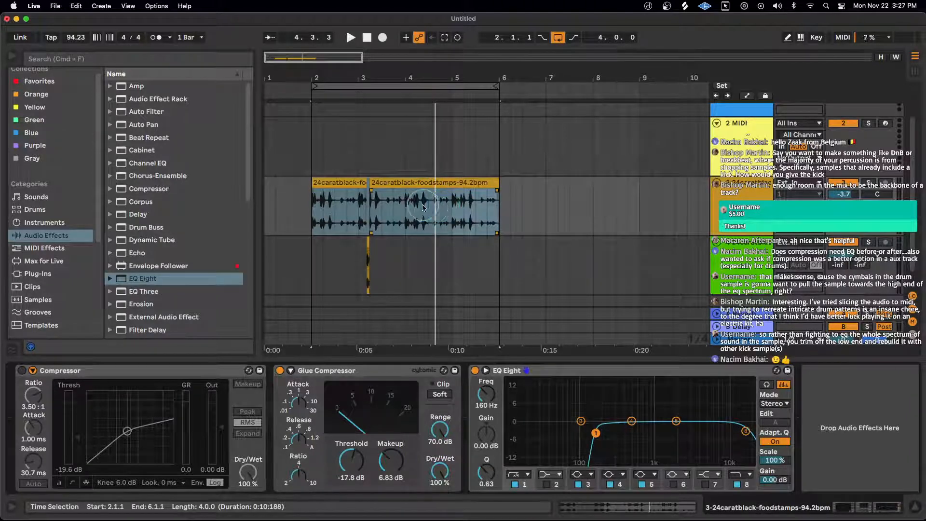
- Consolidate the two break pieces on track 3 into one continuous clip starting at bar 2
{"action": "left_click", "coordinate": [424, 207]}
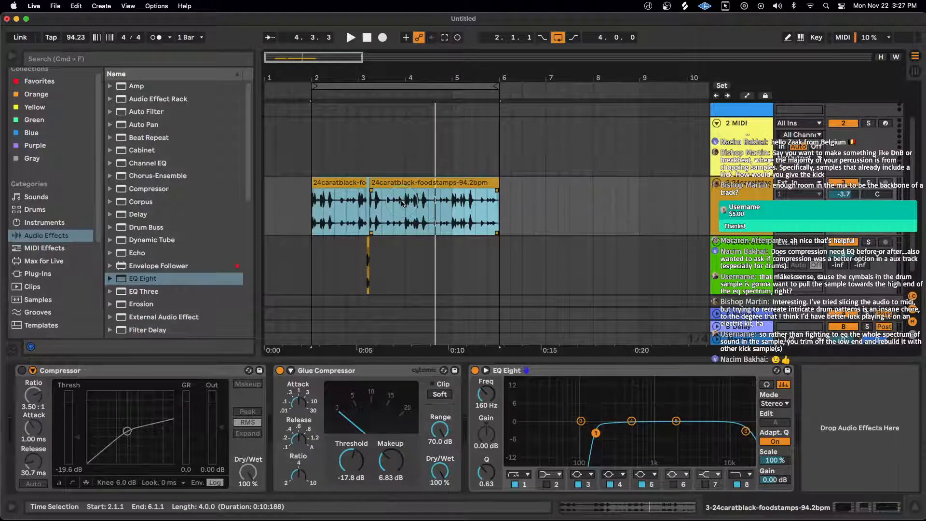
{"action": "key", "text": "super+j"}
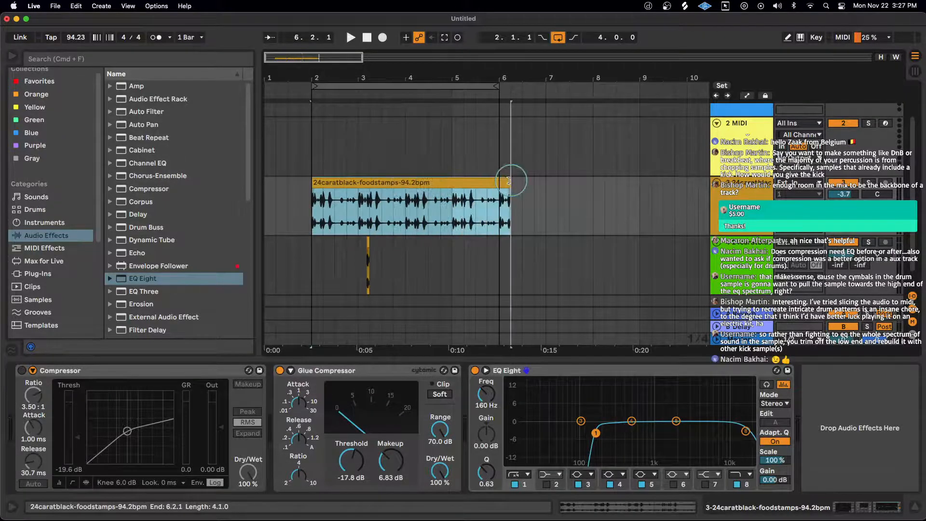
- Select the 1/16-note hit at 4.3.3 in the break and duplicate it three times, up to 4.4.3
{"action": "left_click", "coordinate": [396, 202]}
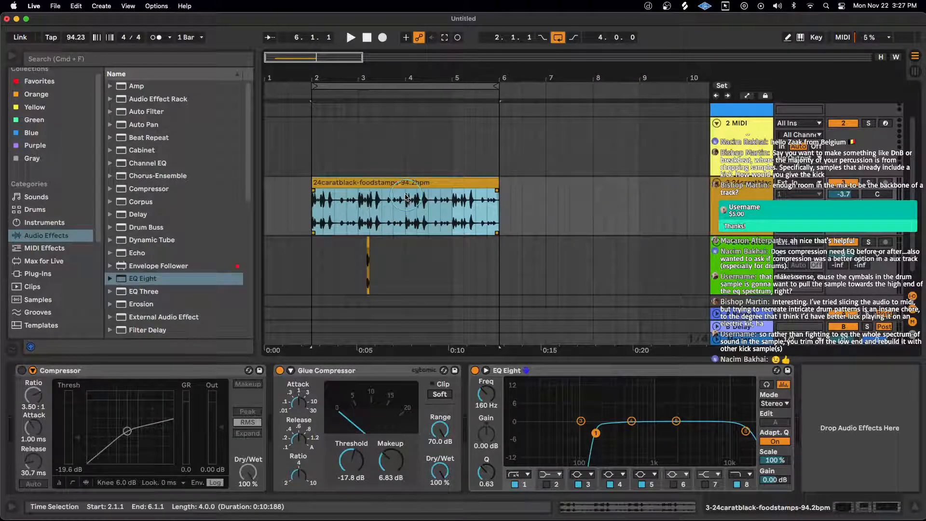
{"action": "left_click_drag", "start_coordinate": [404, 69], "coordinate": [406, 72]}
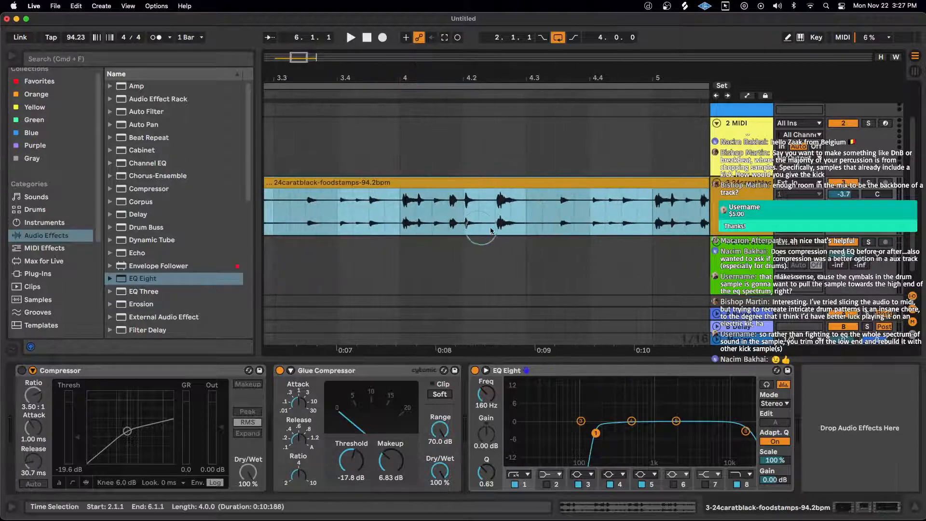
{"action": "mouse_move", "coordinate": [548, 81]}
{"action": "left_mouse_down"}
{"action": "mouse_move", "coordinate": [570, 75]}
{"action": "mouse_move", "coordinate": [554, 77]}
{"action": "left_mouse_up"}
{"action": "left_click", "coordinate": [458, 215]}
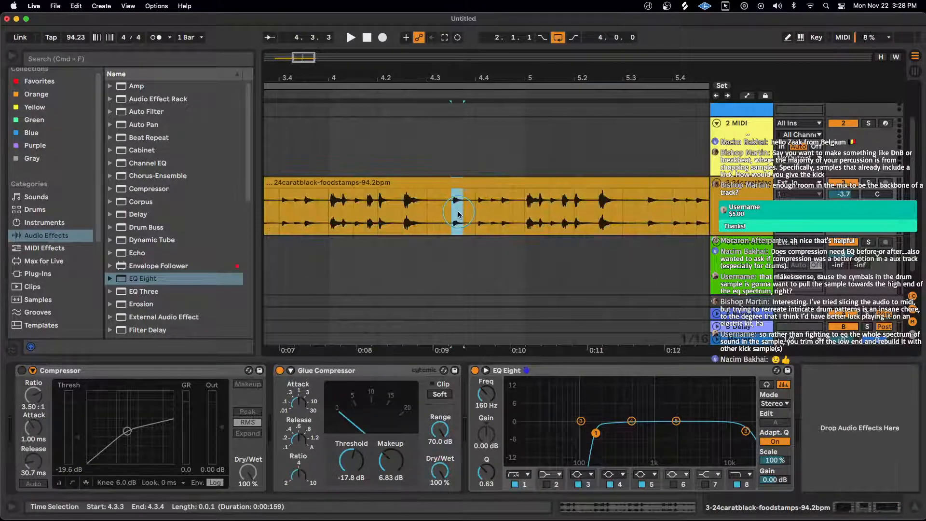
{"action": "key", "text": "super+d"}
{"action": "key", "text": "super+d"}
{"action": "key", "text": "super+d"}
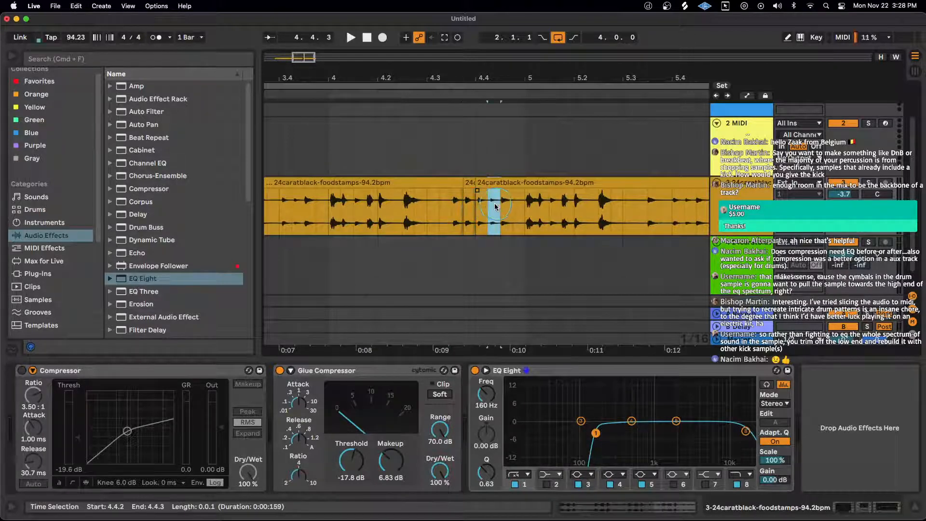
{"action": "key", "text": "super+e"}
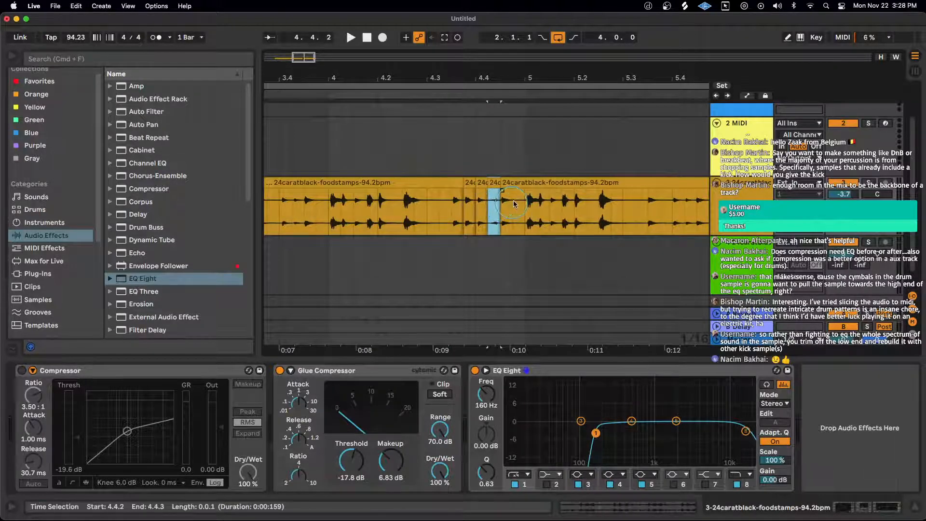
- Select the 1/32-note slice at 4.4.3, duplicate it three times to fill up to bar 5, and play the roll
{"action": "left_click_drag", "start_coordinate": [504, 207], "coordinate": [509, 204]}
{"action": "left_click_drag", "start_coordinate": [519, 67], "coordinate": [493, 214]}
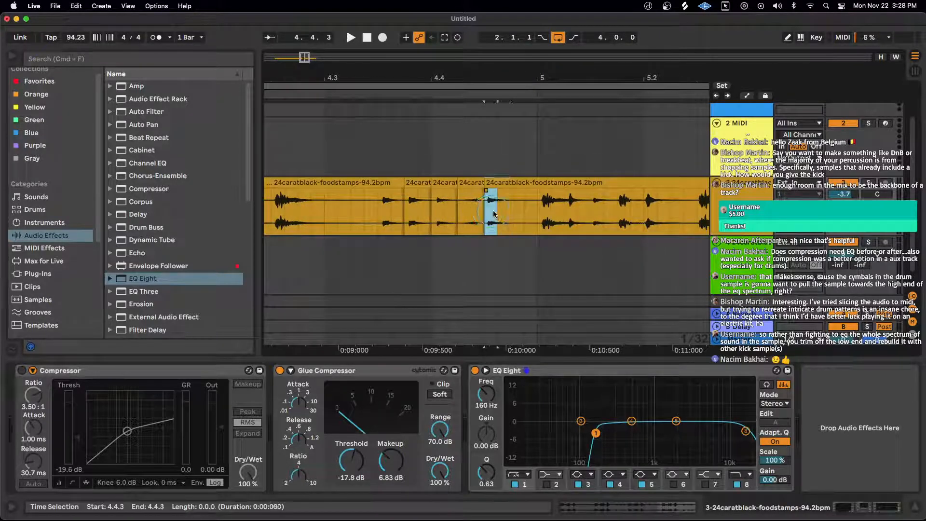
{"action": "key", "text": "super+d"}
{"action": "key", "text": "super+d"}
{"action": "key", "text": "super+d"}
{"action": "left_click", "coordinate": [351, 209]}
{"action": "key", "text": "space"}
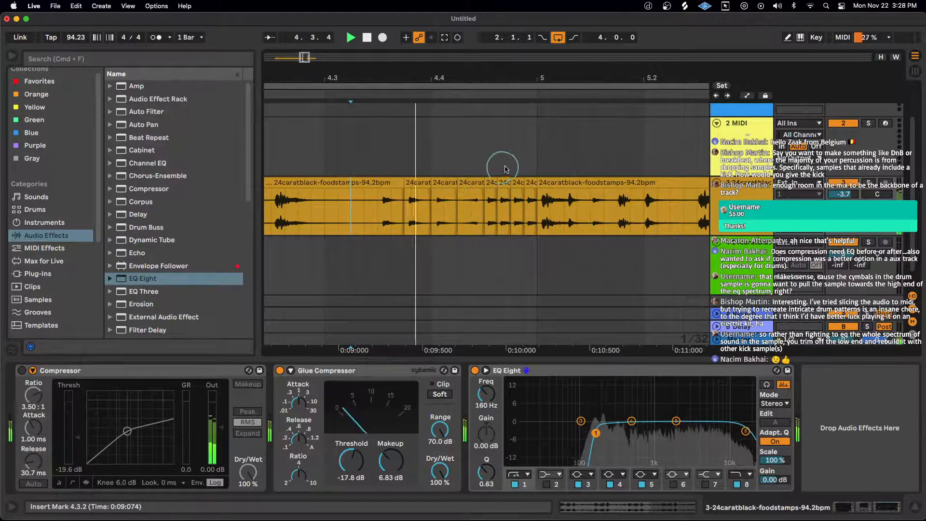
{"action": "key", "text": "space"}
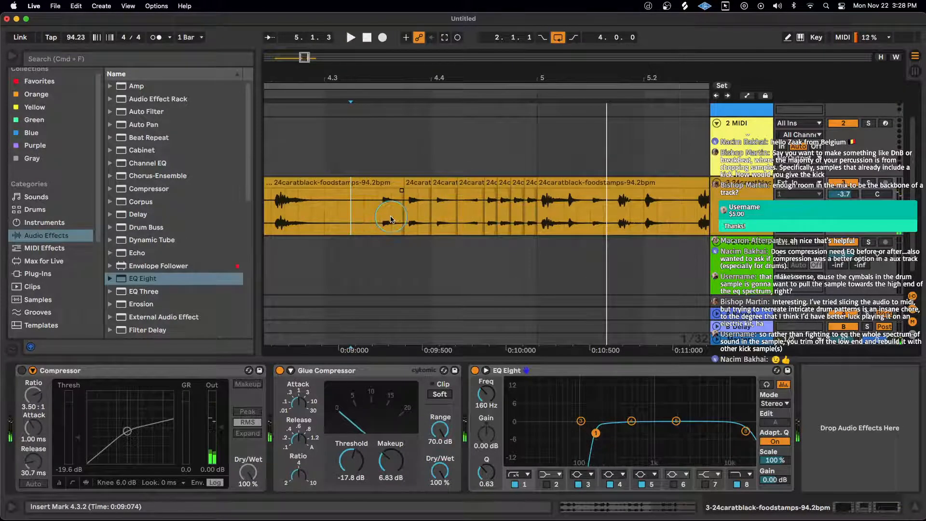
- Place a 1/16-note slice of the break at 5.1.2
{"action": "left_click", "coordinate": [472, 207]}
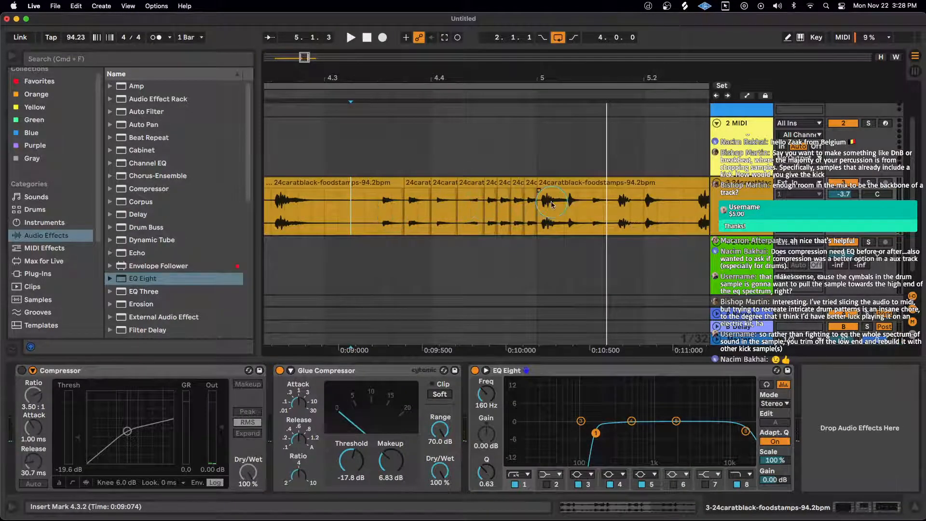
{"action": "left_click", "coordinate": [402, 199]}
{"action": "left_click", "coordinate": [571, 208]}
{"action": "left_click_drag", "start_coordinate": [589, 208], "coordinate": [592, 183]}
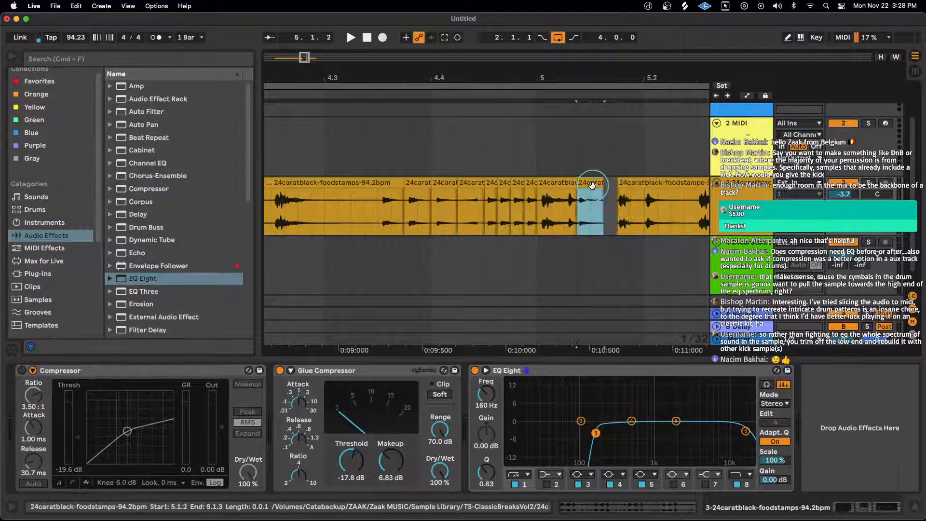
- Copy the short hit near 5.1.4 into the gap at 5.1.3 and to 4.4.2, and play the rearranged section
{"action": "left_click", "coordinate": [627, 201]}
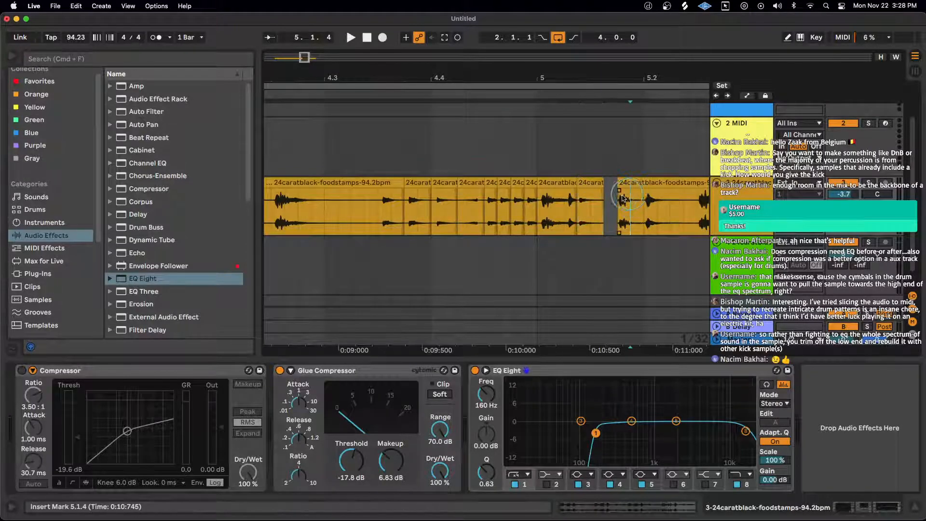
{"action": "left_click_drag", "start_coordinate": [628, 196], "coordinate": [453, 195]}
{"action": "left_click", "coordinate": [339, 208]}
{"action": "key", "text": "space"}
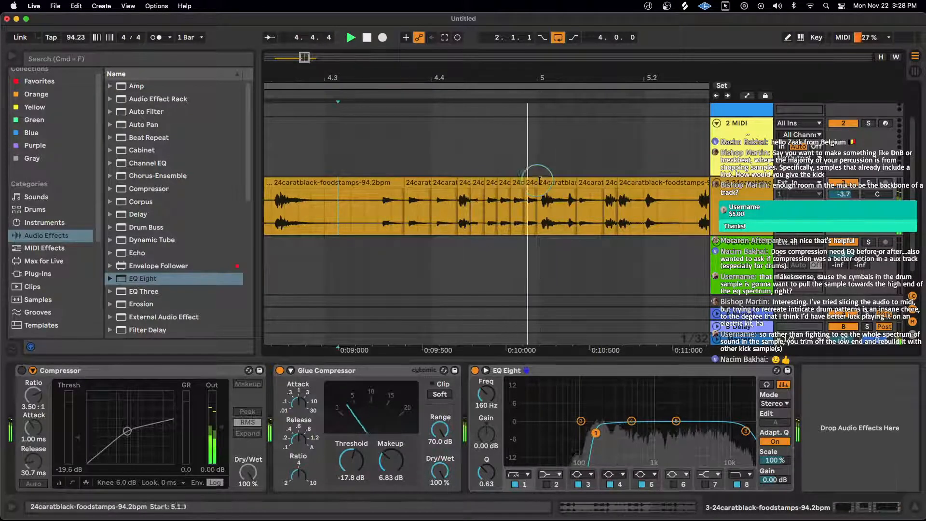
{"action": "key", "text": "space"}
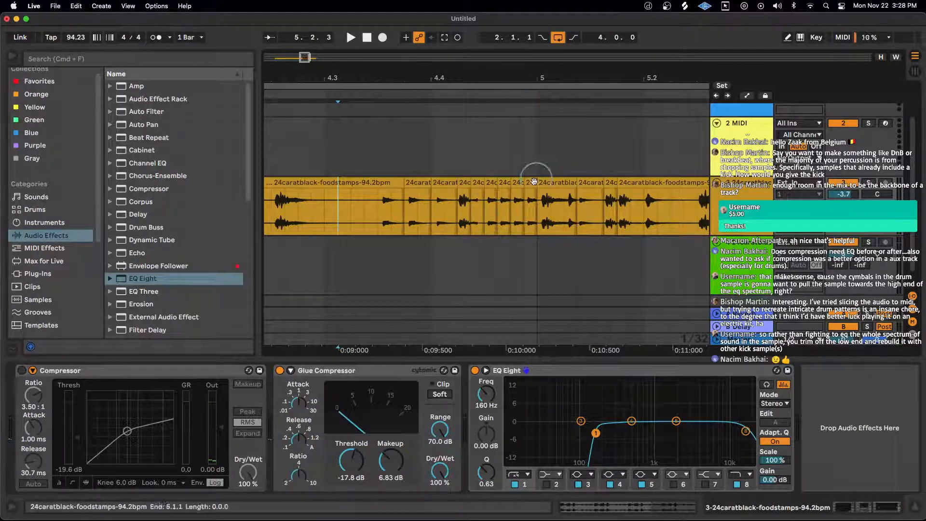
- Deactivate the 1/32-note slice just after 4.4.3 and highlight the chopped section from 4.3.3 onward
{"action": "left_click", "coordinate": [505, 182]}
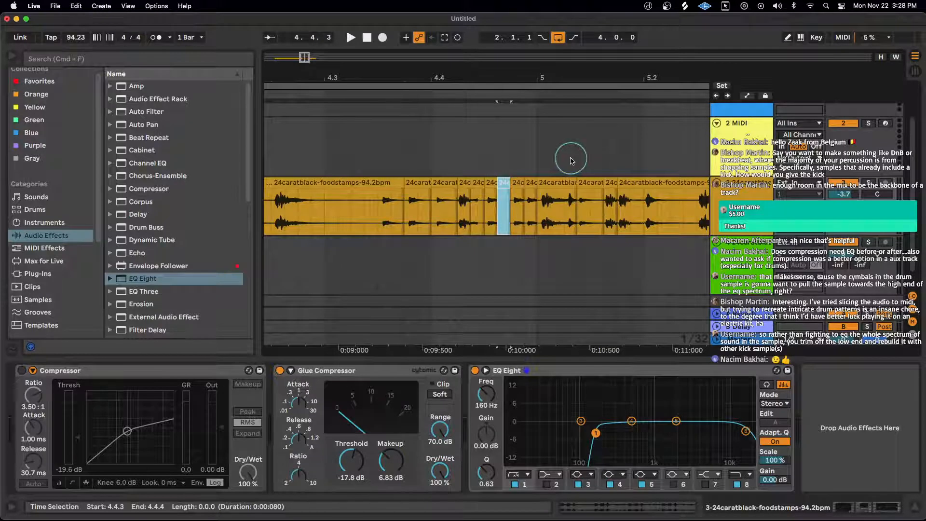
{"action": "left_click", "coordinate": [413, 213]}
{"action": "left_click_drag", "start_coordinate": [414, 214], "coordinate": [687, 209]}
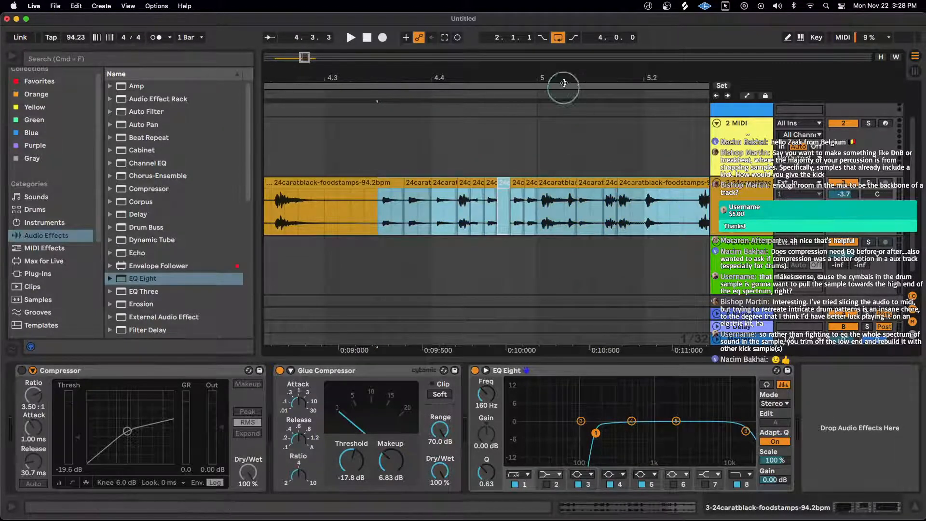
{"action": "left_click_drag", "start_coordinate": [569, 74], "coordinate": [569, 21]}
{"action": "left_click", "coordinate": [528, 227]}
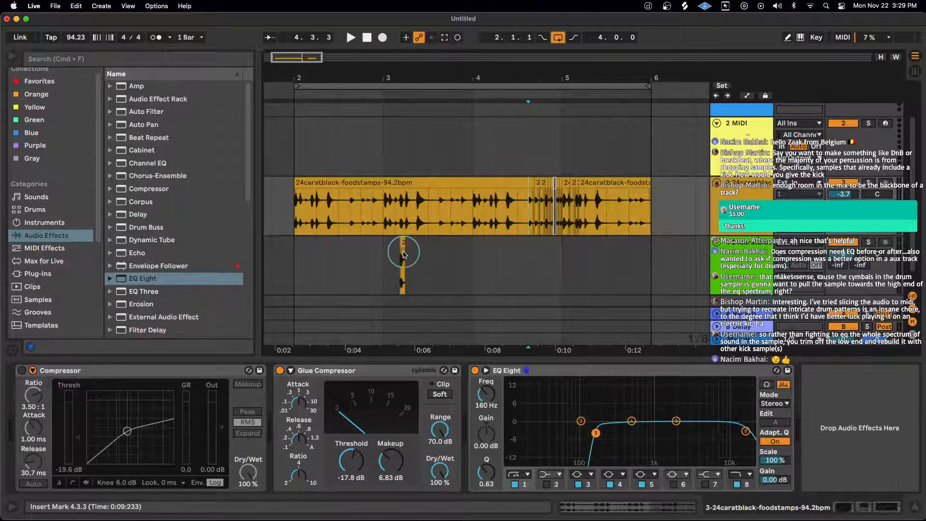
- Highlight the range around the extracted kick on track 4, and select the break from 3.1.3 to 5.2.1 on track 3
{"action": "left_click", "coordinate": [365, 260]}
{"action": "left_click_drag", "start_coordinate": [365, 261], "coordinate": [605, 268]}
{"action": "left_click", "coordinate": [625, 269]}
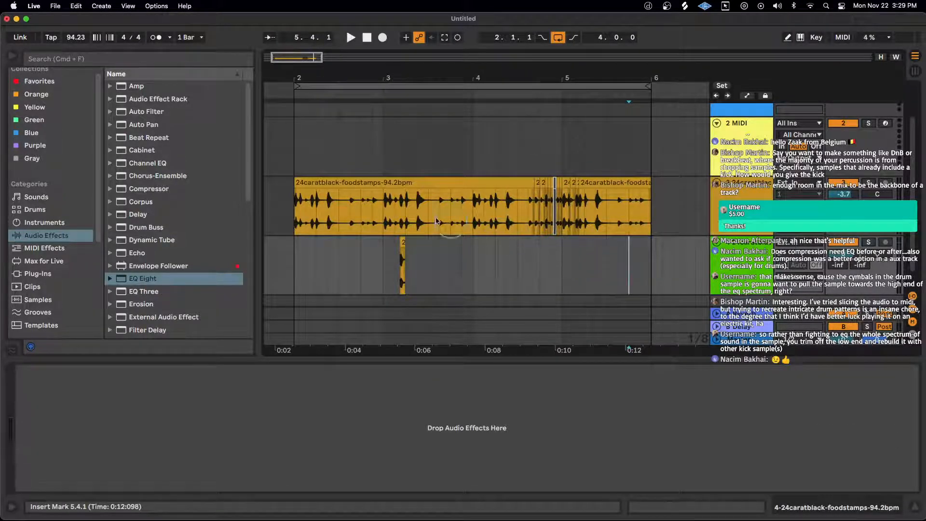
{"action": "left_click_drag", "start_coordinate": [395, 212], "coordinate": [586, 205]}
{"action": "left_click", "coordinate": [608, 204]}
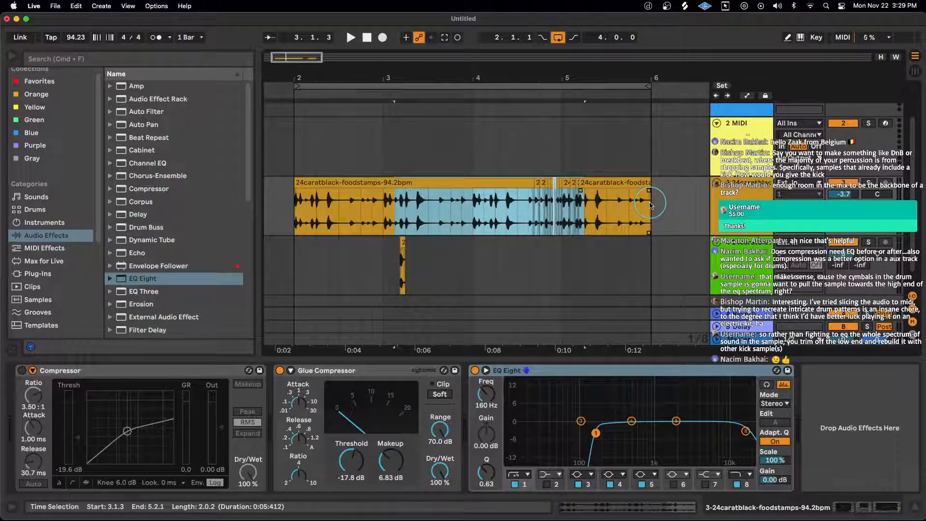
- Insert a new return track C, and remove the Compressor and Glue Compressor from the break track
{"action": "left_click", "coordinate": [747, 326]}
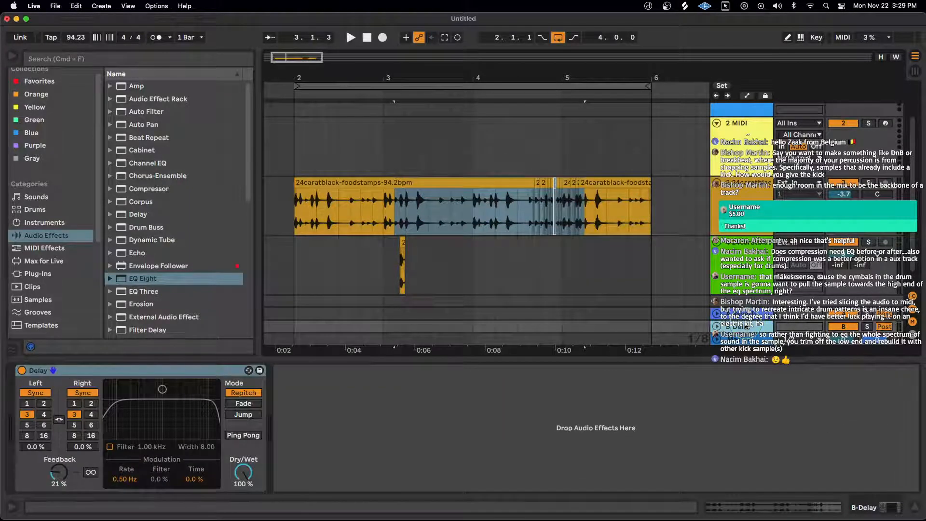
{"action": "key", "text": "Down"}
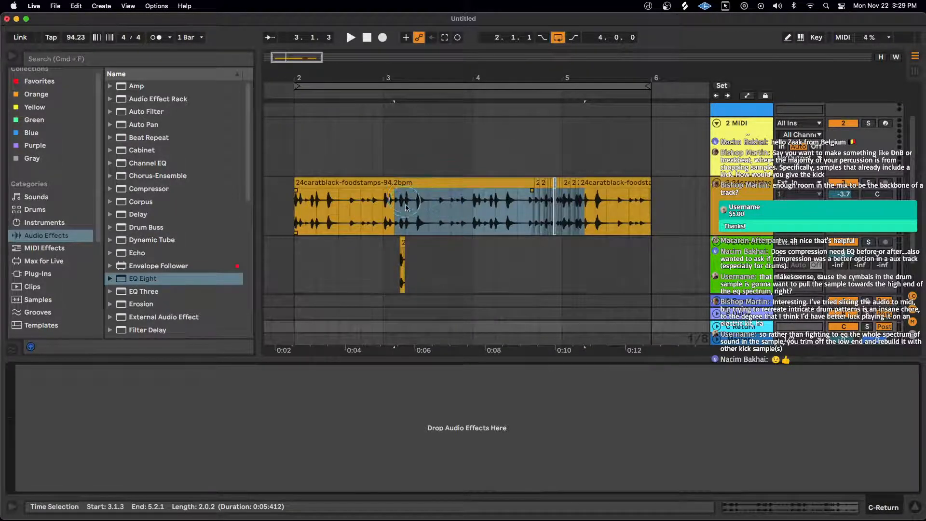
{"action": "left_click", "coordinate": [748, 199]}
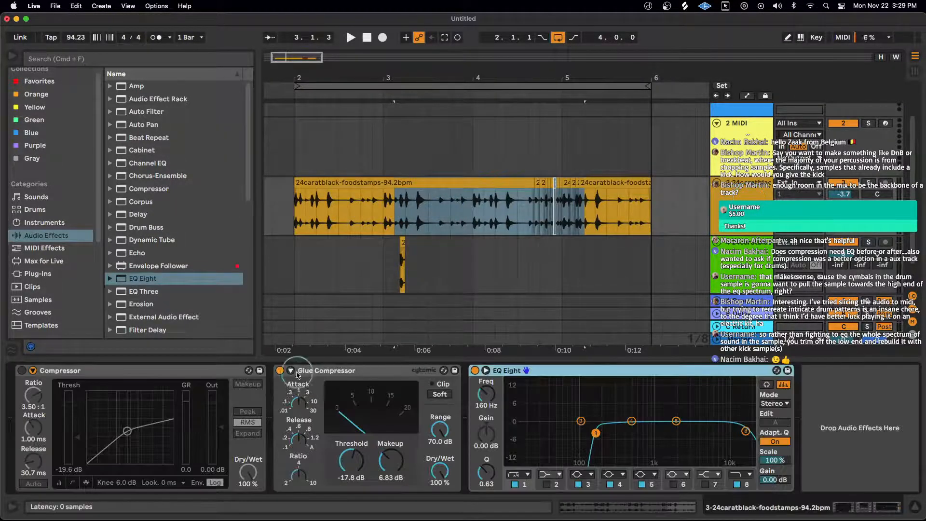
{"action": "left_click", "coordinate": [186, 372]}
{"action": "key", "text": "Delete"}
{"action": "key", "text": "Delete"}
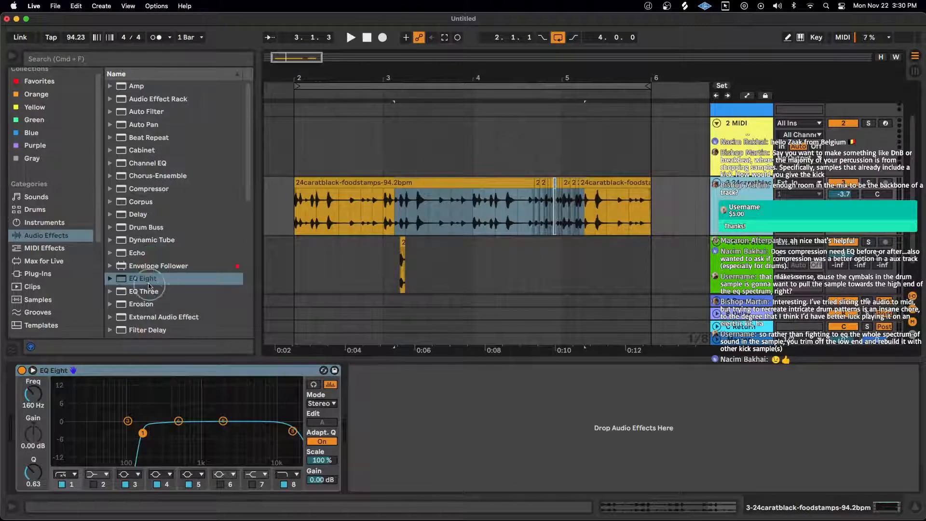
- Add a Glue Compressor to return track C and set its Threshold to -29.8 dB and Makeup to 5.71 dB
{"action": "scroll", "coordinate": [145, 207], "scroll_direction": "down", "scroll_amount": 2}
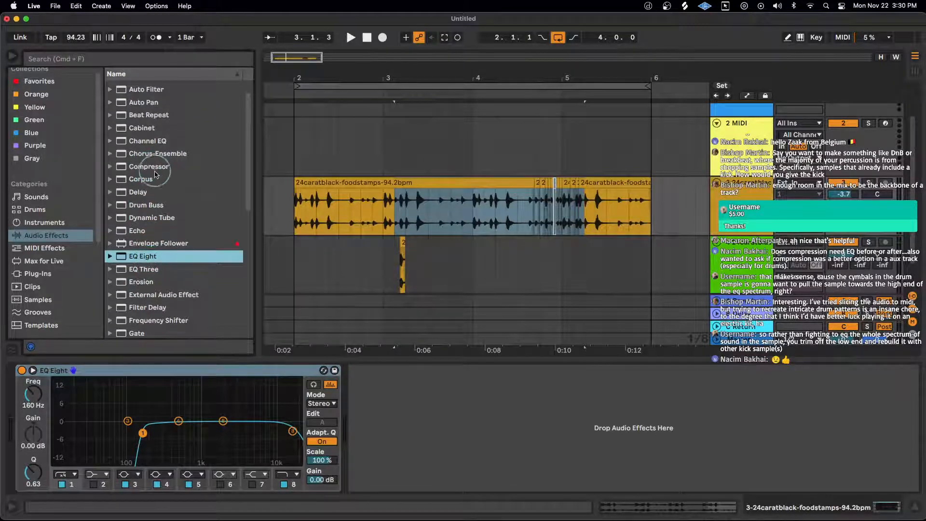
{"action": "scroll", "coordinate": [149, 202], "scroll_direction": "down", "scroll_amount": 2}
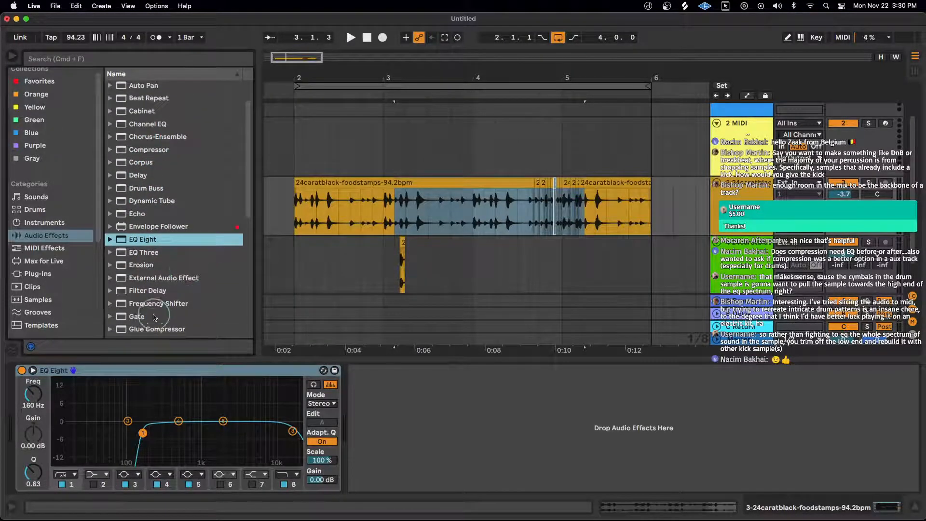
{"action": "left_click_drag", "start_coordinate": [154, 325], "coordinate": [754, 330]}
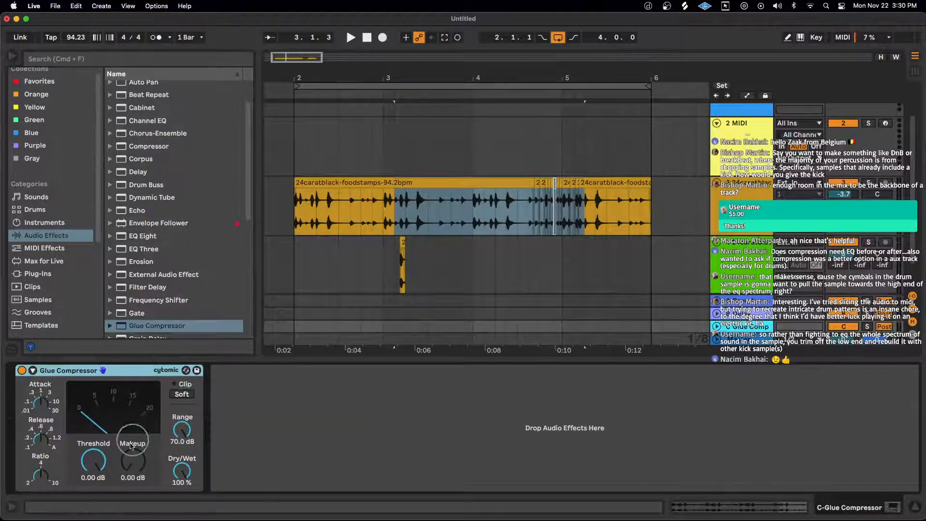
{"action": "left_click", "coordinate": [89, 467]}
{"action": "left_click_drag", "start_coordinate": [92, 470], "coordinate": [92, 494]}
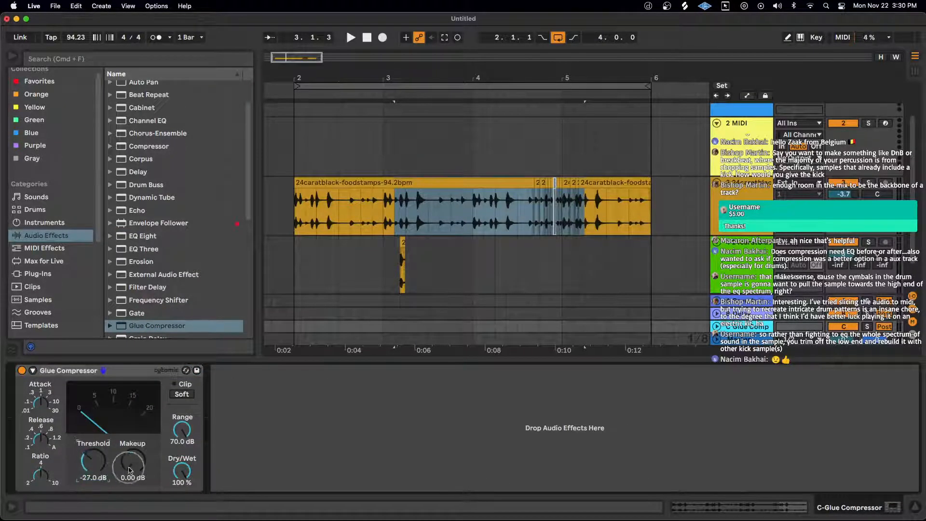
{"action": "left_click_drag", "start_coordinate": [129, 469], "coordinate": [92, 471]}
- Play the break from bar 2 and raise its send to the Glue Compressor return to about -15.6 dB, adjusting it further during playback
{"action": "left_click", "coordinate": [359, 183]}
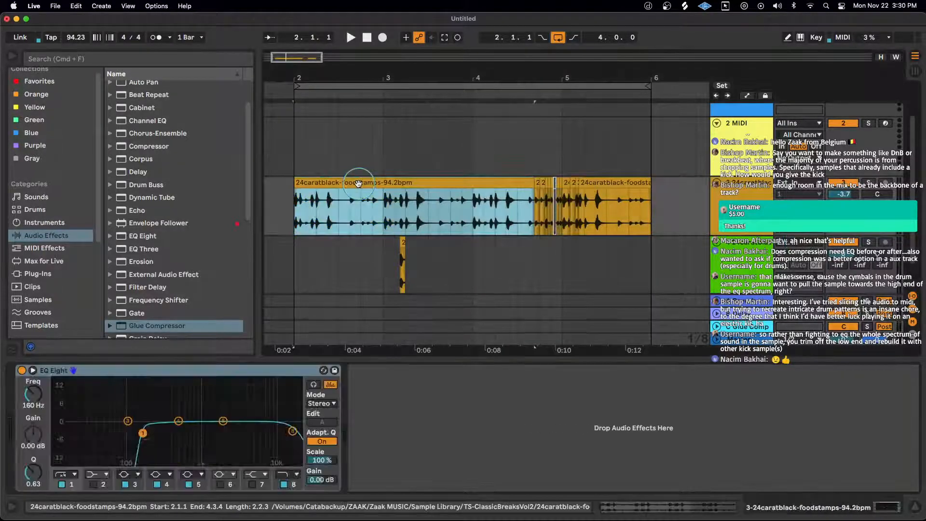
{"action": "key", "text": "space"}
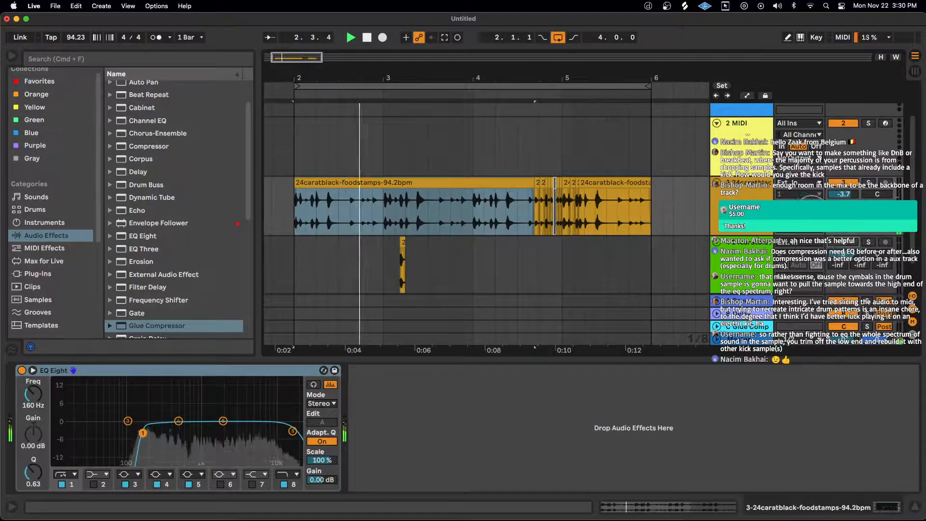
{"action": "key", "text": "space"}
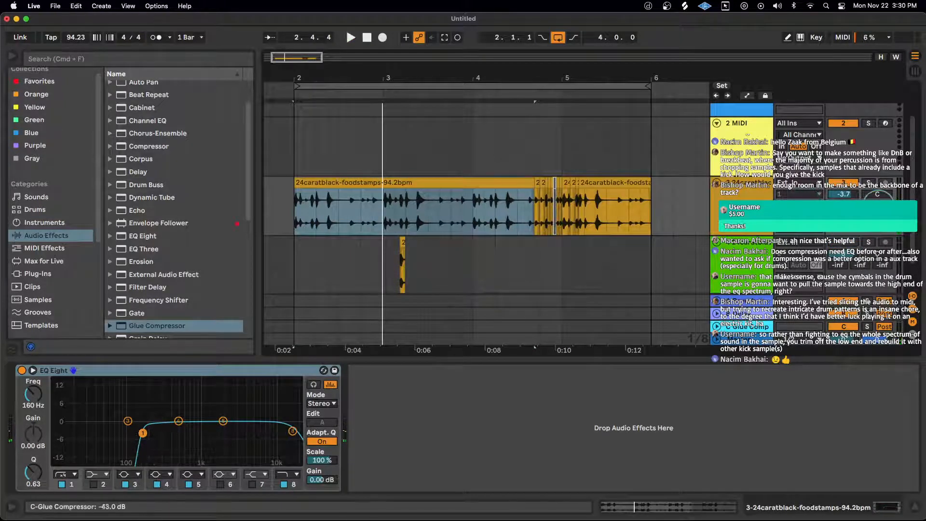
{"action": "left_click_drag", "start_coordinate": [877, 194], "coordinate": [876, 192]}
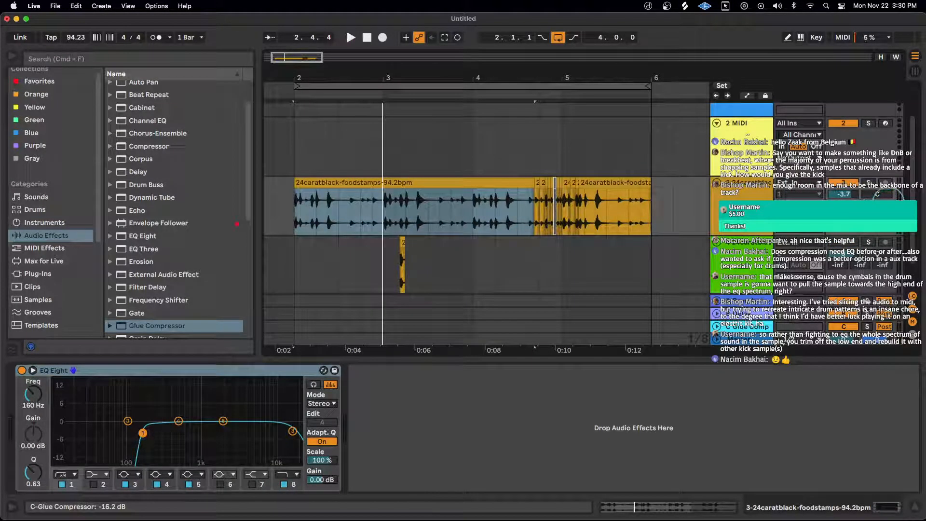
{"action": "key", "text": "space"}
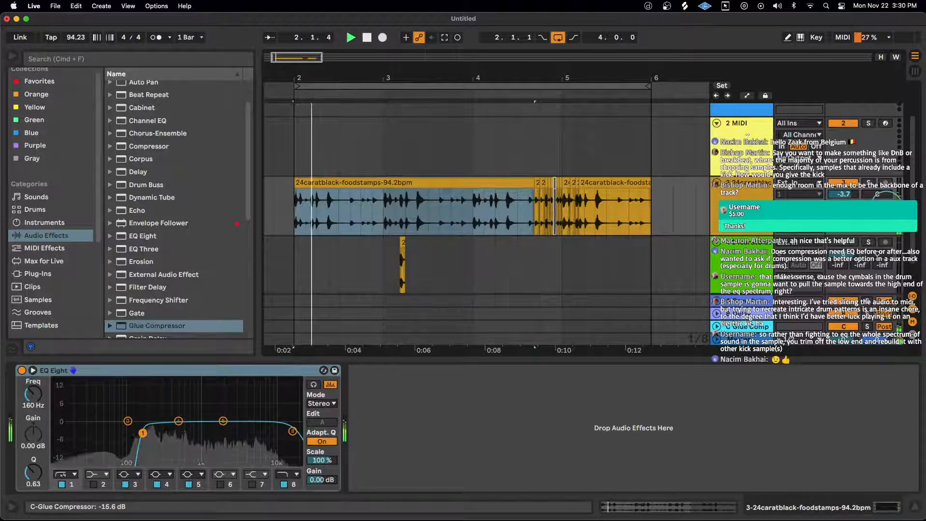
{"action": "left_click_drag", "start_coordinate": [885, 206], "coordinate": [886, 191]}
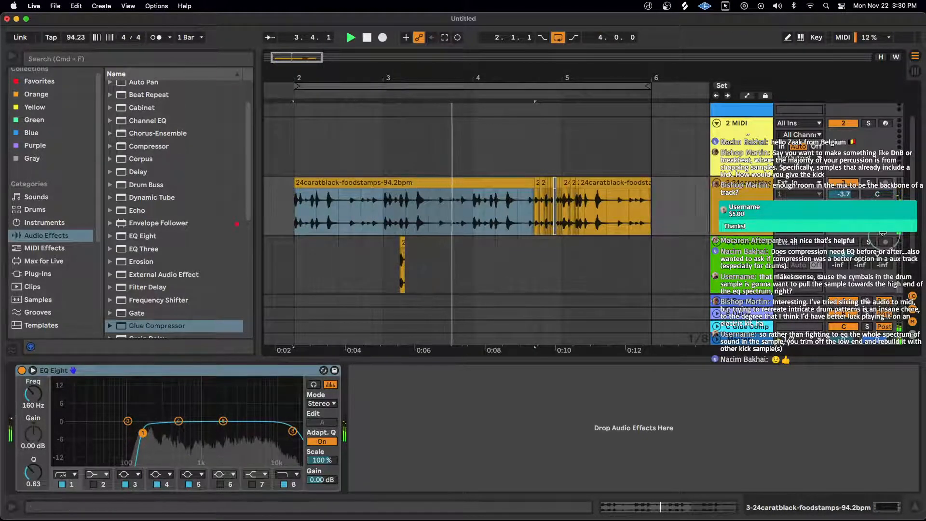
- Solo the Glue Compressor return and raise its Makeup to 11.0 dB during playback
{"action": "key", "text": "space"}
{"action": "key", "text": "space"}
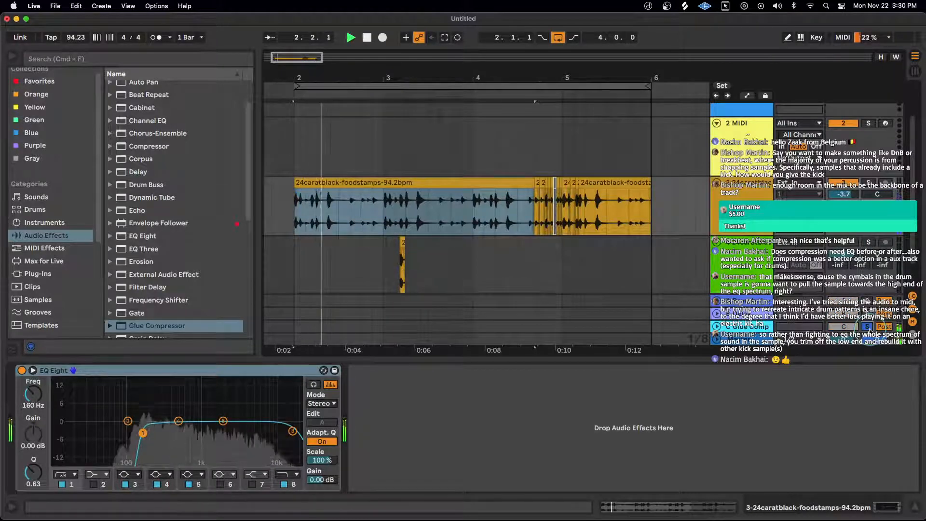
{"action": "left_click", "coordinate": [755, 327]}
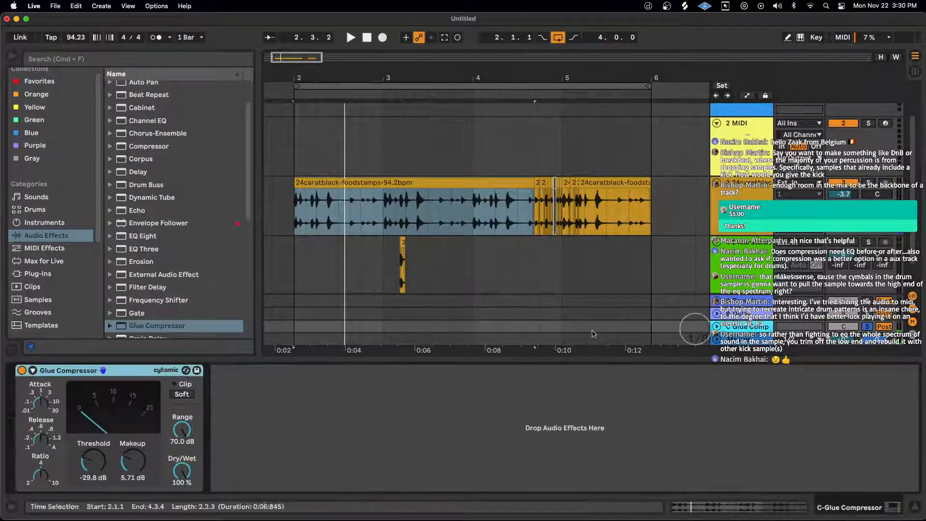
{"action": "key", "text": "space"}
{"action": "left_click_drag", "start_coordinate": [139, 464], "coordinate": [139, 464]}
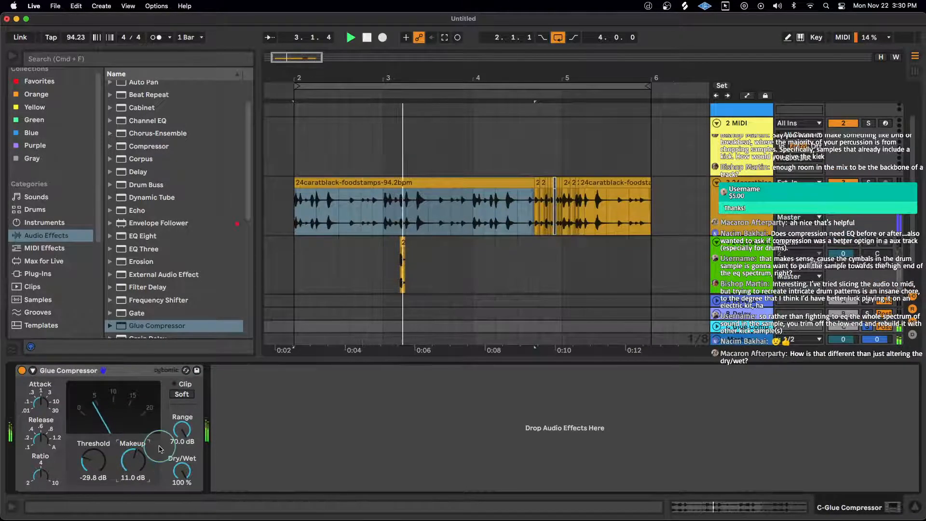
- Stop playback and unsolo the Glue Compressor return, comparing its device chain with the break track's
{"action": "key", "text": "space"}
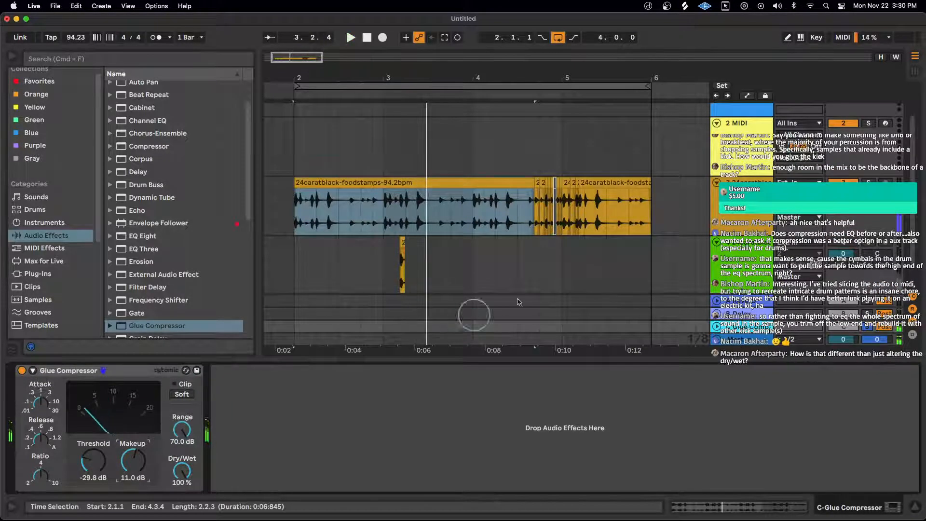
{"action": "left_click", "coordinate": [867, 327]}
{"action": "left_click", "coordinate": [742, 193]}
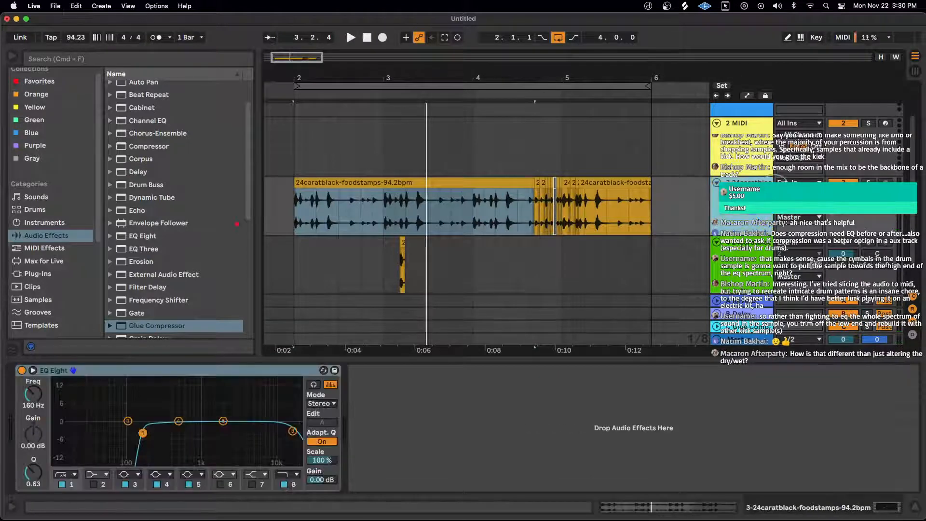
{"action": "left_click", "coordinate": [758, 326]}
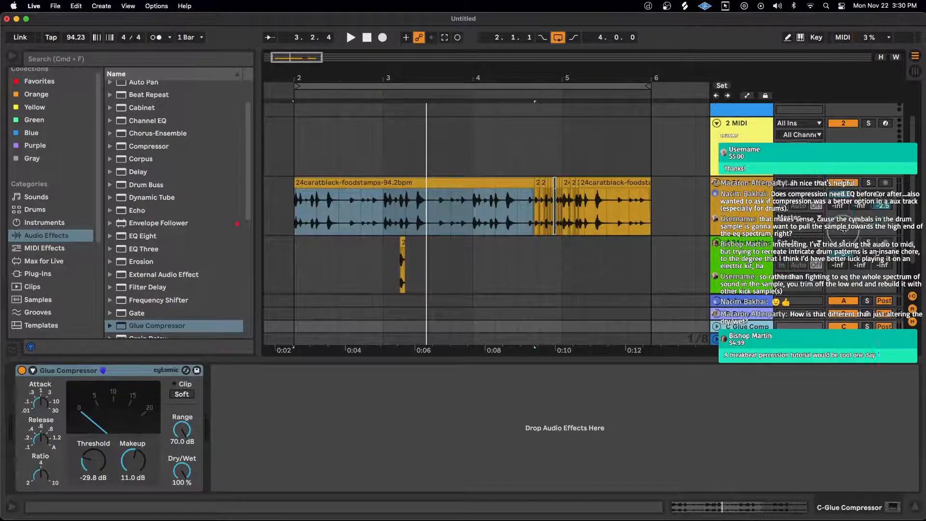
- Set the break track's send to the Glue Compressor return to -15.6 dB and review the devices on both tracks
{"action": "left_click_drag", "start_coordinate": [882, 205], "coordinate": [882, 233]}
{"action": "left_click", "coordinate": [750, 198]}
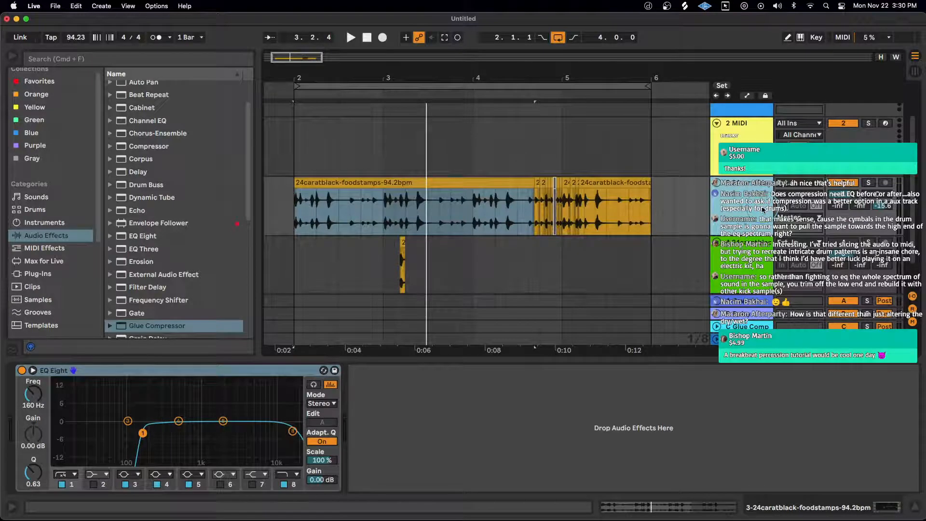
{"action": "left_click", "coordinate": [748, 325]}
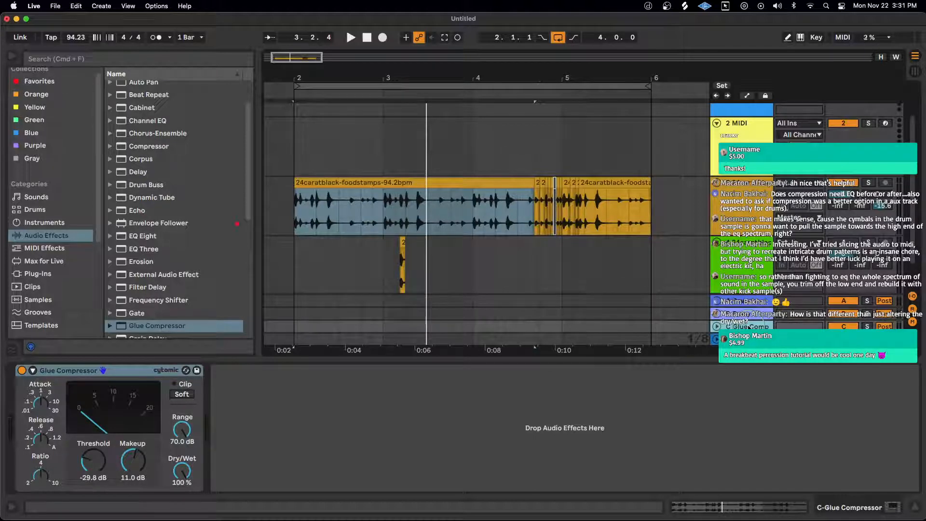
{"action": "left_click", "coordinate": [750, 213]}
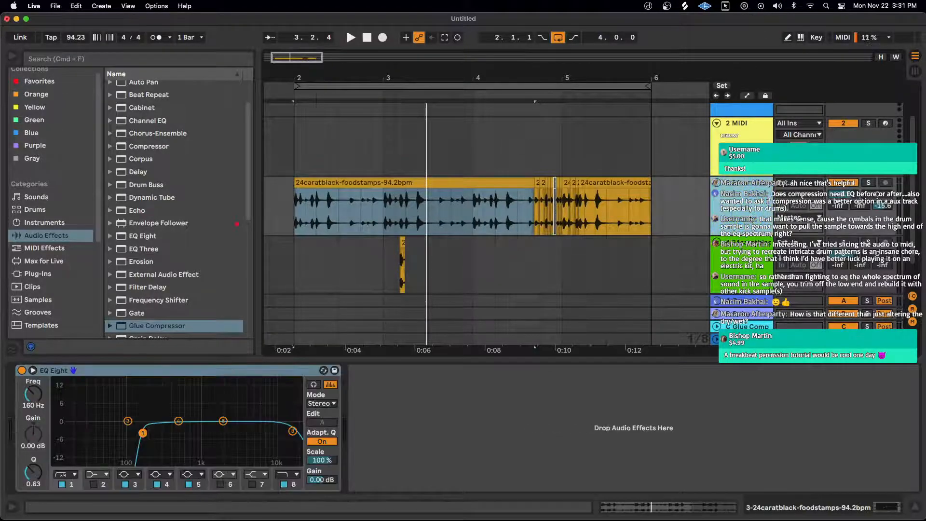
- Try a Compressor after the EQ Eight on the break track with Dry/Wet at about 52%, and remove it
{"action": "scroll", "coordinate": [169, 266], "scroll_direction": "down", "scroll_amount": 3}
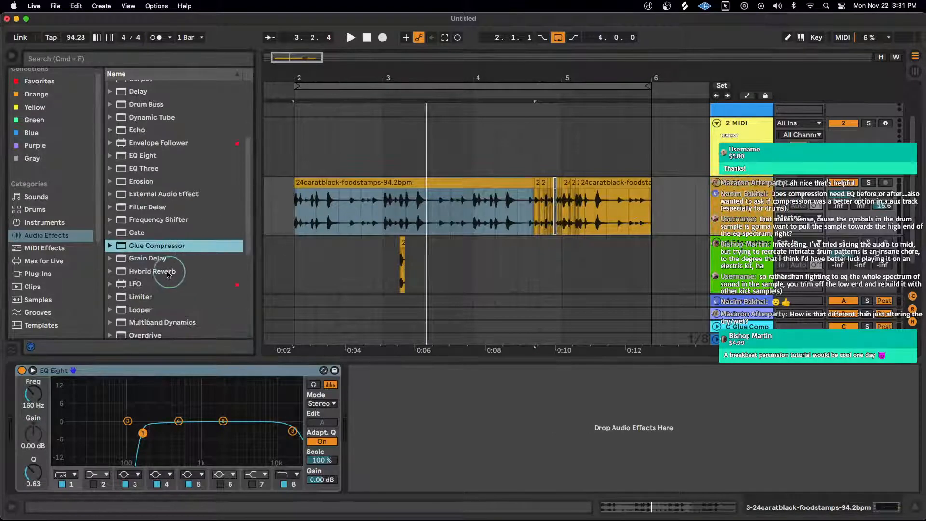
{"action": "scroll", "coordinate": [174, 235], "scroll_direction": "up", "scroll_amount": 1}
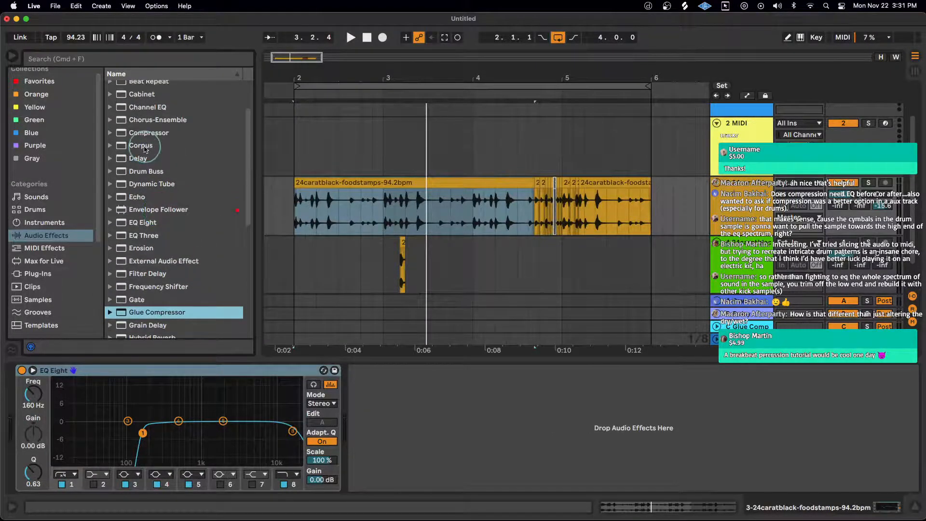
{"action": "left_click_drag", "start_coordinate": [144, 132], "coordinate": [410, 419]}
{"action": "left_click_drag", "start_coordinate": [576, 477], "coordinate": [583, 439]}
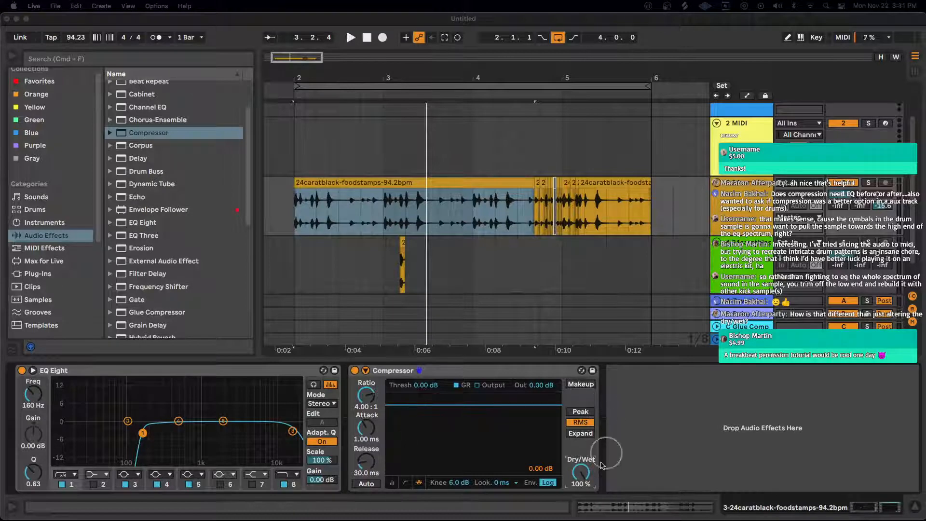
{"action": "left_click", "coordinate": [582, 478]}
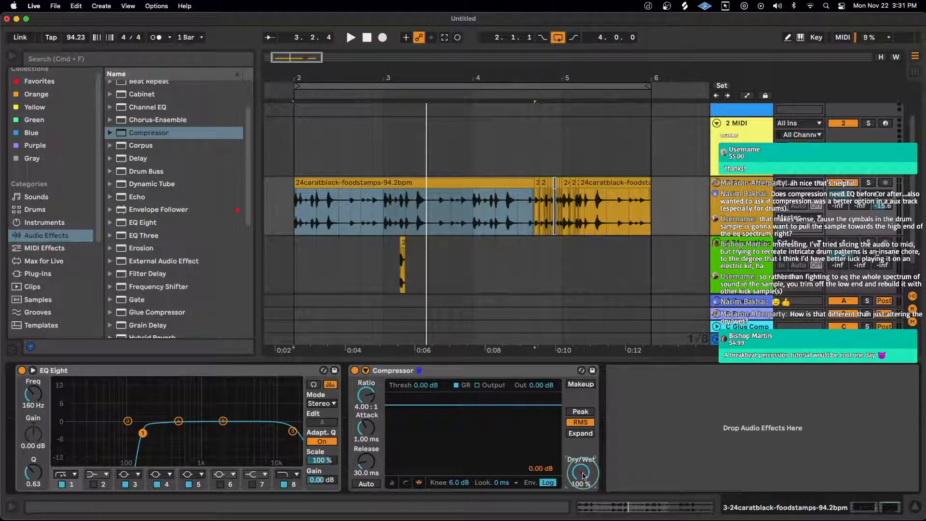
{"action": "left_click_drag", "start_coordinate": [583, 476], "coordinate": [583, 499]}
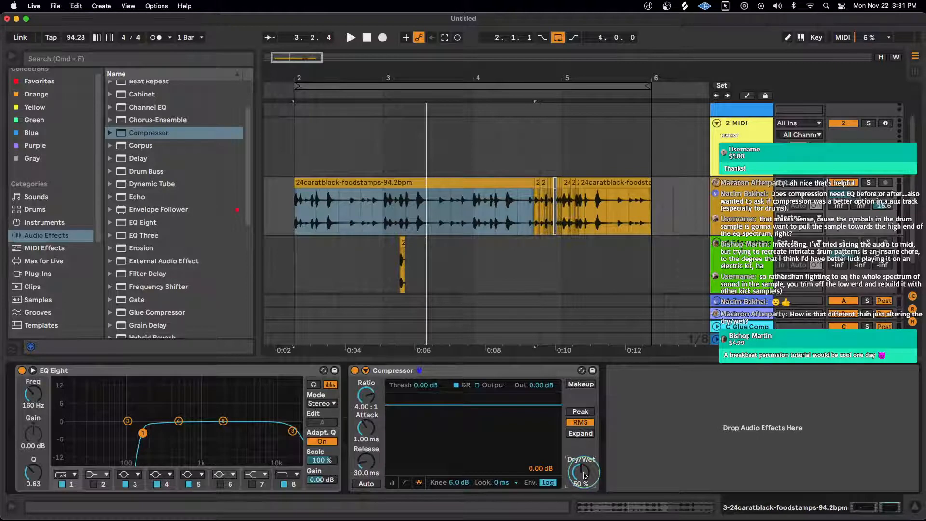
{"action": "left_click_drag", "start_coordinate": [583, 476], "coordinate": [584, 450]}
{"action": "left_click", "coordinate": [517, 376]}
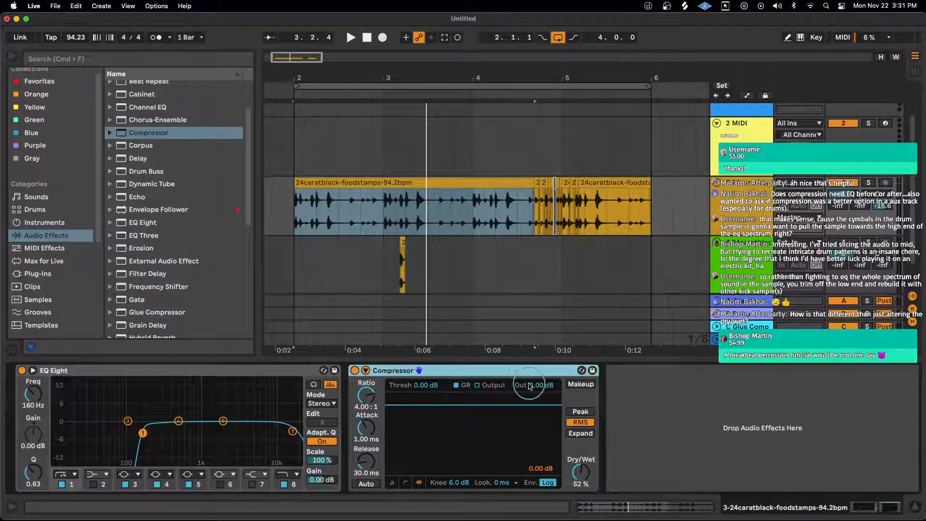
{"action": "key", "text": "Delete"}
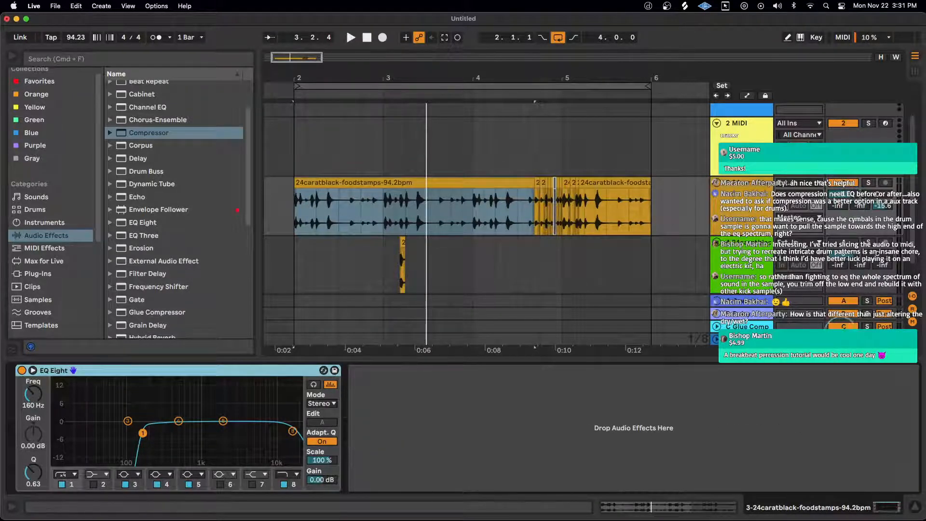
- Lower the break's send to the Glue Compressor return to -69.0 dB, and raise it back up to -13.4 dB
{"action": "left_click_drag", "start_coordinate": [884, 206], "coordinate": [884, 210]}
{"action": "scroll", "coordinate": [884, 208], "scroll_direction": "up", "scroll_amount": 3}
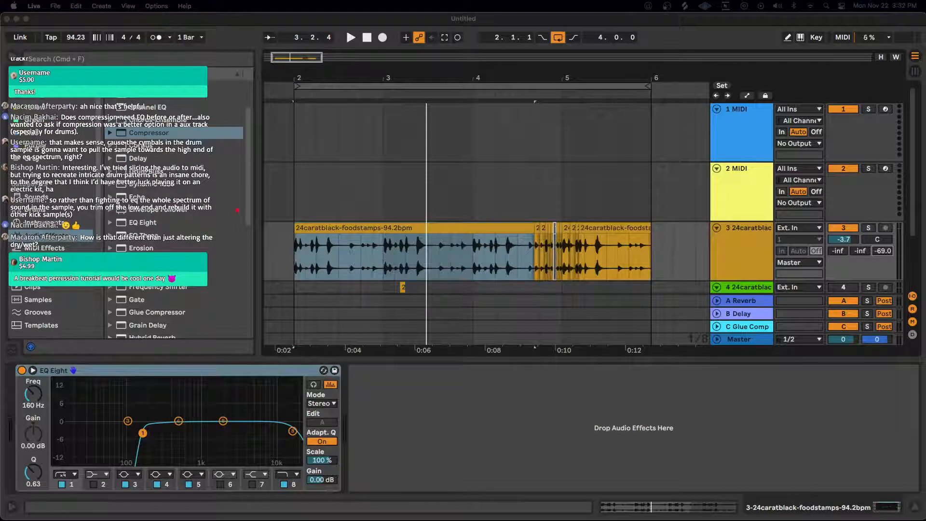
{"action": "left_click", "coordinate": [886, 250]}
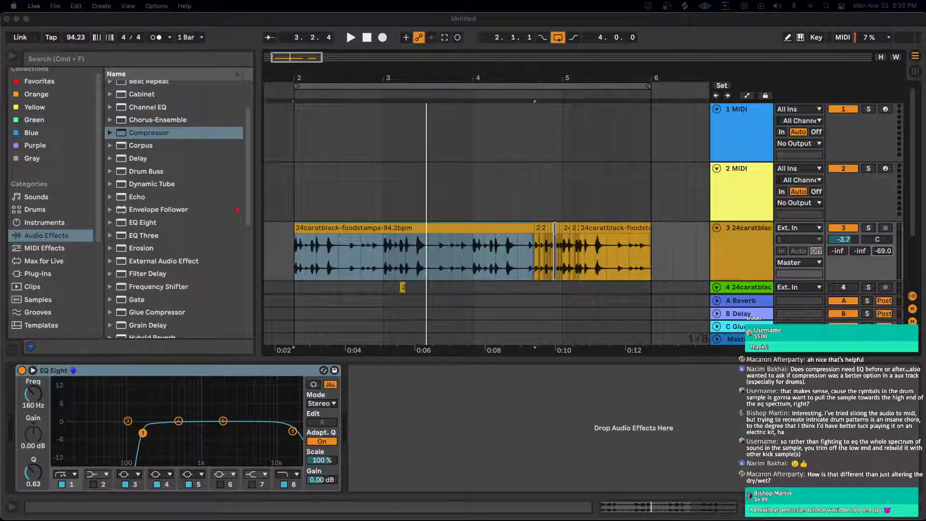
{"action": "left_click", "coordinate": [884, 252]}
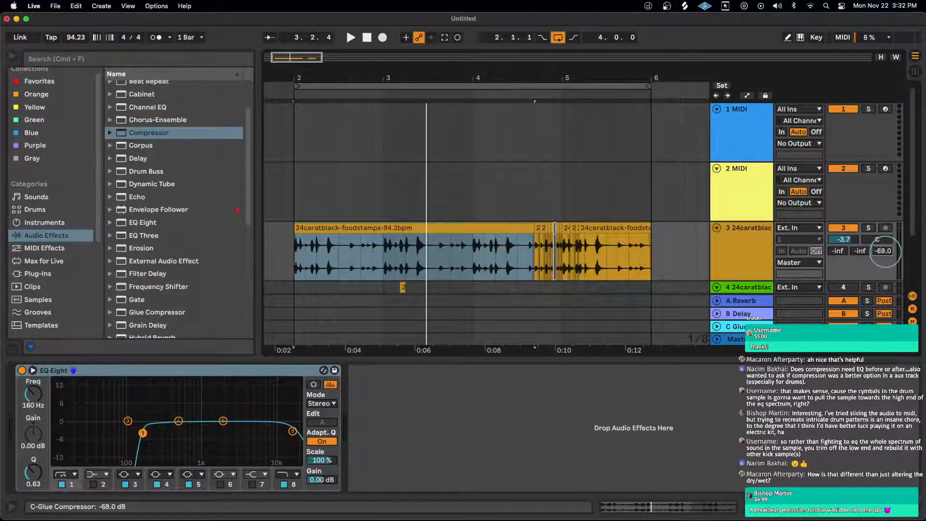
{"action": "left_click_drag", "start_coordinate": [884, 252], "coordinate": [888, 252]}
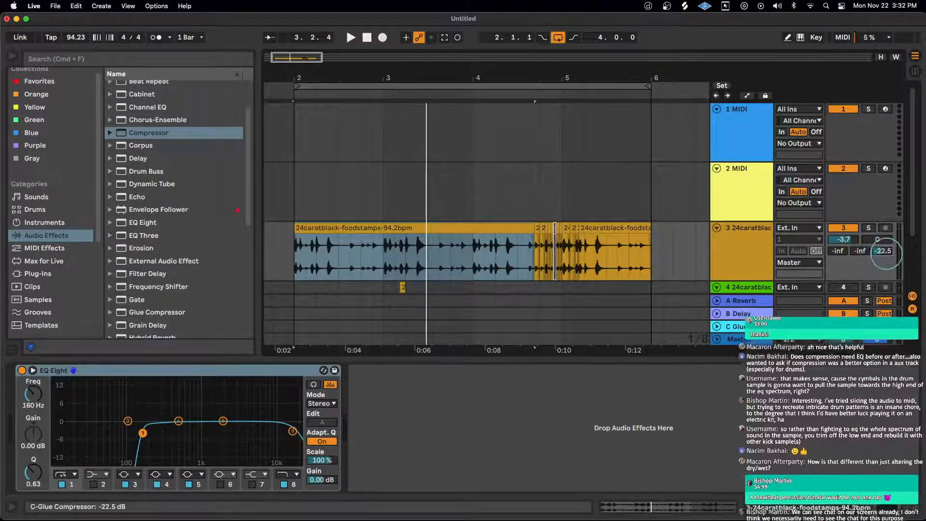
{"action": "left_click_drag", "start_coordinate": [885, 252], "coordinate": [886, 255]}
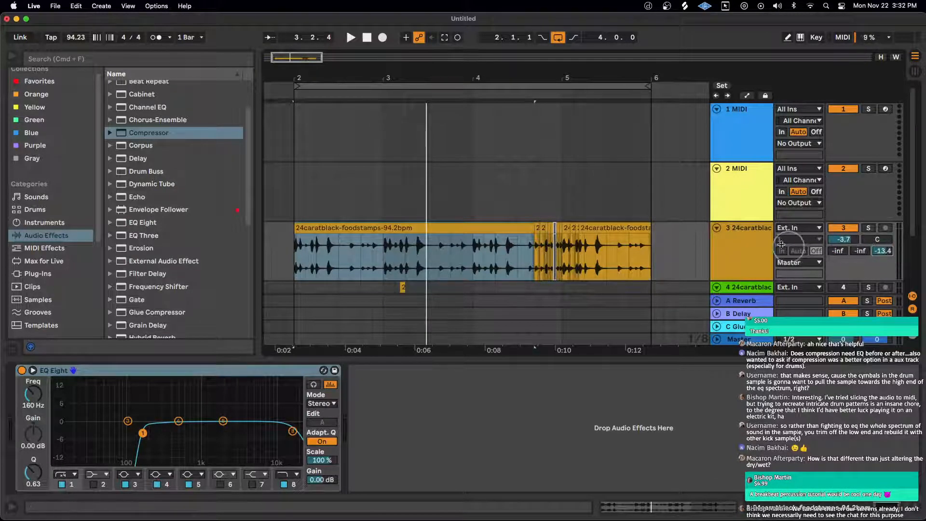
- Add a Compressor after the EQ Eight on the break track, trying Dry/Wet at 56% and returning it to 100%
{"action": "left_click", "coordinate": [757, 239]}
{"action": "double_click", "coordinate": [136, 133]}
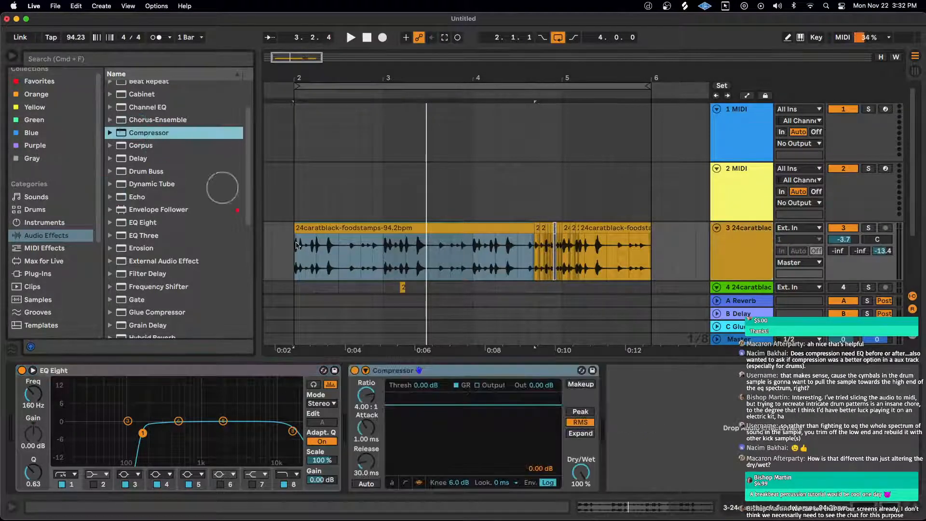
{"action": "left_click", "coordinate": [581, 473]}
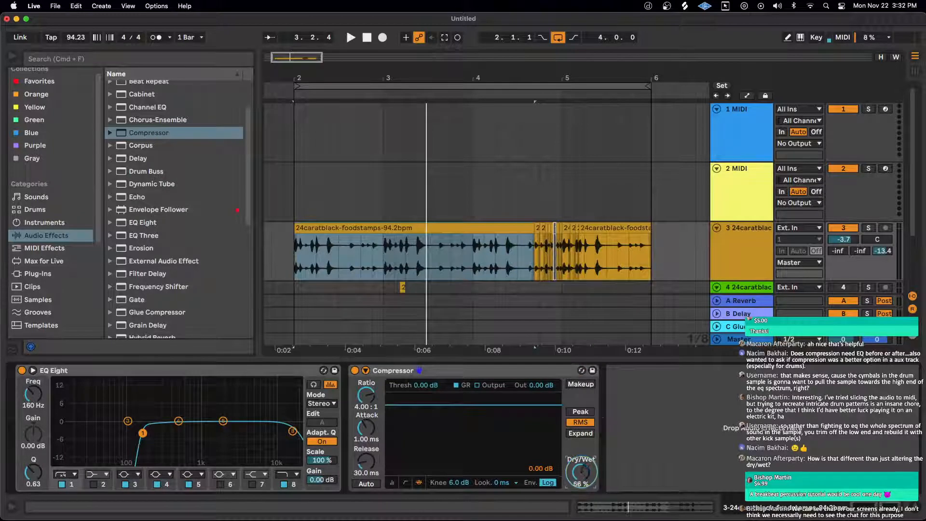
{"action": "left_click_drag", "start_coordinate": [580, 472], "coordinate": [581, 424]}
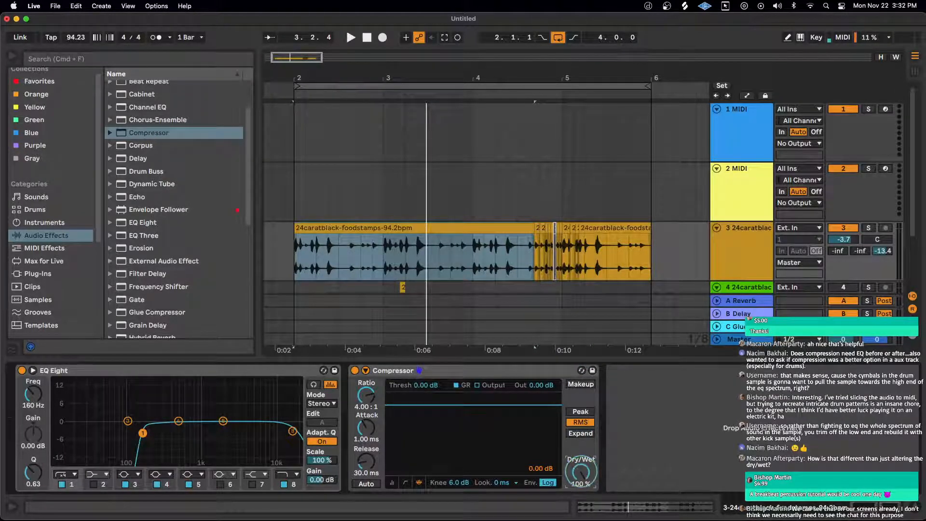
{"action": "left_click_drag", "start_coordinate": [582, 470], "coordinate": [583, 436]}
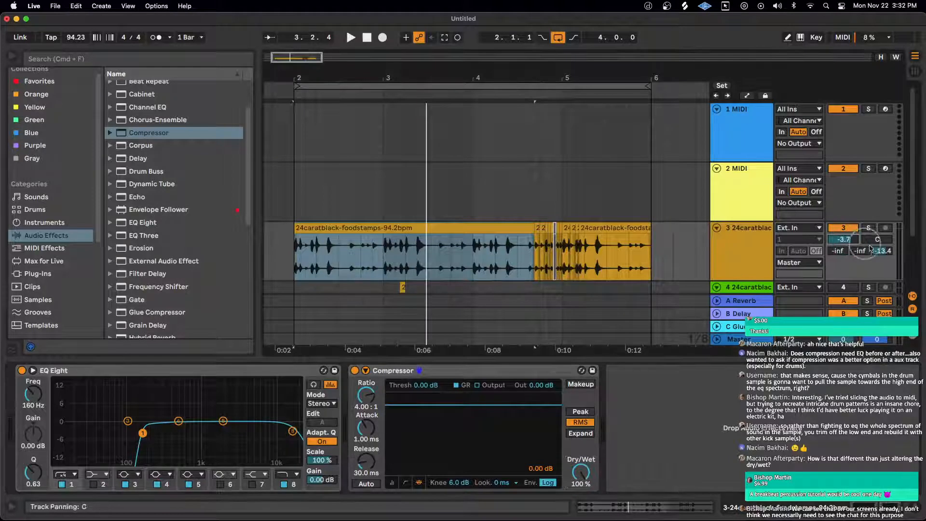
- Nudge the break's send to the Glue Compressor return to -12.8 dB, and reset it to -inf
{"action": "left_click_drag", "start_coordinate": [883, 251], "coordinate": [883, 249]}
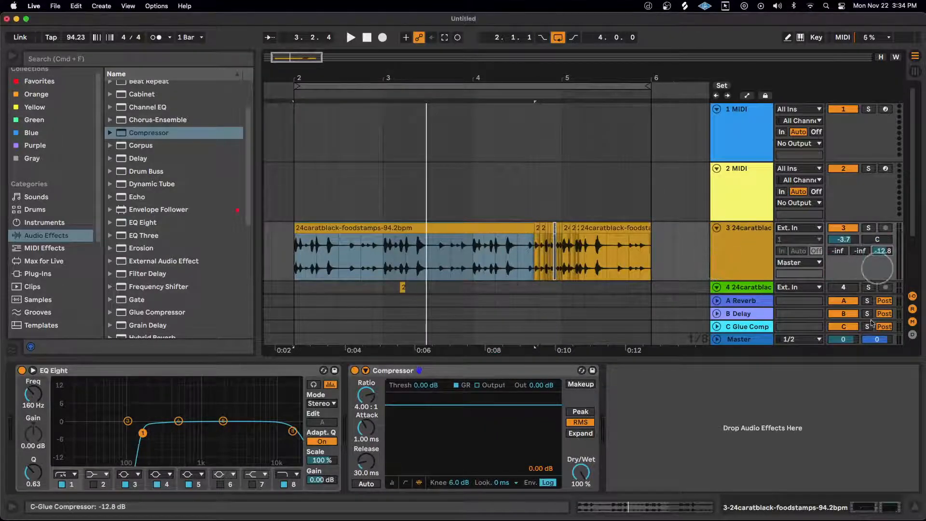
{"action": "double_click", "coordinate": [882, 251]}
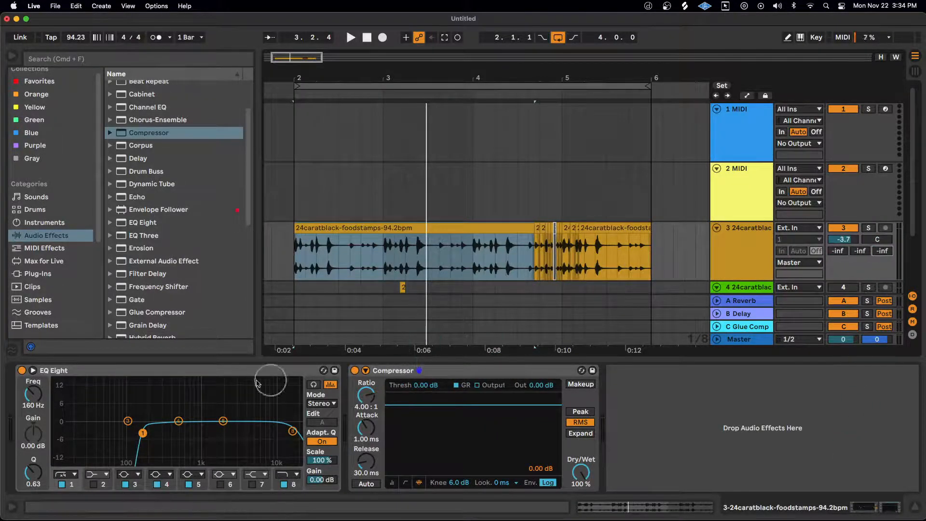
- Try the Compressor ahead of the EQ Eight, return it behind the EQ, and select the EQ's low-cut band
{"action": "left_click", "coordinate": [426, 371]}
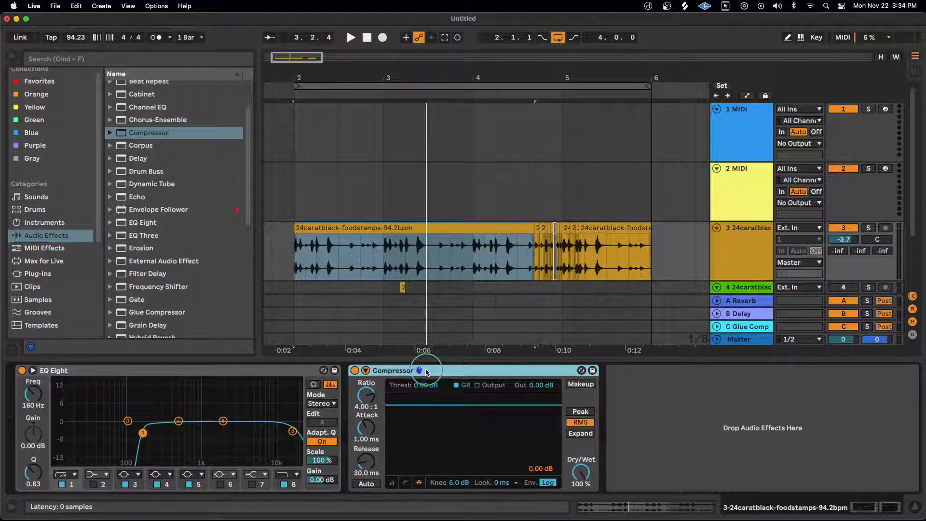
{"action": "left_click_drag", "start_coordinate": [426, 372], "coordinate": [76, 386]}
{"action": "left_click", "coordinate": [374, 370]}
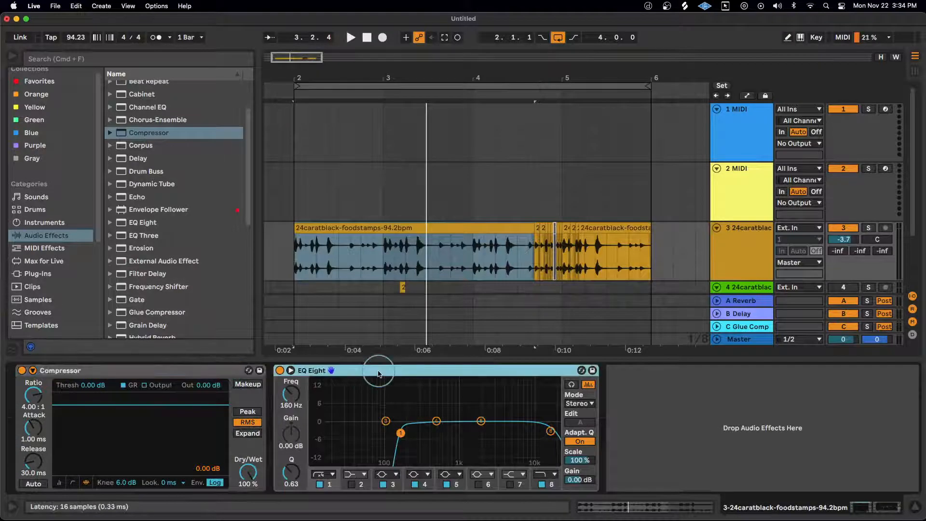
{"action": "left_click_drag", "start_coordinate": [161, 370], "coordinate": [645, 374]}
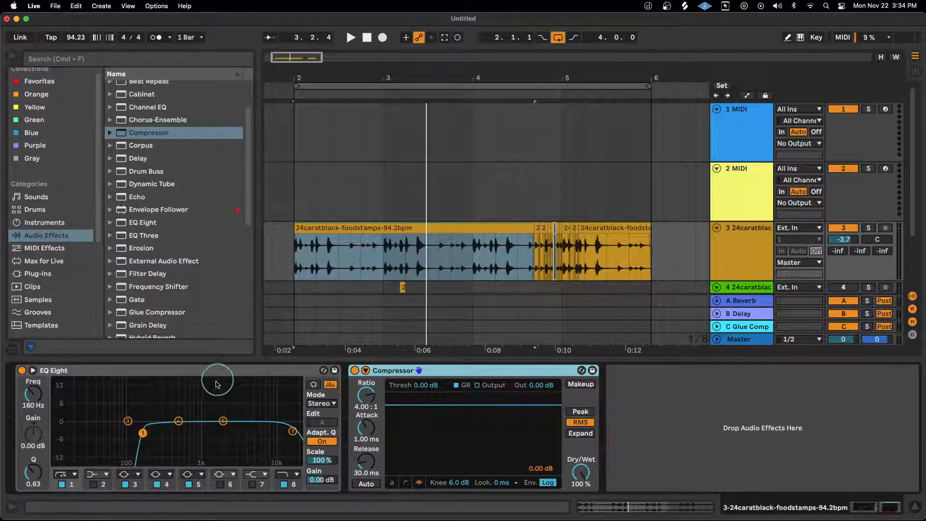
{"action": "left_click", "coordinate": [204, 372]}
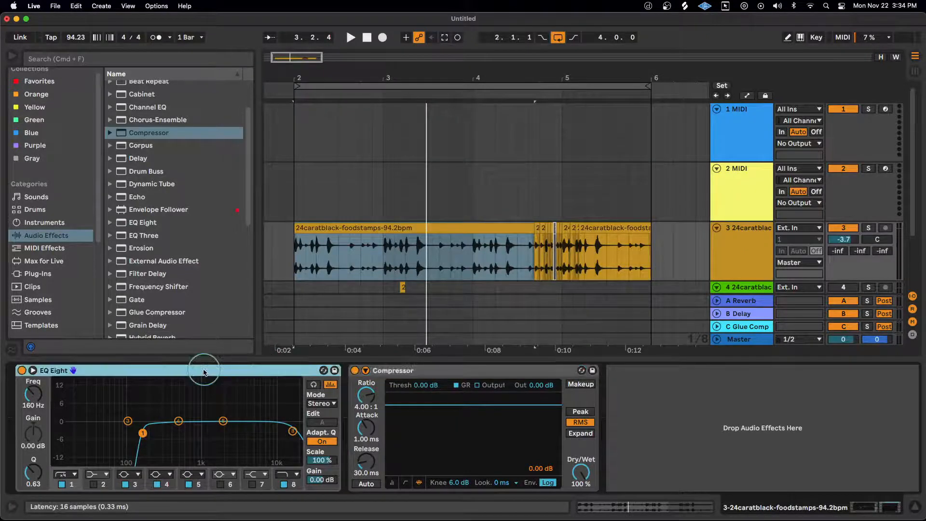
{"action": "left_click", "coordinate": [142, 433]}
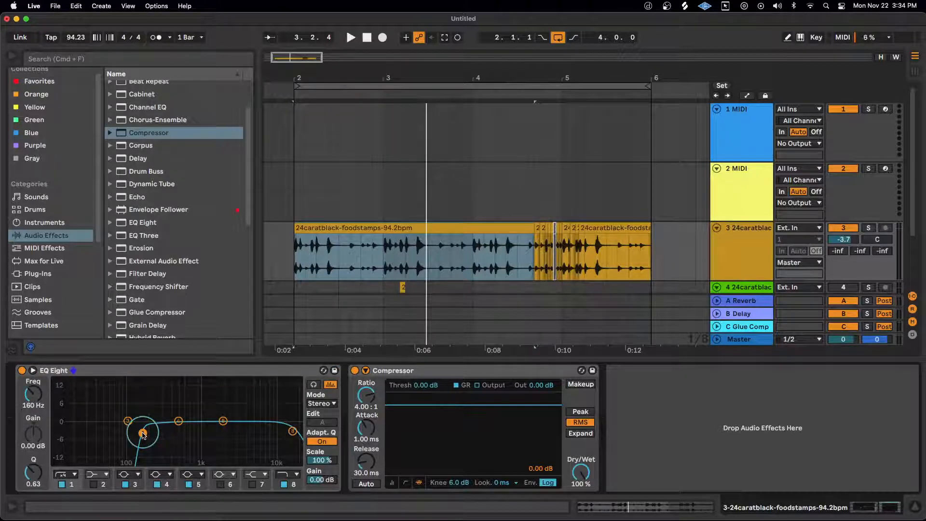
- Place the Compressor before the EQ Eight once more to compare the device order, and restore it after the EQ
{"action": "left_click", "coordinate": [431, 372]}
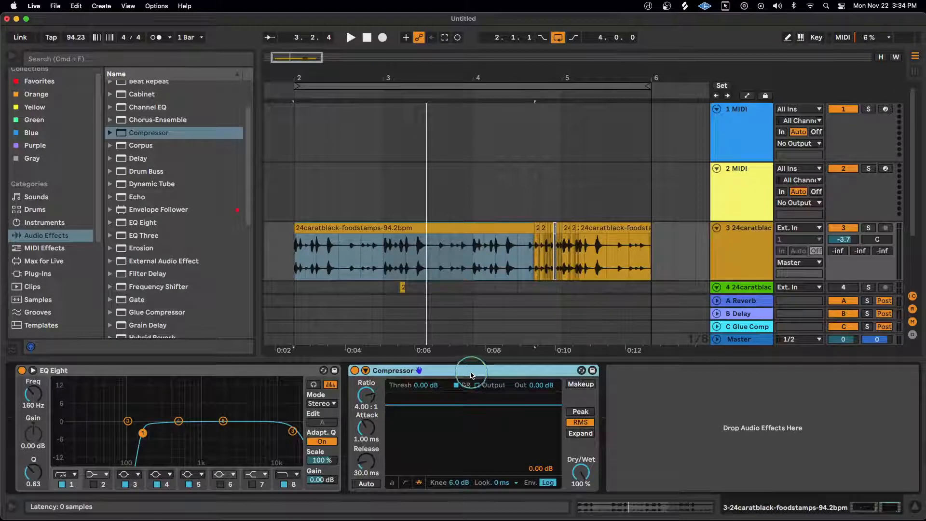
{"action": "left_click_drag", "start_coordinate": [483, 371], "coordinate": [108, 385]}
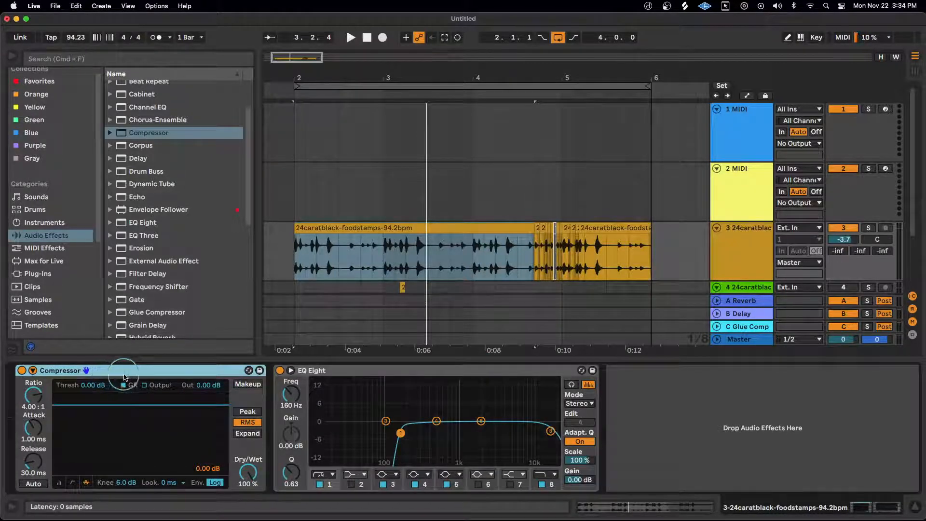
{"action": "left_click", "coordinate": [391, 372]}
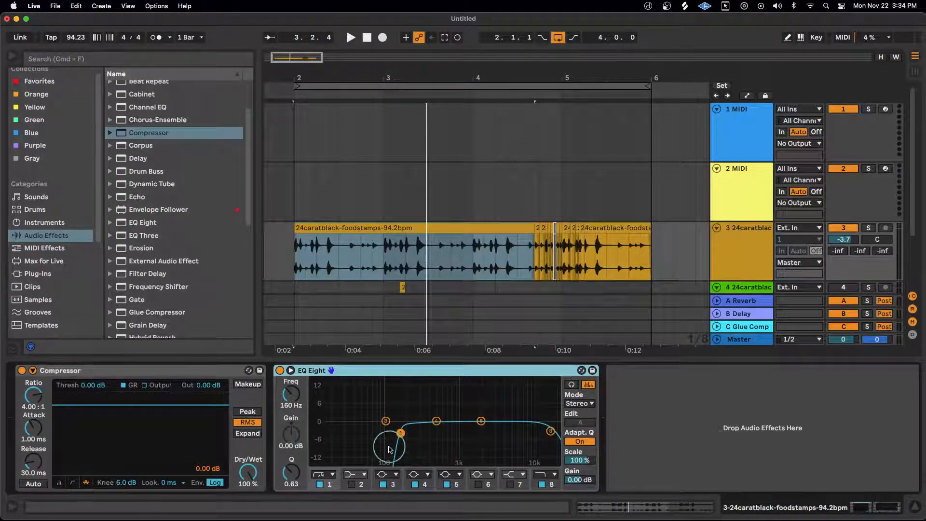
{"action": "left_click", "coordinate": [197, 374]}
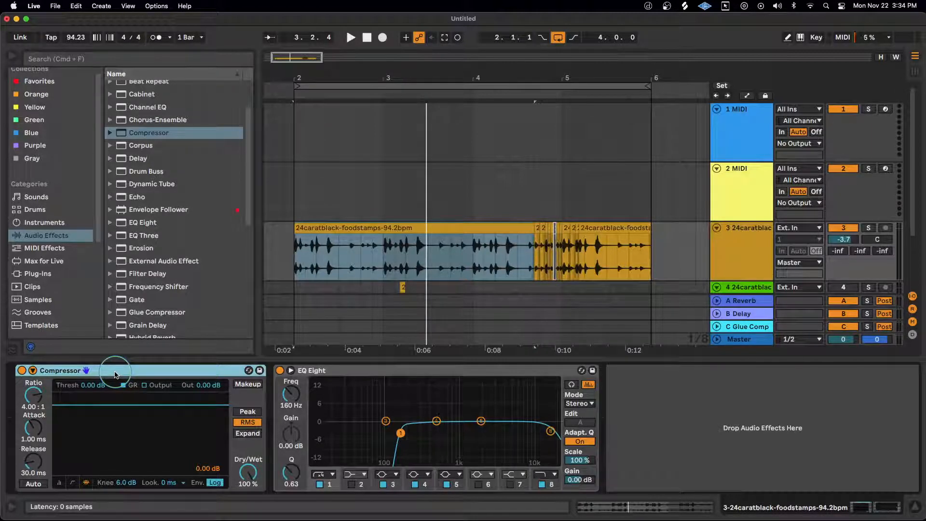
{"action": "left_click_drag", "start_coordinate": [116, 374], "coordinate": [434, 372]}
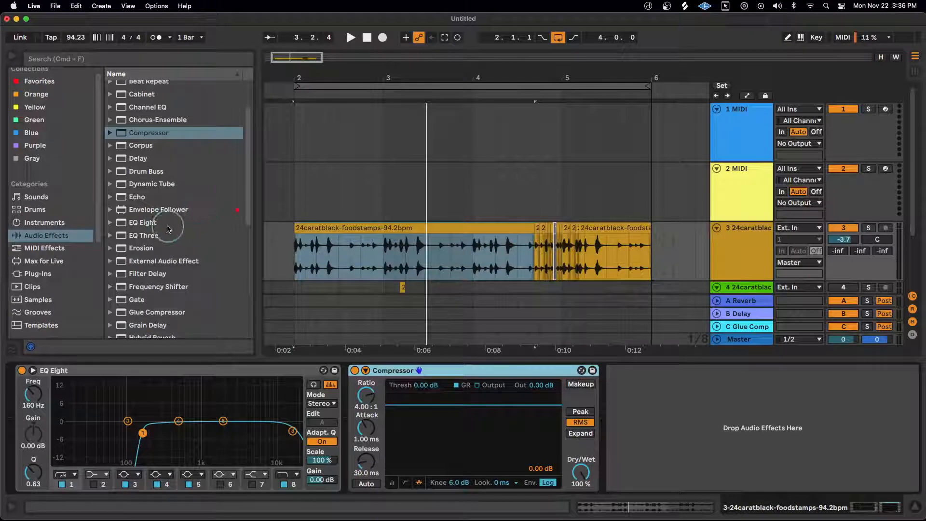
- Add an Auto Filter to the break track and set its filter circuit to OSR
{"action": "scroll", "coordinate": [169, 228], "scroll_direction": "up", "scroll_amount": 4}
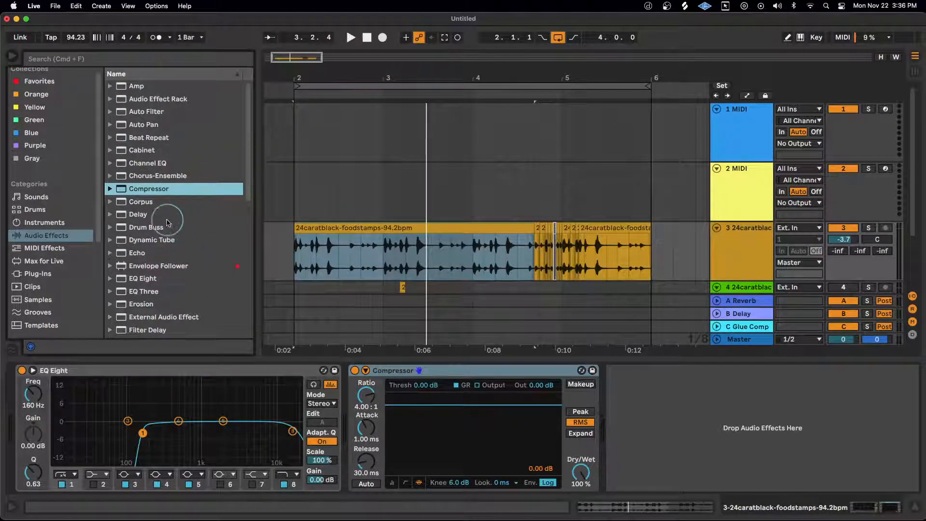
{"action": "scroll", "coordinate": [183, 245], "scroll_direction": "down", "scroll_amount": 2}
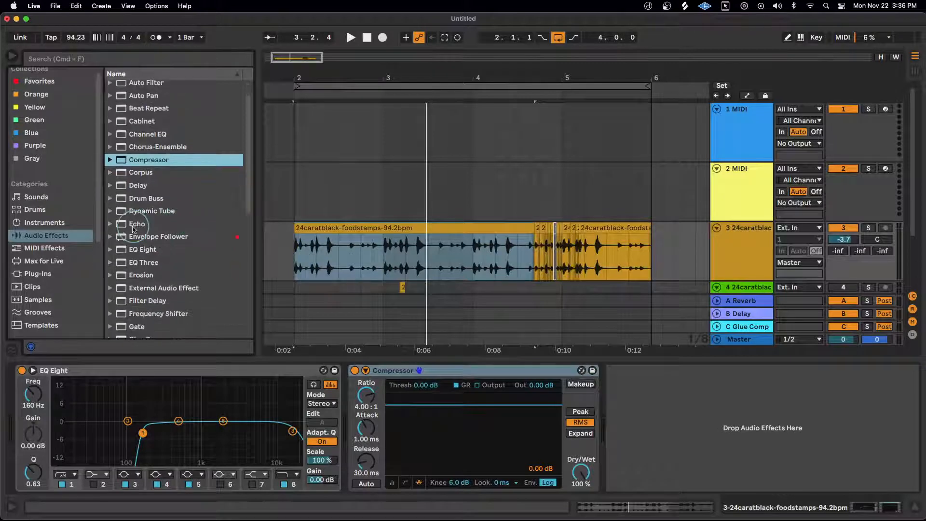
{"action": "scroll", "coordinate": [173, 192], "scroll_direction": "up", "scroll_amount": 2}
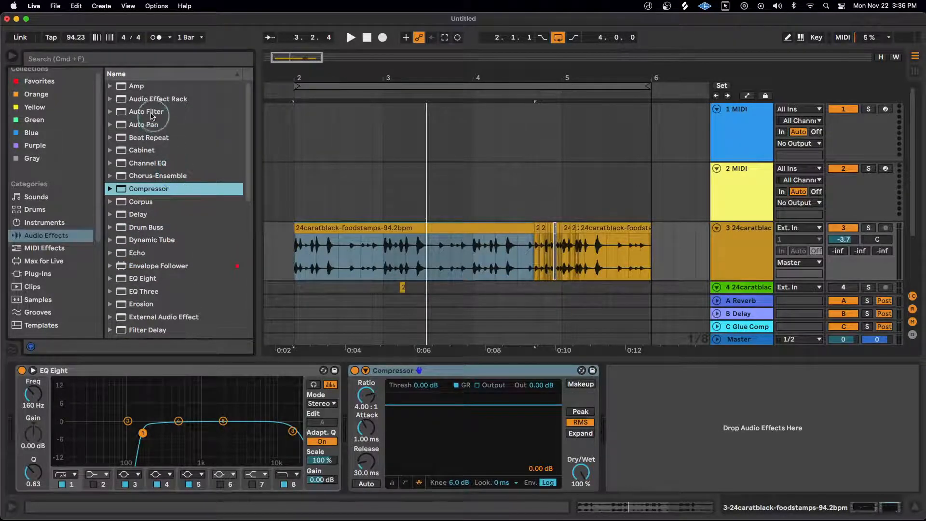
{"action": "double_click", "coordinate": [152, 116]}
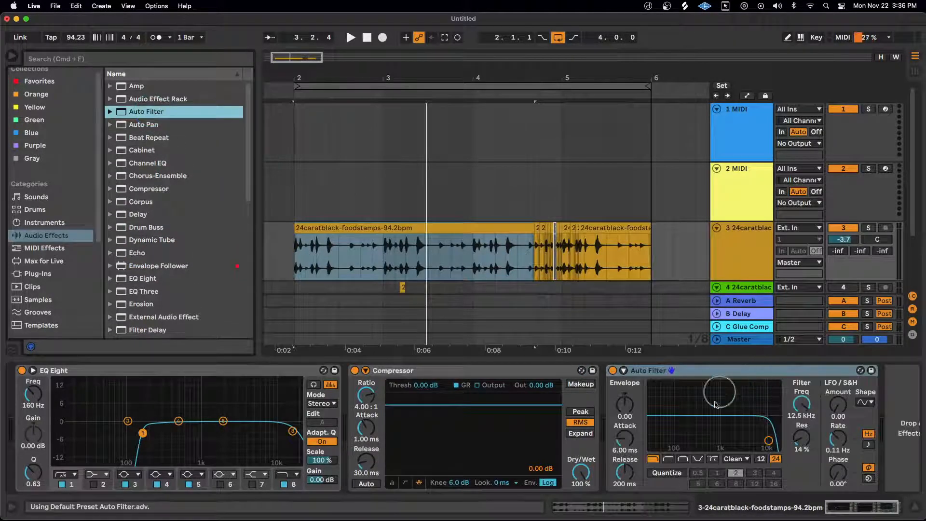
{"action": "left_click", "coordinate": [736, 459]}
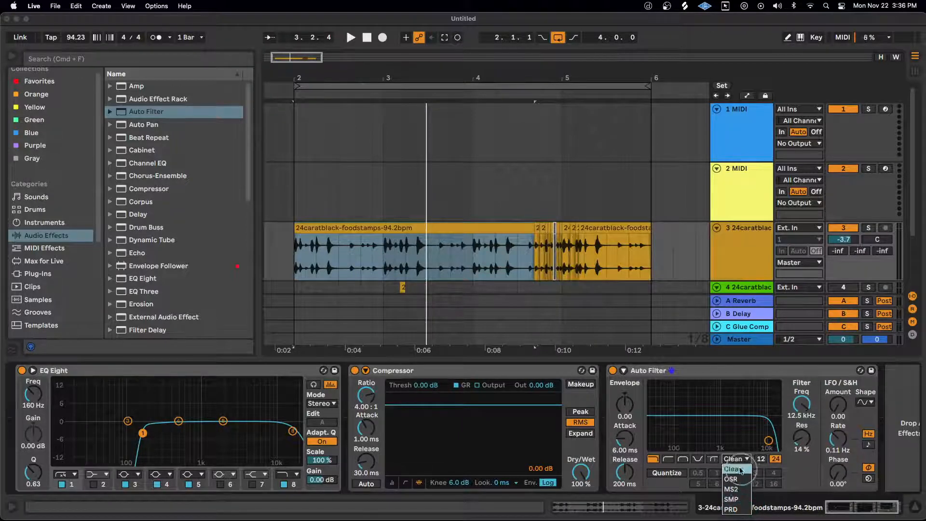
{"action": "left_click", "coordinate": [741, 480]}
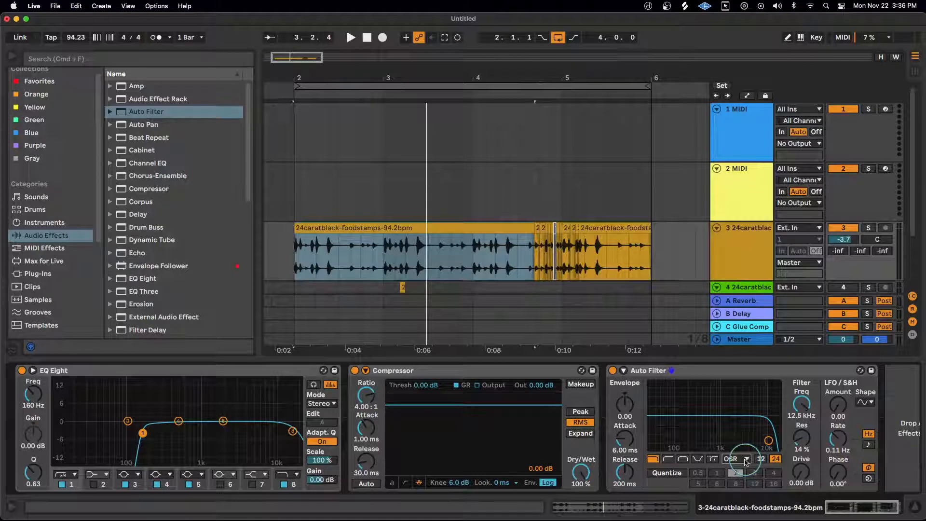
- Place the Auto Filter ahead of the EQ Eight and raise its Drive to 8.57 dB while playing the break
{"action": "mouse_move", "coordinate": [801, 474]}
{"action": "left_mouse_down"}
{"action": "mouse_move", "coordinate": [801, 458]}
{"action": "mouse_move", "coordinate": [803, 491]}
{"action": "left_mouse_up"}
{"action": "left_click_drag", "start_coordinate": [713, 370], "coordinate": [116, 401]}
{"action": "key", "text": "space"}
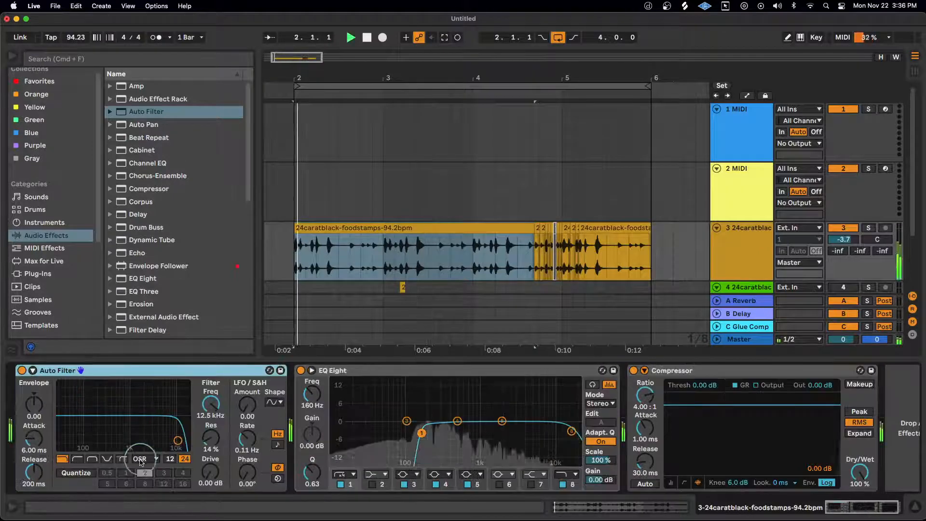
{"action": "left_click_drag", "start_coordinate": [211, 477], "coordinate": [212, 473]}
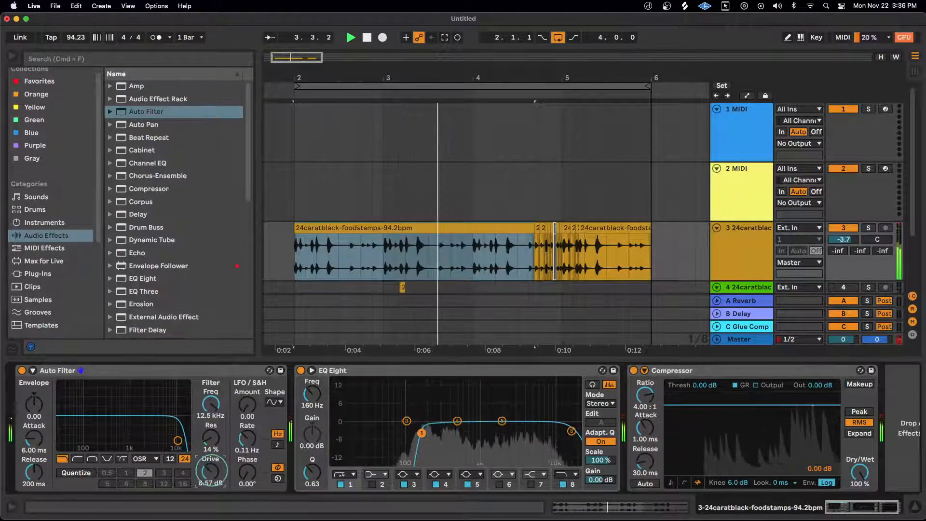
{"action": "key", "text": "space"}
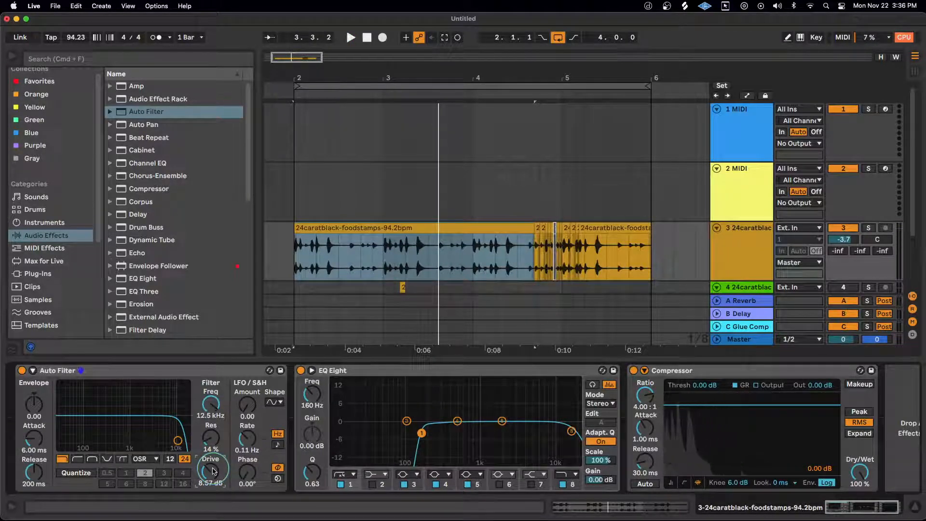
- Set the Auto Filter circuit to MS2 and, during playback, adjust it to 9.90 dB Drive, 6.39 kHz frequency and 41% resonance
{"action": "left_click", "coordinate": [144, 458]}
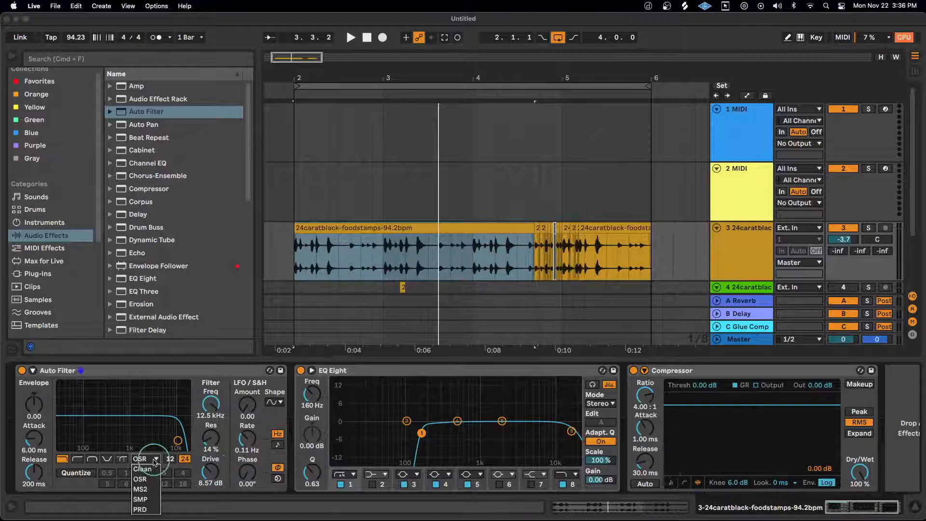
{"action": "left_click", "coordinate": [154, 485]}
{"action": "key", "text": "space"}
{"action": "left_click", "coordinate": [178, 441]}
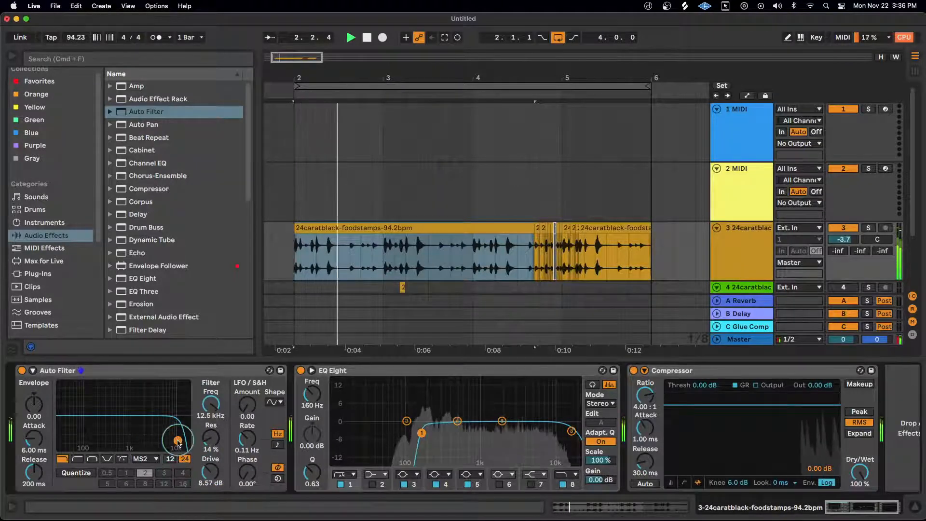
{"action": "left_click_drag", "start_coordinate": [206, 477], "coordinate": [203, 471]}
{"action": "left_click_drag", "start_coordinate": [177, 440], "coordinate": [165, 426]}
{"action": "key", "text": "space"}
- Try the SMP circuit, switch the Auto Filter to PRD, and lower its frequency to 5.74 kHz with 40% resonance during playback
{"action": "left_click", "coordinate": [145, 459]}
{"action": "left_click", "coordinate": [145, 494]}
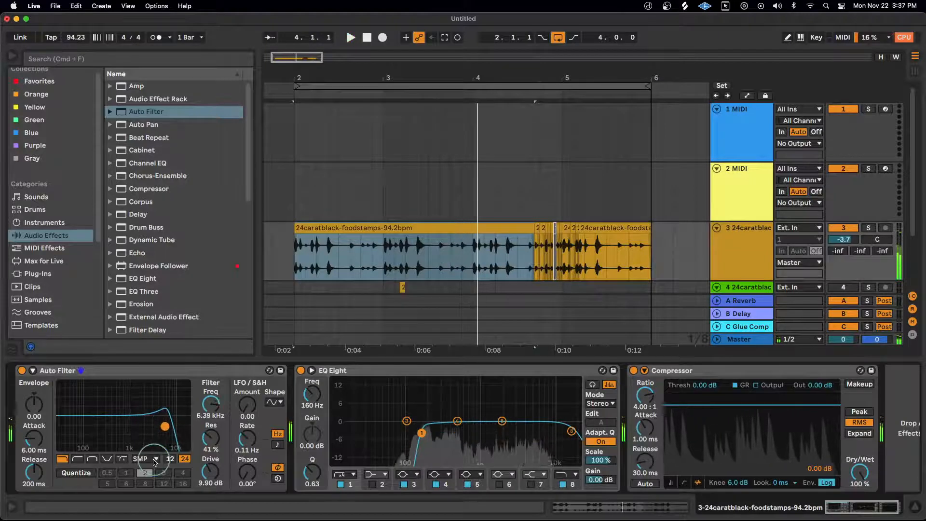
{"action": "left_click", "coordinate": [154, 460]}
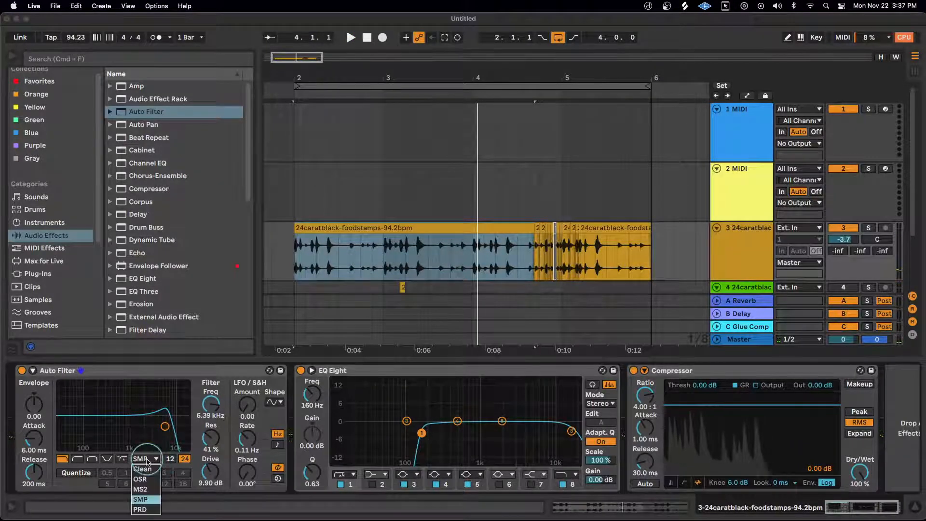
{"action": "left_click", "coordinate": [153, 509]}
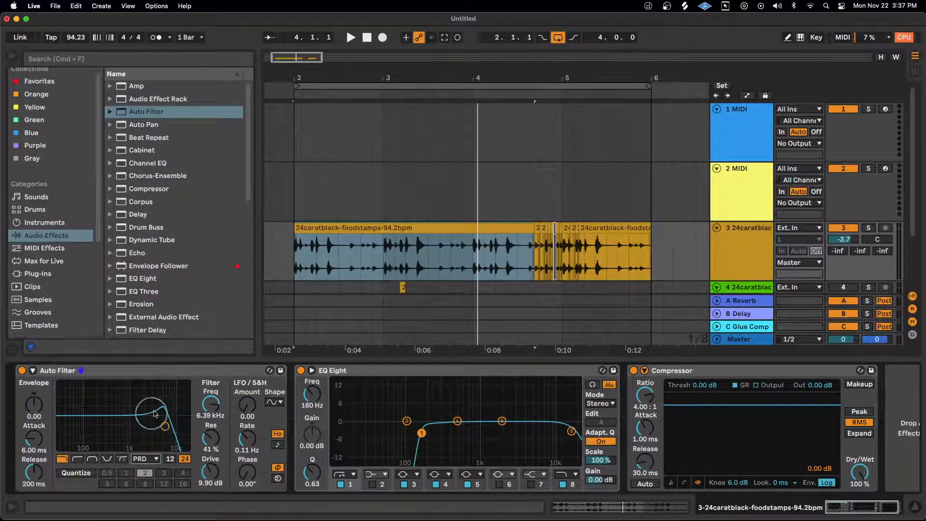
{"action": "left_click", "coordinate": [153, 460]}
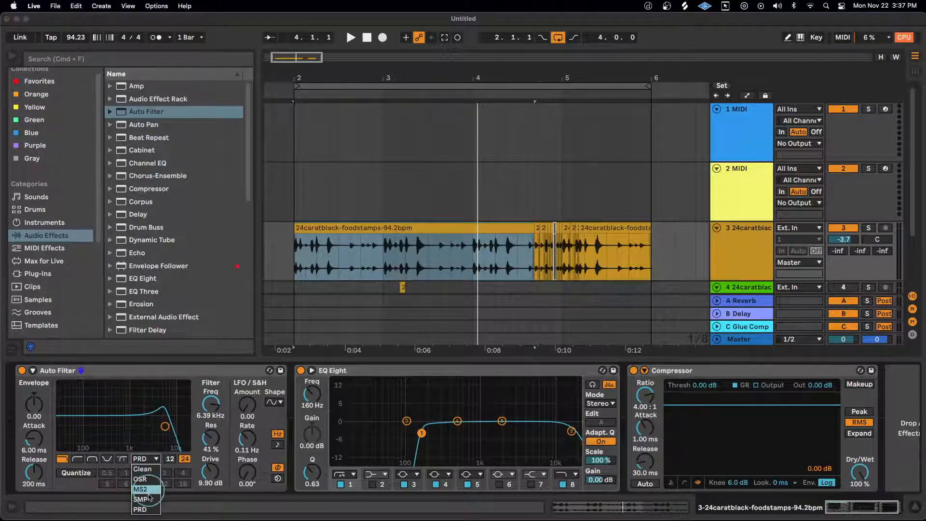
{"action": "left_click", "coordinate": [143, 499]}
{"action": "left_click", "coordinate": [148, 462]}
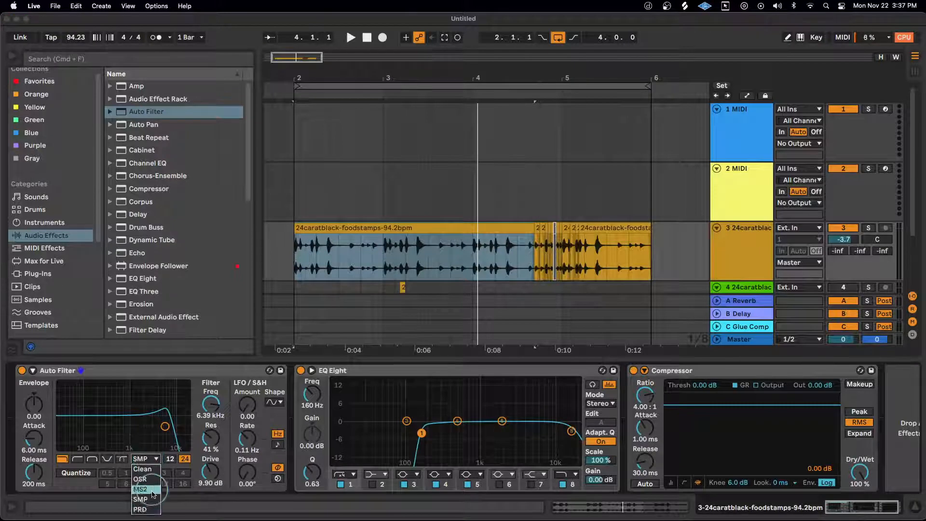
{"action": "left_click", "coordinate": [152, 509]}
{"action": "key", "text": "space"}
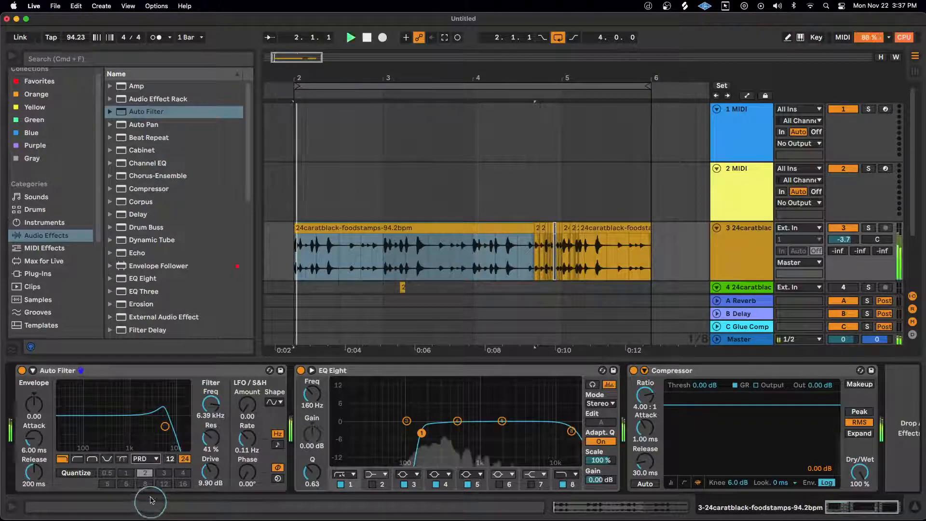
{"action": "mouse_move", "coordinate": [165, 426]}
{"action": "left_mouse_down"}
{"action": "mouse_move", "coordinate": [148, 427]}
{"action": "mouse_move", "coordinate": [163, 429]}
{"action": "left_mouse_up"}
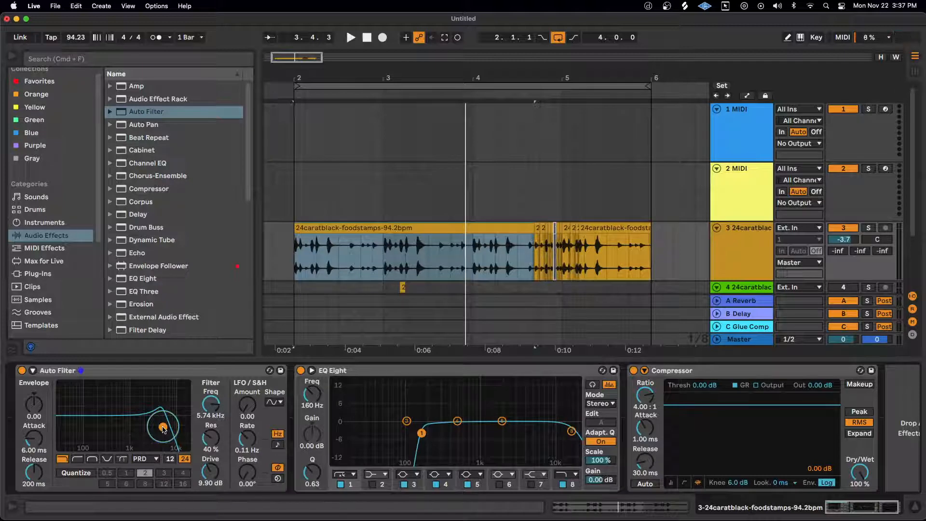
- Load Wavetable onto the second MIDI track and show the circuit options of its first filter
{"action": "left_click", "coordinate": [62, 223]}
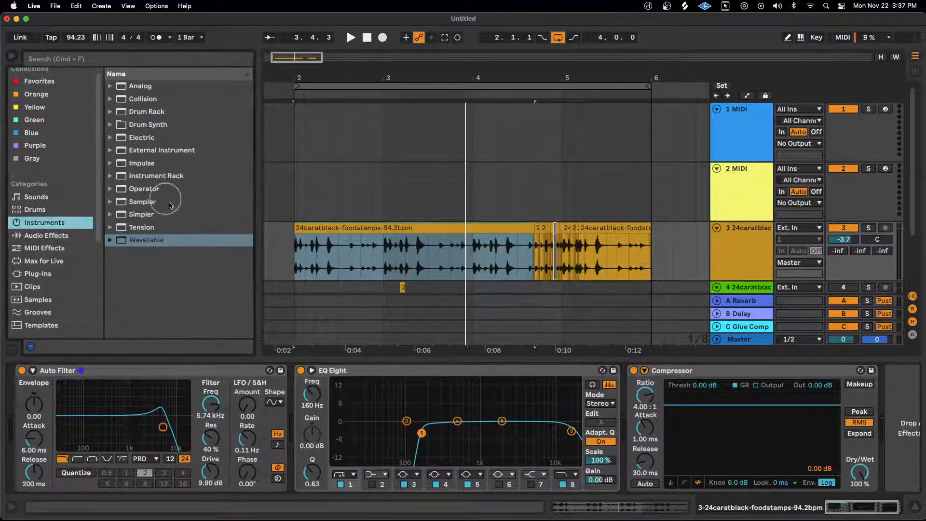
{"action": "left_click_drag", "start_coordinate": [146, 239], "coordinate": [722, 186]}
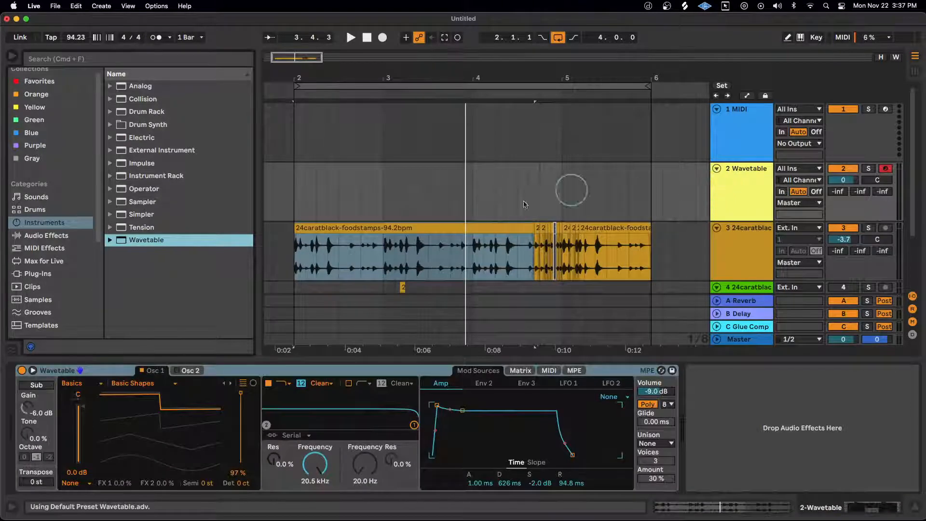
{"action": "left_click", "coordinate": [321, 383]}
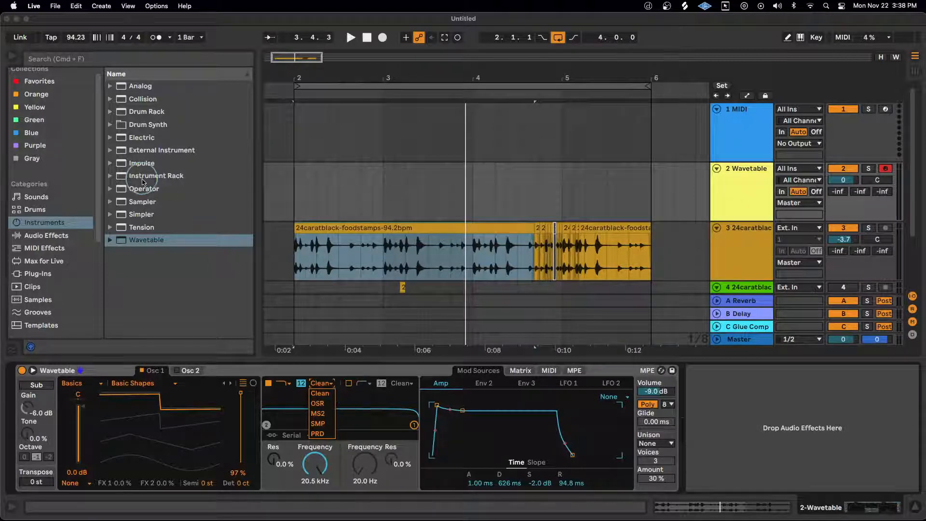
- Replace Wavetable with Sampler and set the circuit to OSR in its filter settings
{"action": "left_click", "coordinate": [145, 208]}
{"action": "left_click_drag", "start_coordinate": [144, 208], "coordinate": [186, 369]}
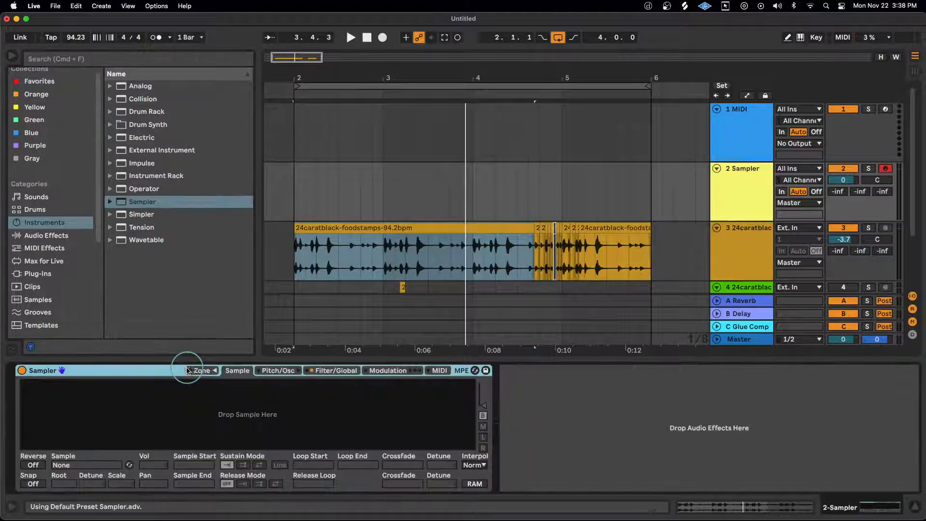
{"action": "left_click", "coordinate": [321, 370]}
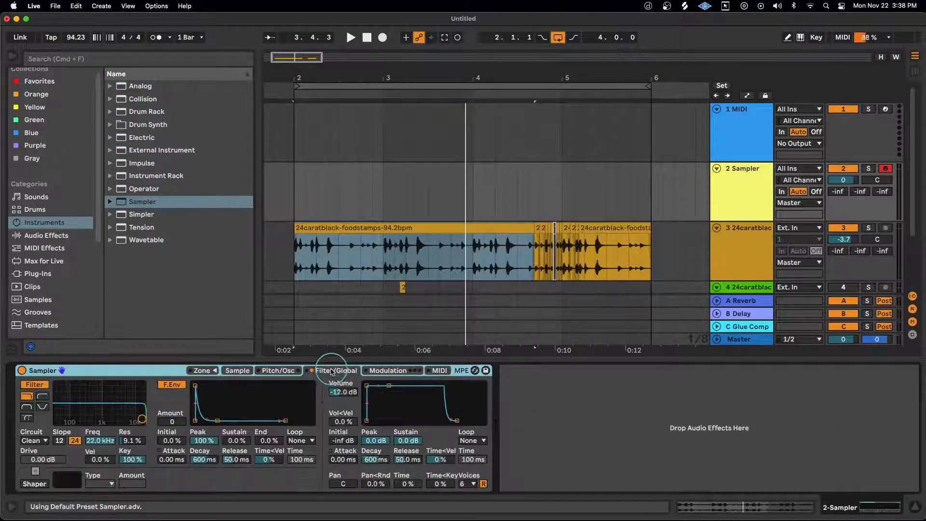
{"action": "left_click", "coordinate": [40, 441]}
{"action": "left_click", "coordinate": [28, 461]}
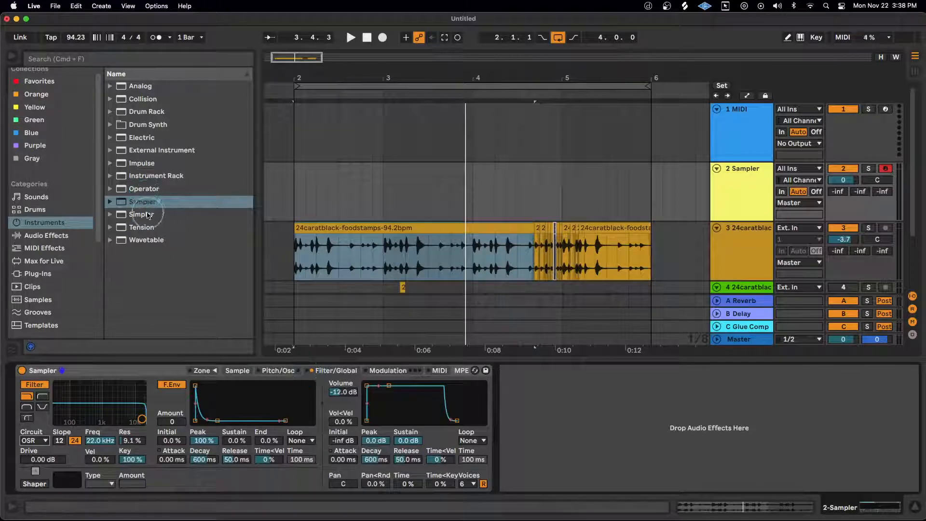
- Replace Sampler with Simpler and show the filter circuit options in its detailed controls
{"action": "left_click_drag", "start_coordinate": [142, 214], "coordinate": [129, 375]}
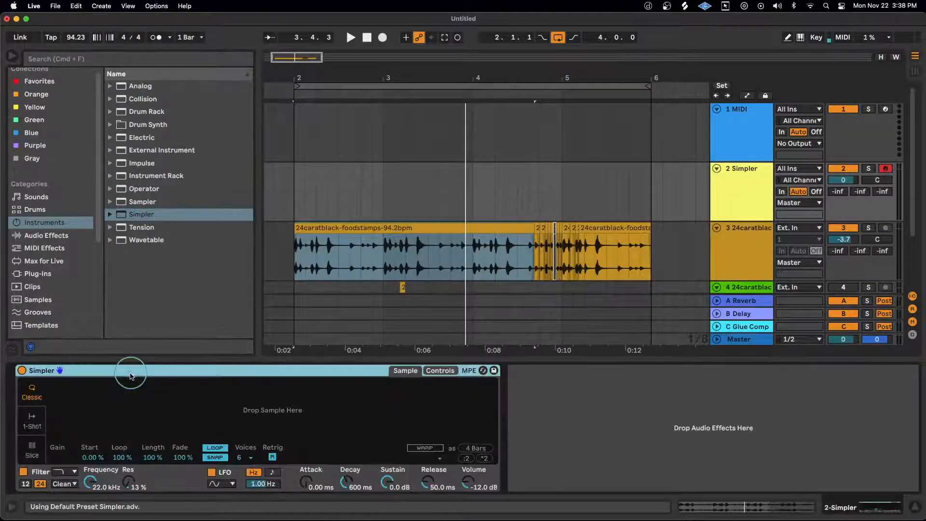
{"action": "left_click", "coordinate": [440, 370]}
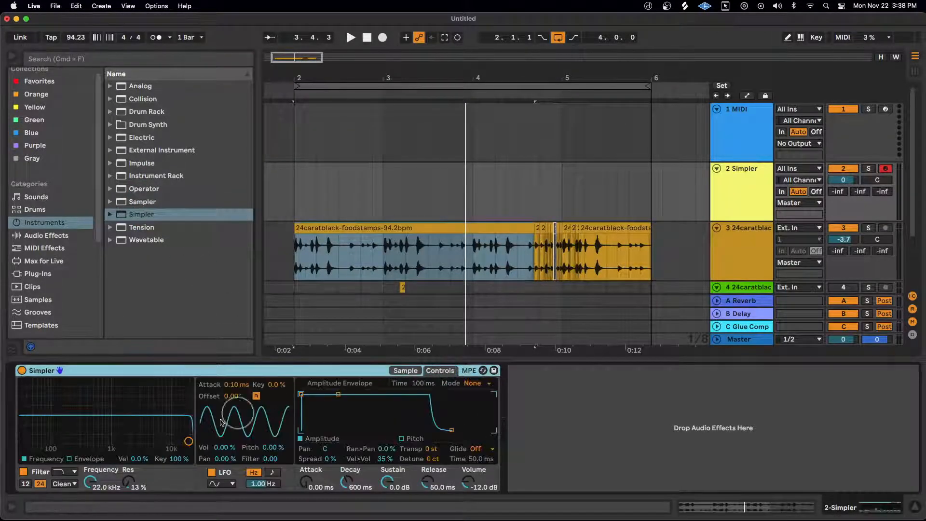
{"action": "left_click", "coordinate": [65, 483]}
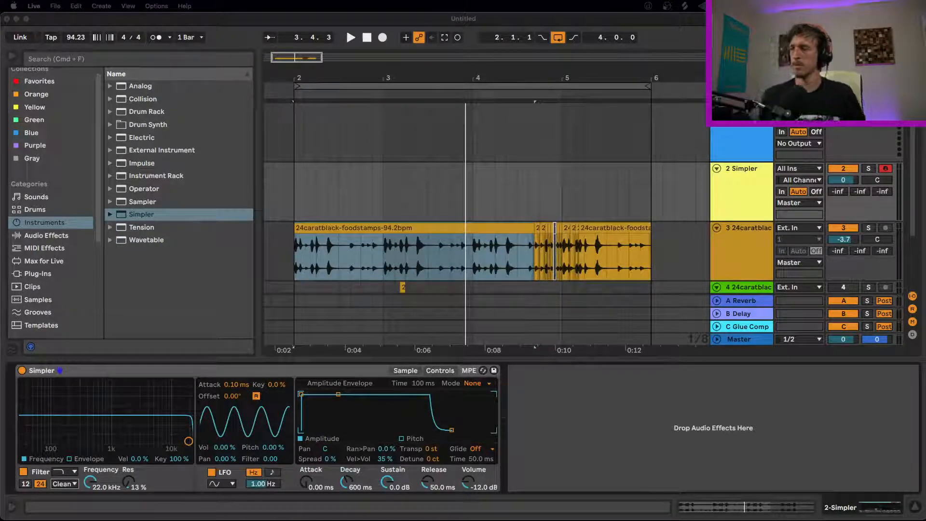
{"action": "left_click", "coordinate": [175, 371]}
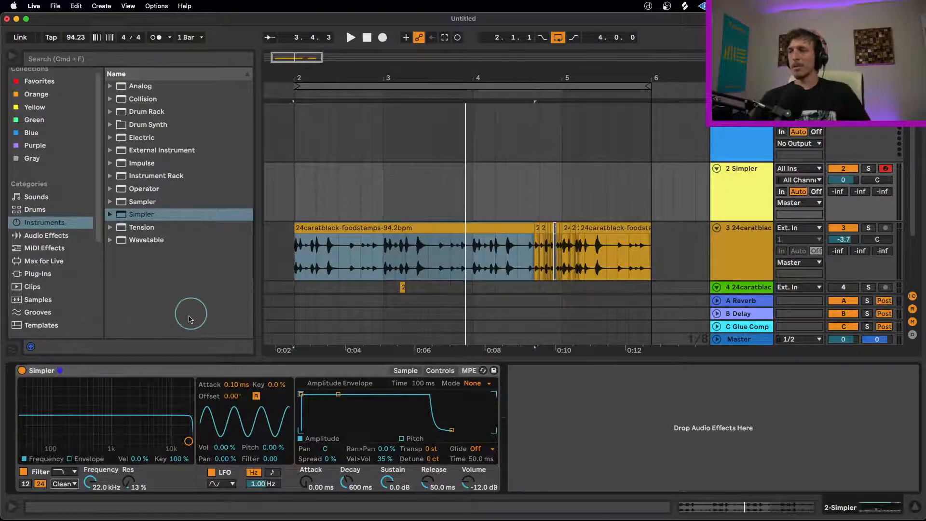
{"action": "left_click", "coordinate": [216, 371]}
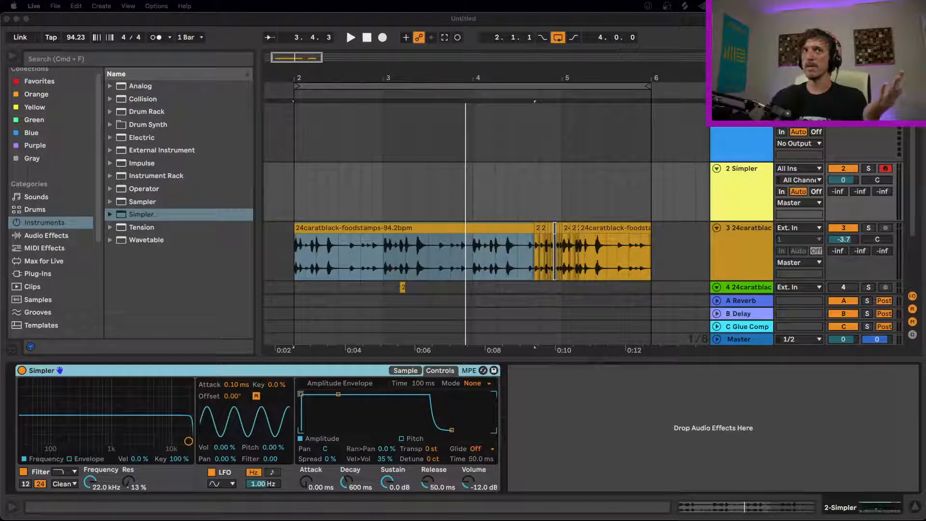
- Set Simpler's filter frequency to 10.0 kHz, and try an LFO pitch amount of 0.22% before resetting it to 0.00%
{"action": "left_click", "coordinate": [91, 482]}
{"action": "left_click_drag", "start_coordinate": [90, 481], "coordinate": [89, 484]}
{"action": "type", "text": "1000"}
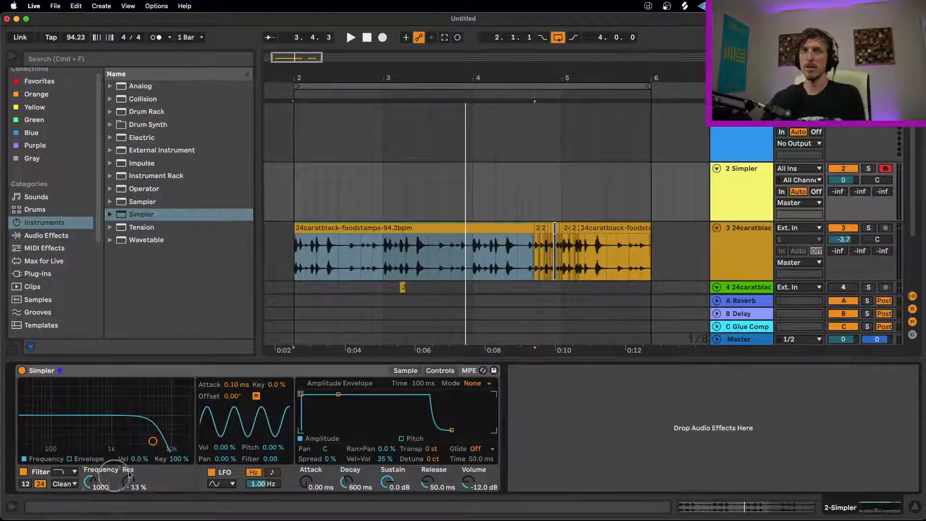
{"action": "type", "text": "0"}
{"action": "key", "text": "Return"}
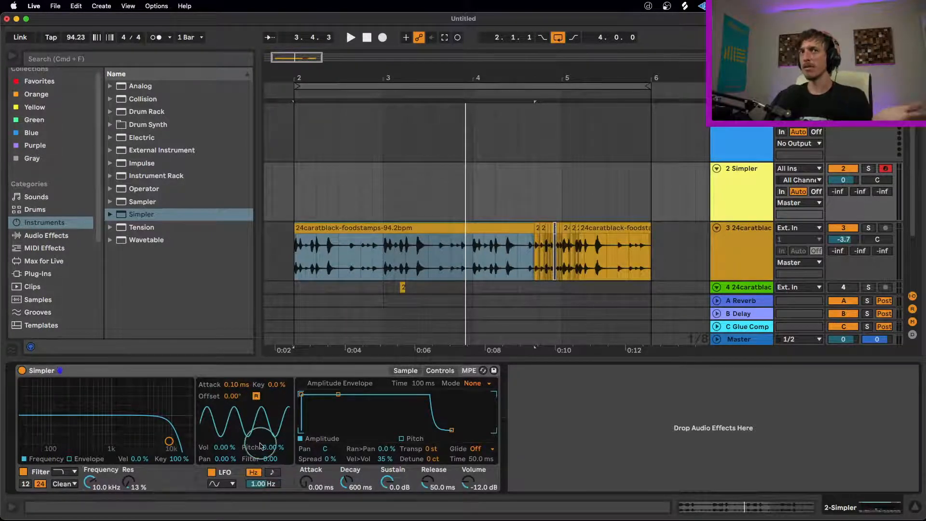
{"action": "left_click_drag", "start_coordinate": [273, 448], "coordinate": [271, 448]}
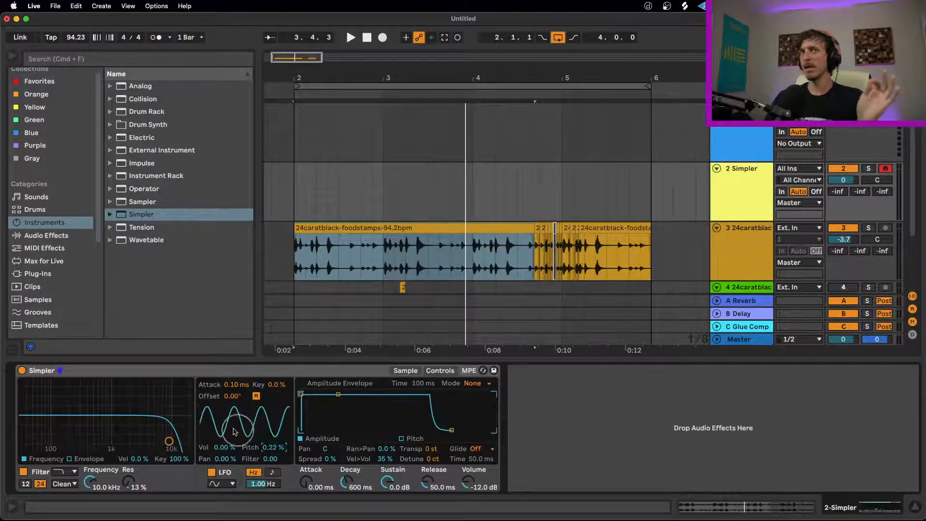
{"action": "double_click", "coordinate": [278, 448]}
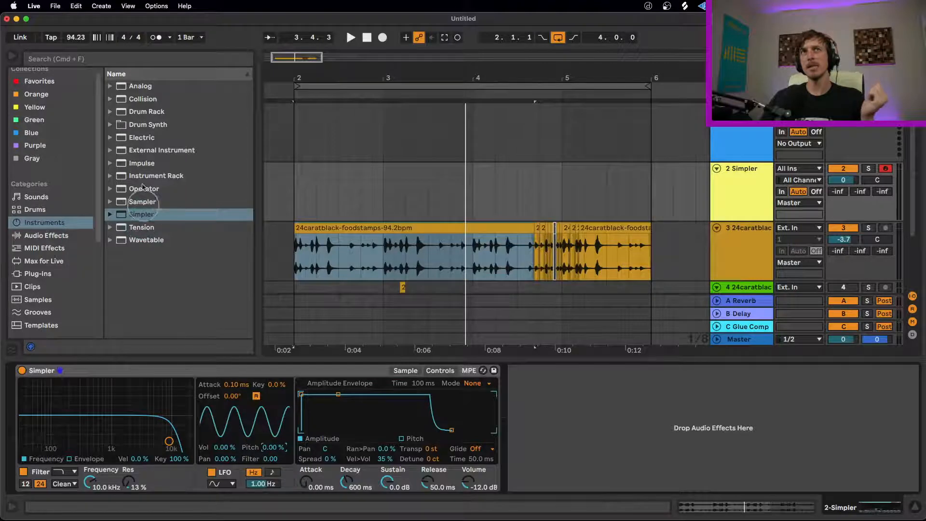
- Replace Simpler with the Analog instrument on the second MIDI track
{"action": "left_click", "coordinate": [140, 85]}
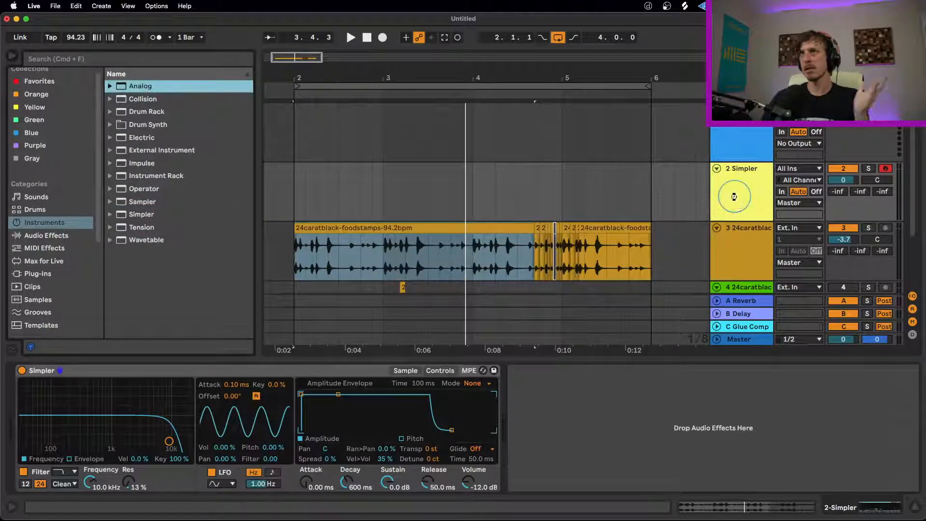
{"action": "left_click_drag", "start_coordinate": [734, 196], "coordinate": [734, 197]}
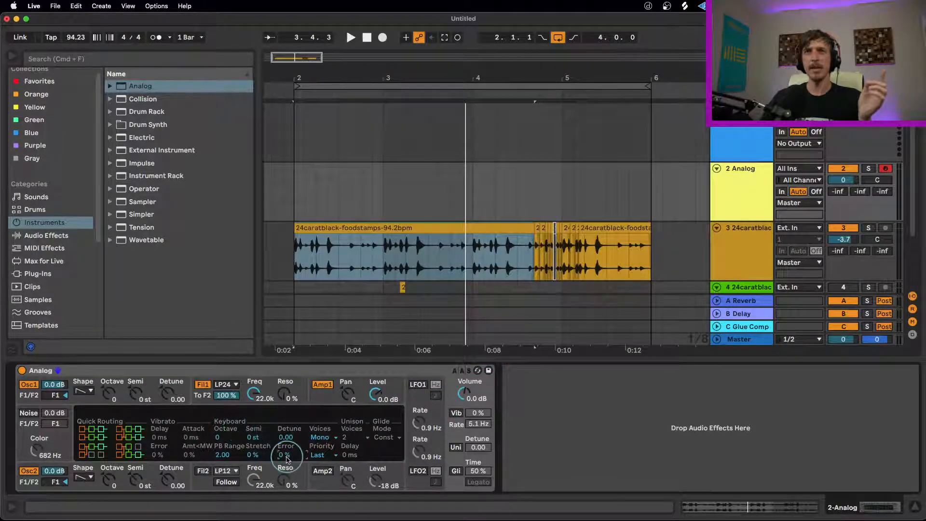
- Try a keyboard tuning error of 7% in Analog and show the help description of that parameter
{"action": "left_click_drag", "start_coordinate": [285, 459], "coordinate": [285, 457]}
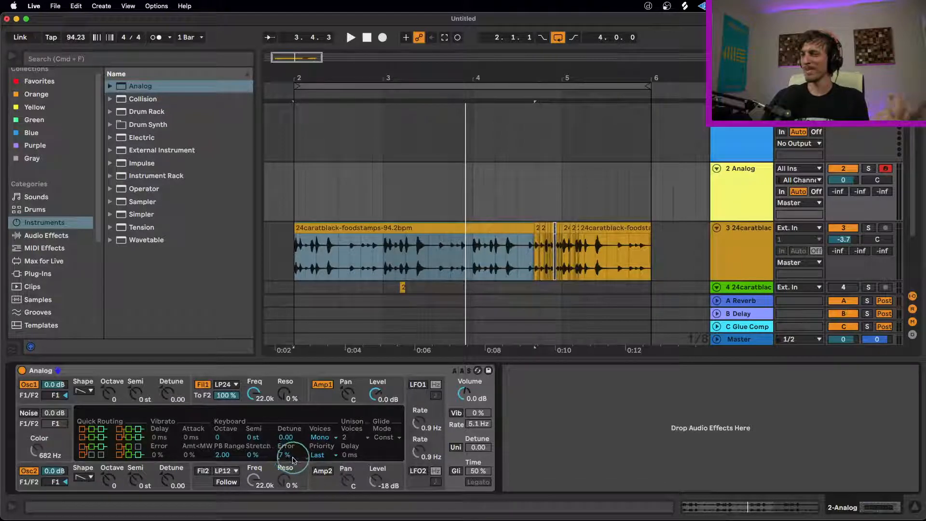
{"action": "left_click", "coordinate": [12, 506]}
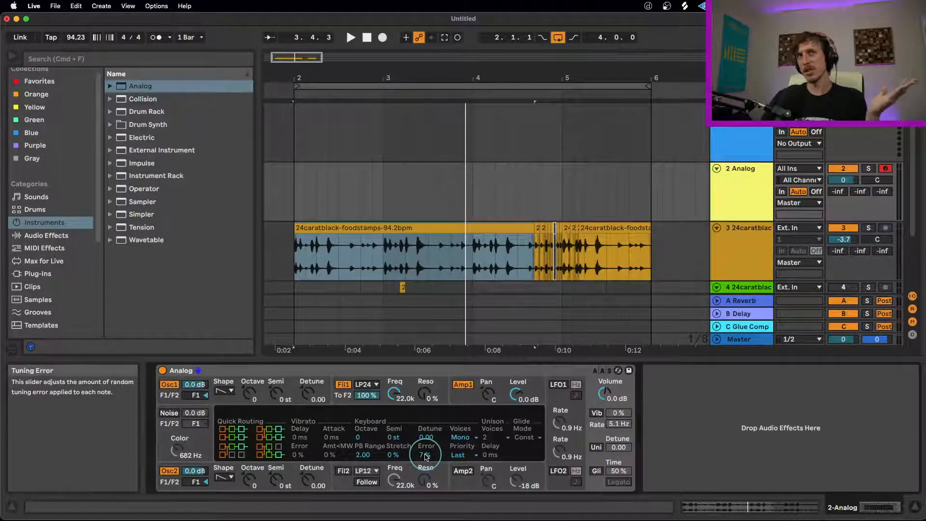
{"action": "left_click", "coordinate": [12, 506]}
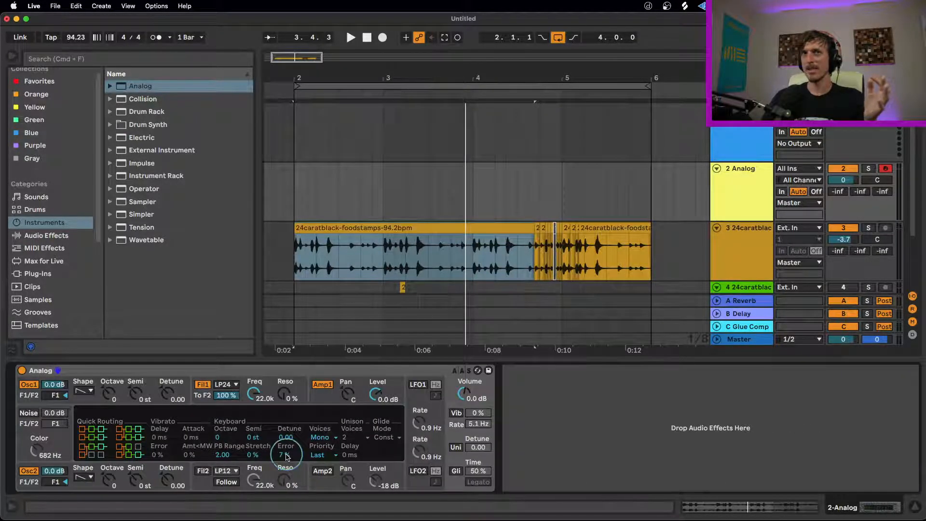
- Try different keyboard tuning error amounts in Analog: 23%, 5% and 10%
{"action": "left_click_drag", "start_coordinate": [286, 457], "coordinate": [286, 449]}
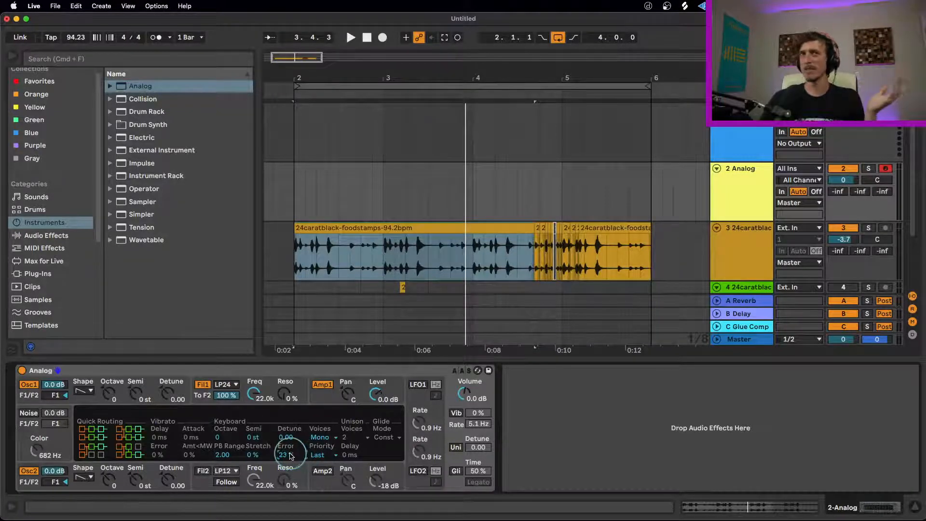
{"action": "left_click_drag", "start_coordinate": [288, 454], "coordinate": [288, 467]}
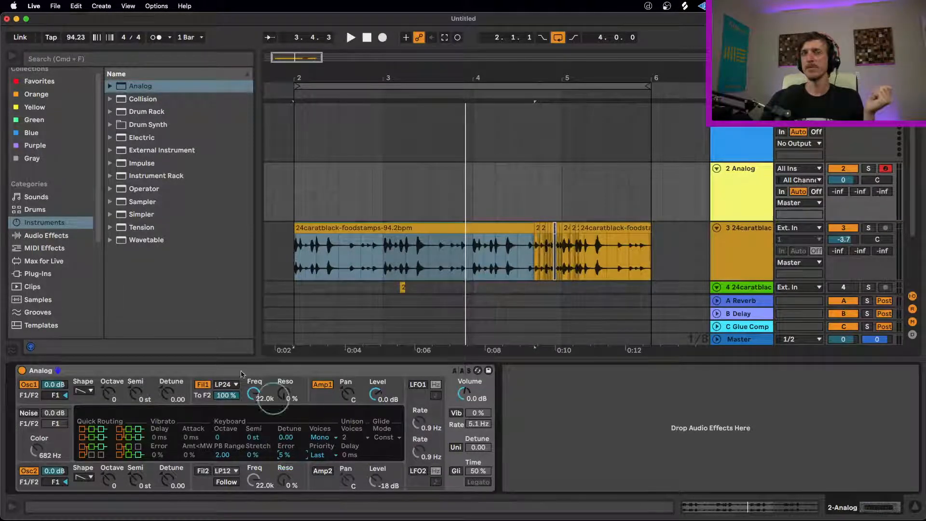
{"action": "left_click", "coordinate": [212, 369]}
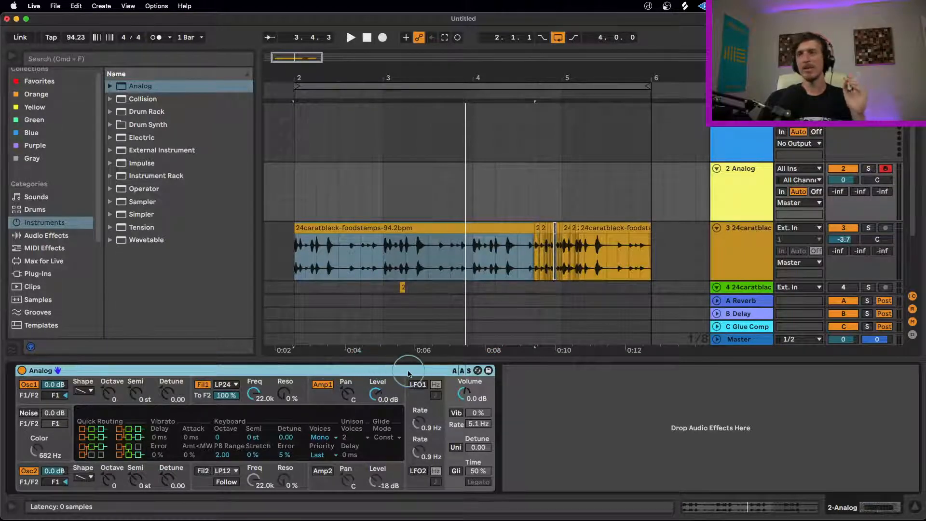
{"action": "left_click", "coordinate": [285, 455]}
{"action": "left_click_drag", "start_coordinate": [285, 454], "coordinate": [286, 458]}
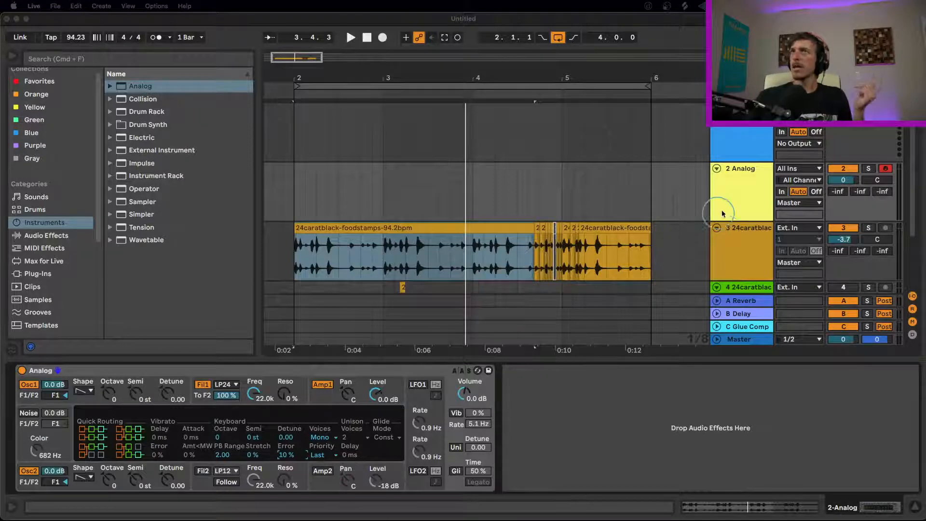
- Delete the Analog instrument from the second MIDI track
{"action": "left_click", "coordinate": [738, 201]}
{"action": "left_click", "coordinate": [283, 370]}
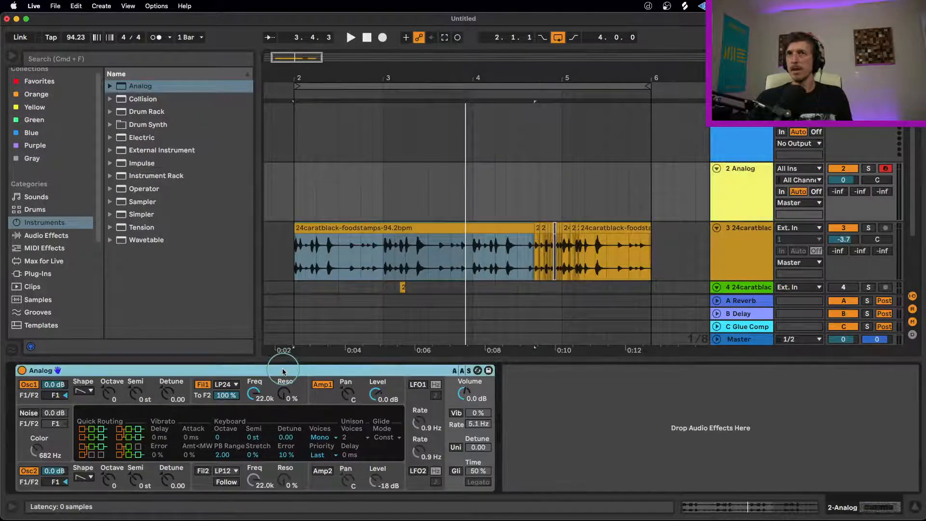
{"action": "key", "text": "Delete"}
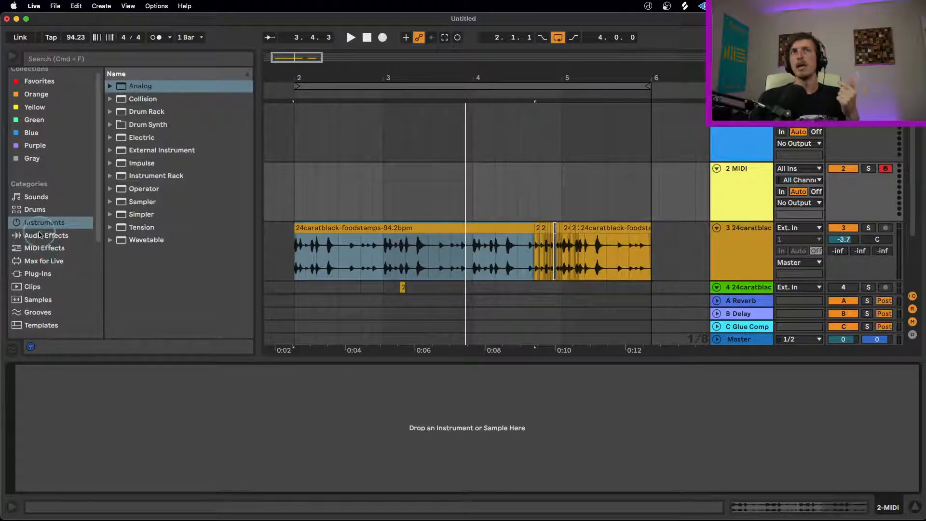
- Load 6-Drop_Kick.wav from the Purple collection's Kicks folder into Simpler on the second MIDI track and set playback to 1-Shot mode
{"action": "left_click", "coordinate": [34, 145]}
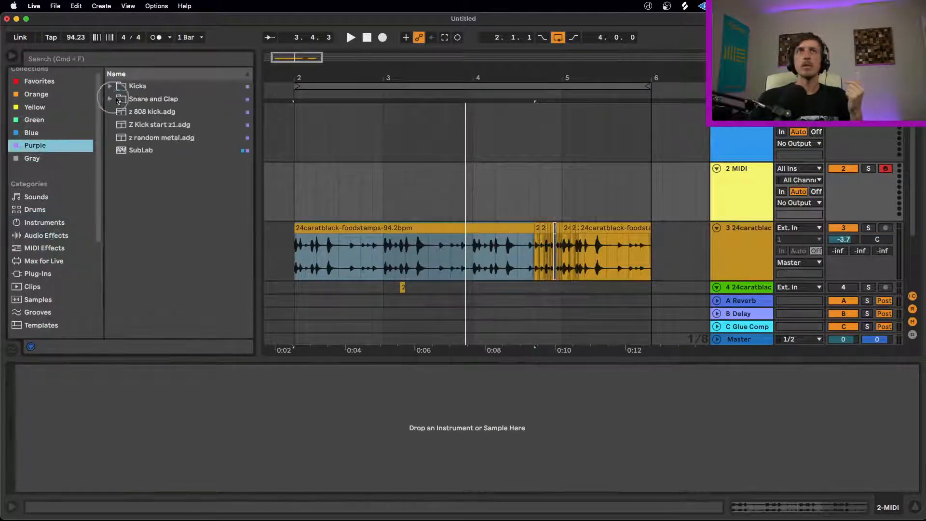
{"action": "left_click", "coordinate": [111, 86]}
{"action": "left_click", "coordinate": [164, 124]}
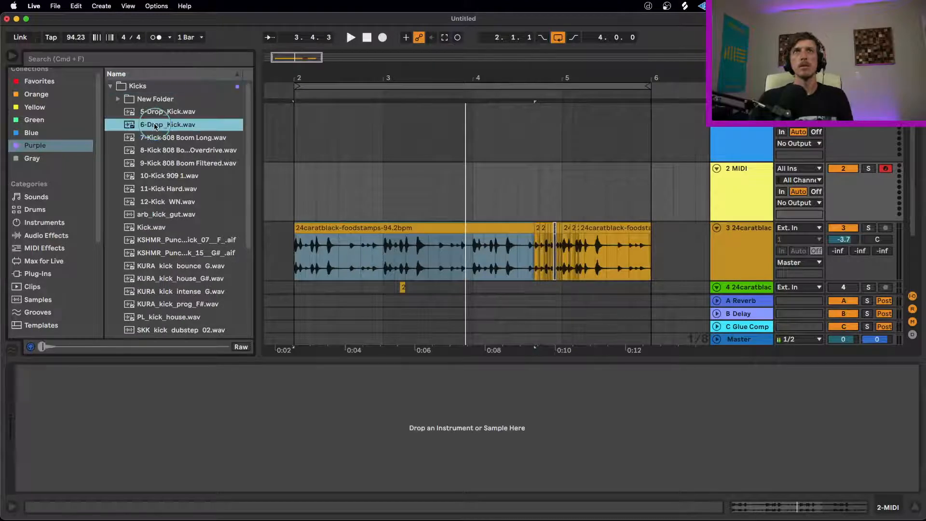
{"action": "mouse_move", "coordinate": [183, 124]}
{"action": "left_mouse_down"}
{"action": "mouse_move", "coordinate": [524, 164]}
{"action": "mouse_move", "coordinate": [723, 200]}
{"action": "left_mouse_up"}
{"action": "left_click_drag", "start_coordinate": [174, 126], "coordinate": [749, 201]}
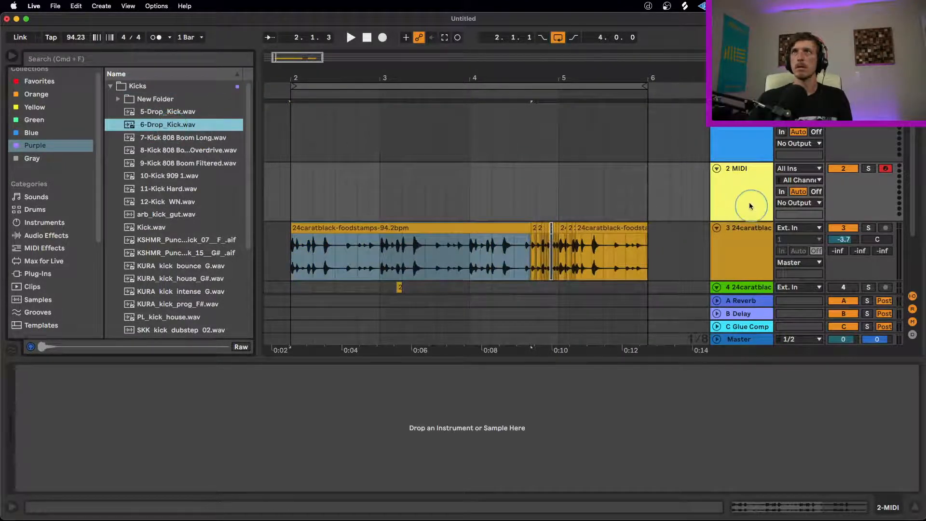
{"action": "left_click_drag", "start_coordinate": [166, 125], "coordinate": [140, 398]}
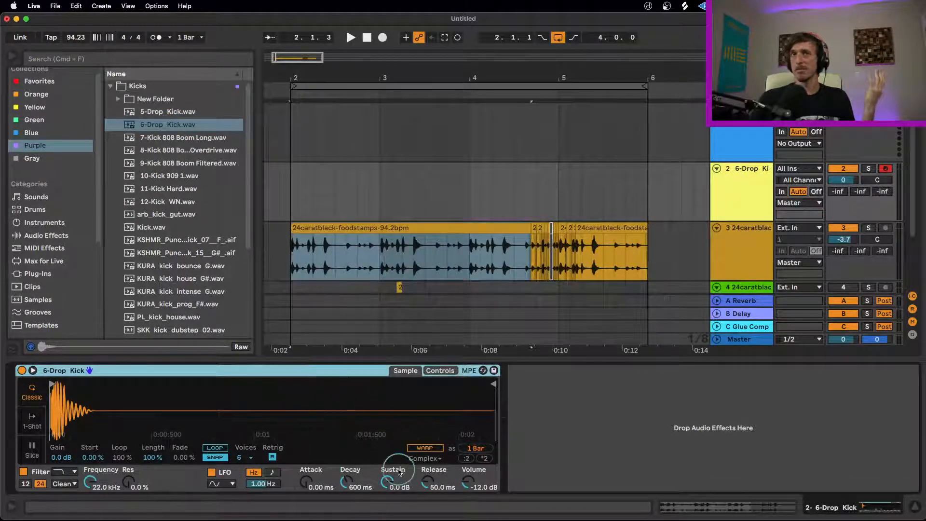
{"action": "left_click", "coordinate": [32, 421]}
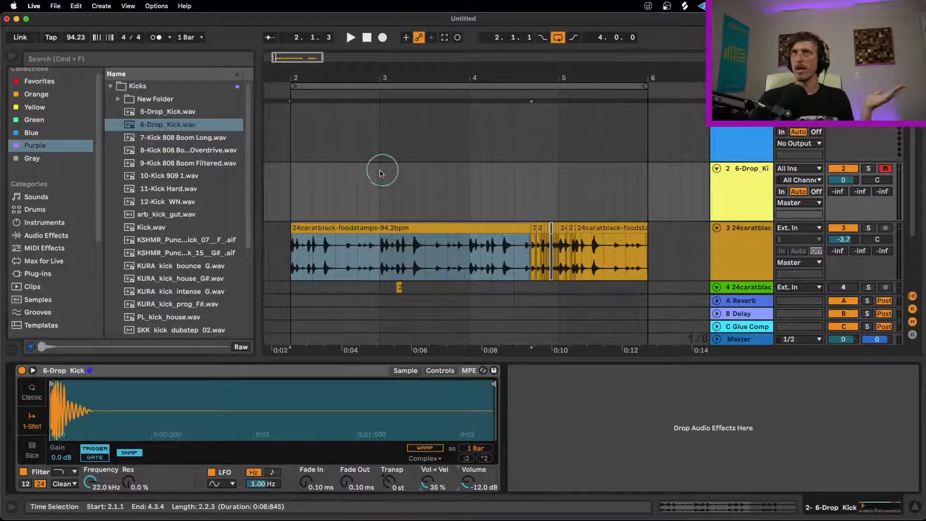
- Create a one-bar MIDI clip at bar 2 on the kick track with a C3 note on each of the four beats
{"action": "left_click_drag", "start_coordinate": [299, 181], "coordinate": [377, 173]}
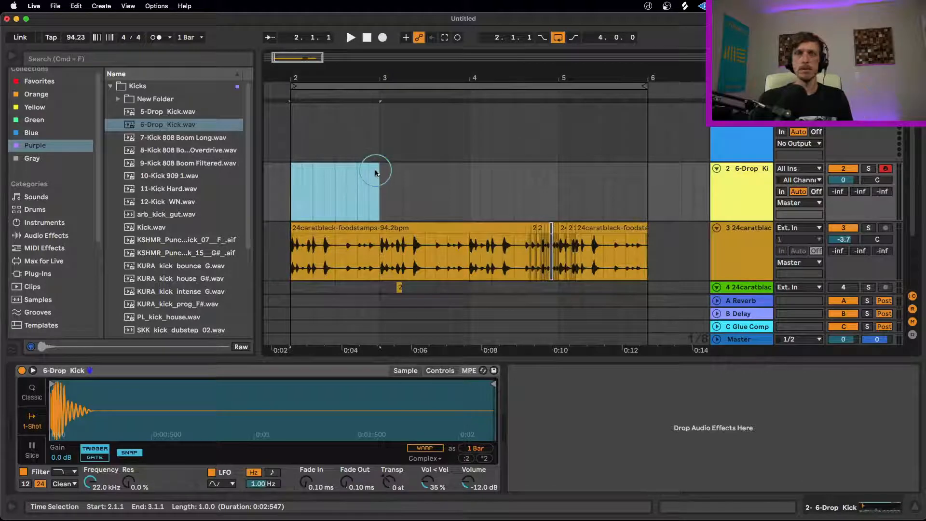
{"action": "key", "text": "super+shift+m"}
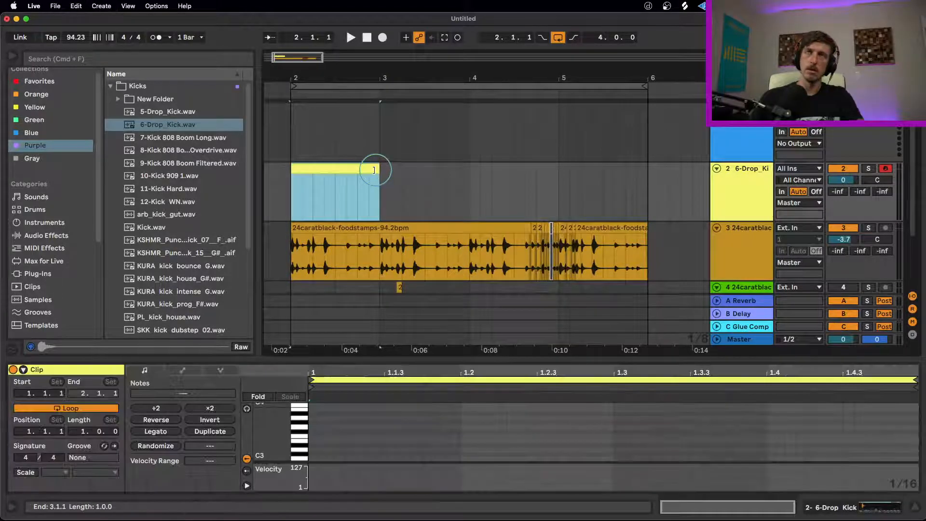
{"action": "left_click", "coordinate": [331, 458]}
{"action": "double_click", "coordinate": [331, 459]}
{"action": "left_click_drag", "start_coordinate": [461, 438], "coordinate": [322, 470]}
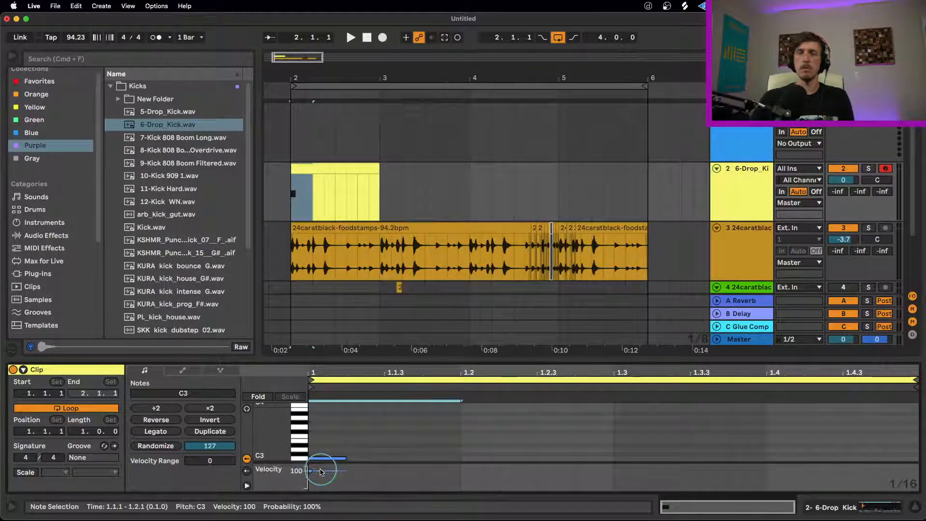
{"action": "key", "text": "super+d"}
{"action": "key", "text": "super+d"}
{"action": "key", "text": "super+d"}
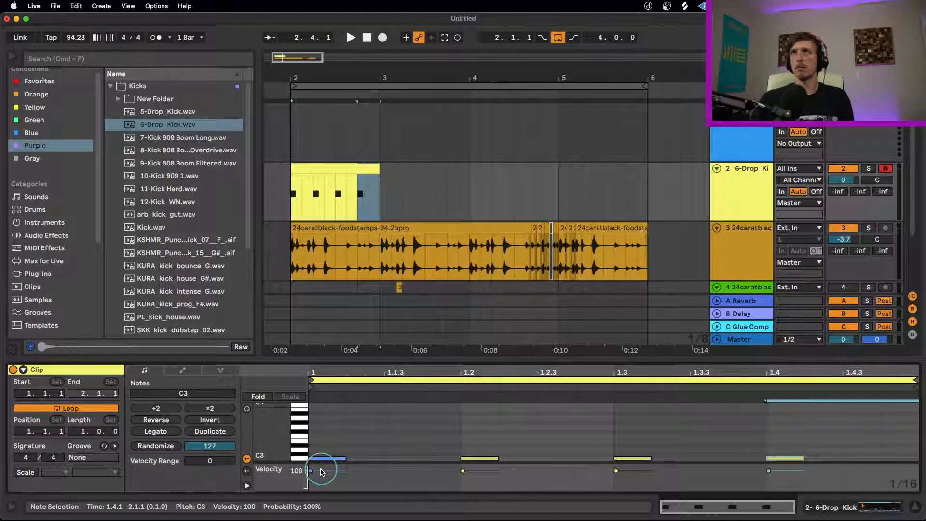
- Lower the velocities of the first three kick notes by different amounts, setting the third note to 85
{"action": "left_click", "coordinate": [385, 436]}
{"action": "left_click_drag", "start_coordinate": [310, 471], "coordinate": [311, 479]}
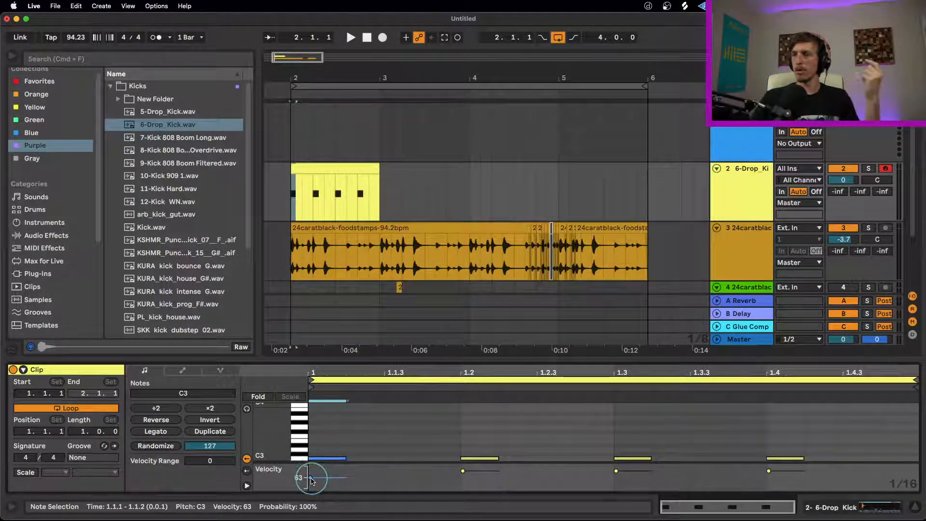
{"action": "left_click", "coordinate": [462, 471]}
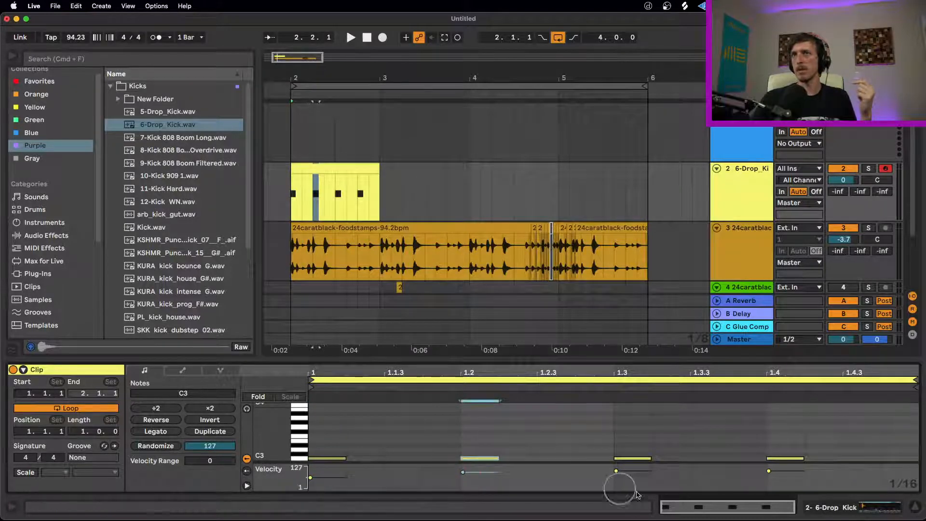
{"action": "left_click_drag", "start_coordinate": [616, 471], "coordinate": [616, 473]}
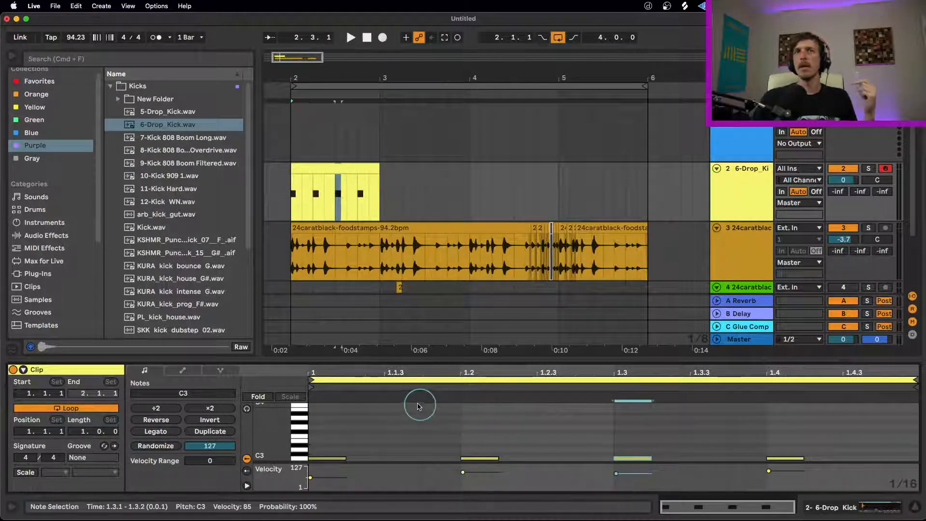
- Enlarge the note editor and give the kick clip's notes a velocity range of +30
{"action": "left_click", "coordinate": [437, 430]}
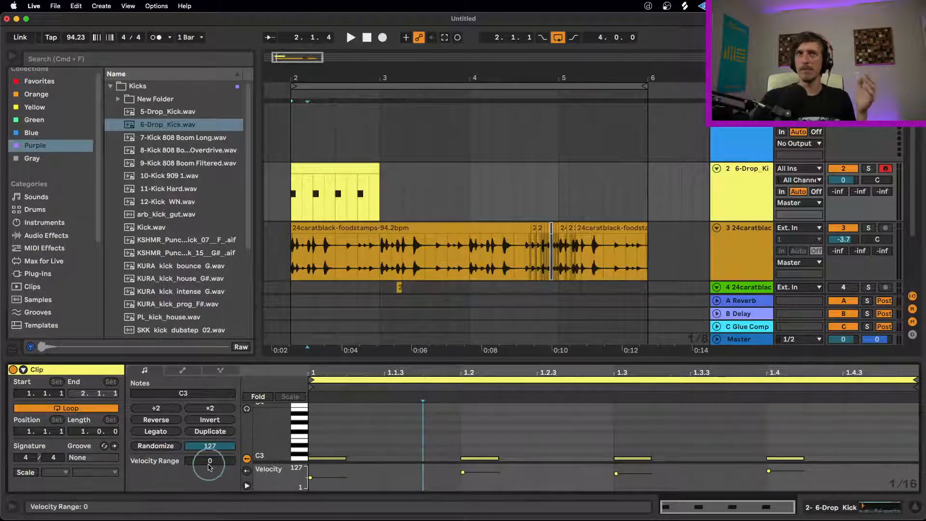
{"action": "left_click_drag", "start_coordinate": [210, 466], "coordinate": [207, 463]}
{"action": "left_click_drag", "start_coordinate": [296, 356], "coordinate": [285, 260]}
{"action": "left_click_drag", "start_coordinate": [212, 371], "coordinate": [216, 371]}
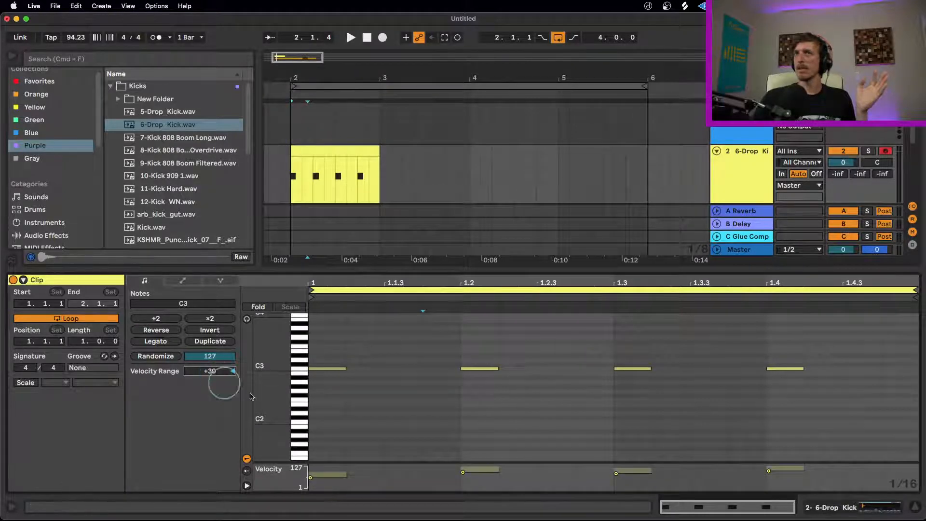
- Lower the second kick note's velocity to 77 and set its velocity range to +40
{"action": "left_click", "coordinate": [310, 477]}
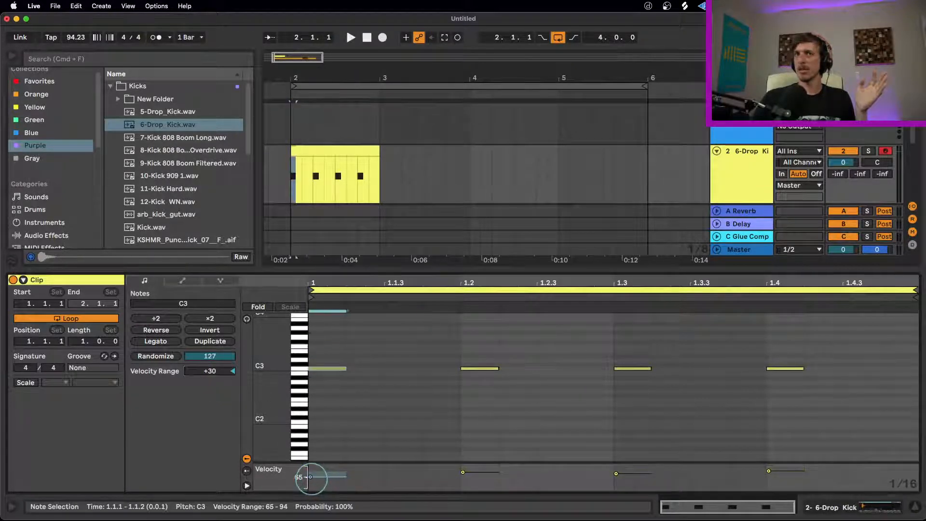
{"action": "left_click", "coordinate": [463, 472]}
{"action": "left_click_drag", "start_coordinate": [465, 473], "coordinate": [483, 467]}
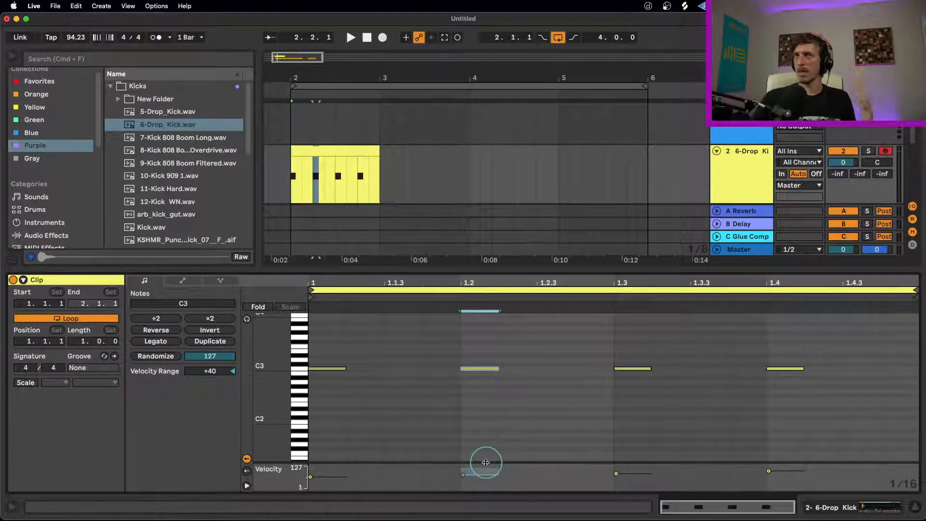
- Convert the kick track's Simpler to Sampler and show its MIDI modulation assignments
{"action": "left_click", "coordinate": [738, 172]}
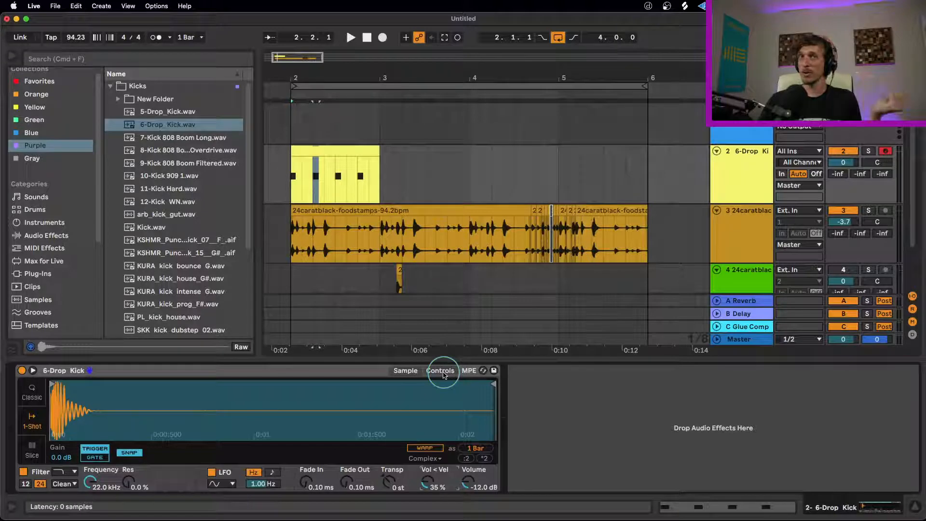
{"action": "right_click", "coordinate": [354, 375]}
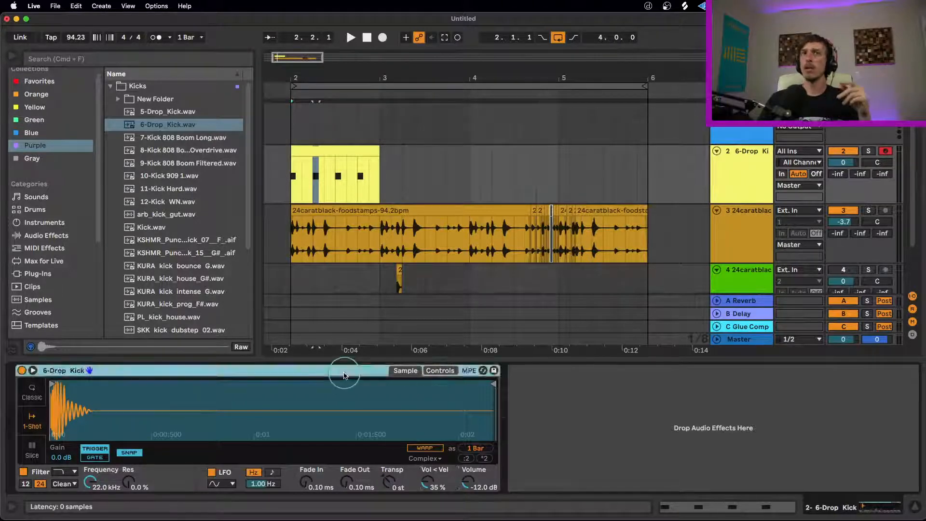
{"action": "left_click", "coordinate": [363, 369]}
{"action": "left_click", "coordinate": [438, 370]}
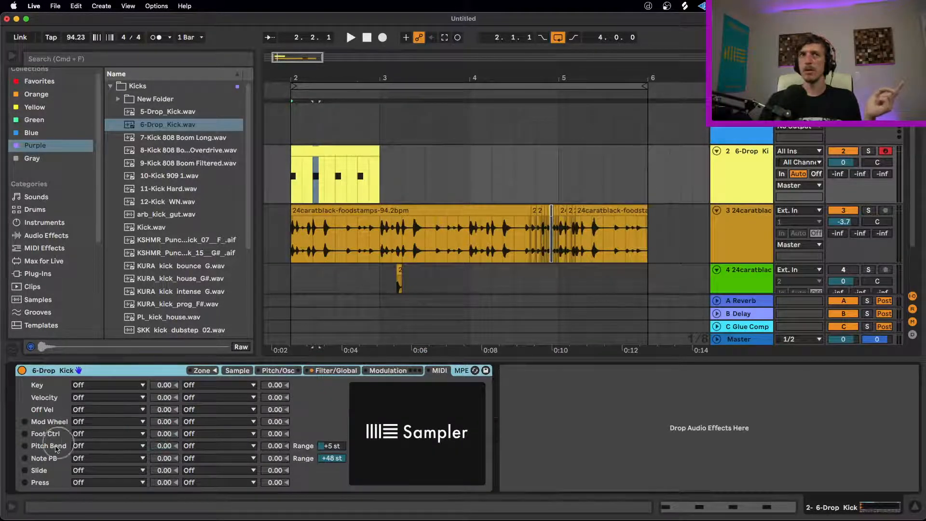
- Assign Sampler's velocity modulation to Filter Freq with an amount of 11.44
{"action": "left_click", "coordinate": [108, 399]}
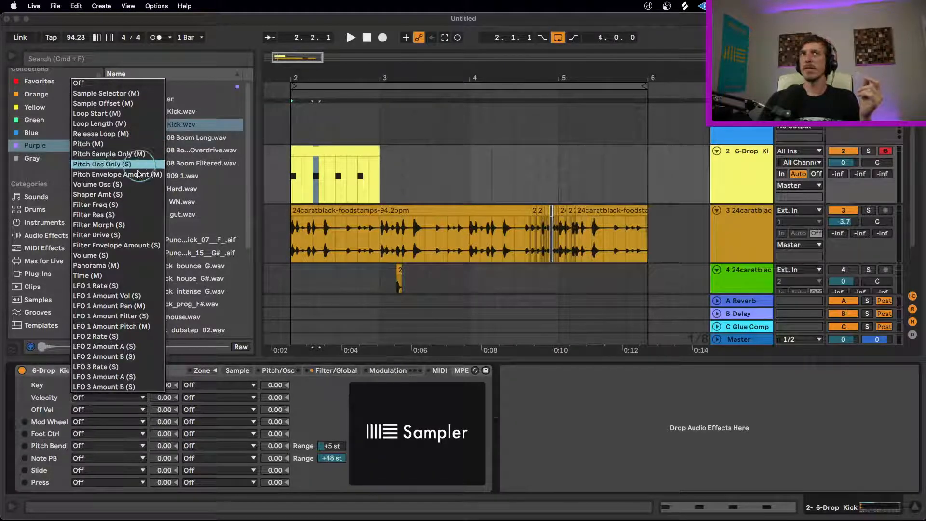
{"action": "left_click", "coordinate": [129, 205]}
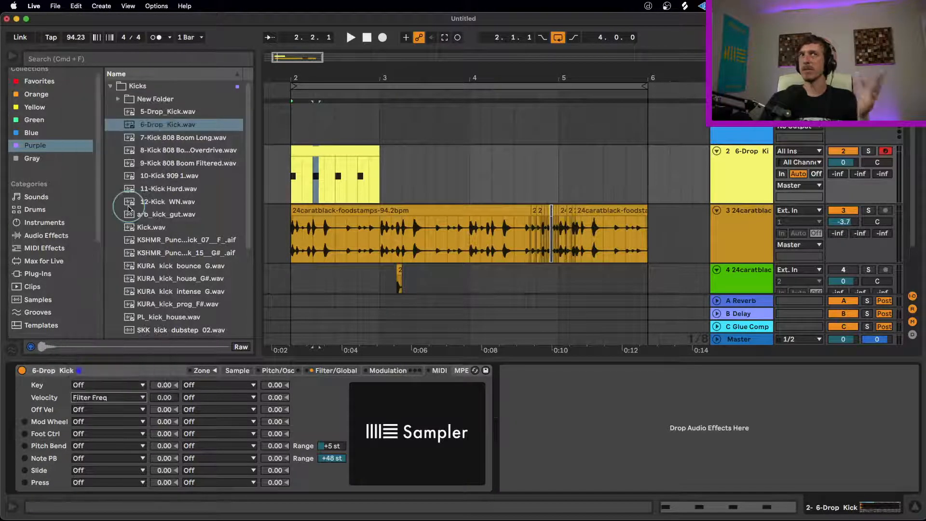
{"action": "mouse_move", "coordinate": [169, 396]}
{"action": "left_mouse_down"}
{"action": "mouse_move", "coordinate": [183, 399]}
{"action": "mouse_move", "coordinate": [163, 400]}
{"action": "left_mouse_up"}
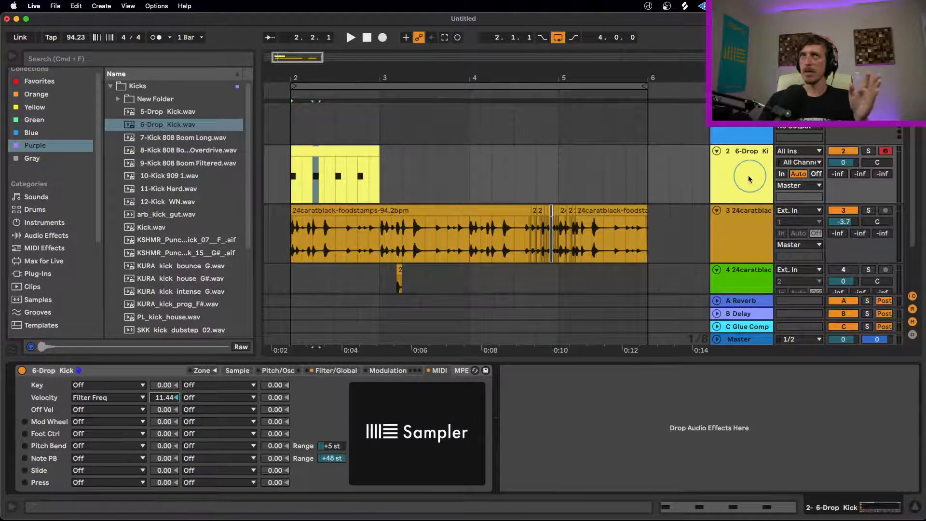
- Reopen the kick clip's notes and set the third note's velocity range to +31
{"action": "double_click", "coordinate": [369, 177]}
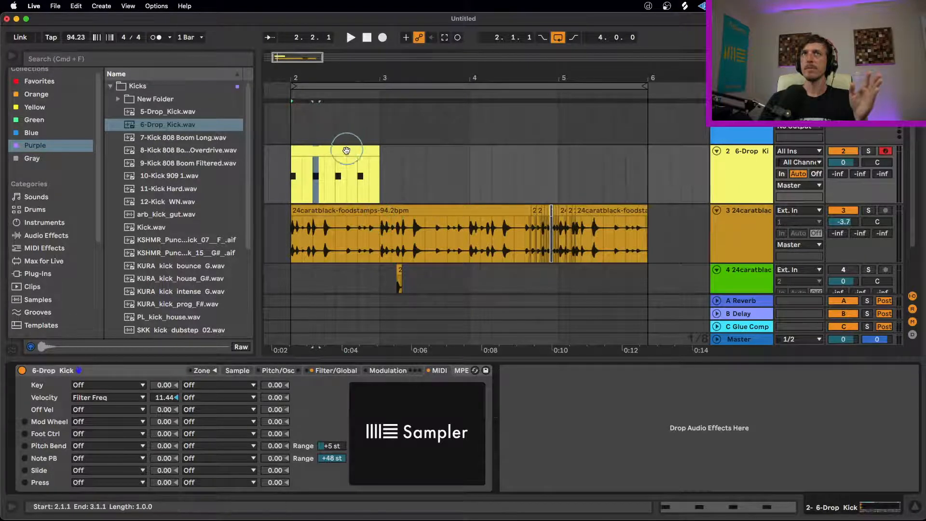
{"action": "left_click", "coordinate": [418, 401]}
{"action": "left_click", "coordinate": [477, 475]}
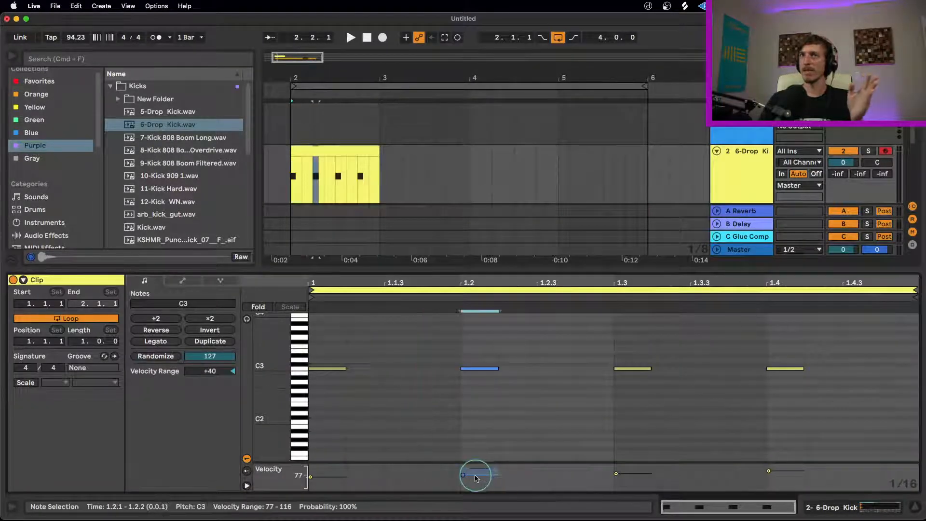
{"action": "left_click", "coordinate": [616, 473]}
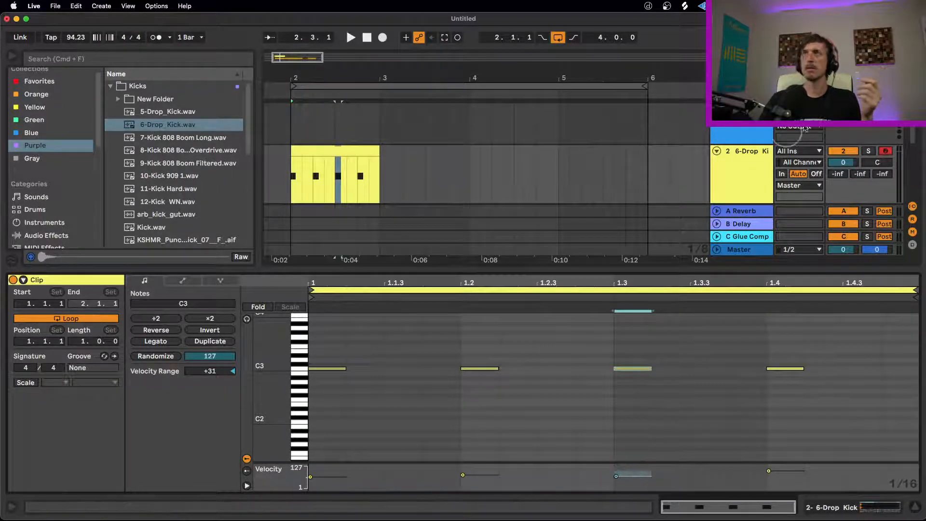
- Return to the kick track's devices and select the Sampler
{"action": "left_click", "coordinate": [748, 163]}
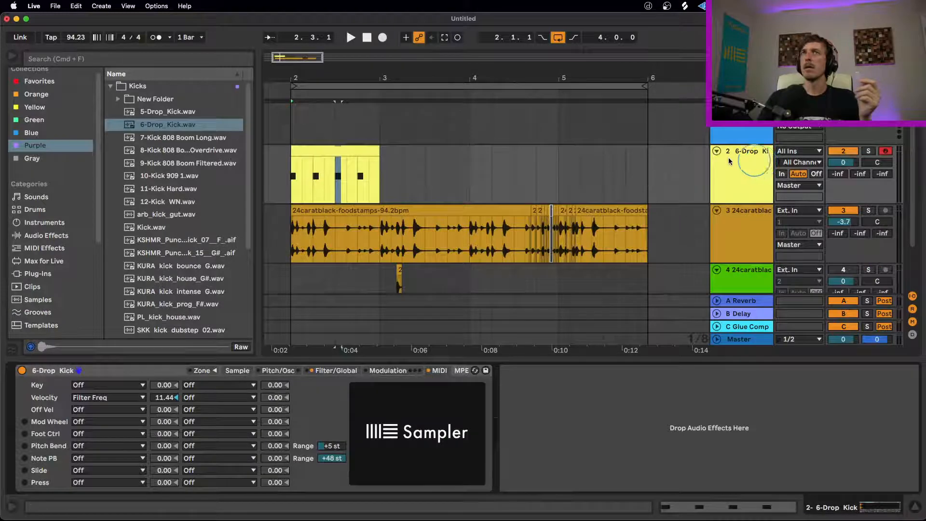
{"action": "left_click", "coordinate": [105, 373]}
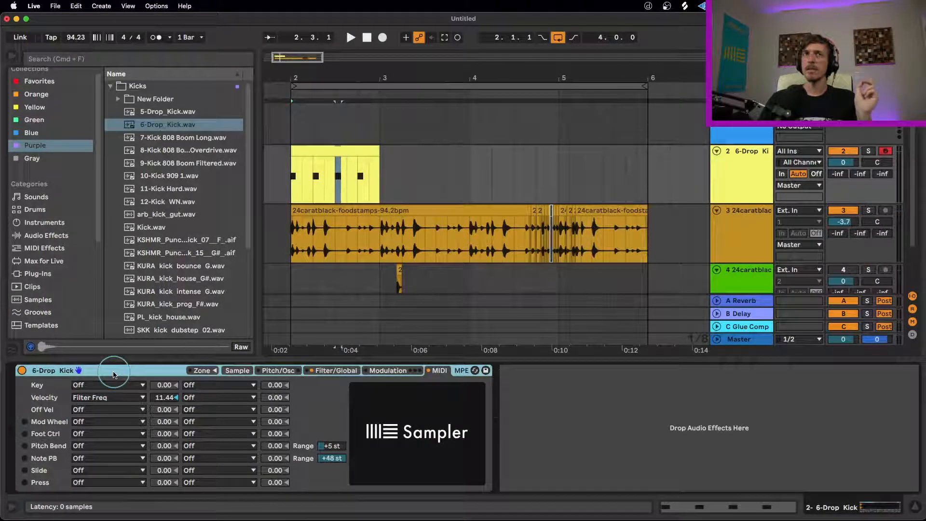
- Undo the recent Sampler edits and conversion until the 6-Drop_Kick track is back on Simpler
{"action": "key", "text": "super+z"}
{"action": "key", "text": "super+z"}
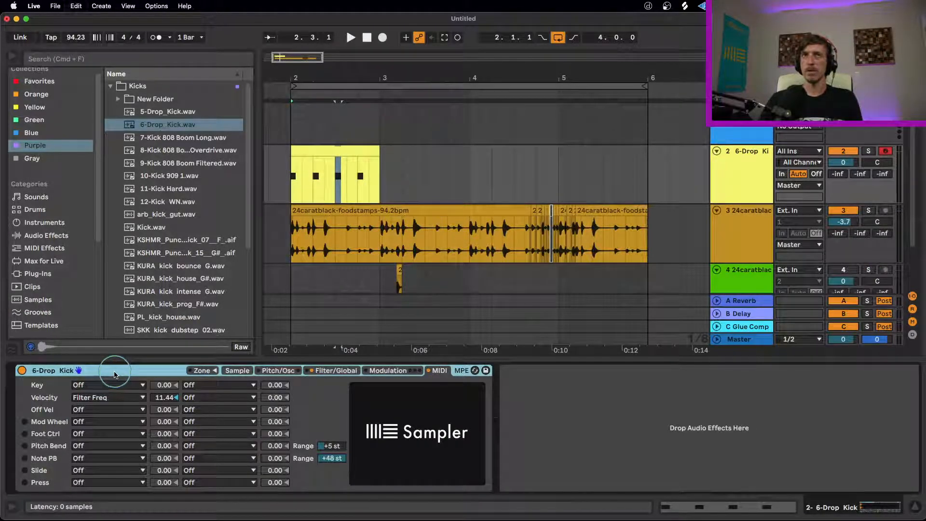
{"action": "key", "text": "super+z"}
{"action": "key", "text": "super+z"}
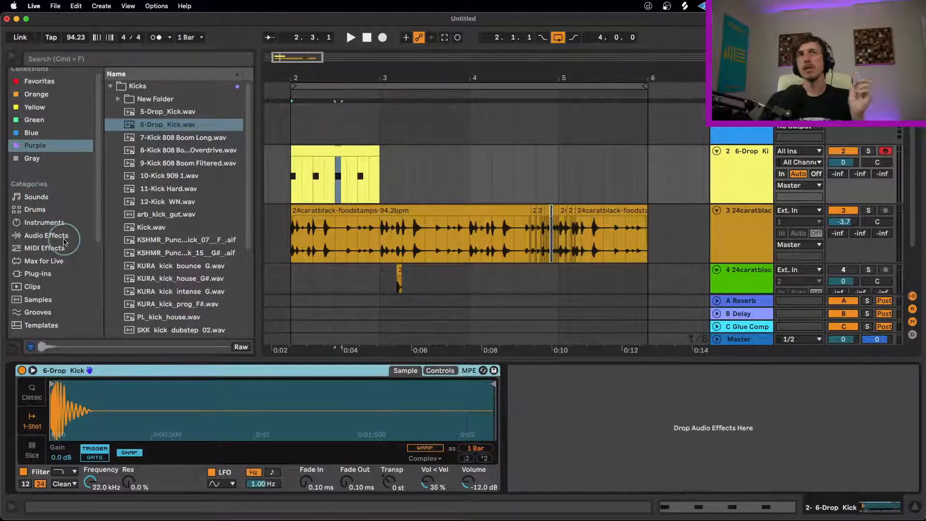
- Add the Expression Control MIDI effect in front of the 6-Drop_Kick Simpler
{"action": "left_click", "coordinate": [46, 235]}
{"action": "left_click", "coordinate": [45, 247]}
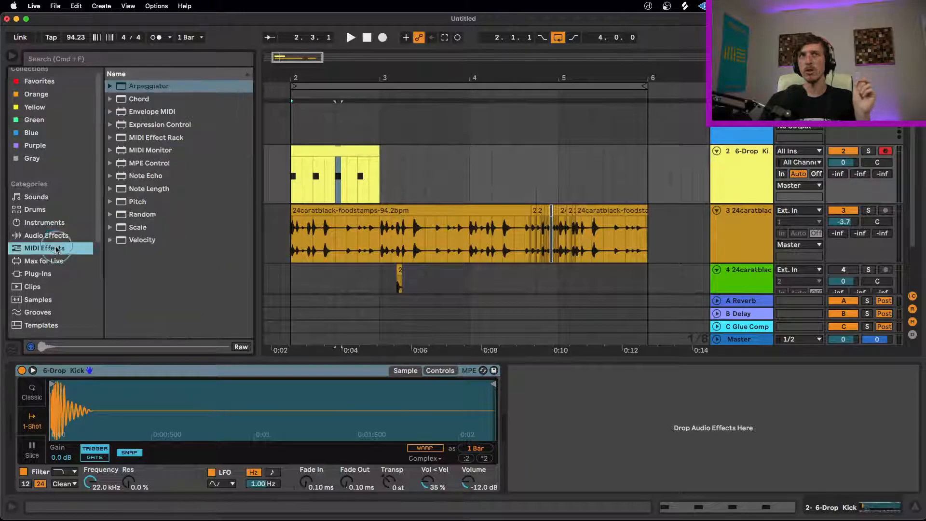
{"action": "left_click", "coordinate": [161, 125]}
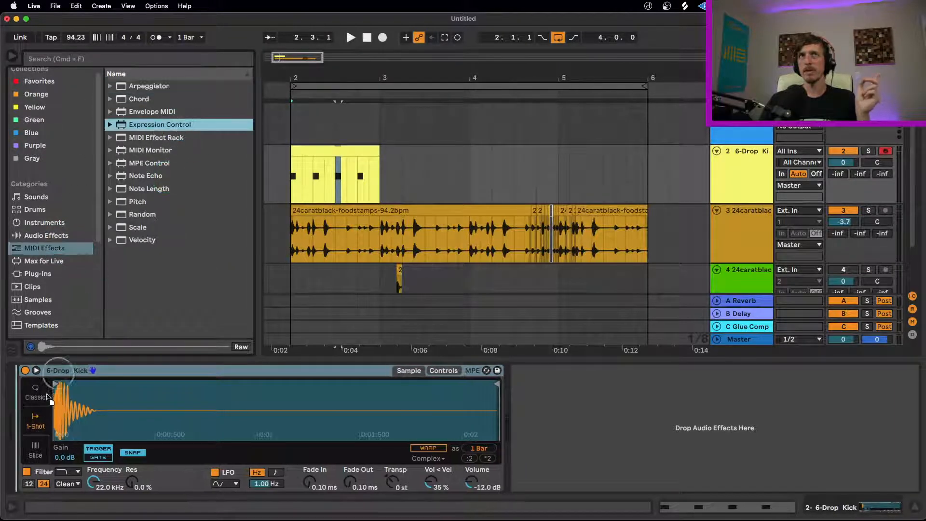
{"action": "left_click_drag", "start_coordinate": [17, 425], "coordinate": [19, 425]}
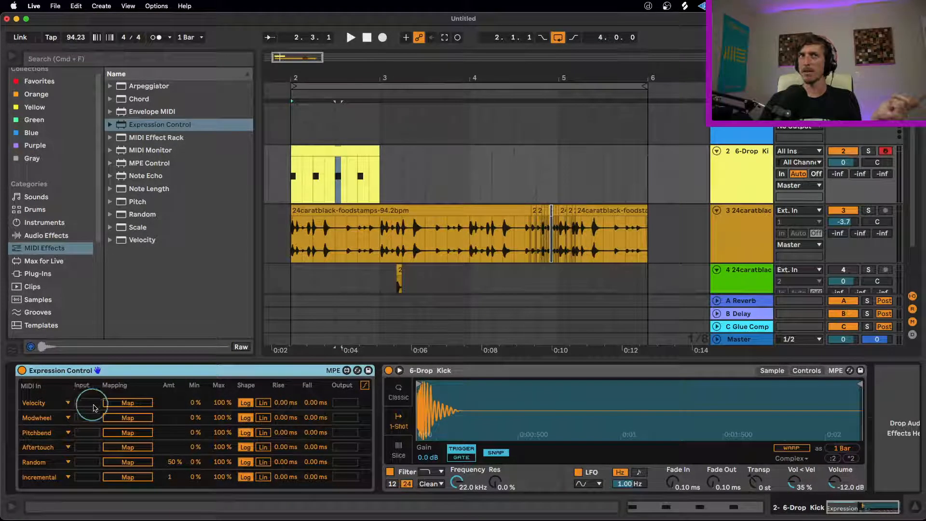
- Map Expression Control's velocity input to Simpler's filter frequency with a range of 64% to 81%
{"action": "left_click", "coordinate": [128, 403]}
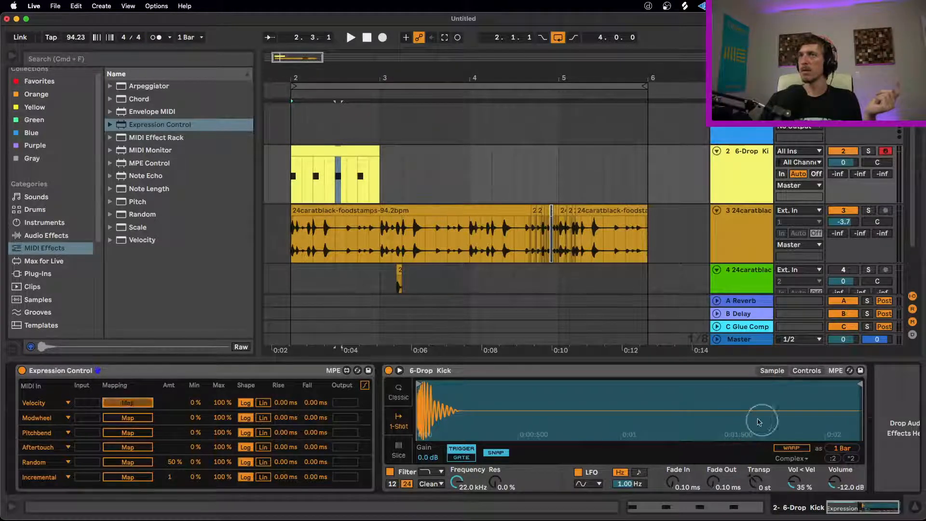
{"action": "left_click", "coordinate": [806, 370]}
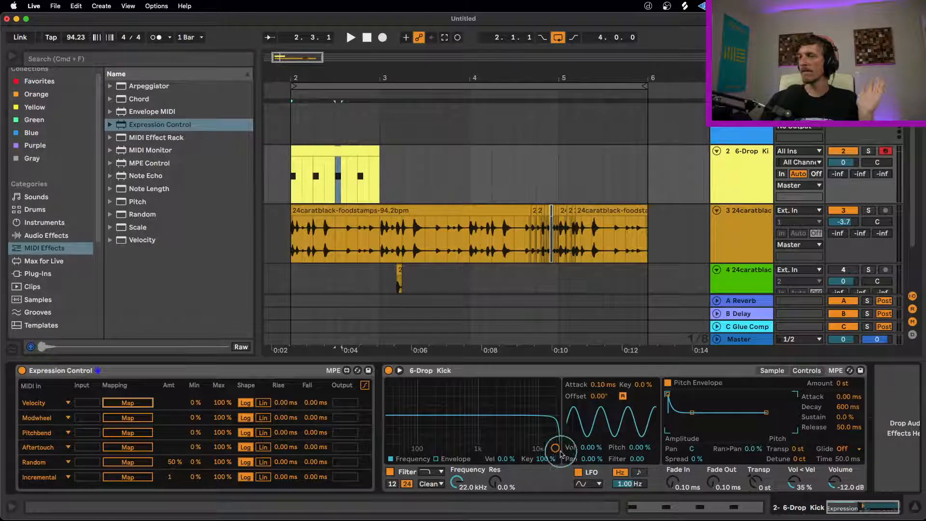
{"action": "left_click", "coordinate": [128, 404]}
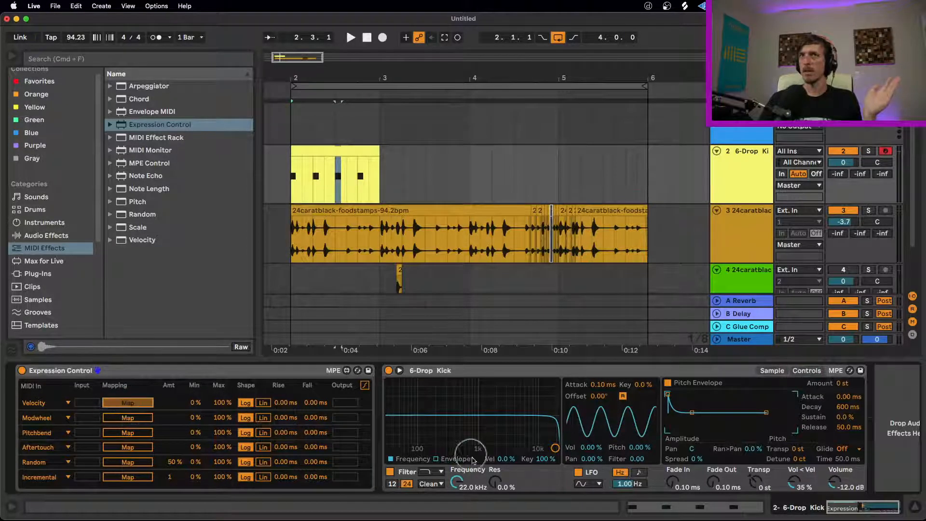
{"action": "left_click", "coordinate": [462, 483]}
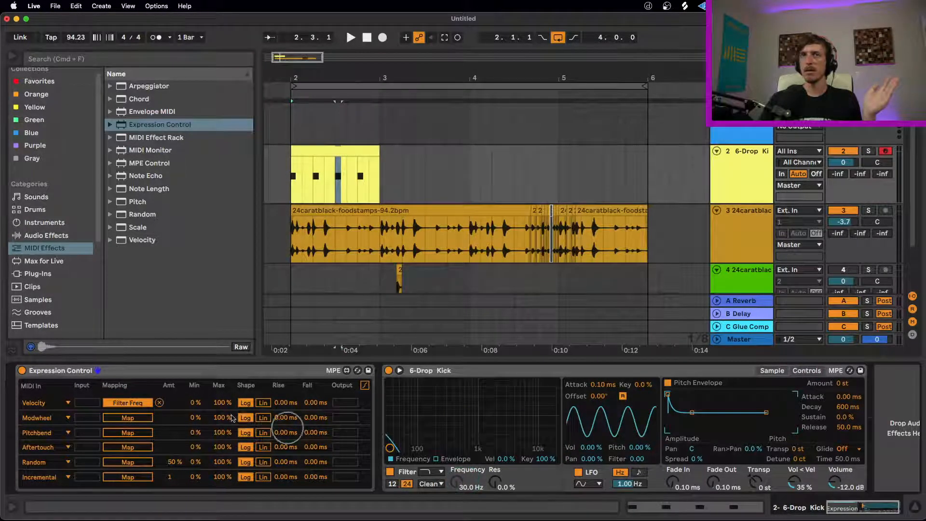
{"action": "left_click_drag", "start_coordinate": [196, 403], "coordinate": [225, 414]}
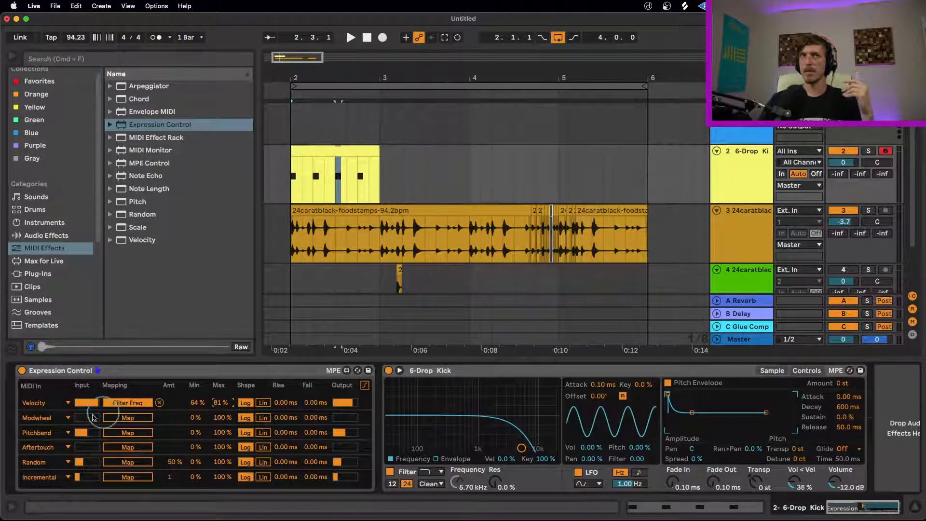
- Change the second Expression Control source to Velocity and map it to Simpler's Detune with a range of 6% to 90%
{"action": "left_click", "coordinate": [56, 402]}
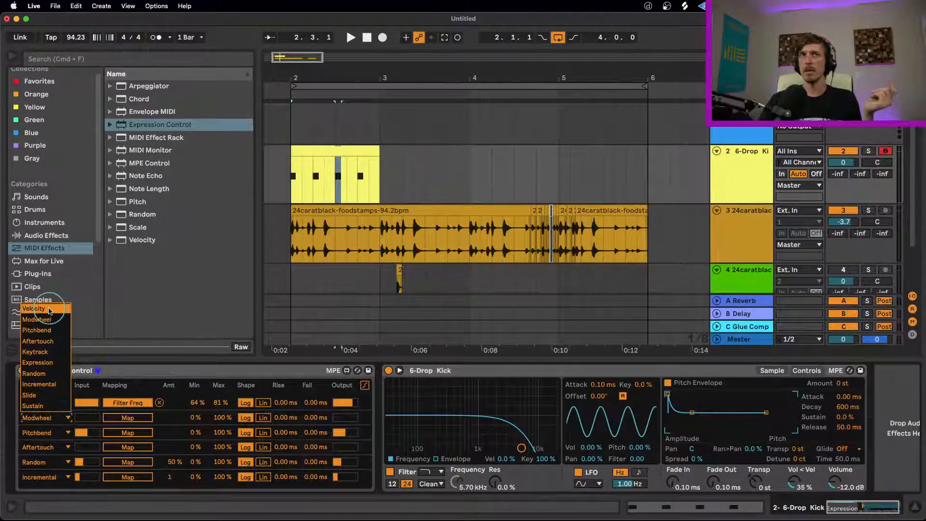
{"action": "left_click", "coordinate": [34, 309]}
{"action": "left_click", "coordinate": [120, 418]}
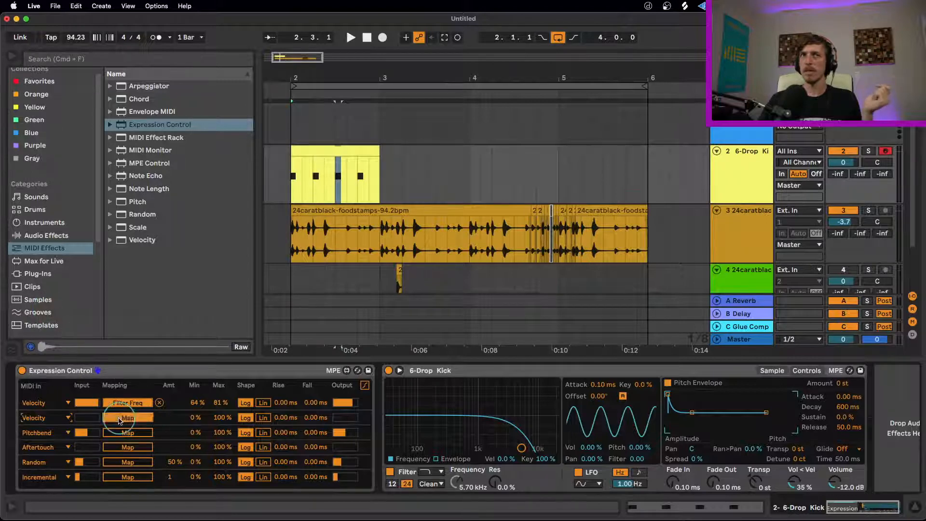
{"action": "left_click", "coordinate": [793, 459]}
{"action": "left_click_drag", "start_coordinate": [195, 417], "coordinate": [195, 406]}
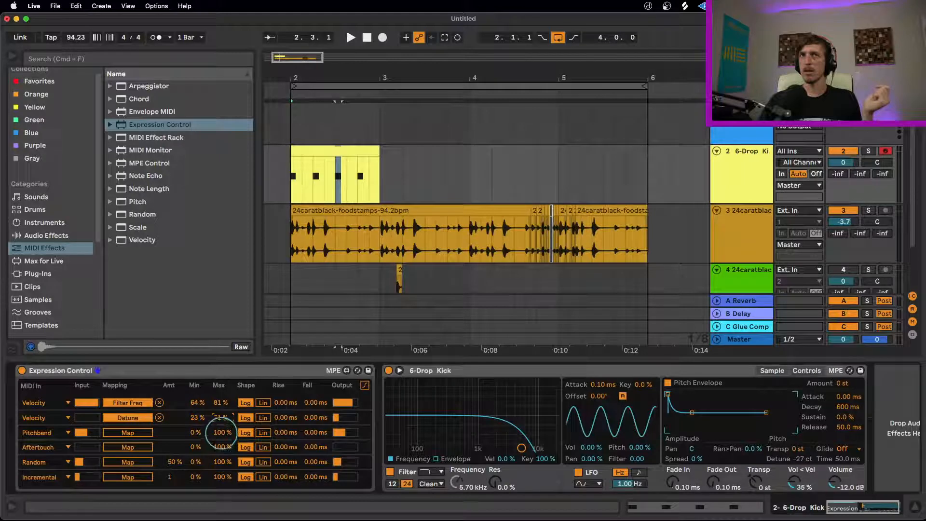
{"action": "left_click_drag", "start_coordinate": [216, 385], "coordinate": [197, 428]}
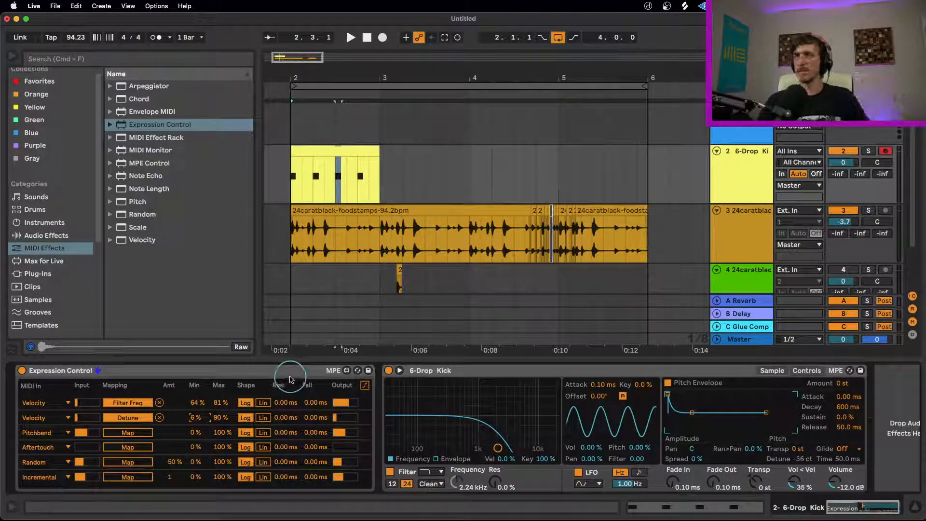
- Load the Grand Piano.adg rack from the Yellow collection onto the first MIDI track and raise its Volume macro to 6.0 dB
{"action": "left_click", "coordinate": [266, 369]}
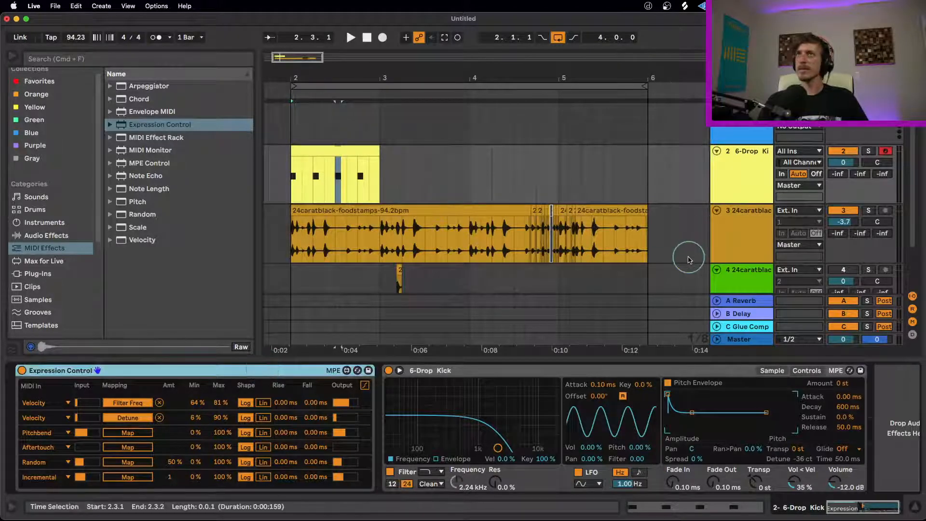
{"action": "scroll", "coordinate": [685, 256], "scroll_direction": "down", "scroll_amount": 3}
{"action": "scroll", "coordinate": [733, 198], "scroll_direction": "up", "scroll_amount": 5}
{"action": "left_click", "coordinate": [741, 145]}
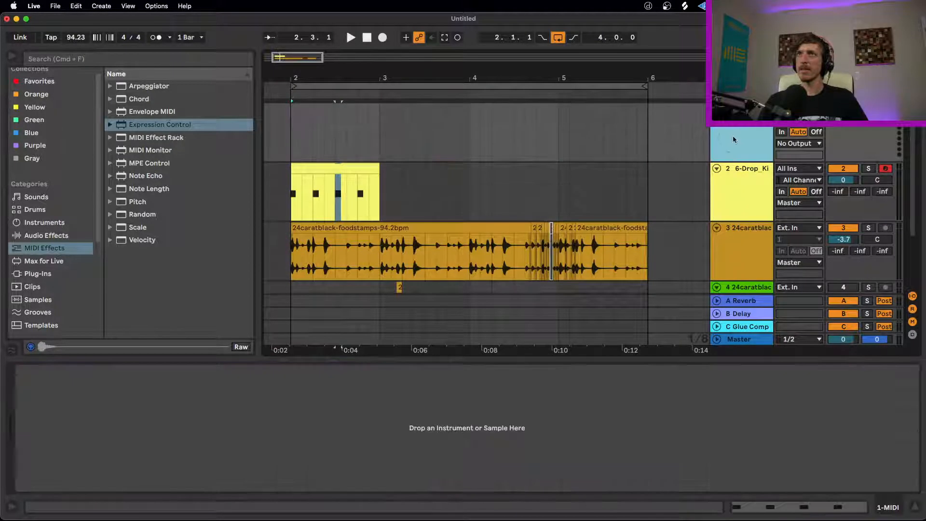
{"action": "left_click", "coordinate": [34, 107]}
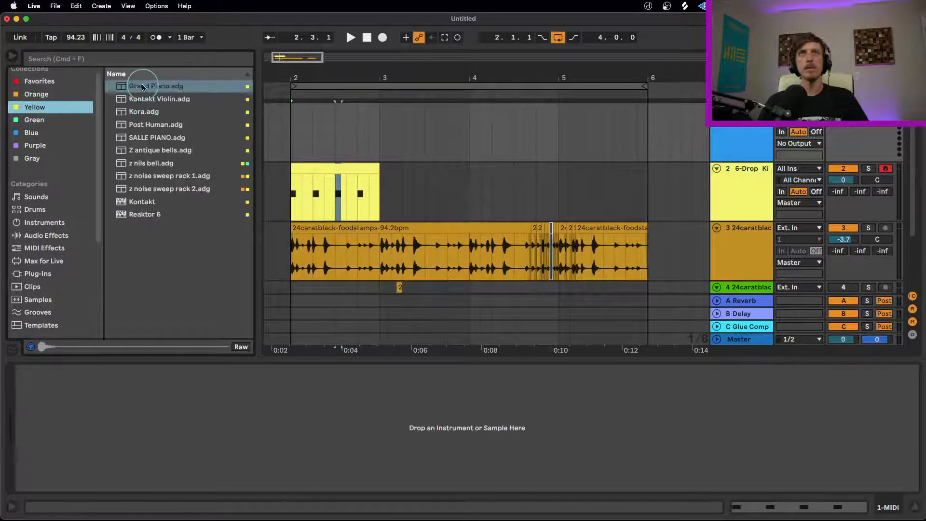
{"action": "left_click_drag", "start_coordinate": [142, 85], "coordinate": [750, 128]}
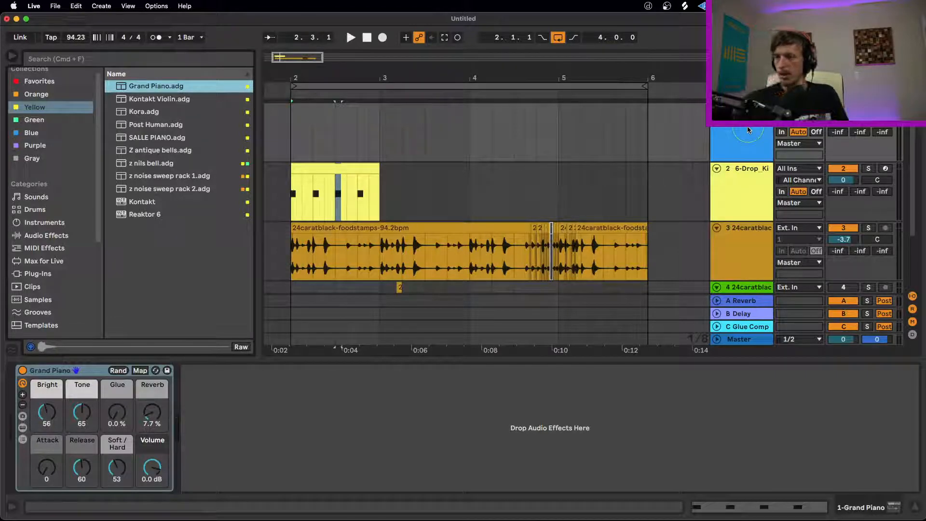
{"action": "left_click", "coordinate": [320, 179]}
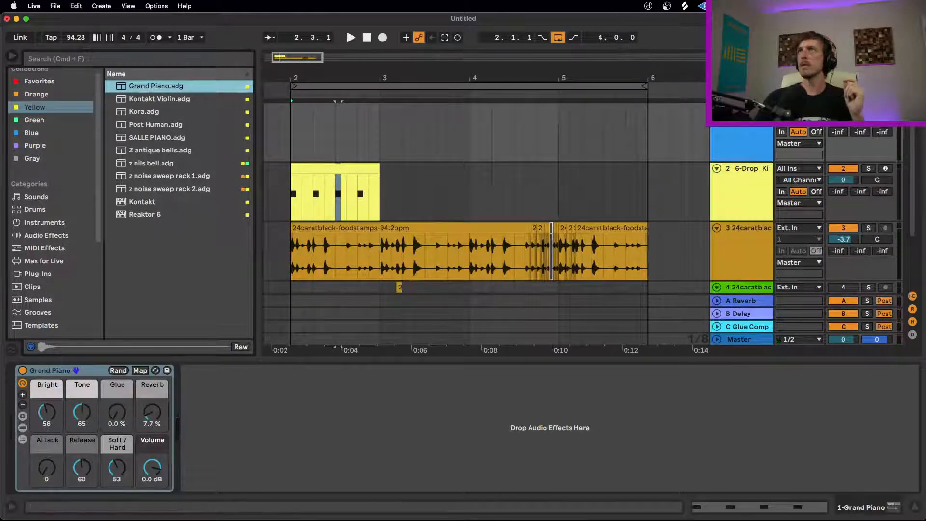
{"action": "left_click_drag", "start_coordinate": [151, 470], "coordinate": [149, 449]}
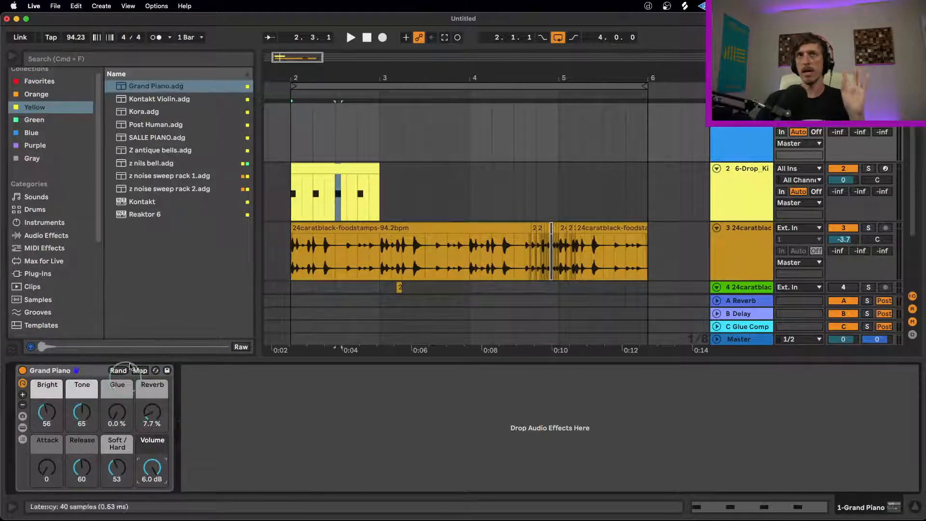
- Insert the Note Echo MIDI effect in front of the Grand Piano rack
{"action": "left_click", "coordinate": [50, 236]}
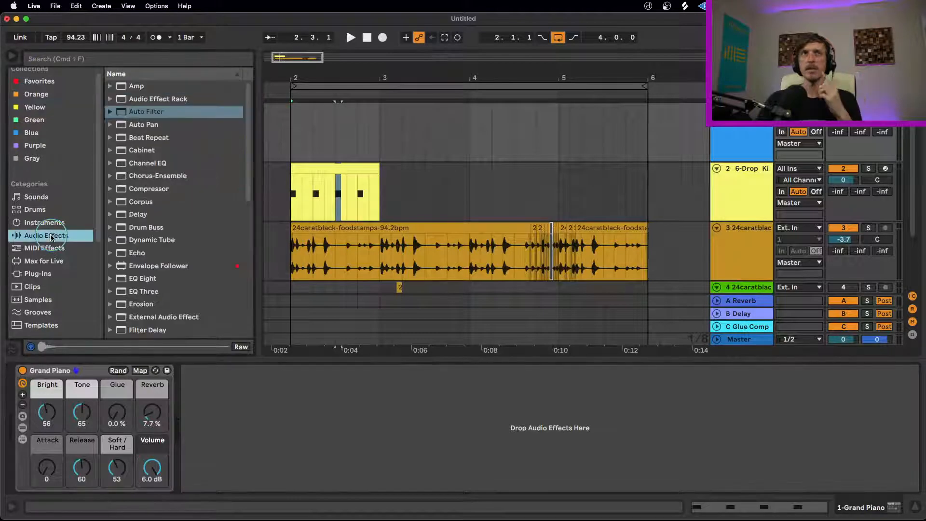
{"action": "left_click", "coordinate": [45, 248]}
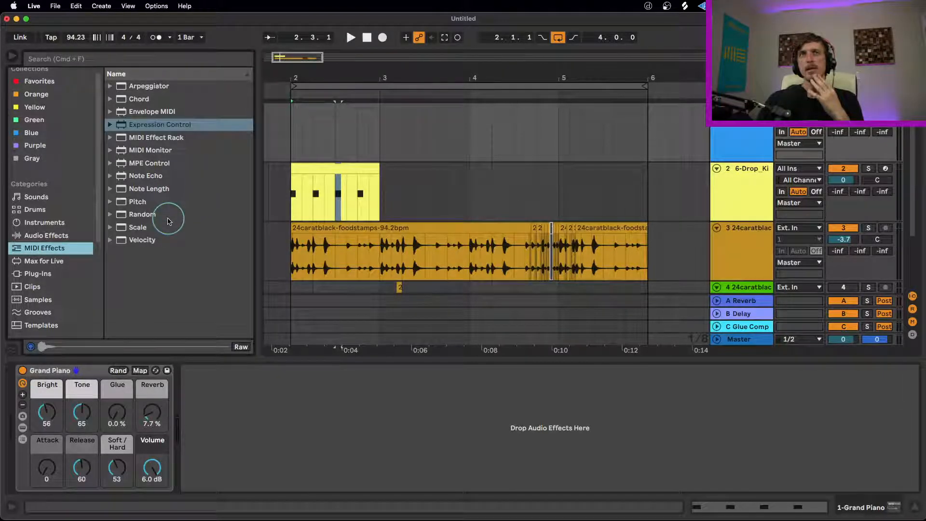
{"action": "left_click", "coordinate": [142, 188]}
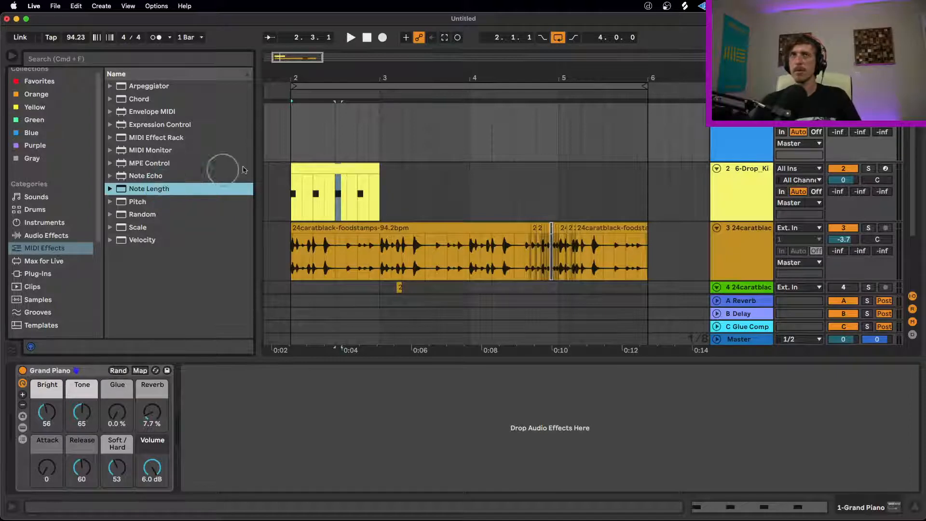
{"action": "left_click", "coordinate": [291, 131]}
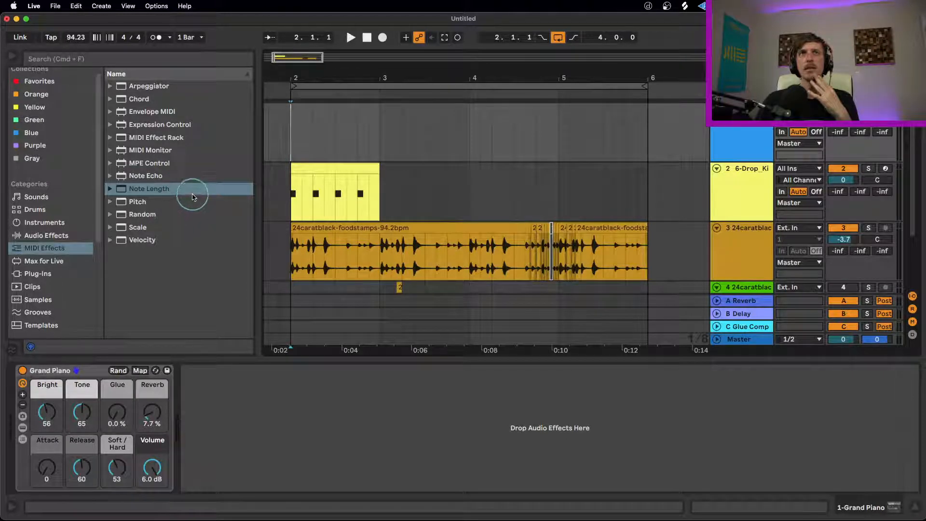
{"action": "left_click", "coordinate": [192, 175]}
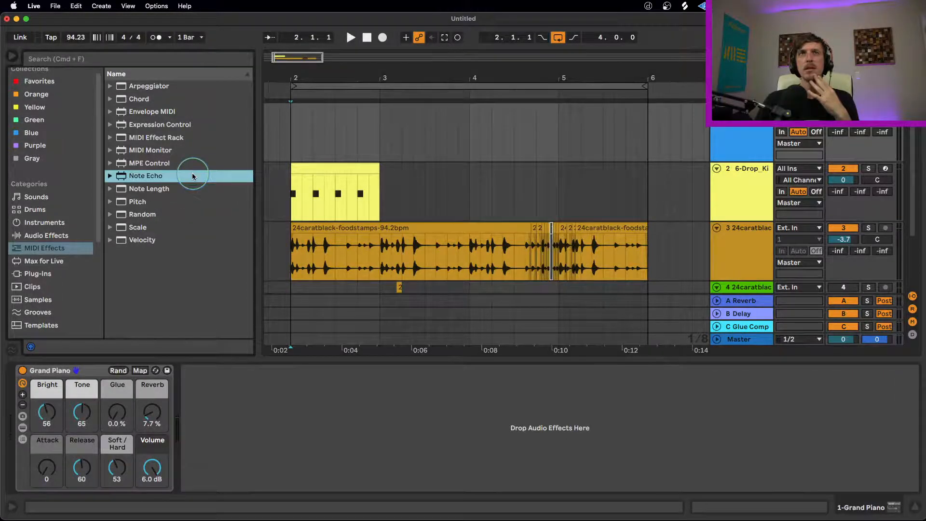
{"action": "left_click", "coordinate": [42, 388]}
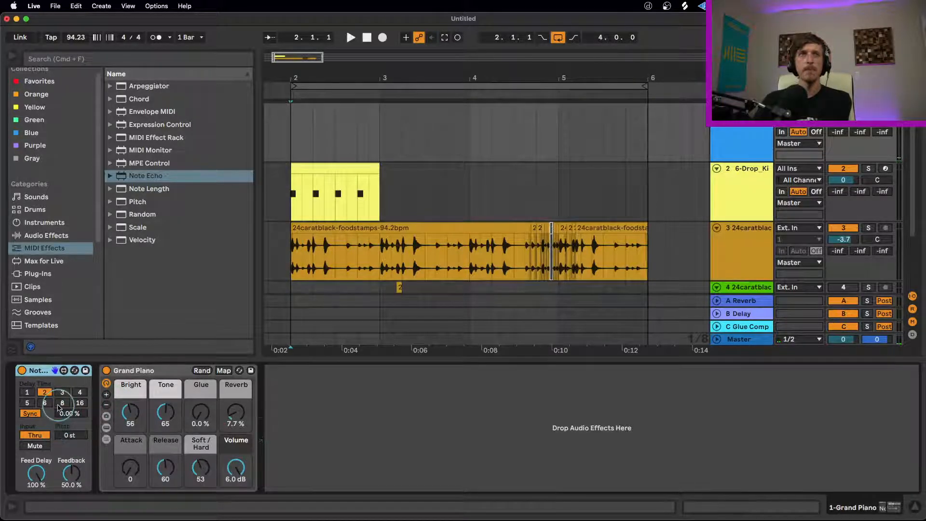
- Configure Note Echo with 0% feedback, muted input and an unsynced delay time of 102 ms
{"action": "left_click_drag", "start_coordinate": [71, 470], "coordinate": [73, 507]}
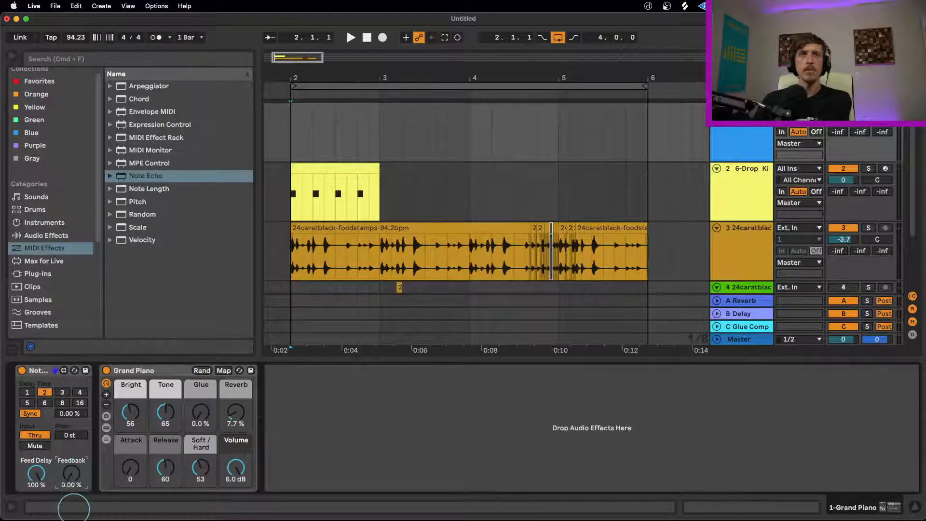
{"action": "left_click", "coordinate": [48, 447]}
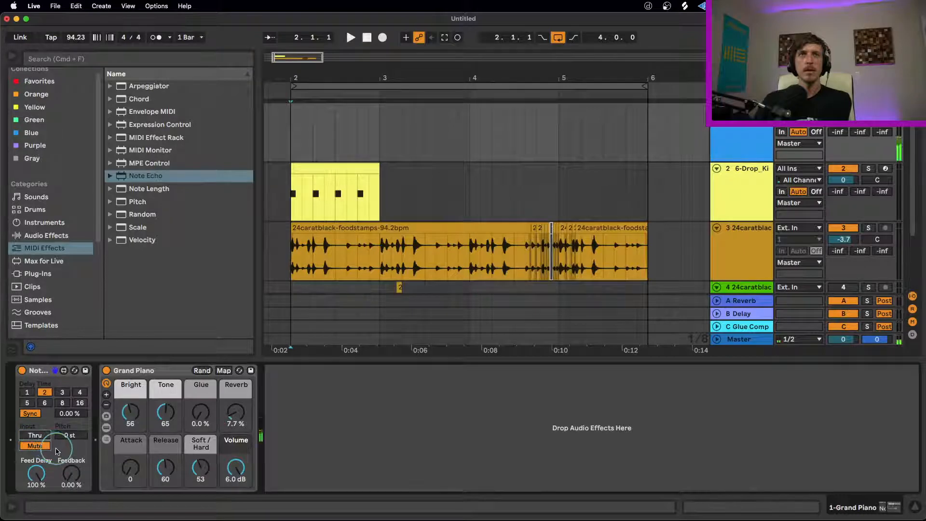
{"action": "left_click", "coordinate": [62, 392]}
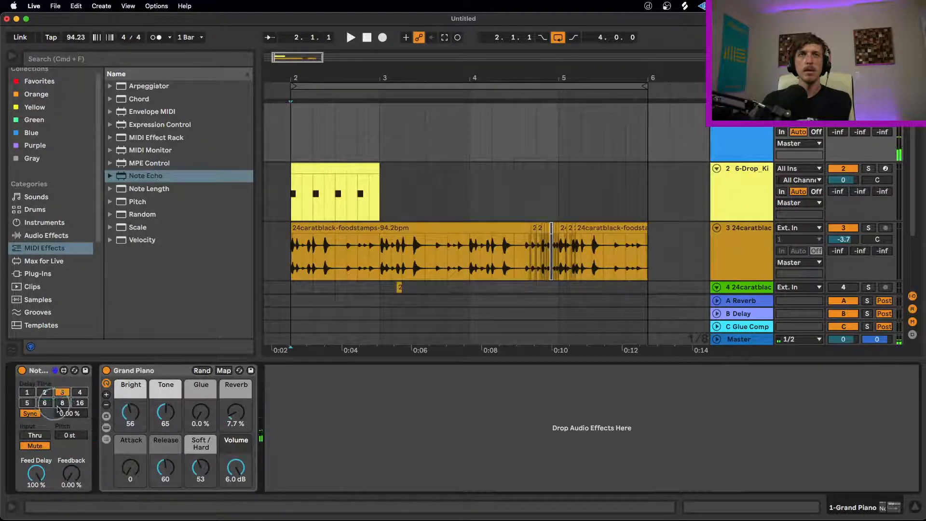
{"action": "left_click", "coordinate": [30, 413]}
{"action": "left_click_drag", "start_coordinate": [71, 416], "coordinate": [72, 417]}
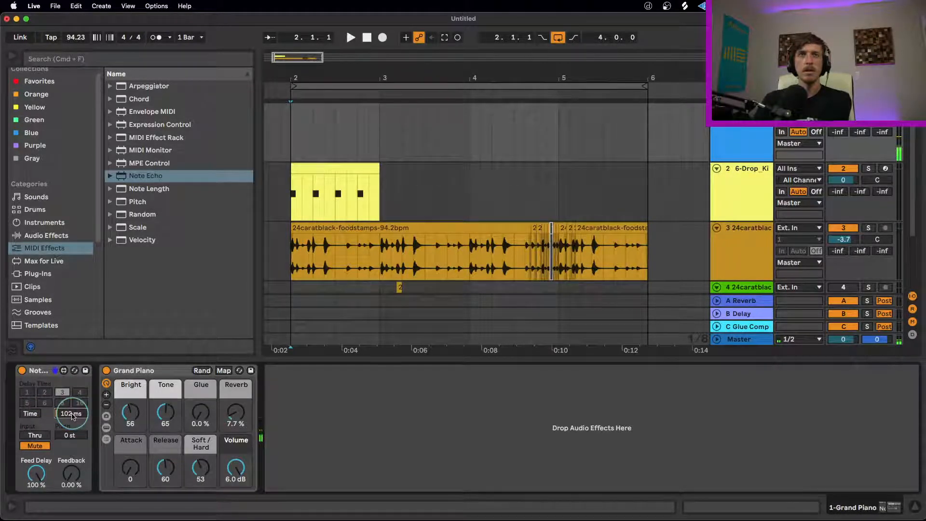
- Toggle Note Echo off and back on, and shorten its delay time to 50.0 ms
{"action": "left_click", "coordinate": [22, 371]}
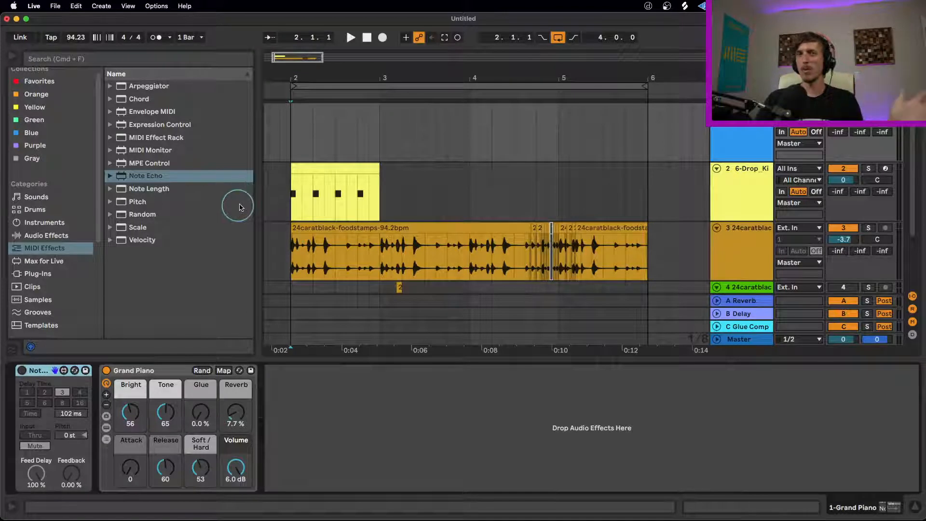
{"action": "left_click", "coordinate": [302, 151]}
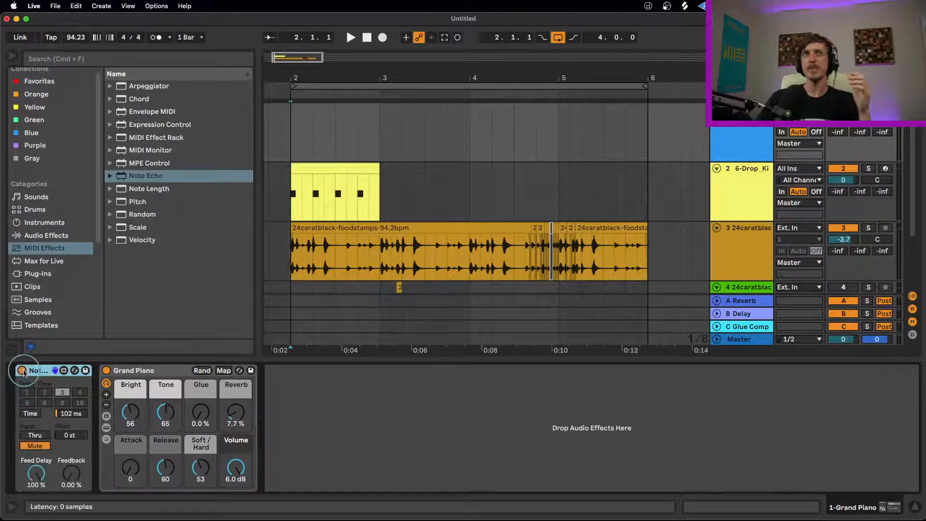
{"action": "double_click", "coordinate": [154, 179]}
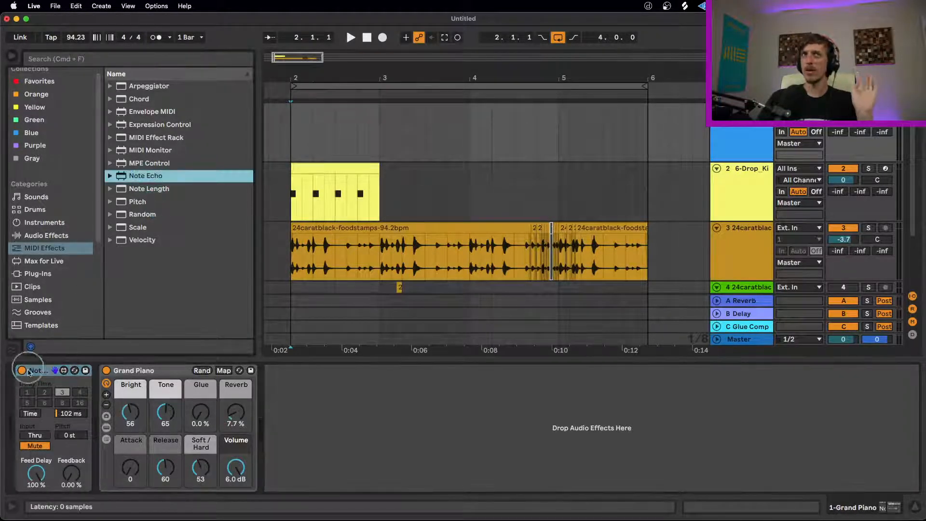
{"action": "left_click_drag", "start_coordinate": [66, 413], "coordinate": [64, 413]}
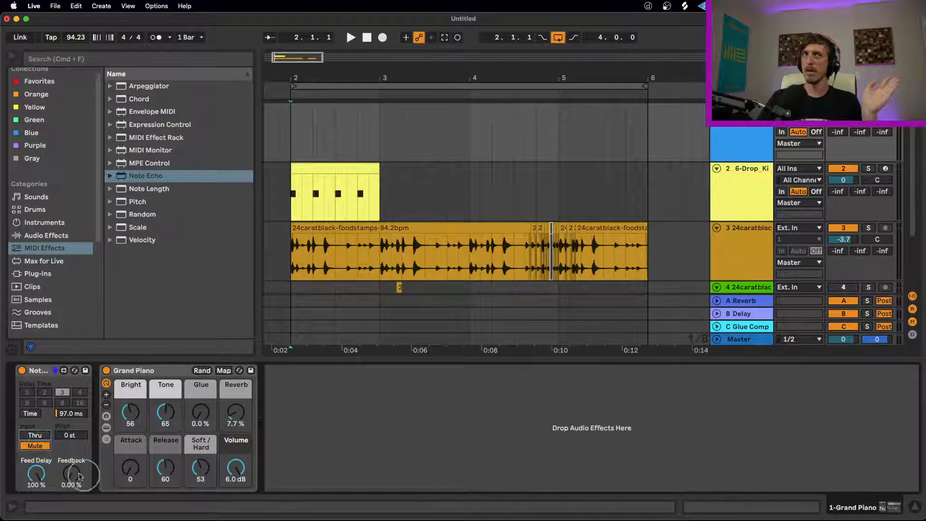
{"action": "left_click", "coordinate": [68, 414]}
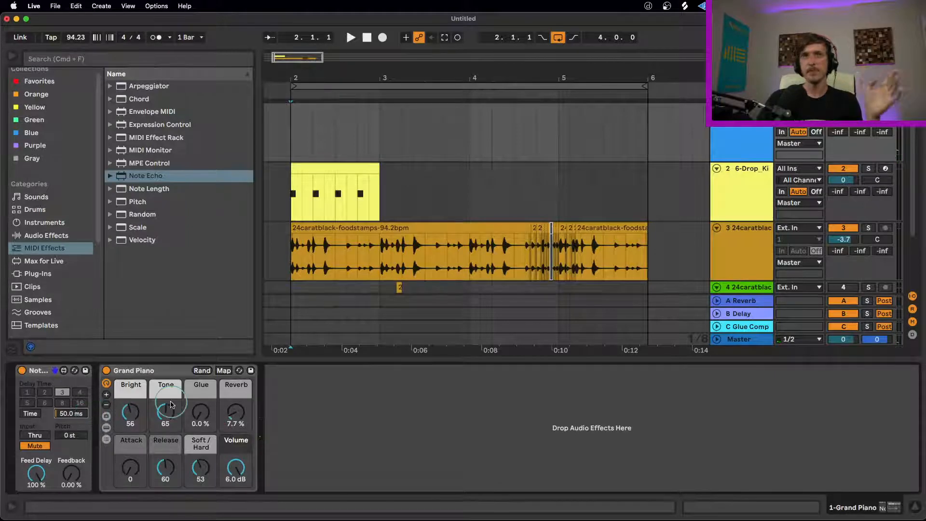
- Group the Note Echo device into a MIDI Effect Rack and show the rack's chain list
{"action": "left_click", "coordinate": [43, 372]}
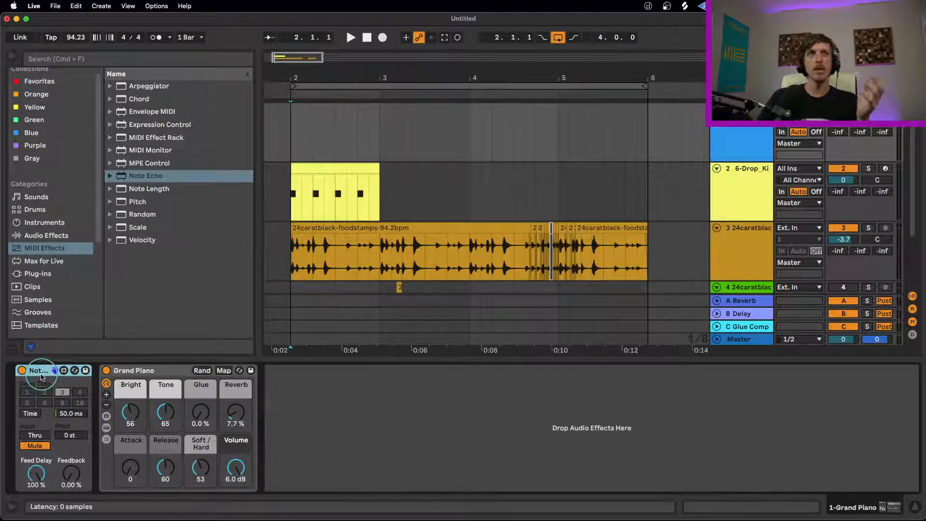
{"action": "key", "text": "super+g"}
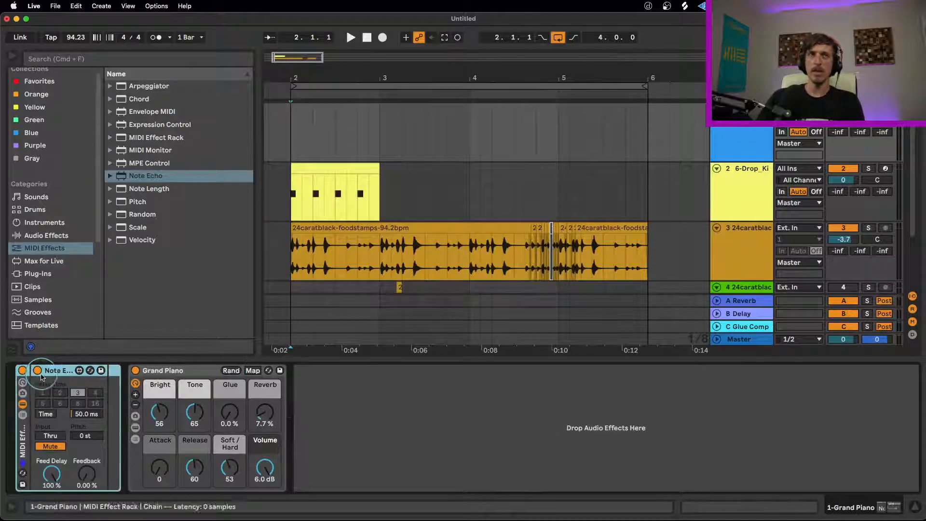
{"action": "left_click", "coordinate": [23, 418]}
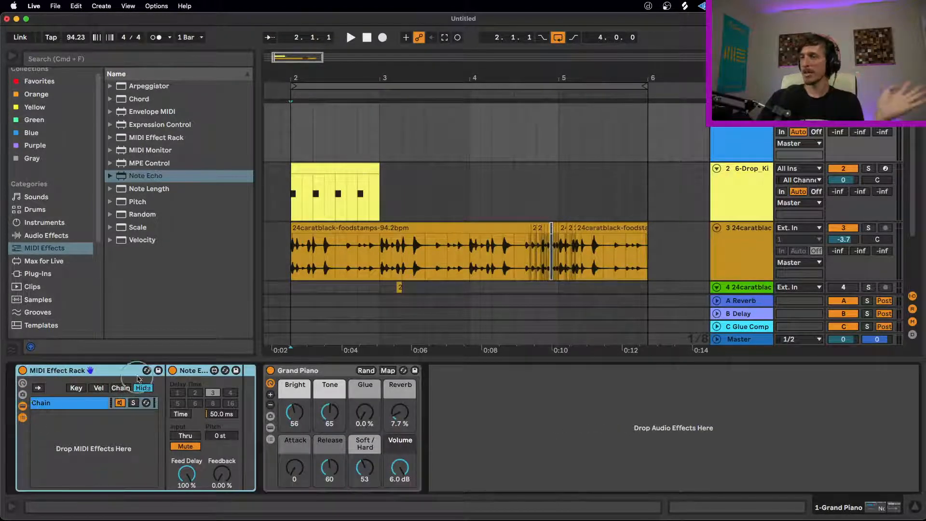
{"action": "left_click", "coordinate": [83, 406]}
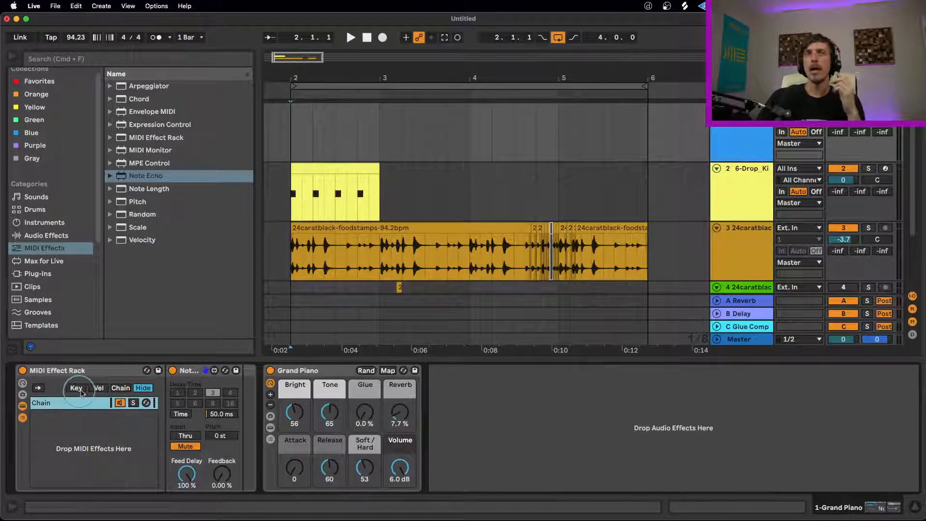
- Examine the MIDI Effect Rack's Key, Velocity and Chain zone editors, then hide them and select the rack
{"action": "left_click", "coordinate": [121, 388]}
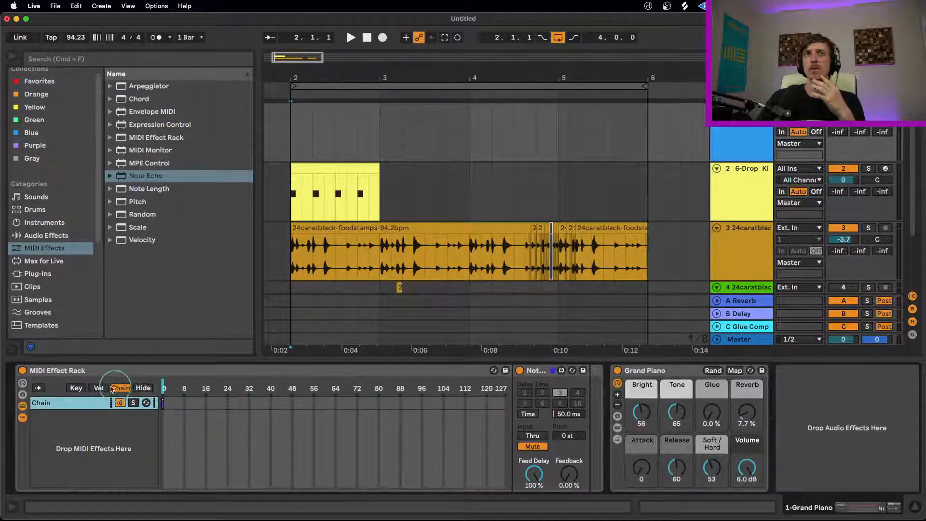
{"action": "left_click", "coordinate": [96, 388]}
{"action": "left_click", "coordinate": [78, 389]}
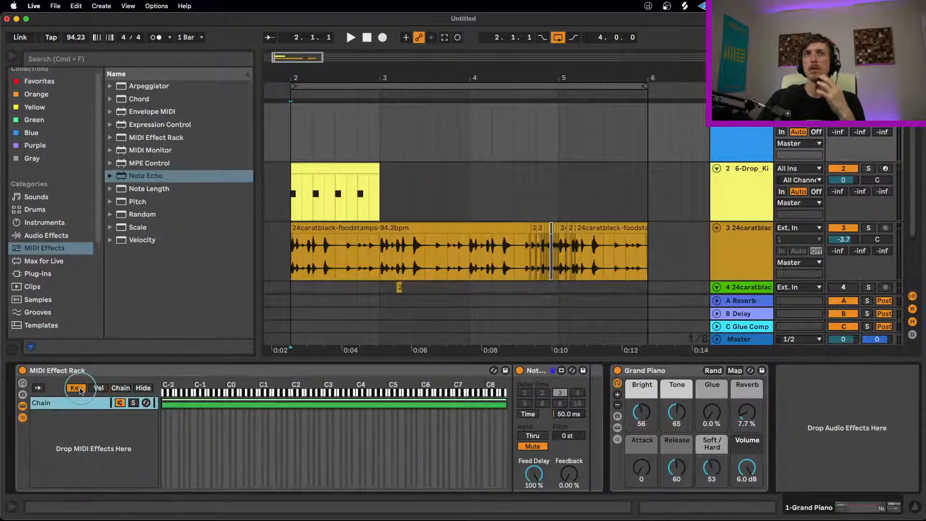
{"action": "left_click", "coordinate": [120, 388]}
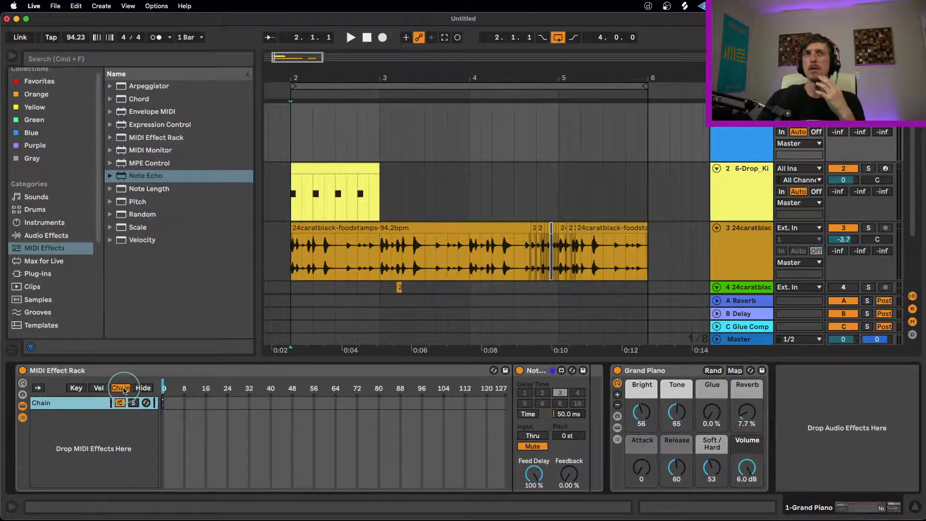
{"action": "left_click", "coordinate": [99, 388]}
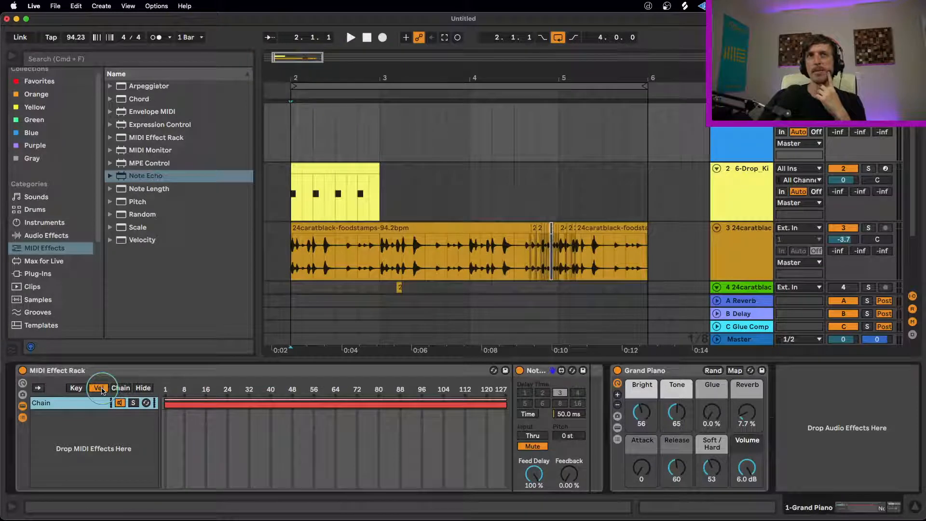
{"action": "left_click", "coordinate": [121, 388]}
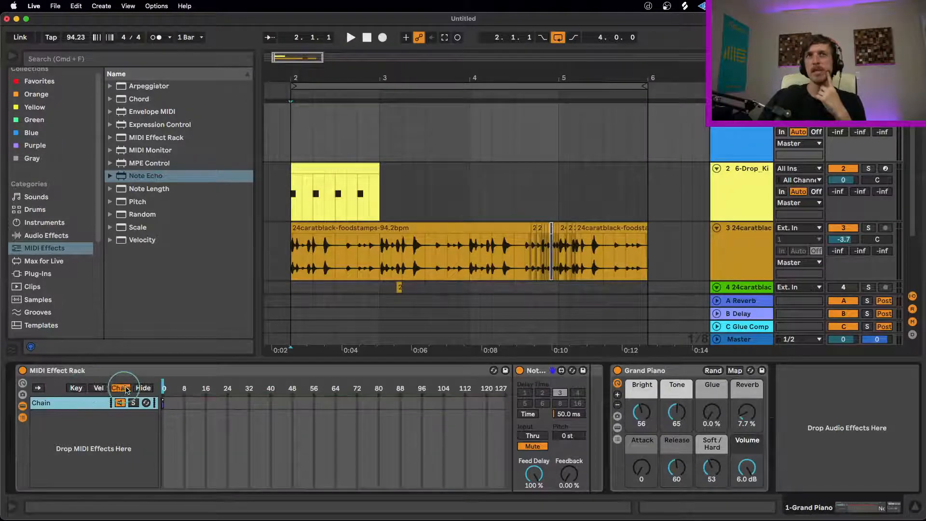
{"action": "left_click", "coordinate": [142, 388]}
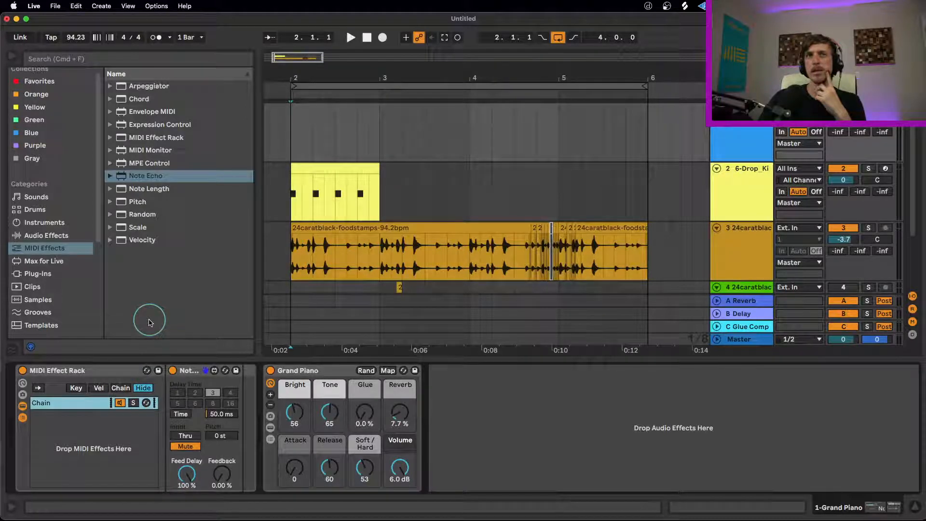
{"action": "left_click", "coordinate": [80, 370]}
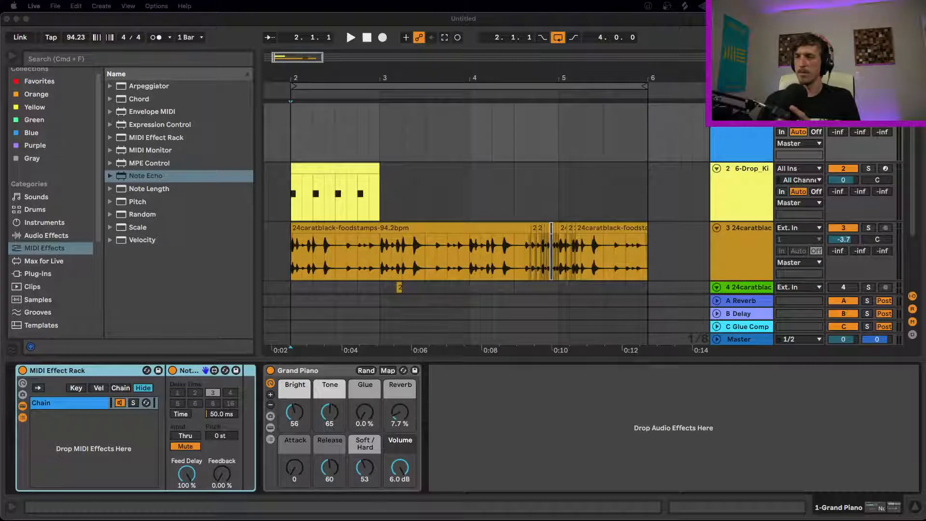
- Switch to Firefox, review the Strum Max for Live device page on patches.zone from start to end, then put the browser away
{"action": "left_click_drag", "start_coordinate": [421, 1], "coordinate": [423, 227]}
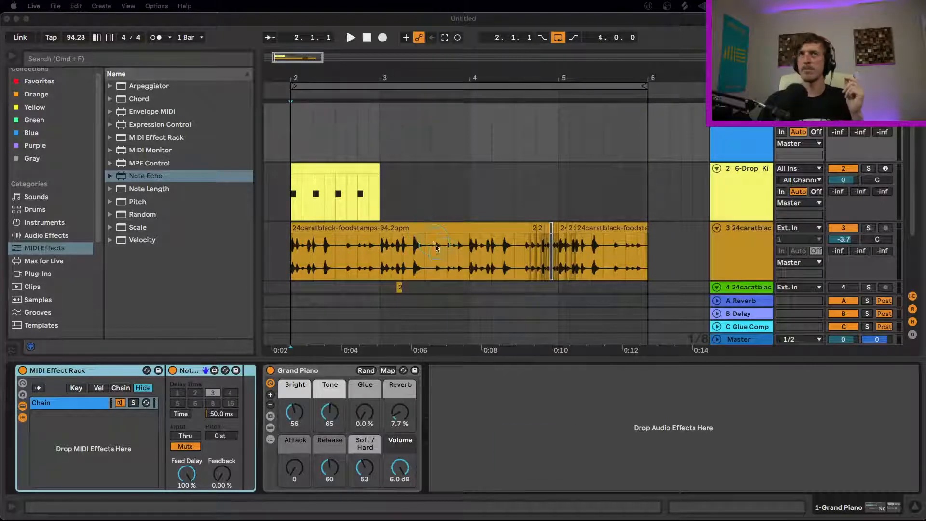
{"action": "left_click_drag", "start_coordinate": [645, 144], "coordinate": [448, 97]}
{"action": "scroll", "coordinate": [410, 316], "scroll_direction": "down", "scroll_amount": 3}
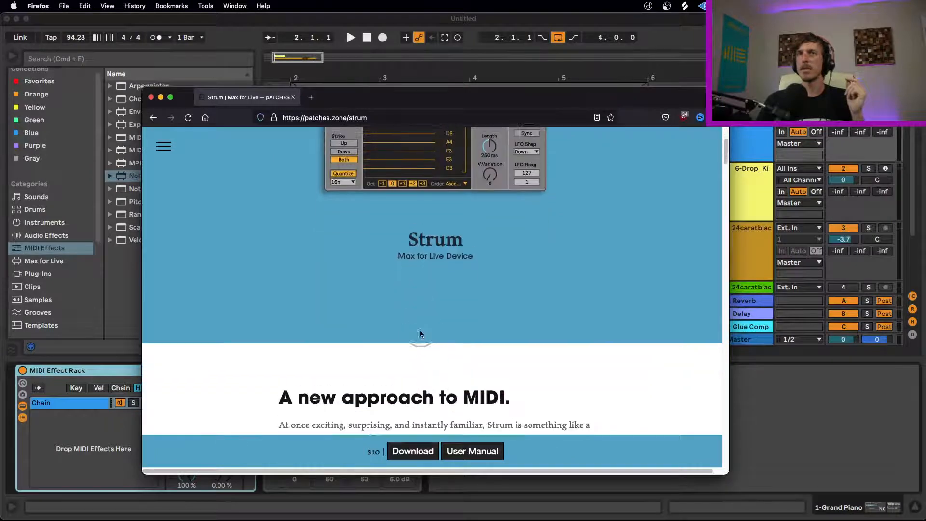
{"action": "scroll", "coordinate": [444, 362], "scroll_direction": "up", "scroll_amount": 3}
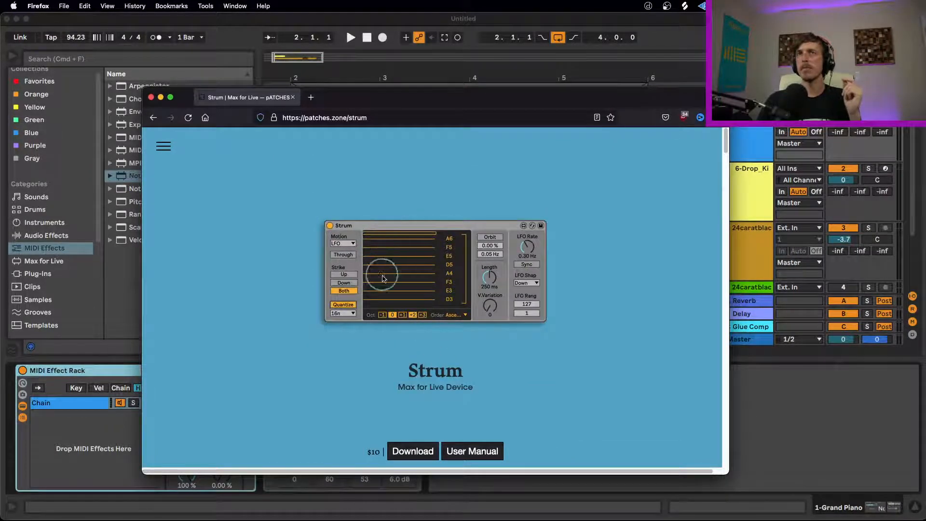
{"action": "scroll", "coordinate": [404, 291], "scroll_direction": "down", "scroll_amount": 2}
{"action": "scroll", "coordinate": [403, 291], "scroll_direction": "down", "scroll_amount": 10}
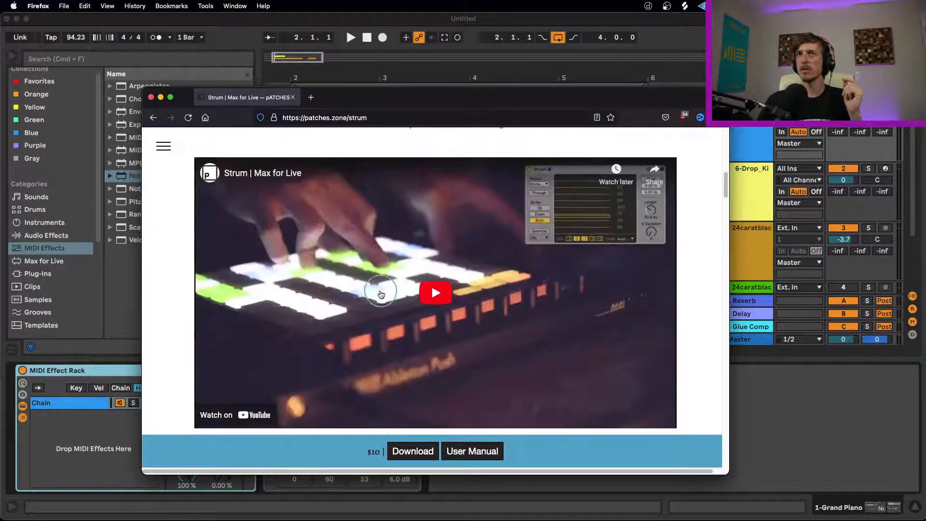
{"action": "scroll", "coordinate": [381, 295], "scroll_direction": "down", "scroll_amount": 8}
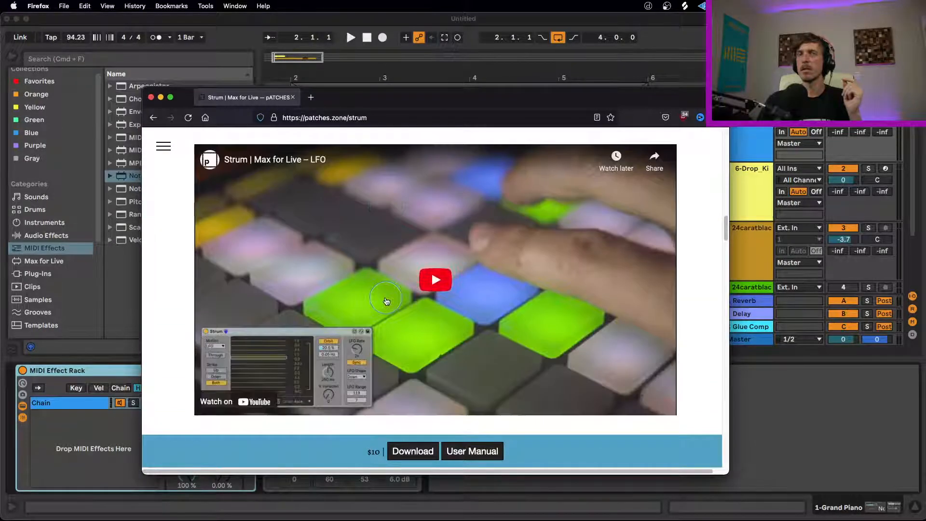
{"action": "scroll", "coordinate": [385, 296], "scroll_direction": "down", "scroll_amount": 5}
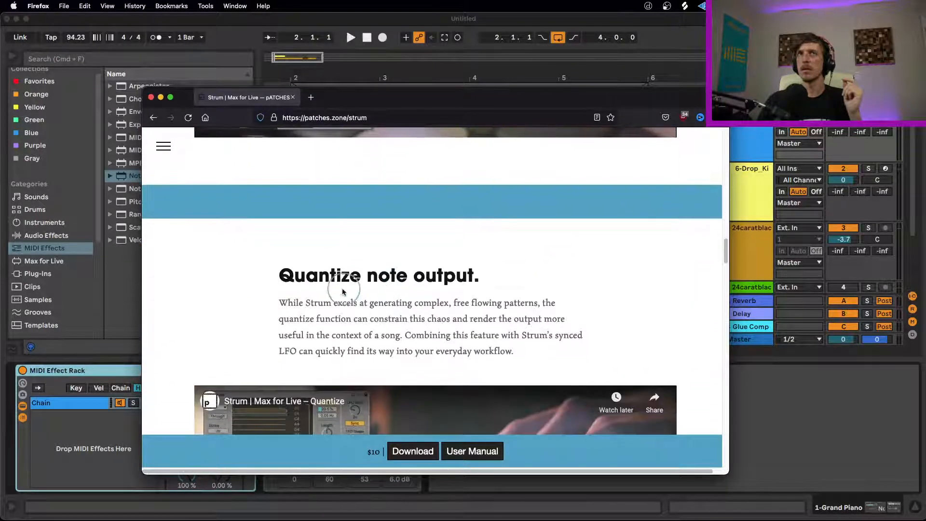
{"action": "scroll", "coordinate": [342, 292], "scroll_direction": "down", "scroll_amount": 10}
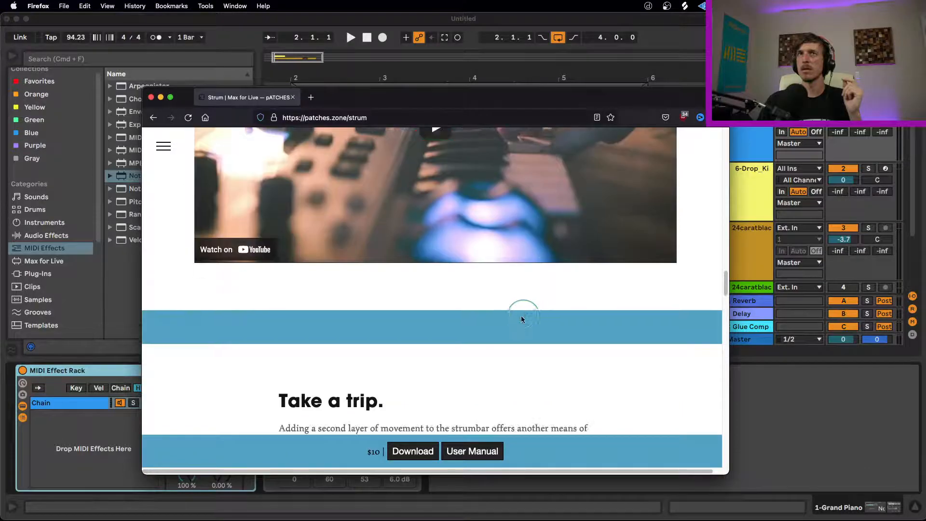
{"action": "scroll", "coordinate": [598, 313], "scroll_direction": "down", "scroll_amount": 3}
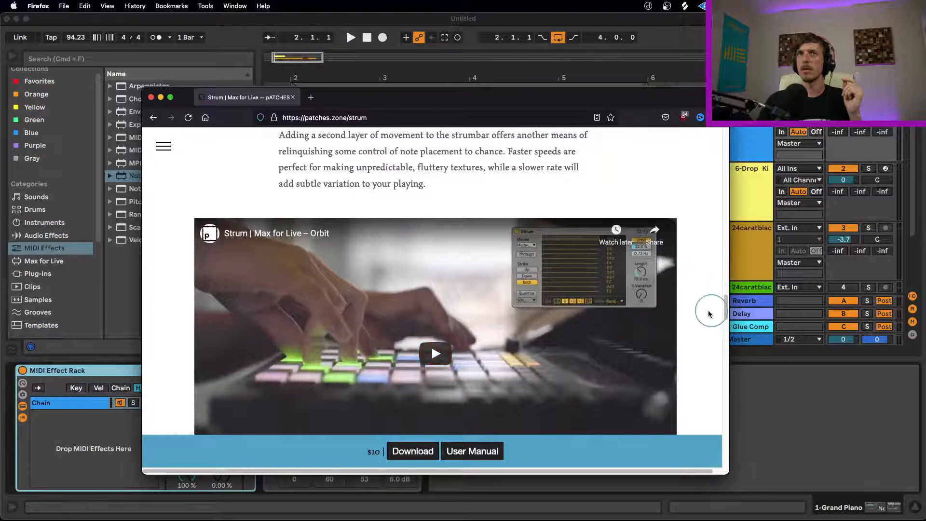
{"action": "scroll", "coordinate": [704, 311], "scroll_direction": "down", "scroll_amount": 3}
{"action": "left_click_drag", "start_coordinate": [725, 319], "coordinate": [699, 117]}
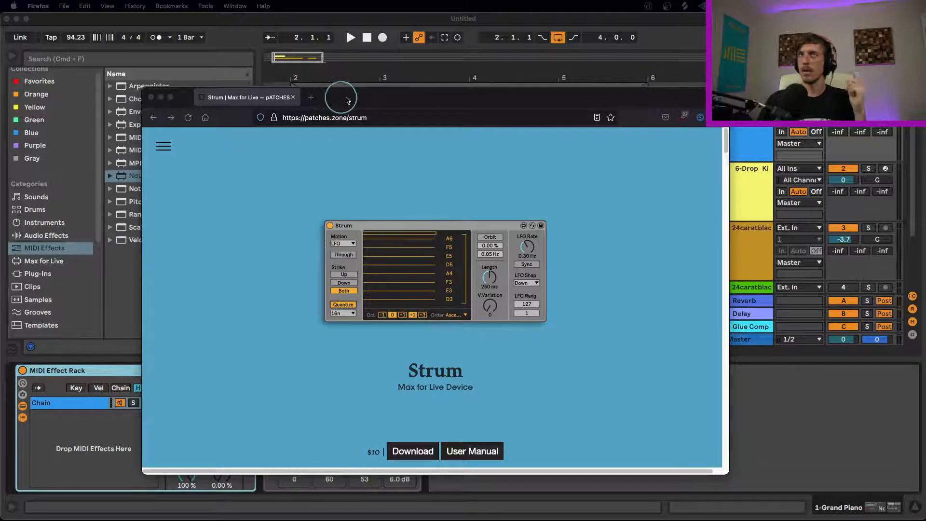
{"action": "double_click", "coordinate": [362, 94]}
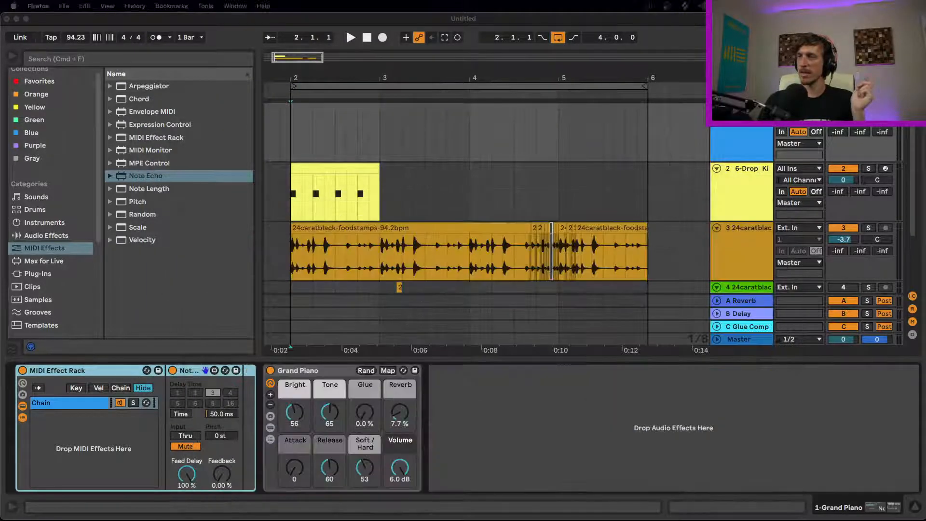
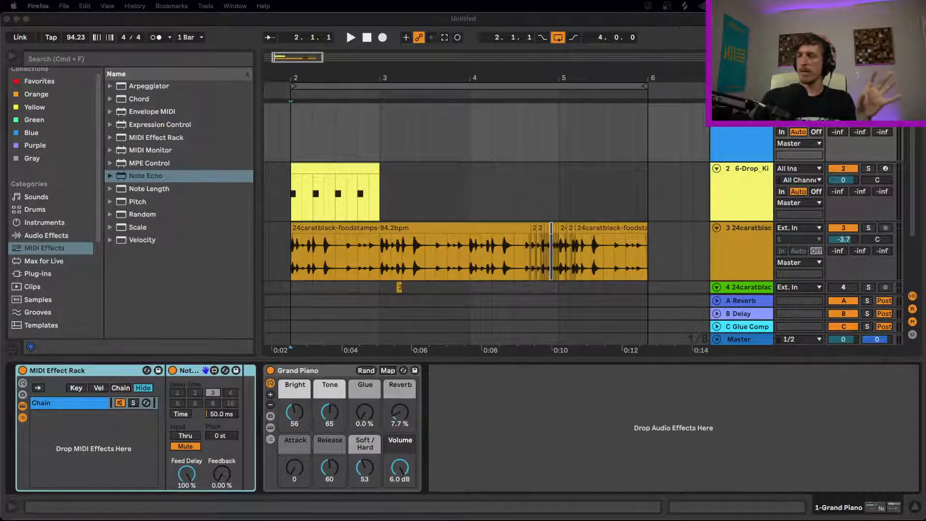
{"action": "left_click", "coordinate": [541, 434]}
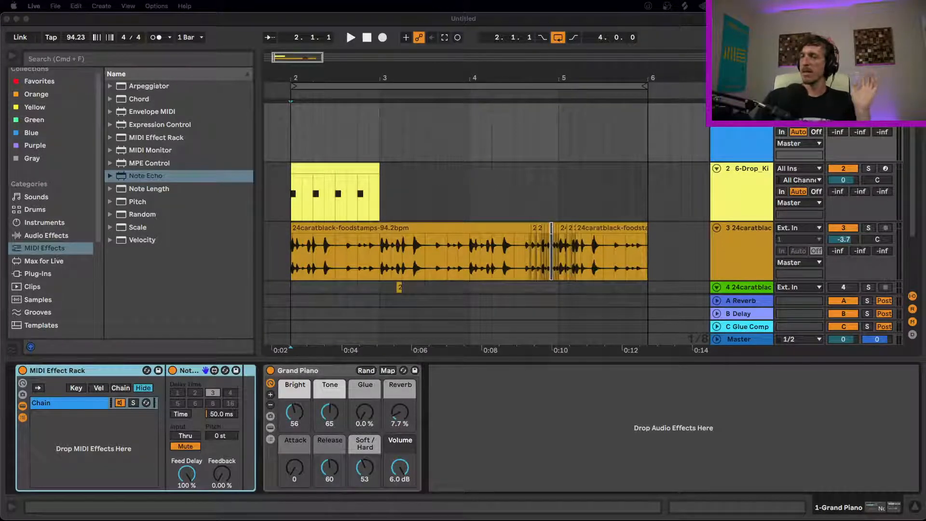
{"action": "left_click", "coordinate": [549, 422]}
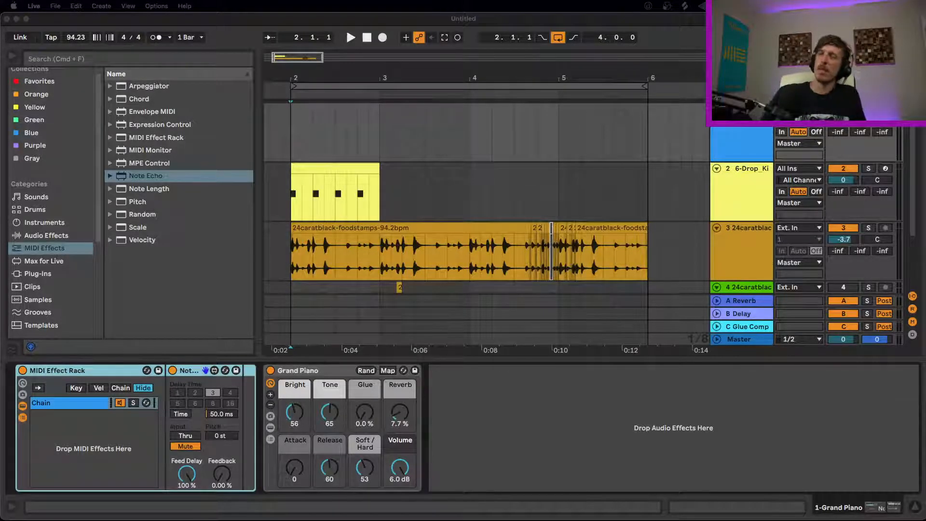
{"action": "left_click", "coordinate": [473, 433]}
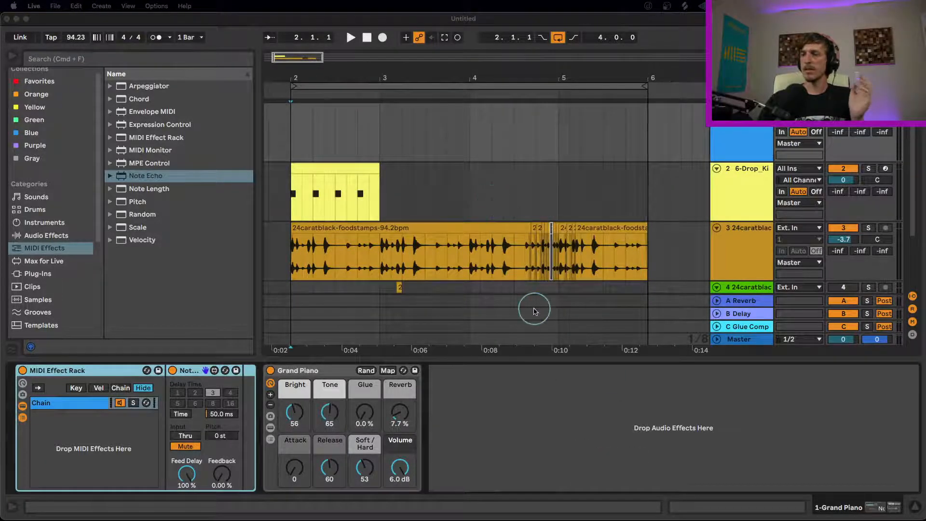
- Switch to the Firefox window with the Plugin Boutique homepage and look through its featured plugin offers and current deals
{"action": "key", "text": "super+Tab"}
{"action": "left_click_drag", "start_coordinate": [611, 143], "coordinate": [438, 104]}
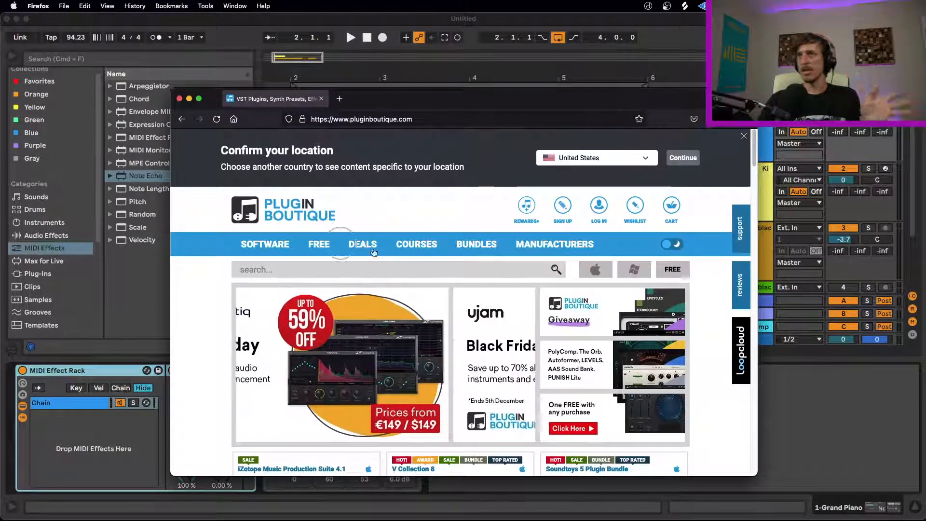
{"action": "scroll", "coordinate": [222, 319], "scroll_direction": "down", "scroll_amount": 3}
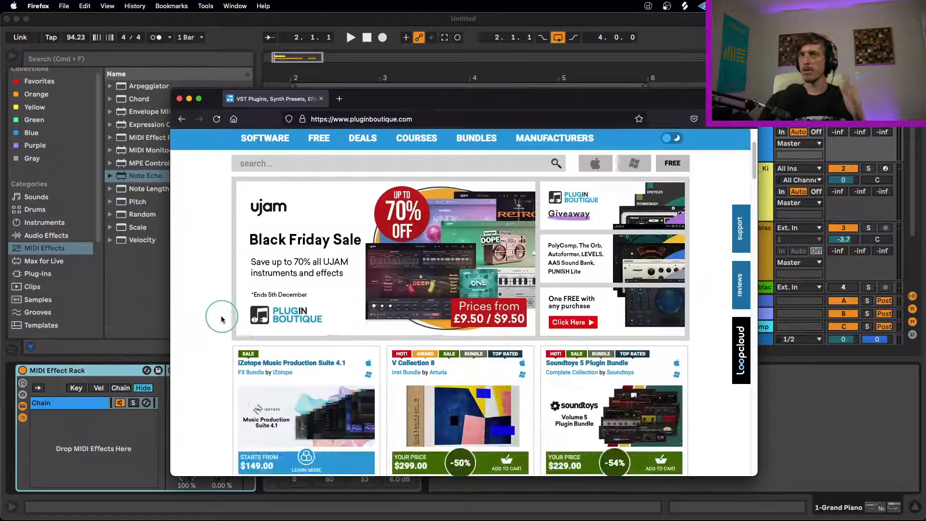
{"action": "scroll", "coordinate": [221, 319], "scroll_direction": "down", "scroll_amount": 3}
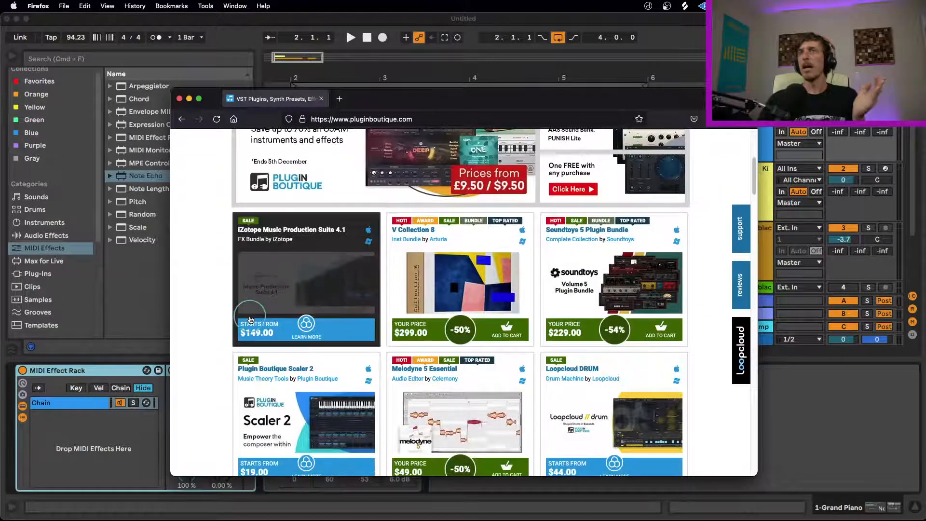
{"action": "scroll", "coordinate": [202, 315], "scroll_direction": "down", "scroll_amount": 1}
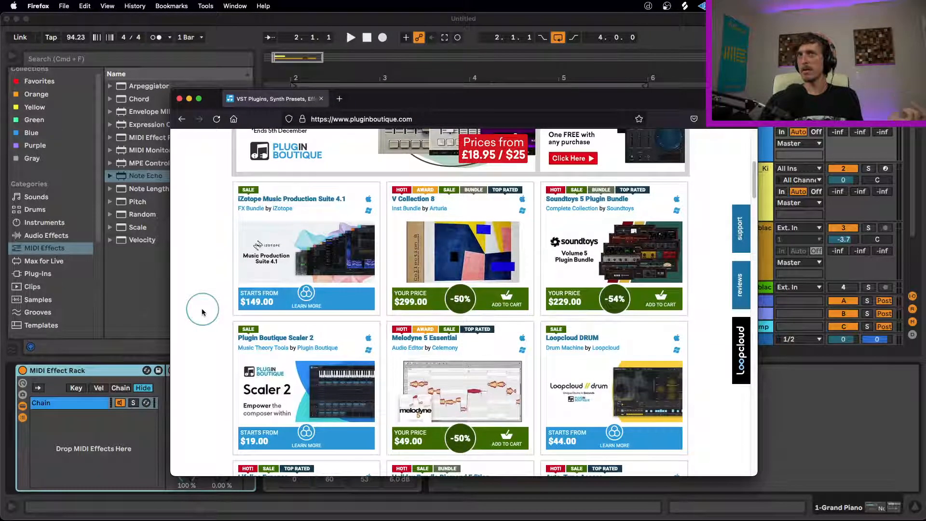
{"action": "scroll", "coordinate": [203, 313], "scroll_direction": "down", "scroll_amount": 3}
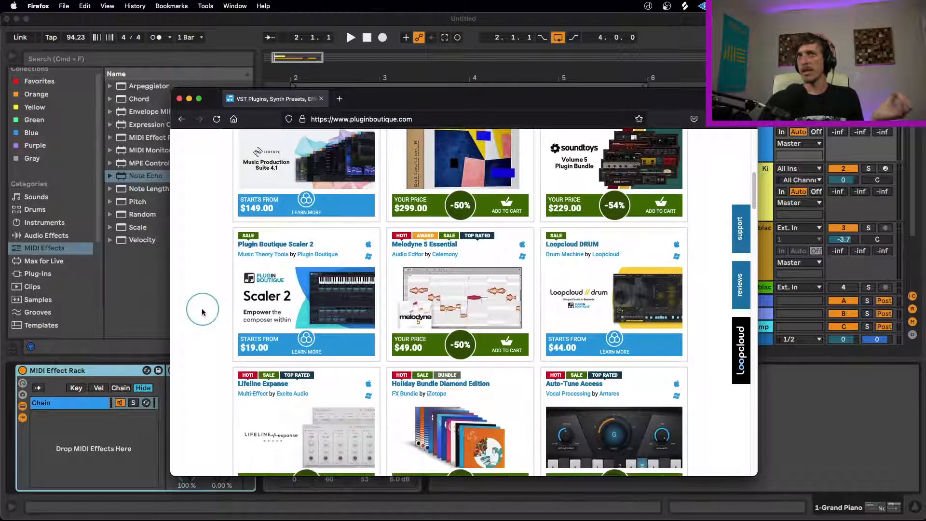
{"action": "scroll", "coordinate": [202, 308], "scroll_direction": "down", "scroll_amount": 2}
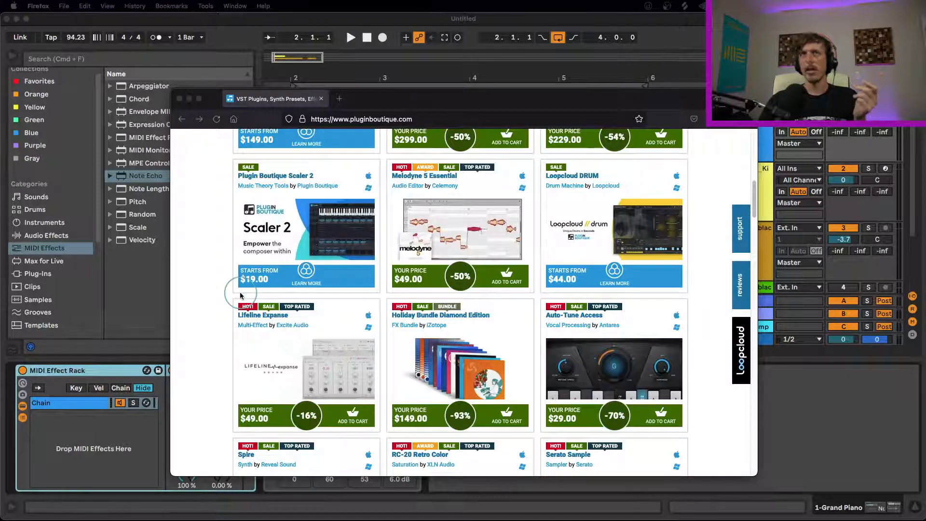
{"action": "scroll", "coordinate": [213, 289], "scroll_direction": "down", "scroll_amount": 5}
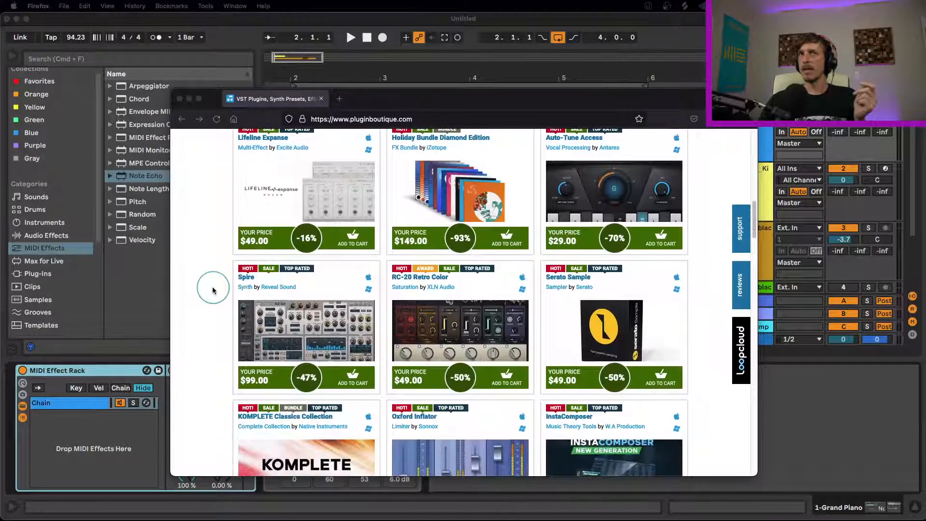
{"action": "scroll", "coordinate": [213, 289], "scroll_direction": "down", "scroll_amount": 4}
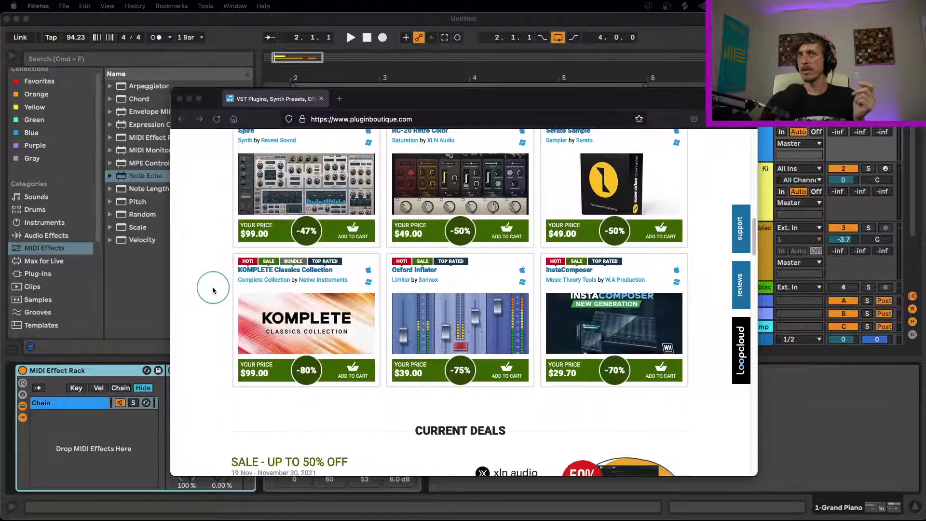
{"action": "scroll", "coordinate": [213, 290], "scroll_direction": "down", "scroll_amount": 1}
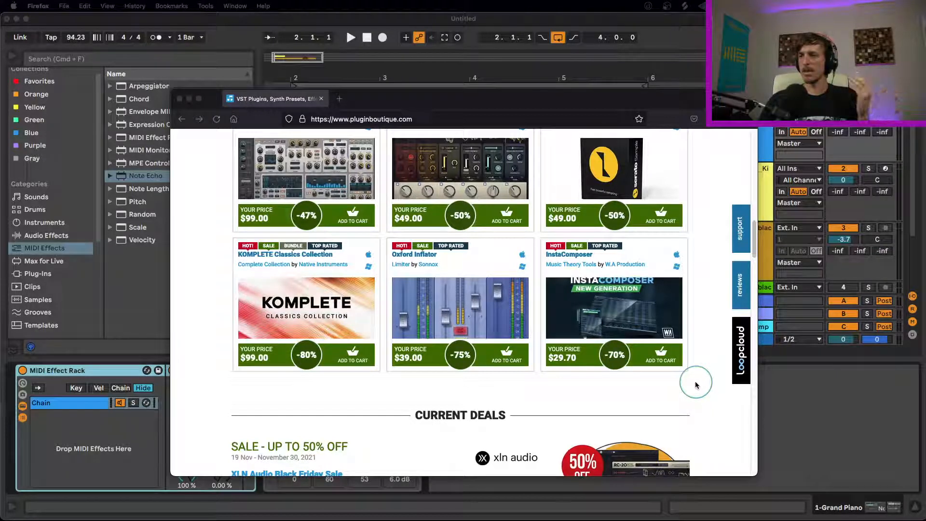
{"action": "scroll", "coordinate": [696, 381], "scroll_direction": "down", "scroll_amount": 5}
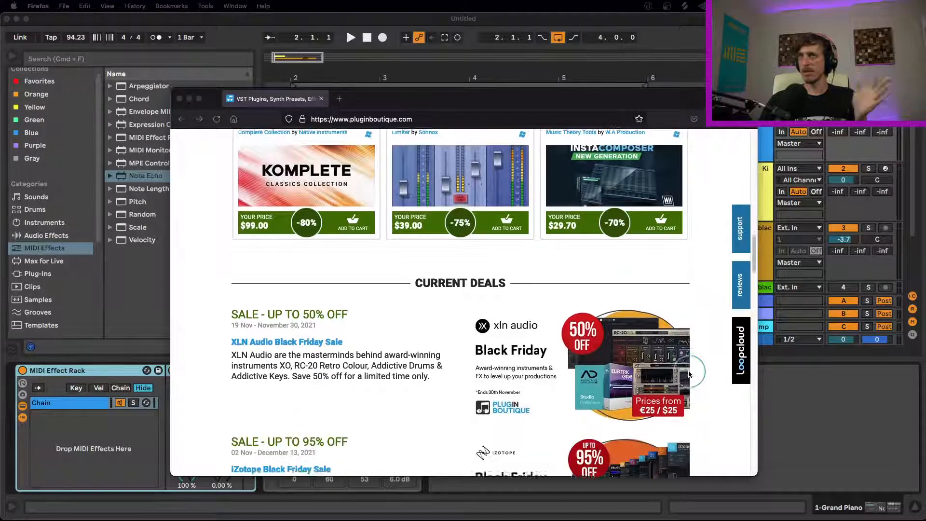
- Look through the remaining Black Friday deals and the bestseller and top-rated plugin lists on the Plugin Boutique homepage
{"action": "scroll", "coordinate": [695, 363], "scroll_direction": "down", "scroll_amount": 6}
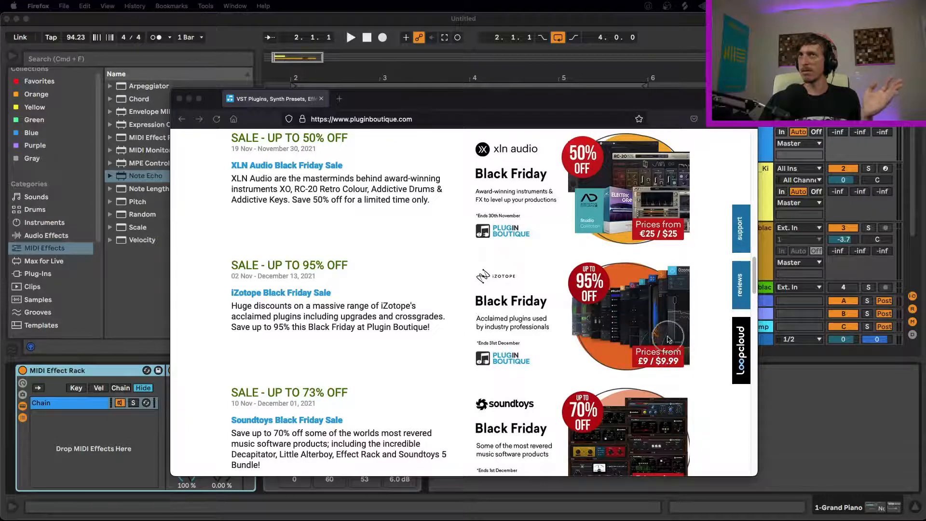
{"action": "scroll", "coordinate": [699, 341], "scroll_direction": "down", "scroll_amount": 2}
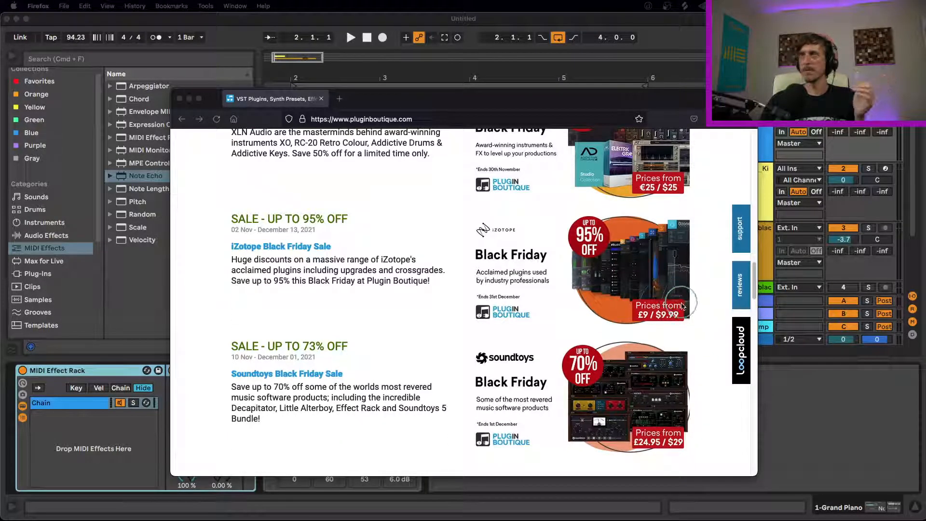
{"action": "scroll", "coordinate": [673, 296], "scroll_direction": "down", "scroll_amount": 4}
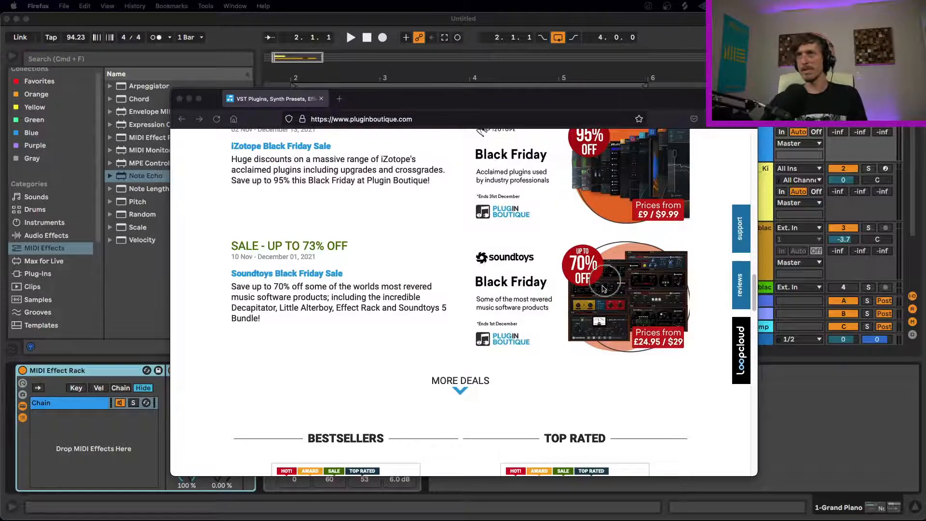
{"action": "scroll", "coordinate": [530, 319], "scroll_direction": "down", "scroll_amount": 5}
{"action": "scroll", "coordinate": [501, 313], "scroll_direction": "down", "scroll_amount": 5}
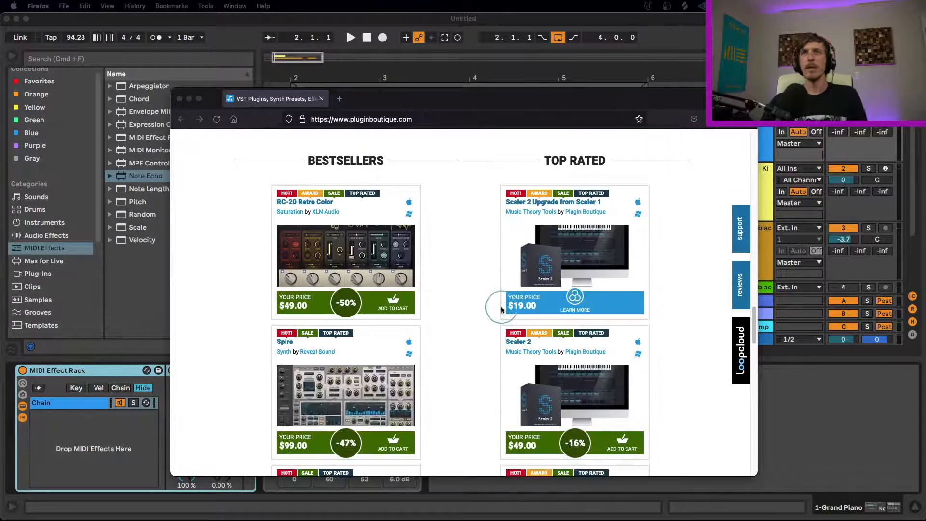
{"action": "scroll", "coordinate": [471, 311], "scroll_direction": "down", "scroll_amount": 6}
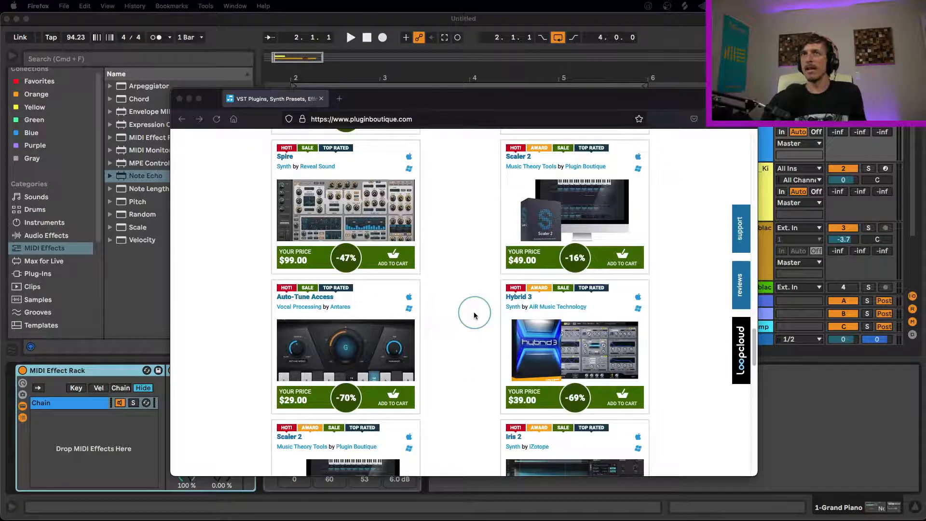
{"action": "scroll", "coordinate": [474, 316], "scroll_direction": "down", "scroll_amount": 4}
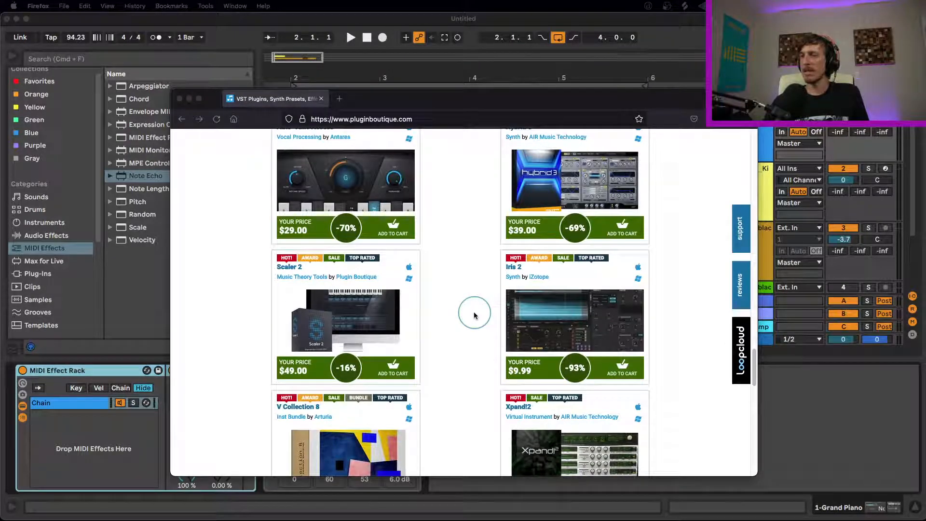
{"action": "scroll", "coordinate": [474, 316], "scroll_direction": "down", "scroll_amount": 5}
{"action": "scroll", "coordinate": [474, 316], "scroll_direction": "up", "scroll_amount": 4}
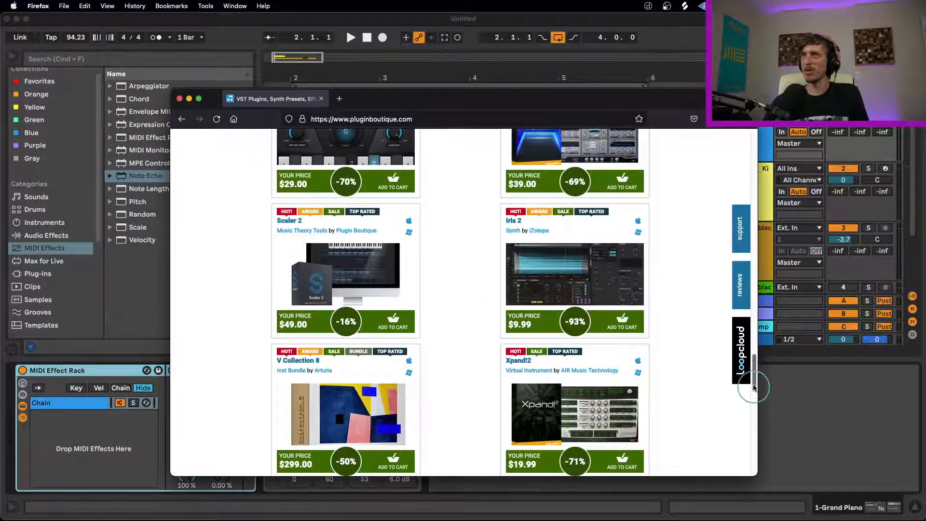
- Return to the start of the Plugin Boutique homepage, then close the page and go back to Ableton Live
{"action": "left_click_drag", "start_coordinate": [754, 375], "coordinate": [737, 201]}
{"action": "scroll", "coordinate": [722, 233], "scroll_direction": "up", "scroll_amount": 10}
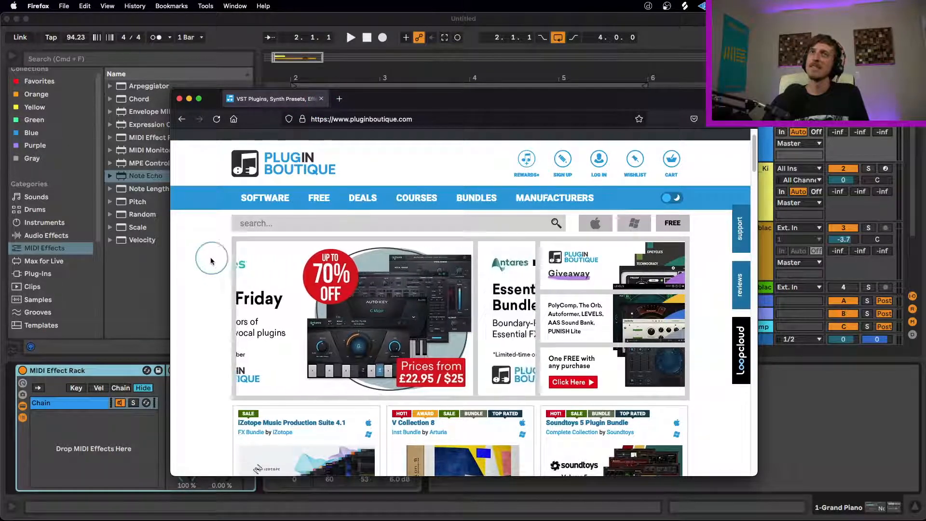
{"action": "scroll", "coordinate": [211, 261], "scroll_direction": "down", "scroll_amount": 3}
{"action": "scroll", "coordinate": [208, 261], "scroll_direction": "up", "scroll_amount": 3}
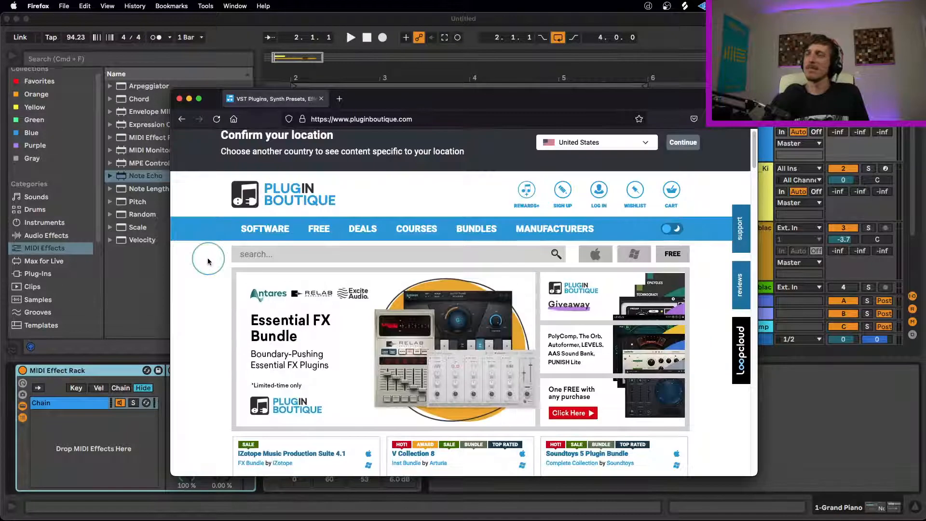
{"action": "left_click", "coordinate": [321, 99]}
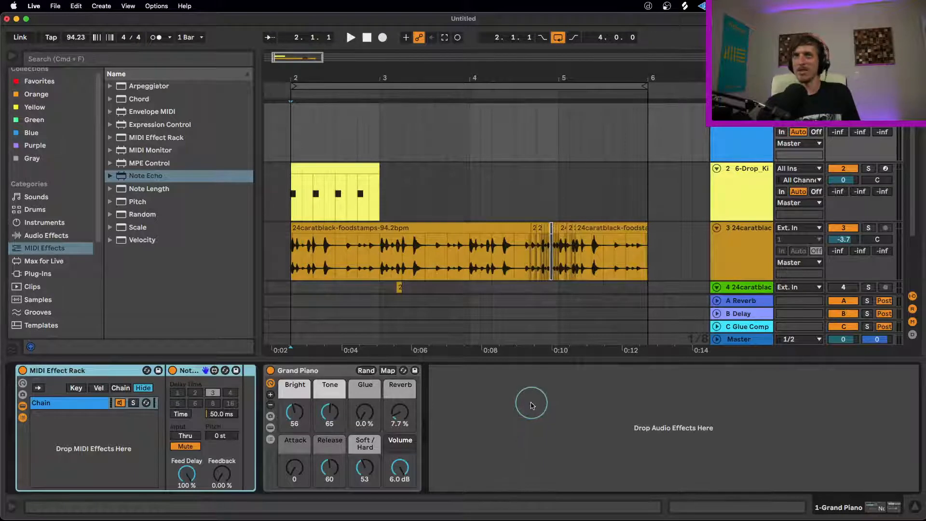
- Delete the MIDI Effect Rack containing Note Echo from the Grand Piano track
{"action": "left_click", "coordinate": [532, 405]}
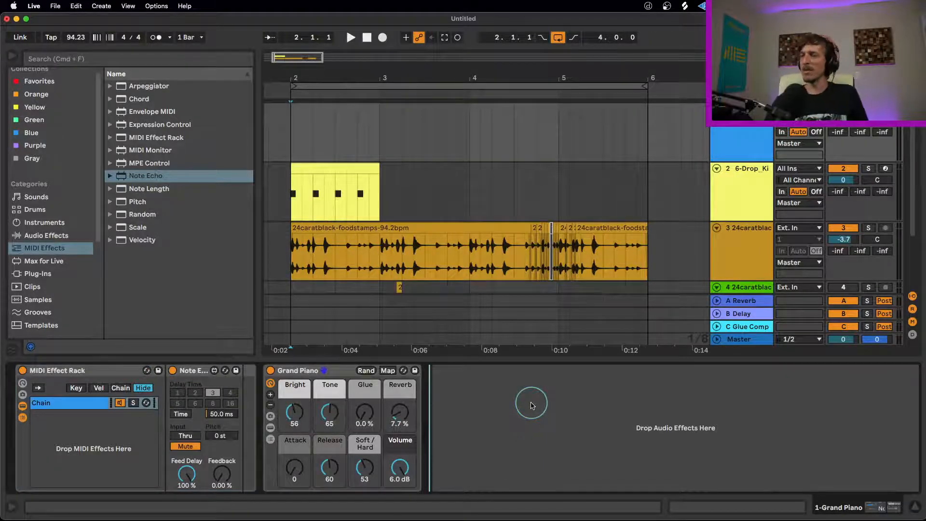
{"action": "left_click", "coordinate": [91, 370]}
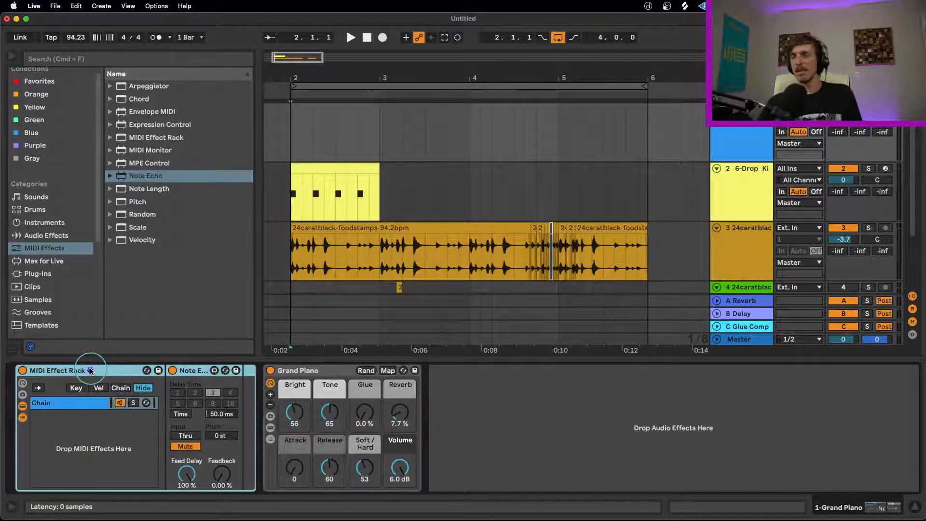
{"action": "key", "text": "Delete"}
{"action": "left_click", "coordinate": [265, 409]}
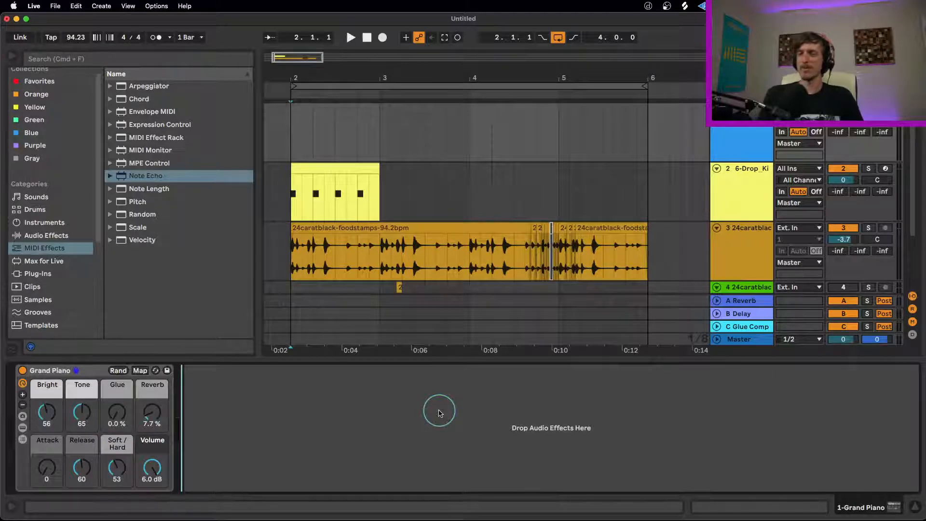
- Select the clip on the 6-Drop Kick track and delete the track's Expression Control device
{"action": "left_click", "coordinate": [663, 250]}
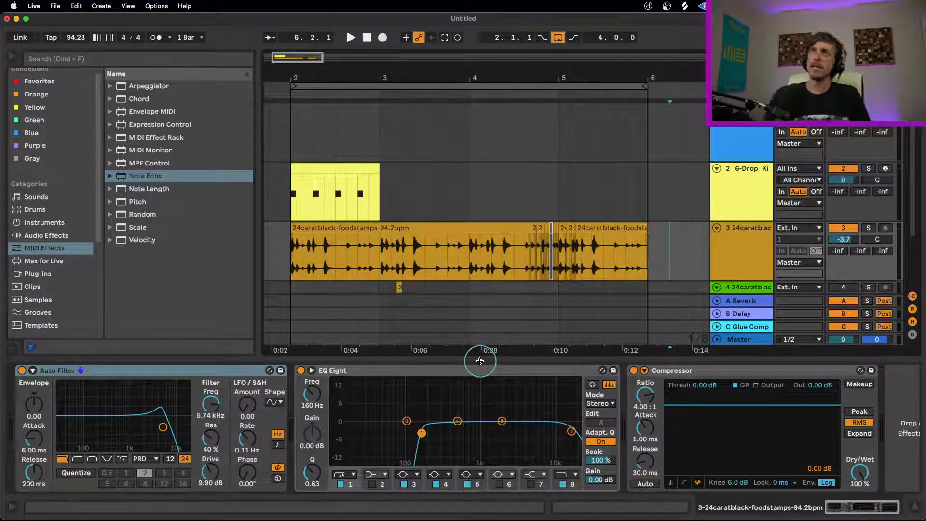
{"action": "left_click", "coordinate": [345, 167]}
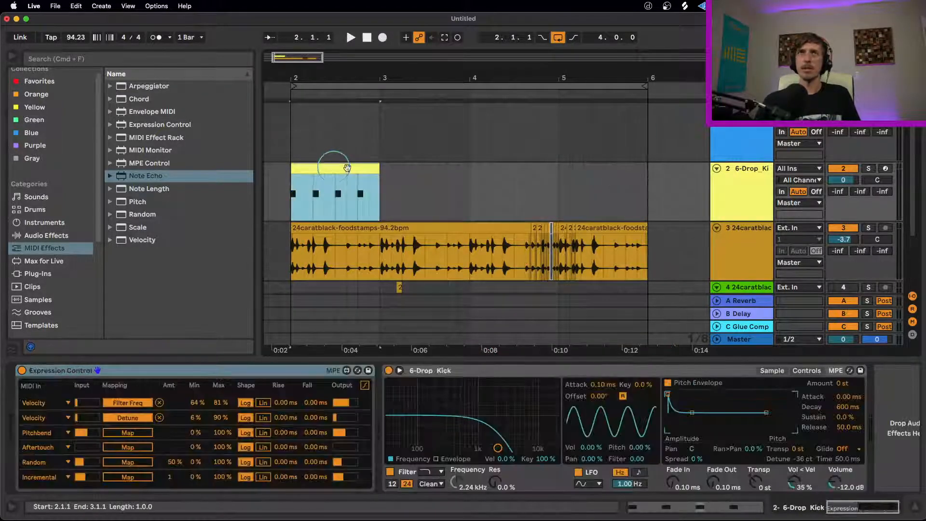
{"action": "left_click", "coordinate": [262, 368]}
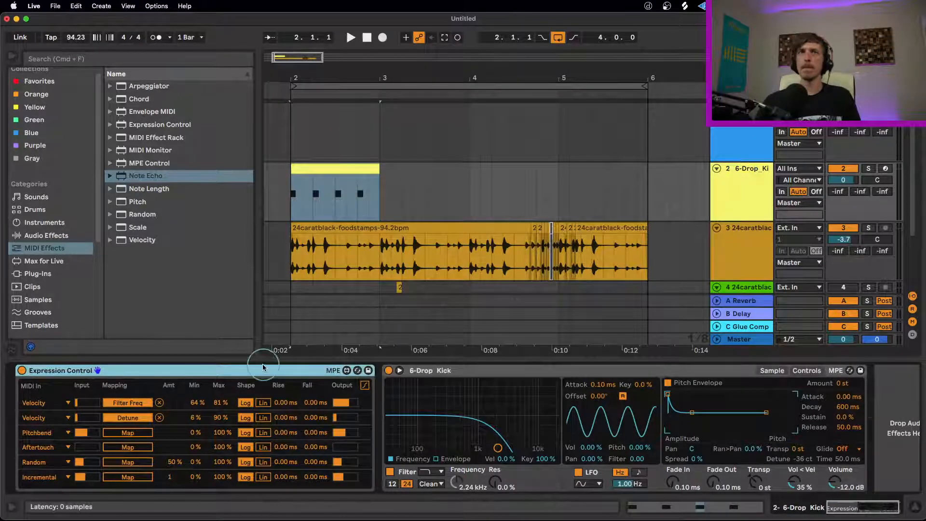
{"action": "key", "text": "Delete"}
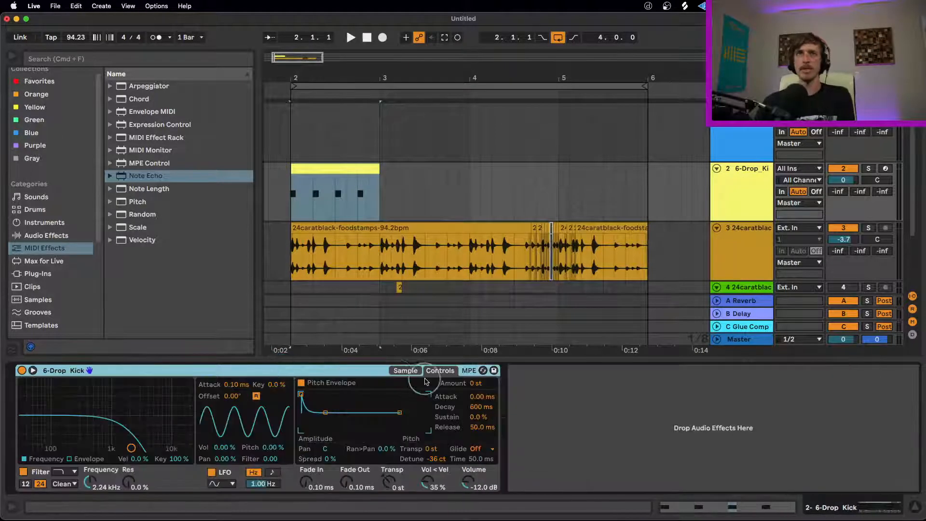
- Audition kick samples from the Purple collection and replace Simpler's sample with 9-Kick 808 Boom Filtered.wav
{"action": "left_click", "coordinate": [425, 378]}
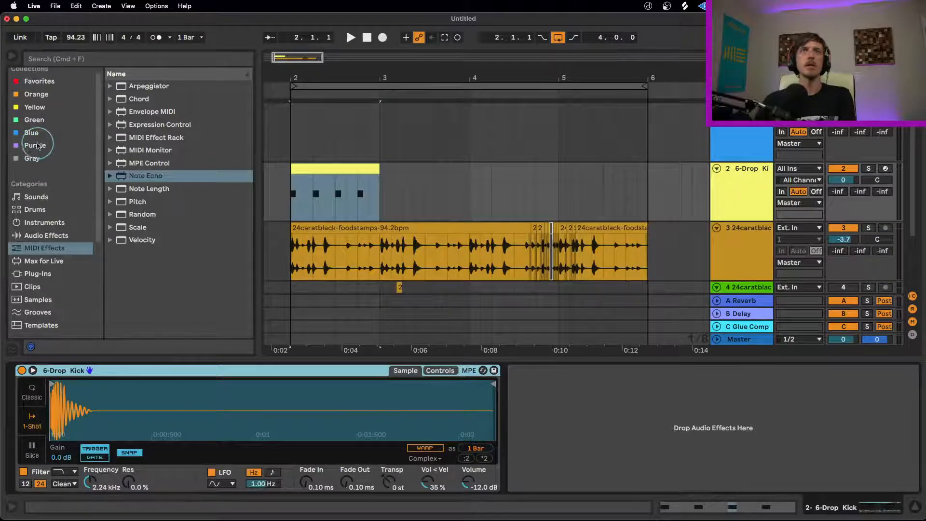
{"action": "left_click", "coordinate": [37, 146]}
{"action": "scroll", "coordinate": [180, 228], "scroll_direction": "down", "scroll_amount": 1}
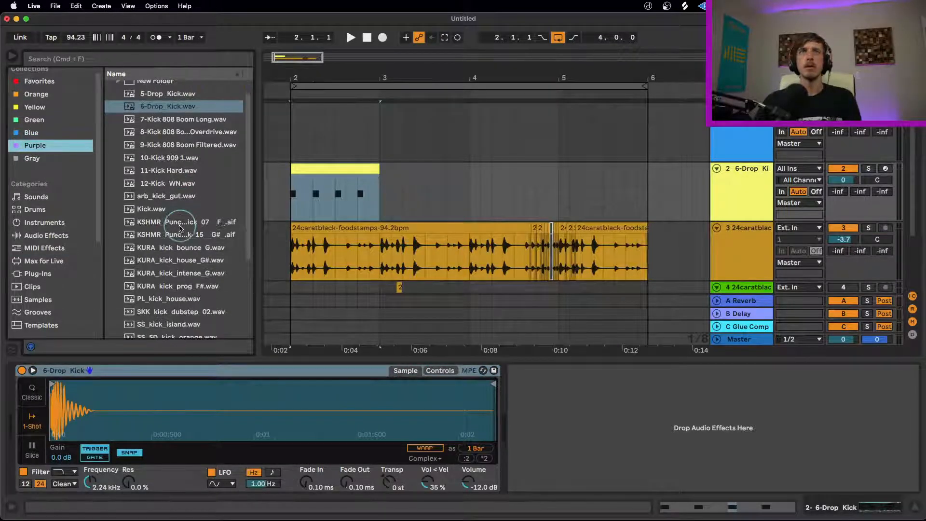
{"action": "scroll", "coordinate": [181, 193], "scroll_direction": "up", "scroll_amount": 1}
{"action": "left_click", "coordinate": [181, 149]}
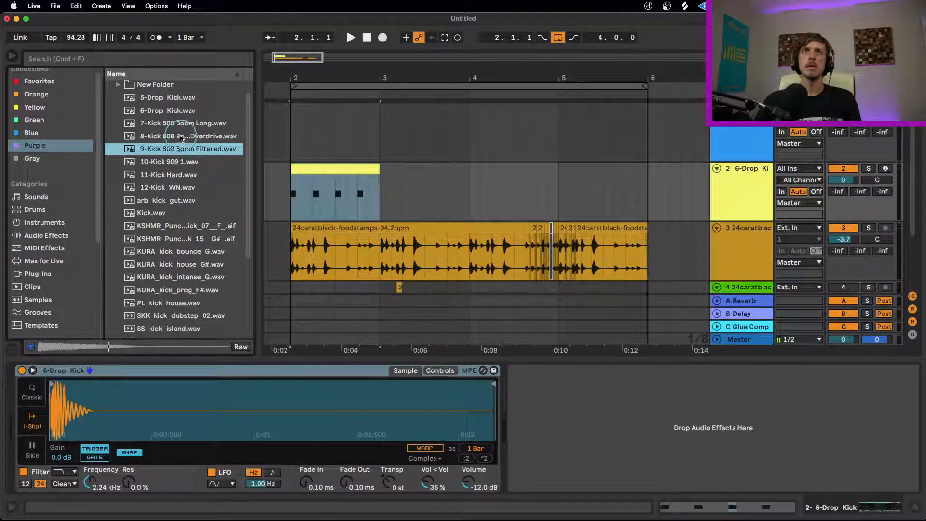
{"action": "left_click", "coordinate": [182, 137]}
{"action": "left_click", "coordinate": [184, 149]}
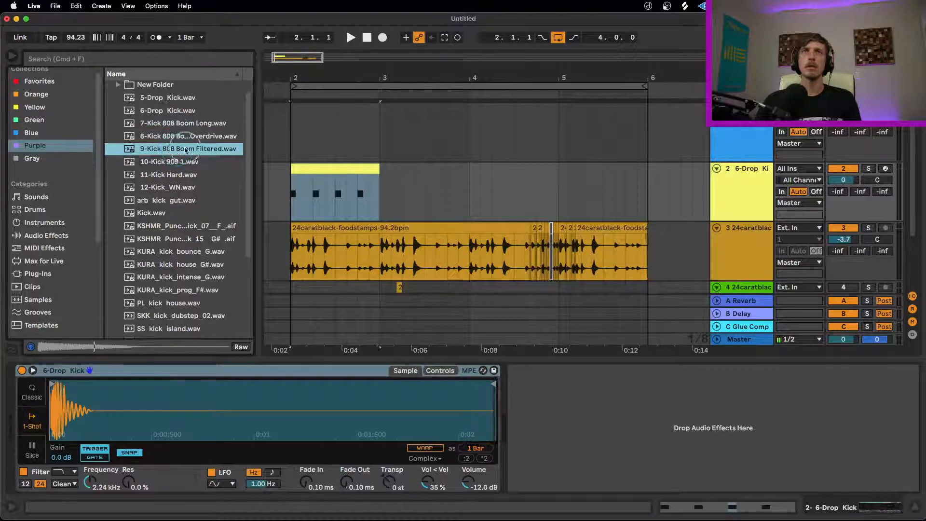
{"action": "left_click_drag", "start_coordinate": [185, 150], "coordinate": [129, 429]}
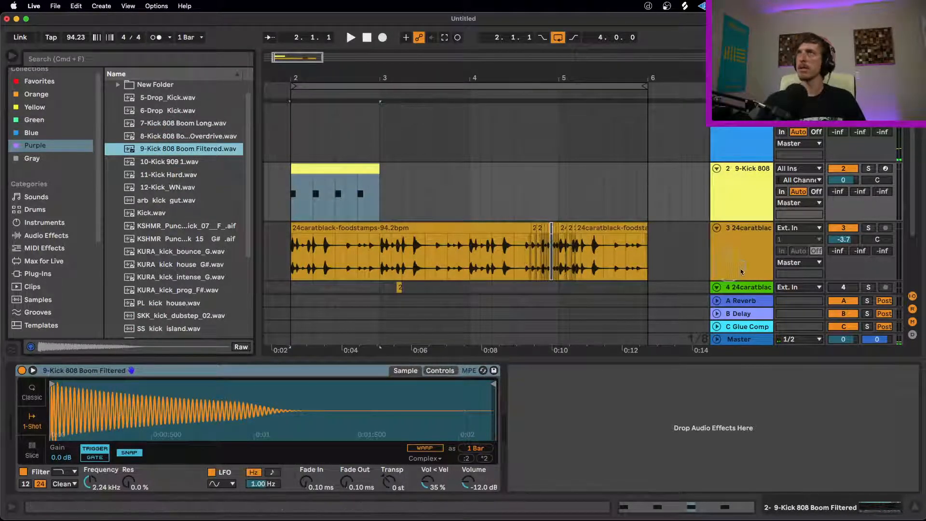
- Arm the 9-Kick 808 track and set Simpler's volume to -1.12 dB, detune to 0 ct and filter frequency to 22.0 kHz
{"action": "left_click", "coordinate": [886, 168]}
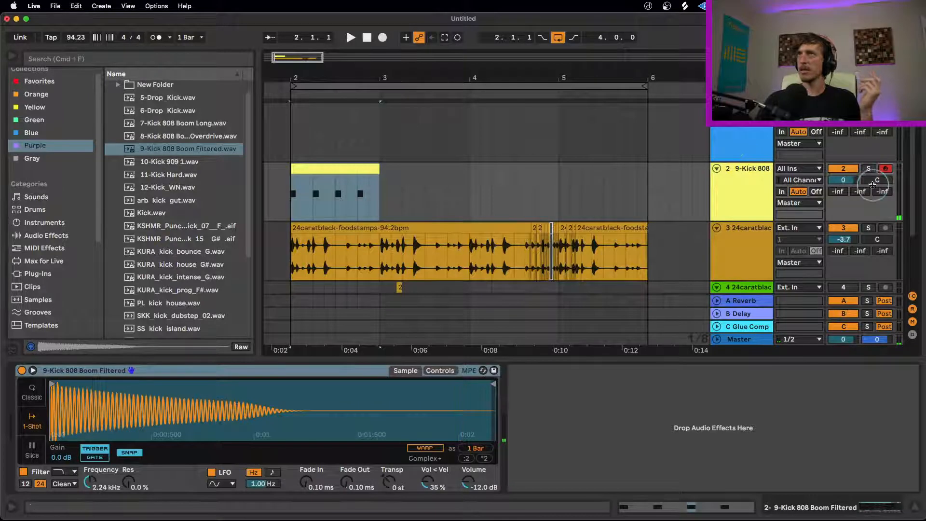
{"action": "left_click_drag", "start_coordinate": [471, 487], "coordinate": [469, 483]}
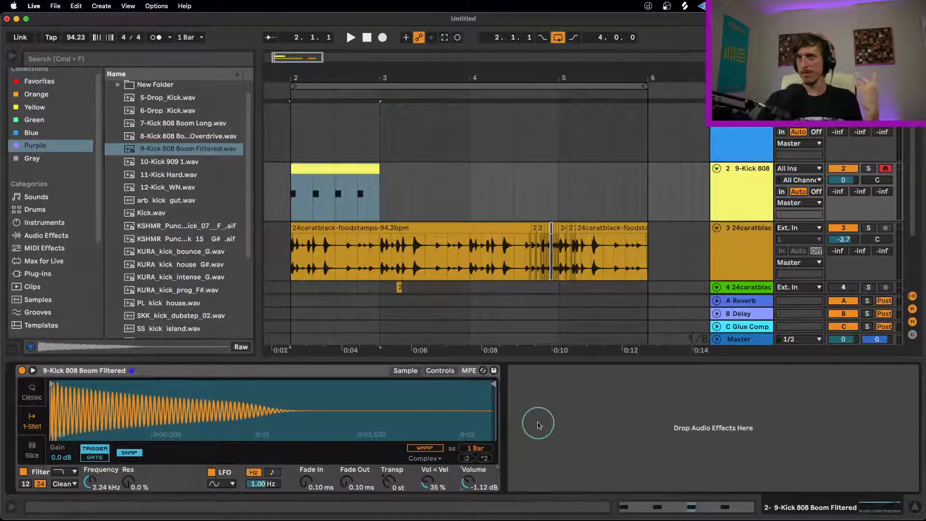
{"action": "left_click", "coordinate": [447, 372]}
{"action": "double_click", "coordinate": [439, 460]}
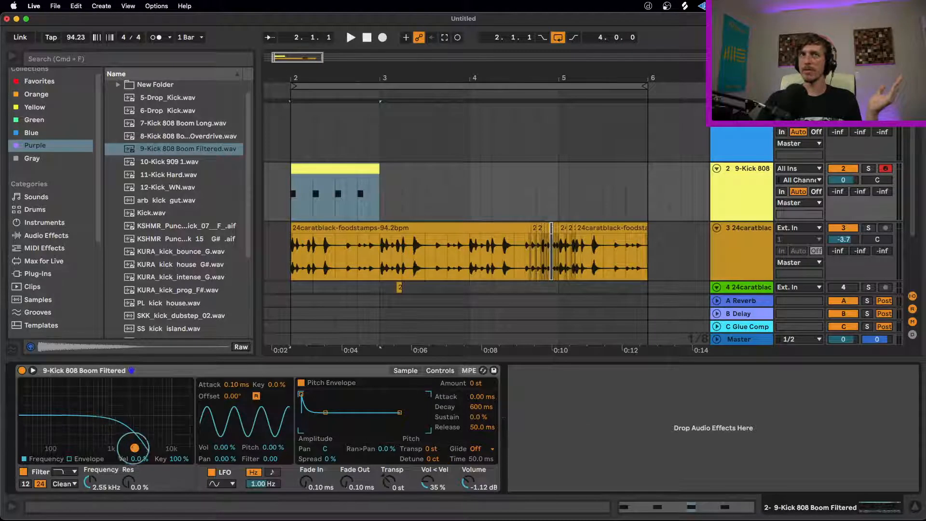
{"action": "left_click_drag", "start_coordinate": [130, 447], "coordinate": [188, 448]}
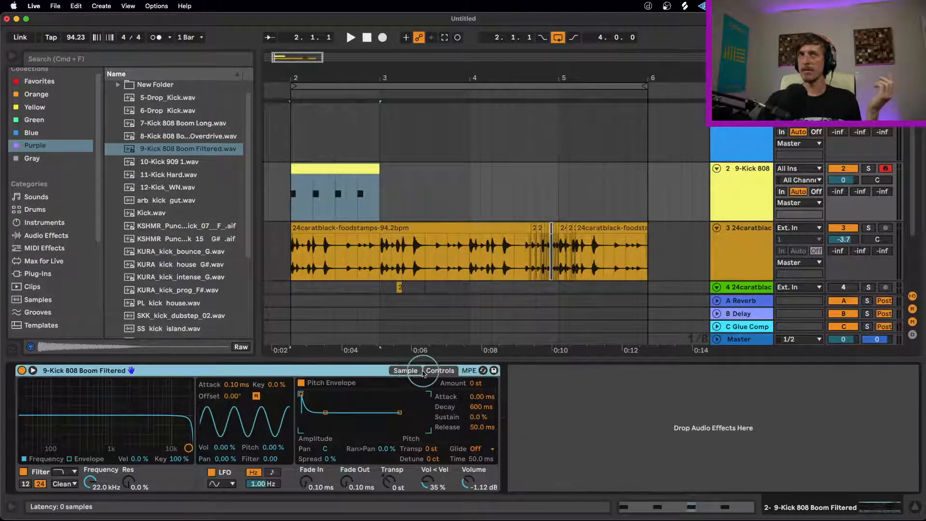
- Check the 808 waveform, then set Simpler's glide mode to Glide with a time of 882 ms
{"action": "left_click", "coordinate": [405, 370]}
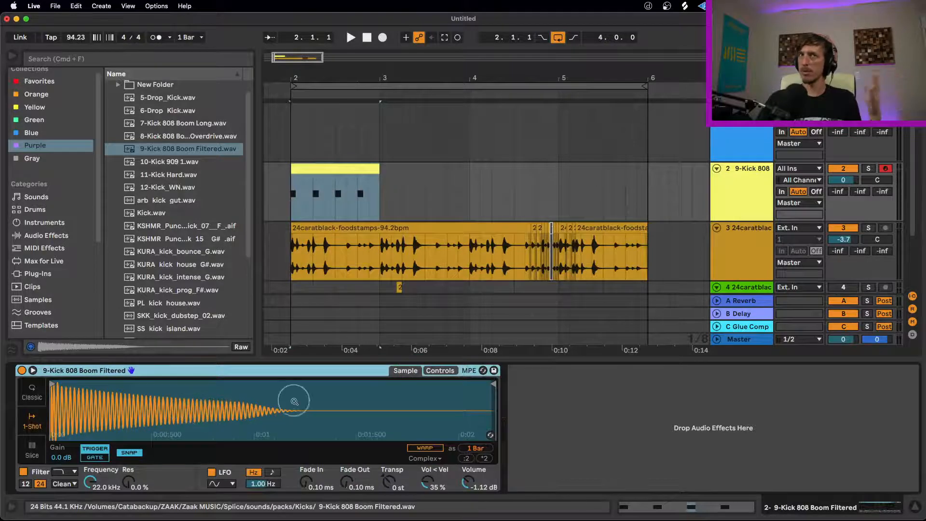
{"action": "left_click", "coordinate": [425, 374]}
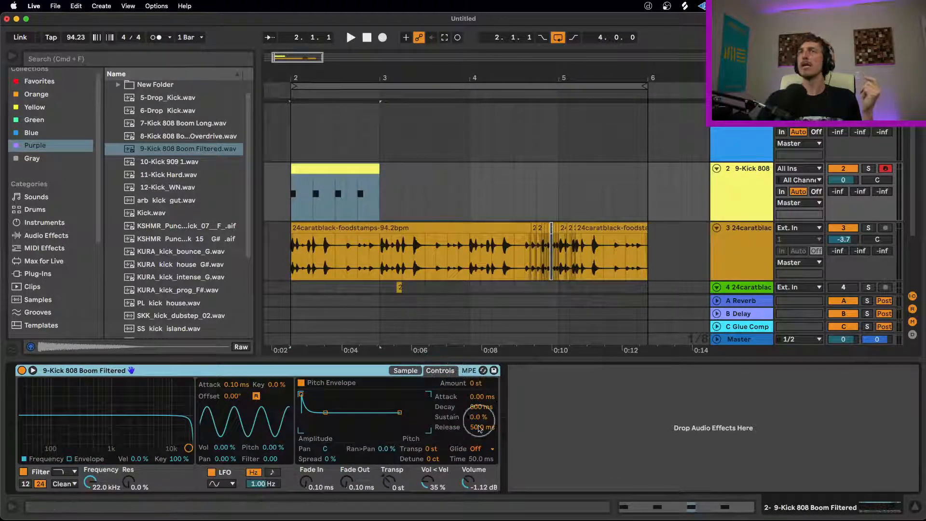
{"action": "left_click", "coordinate": [482, 448]}
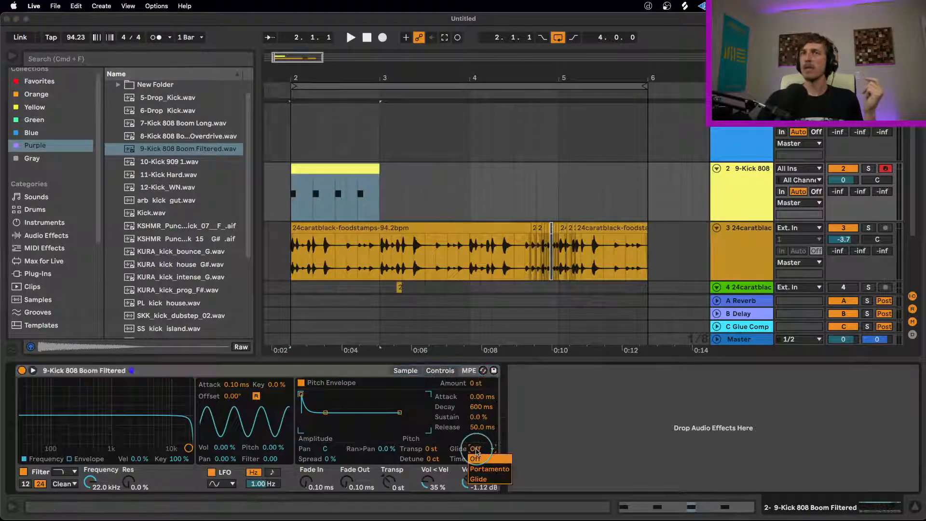
{"action": "left_click", "coordinate": [502, 479]}
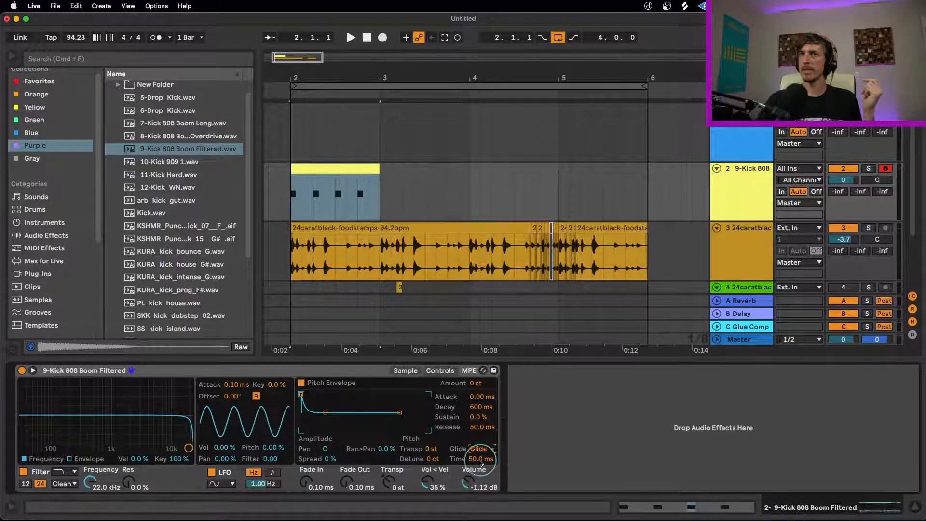
{"action": "left_click_drag", "start_coordinate": [479, 459], "coordinate": [480, 462]}
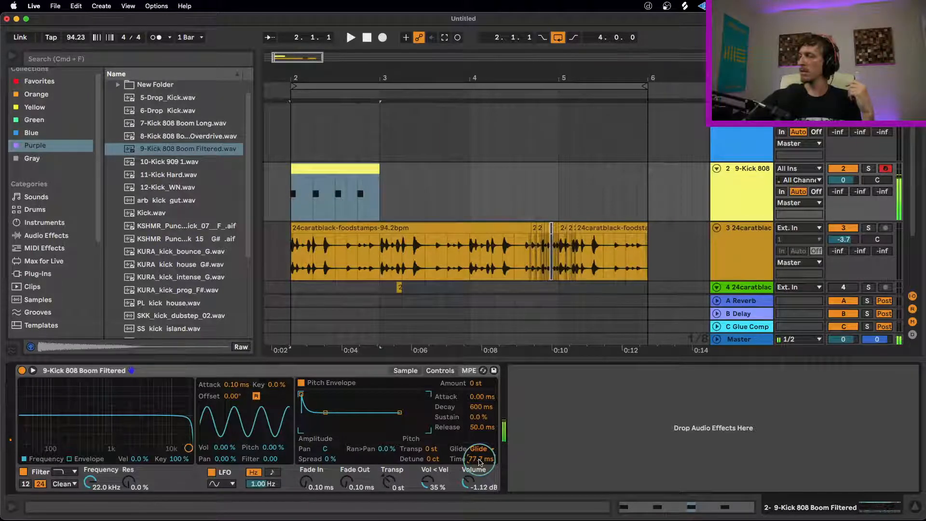
{"action": "mouse_move", "coordinate": [480, 461]}
{"action": "left_mouse_down"}
{"action": "mouse_move", "coordinate": [480, 434]}
{"action": "mouse_move", "coordinate": [479, 461]}
{"action": "left_mouse_up"}
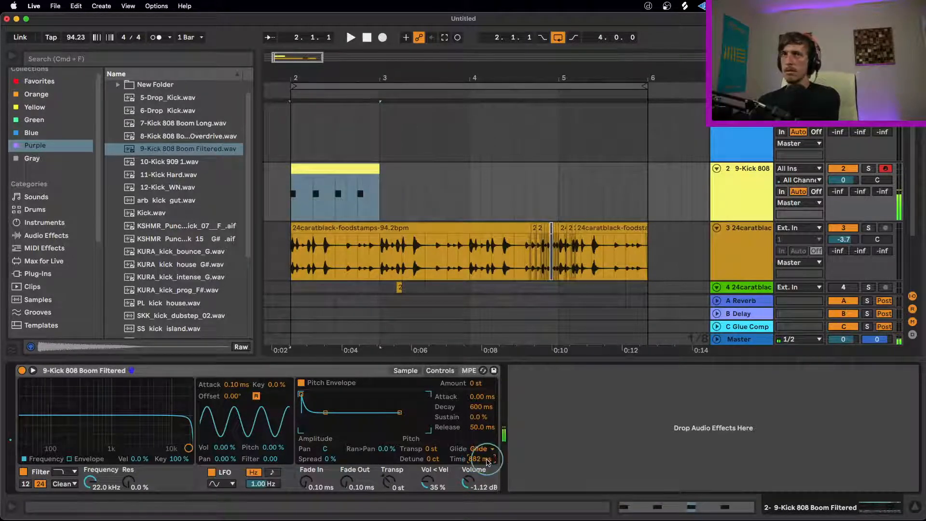
- Try Portamento as Simpler's glide mode, then switch back to Glide
{"action": "left_click", "coordinate": [478, 449]}
{"action": "left_click", "coordinate": [495, 467]}
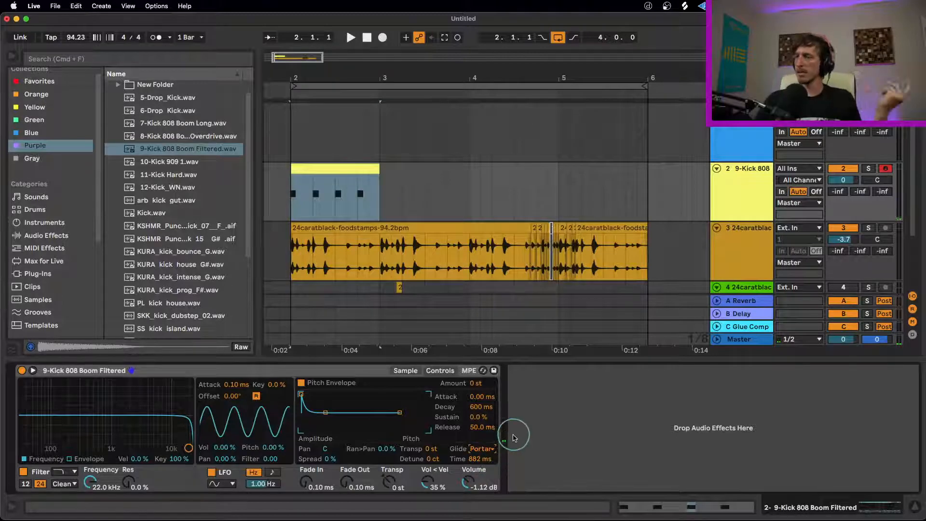
{"action": "left_click", "coordinate": [482, 448]}
{"action": "left_click", "coordinate": [485, 479]}
- Keep Simpler's glide mode on Glide and shorten the glide time to 470 ms
{"action": "left_click", "coordinate": [488, 449]}
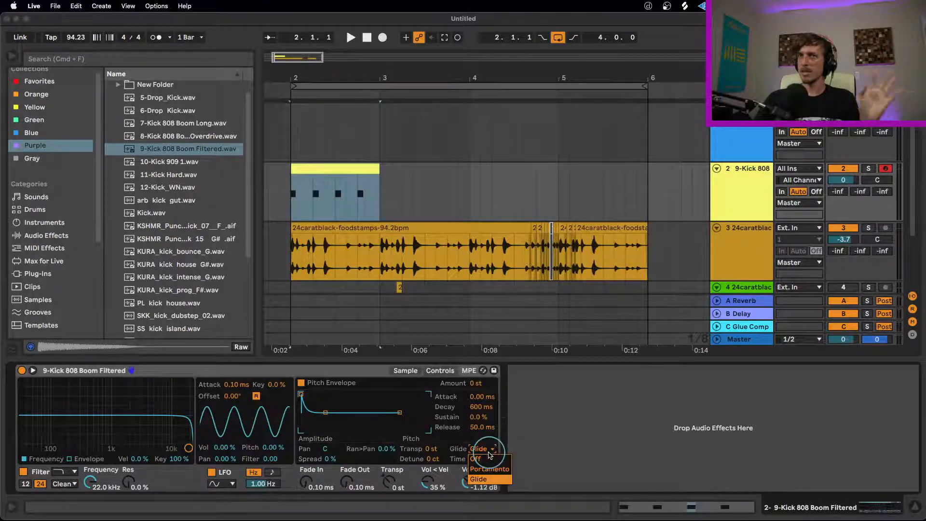
{"action": "left_click", "coordinate": [505, 481]}
{"action": "left_click_drag", "start_coordinate": [482, 461], "coordinate": [482, 482]}
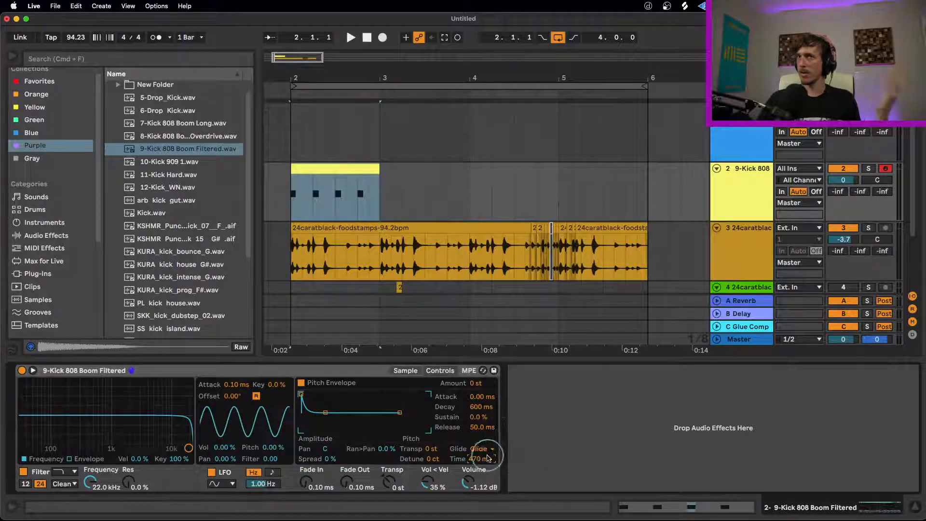
- Try a longer glide time of about 1 s in Simpler, then set it to 300 ms
{"action": "left_click_drag", "start_coordinate": [480, 459], "coordinate": [478, 457]}
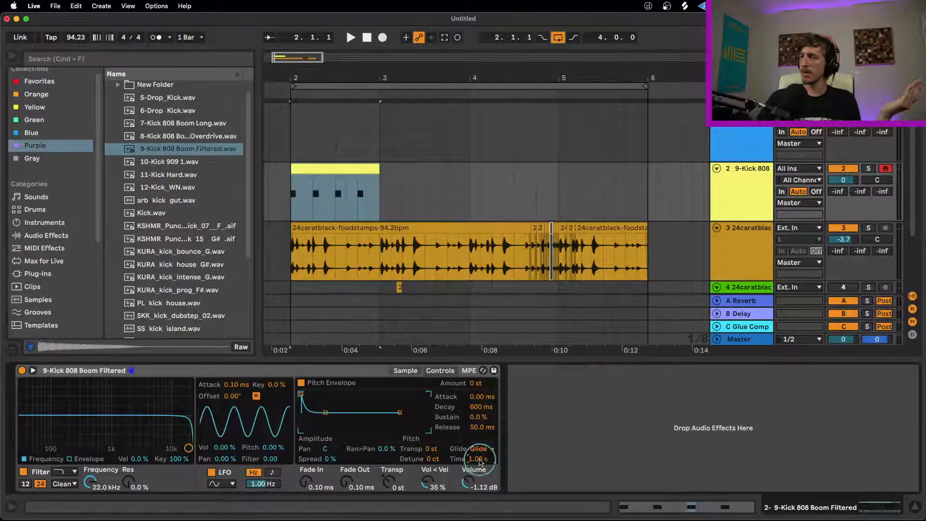
{"action": "left_click_drag", "start_coordinate": [480, 458], "coordinate": [480, 458]}
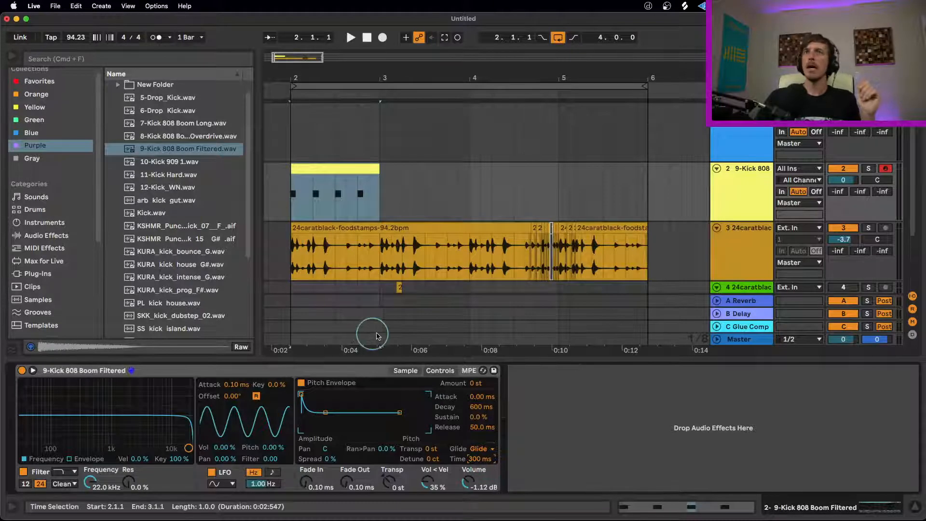
- Place 5-Drop_Kick.wav on a new audio track and duplicate its 3.4.3 to 4.2.1 section twice
{"action": "scroll", "coordinate": [420, 241], "scroll_direction": "down", "scroll_amount": 3}
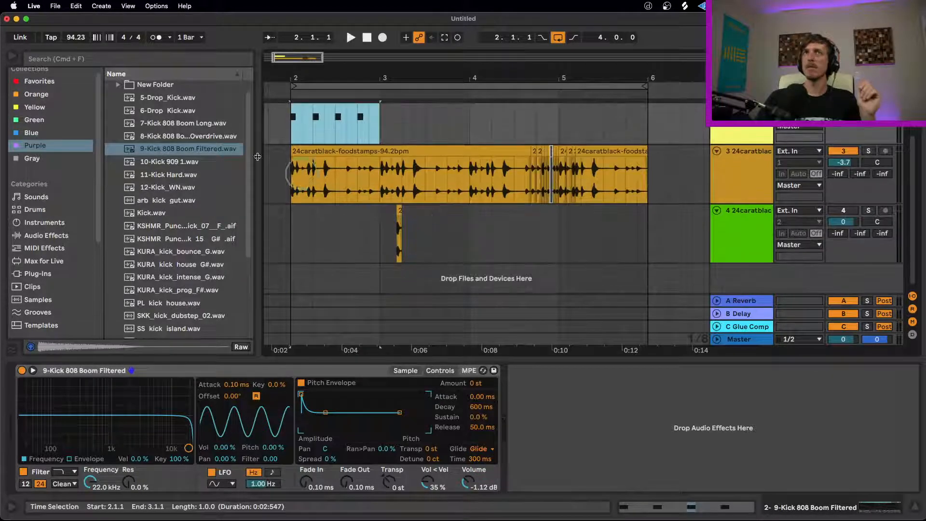
{"action": "left_click_drag", "start_coordinate": [168, 101], "coordinate": [518, 273]}
{"action": "left_click", "coordinate": [459, 263]}
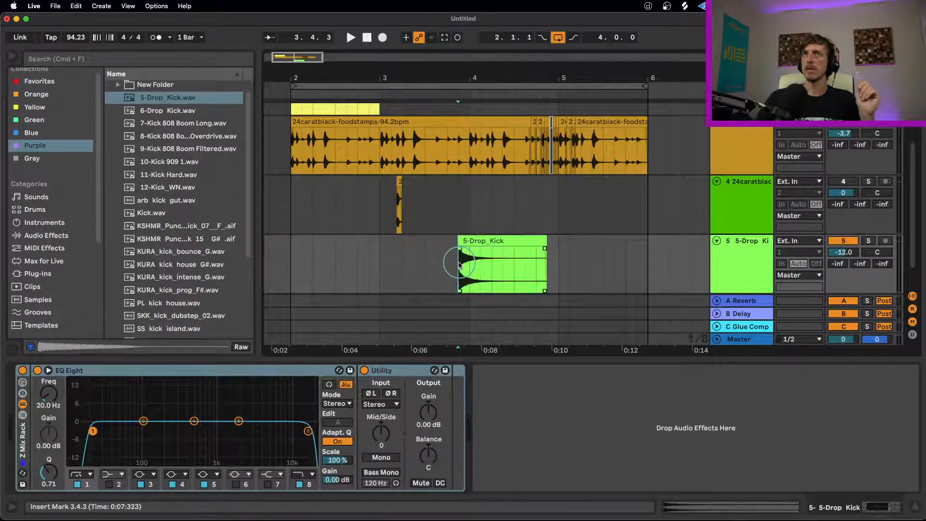
{"action": "left_click_drag", "start_coordinate": [459, 263], "coordinate": [493, 266]}
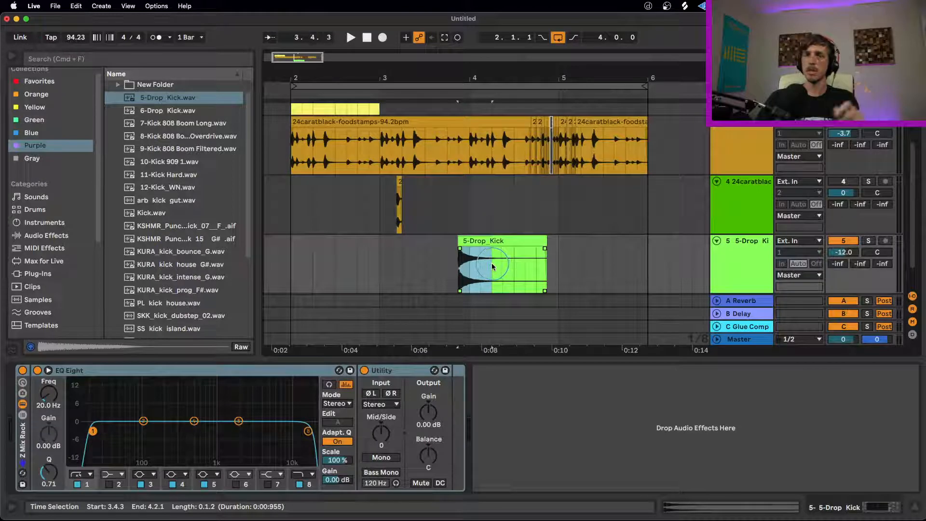
{"action": "key", "text": "super+d"}
{"action": "key", "text": "super+d"}
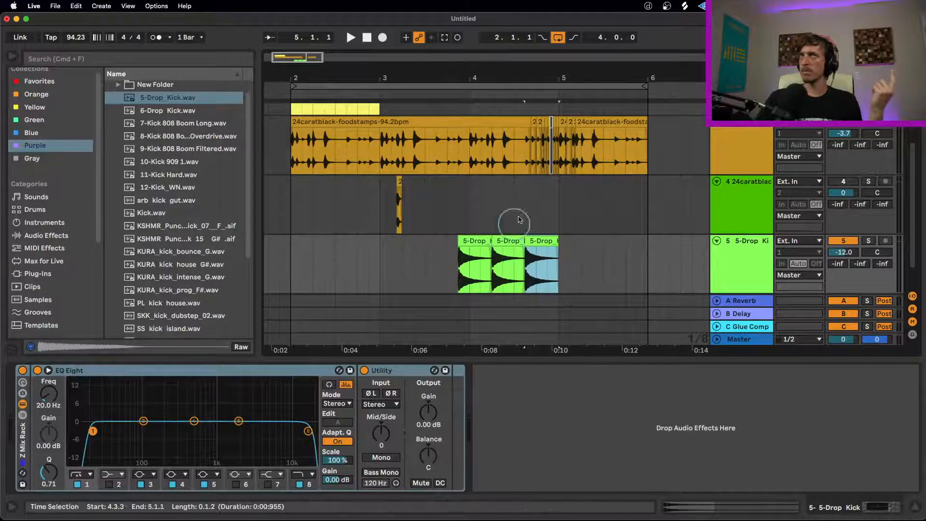
- Open the 9-Kick 808 MIDI clip, solo its track and play the clip
{"action": "scroll", "coordinate": [518, 220], "scroll_direction": "up", "scroll_amount": 5}
{"action": "left_click", "coordinate": [367, 165]}
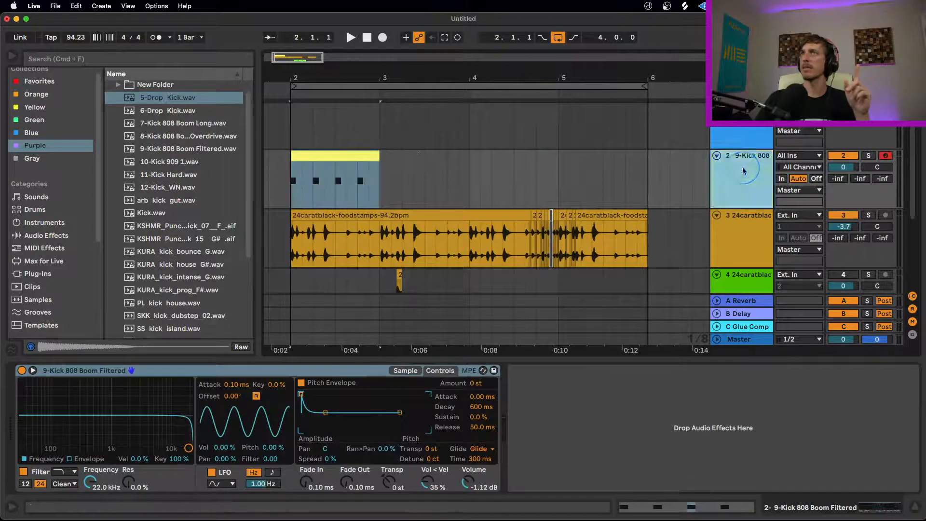
{"action": "double_click", "coordinate": [306, 155]}
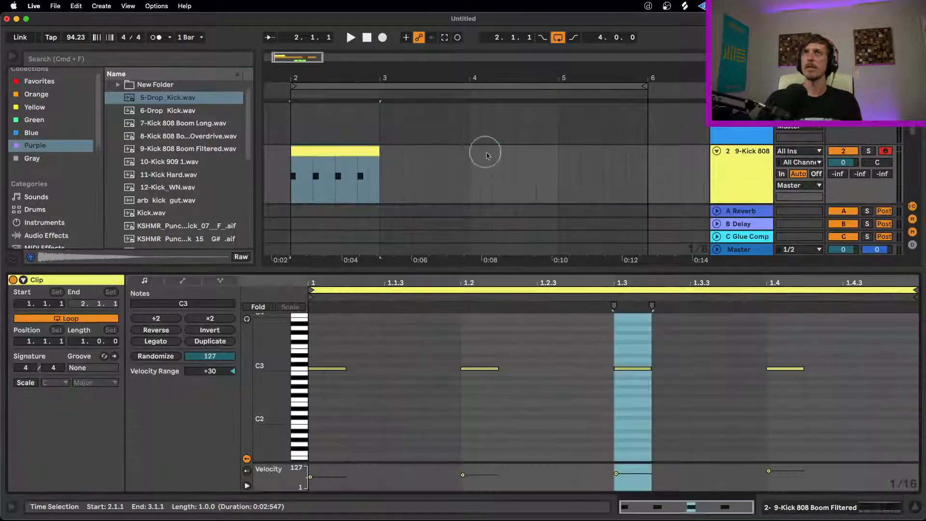
{"action": "left_click", "coordinate": [868, 151]}
{"action": "key", "text": "space"}
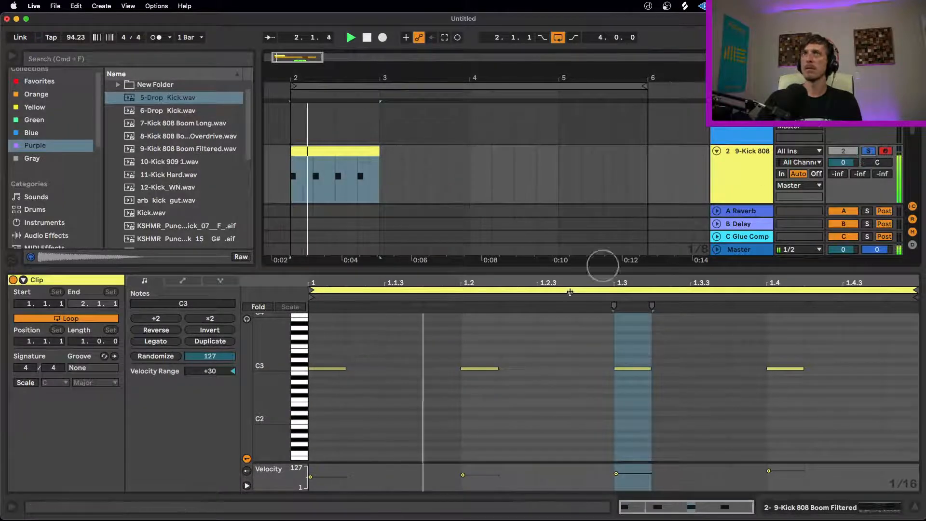
{"action": "key", "text": "space"}
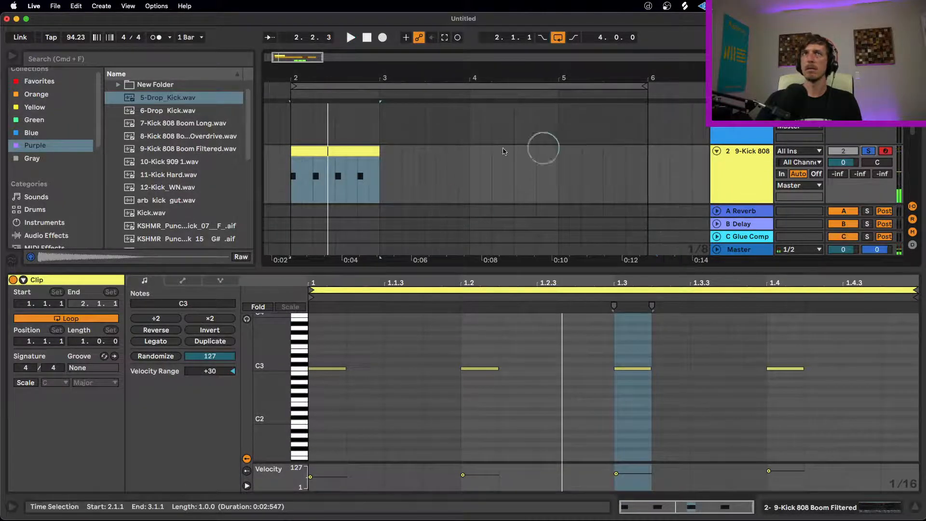
- Check the 808 waveform in Simpler's sample view, then return to its controls view
{"action": "left_click", "coordinate": [728, 159]}
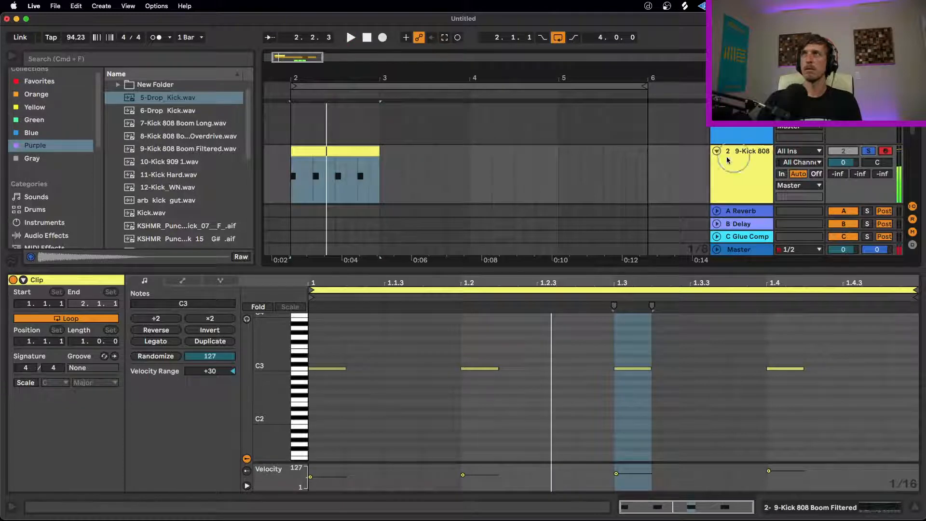
{"action": "left_click", "coordinate": [392, 370]}
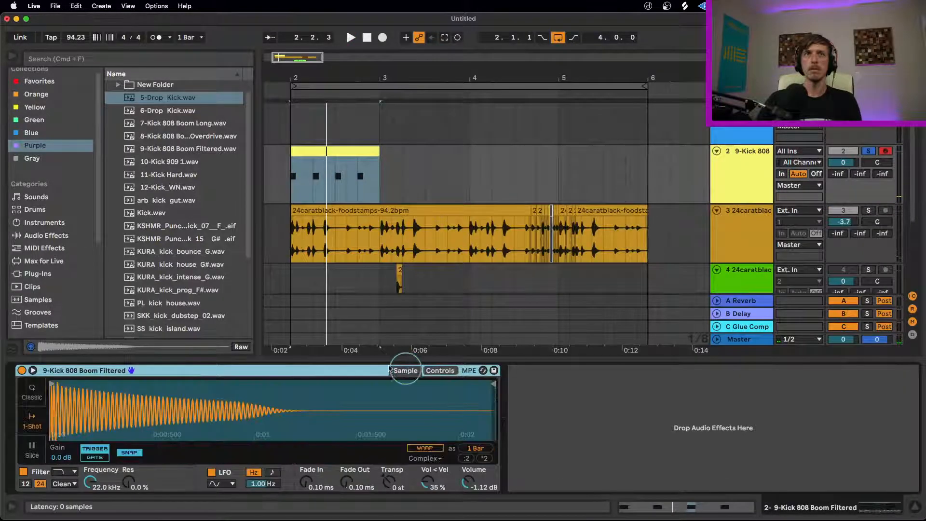
{"action": "left_click", "coordinate": [330, 184]}
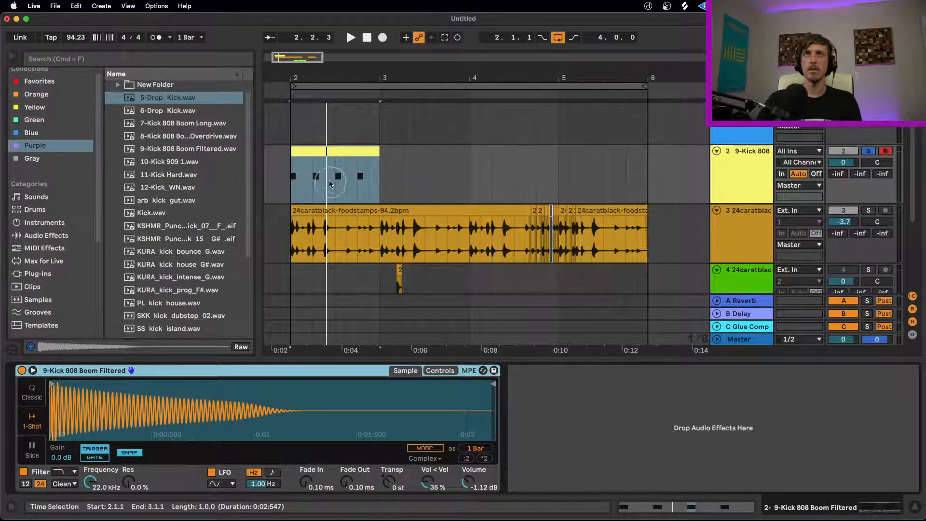
{"action": "scroll", "coordinate": [334, 183], "scroll_direction": "down", "scroll_amount": 5}
{"action": "scroll", "coordinate": [340, 181], "scroll_direction": "up", "scroll_amount": 6}
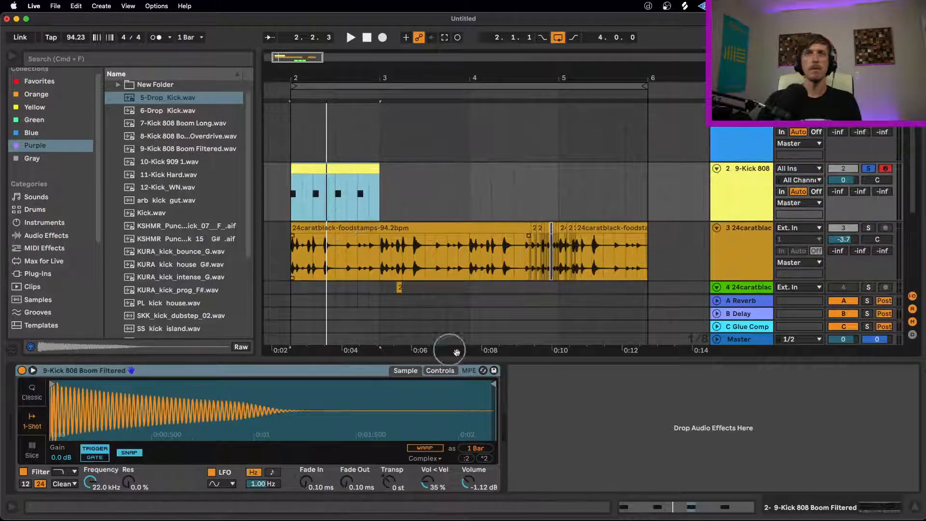
{"action": "left_click", "coordinate": [440, 370]}
- Replace the notes in the 808 clip with a short C3 note duplicated onto all four beats
{"action": "double_click", "coordinate": [351, 185]}
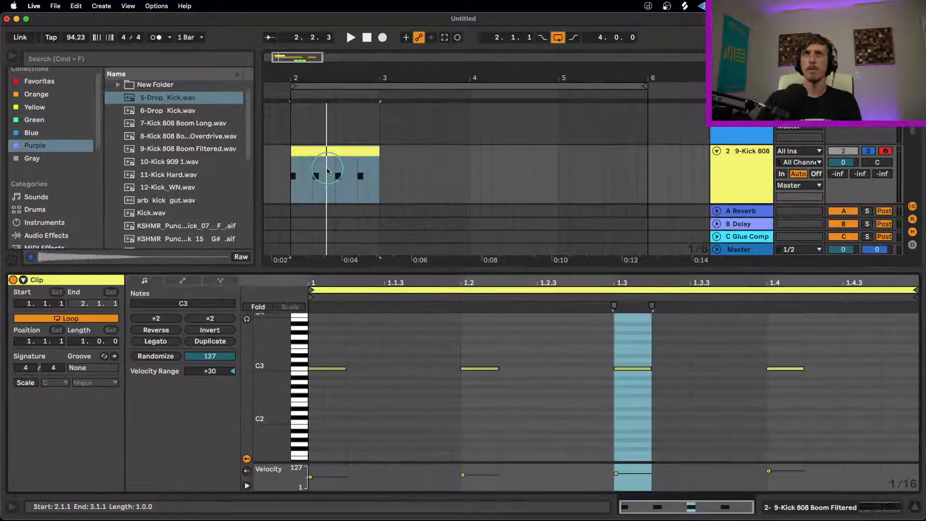
{"action": "double_click", "coordinate": [222, 370]}
{"action": "left_click_drag", "start_coordinate": [836, 340], "coordinate": [272, 432]}
{"action": "key", "text": "Delete"}
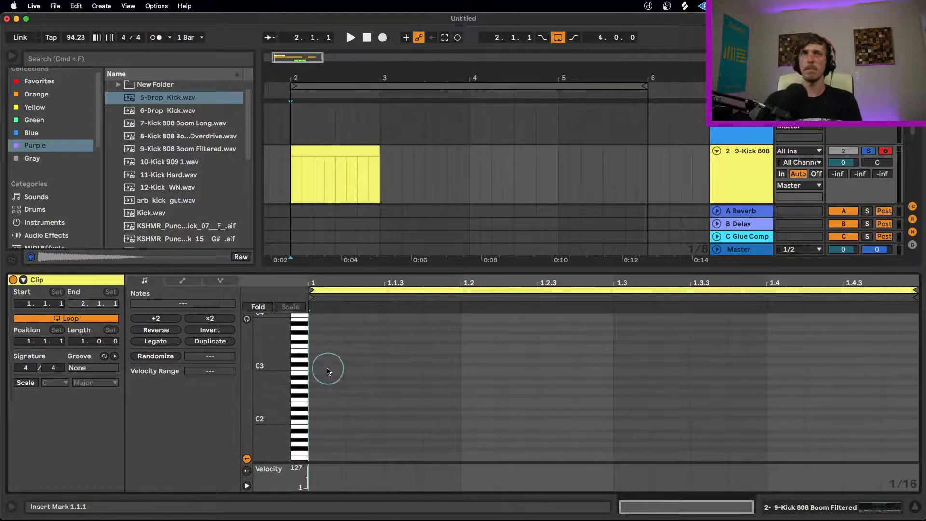
{"action": "double_click", "coordinate": [325, 369]}
{"action": "left_click_drag", "start_coordinate": [451, 355], "coordinate": [284, 427]}
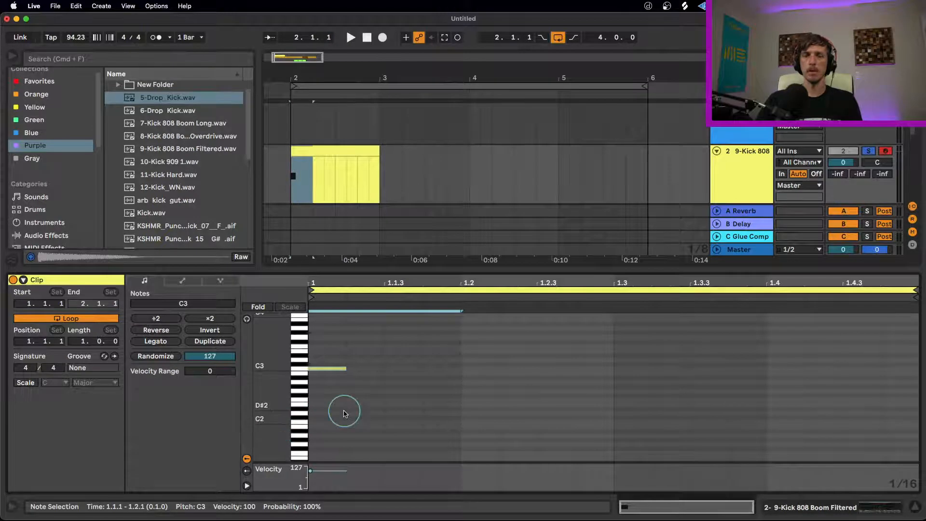
{"action": "key", "text": "super+d"}
{"action": "key", "text": "super+d"}
{"action": "key", "text": "super+d"}
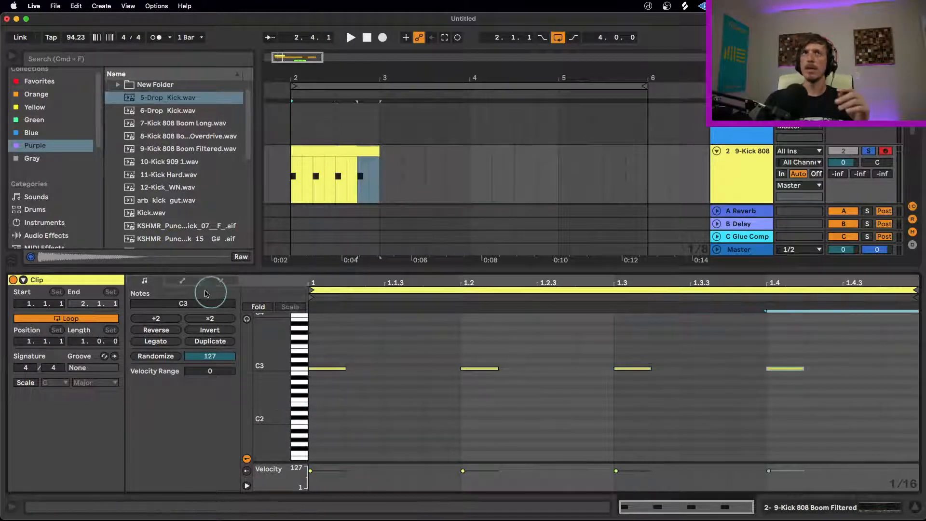
- Draw a MIDI Ctrl Pitch Bend envelope rising from zero just before beat 1.2 to 4005 just after it, and play it
{"action": "left_click", "coordinate": [183, 282]}
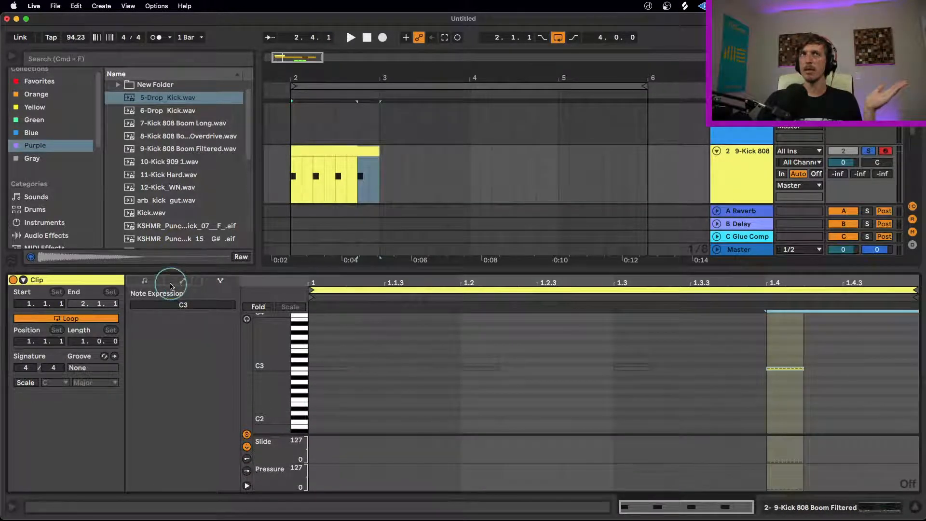
{"action": "left_click", "coordinate": [182, 282]}
{"action": "left_click", "coordinate": [169, 304]}
{"action": "left_click", "coordinate": [174, 315]}
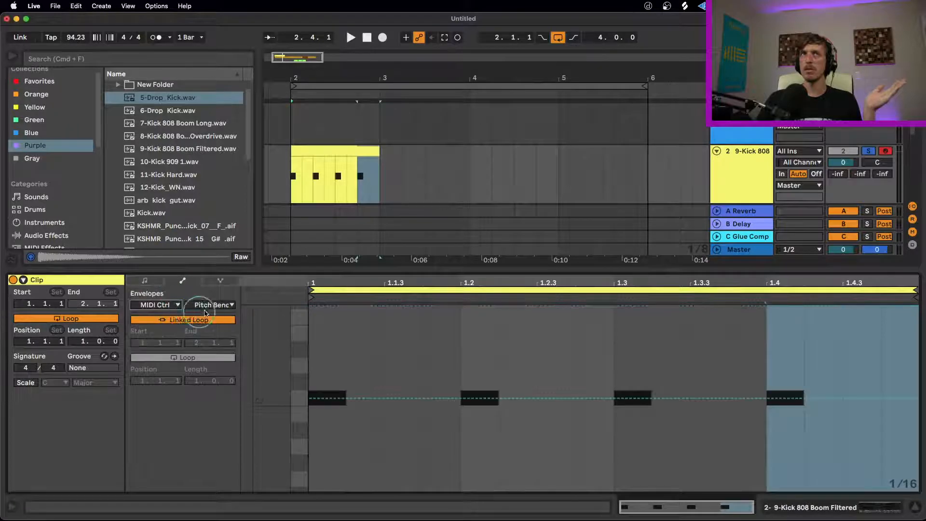
{"action": "left_click", "coordinate": [212, 305]}
{"action": "left_click", "coordinate": [212, 305]}
{"action": "left_click", "coordinate": [511, 382]}
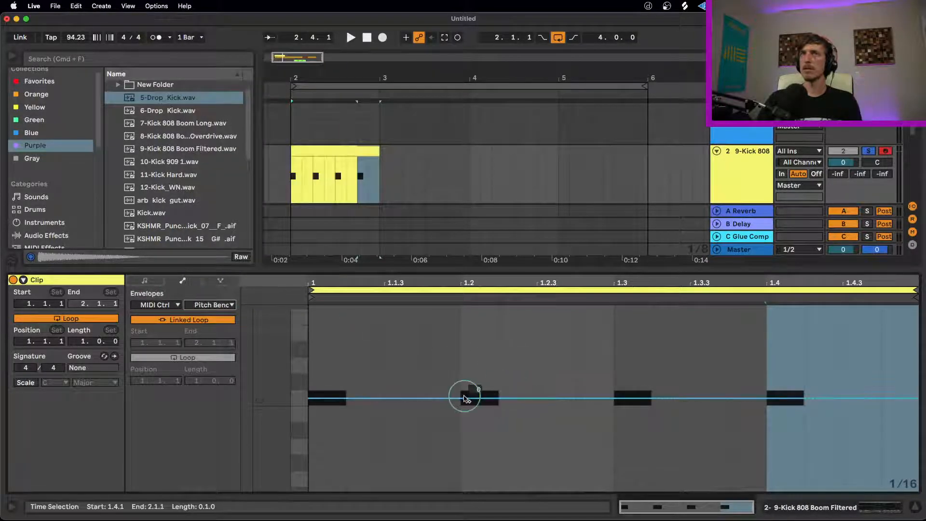
{"action": "left_click", "coordinate": [446, 398]}
{"action": "double_click", "coordinate": [478, 353]}
{"action": "key", "text": "space"}
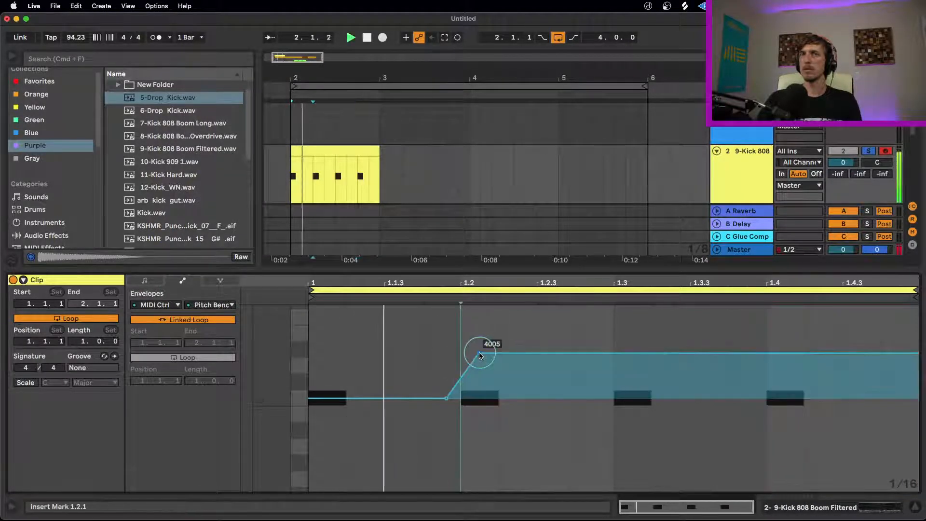
{"action": "key", "text": "space"}
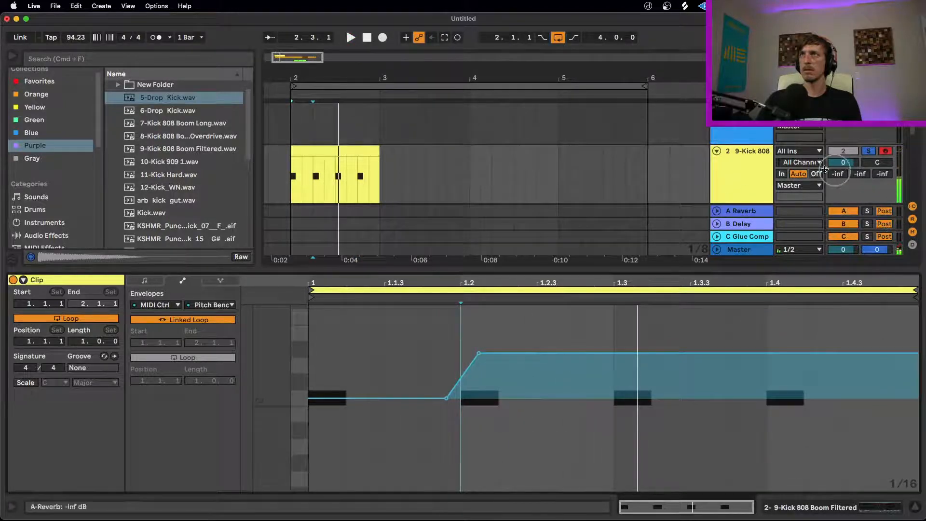
- Lower Simpler's volume to -8.00 dB on the 9-Kick 808 track and play the clip
{"action": "double_click", "coordinate": [755, 157]}
{"action": "left_click_drag", "start_coordinate": [469, 479], "coordinate": [469, 494]}
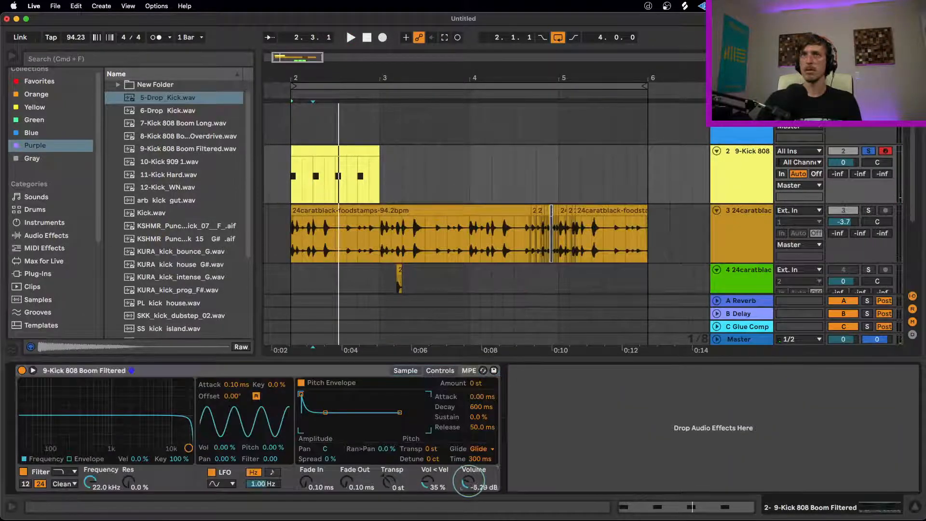
{"action": "left_click", "coordinate": [749, 180]}
{"action": "key", "text": "space"}
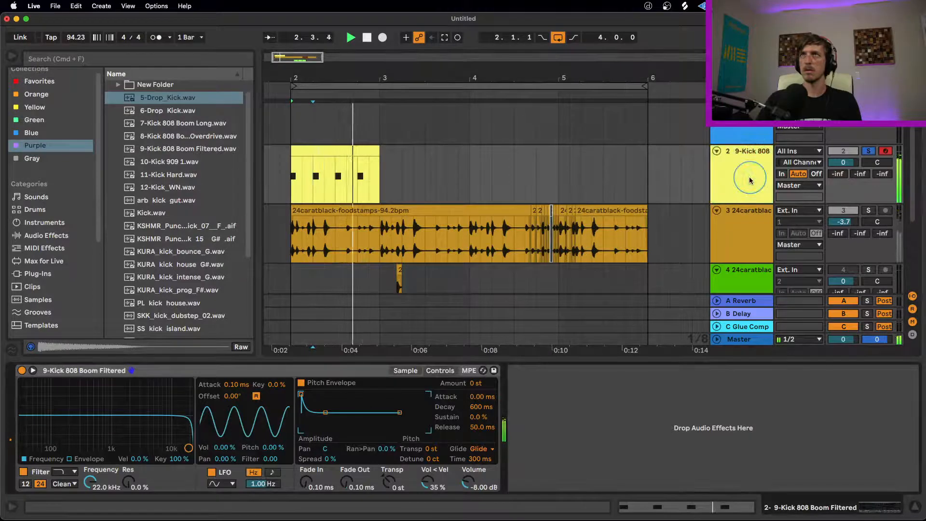
- Extend the clip's Pitch Bend envelope down to -2631 just after beat 1.3 and back up above zero at beat 1.4, auditioning it
{"action": "double_click", "coordinate": [347, 151]}
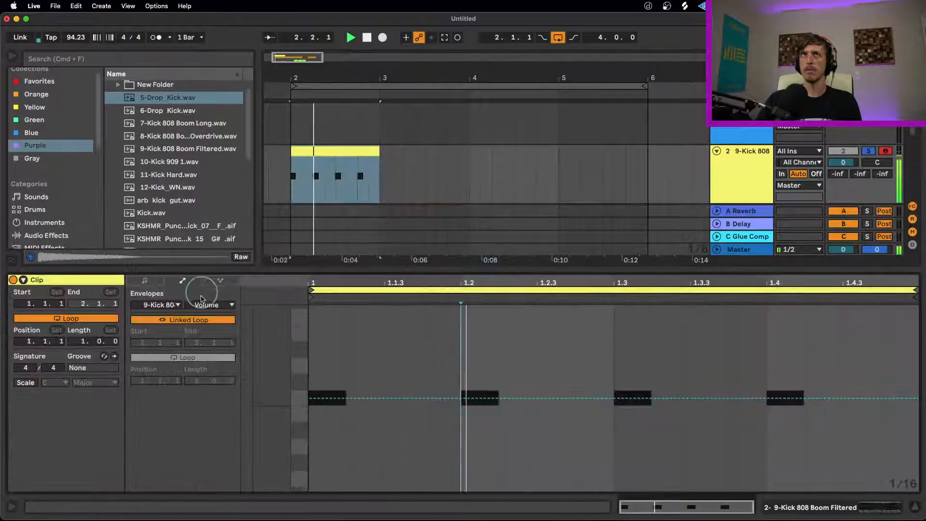
{"action": "left_click", "coordinate": [176, 305]}
{"action": "left_click", "coordinate": [195, 312]}
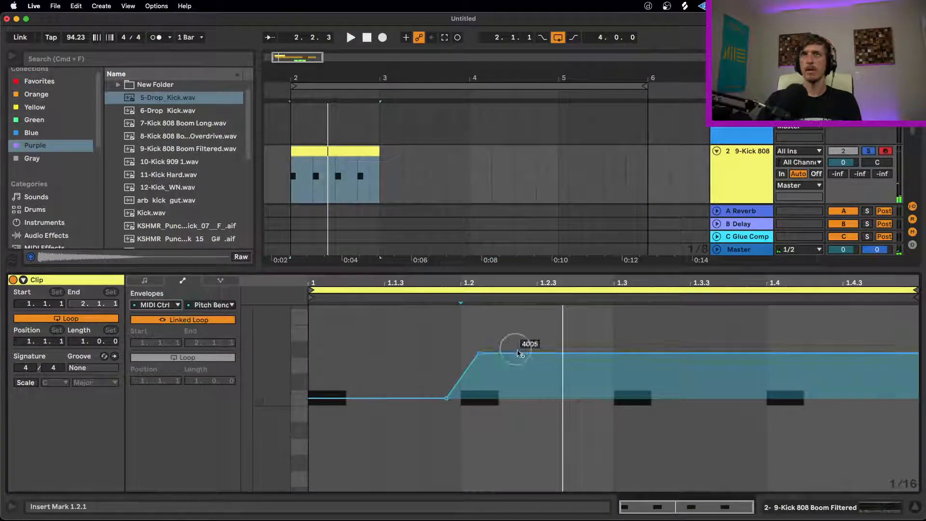
{"action": "left_click_drag", "start_coordinate": [637, 354], "coordinate": [638, 427]}
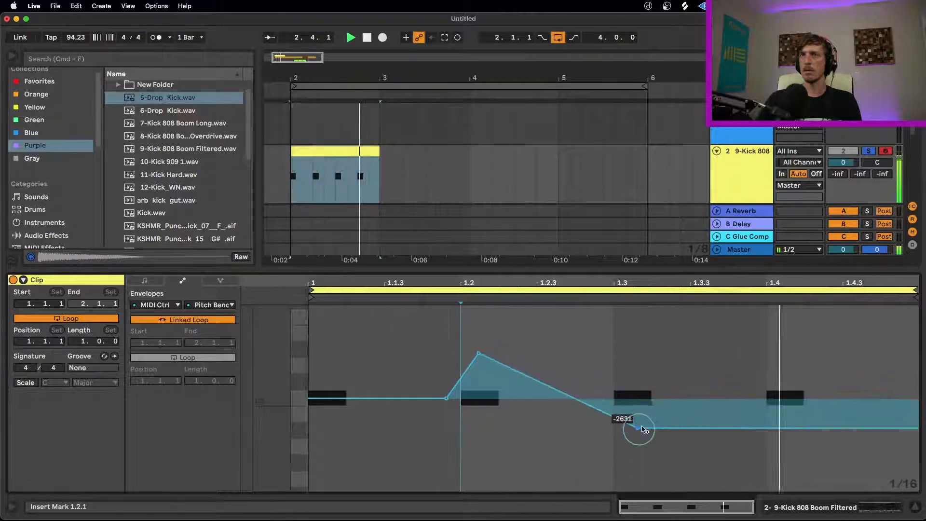
{"action": "left_click", "coordinate": [767, 342]}
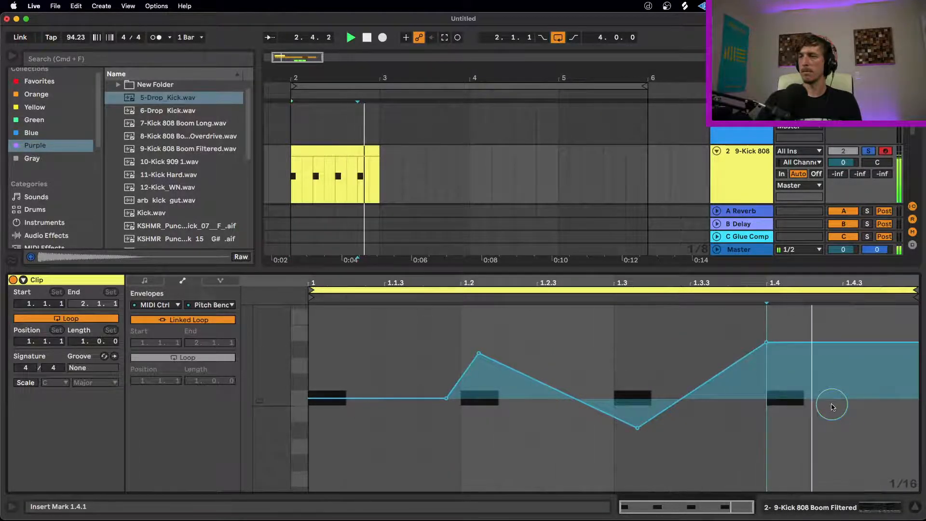
{"action": "key", "text": "space"}
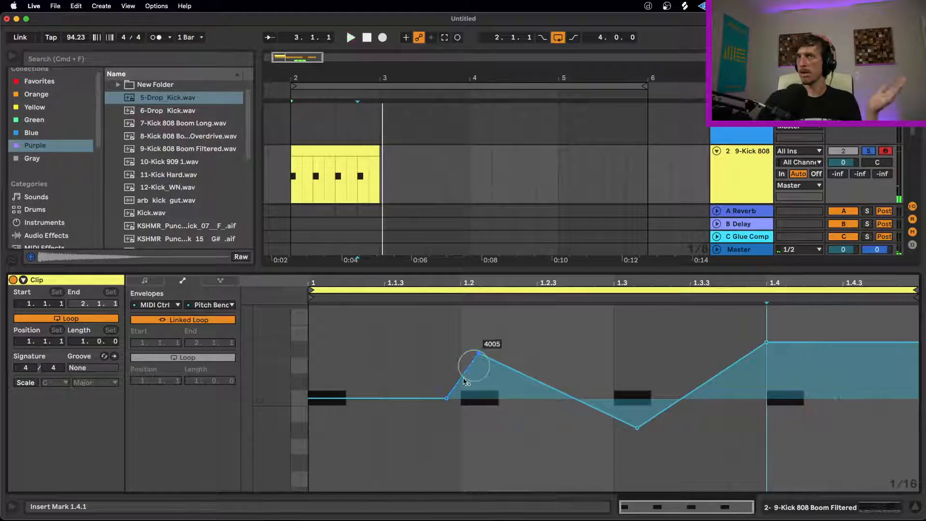
- Delete the pitch bend breakpoint just before beat 1.2 and reselect MIDI Ctrl and Pitch Bend as the displayed envelope
{"action": "left_click", "coordinate": [445, 396]}
{"action": "left_click", "coordinate": [155, 304]}
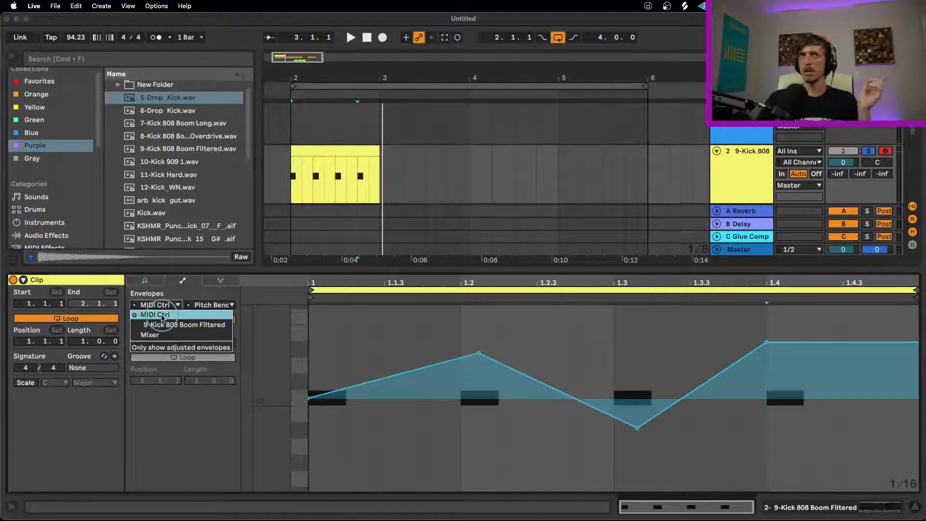
{"action": "left_click", "coordinate": [155, 284]}
{"action": "left_click", "coordinate": [159, 305]}
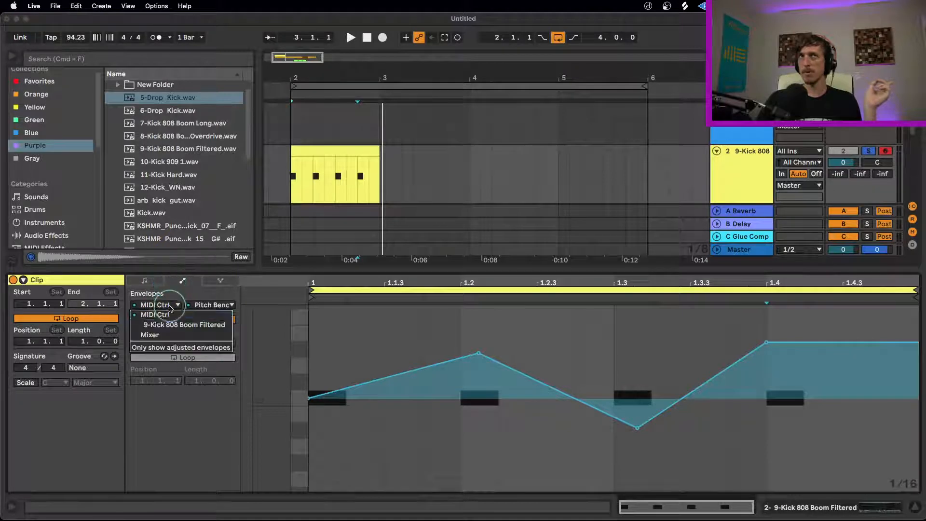
{"action": "left_click", "coordinate": [182, 312]}
{"action": "left_click", "coordinate": [213, 304]}
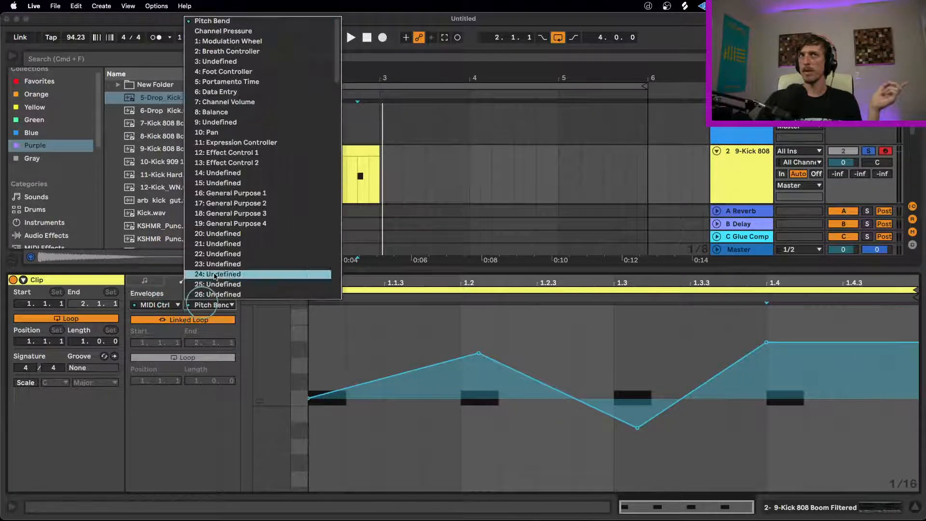
{"action": "left_click", "coordinate": [251, 21]}
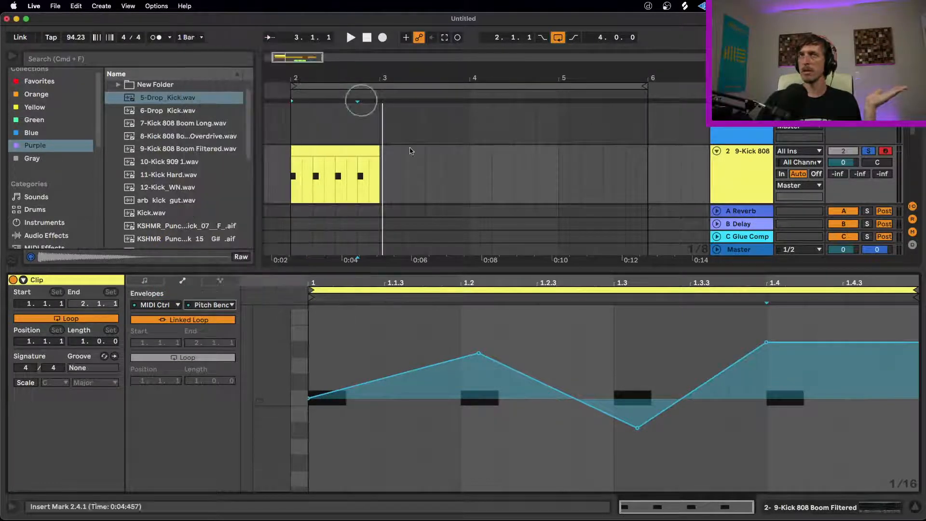
- Move the pitch bend peak near beat 1.2 down to 119 exactly on the beat and play the clip
{"action": "mouse_move", "coordinate": [479, 356]}
{"action": "left_click_drag", "start_coordinate": [479, 356], "coordinate": [460, 398]}
{"action": "key", "text": "space"}
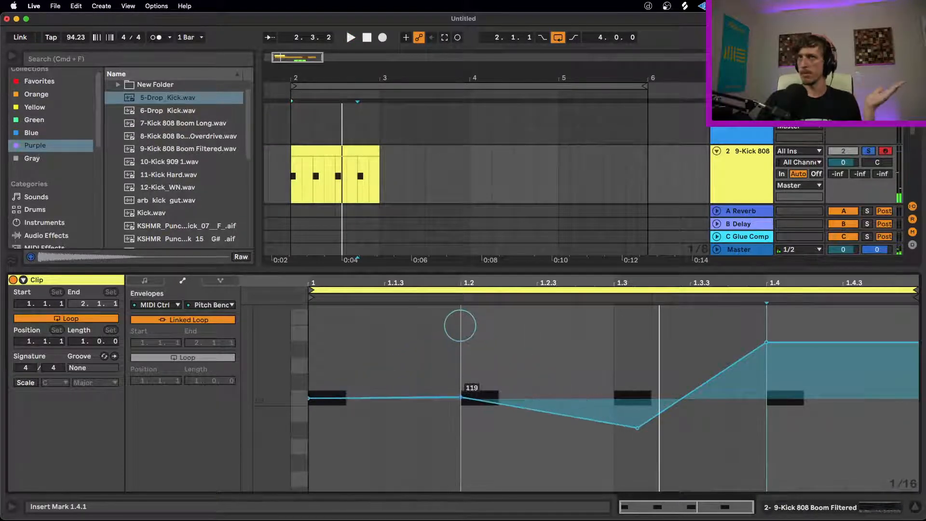
- Select the first 5-Drop_Kick clip, solo its track, play it and raise the track volume to -4.6 dB
{"action": "scroll", "coordinate": [682, 187], "scroll_direction": "down", "scroll_amount": 3}
{"action": "scroll", "coordinate": [675, 188], "scroll_direction": "down", "scroll_amount": 5}
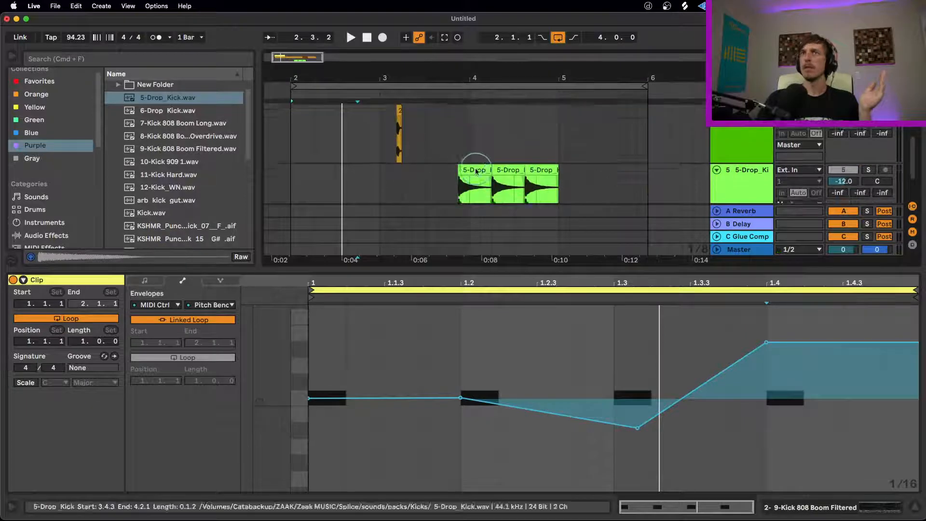
{"action": "left_click", "coordinate": [482, 124]}
{"action": "left_click", "coordinate": [869, 129]}
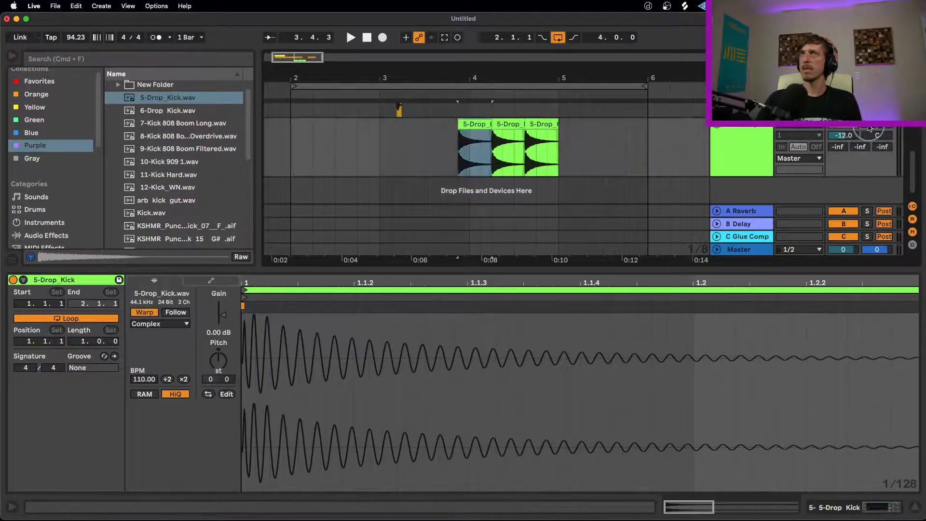
{"action": "key", "text": "space"}
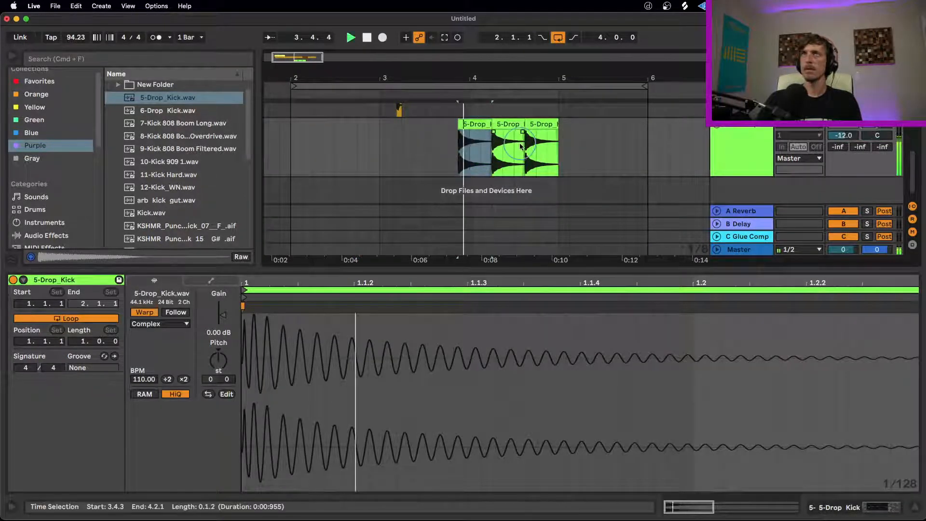
{"action": "left_click_drag", "start_coordinate": [847, 134], "coordinate": [847, 123]}
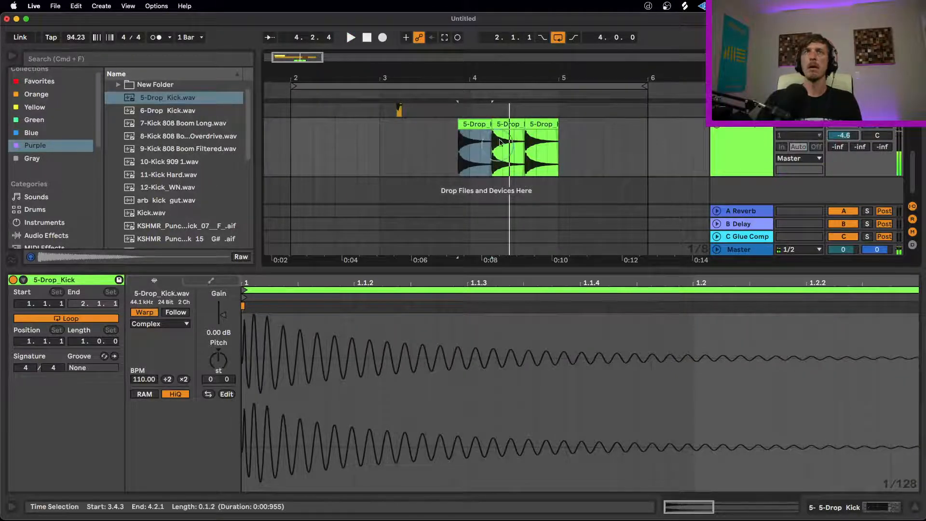
- Show the Clip Transposition envelope of the first 5-Drop_Kick clip
{"action": "left_click", "coordinate": [197, 283]}
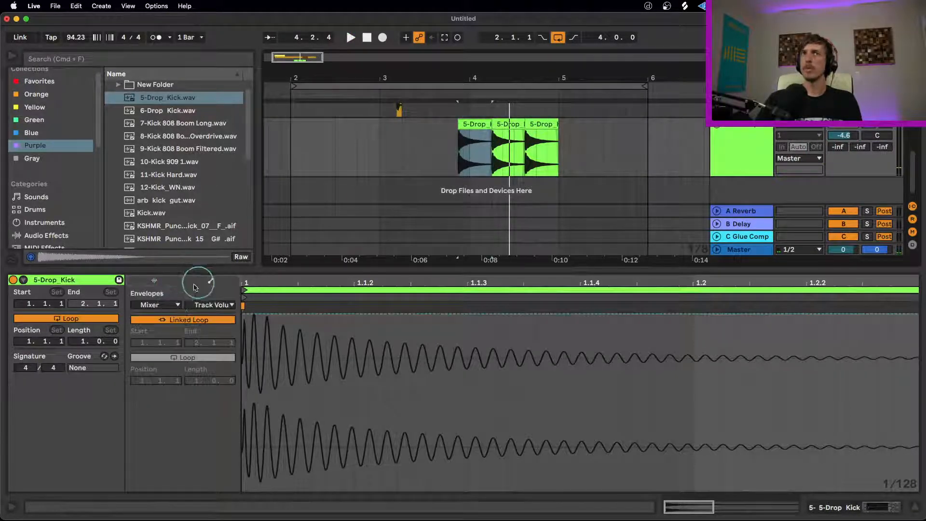
{"action": "left_click", "coordinate": [155, 305]}
{"action": "left_click", "coordinate": [144, 309]}
{"action": "left_click", "coordinate": [203, 305]}
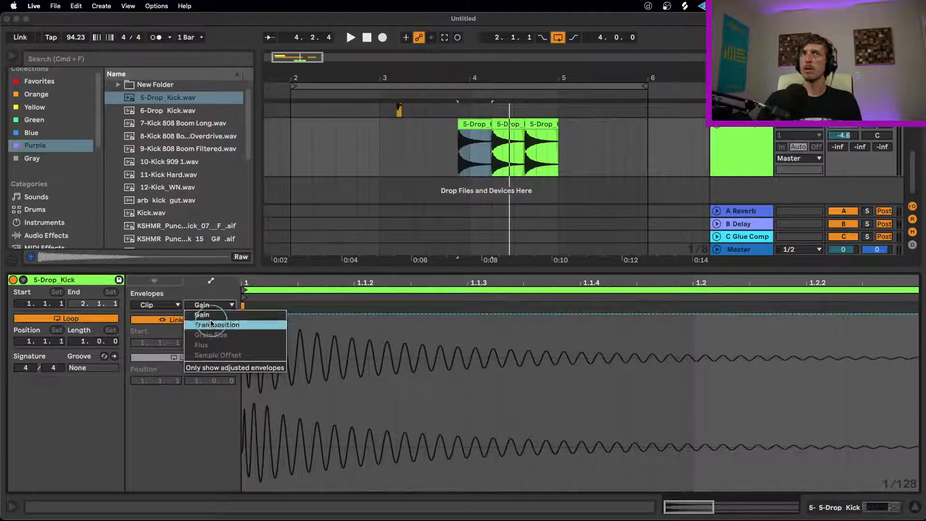
{"action": "left_click", "coordinate": [215, 324]}
- Draw a transposition ramp from 0 st shortly after the clip start to +9.50 st just past beat 1.2 and play it
{"action": "left_click", "coordinate": [322, 402]}
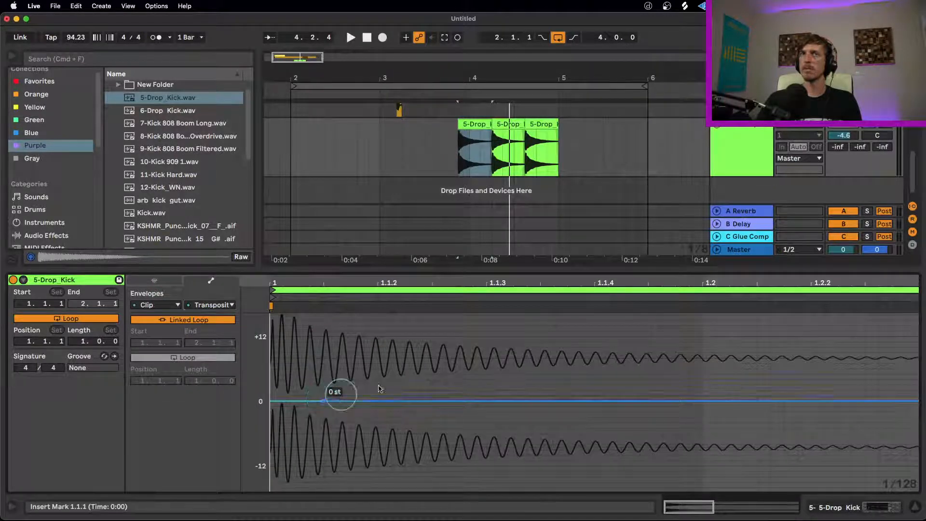
{"action": "left_click", "coordinate": [714, 348]}
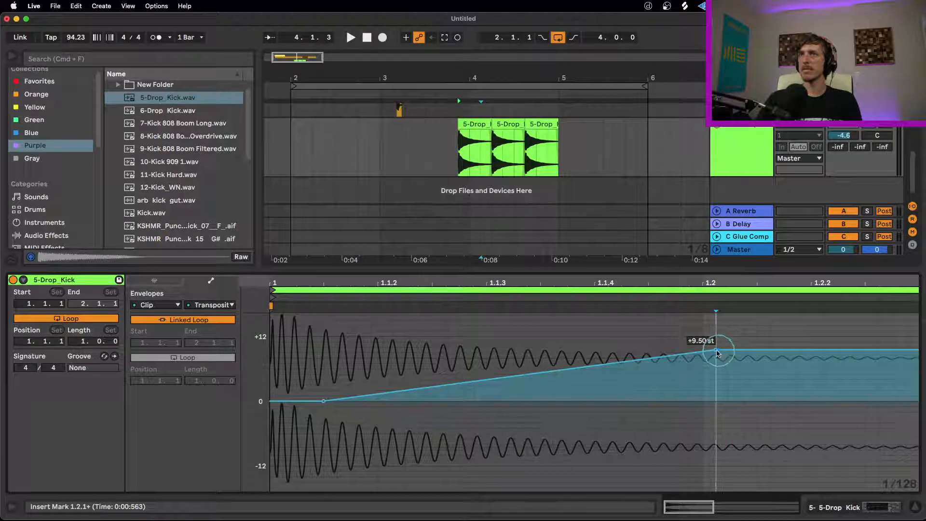
{"action": "key", "text": "space"}
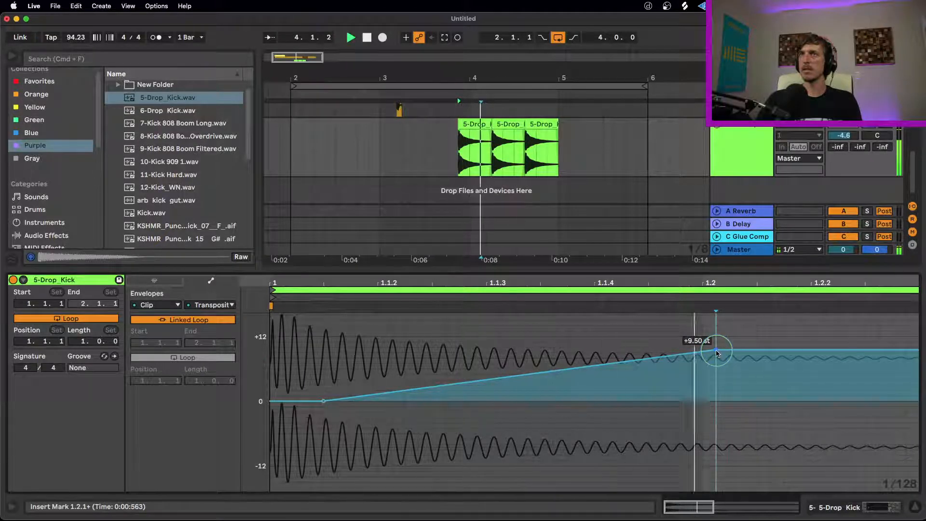
{"action": "key", "text": "space"}
- Move the ramp's first breakpoint to the clip start at 0 st and its peak to beat 1.2 at +10 st, auditioning the result
{"action": "left_click_drag", "start_coordinate": [321, 402], "coordinate": [270, 401]}
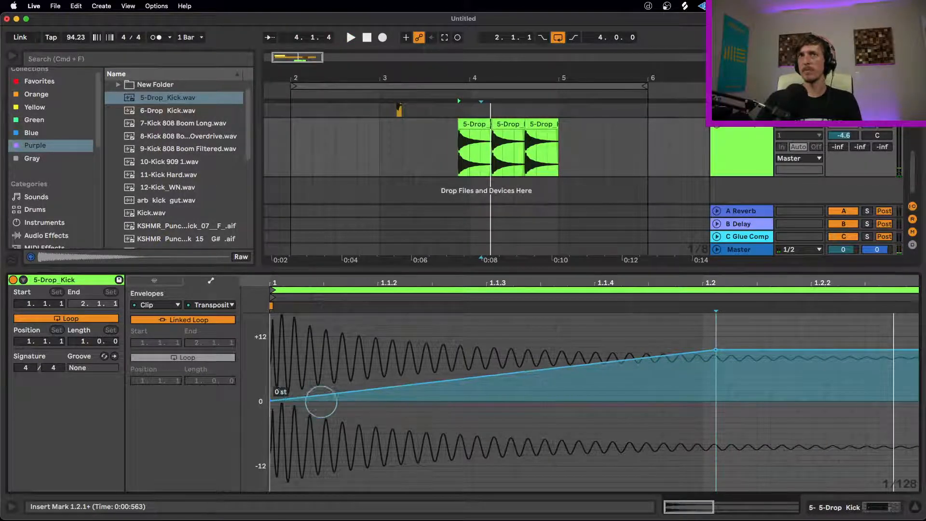
{"action": "mouse_move", "coordinate": [715, 349]}
{"action": "left_mouse_down"}
{"action": "mouse_move", "coordinate": [727, 477]}
{"action": "mouse_move", "coordinate": [704, 350]}
{"action": "left_mouse_up"}
{"action": "key", "text": "space"}
{"action": "key", "text": "space"}
{"action": "key", "text": "space"}
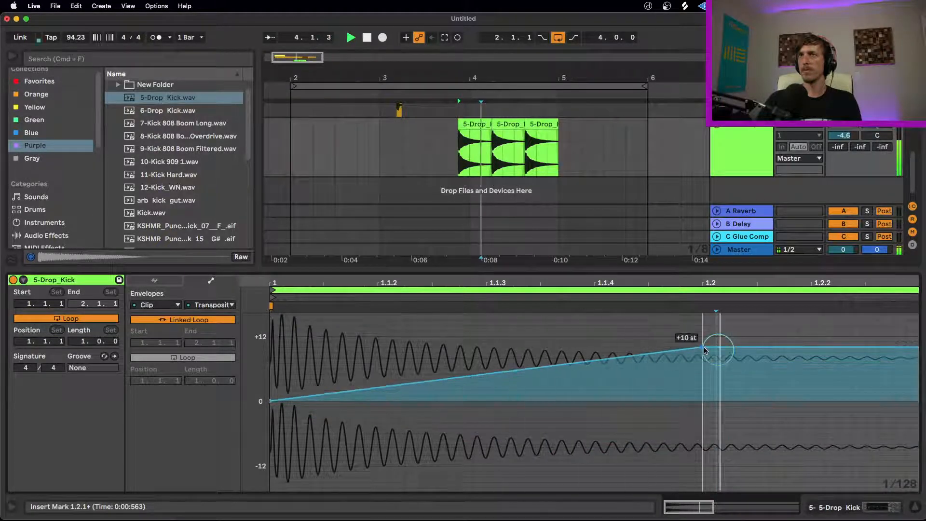
{"action": "key", "text": "space"}
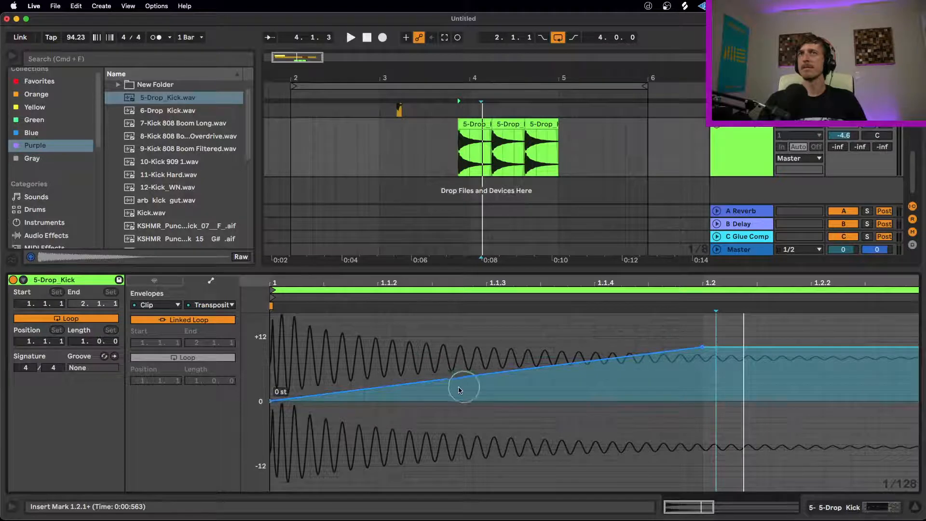
- Reselect Clip and Transposition as the displayed envelope and review the transposition ramp on the first 5-Drop_Kick clip
{"action": "scroll", "coordinate": [422, 389], "scroll_direction": "up", "scroll_amount": 2}
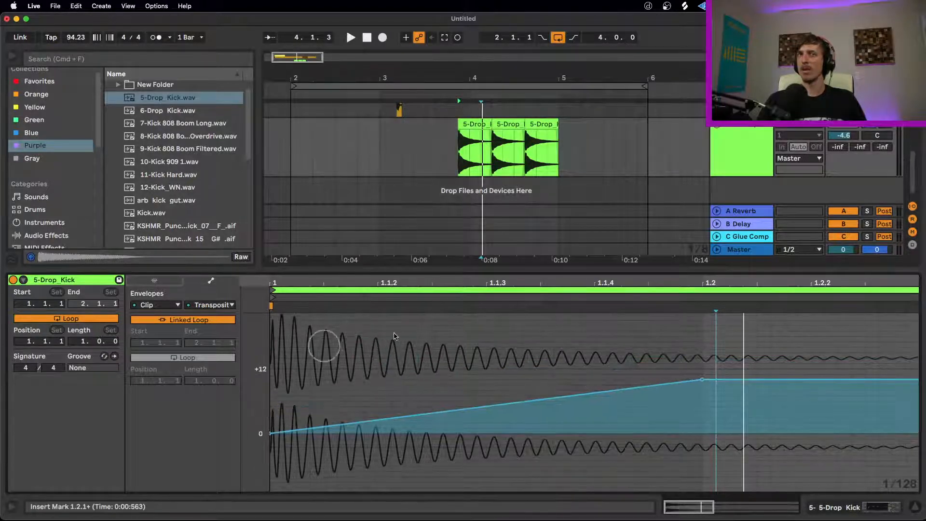
{"action": "left_click", "coordinate": [177, 305]}
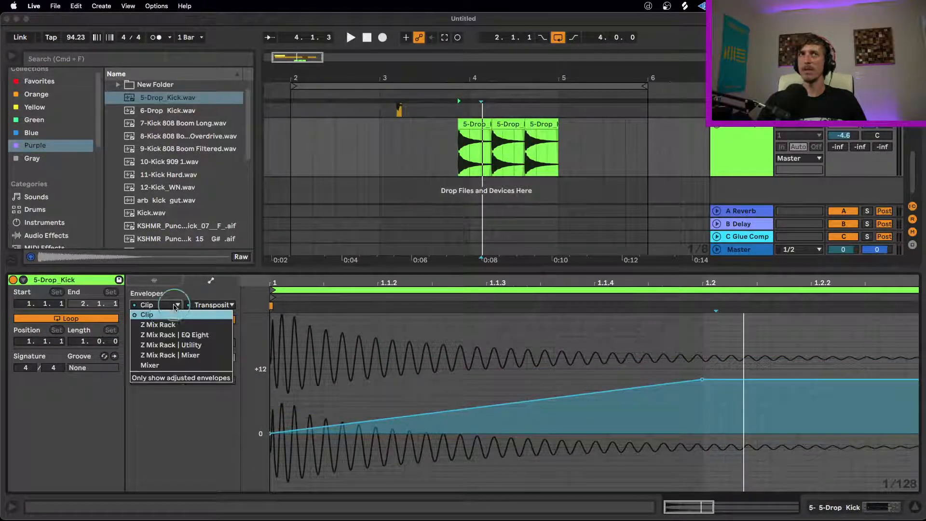
{"action": "left_click", "coordinate": [165, 316]}
{"action": "left_click", "coordinate": [219, 306]}
{"action": "left_click", "coordinate": [220, 324]}
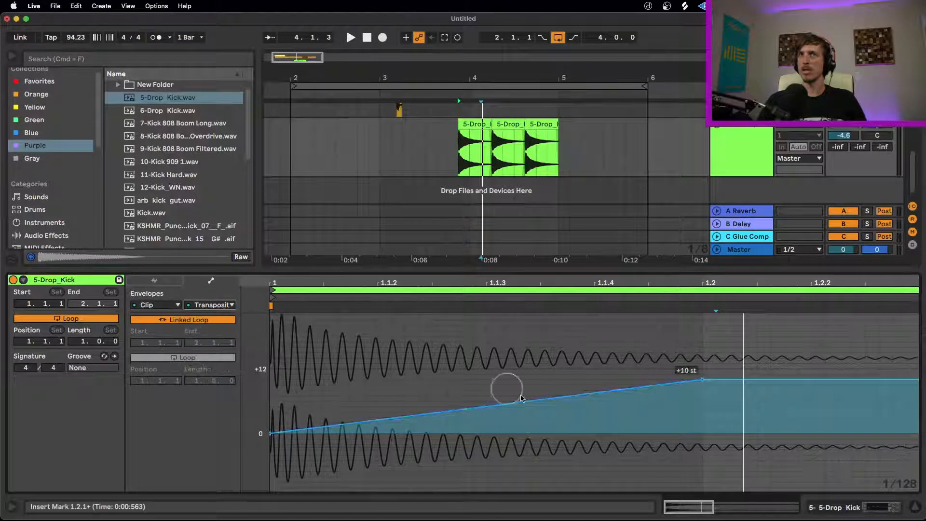
{"action": "left_click_drag", "start_coordinate": [761, 379], "coordinate": [811, 398]}
{"action": "left_click", "coordinate": [811, 394]}
{"action": "scroll", "coordinate": [762, 359], "scroll_direction": "up", "scroll_amount": 5}
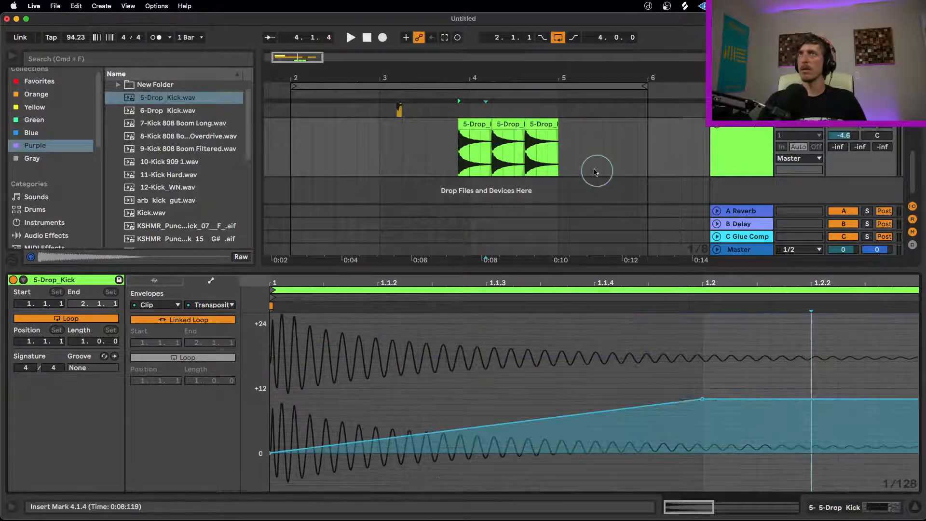
- Reopen the 9-Kick 808 MIDI clip's Pitch Bend envelope, and bring up that track's Simpler device
{"action": "scroll", "coordinate": [583, 167], "scroll_direction": "up", "scroll_amount": 4}
{"action": "scroll", "coordinate": [570, 167], "scroll_direction": "up", "scroll_amount": 3}
{"action": "left_click", "coordinate": [320, 127]}
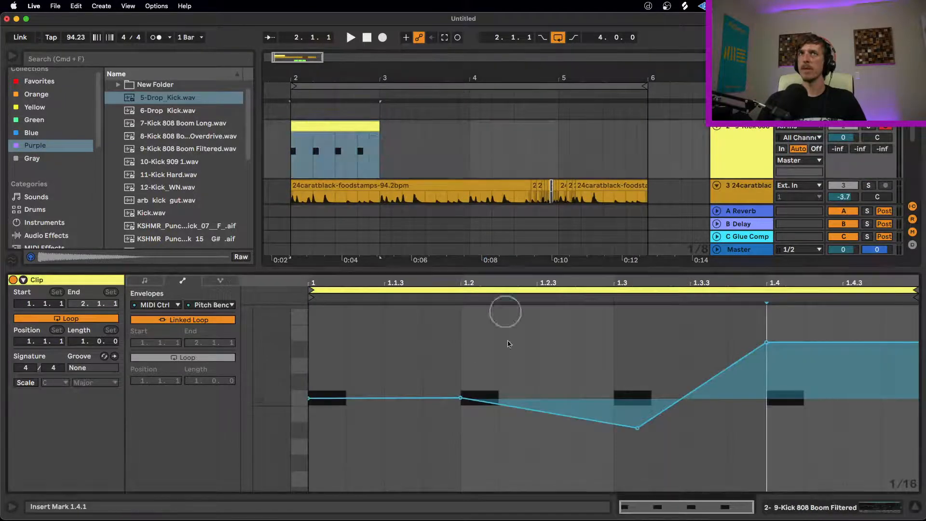
{"action": "left_click", "coordinate": [736, 136]}
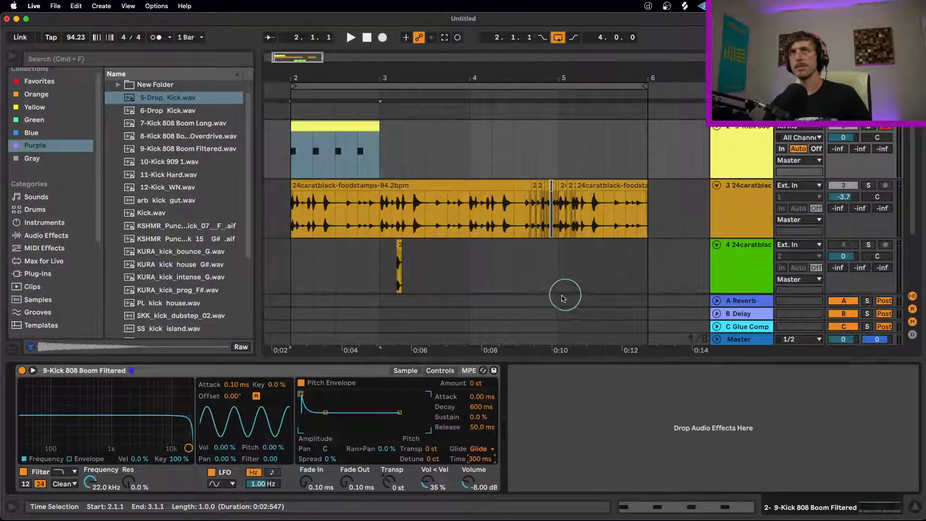
- Delete the second 24caratblack track, the one holding only a short clip in bar 3
{"action": "scroll", "coordinate": [549, 280], "scroll_direction": "down", "scroll_amount": 4}
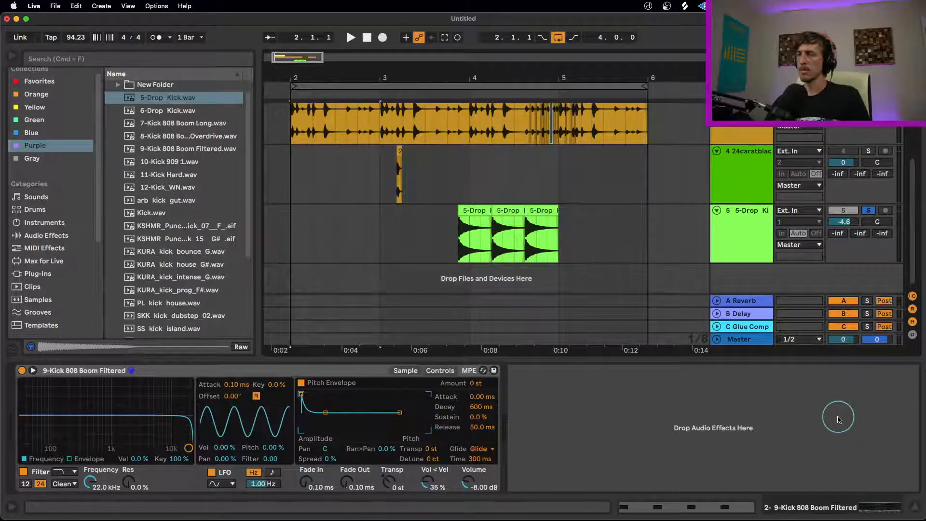
{"action": "scroll", "coordinate": [533, 244], "scroll_direction": "up", "scroll_amount": 2}
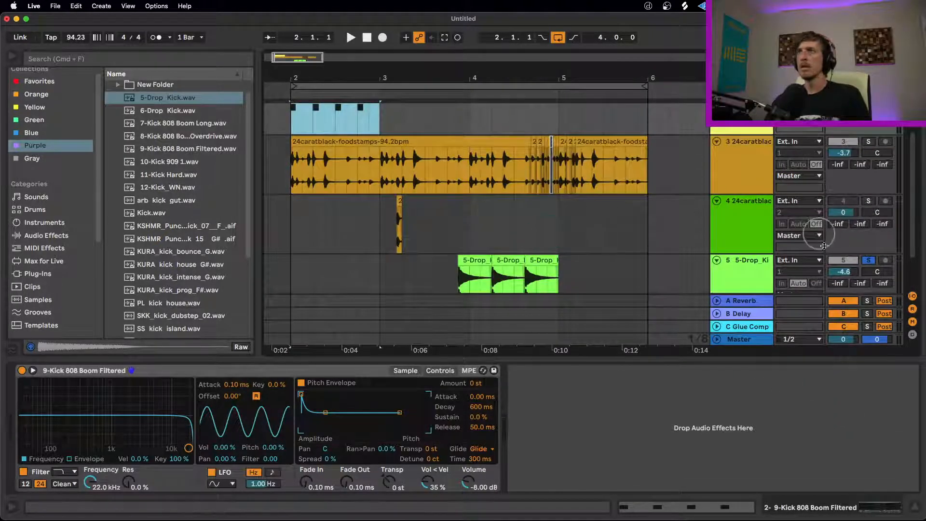
{"action": "scroll", "coordinate": [482, 231], "scroll_direction": "up", "scroll_amount": 2}
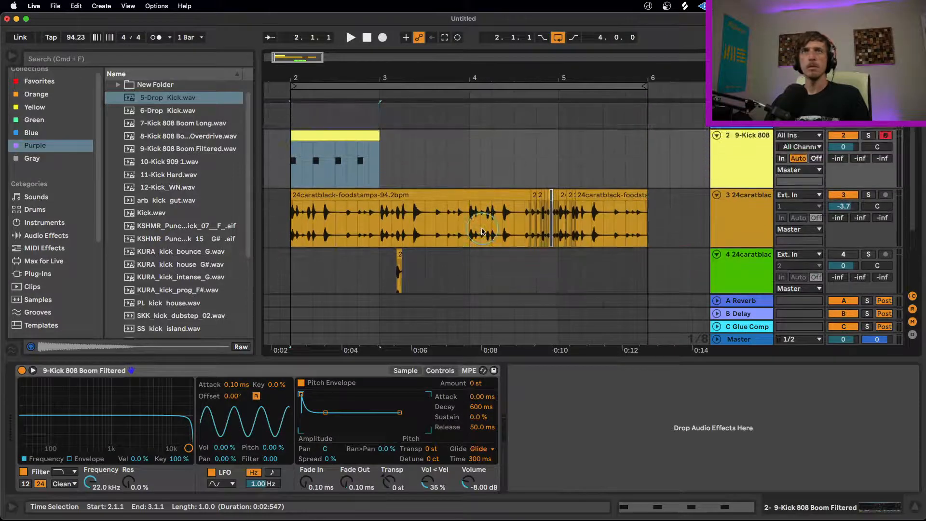
{"action": "scroll", "coordinate": [533, 222], "scroll_direction": "down", "scroll_amount": 2}
{"action": "left_click", "coordinate": [758, 242]}
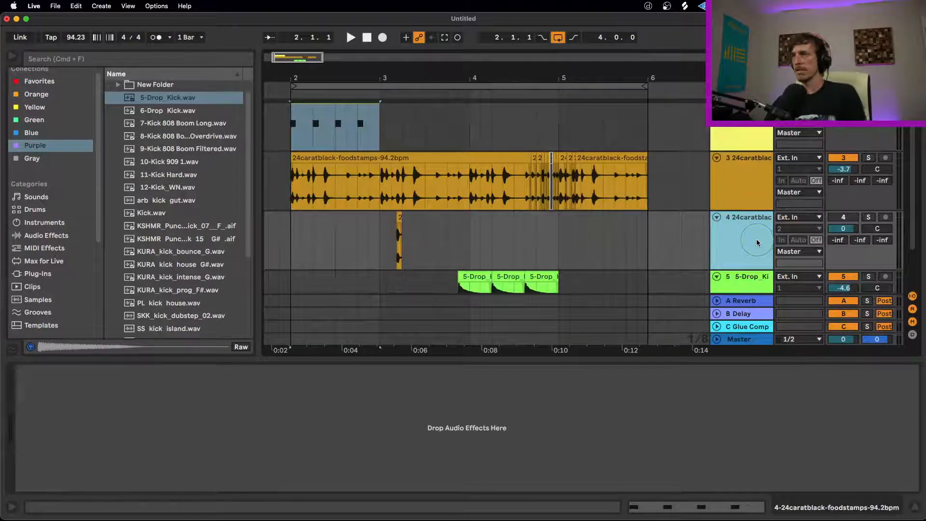
{"action": "key", "text": "Delete"}
{"action": "scroll", "coordinate": [559, 207], "scroll_direction": "up", "scroll_amount": 3}
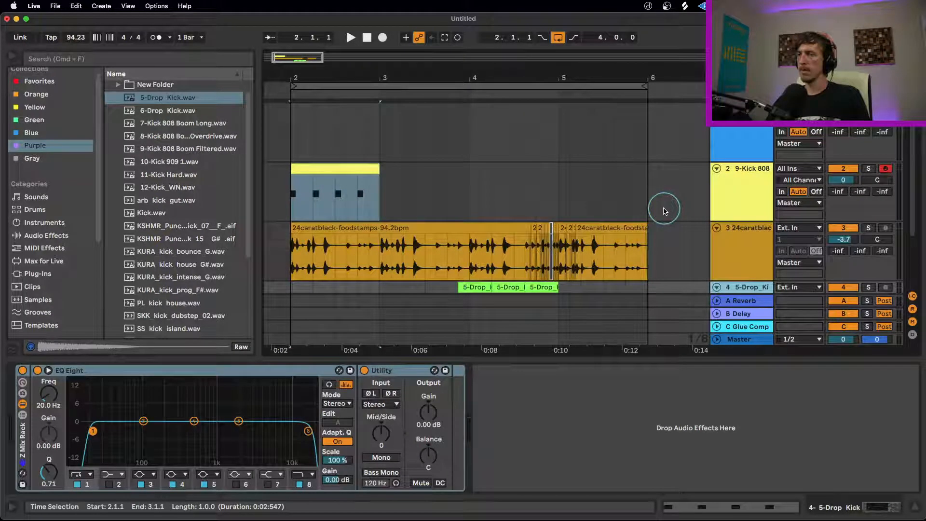
{"action": "left_click", "coordinate": [745, 279]}
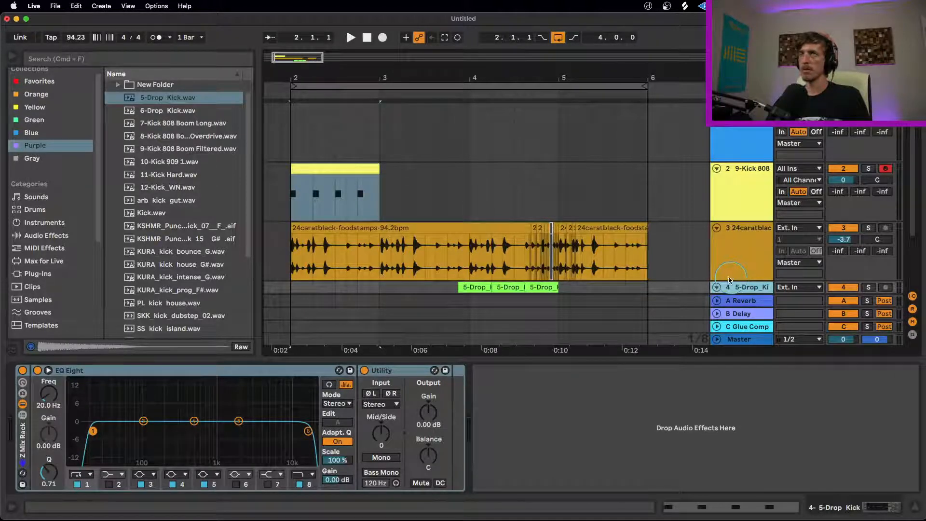
{"action": "left_click", "coordinate": [755, 203]}
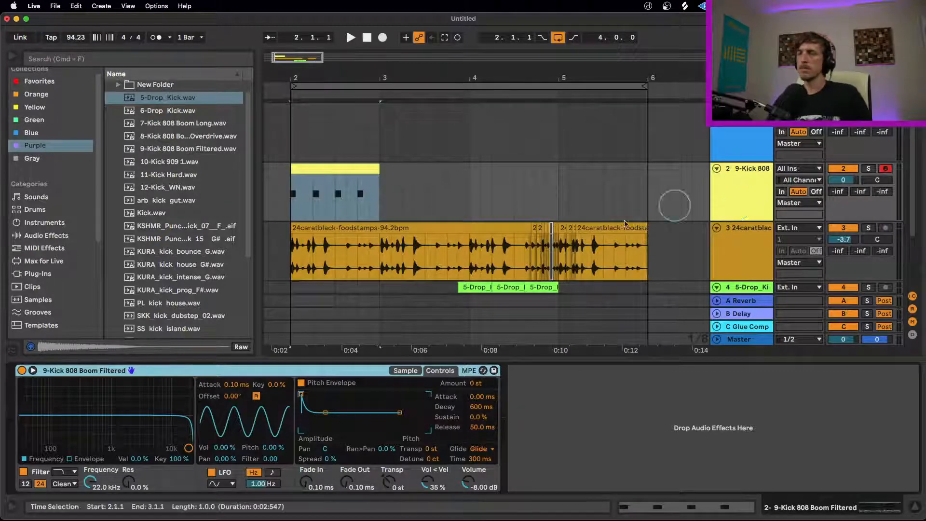
{"action": "left_click", "coordinate": [515, 176]}
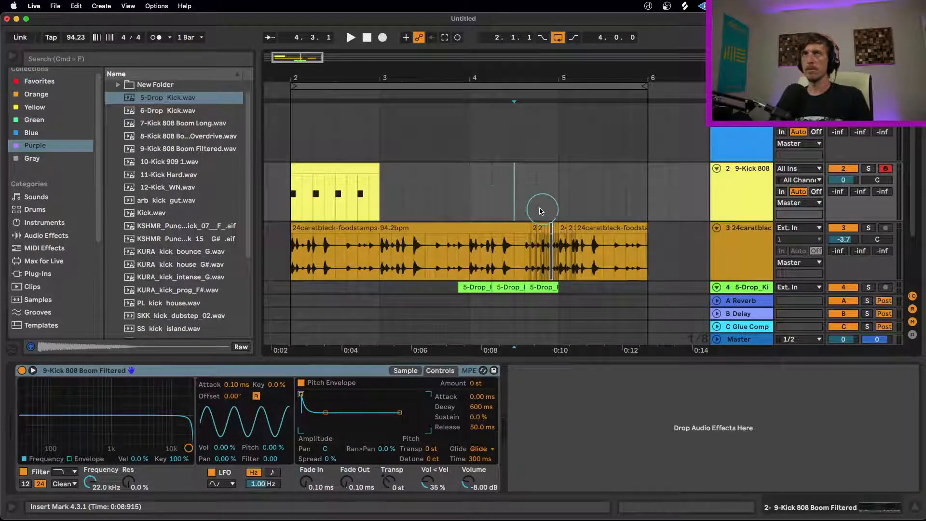
{"action": "left_click", "coordinate": [548, 188]}
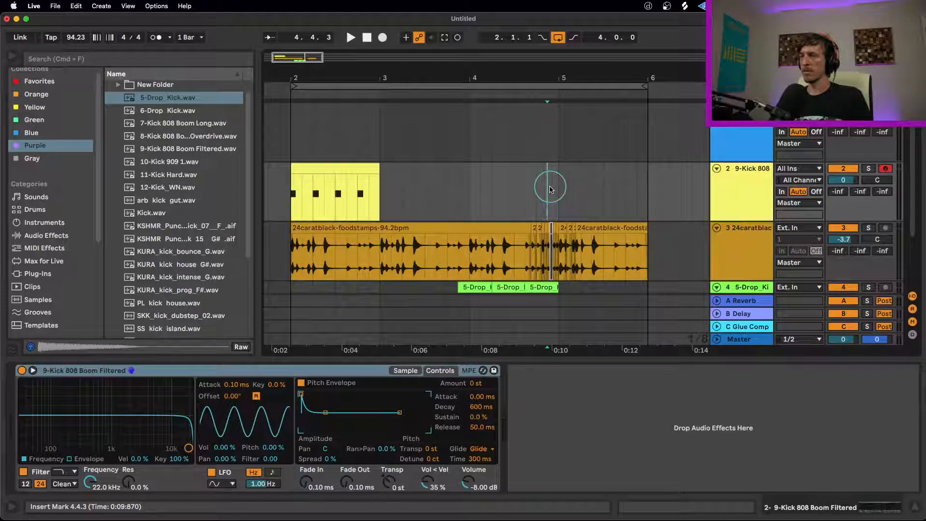
{"action": "left_click", "coordinate": [750, 196]}
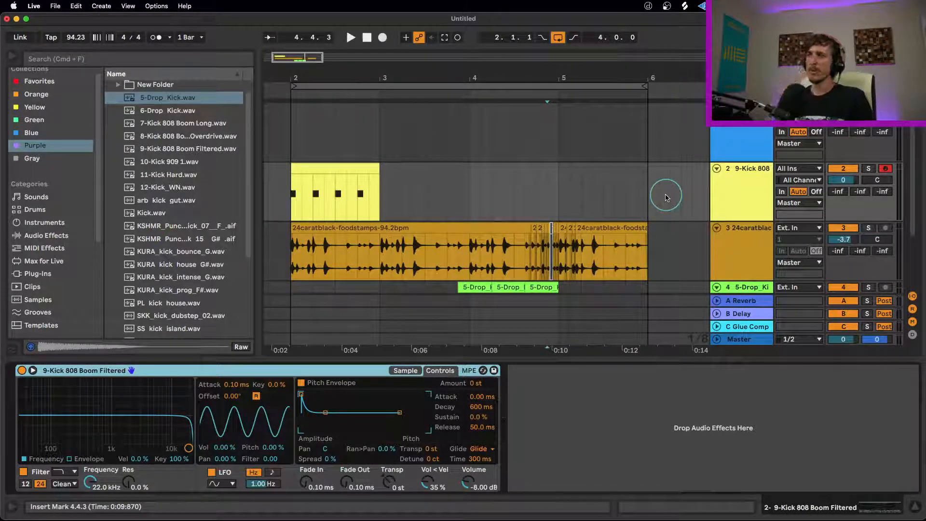
- Move the 5-Drop_Kick track above the 24caratblack track, directly below the 9-Kick 808 track
{"action": "scroll", "coordinate": [653, 200], "scroll_direction": "down", "scroll_amount": 1}
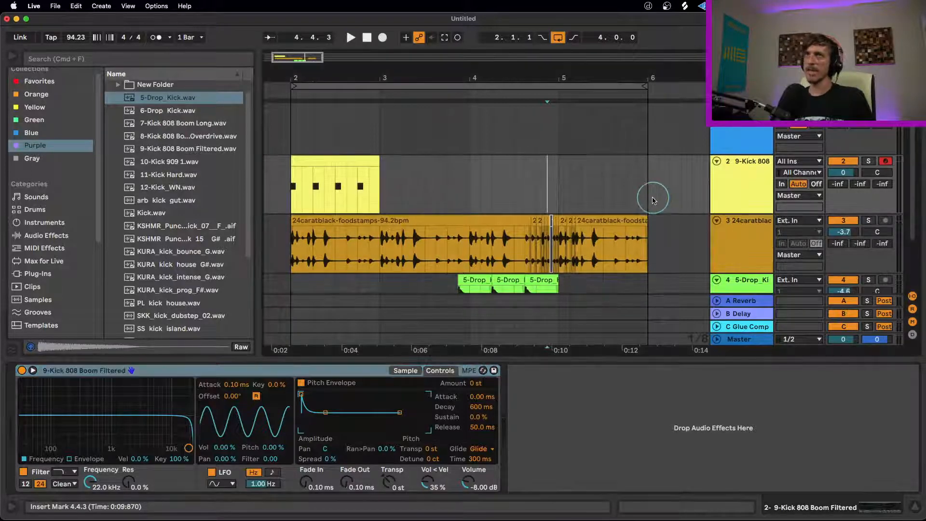
{"action": "left_click", "coordinate": [745, 283]}
{"action": "left_click_drag", "start_coordinate": [737, 215], "coordinate": [737, 215]}
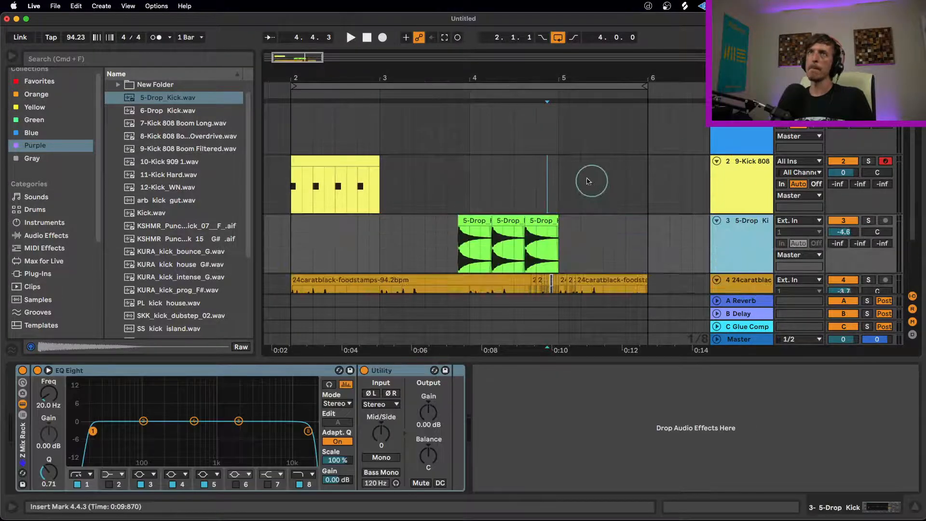
{"action": "scroll", "coordinate": [588, 186], "scroll_direction": "down", "scroll_amount": 3}
{"action": "scroll", "coordinate": [578, 179], "scroll_direction": "up", "scroll_amount": 2}
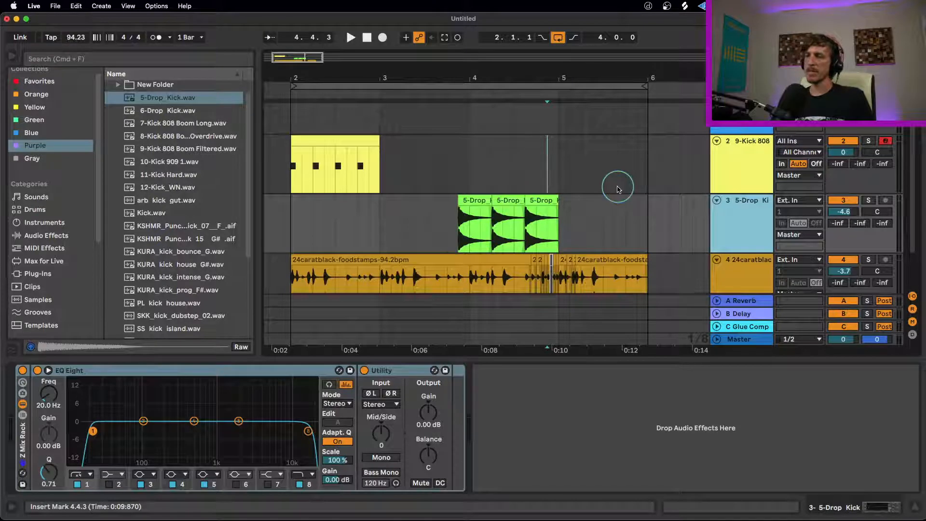
{"action": "left_click", "coordinate": [606, 210]}
{"action": "left_click", "coordinate": [649, 214]}
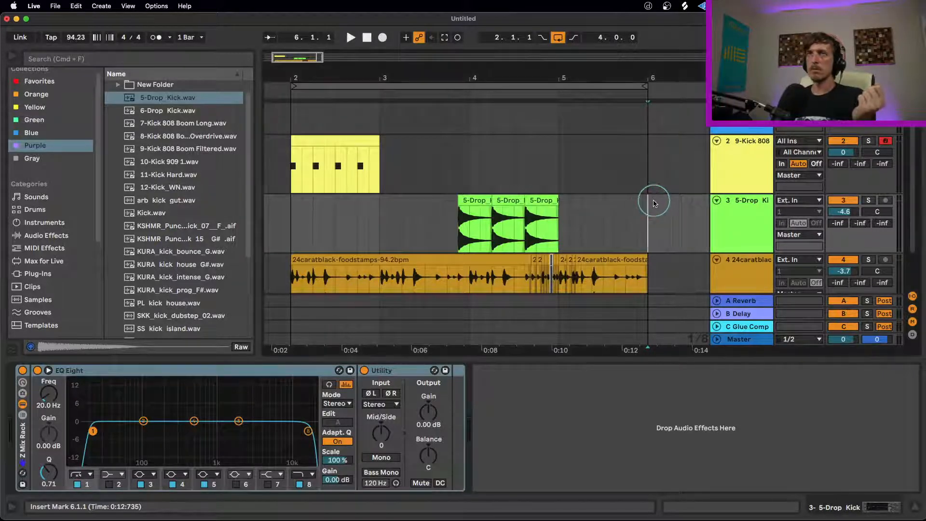
{"action": "scroll", "coordinate": [648, 201], "scroll_direction": "up", "scroll_amount": 2}
{"action": "scroll", "coordinate": [662, 189], "scroll_direction": "down", "scroll_amount": 3}
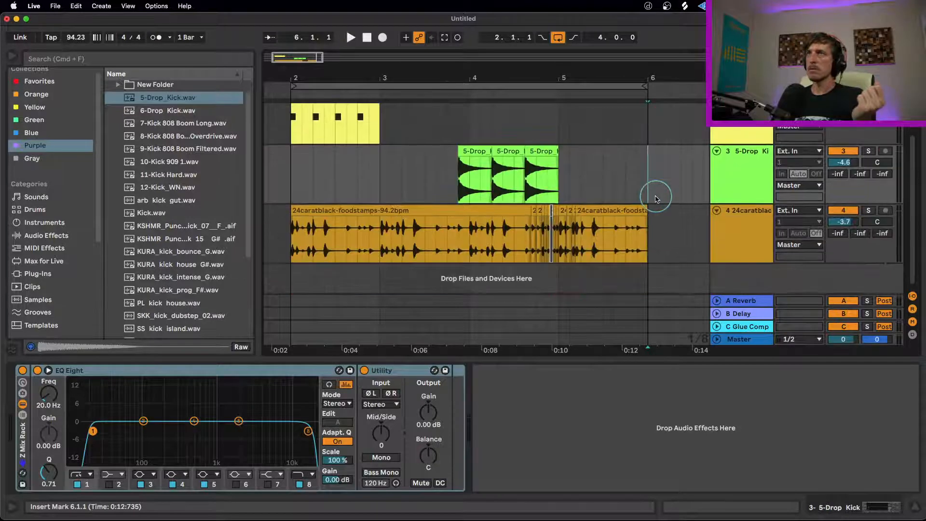
{"action": "left_click", "coordinate": [672, 207]}
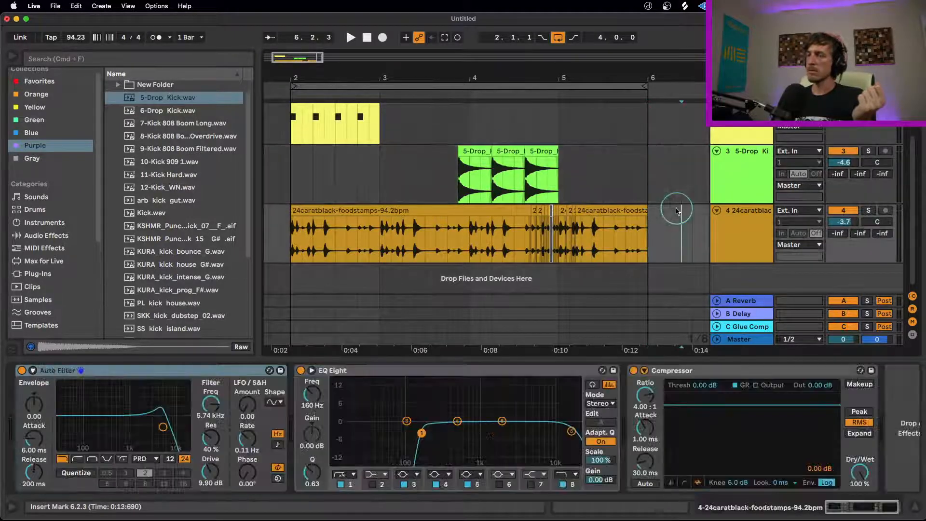
{"action": "left_click", "coordinate": [662, 191]}
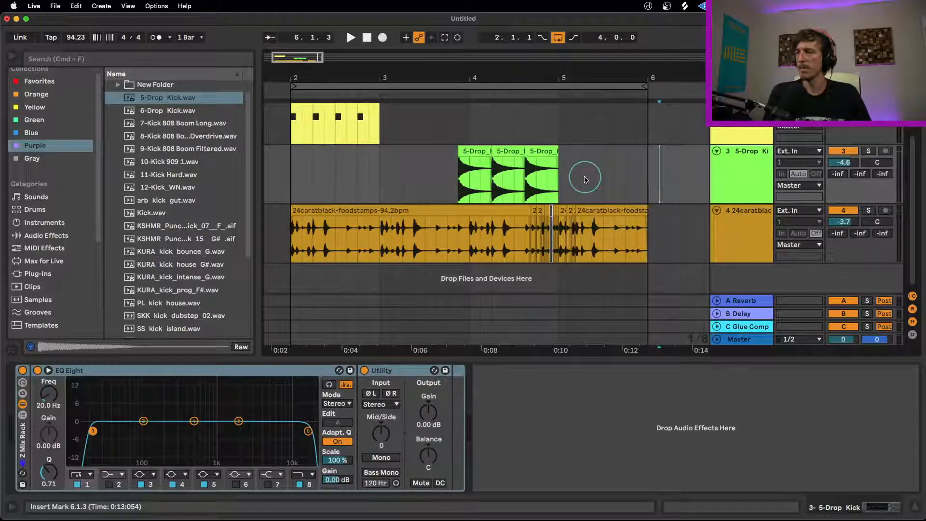
- Reopen the 9-Kick 808 MIDI clip's notes, and bring up that track's Simpler device
{"action": "scroll", "coordinate": [596, 171], "scroll_direction": "up", "scroll_amount": 2}
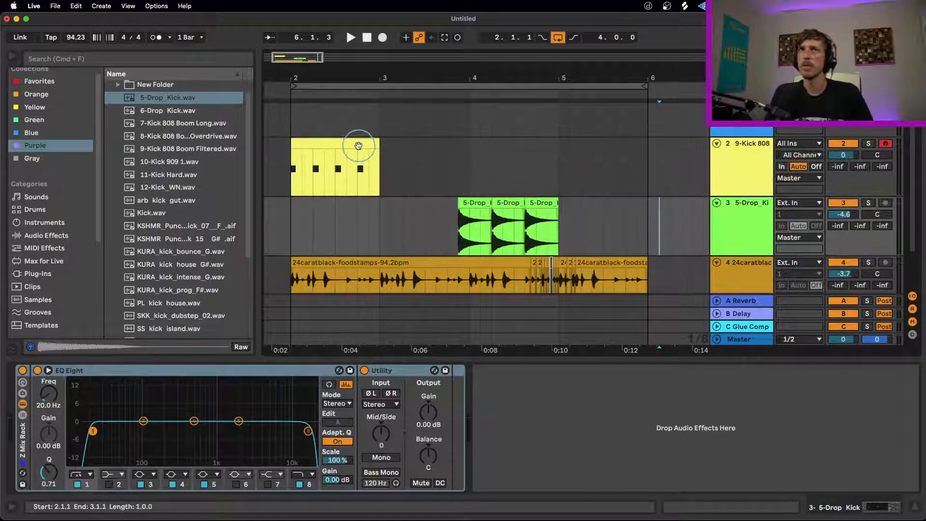
{"action": "double_click", "coordinate": [359, 148]}
{"action": "left_click", "coordinate": [144, 281]}
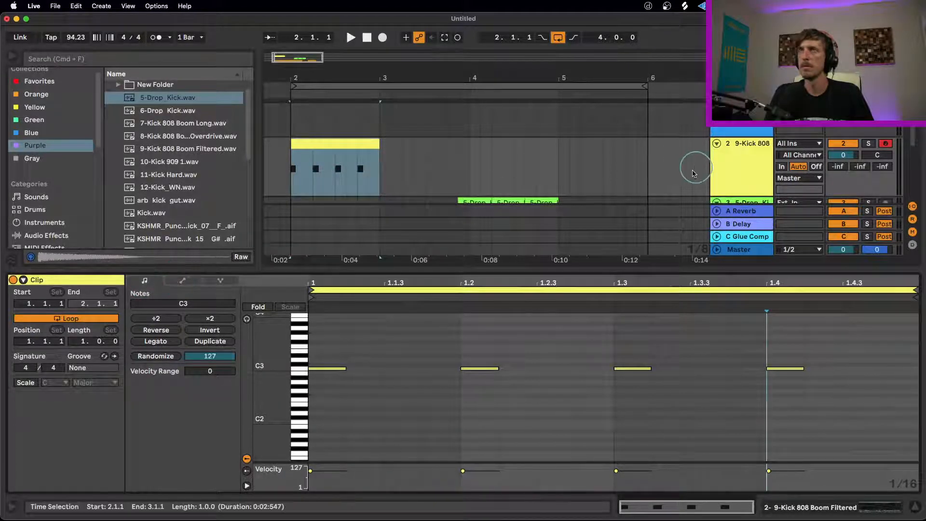
{"action": "left_click", "coordinate": [727, 167]}
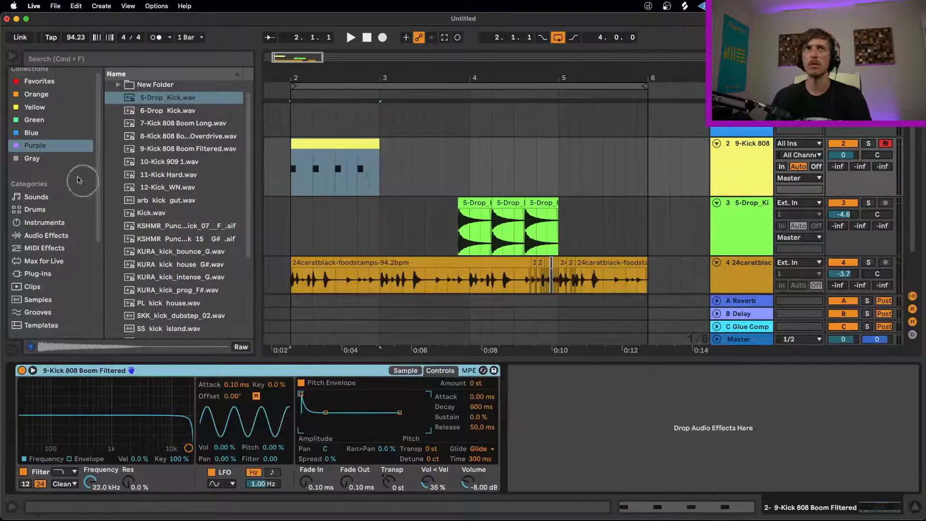
{"action": "left_click", "coordinate": [44, 248]}
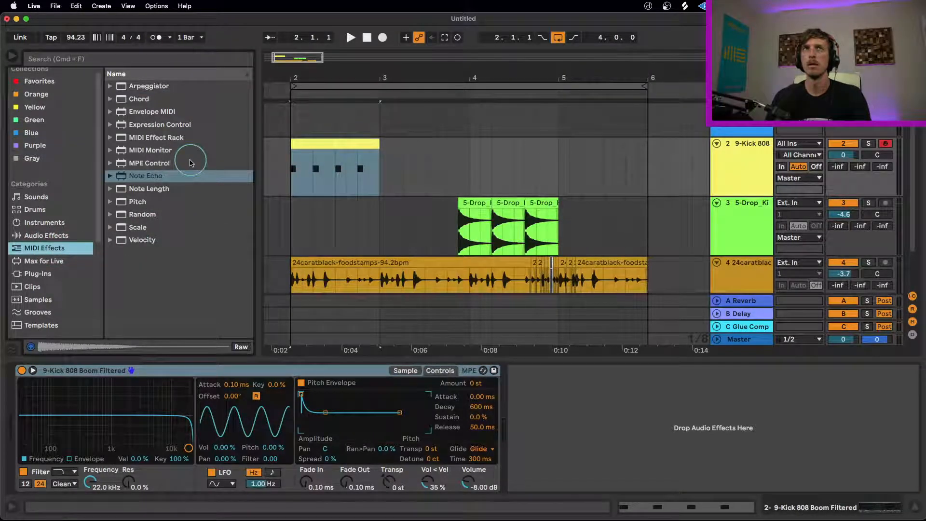
{"action": "left_click", "coordinate": [174, 126]}
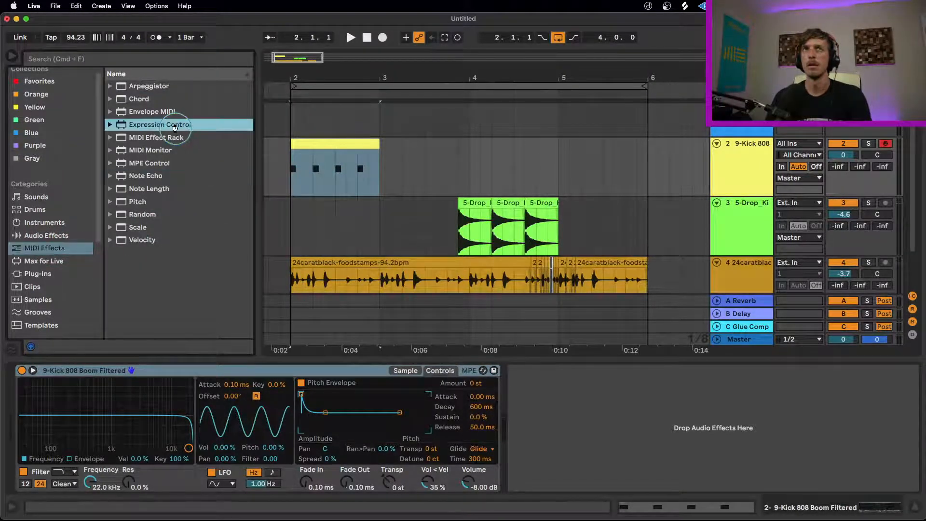
{"action": "double_click", "coordinate": [175, 126]}
{"action": "left_click", "coordinate": [250, 377]}
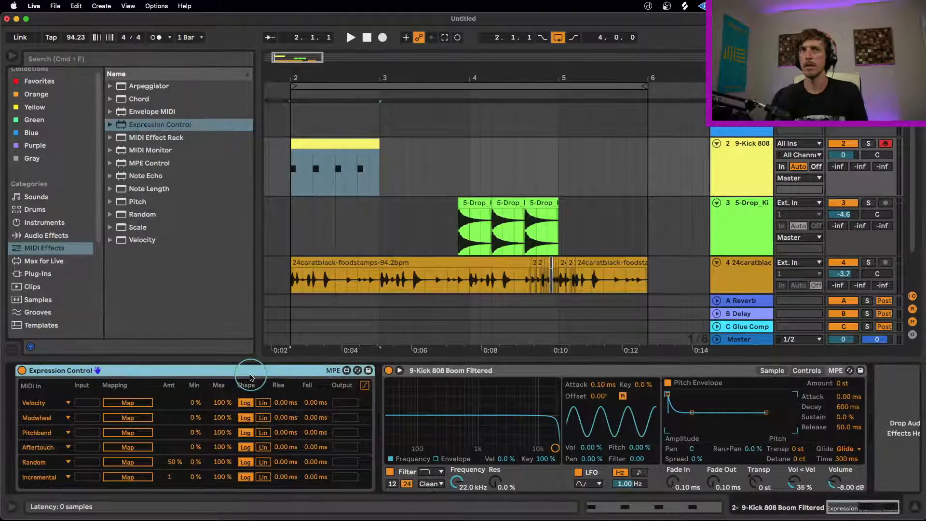
{"action": "key", "text": "Delete"}
- Open the 9-Kick 808 MIDI clip and display its note expression lanes for Slide and Pressure
{"action": "left_click", "coordinate": [753, 167]}
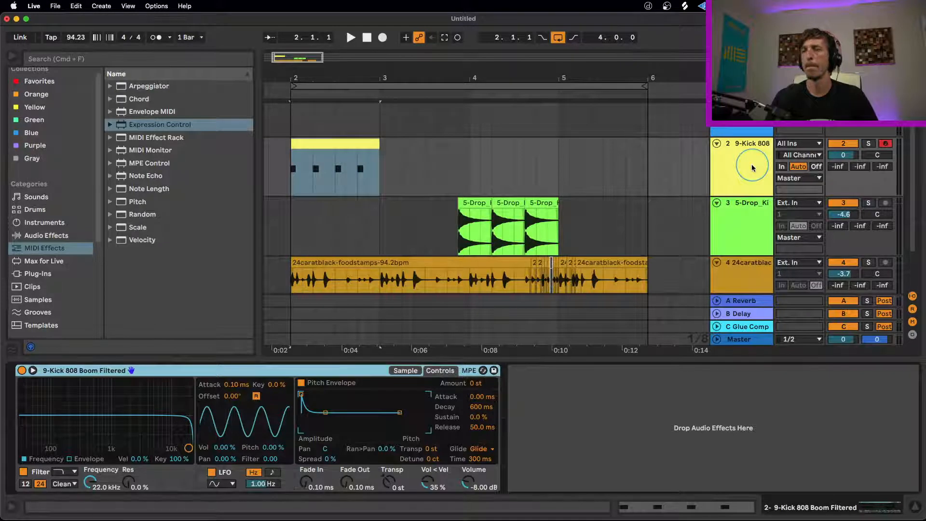
{"action": "double_click", "coordinate": [364, 140]}
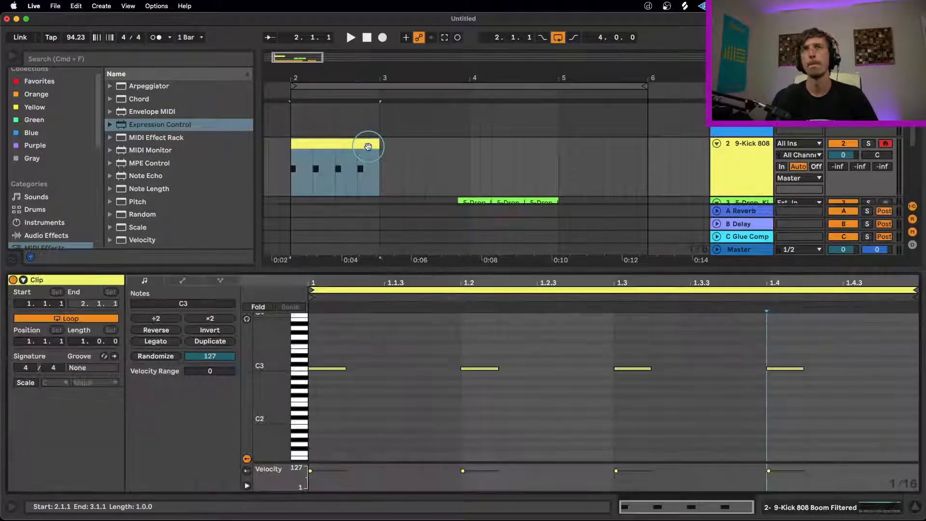
{"action": "left_click", "coordinate": [210, 282]}
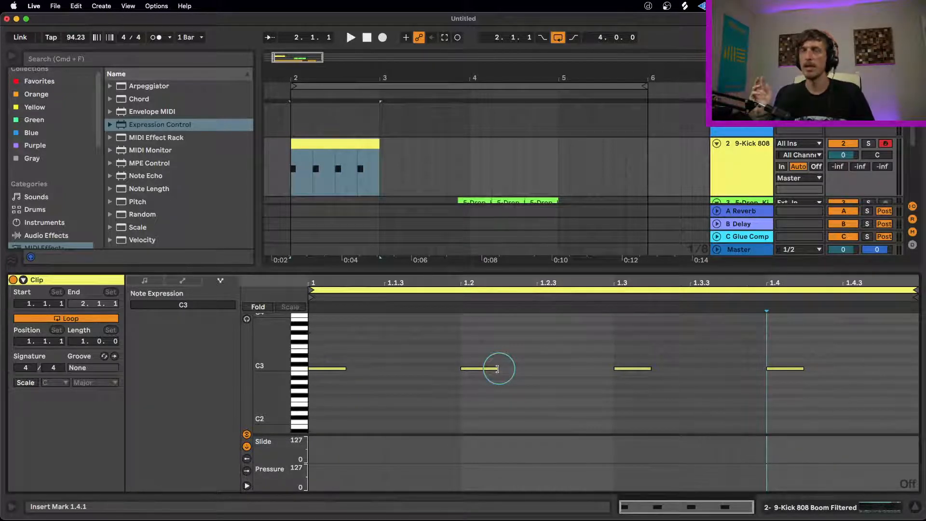
{"action": "scroll", "coordinate": [732, 188], "scroll_direction": "up", "scroll_amount": 2}
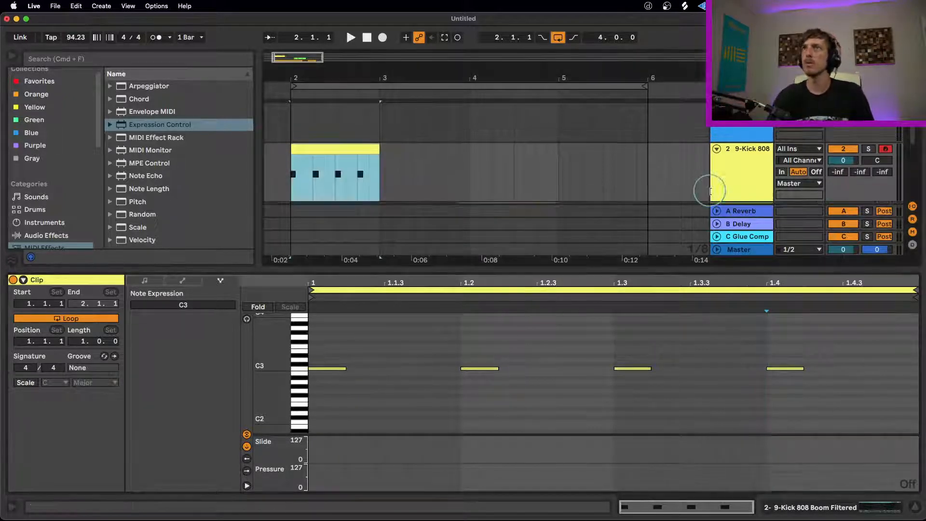
- Replace the Grand Piano on the first track with the Wavetable instrument
{"action": "left_click", "coordinate": [736, 141]}
{"action": "left_click", "coordinate": [736, 143]}
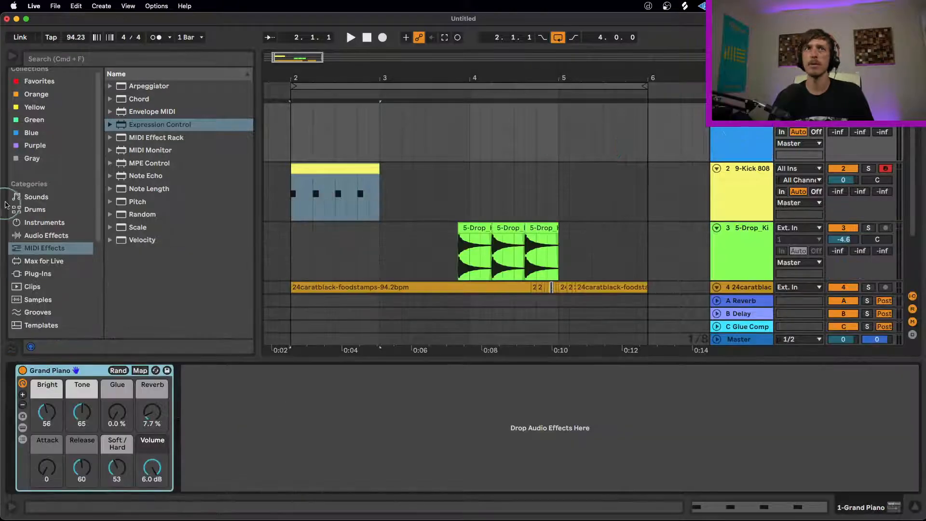
{"action": "left_click", "coordinate": [48, 235]}
{"action": "left_click", "coordinate": [44, 222]}
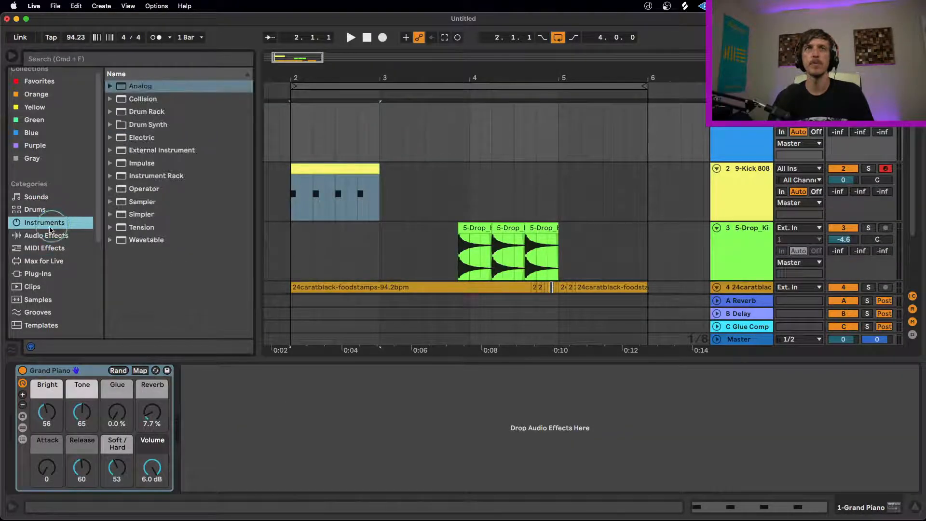
{"action": "left_click", "coordinate": [147, 239]}
{"action": "left_click_drag", "start_coordinate": [126, 372], "coordinate": [93, 375]}
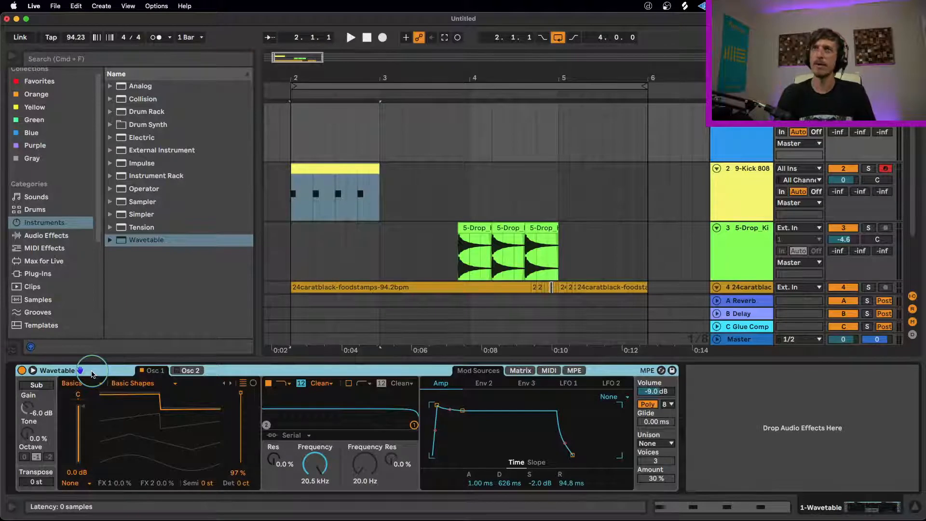
- Show Wavetable's MPE modulation matrix and inspect its Slide targets for Amp and Pitch
{"action": "left_click", "coordinate": [150, 244]}
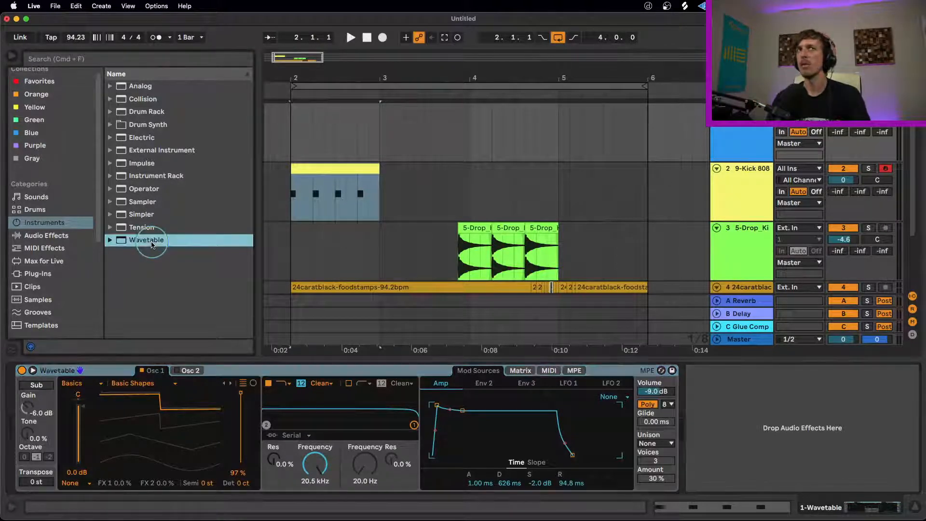
{"action": "left_click", "coordinate": [151, 202]}
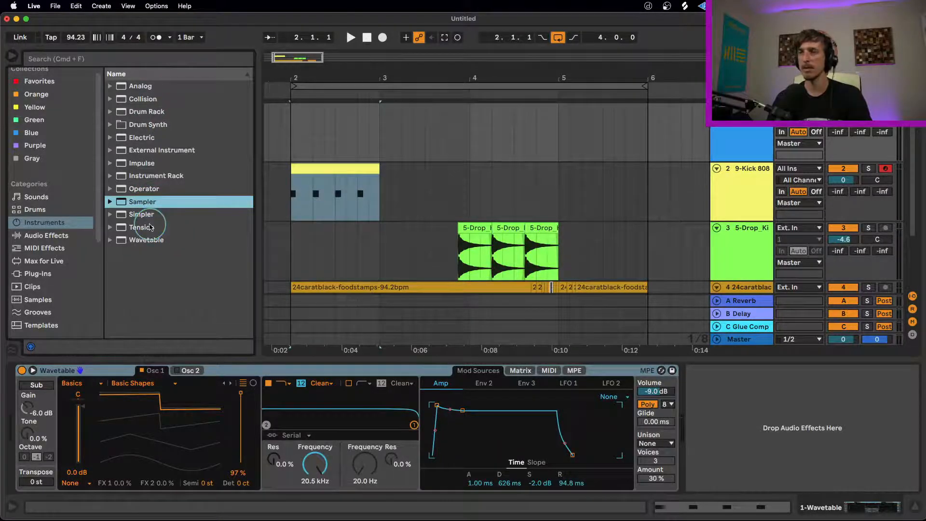
{"action": "left_click", "coordinate": [298, 367]}
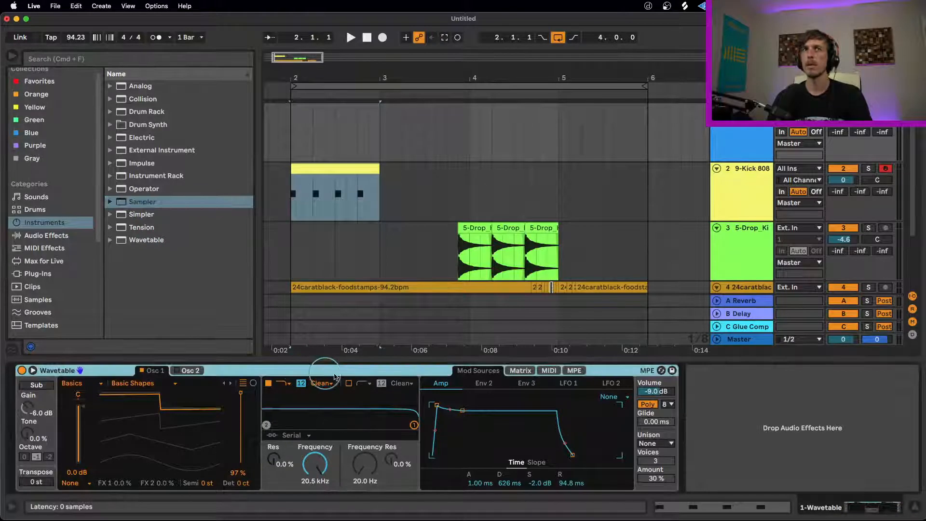
{"action": "left_click", "coordinate": [575, 371]}
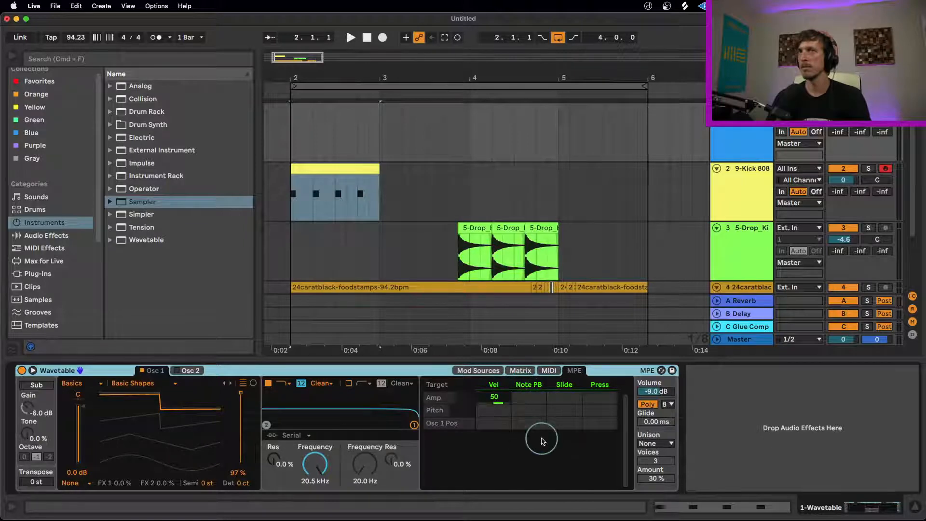
{"action": "left_click", "coordinate": [564, 397]}
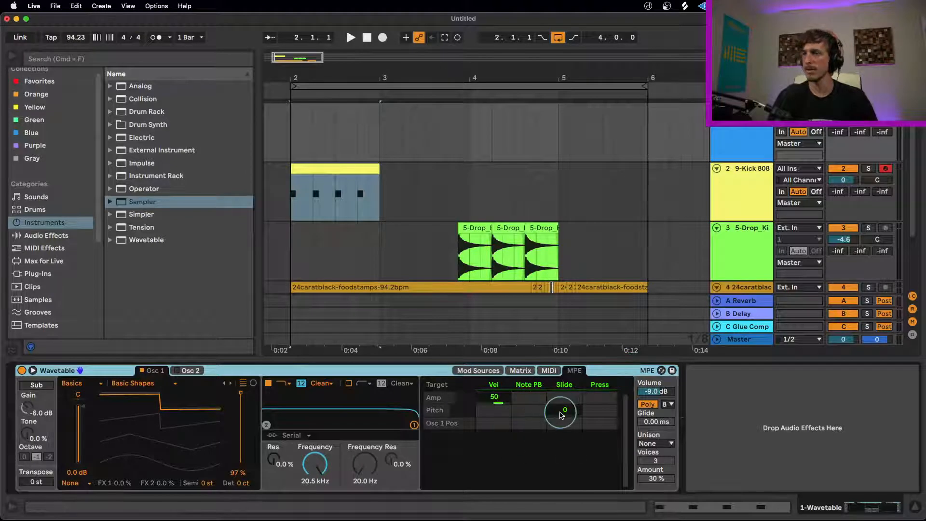
- Create a one-bar MIDI clip at bar 2 on the Wavetable track and add a C3 note from 1.1 to 1.3
{"action": "left_click", "coordinate": [358, 131]}
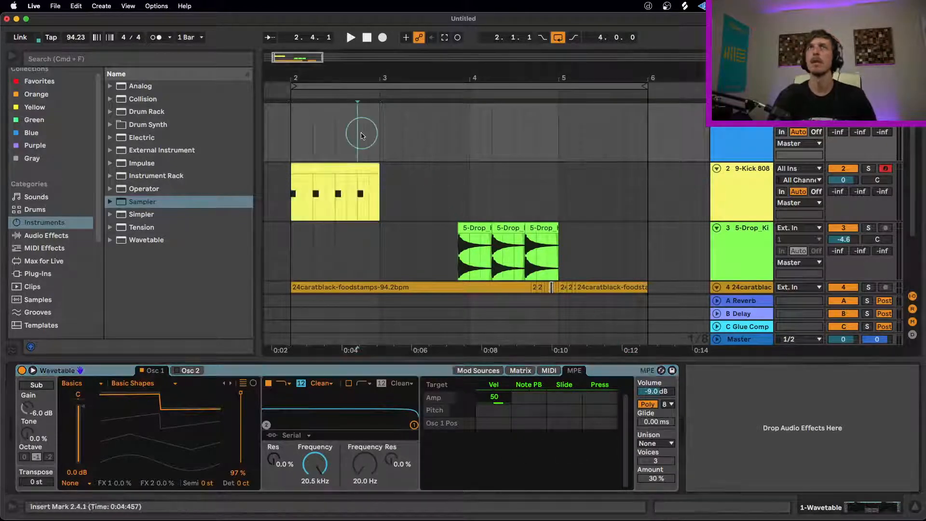
{"action": "left_click_drag", "start_coordinate": [293, 120], "coordinate": [385, 114]}
{"action": "key", "text": "super+shift+m"}
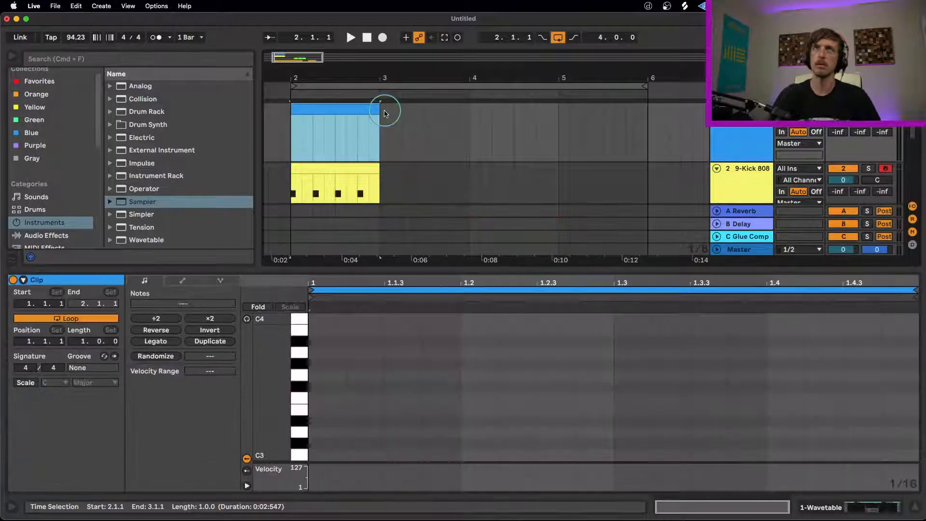
{"action": "double_click", "coordinate": [333, 454]}
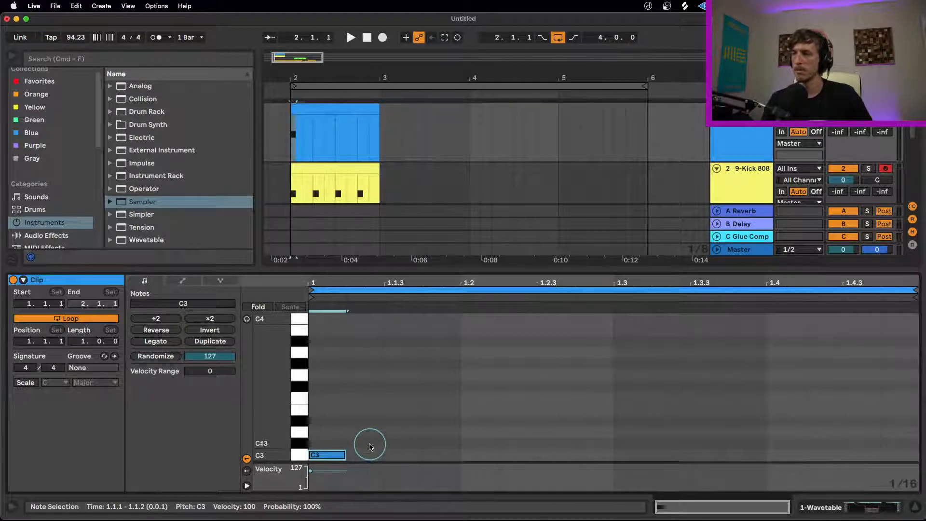
{"action": "scroll", "coordinate": [366, 443], "scroll_direction": "down", "scroll_amount": 2}
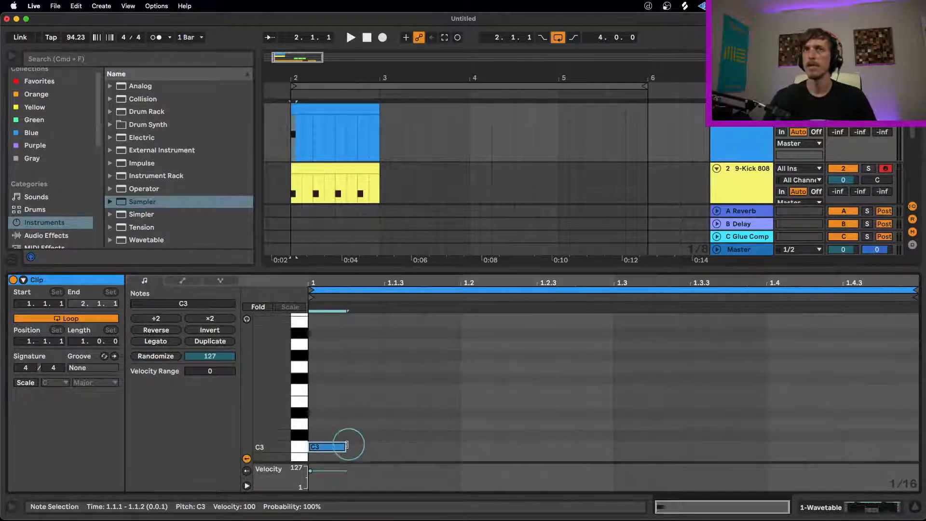
{"action": "left_click_drag", "start_coordinate": [347, 445], "coordinate": [597, 447]}
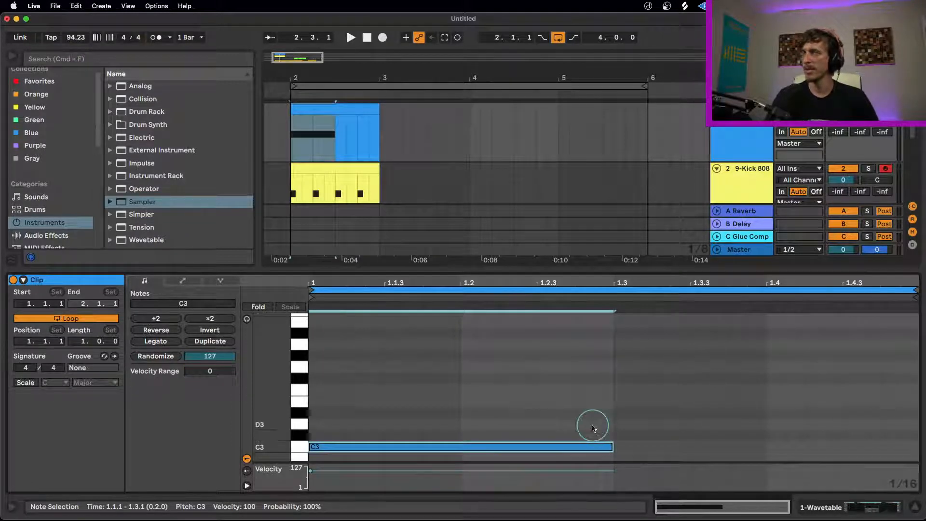
- Add an E3 note from 1.2 to 1.4 overlapping the C3 note, and briefly play the clip
{"action": "scroll", "coordinate": [552, 397], "scroll_direction": "down", "scroll_amount": 3}
{"action": "scroll", "coordinate": [548, 384], "scroll_direction": "down", "scroll_amount": 1}
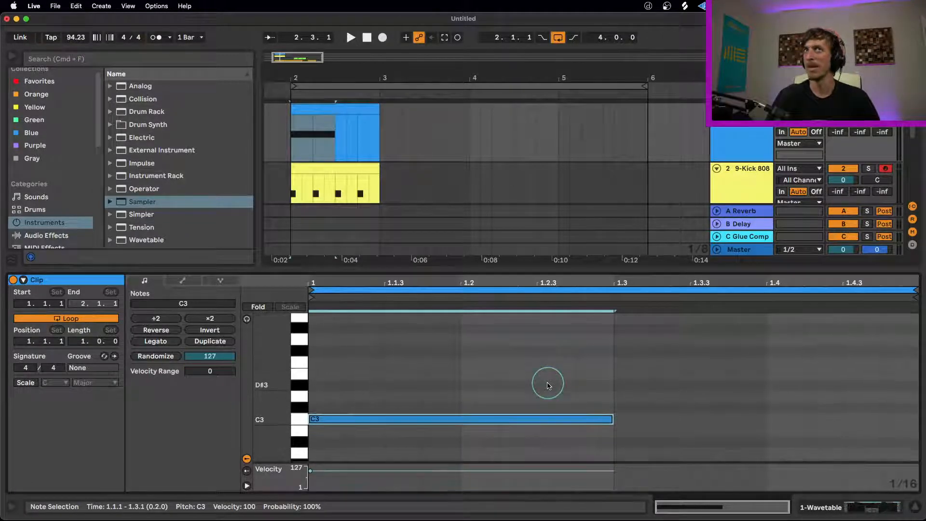
{"action": "double_click", "coordinate": [494, 372]}
{"action": "left_click_drag", "start_coordinate": [499, 374], "coordinate": [764, 376]}
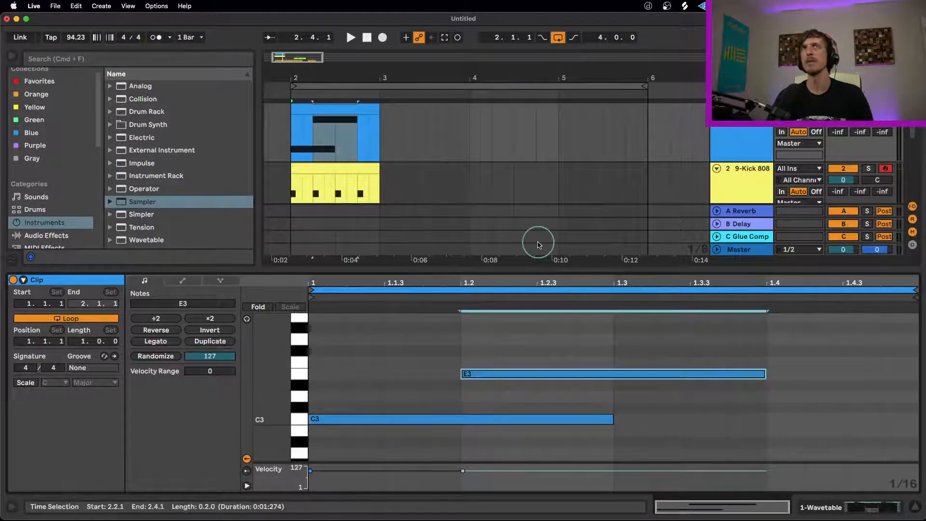
{"action": "key", "text": "space"}
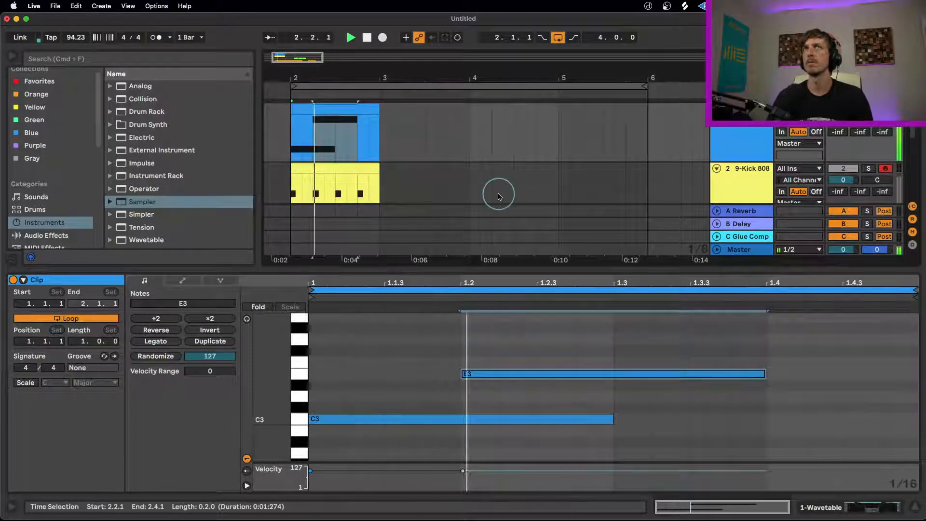
{"action": "key", "text": "space"}
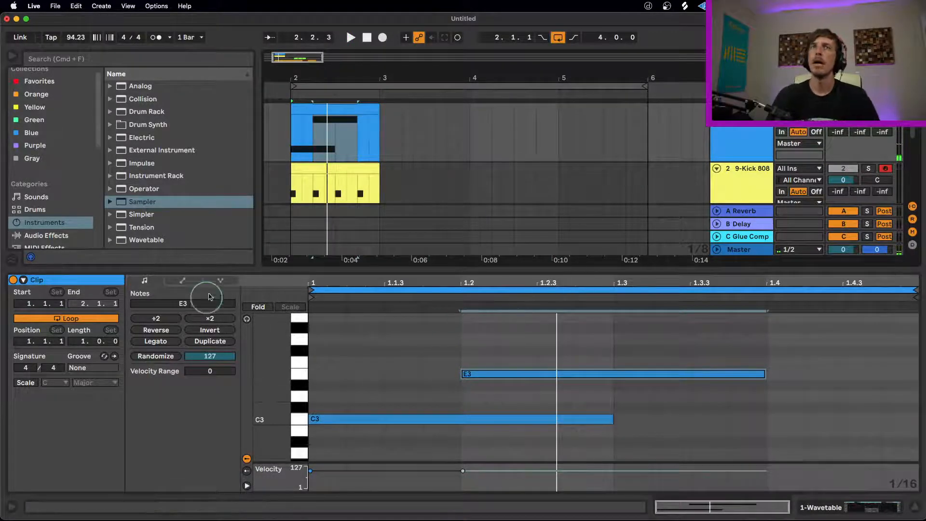
- In the clip's note expression view, draw a Slide ramp for the C3 note, rising from 0 near its start to almost full just after 1.2
{"action": "left_click", "coordinate": [221, 281]}
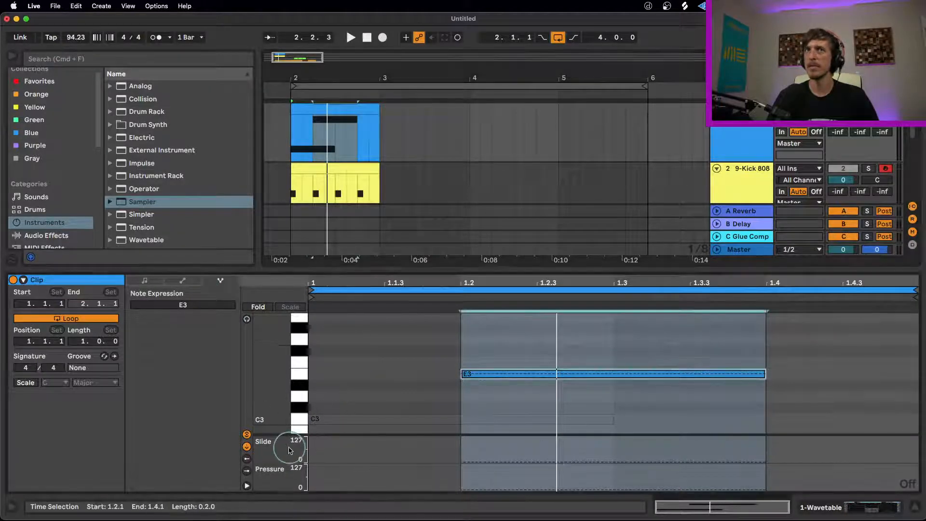
{"action": "left_click", "coordinate": [372, 419]}
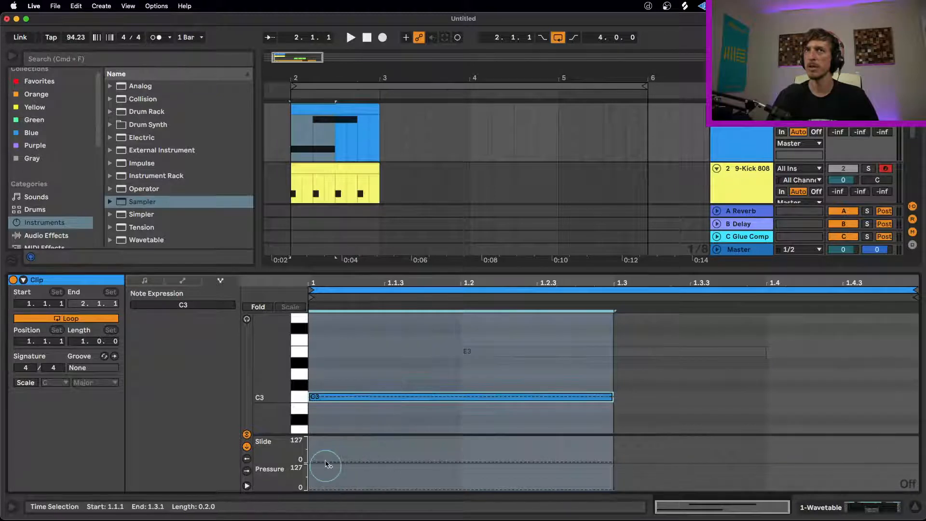
{"action": "left_click", "coordinate": [323, 462]}
{"action": "left_click", "coordinate": [488, 447]}
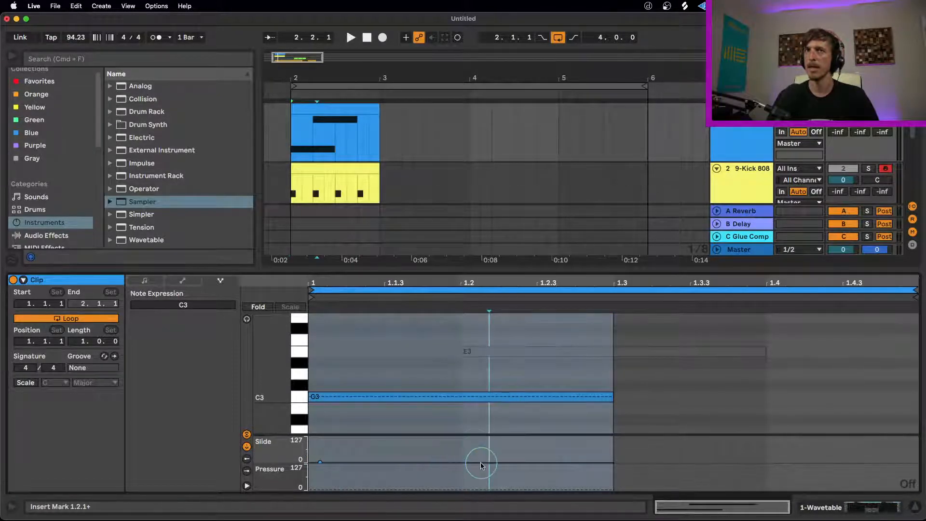
{"action": "left_click_drag", "start_coordinate": [489, 457], "coordinate": [491, 442]}
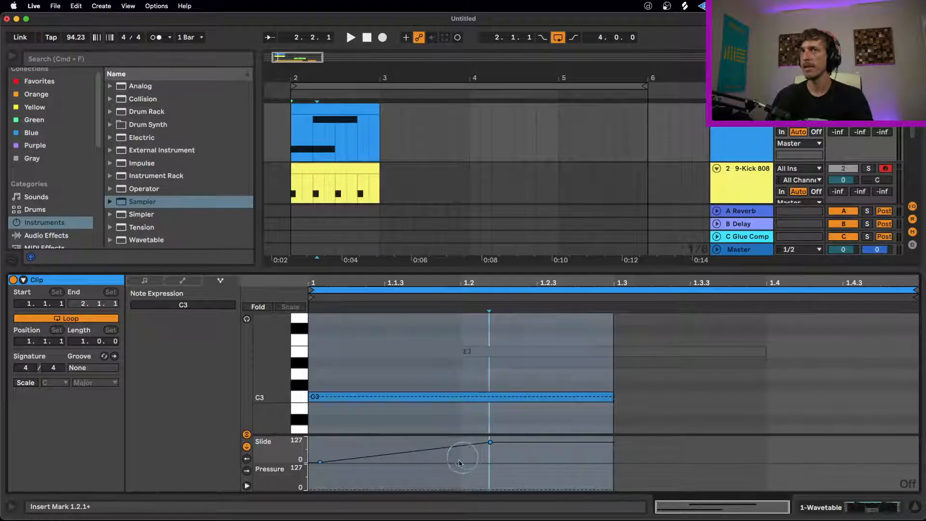
{"action": "left_click", "coordinate": [580, 445]}
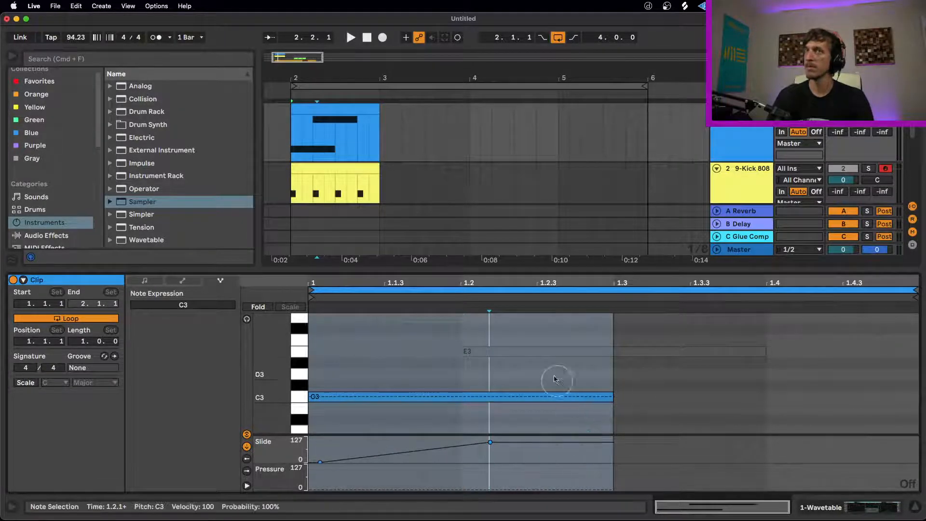
- Draw a Slide curve for the E3 note that starts near maximum, falls to 0 around 1.2.3 and rises partway just before 1.3
{"action": "left_click", "coordinate": [546, 351]}
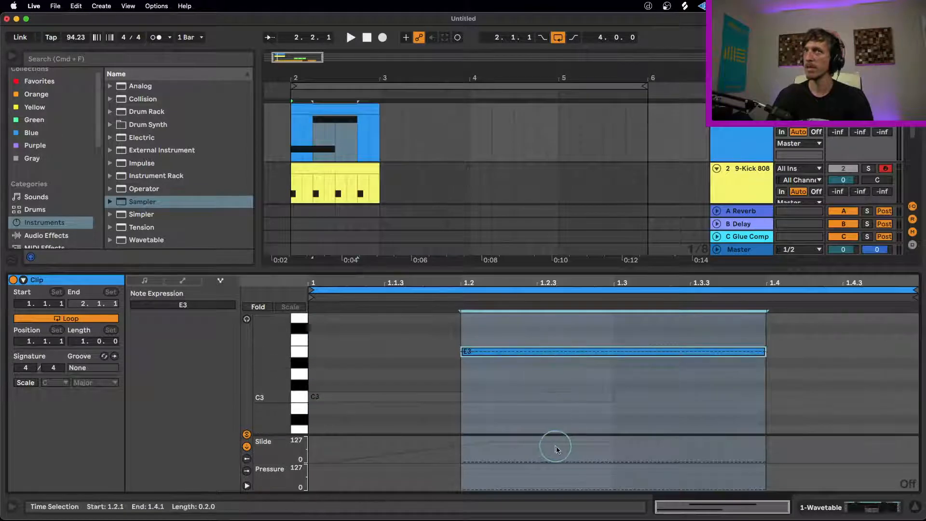
{"action": "left_click", "coordinate": [549, 462]}
{"action": "left_click_drag", "start_coordinate": [536, 464], "coordinate": [506, 438]}
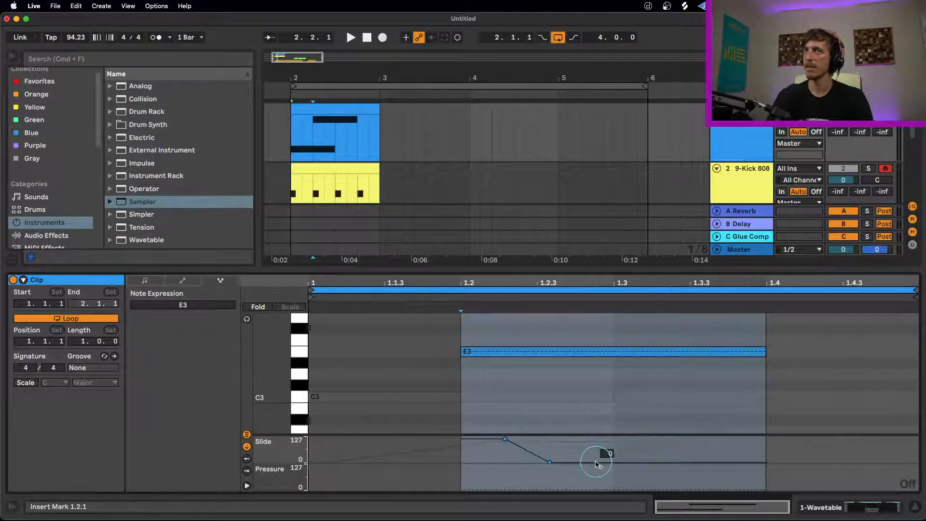
{"action": "left_click_drag", "start_coordinate": [598, 463], "coordinate": [597, 454]}
{"action": "left_click", "coordinate": [571, 353]}
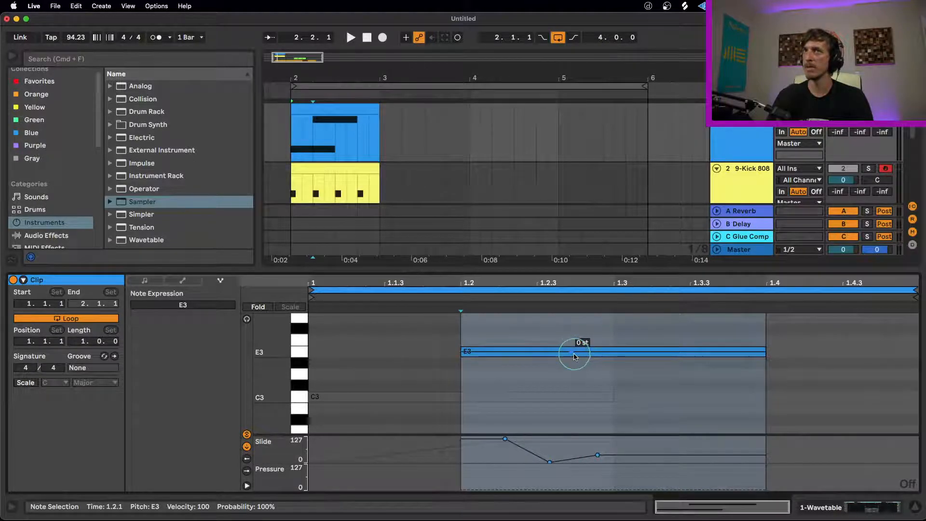
- Extend the C3 note's Slide curve with a lower point just before 1.3, and play the clip
{"action": "left_click", "coordinate": [398, 393]}
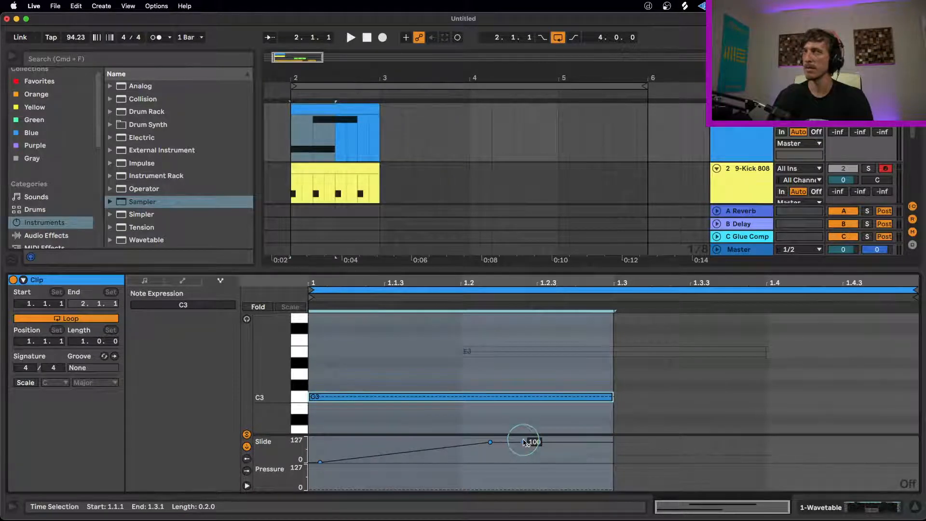
{"action": "left_click_drag", "start_coordinate": [535, 452], "coordinate": [581, 448]}
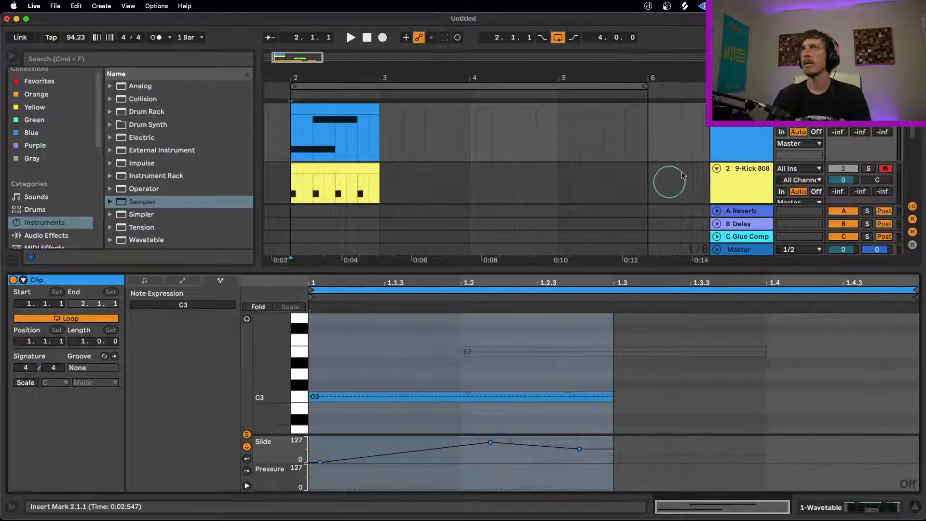
{"action": "key", "text": "space"}
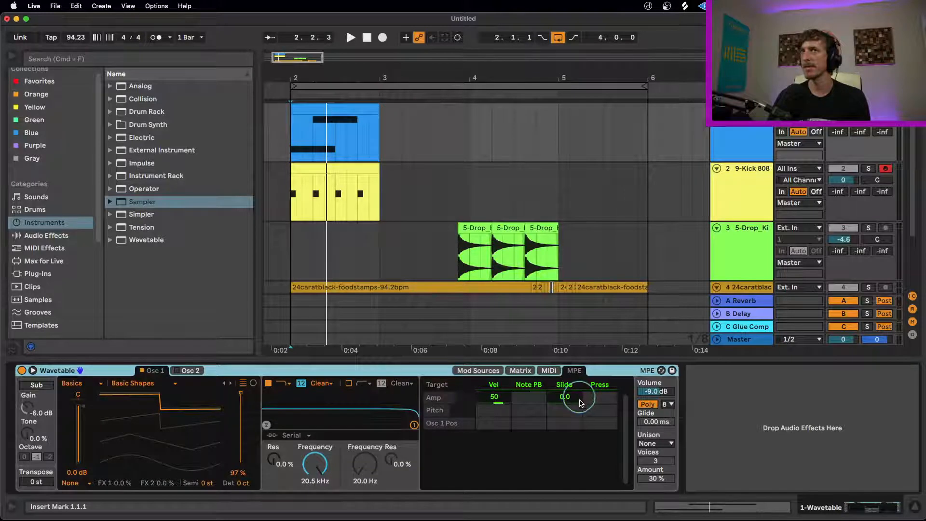
- In Wavetable's MPE matrix, route Slide to Osc 1 Pos at 48, and set the oscillator 1 wavetable position to 31% while auditioning
{"action": "left_click", "coordinate": [569, 423]}
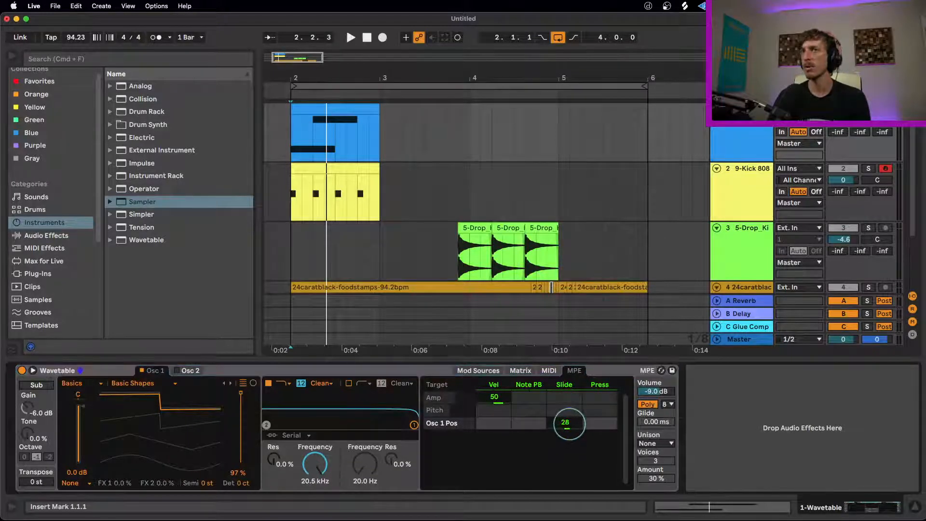
{"action": "key", "text": "space"}
{"action": "key", "text": "space"}
{"action": "left_click", "coordinate": [240, 440]}
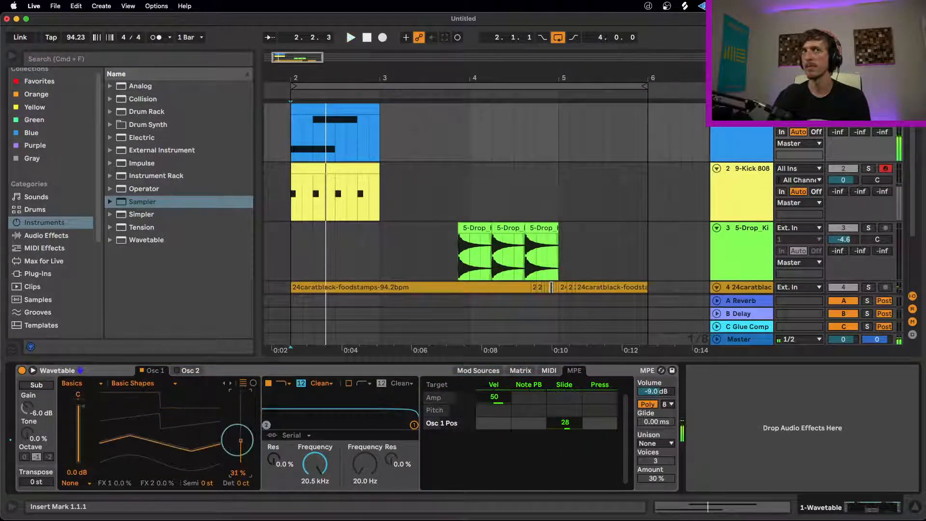
{"action": "key", "text": "space"}
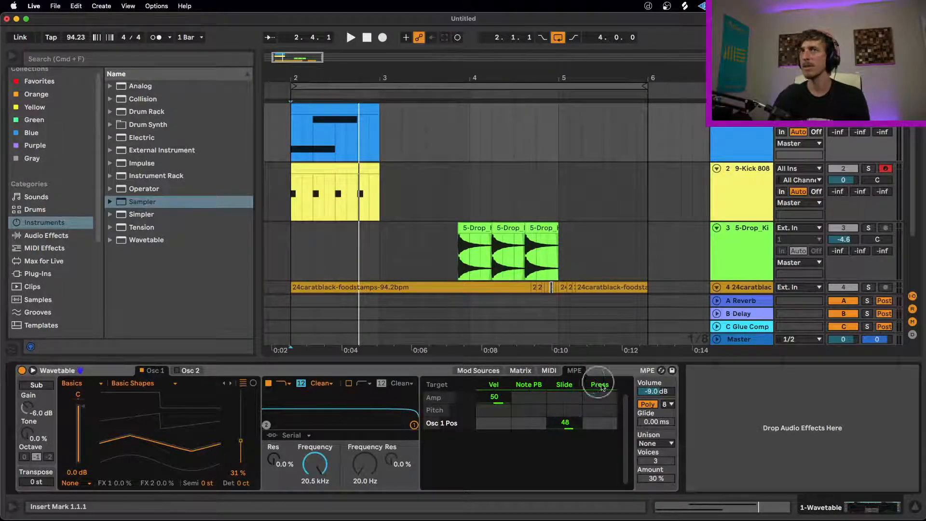
- Draw Pressure curves: C3 rises from 0 to 73 near 1.1.3 and falls to 0 after 1.2; E3 falls from mid level to 0 near 1.3
{"action": "double_click", "coordinate": [344, 114]}
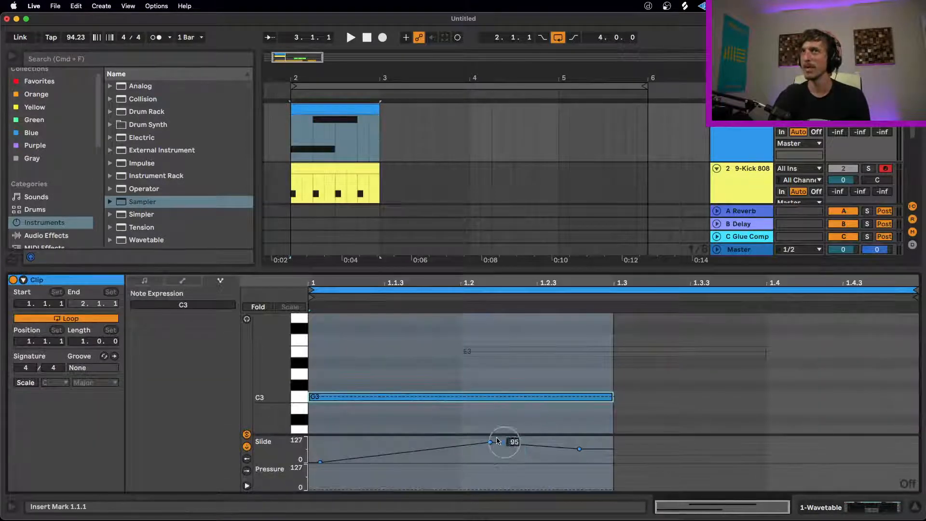
{"action": "left_click", "coordinate": [383, 481]}
{"action": "left_click_drag", "start_coordinate": [393, 490], "coordinate": [393, 475]}
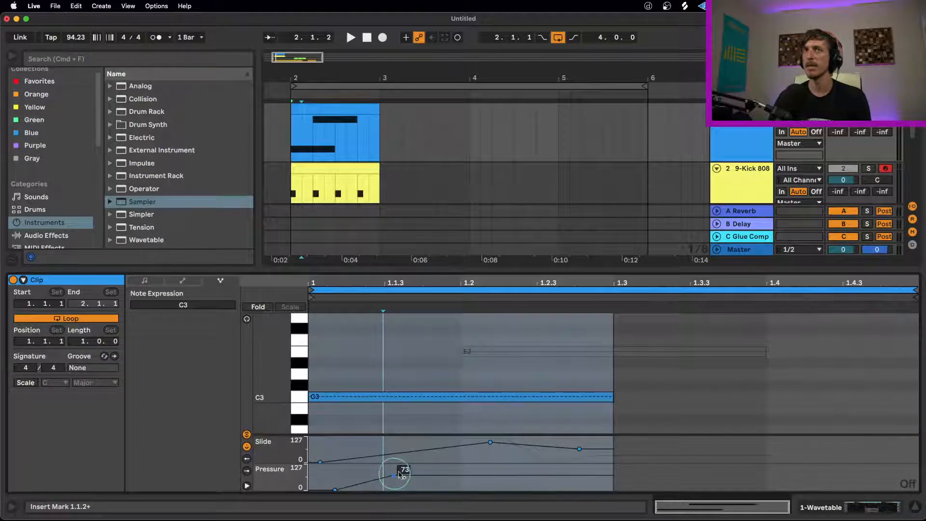
{"action": "left_click_drag", "start_coordinate": [509, 476], "coordinate": [514, 489]}
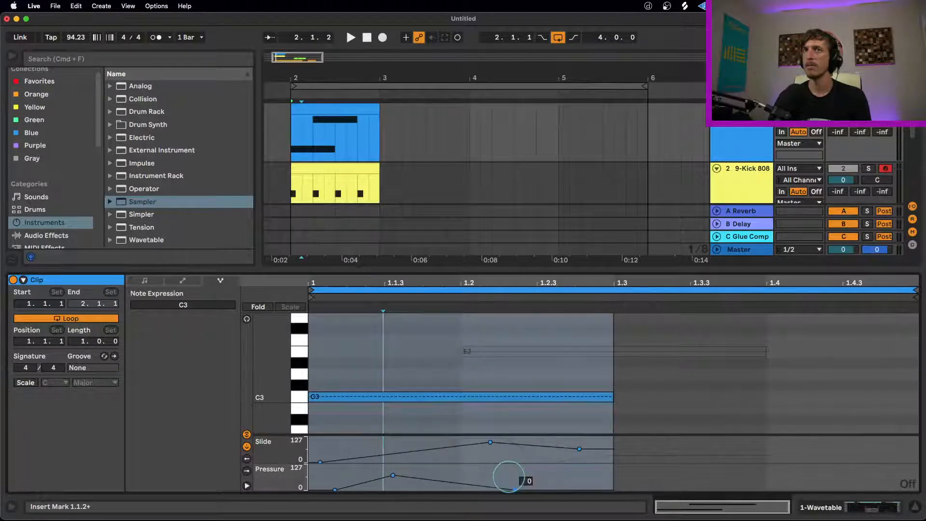
{"action": "left_click", "coordinate": [557, 352]}
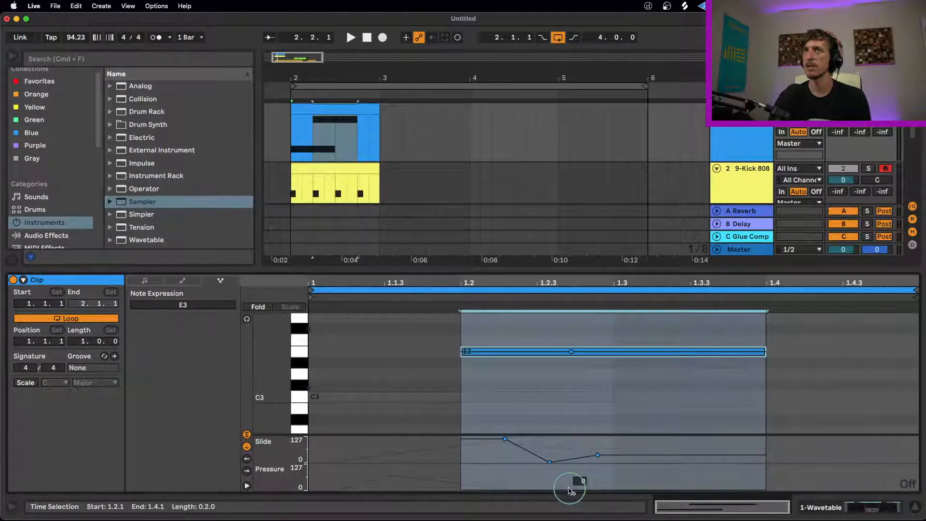
{"action": "left_click_drag", "start_coordinate": [569, 490], "coordinate": [629, 490]}
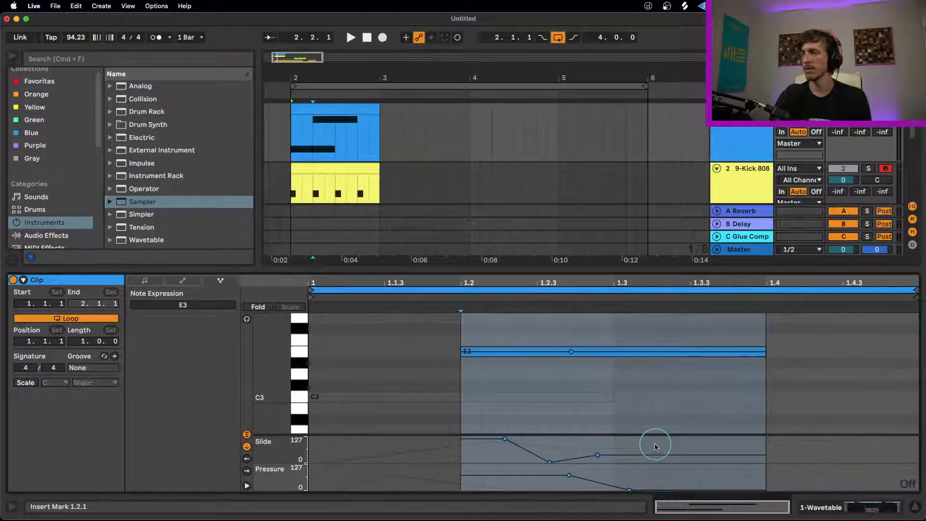
- Route Press to Filter 1 Freq at 38 in Wavetable's MPE matrix and lower the filter 1 frequency to 417 Hz during playback
{"action": "key", "text": "shift+Tab"}
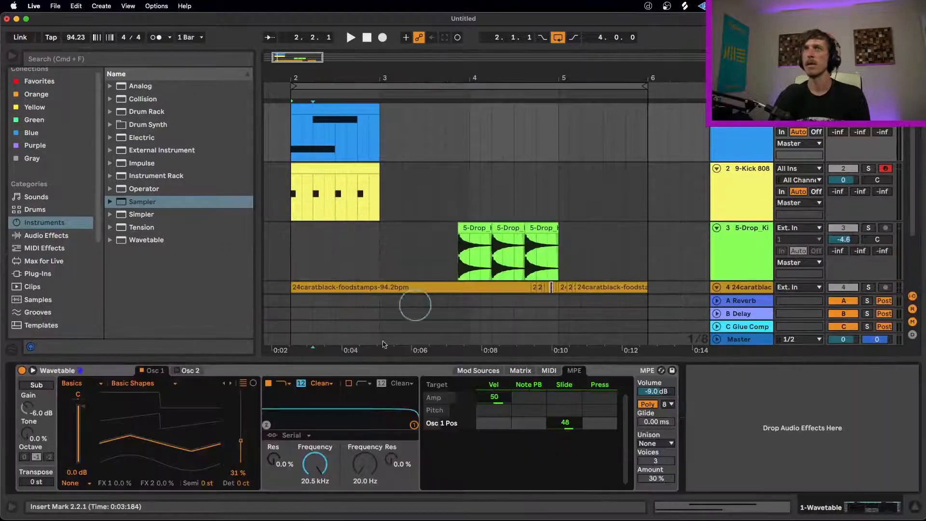
{"action": "left_click", "coordinate": [315, 463]}
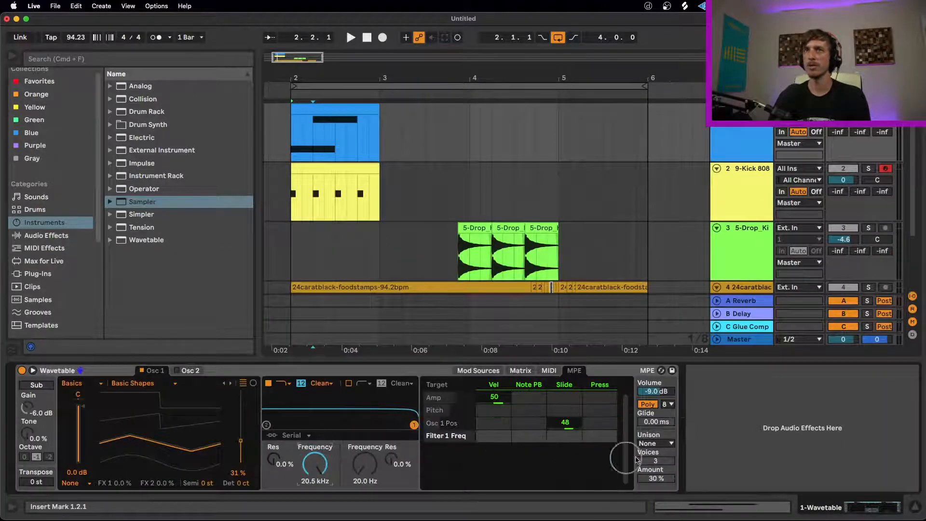
{"action": "key", "text": "space"}
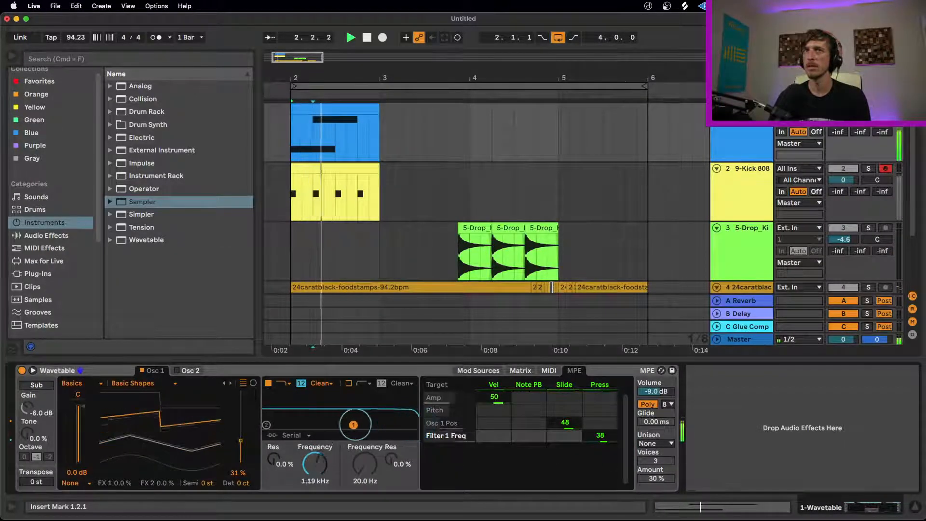
{"action": "left_click_drag", "start_coordinate": [413, 424], "coordinate": [331, 426]}
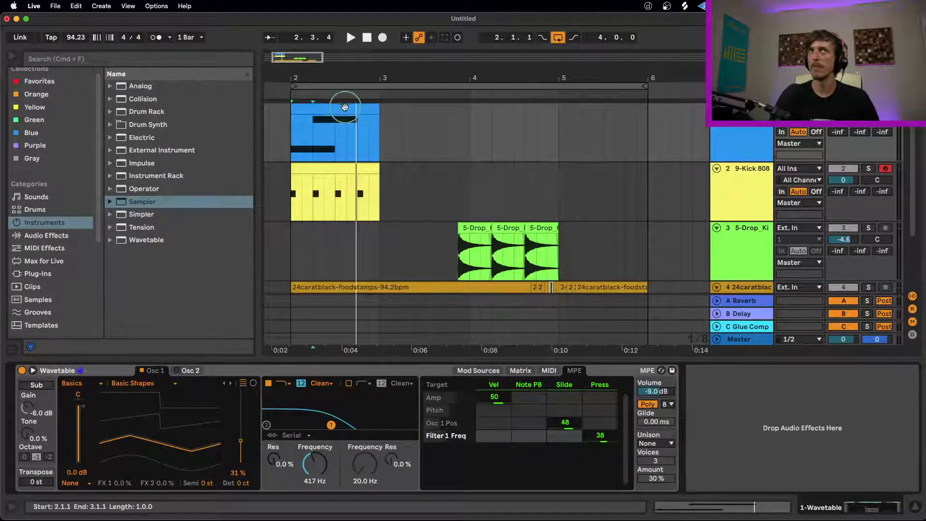
- Draw per-note pitch bends: E3 rising to about +2.26 st at its end, and C3 falling to about -2.85 st just before 1.3
{"action": "double_click", "coordinate": [345, 128]}
{"action": "left_click_drag", "start_coordinate": [580, 356], "coordinate": [492, 355]}
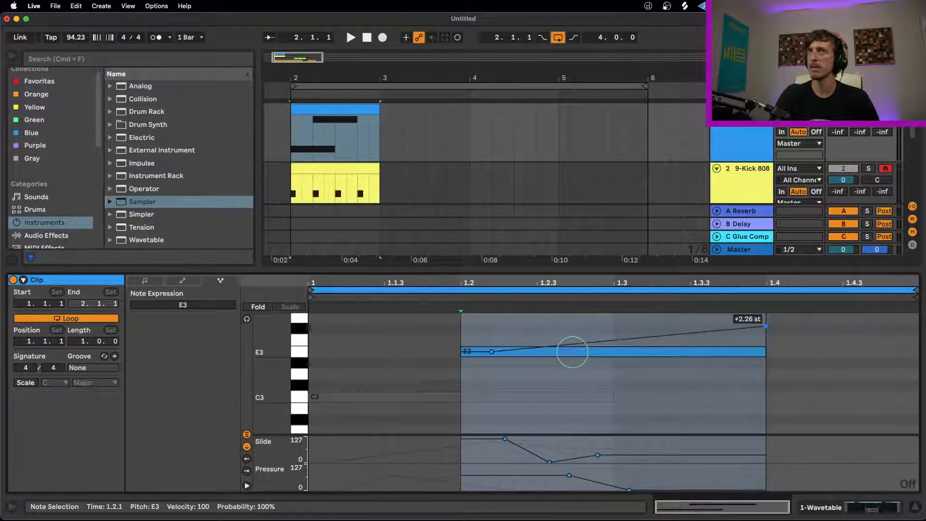
{"action": "left_click", "coordinate": [383, 399]}
{"action": "left_click", "coordinate": [384, 400]}
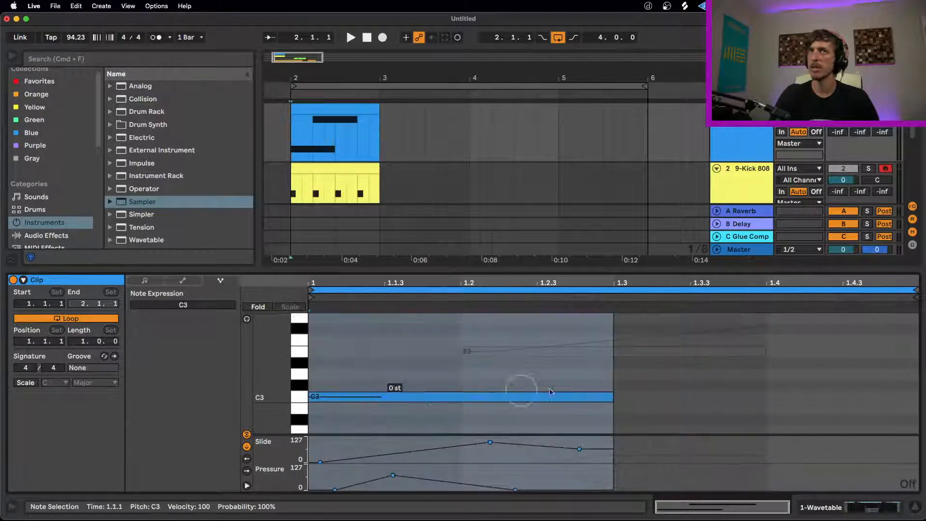
{"action": "left_click_drag", "start_coordinate": [596, 397], "coordinate": [596, 429]}
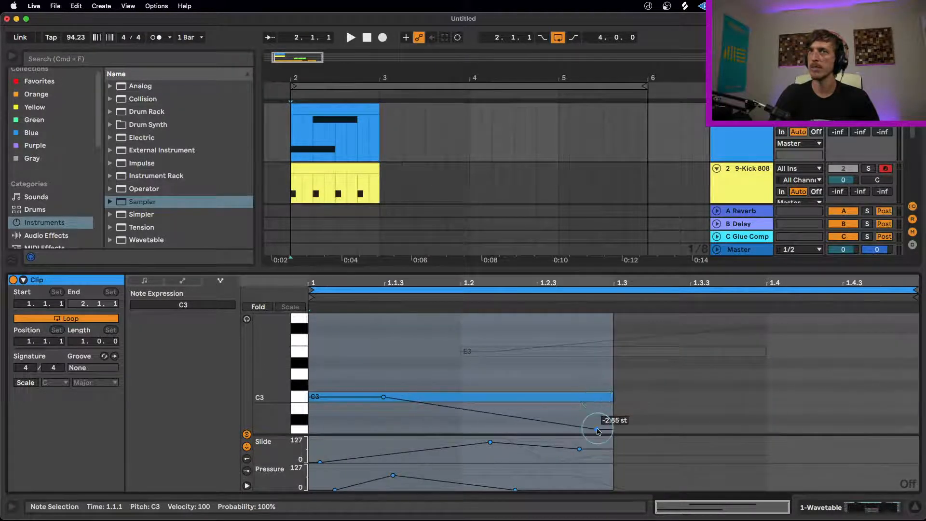
{"action": "left_click", "coordinate": [499, 395]}
{"action": "left_click", "coordinate": [549, 351]}
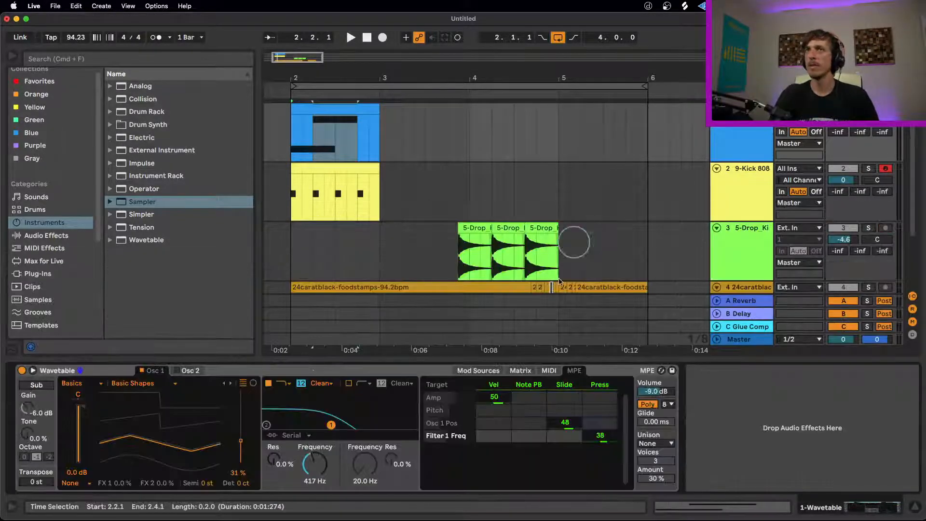
- Set the Note PB amount for Pitch to 48, raise the filter 1 frequency to 1.38 kHz, and play the clip
{"action": "double_click", "coordinate": [524, 411]}
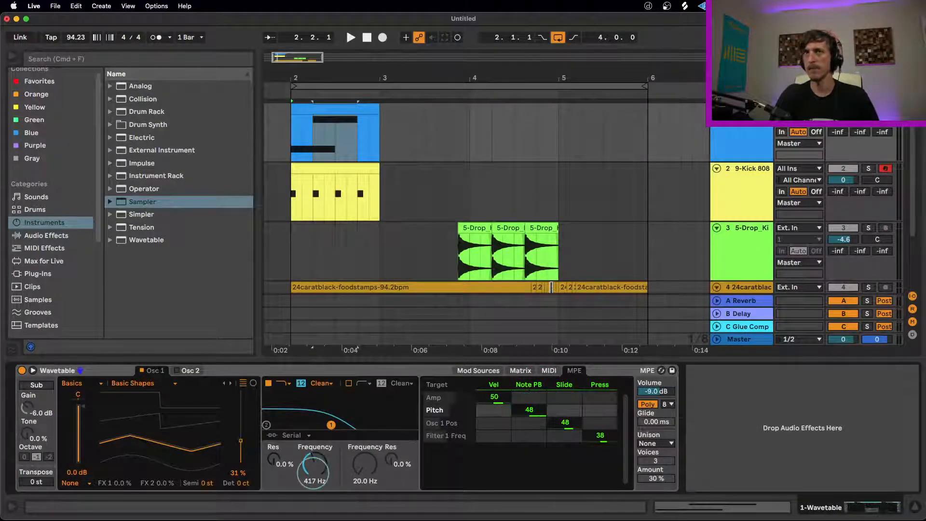
{"action": "left_click_drag", "start_coordinate": [313, 473], "coordinate": [314, 455]}
{"action": "key", "text": "space"}
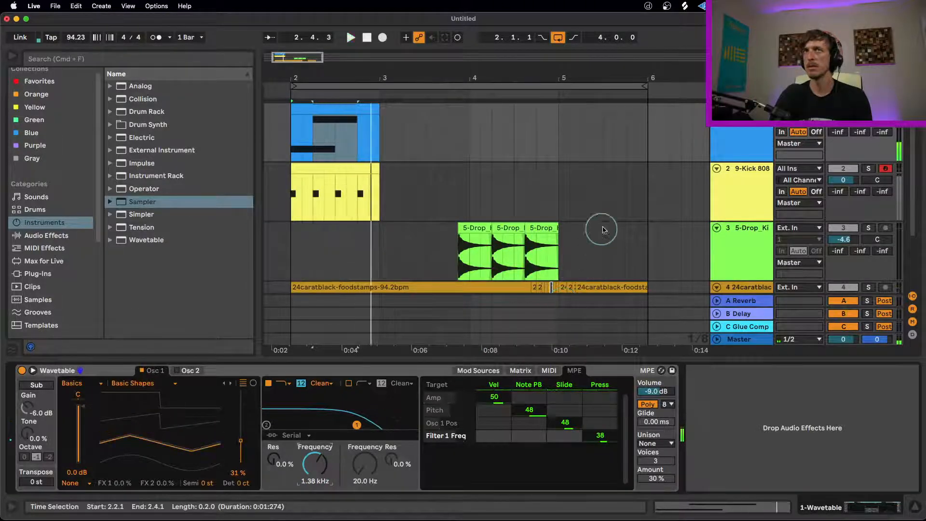
{"action": "key", "text": "space"}
- Review the pitch, Slide and Pressure curves of the E3 and C3 notes and the track's Wavetable MPE routing
{"action": "double_click", "coordinate": [367, 107]}
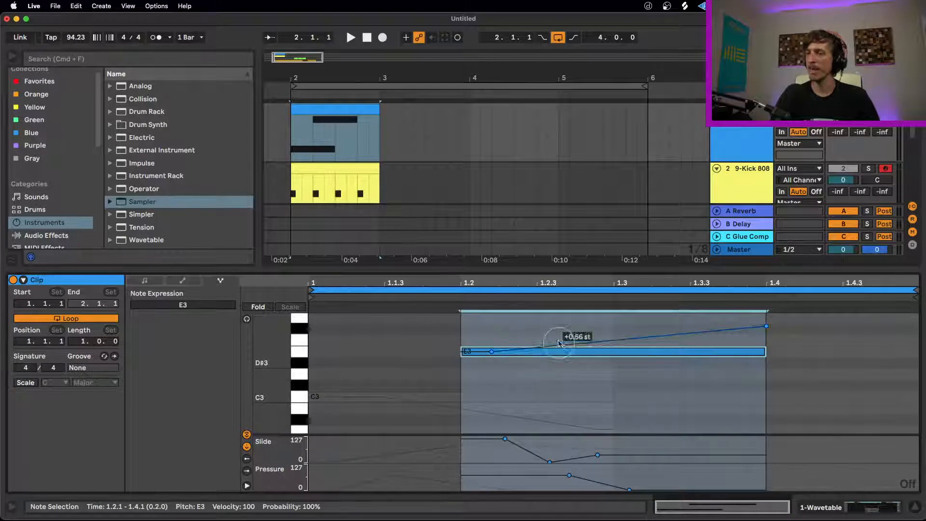
{"action": "left_click", "coordinate": [593, 359]}
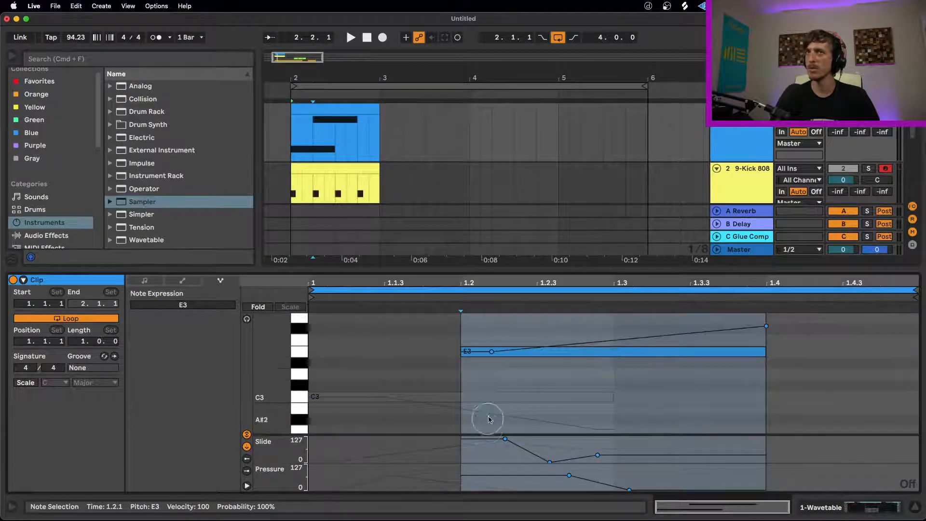
{"action": "left_click", "coordinate": [489, 395]}
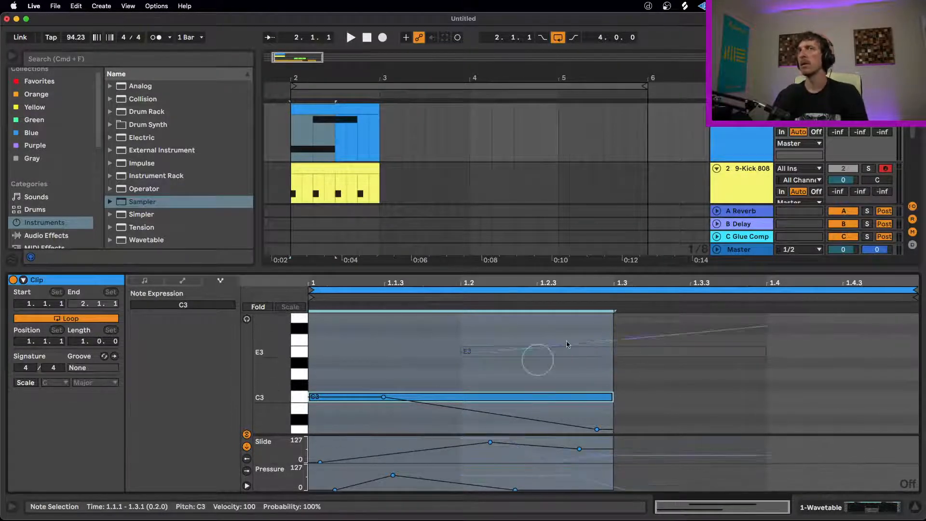
{"action": "left_click", "coordinate": [666, 350]}
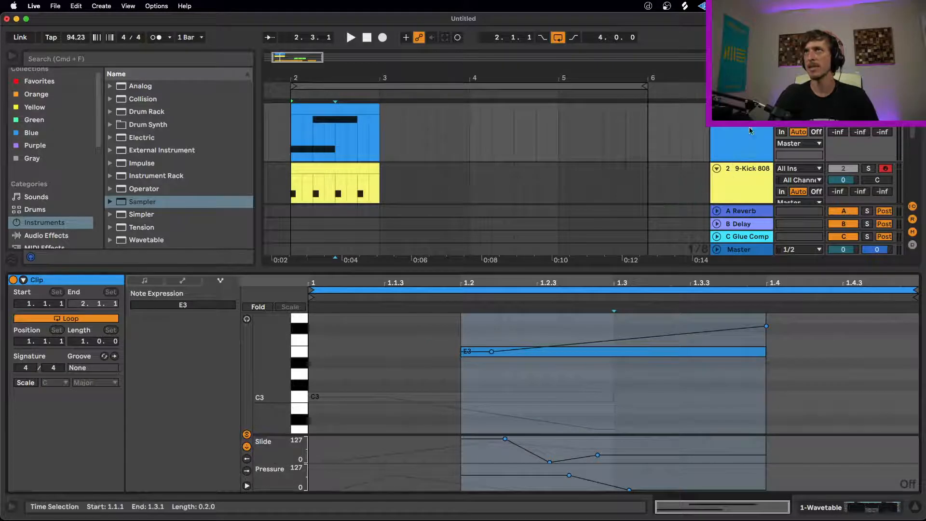
{"action": "double_click", "coordinate": [740, 140]}
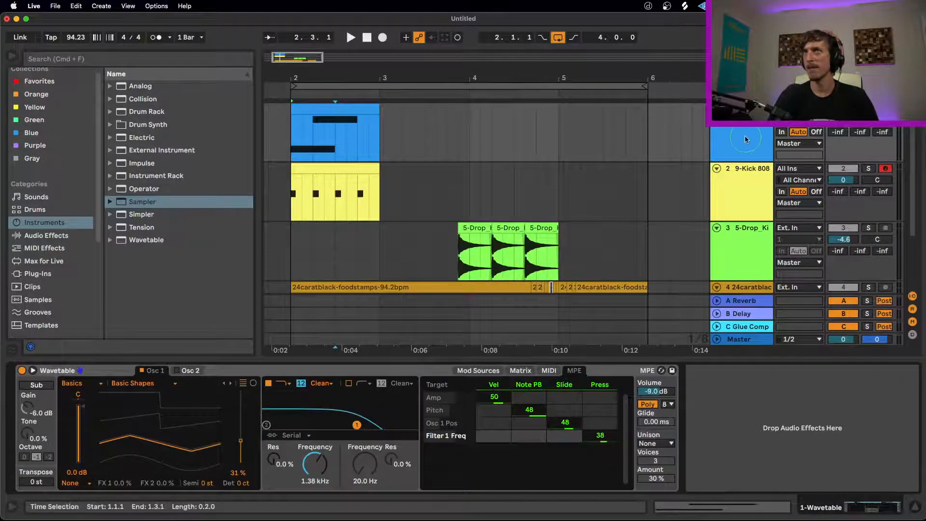
{"action": "left_click", "coordinate": [347, 104]}
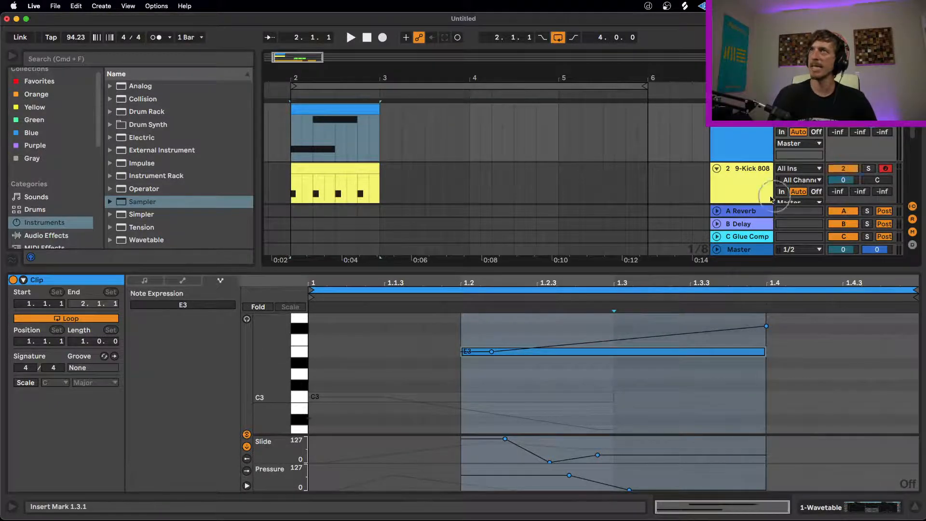
- Inspect the first foodstamps clip's waveform on track 4 and turn off that track's Auto Filter
{"action": "scroll", "coordinate": [713, 165], "scroll_direction": "down", "scroll_amount": 5}
{"action": "scroll", "coordinate": [551, 160], "scroll_direction": "down", "scroll_amount": 2}
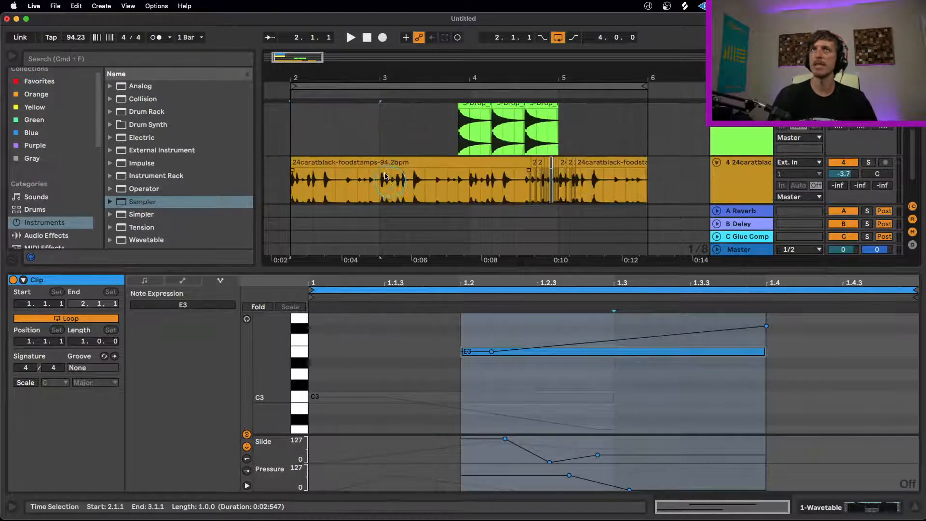
{"action": "left_click", "coordinate": [388, 141]}
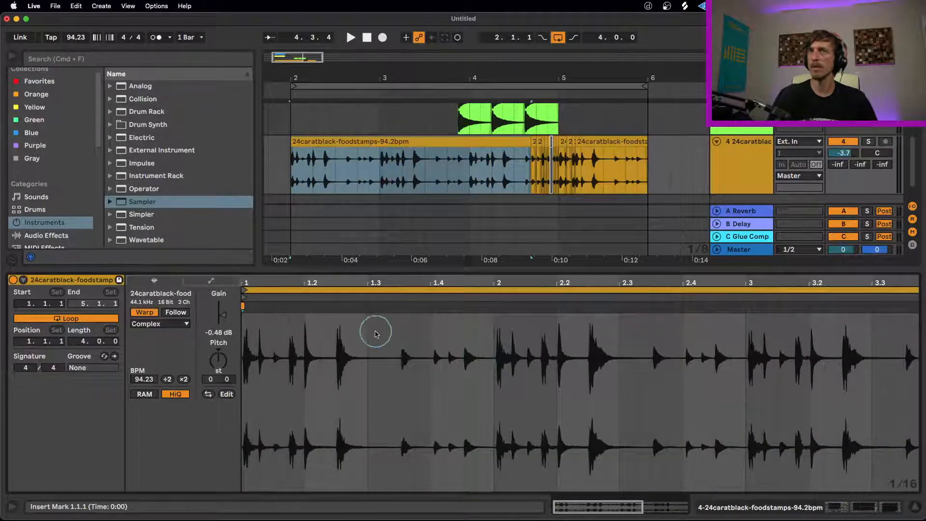
{"action": "left_click_drag", "start_coordinate": [383, 333], "coordinate": [671, 355]}
{"action": "left_click", "coordinate": [682, 352]}
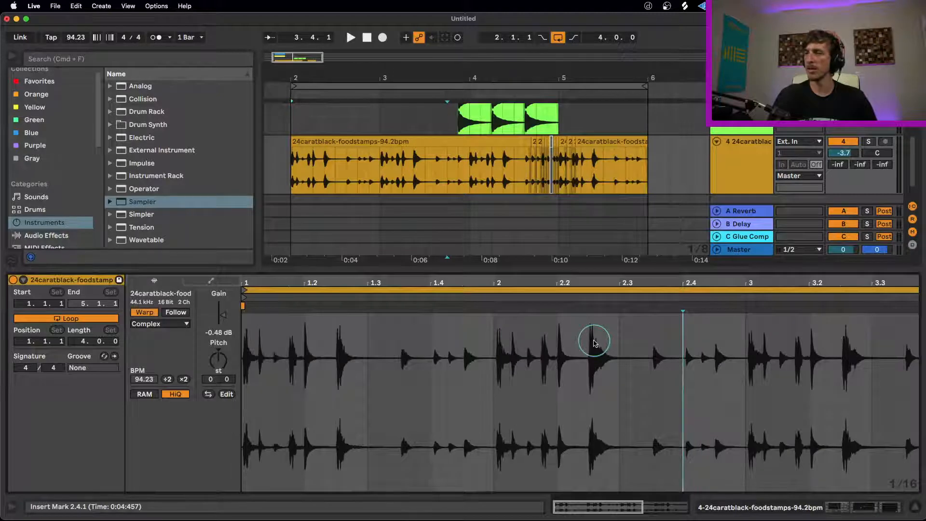
{"action": "left_click", "coordinate": [749, 173]}
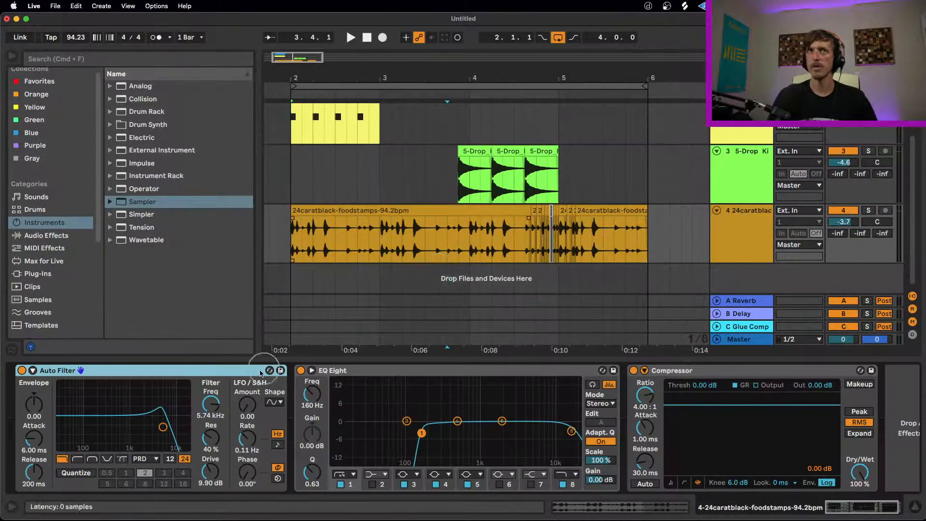
{"action": "left_click", "coordinate": [22, 370]}
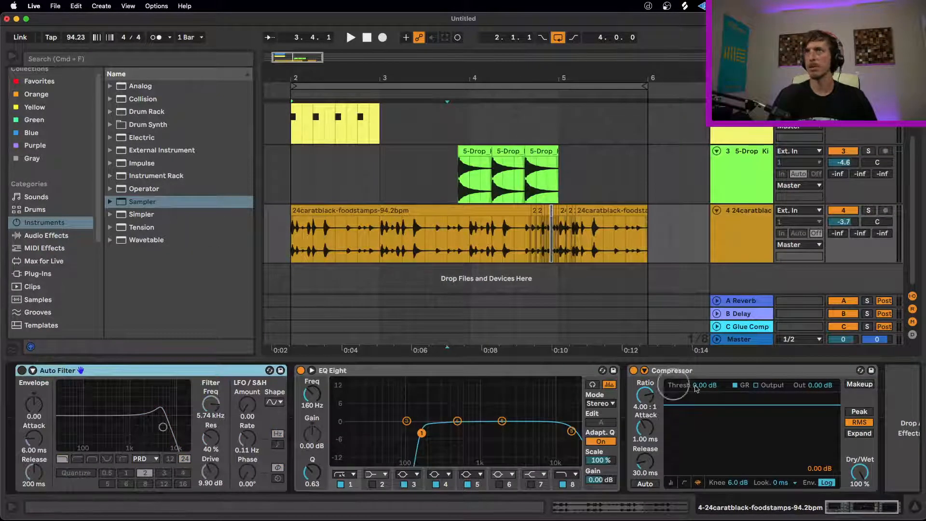
- Solo the foodstamps sample track, play it from bar 2, and lower the Compressor's threshold to -25.5 dB
{"action": "left_click", "coordinate": [868, 210]}
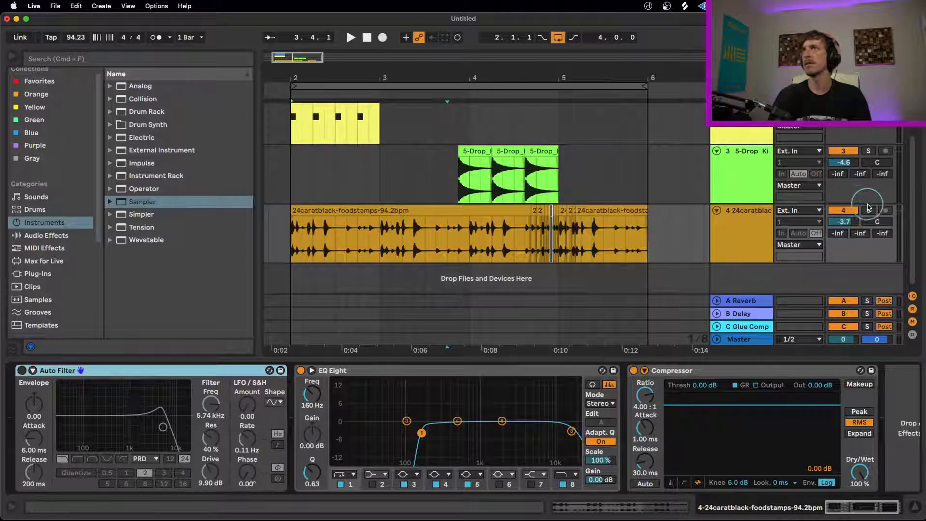
{"action": "left_click", "coordinate": [343, 211]}
{"action": "key", "text": "space"}
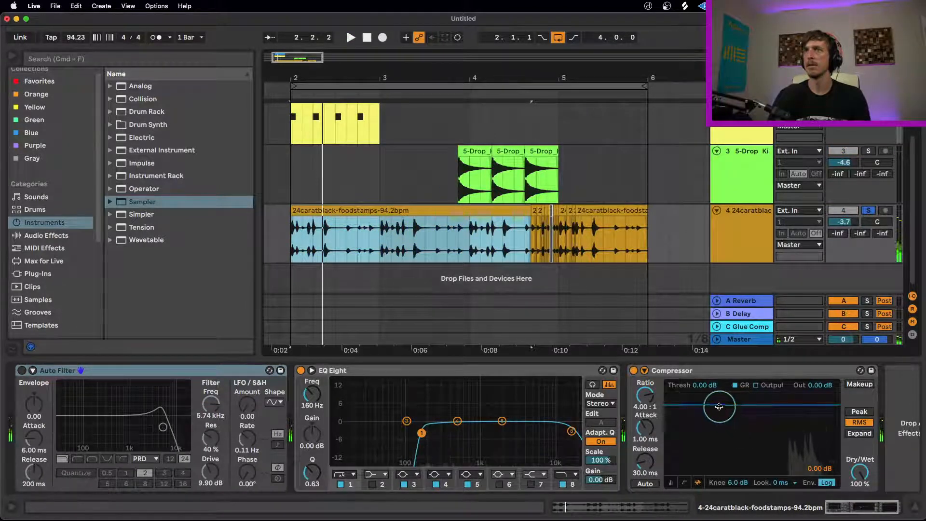
{"action": "left_click_drag", "start_coordinate": [723, 413], "coordinate": [720, 452]}
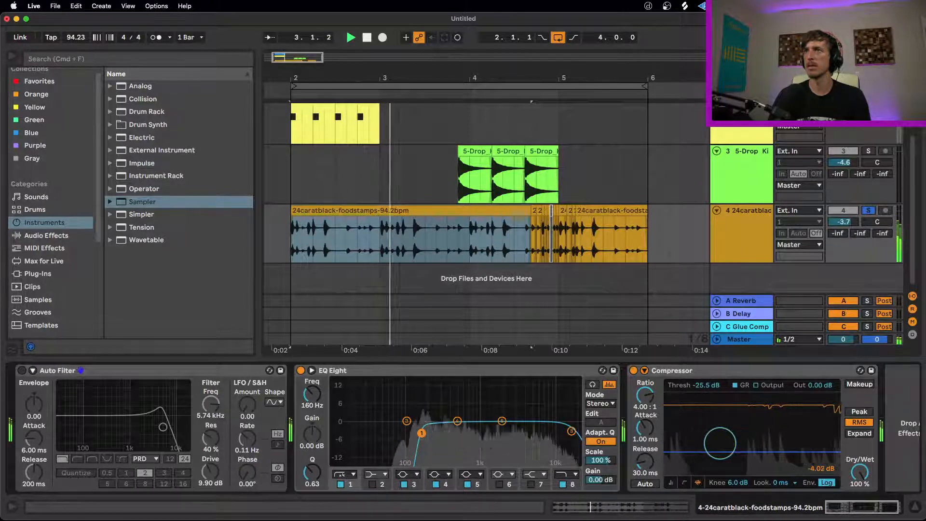
- Raise the Compressor's threshold on the foodstamps track to -20.1 dB and stop playback
{"action": "left_click_drag", "start_coordinate": [791, 446], "coordinate": [787, 443]}
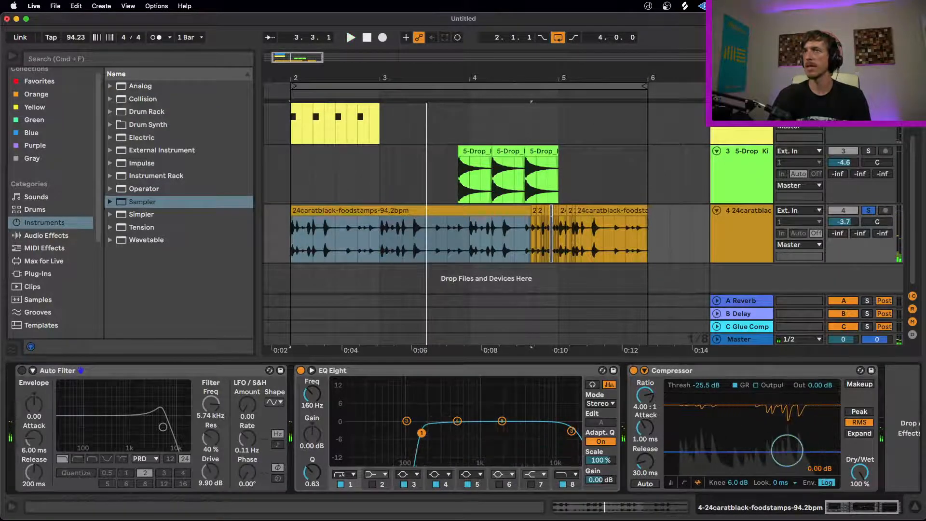
{"action": "key", "text": "space"}
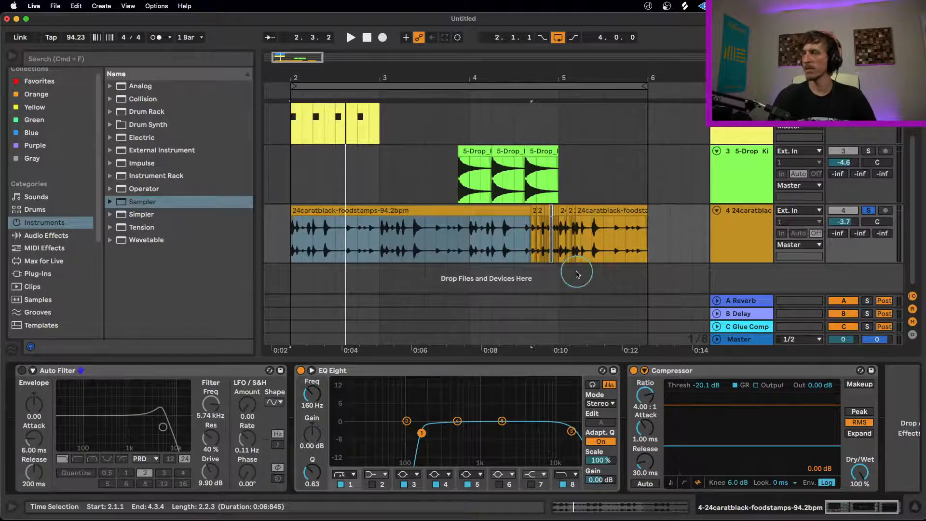
{"action": "left_click", "coordinate": [684, 370]}
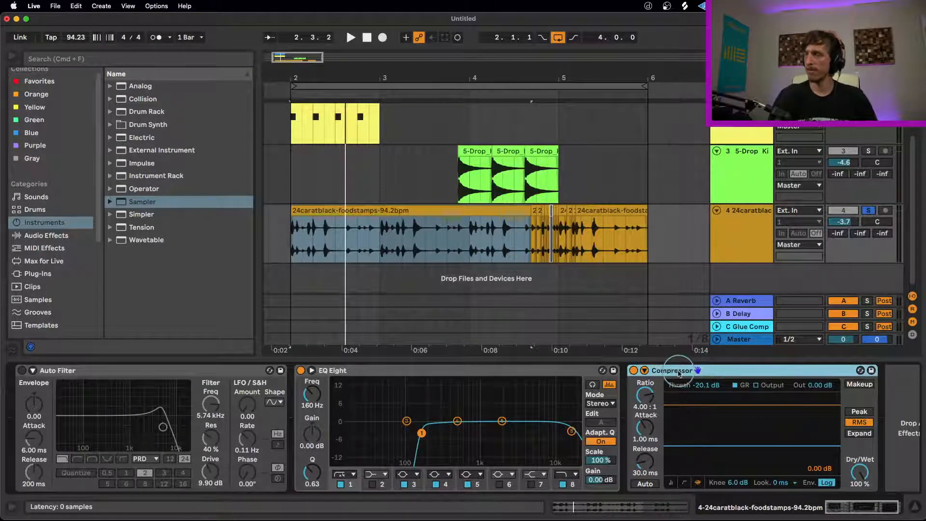
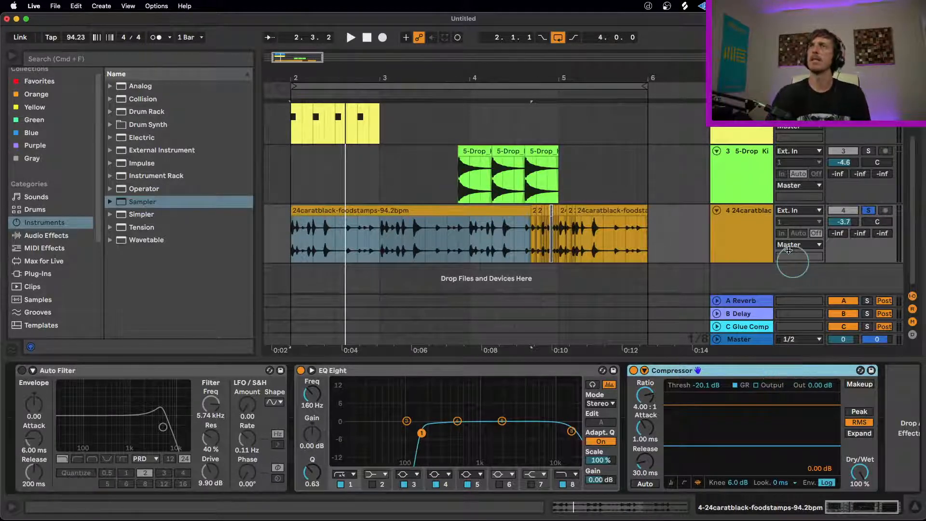
- Insert a MIDI track below the Wavetable track and load the 16 Hihats B kit onto it
{"action": "left_click", "coordinate": [716, 210]}
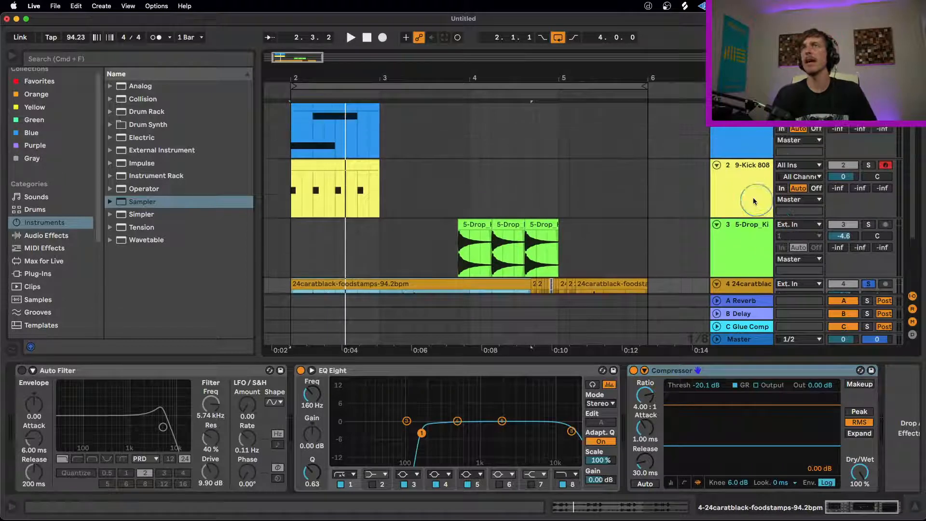
{"action": "left_click", "coordinate": [736, 140]}
{"action": "key", "text": "super+shift+t"}
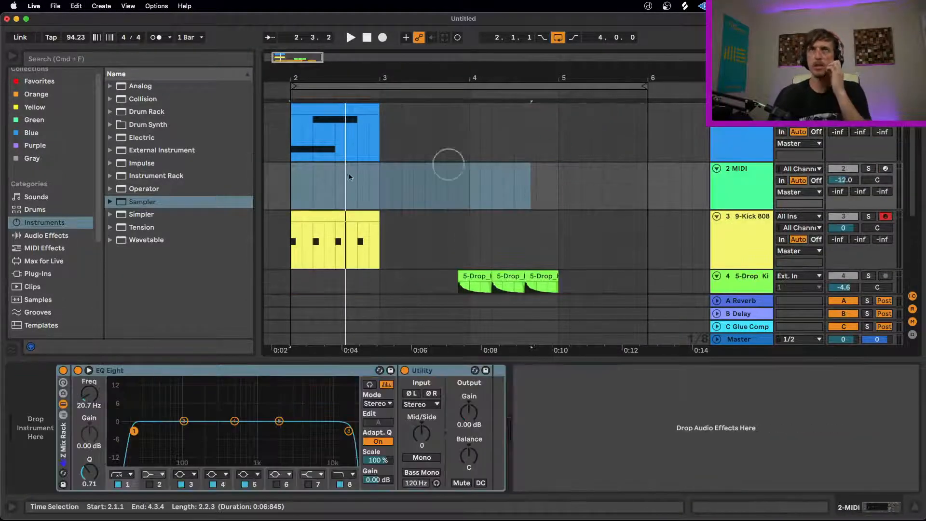
{"action": "left_click", "coordinate": [42, 210]}
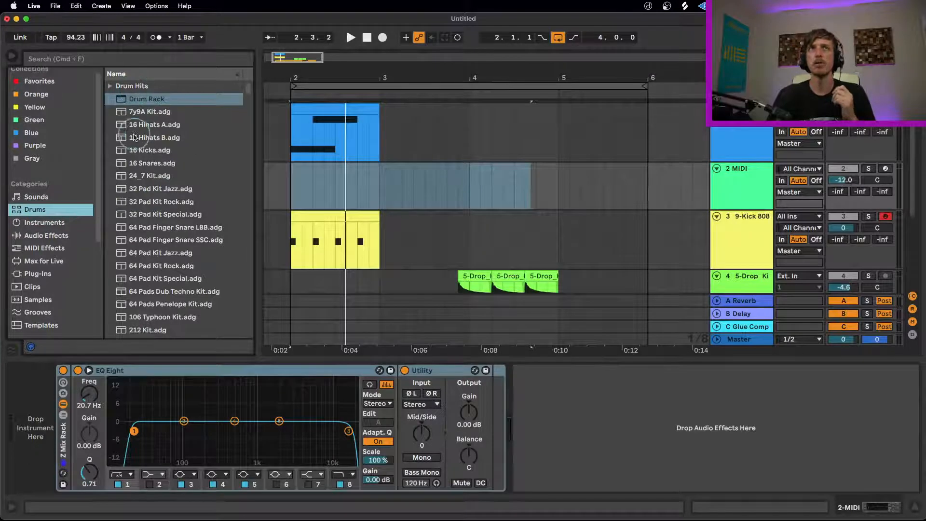
{"action": "left_click", "coordinate": [150, 138]}
{"action": "left_click_drag", "start_coordinate": [665, 179], "coordinate": [726, 178]}
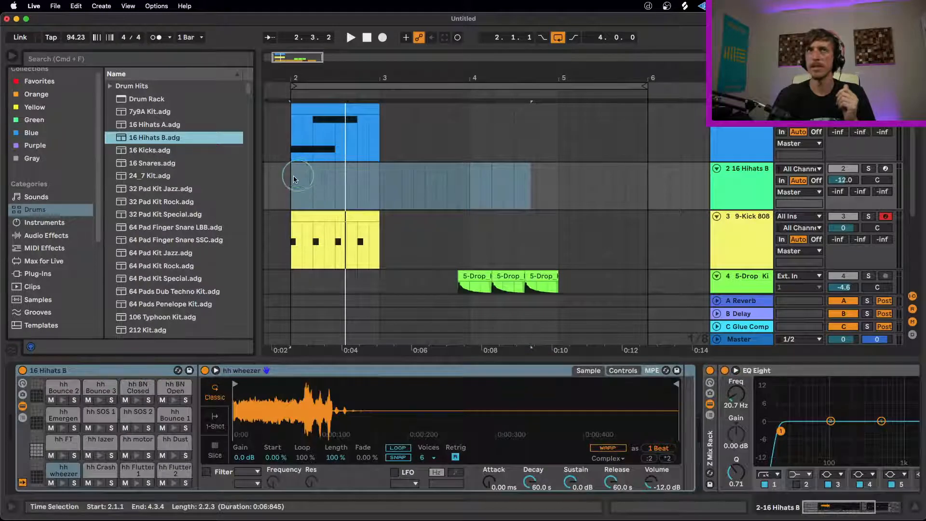
- Create a MIDI clip from 2.1.1 to 2.3.1 on the hi-hat track with one hh Crash, one Flutter 1 and three Flutter 2 notes
{"action": "left_click_drag", "start_coordinate": [290, 178], "coordinate": [325, 181]}
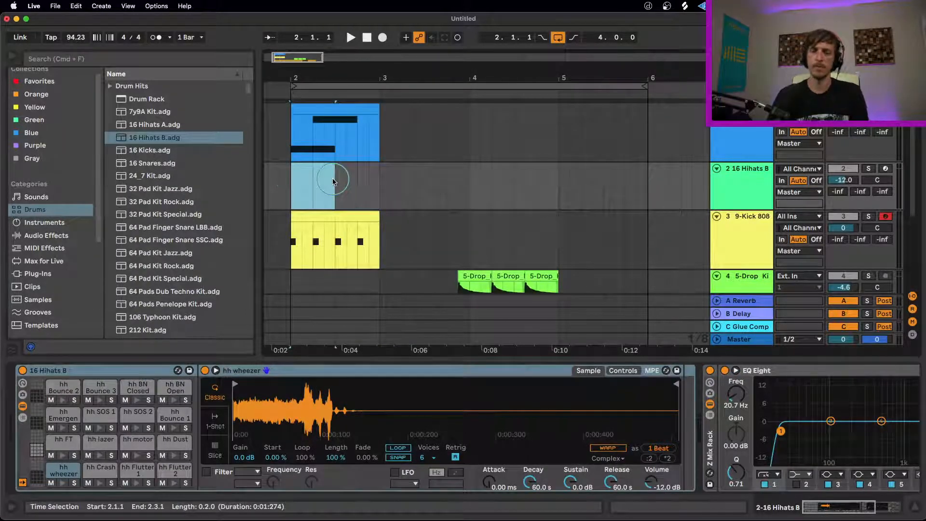
{"action": "double_click", "coordinate": [333, 181]}
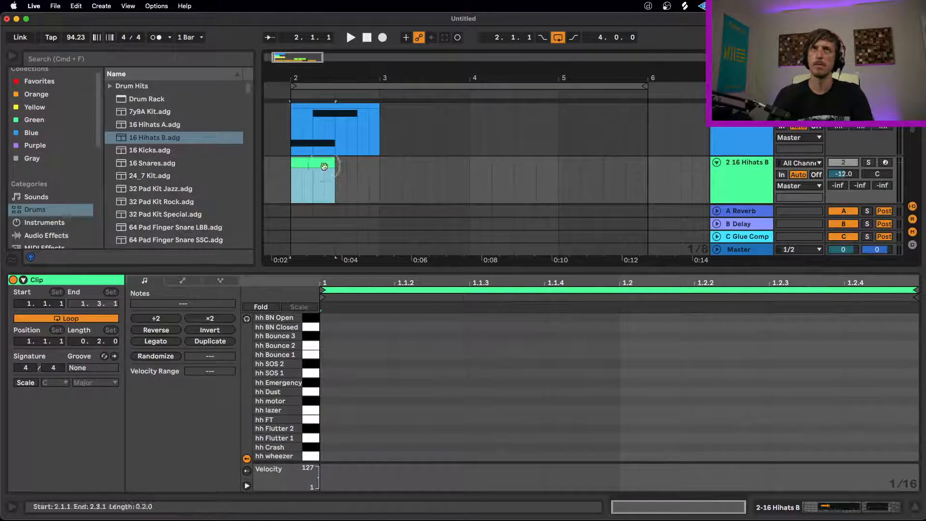
{"action": "double_click", "coordinate": [348, 447]}
{"action": "double_click", "coordinate": [425, 438]}
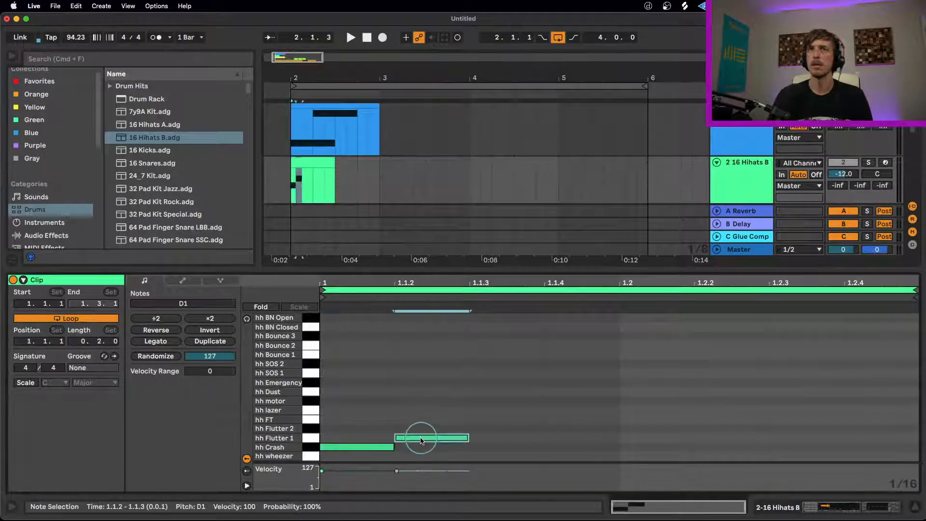
{"action": "double_click", "coordinate": [506, 428]}
{"action": "double_click", "coordinate": [586, 429]}
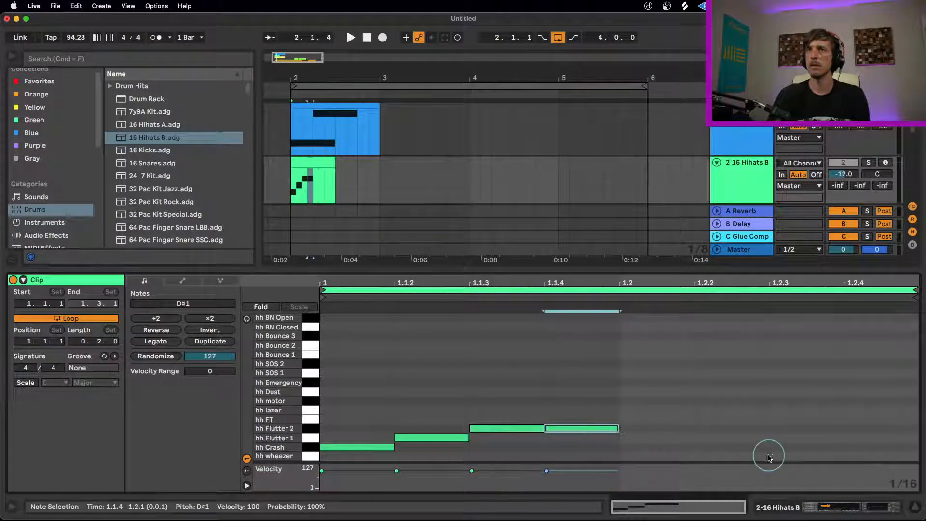
{"action": "double_click", "coordinate": [761, 429]}
- Duplicate the first hh Crash note seven times to fill every sixteenth of the clip
{"action": "left_click", "coordinate": [375, 448]}
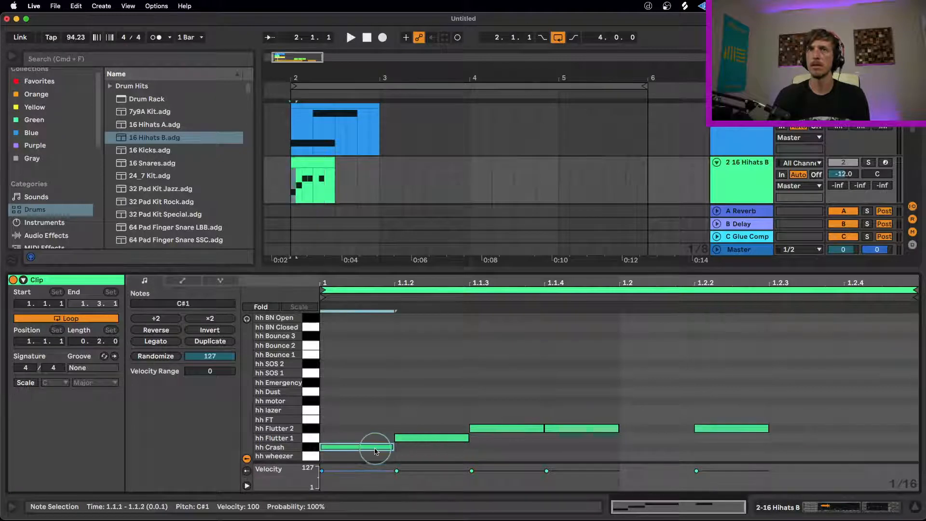
{"action": "key", "text": "super+d"}
{"action": "key", "text": "super+d"}
{"action": "key", "text": "super+d"}
{"action": "key", "text": "super+d"}
{"action": "key", "text": "super+d"}
{"action": "key", "text": "super+d"}
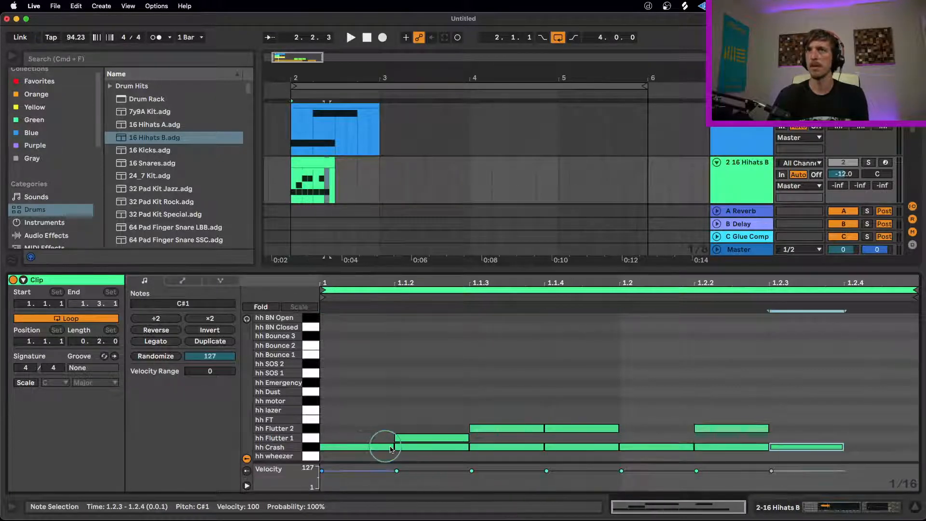
{"action": "key", "text": "super+d"}
- Deactivate the hh Crash notes at 1.1.2, 1.1.4, 1.2.2 and 1.2.4
{"action": "left_click", "coordinate": [437, 447]}
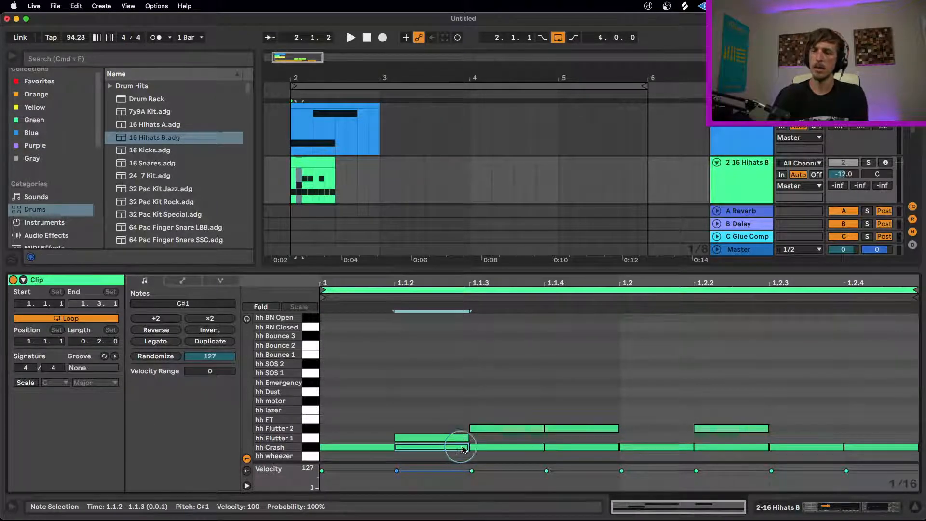
{"action": "left_click", "coordinate": [560, 448]}
{"action": "key", "text": "0"}
{"action": "left_click", "coordinate": [724, 447]}
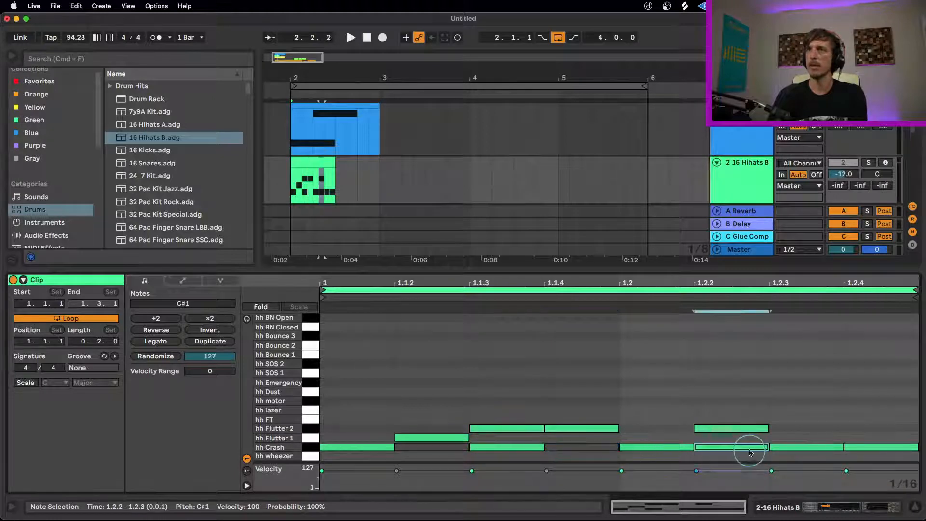
{"action": "key", "text": "0"}
{"action": "left_click", "coordinate": [854, 452]}
{"action": "key", "text": "0"}
- Show the drum rack's chains in the Session View mixer and extract the hh Crash chain to its own track
{"action": "left_click", "coordinate": [745, 180]}
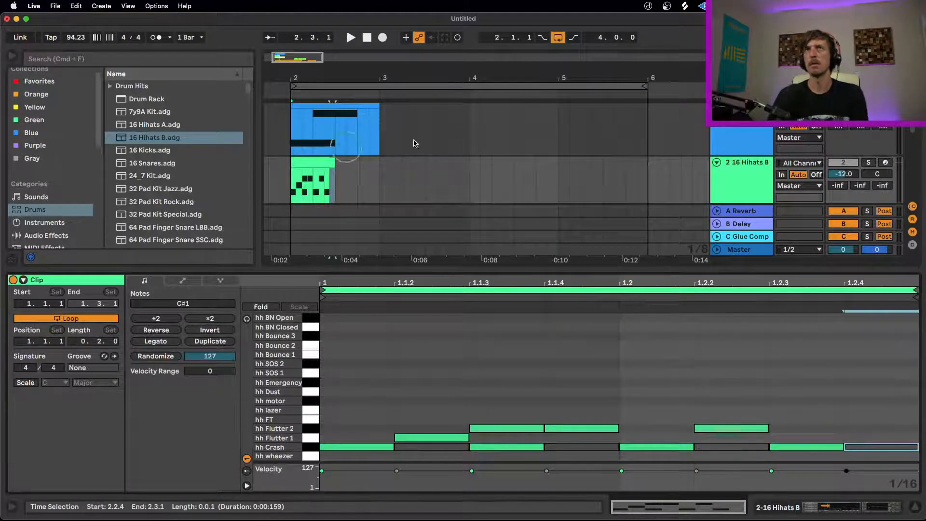
{"action": "key", "text": "shift+Tab"}
{"action": "key", "text": "Tab"}
{"action": "left_click", "coordinate": [386, 58]}
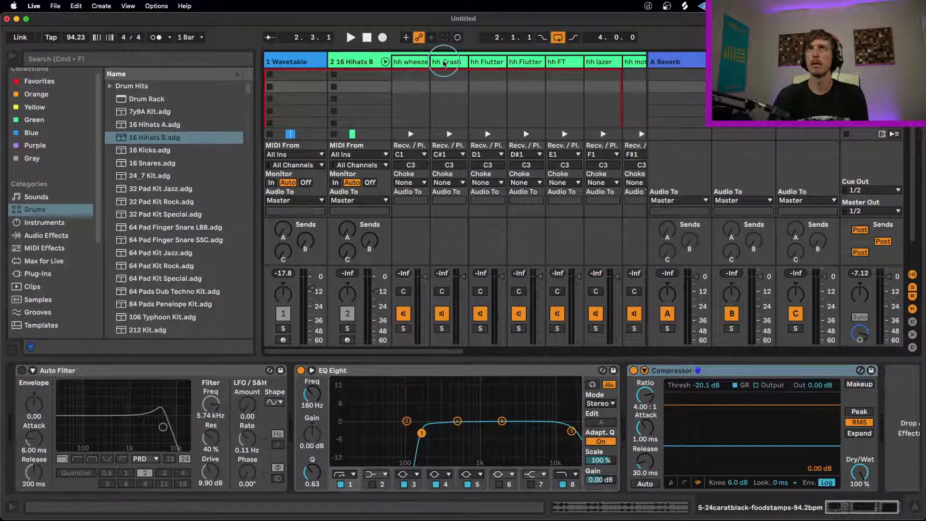
{"action": "left_click", "coordinate": [444, 62]}
{"action": "right_click", "coordinate": [444, 63]}
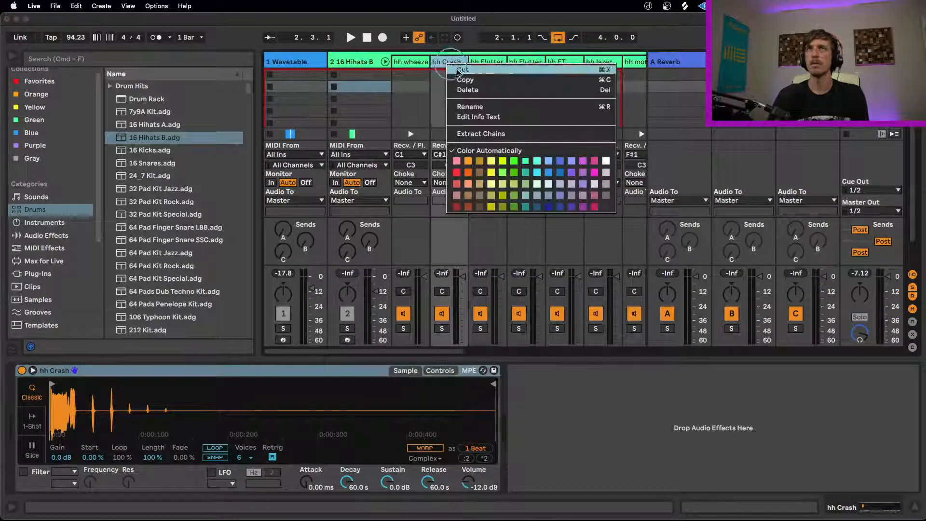
{"action": "left_click", "coordinate": [487, 135]}
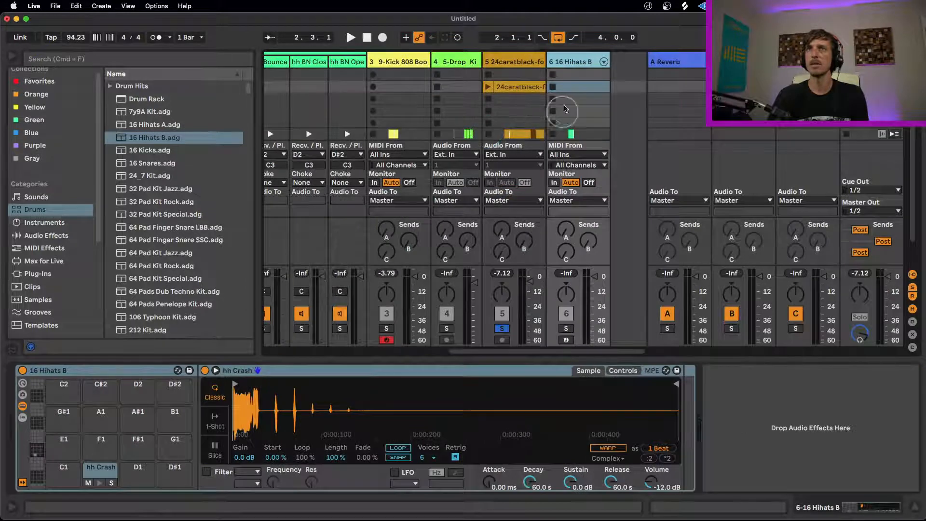
- Open the extracted 16 Hihats B clip in the Arrangement and examine whether its hh Crash notes are active
{"action": "scroll", "coordinate": [585, 89], "scroll_direction": "down", "scroll_amount": 3}
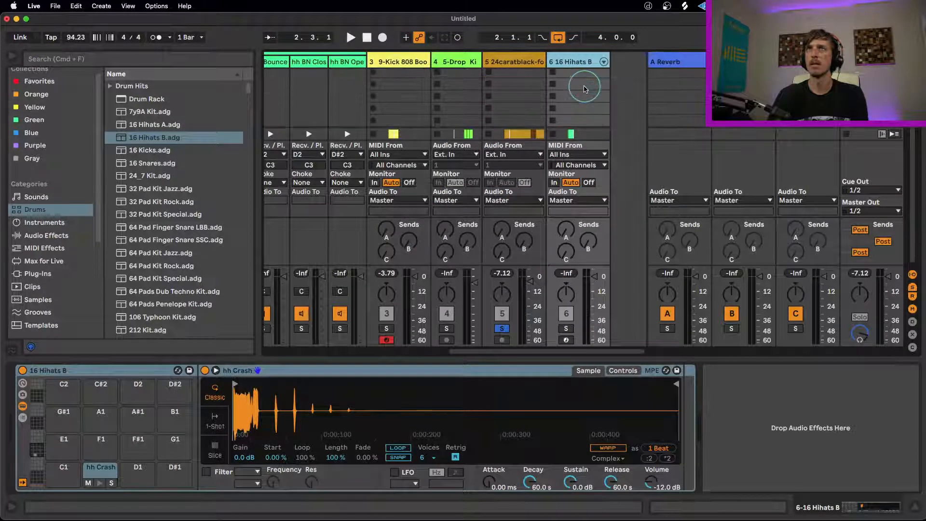
{"action": "key", "text": "Tab"}
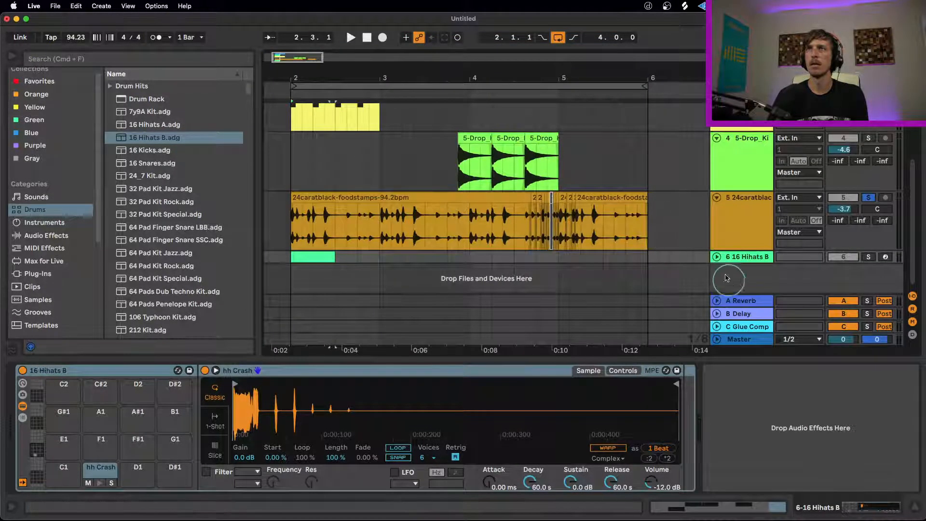
{"action": "double_click", "coordinate": [318, 266]}
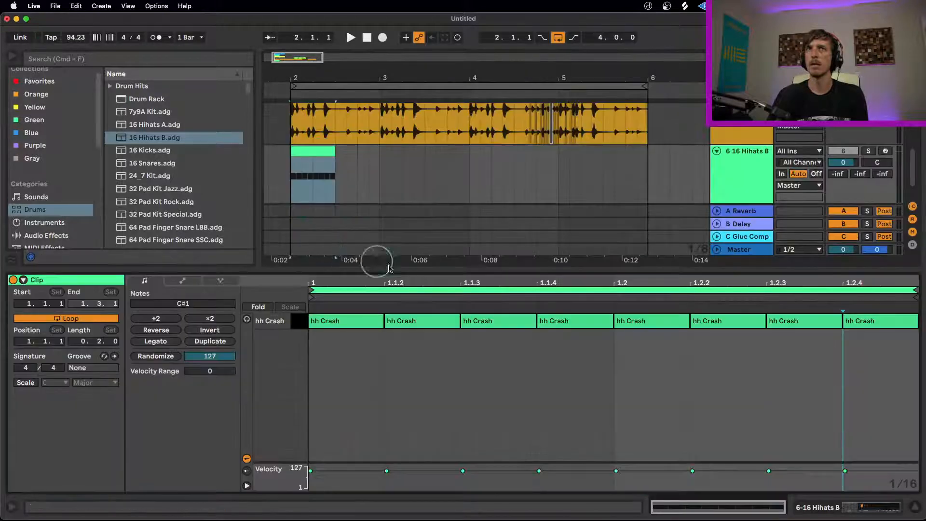
{"action": "left_click", "coordinate": [434, 328]}
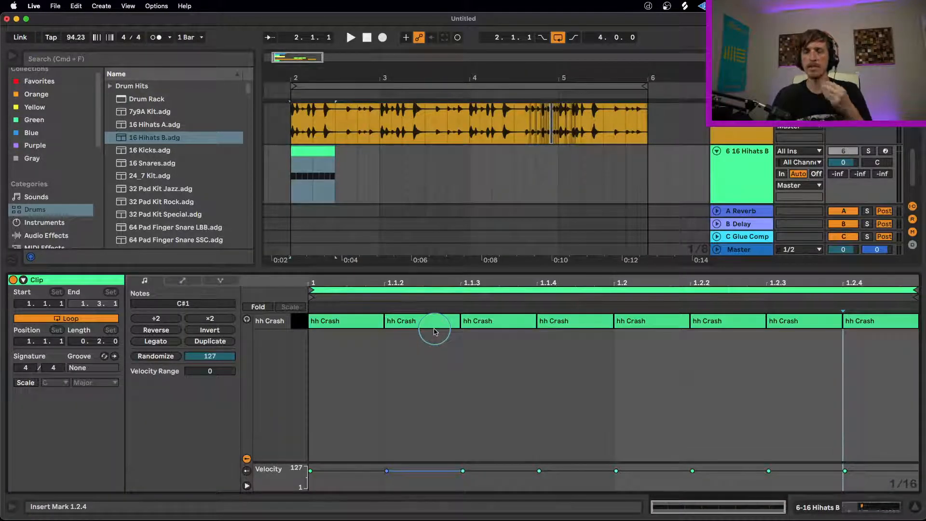
{"action": "left_click", "coordinate": [438, 332]}
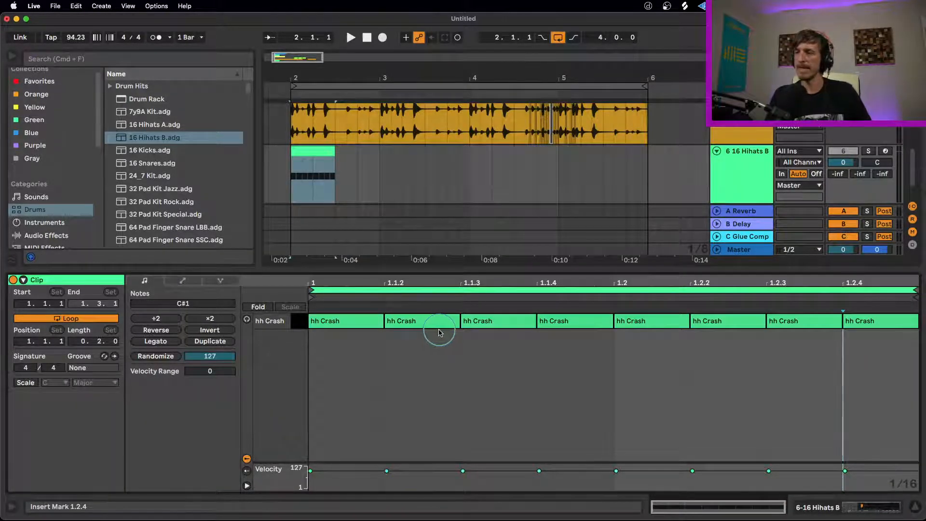
{"action": "left_click", "coordinate": [487, 363]}
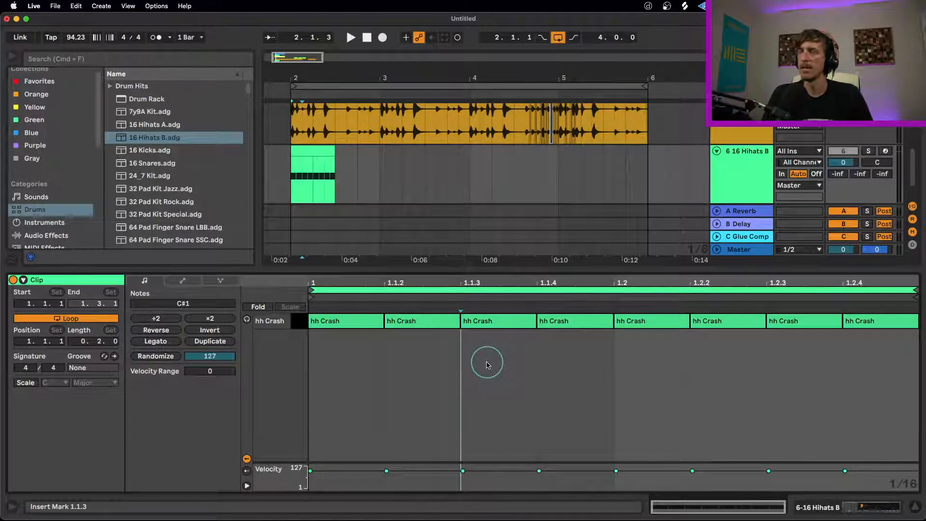
- Undo the hh Crash chain extraction and go back to the original 16 Hihats B track in the Arrangement
{"action": "left_click", "coordinate": [350, 174]}
{"action": "scroll", "coordinate": [348, 172], "scroll_direction": "up", "scroll_amount": 3}
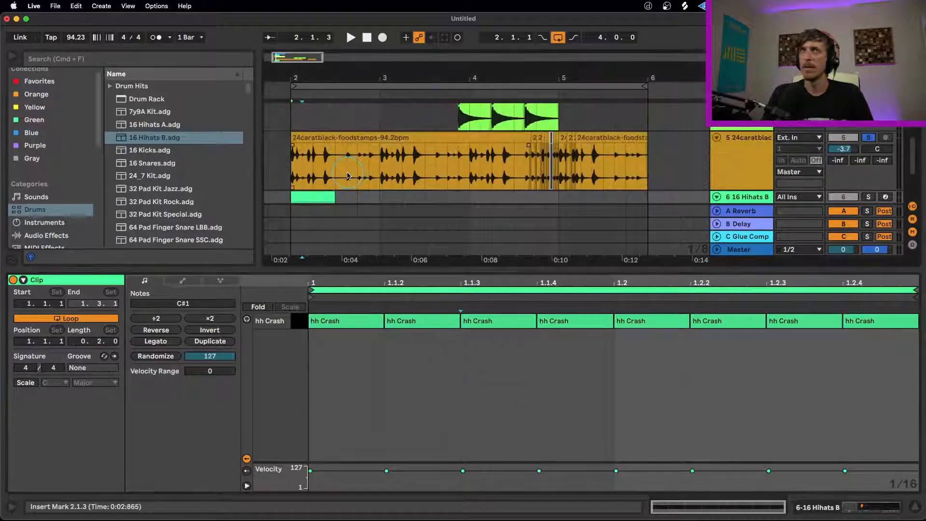
{"action": "key", "text": "Tab"}
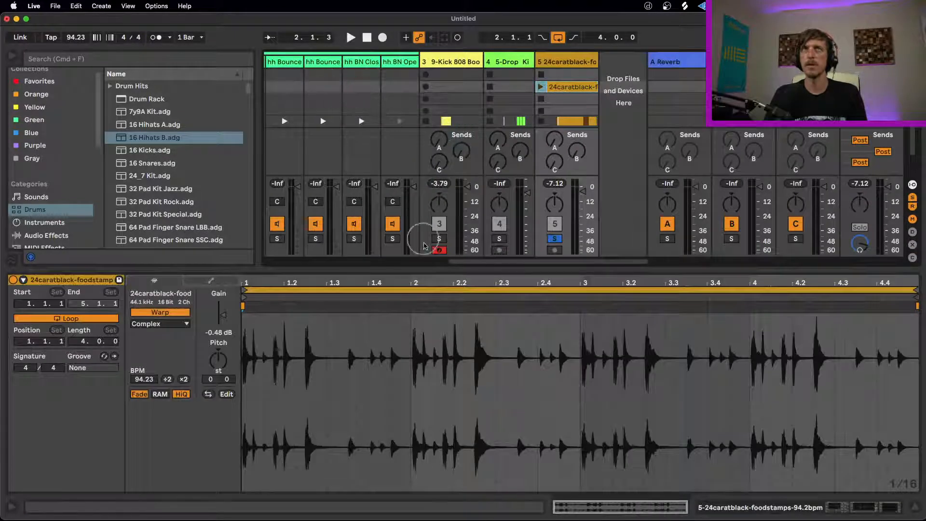
{"action": "key", "text": "Tab"}
{"action": "scroll", "coordinate": [407, 155], "scroll_direction": "up", "scroll_amount": 5}
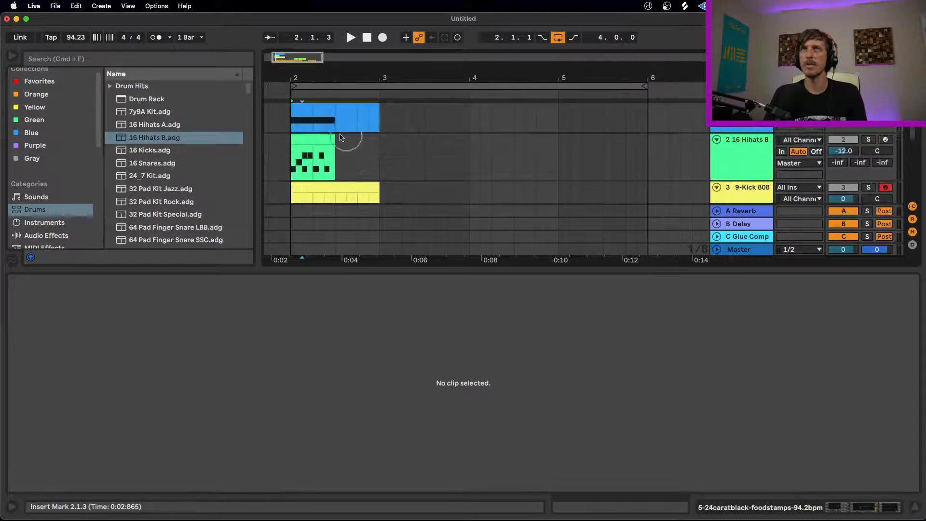
- Delete all hh Flutter 1 and hh Flutter 2 notes from the original 16 Hihats B clip
{"action": "left_click", "coordinate": [322, 140]}
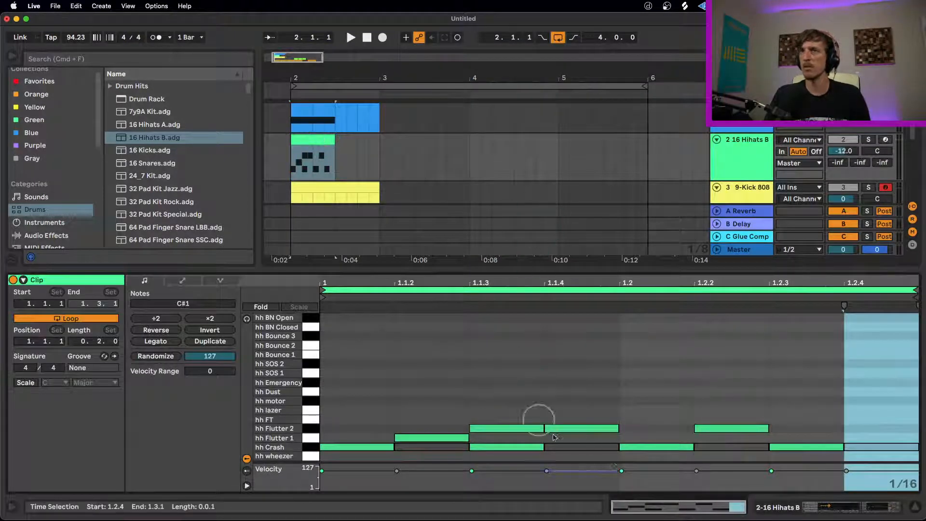
{"action": "left_click", "coordinate": [414, 447]}
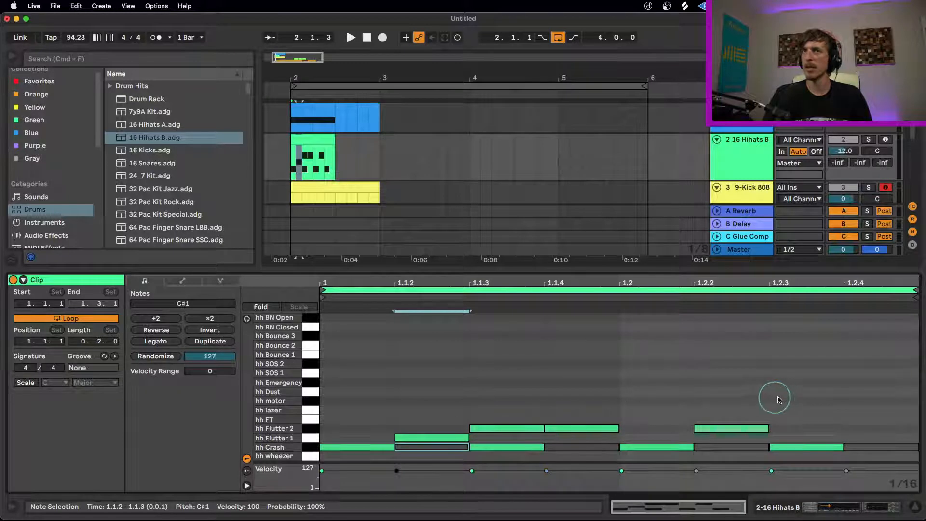
{"action": "left_click_drag", "start_coordinate": [788, 399], "coordinate": [456, 450]}
{"action": "key", "text": "Delete"}
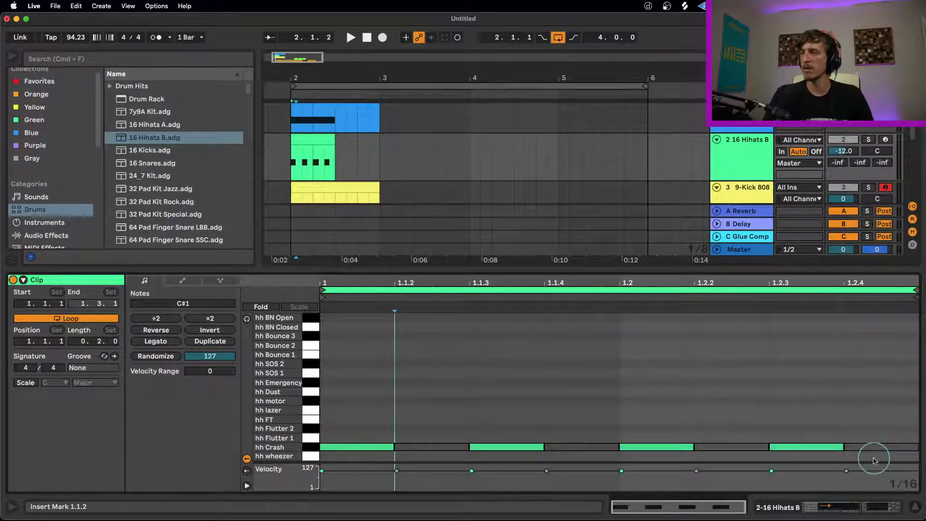
- Delete the deactivated hh Crash notes at 1.1.2, 1.1.4, 1.2.2 and 1.2.4
{"action": "double_click", "coordinate": [454, 448]}
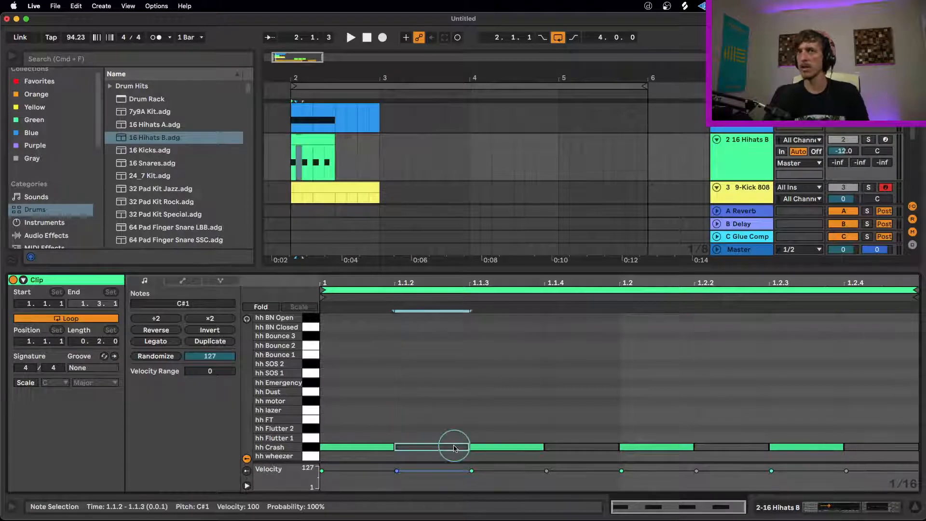
{"action": "double_click", "coordinate": [453, 448]}
{"action": "double_click", "coordinate": [577, 447]}
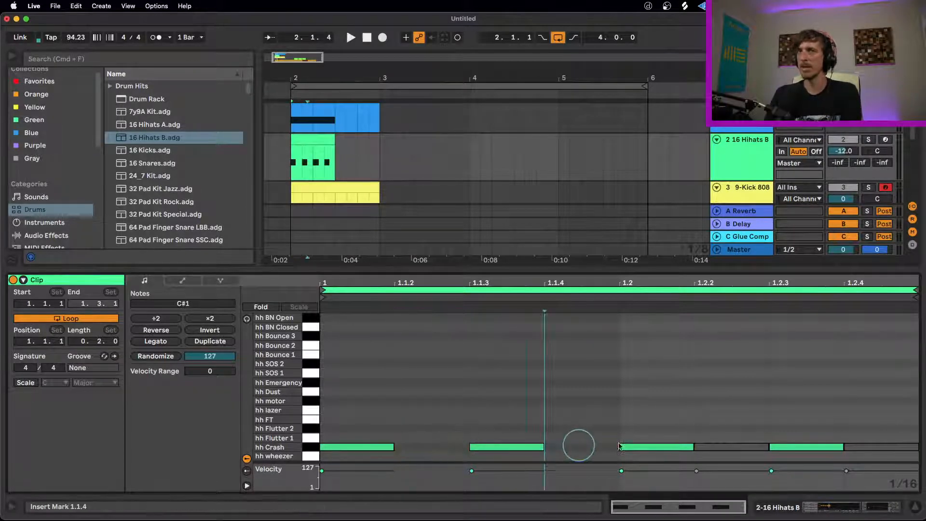
{"action": "double_click", "coordinate": [727, 447]}
{"action": "double_click", "coordinate": [873, 446]}
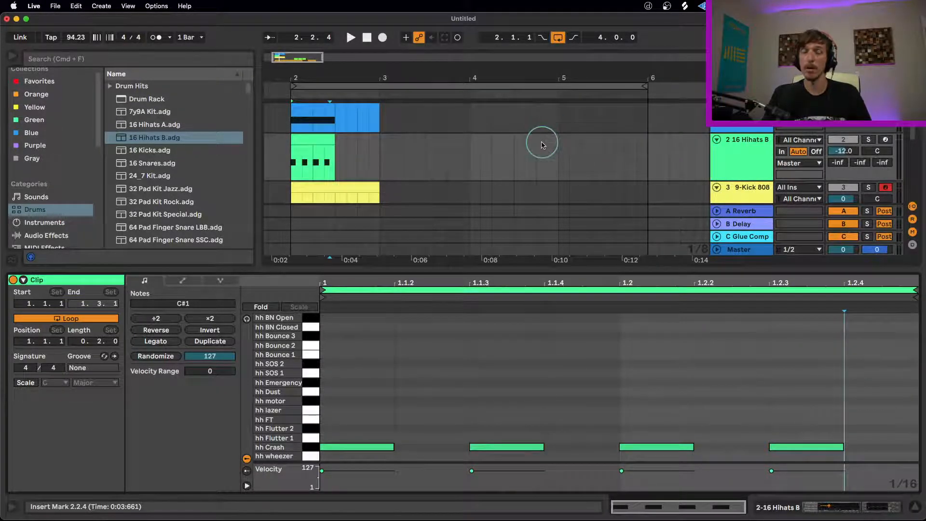
- Extract the hh Crash and hh Flutter 1 chains together from the 16 Hihats B rack in the Session mixer
{"action": "key", "text": "Tab"}
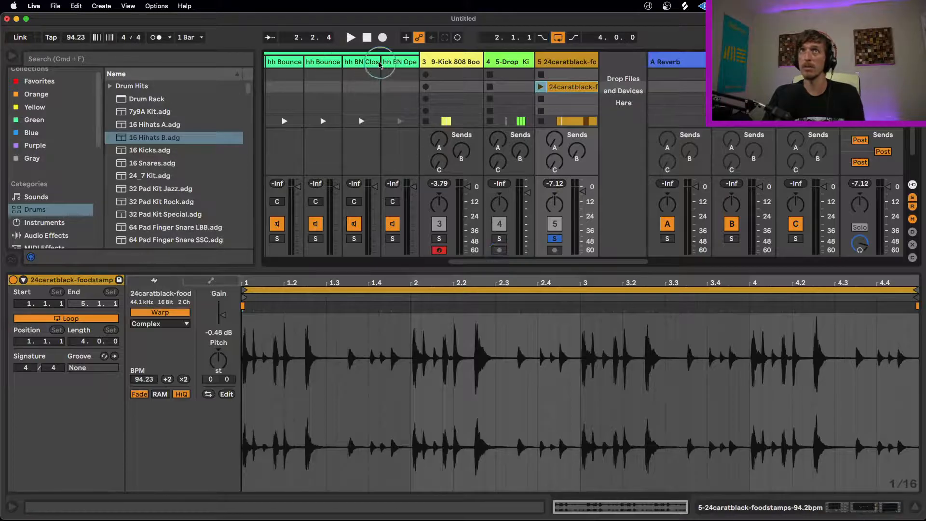
{"action": "left_click_drag", "start_coordinate": [542, 259], "coordinate": [420, 258]}
{"action": "left_click", "coordinate": [448, 77]}
{"action": "right_click", "coordinate": [478, 65]}
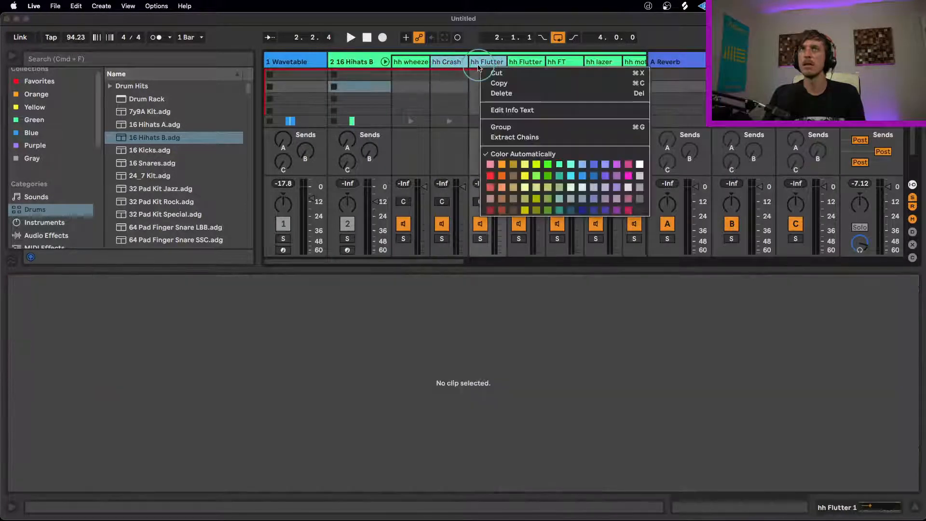
{"action": "left_click", "coordinate": [528, 137]}
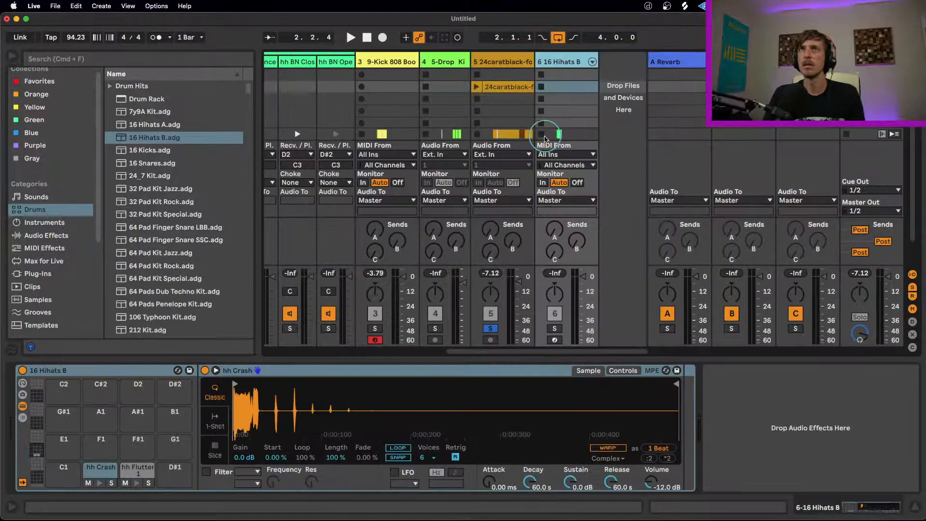
- Unfold the extracted 16 Hihats B track to inspect its hh Crash and hh Flutter 1 chains, and undo the extraction
{"action": "left_click", "coordinate": [592, 62]}
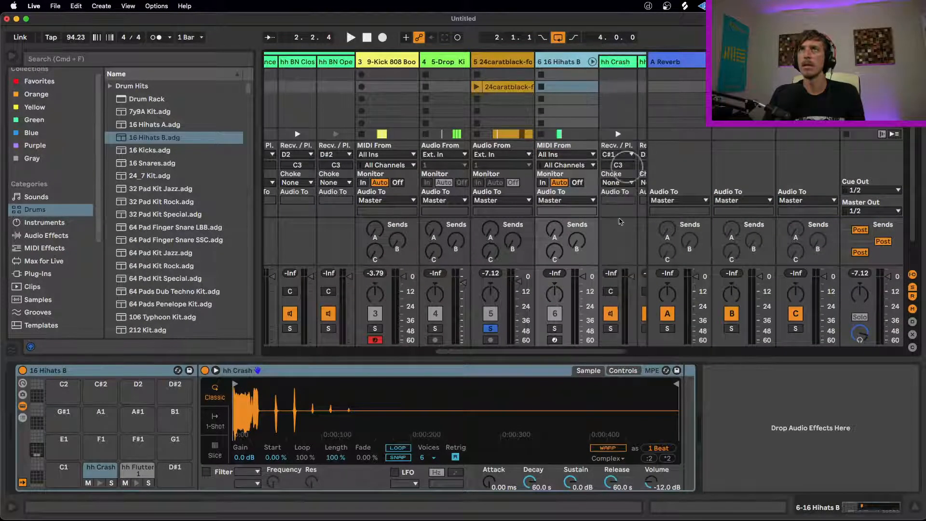
{"action": "left_click_drag", "start_coordinate": [567, 355], "coordinate": [588, 355]}
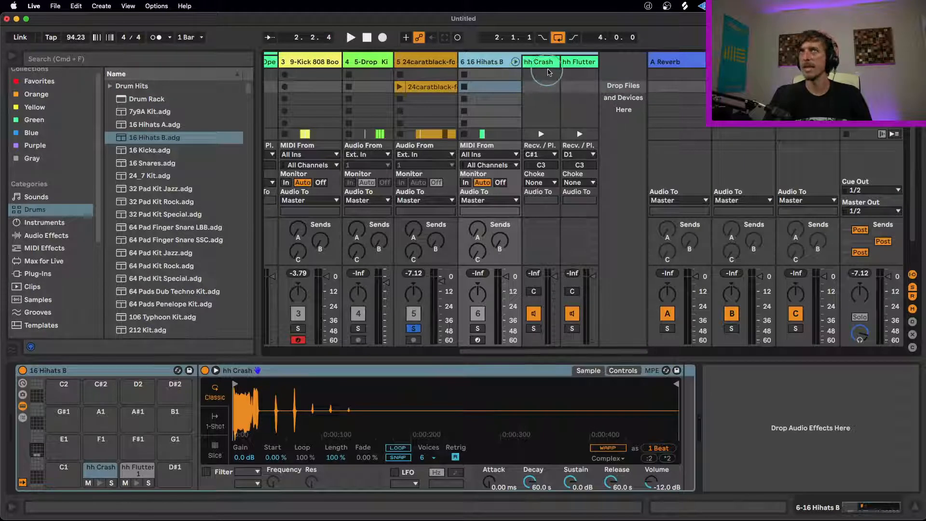
{"action": "left_click", "coordinate": [539, 62]}
{"action": "left_click", "coordinate": [496, 62]}
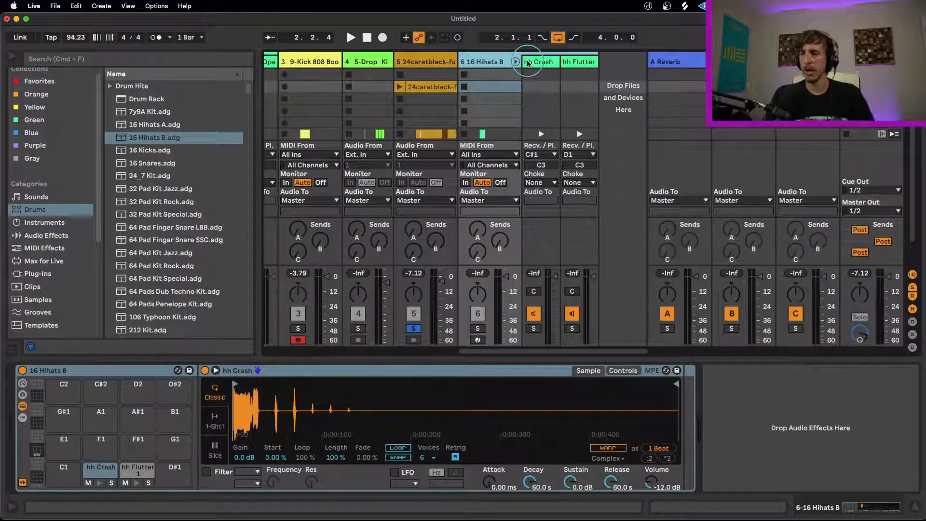
{"action": "key", "text": "super+z"}
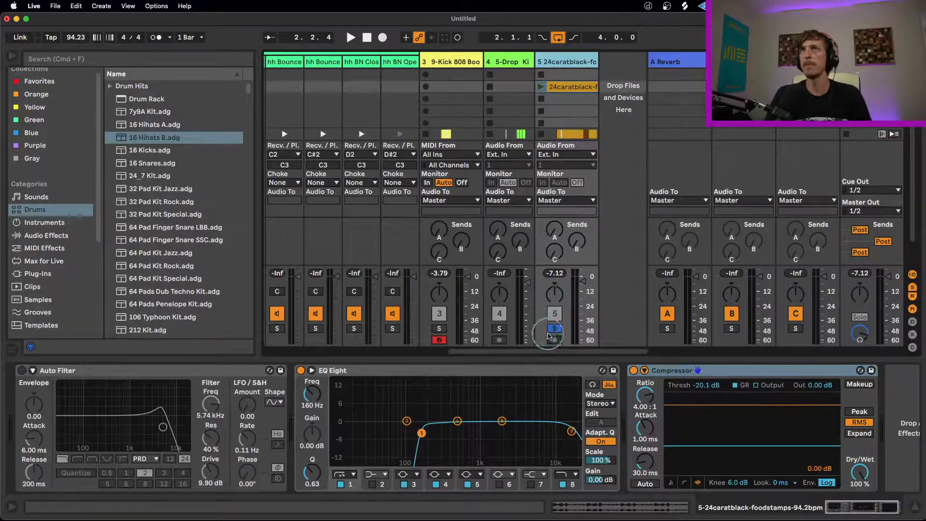
- Turn off solo on the 24caratblack track and select the hh Crash chain of the original 16 Hihats B track
{"action": "left_click", "coordinate": [553, 330]}
{"action": "left_click_drag", "start_coordinate": [554, 351], "coordinate": [405, 351]}
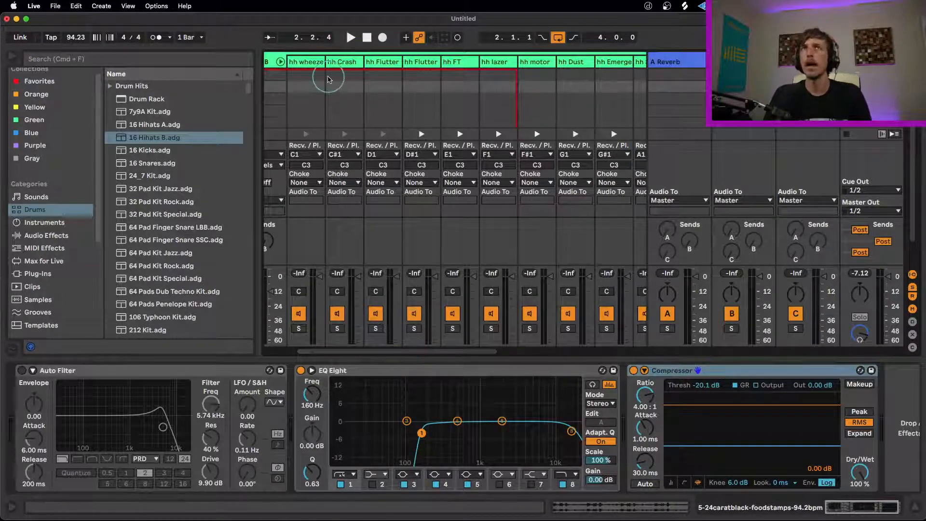
{"action": "left_click", "coordinate": [308, 69]}
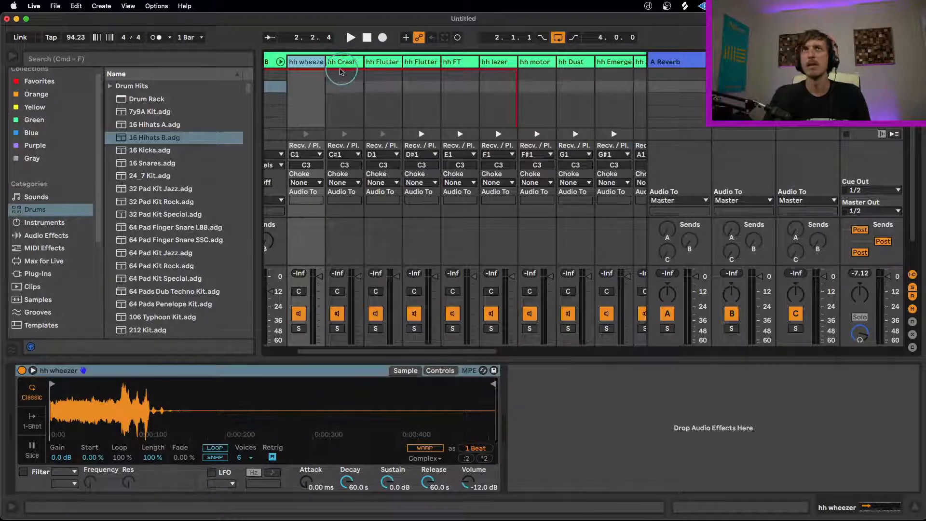
{"action": "left_click", "coordinate": [341, 66]}
{"action": "right_click", "coordinate": [340, 66]}
{"action": "key", "text": "Escape"}
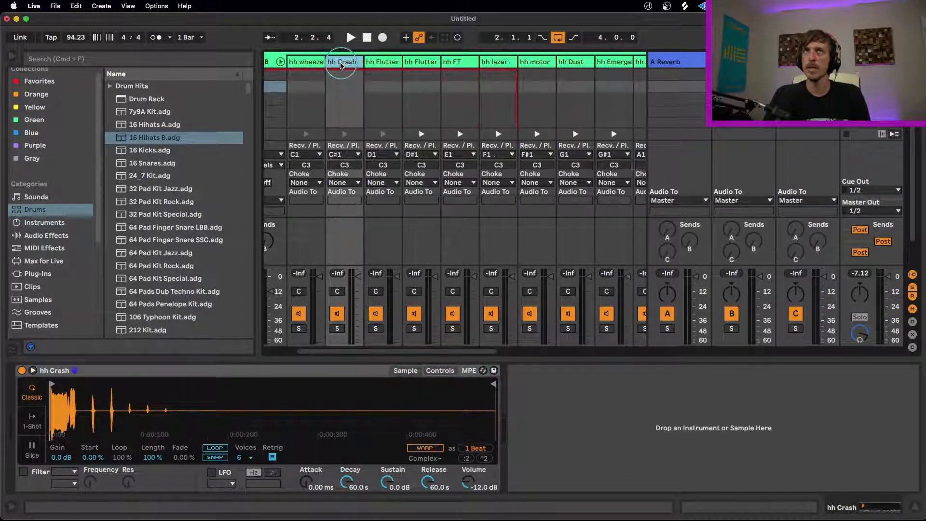
- Open the 16 Hihats B clip from the Arrangement in the note editor
{"action": "key", "text": "Tab"}
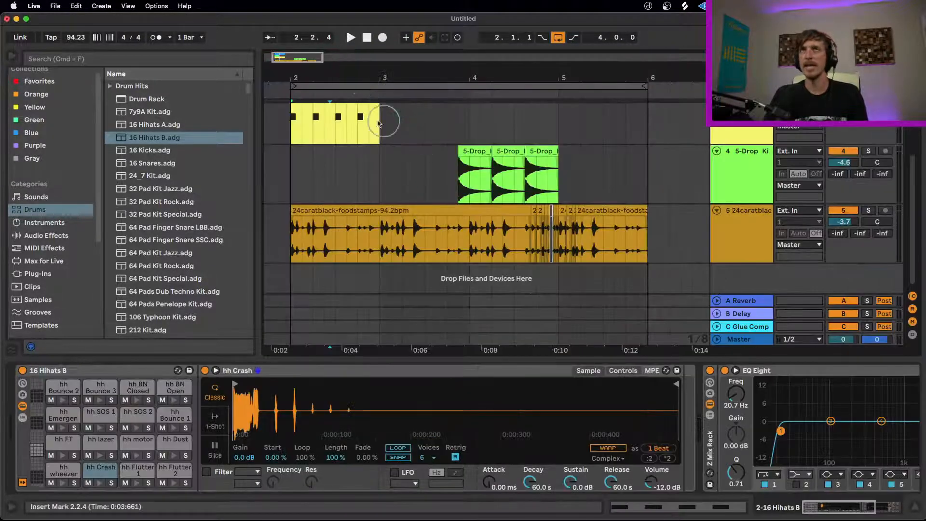
{"action": "scroll", "coordinate": [369, 135], "scroll_direction": "up", "scroll_amount": 5}
{"action": "left_click", "coordinate": [330, 163]}
{"action": "double_click", "coordinate": [331, 163]}
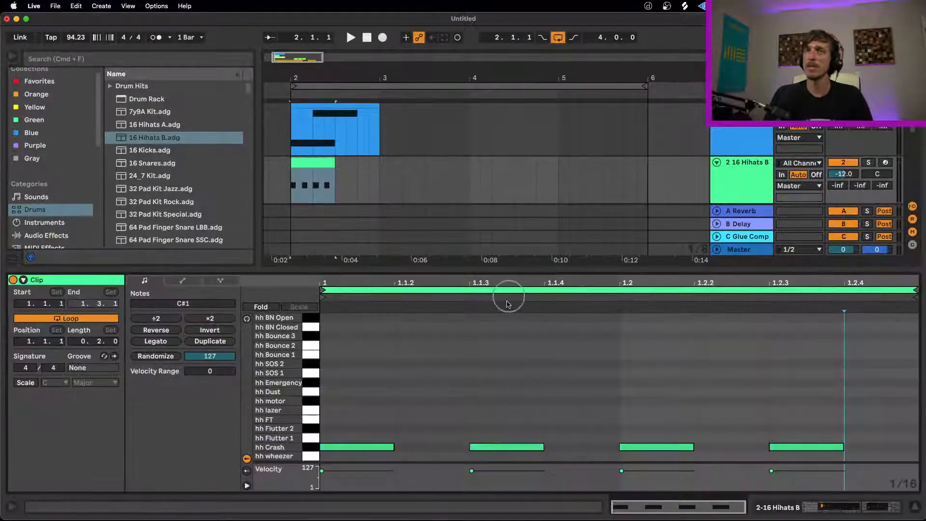
{"action": "left_click", "coordinate": [451, 451]}
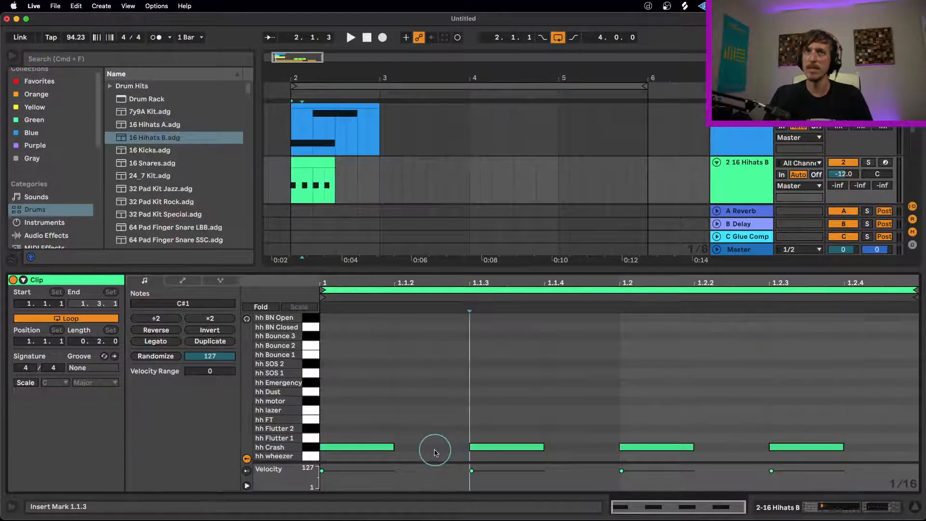
- Add a deactivated hh Crash note at 1.1.2 in the 16 Hihats B clip and remove it again
{"action": "double_click", "coordinate": [434, 447]}
{"action": "key", "text": "0"}
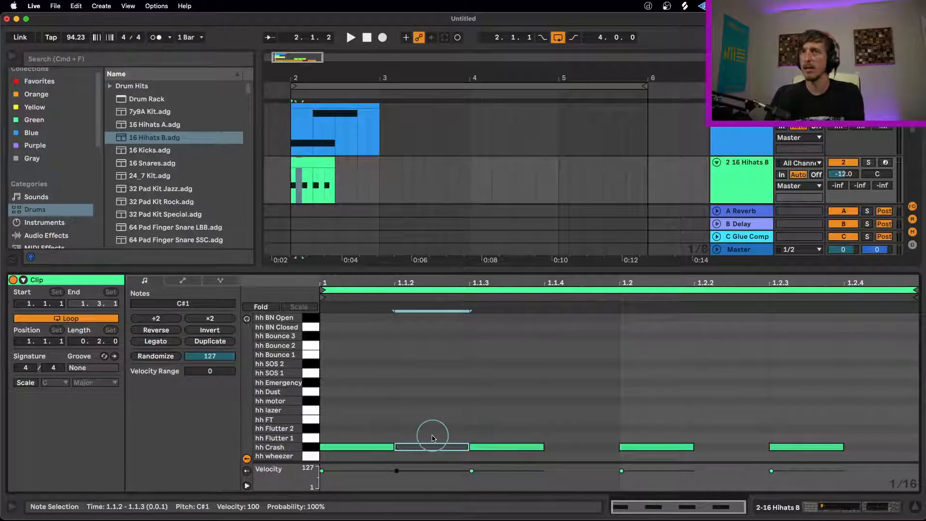
{"action": "left_click_drag", "start_coordinate": [465, 416], "coordinate": [438, 458]}
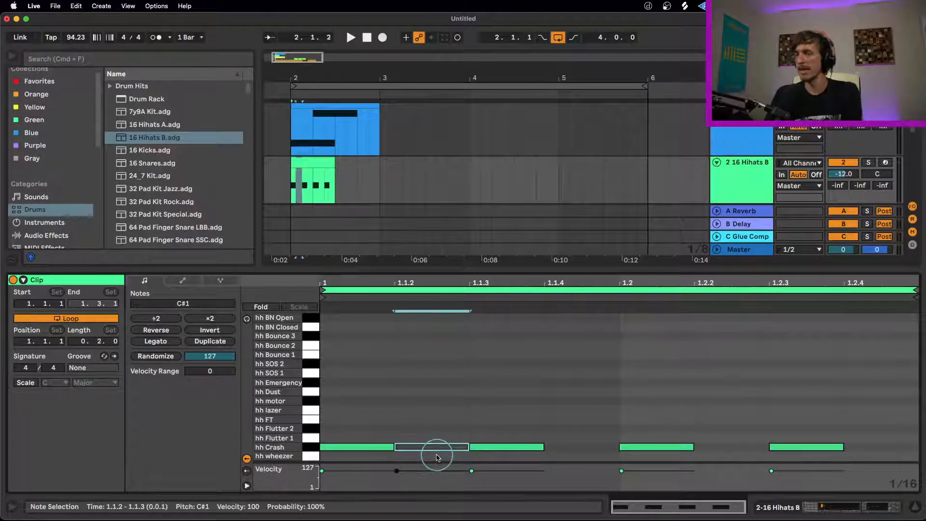
{"action": "double_click", "coordinate": [434, 447]}
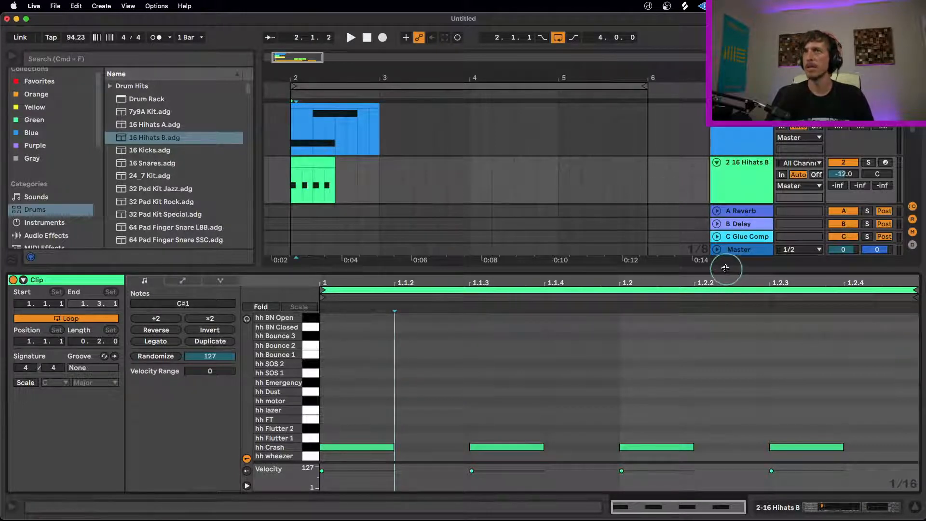
- Extract only the hh Crash chain from the original 16 Hihats B rack to its own track
{"action": "left_click_drag", "start_coordinate": [724, 261], "coordinate": [703, 333]}
{"action": "scroll", "coordinate": [486, 403], "scroll_direction": "down", "scroll_amount": 3}
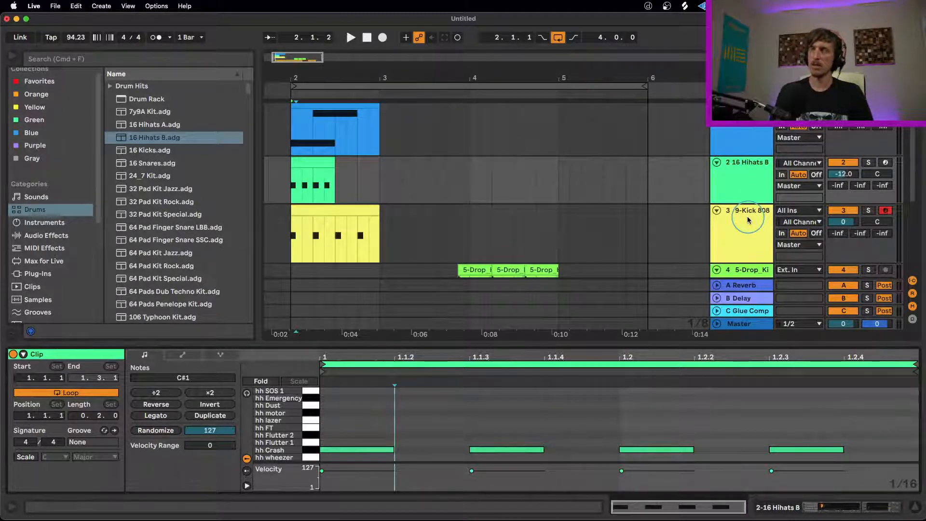
{"action": "double_click", "coordinate": [759, 167]}
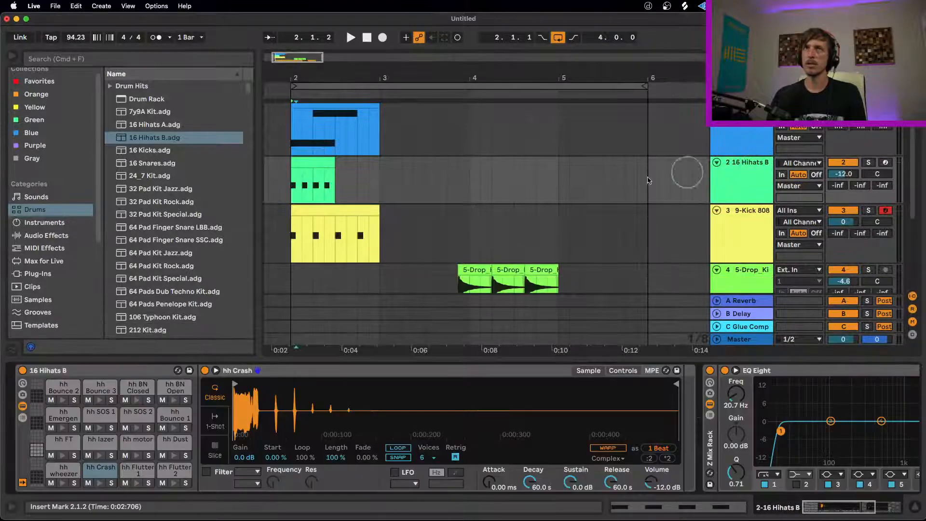
{"action": "key", "text": "Tab"}
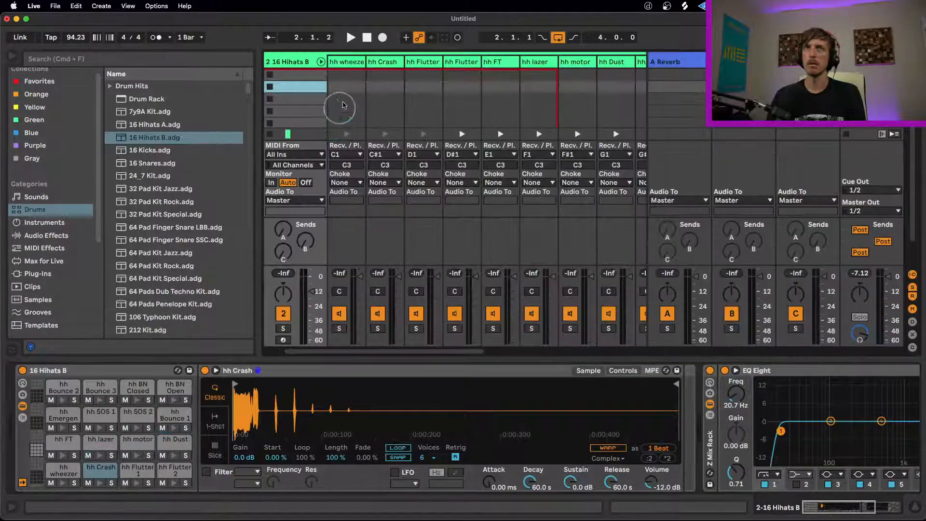
{"action": "left_click", "coordinate": [393, 61]}
{"action": "right_click", "coordinate": [396, 64]}
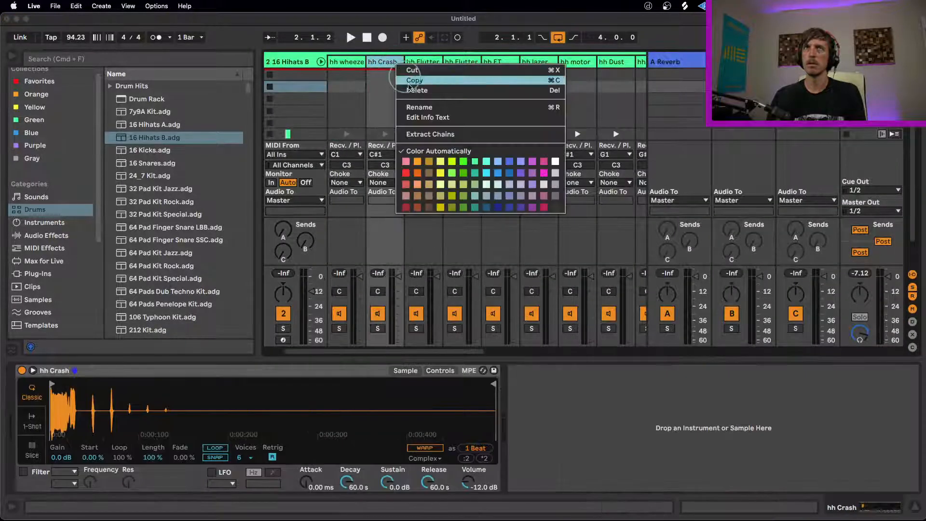
{"action": "left_click", "coordinate": [434, 134]}
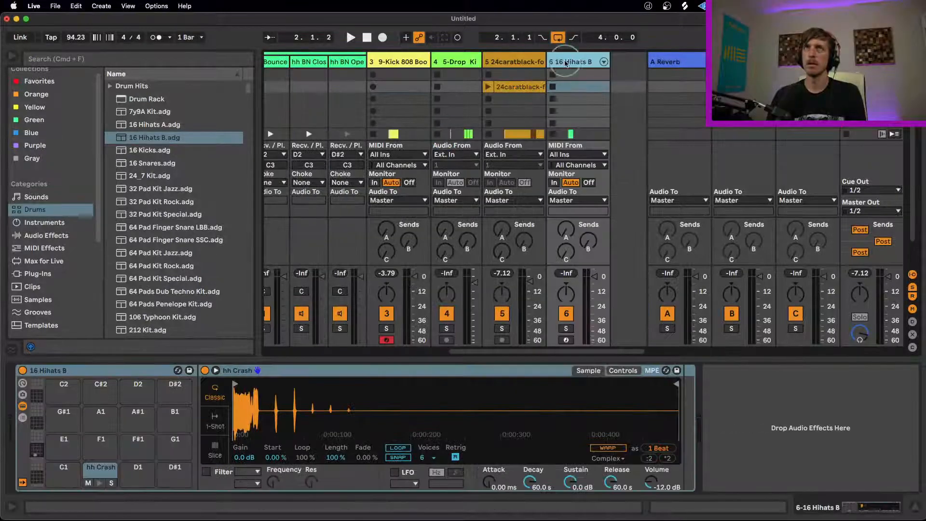
- Arm the extracted 16 Hihats B track for recording and capture the played MIDI into a clip
{"action": "left_click", "coordinate": [566, 340]}
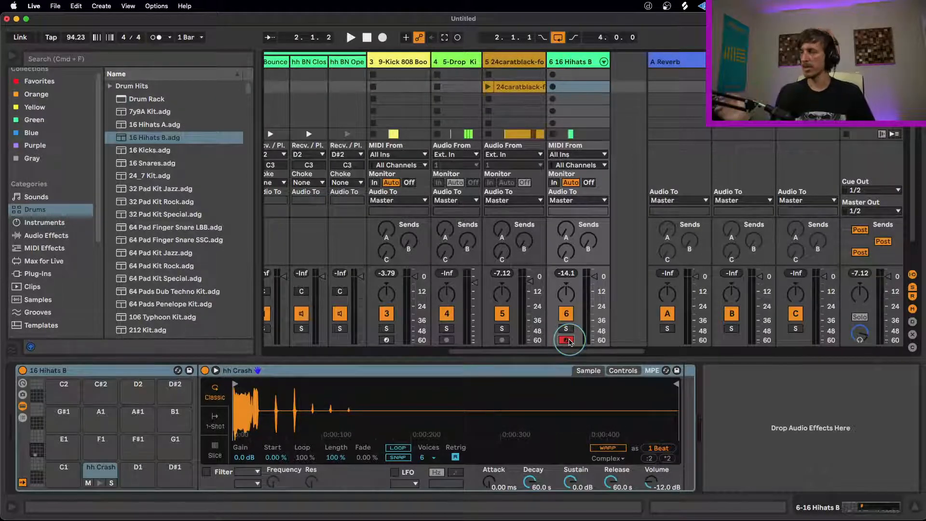
{"action": "key", "text": "super+shift+c"}
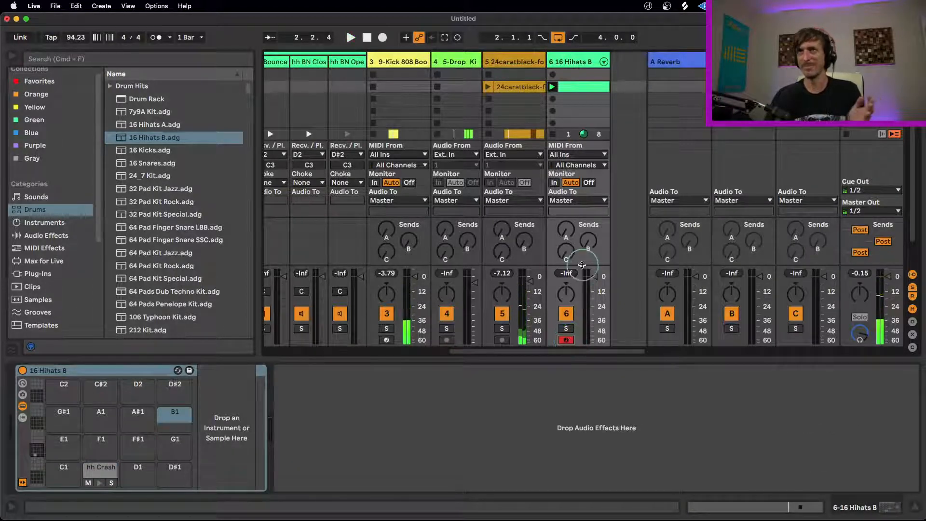
- Solo the extracted 16 Hihats B track, delete its captured clip and show the track's devices
{"action": "left_click", "coordinate": [566, 329]}
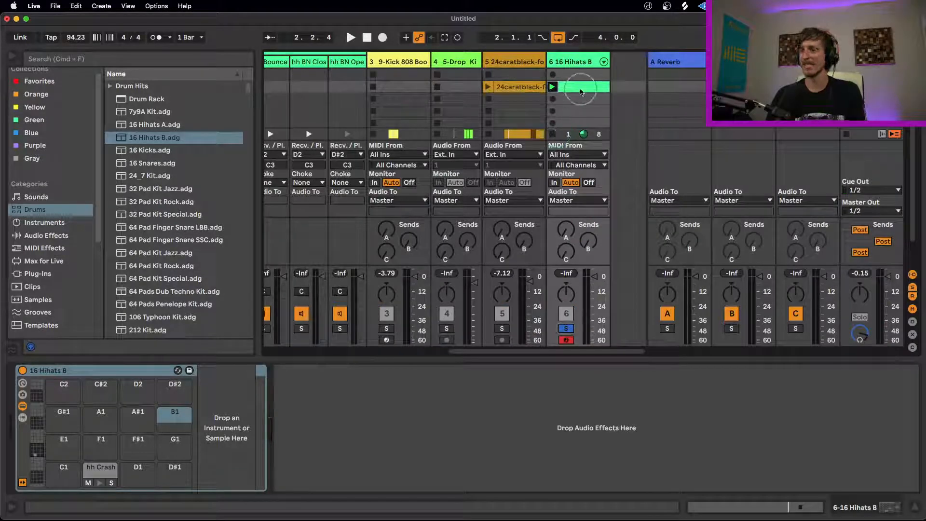
{"action": "key", "text": "Delete"}
{"action": "double_click", "coordinate": [575, 64]}
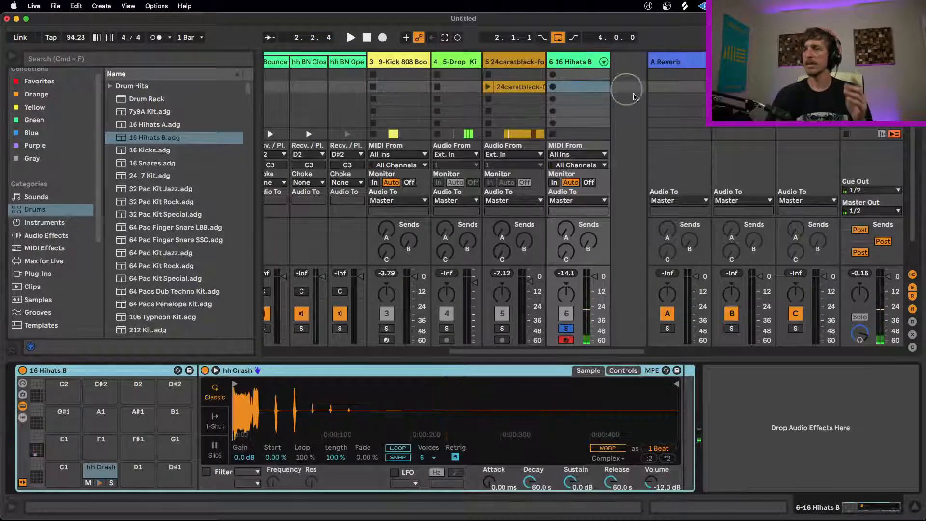
- Try ungrouping the extracted 16 Hihats B drum rack to leave only the hh Crash Simpler, and undo the ungrouping
{"action": "left_click", "coordinate": [311, 373]}
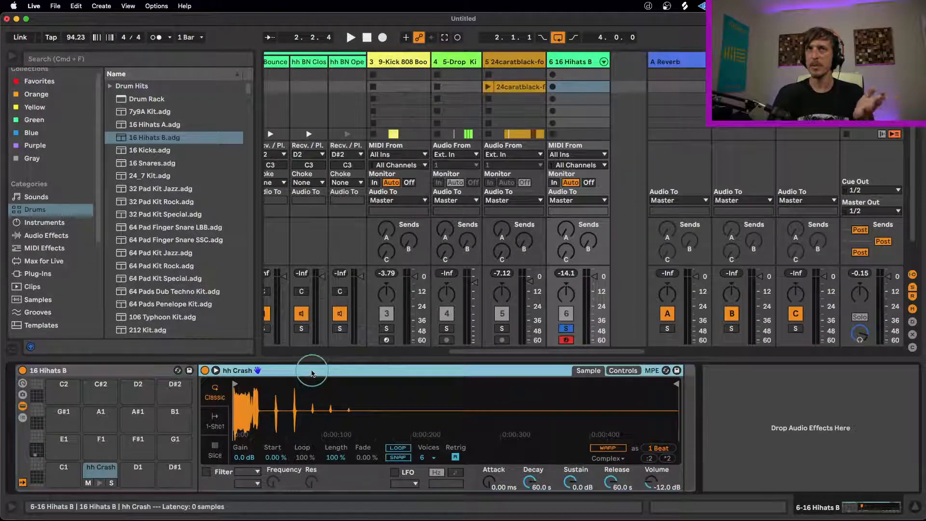
{"action": "left_click", "coordinate": [75, 374]}
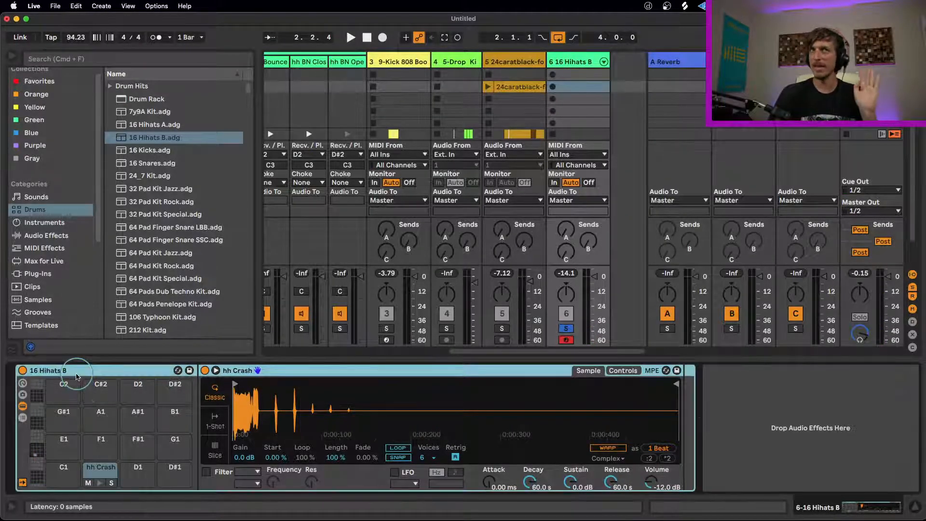
{"action": "left_click", "coordinate": [285, 370]}
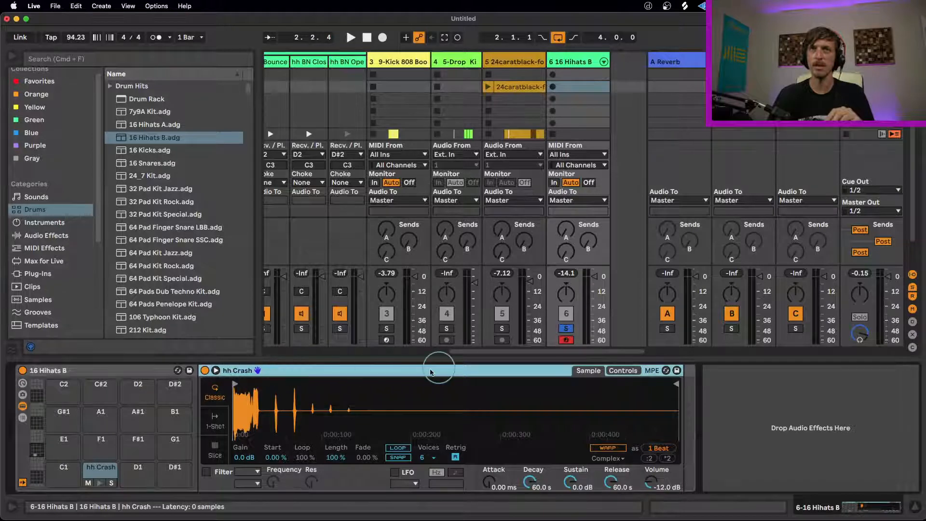
{"action": "right_click", "coordinate": [304, 371]}
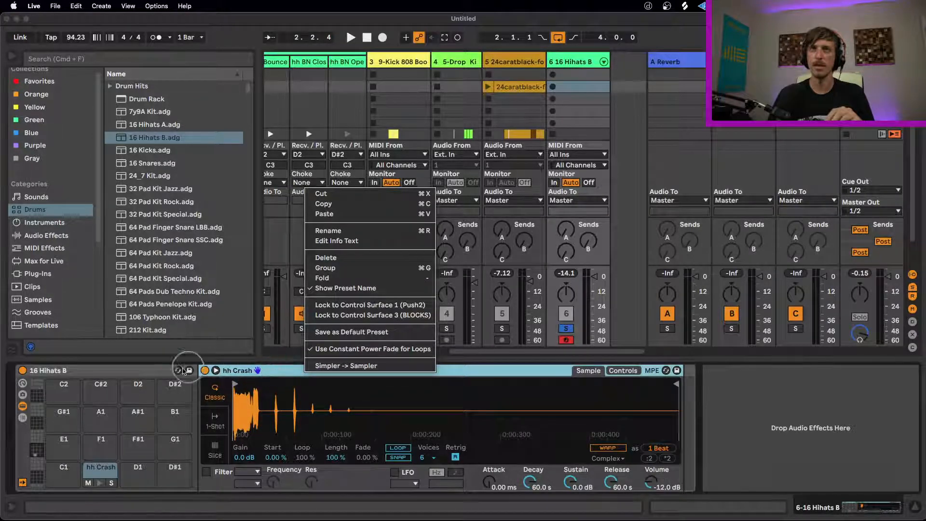
{"action": "left_click", "coordinate": [149, 368]}
{"action": "right_click", "coordinate": [154, 371]}
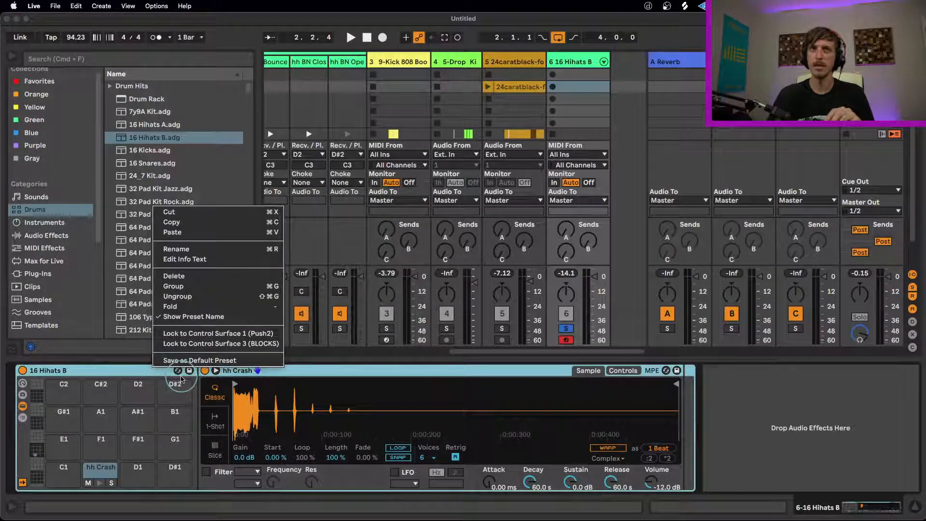
{"action": "left_click", "coordinate": [230, 297]}
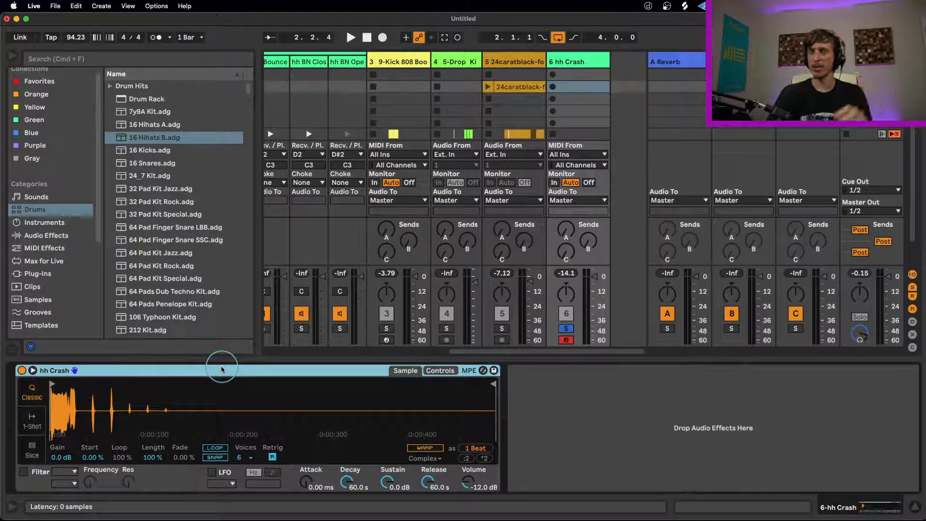
{"action": "key", "text": "super+z"}
- Ungroup the extracted drum rack once more to play hh Crash as a standalone Simpler, and restore the rack
{"action": "left_click", "coordinate": [146, 371]}
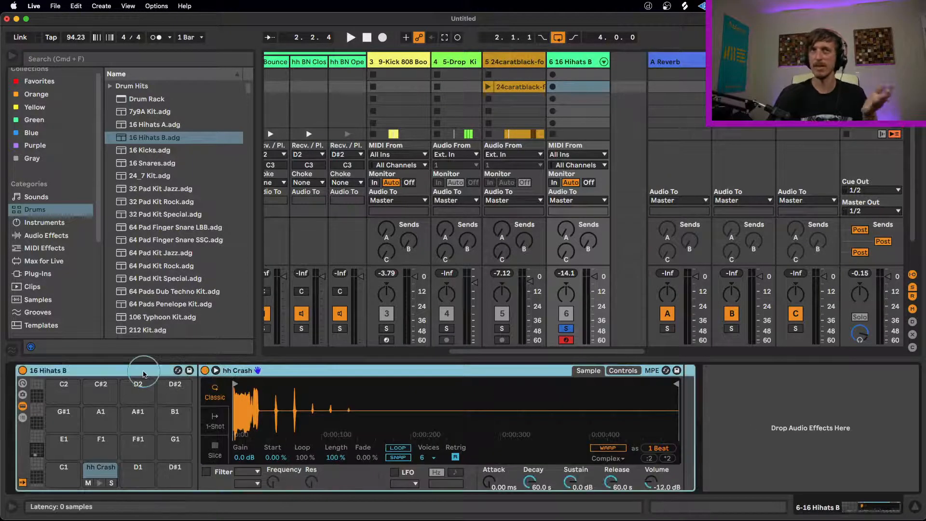
{"action": "right_click", "coordinate": [143, 371]}
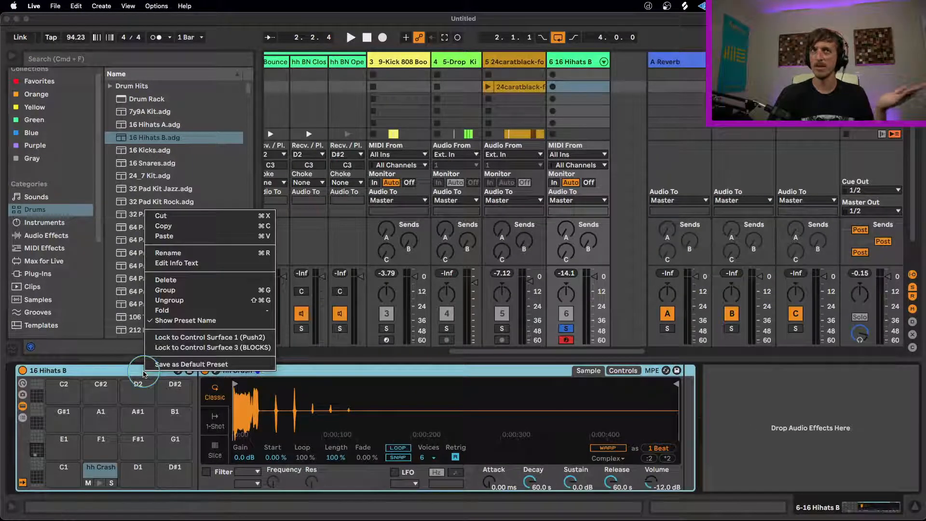
{"action": "left_click", "coordinate": [214, 301]}
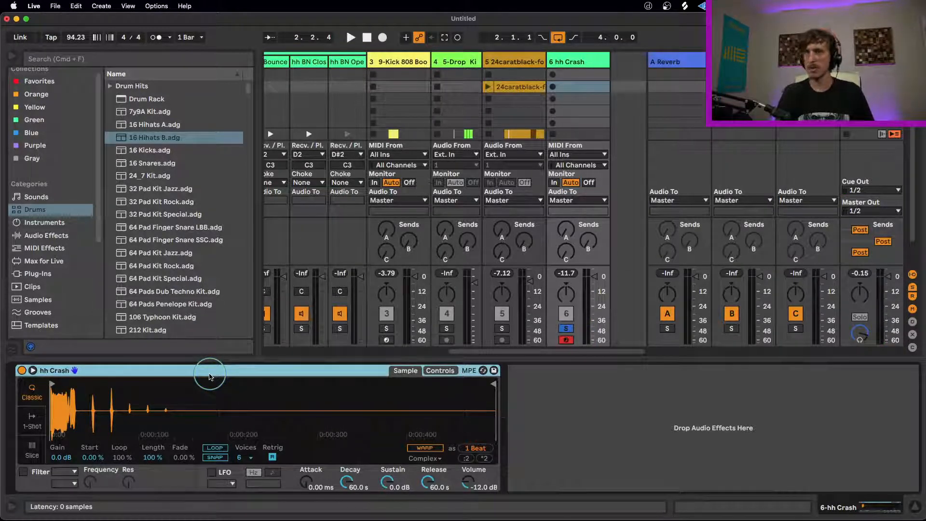
{"action": "key", "text": "super+z"}
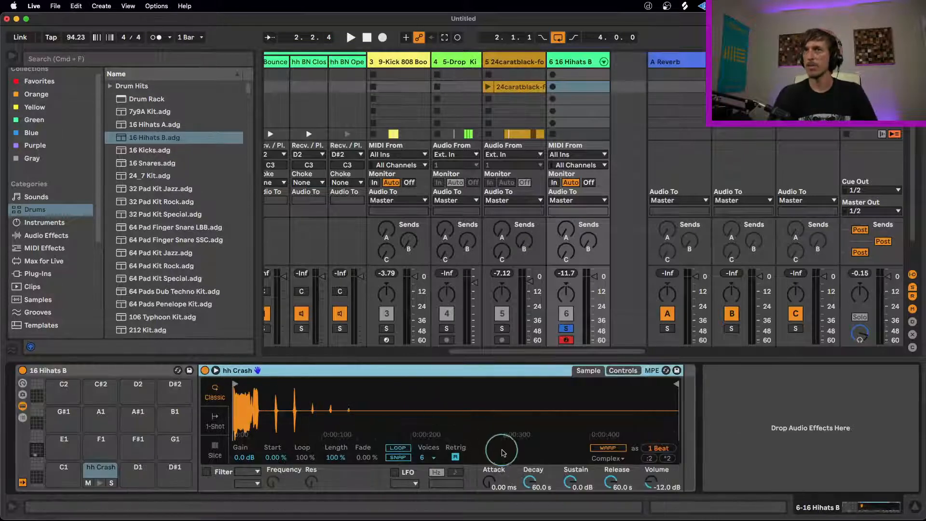
- Show the hh Crash Simpler's transpose setting, and return to its sample waveform
{"action": "left_click", "coordinate": [621, 370]}
{"action": "left_click", "coordinate": [617, 449]}
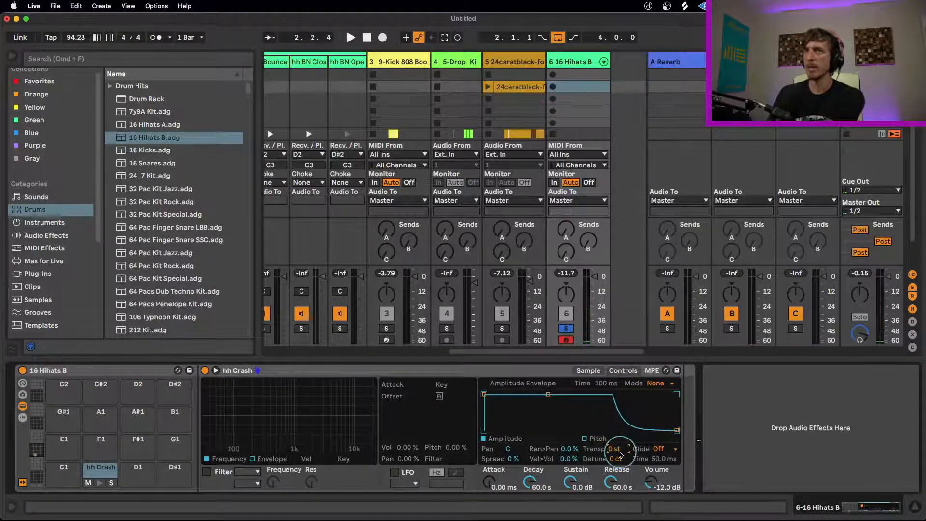
{"action": "mouse_move", "coordinate": [615, 452]}
{"action": "left_mouse_down"}
{"action": "mouse_move", "coordinate": [608, 449]}
{"action": "mouse_move", "coordinate": [619, 451]}
{"action": "left_mouse_up"}
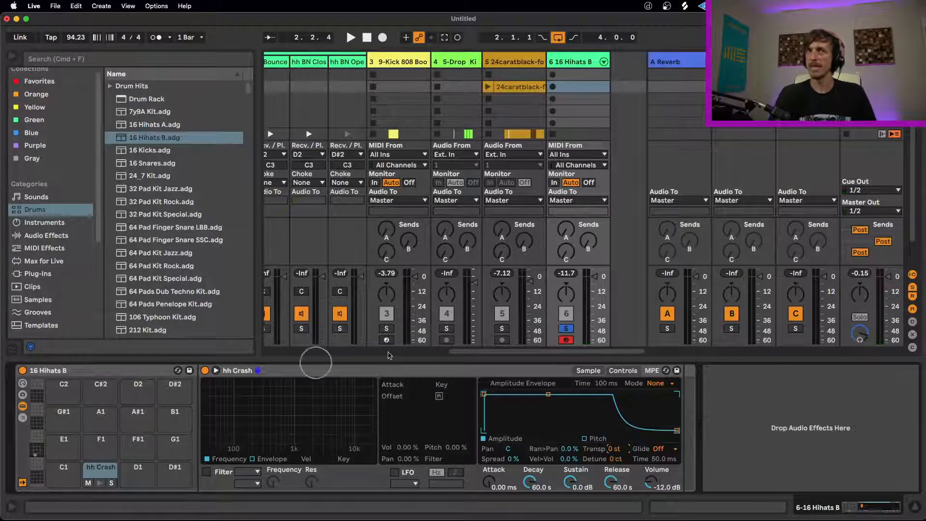
{"action": "left_click", "coordinate": [596, 372]}
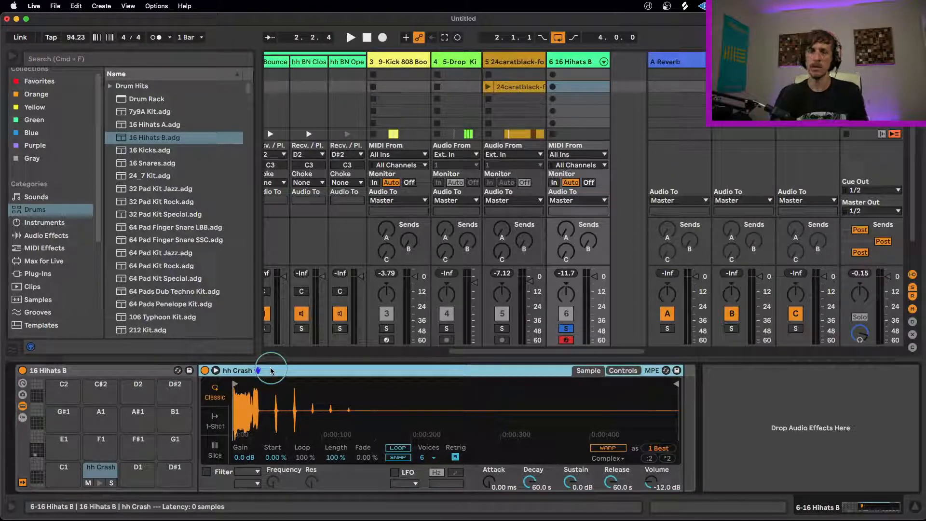
- Try taking the hh Crash Simpler out of its drum rack, undo it and select the restored rack
{"action": "left_click_drag", "start_coordinate": [271, 371], "coordinate": [152, 377]}
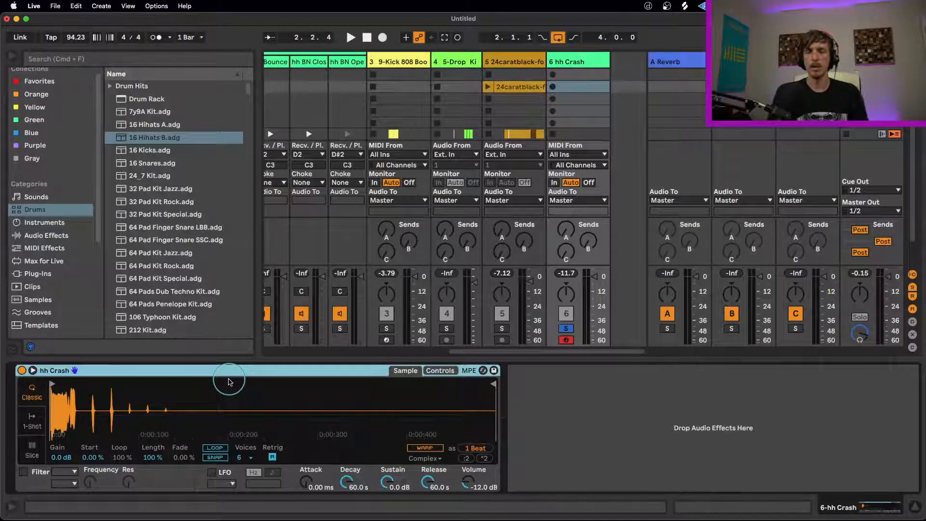
{"action": "key", "text": "super+z"}
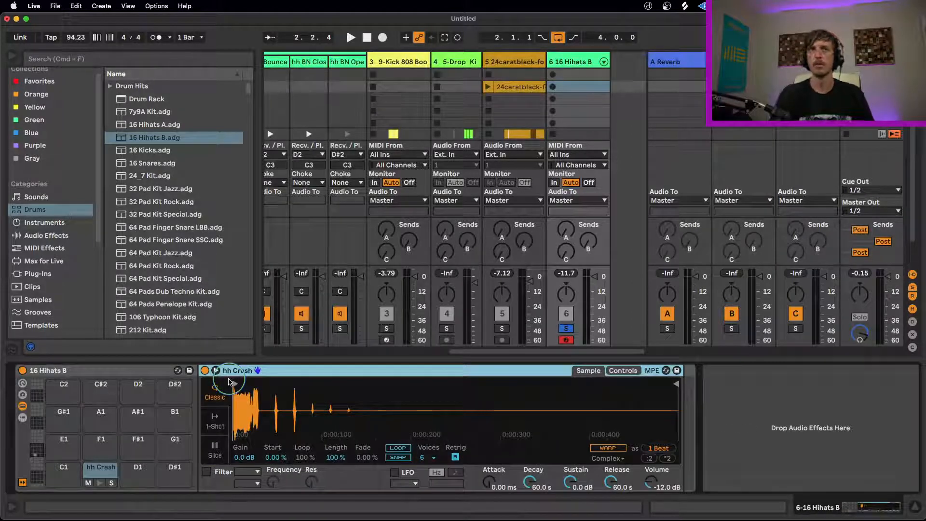
{"action": "left_click", "coordinate": [121, 373]}
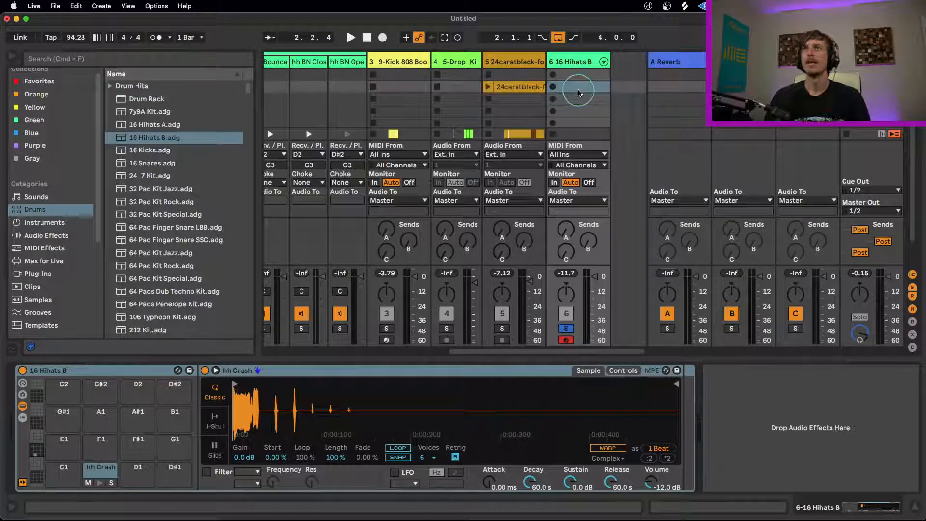
- Unsolo the extracted 16 Hihats B track and compare selecting its drum rack with selecting the hh Crash Simpler
{"action": "left_click", "coordinate": [566, 328]}
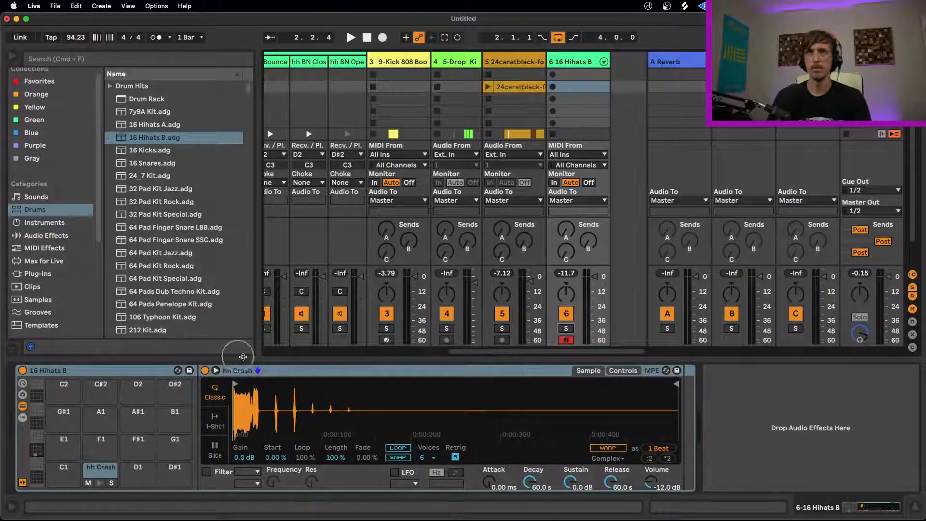
{"action": "left_click", "coordinate": [305, 372]}
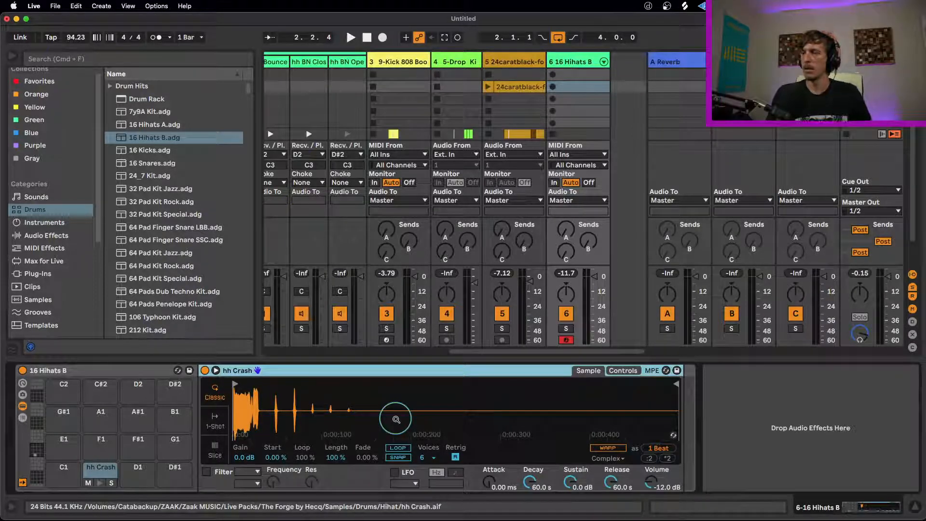
{"action": "left_click", "coordinate": [140, 371]}
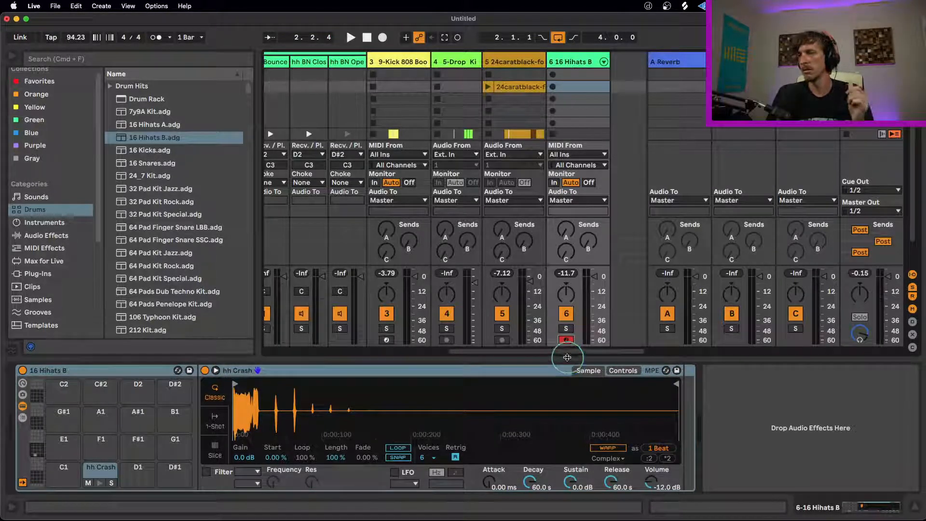
{"action": "left_click", "coordinate": [301, 370]}
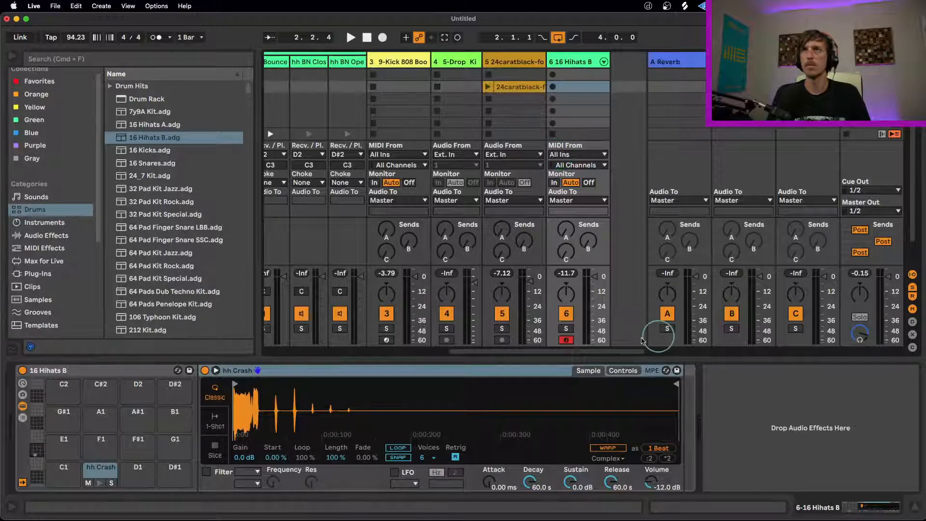
- Create a MIDI clip in the second slot of track 2 16 Hihats B and add an hh Dust sixteenth note at 1.1.1
{"action": "scroll", "coordinate": [613, 352], "scroll_direction": "left", "scroll_amount": 2}
{"action": "left_click_drag", "start_coordinate": [613, 352], "coordinate": [434, 352]}
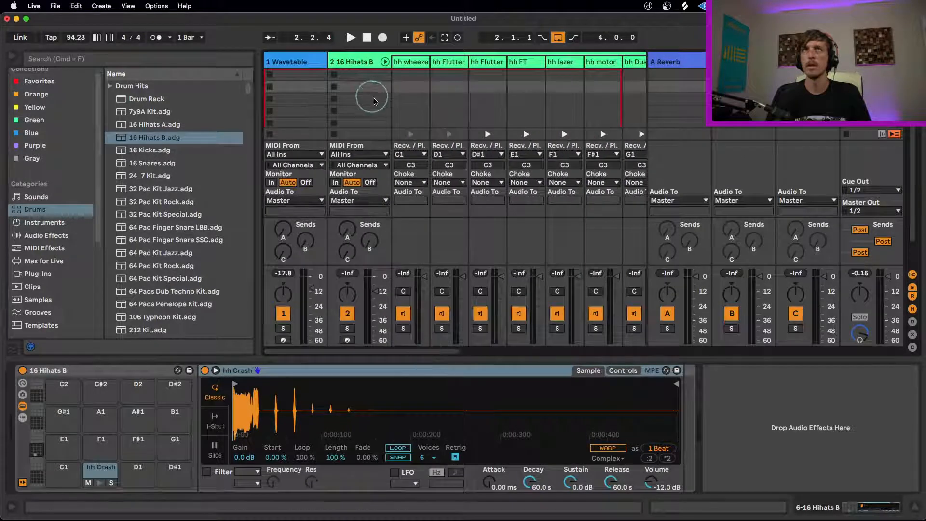
{"action": "left_click", "coordinate": [385, 61]}
{"action": "double_click", "coordinate": [359, 83]}
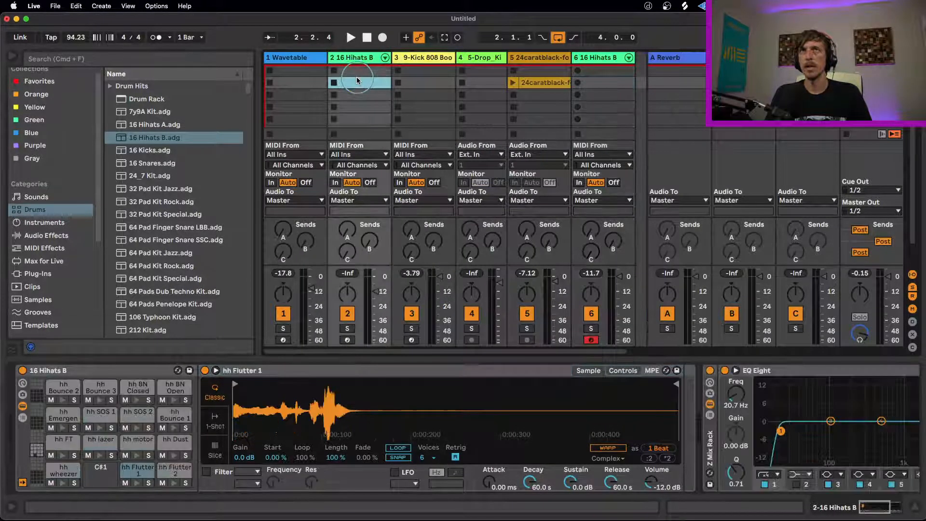
{"action": "left_click", "coordinate": [458, 396]}
{"action": "double_click", "coordinate": [340, 450]}
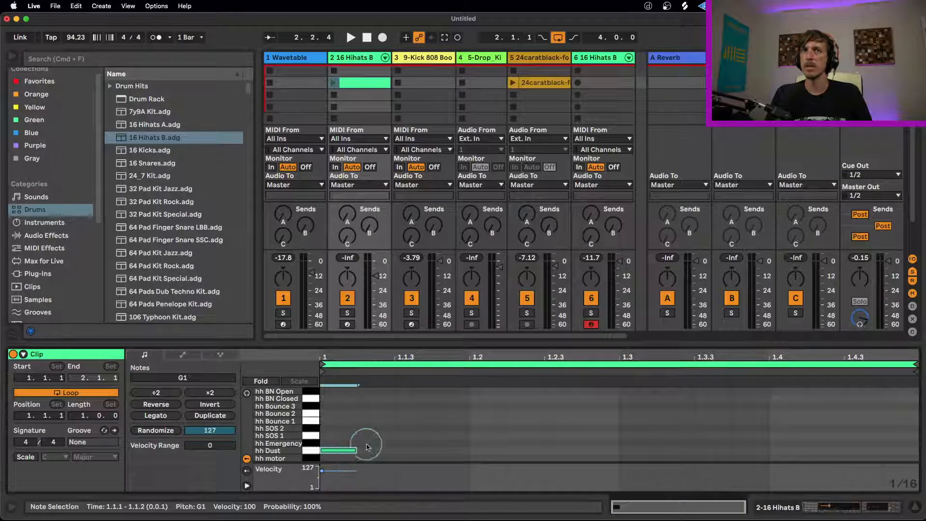
- Duplicate the hh Dust note repeatedly to fill the one-bar clip with sixteenth notes
{"action": "left_click", "coordinate": [332, 452]}
{"action": "key", "text": "super+d"}
{"action": "key", "text": "super+d"}
{"action": "key", "text": "super+d"}
{"action": "key", "text": "super+d"}
{"action": "key", "text": "super+d"}
{"action": "key", "text": "super+d"}
{"action": "key", "text": "super+d"}
{"action": "key", "text": "super+d"}
{"action": "key", "text": "super+d"}
{"action": "key", "text": "super+d"}
{"action": "key", "text": "super+d"}
{"action": "key", "text": "super+d"}
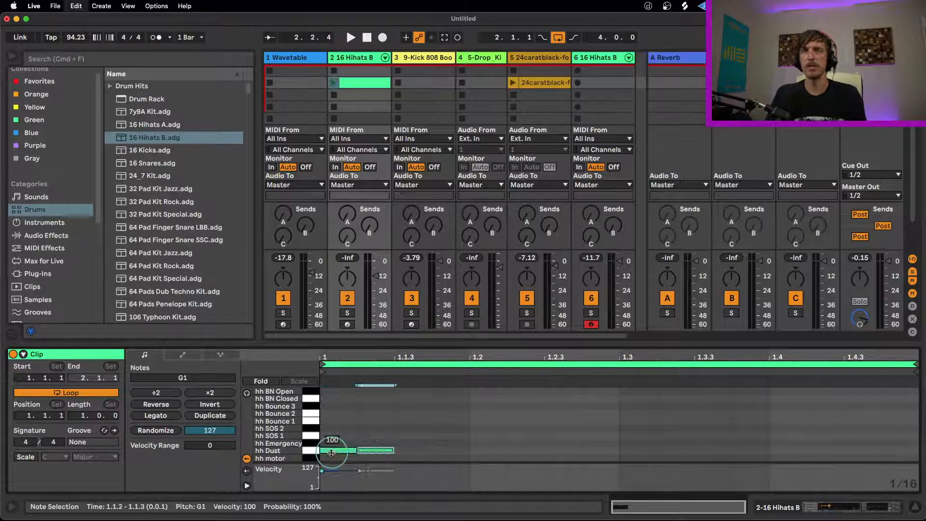
{"action": "key", "text": "super+d"}
{"action": "key", "text": "super+d"}
{"action": "key", "text": "super+d"}
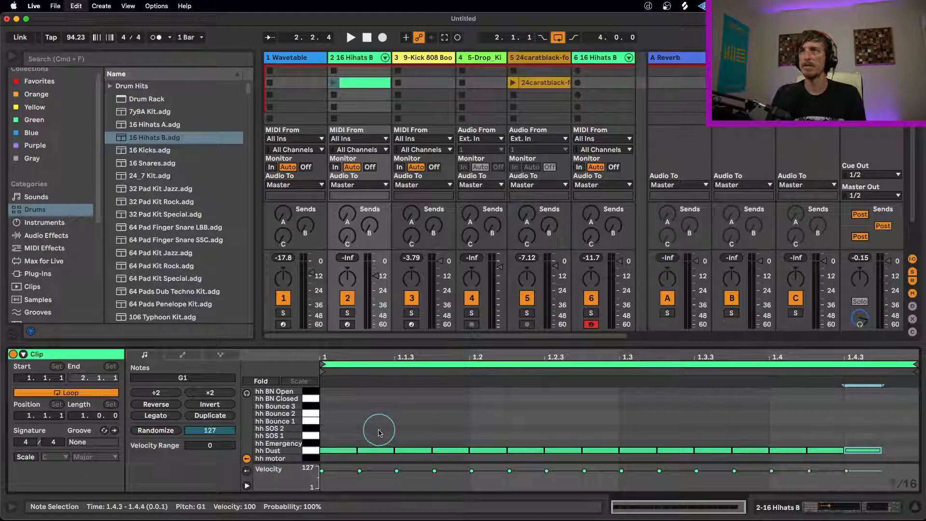
- Deactivate the hh Dust notes from 1.1.4 up to beat 1.4
{"action": "left_click", "coordinate": [375, 452]}
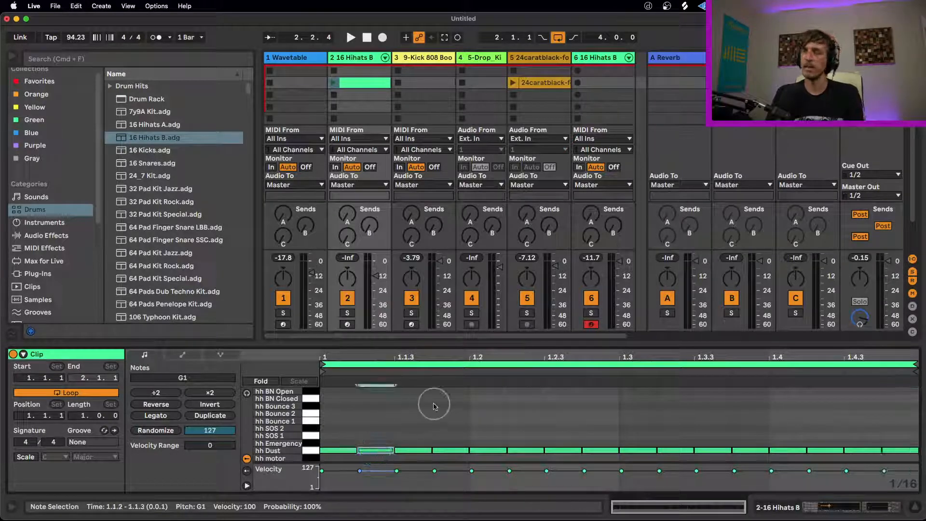
{"action": "left_click_drag", "start_coordinate": [430, 412], "coordinate": [737, 462]}
{"action": "key", "text": "0"}
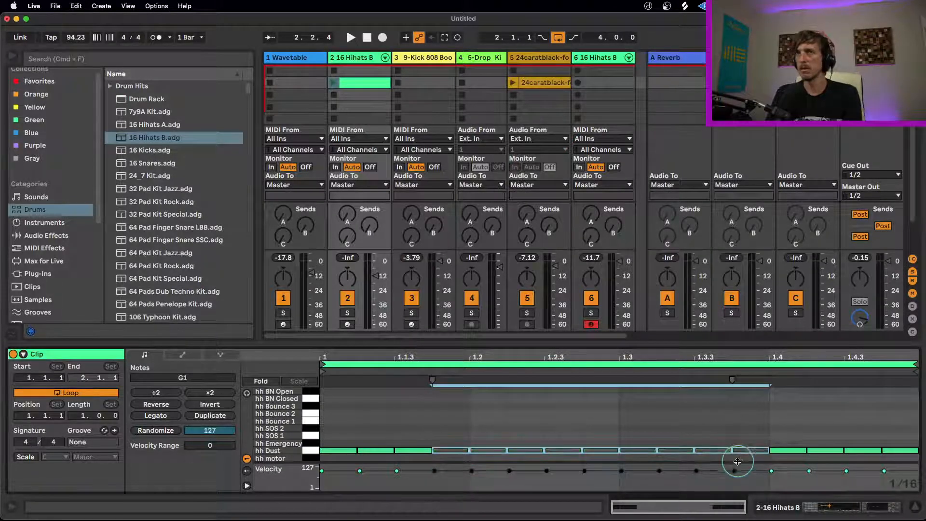
{"action": "left_click", "coordinate": [658, 425]}
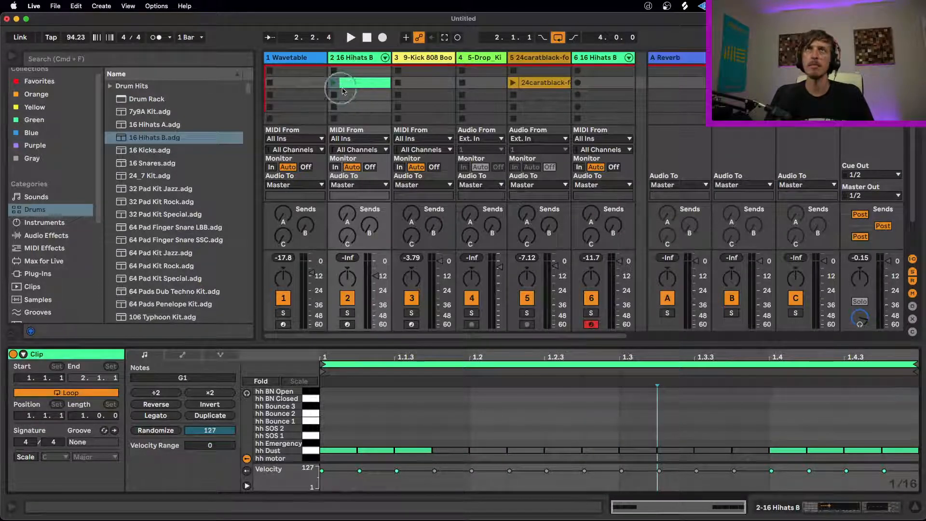
- Extract the hh Dust chain of track 2 16 Hihats B to its own track and open the extracted clip
{"action": "left_click", "coordinate": [348, 57]}
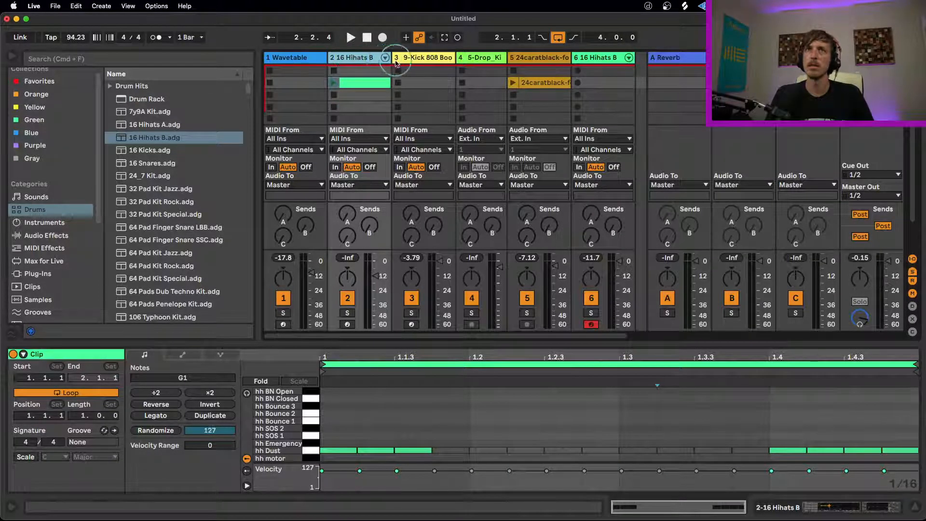
{"action": "left_click", "coordinate": [384, 58]}
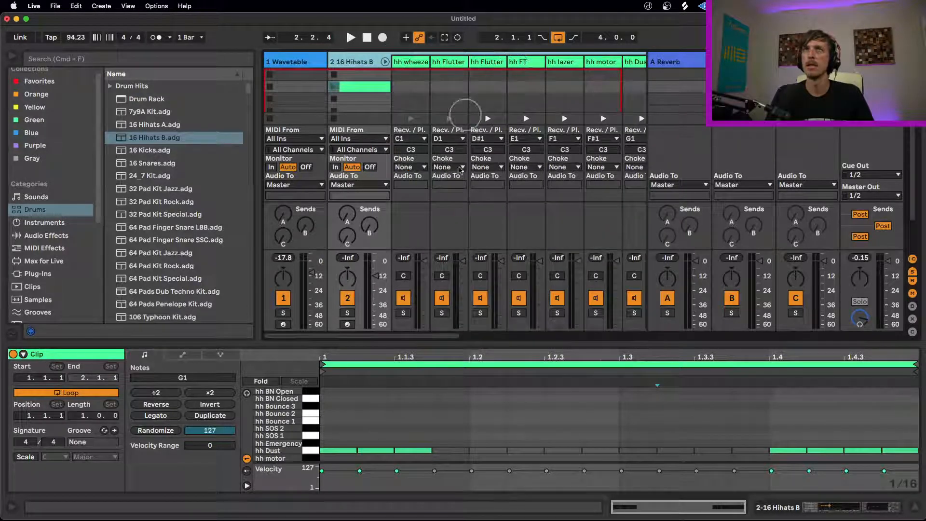
{"action": "left_click_drag", "start_coordinate": [429, 336], "coordinate": [473, 339]}
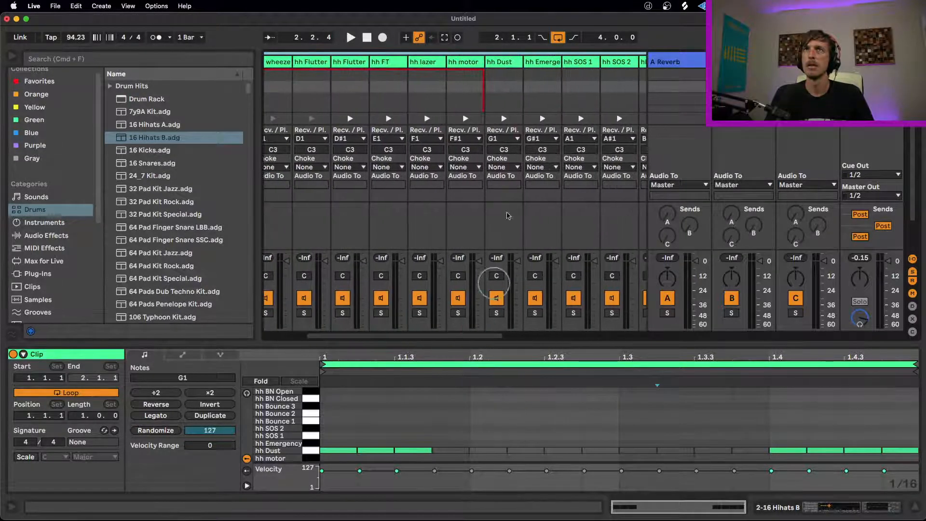
{"action": "right_click", "coordinate": [499, 62]}
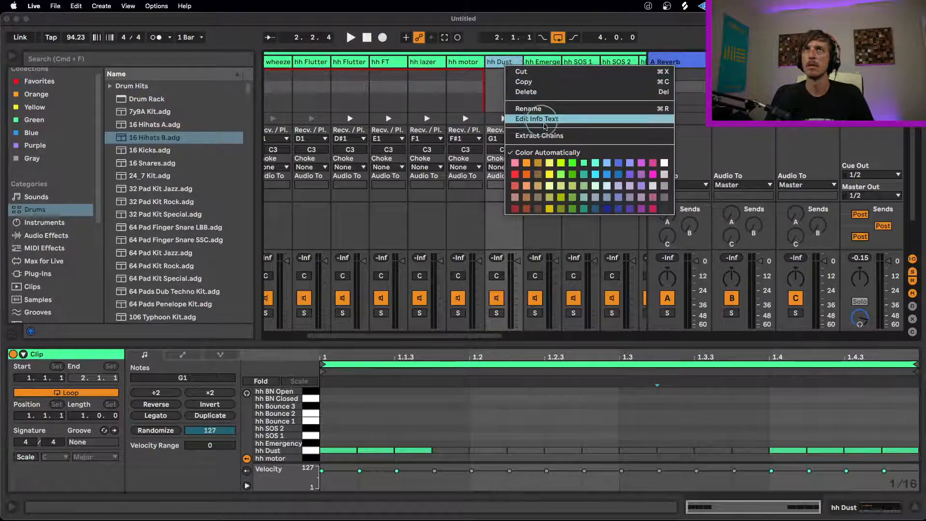
{"action": "left_click", "coordinate": [539, 136]}
{"action": "double_click", "coordinate": [584, 87]}
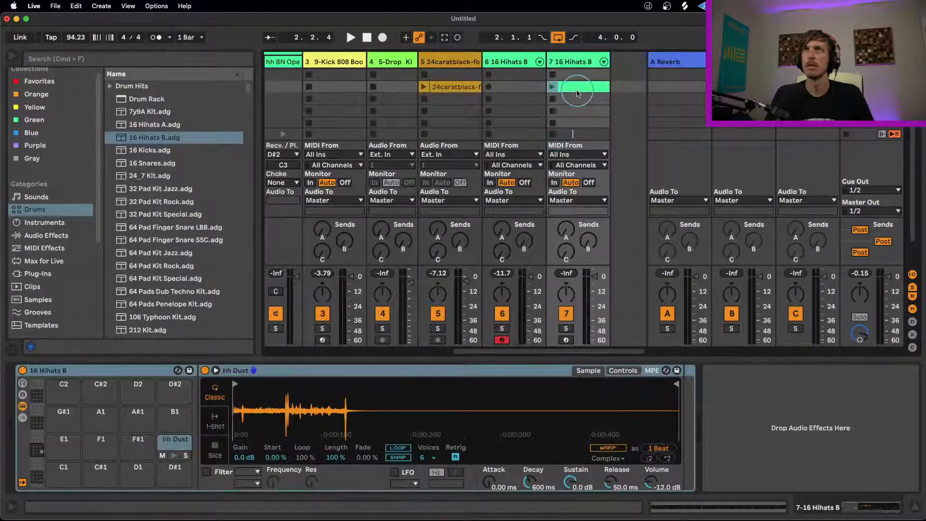
- Examine the hh Dust notes in the extracted clip, including those deactivated before the extraction
{"action": "left_click_drag", "start_coordinate": [677, 412], "coordinate": [271, 265]}
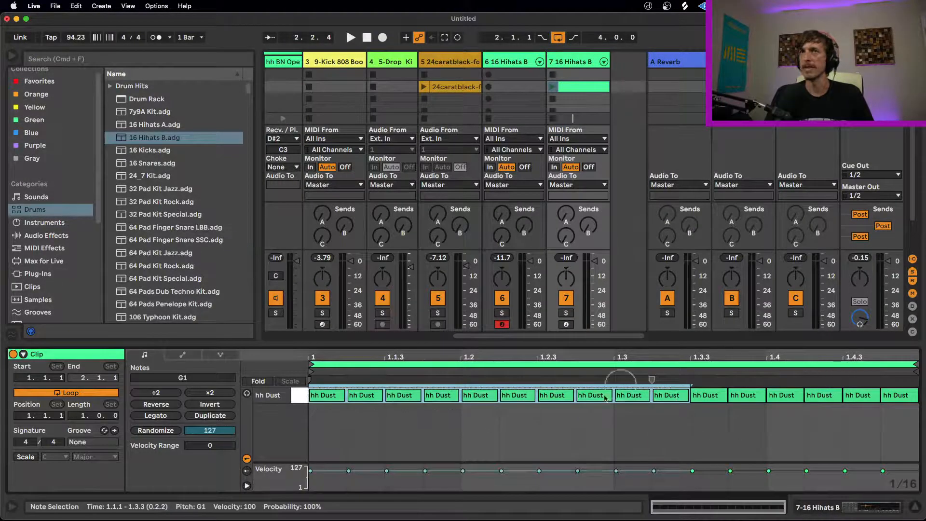
{"action": "left_click", "coordinate": [769, 422]}
{"action": "left_click_drag", "start_coordinate": [866, 442], "coordinate": [342, 330]}
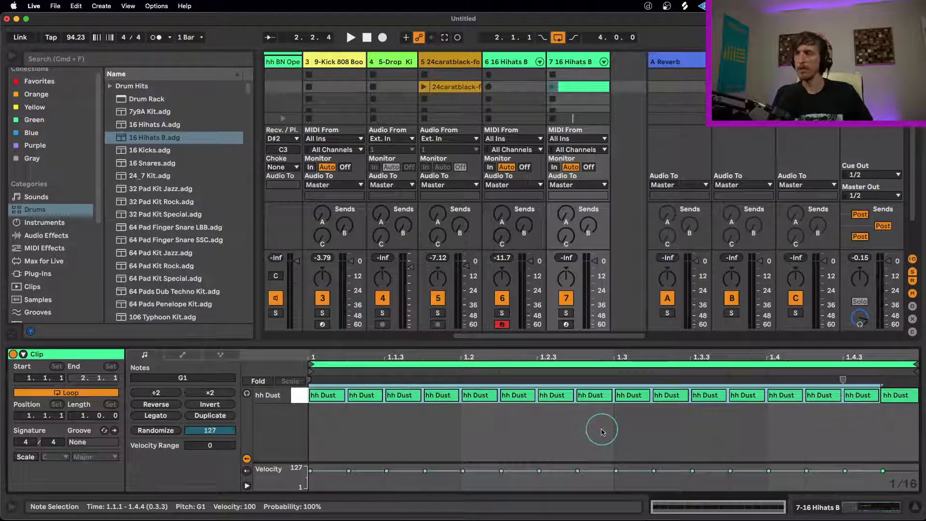
{"action": "left_click", "coordinate": [662, 424]}
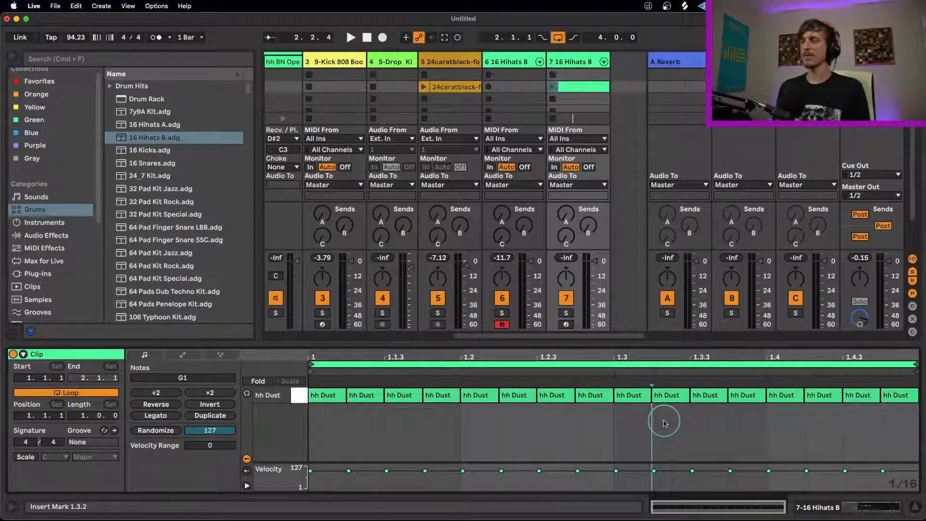
{"action": "left_click", "coordinate": [675, 425]}
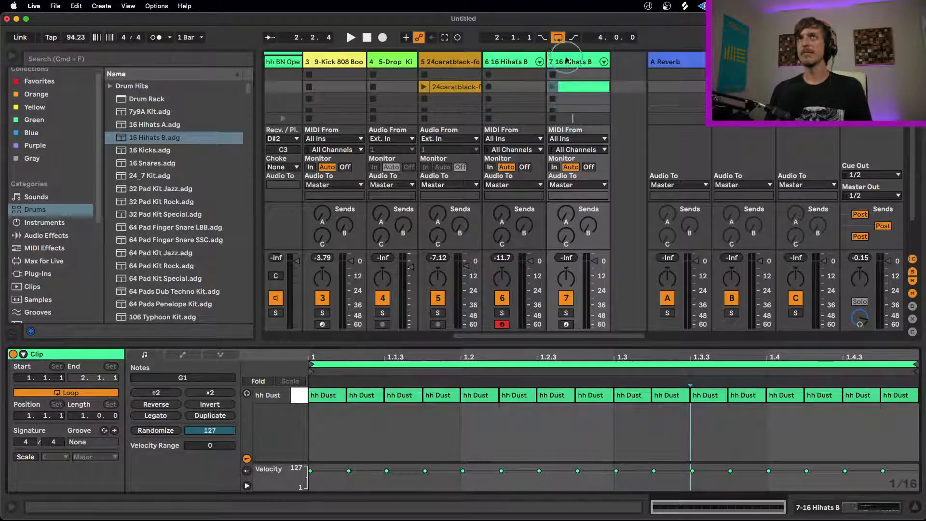
- Delete both extracted 16 Hihats B tracks and fold the chains of the original 16 Hihats B track
{"action": "left_click", "coordinate": [568, 60]}
{"action": "key", "text": "Delete"}
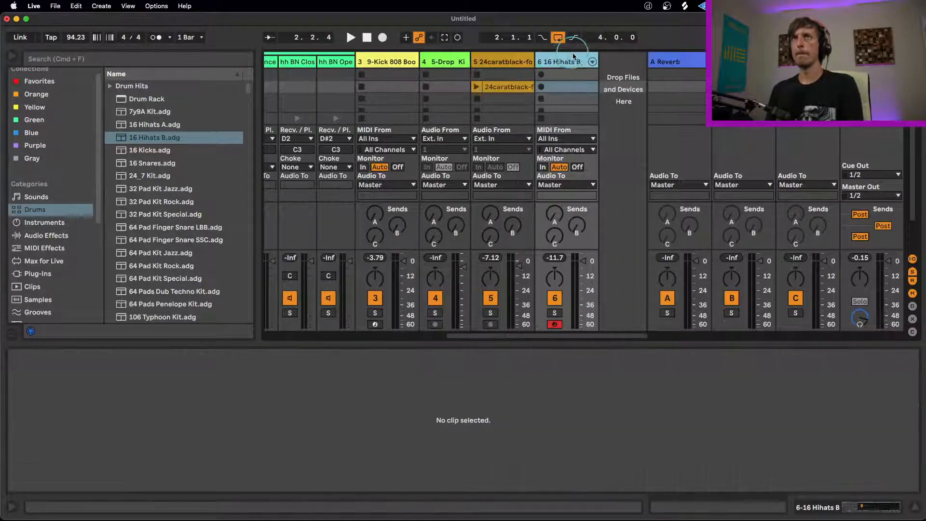
{"action": "key", "text": "Delete"}
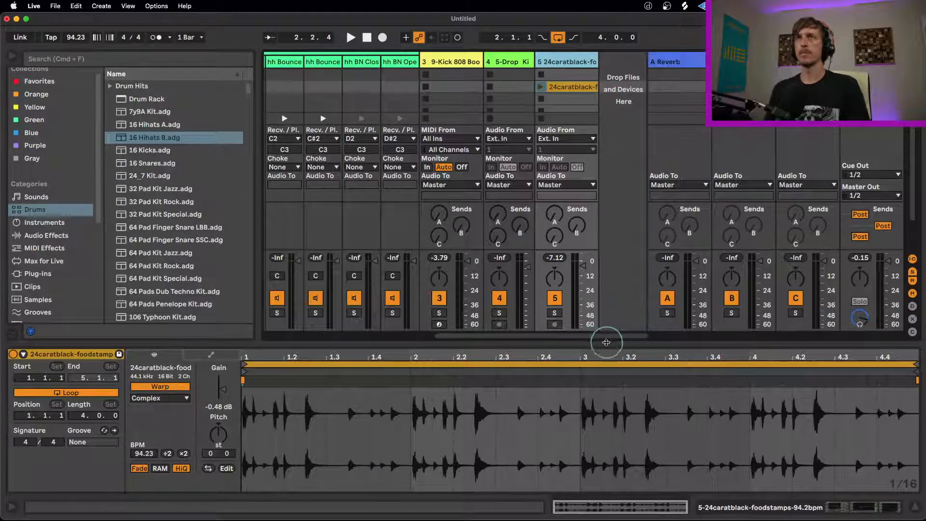
{"action": "scroll", "coordinate": [588, 328], "scroll_direction": "left", "scroll_amount": 10}
{"action": "left_click", "coordinate": [385, 61]}
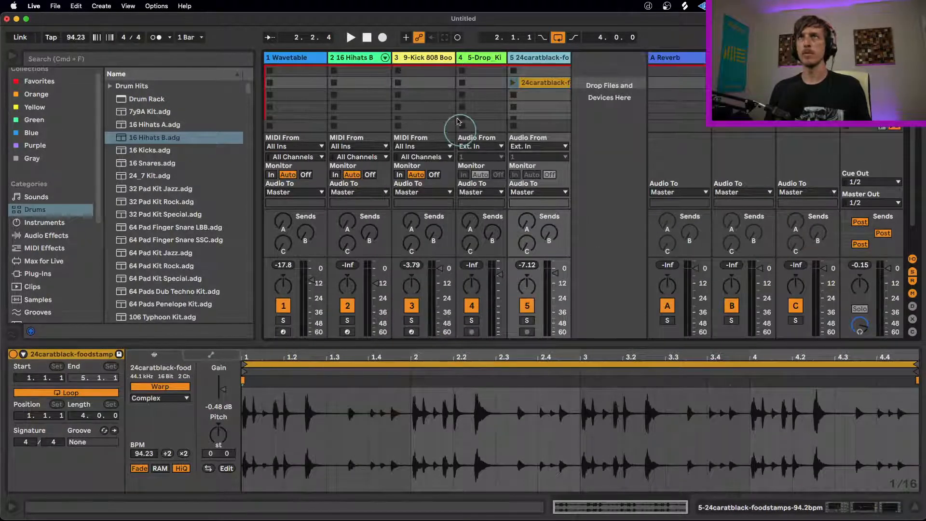
- Insert a new MIDI track directly after track 2 16 Hihats B
{"action": "left_click", "coordinate": [481, 83]}
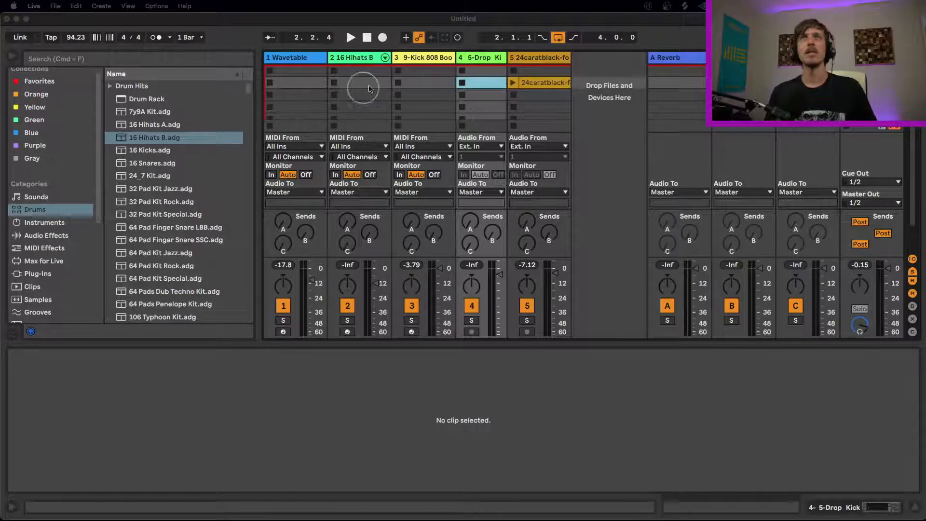
{"action": "left_click", "coordinate": [358, 58]}
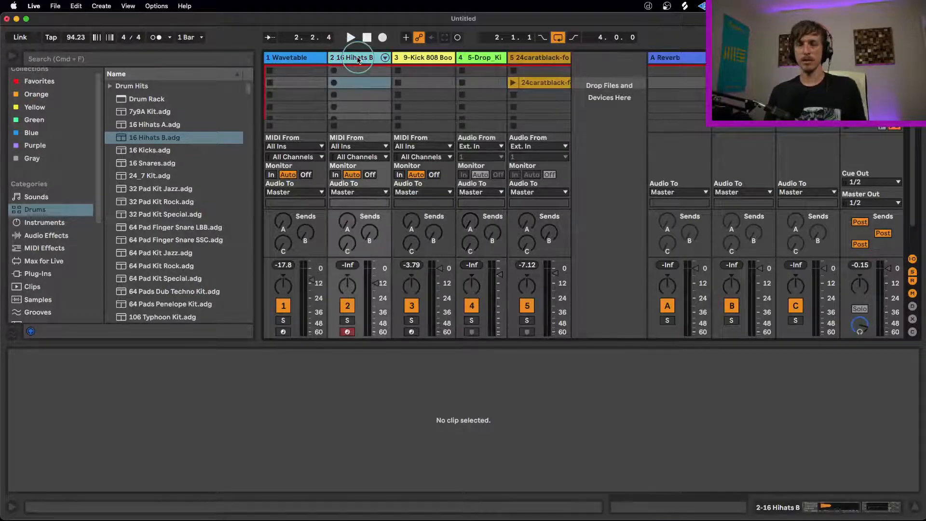
{"action": "key", "text": "super+shift+t"}
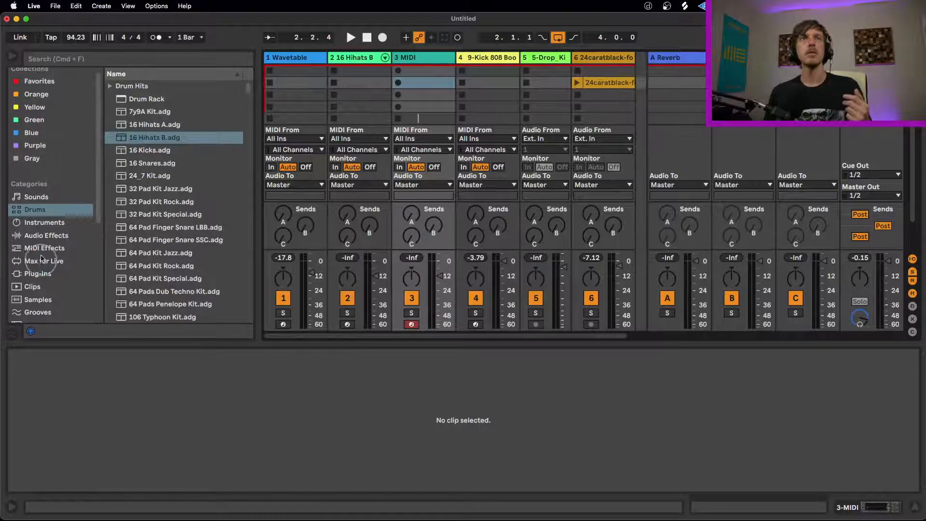
- Load an empty Drum Rack from the instruments library onto the third track, the empty MIDI track
{"action": "scroll", "coordinate": [40, 259], "scroll_direction": "down", "scroll_amount": 1}
{"action": "left_click", "coordinate": [50, 209]}
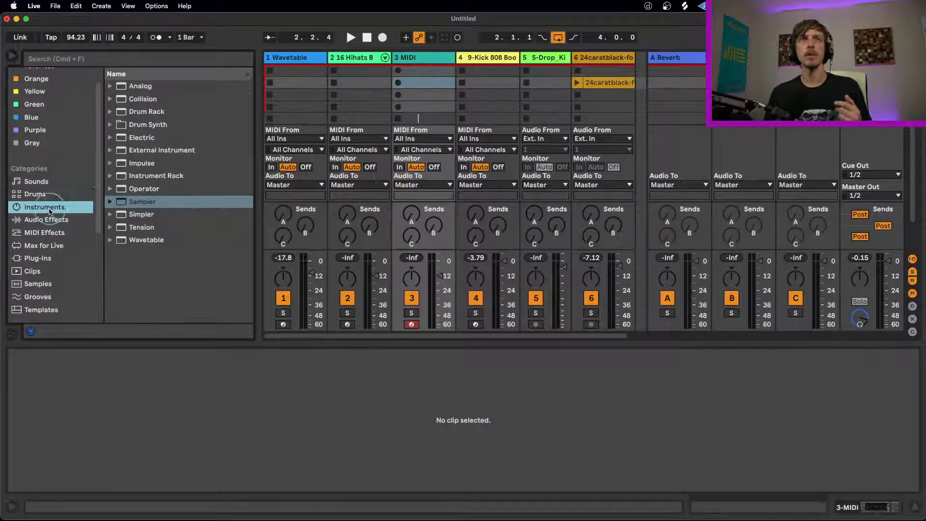
{"action": "left_click_drag", "start_coordinate": [148, 112], "coordinate": [430, 88]}
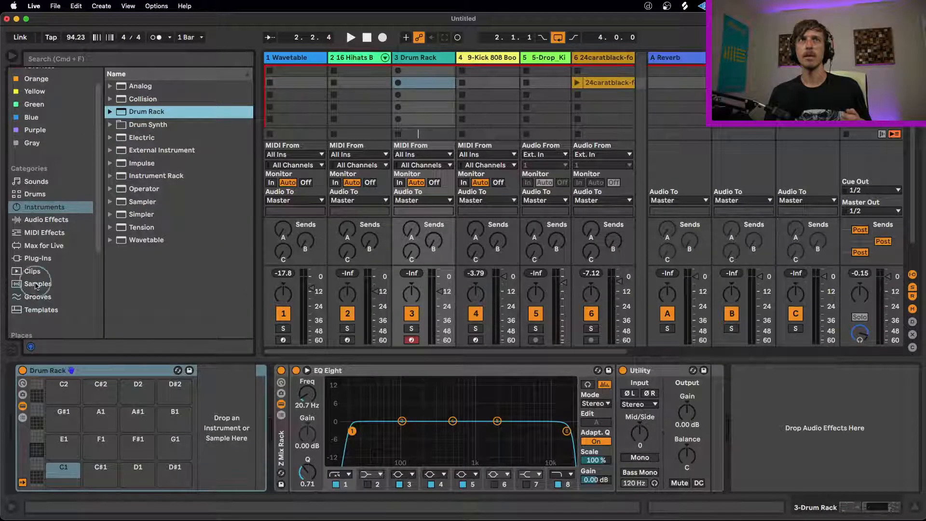
- Search the sample library for "hat" and load 9inz Closed Hat 1.aif onto the Drum Rack's D1 pad
{"action": "left_click", "coordinate": [36, 285]}
{"action": "left_click", "coordinate": [101, 60]}
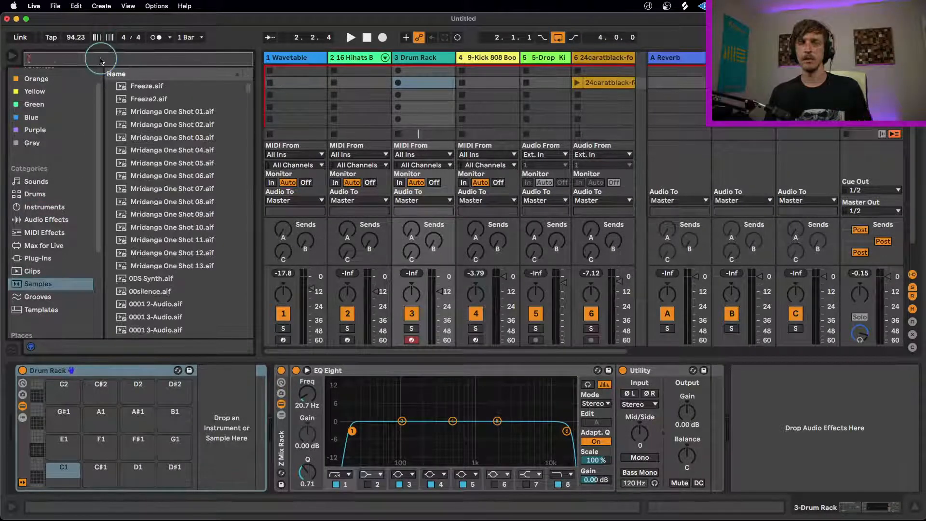
{"action": "type", "text": "hat"}
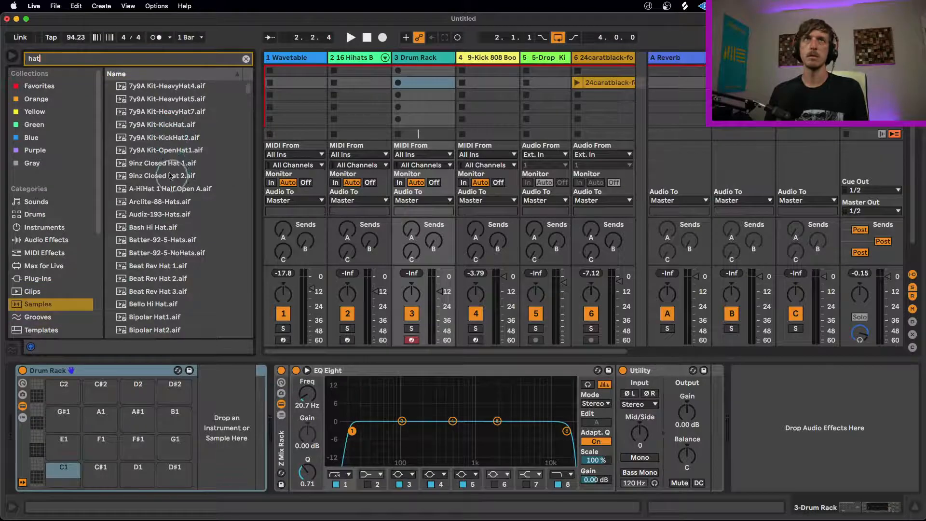
{"action": "left_click", "coordinate": [166, 164]}
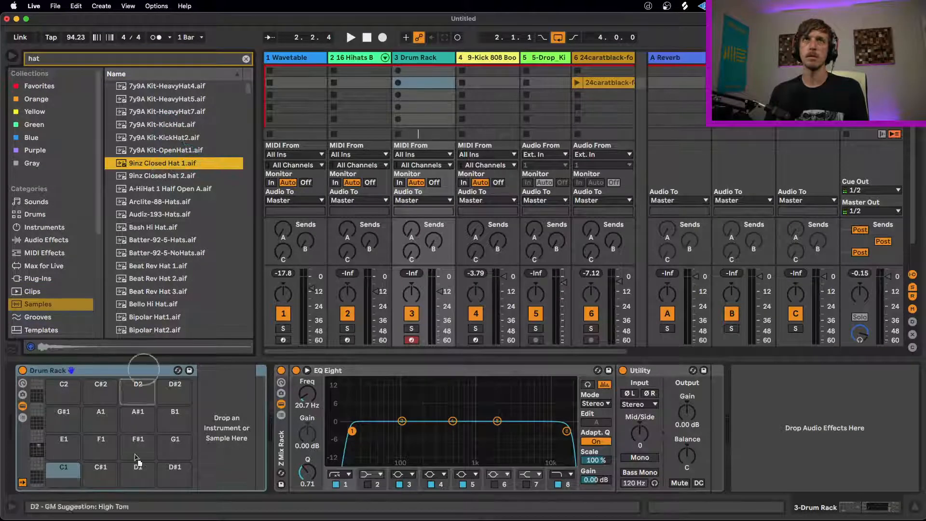
{"action": "left_click_drag", "start_coordinate": [137, 460], "coordinate": [138, 465]}
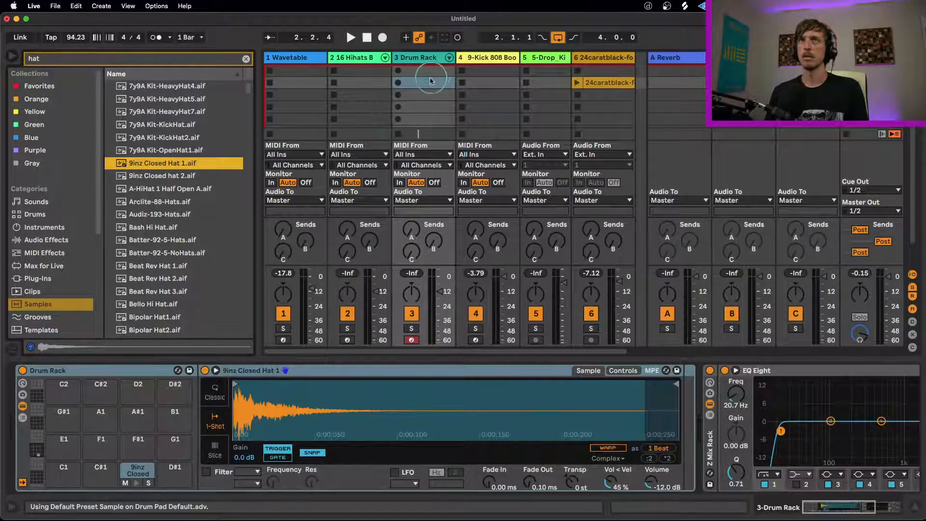
- Create a one-bar clip in the Drum Rack track's second slot with an eighth-note closed hat at its start
{"action": "double_click", "coordinate": [431, 81]}
{"action": "double_click", "coordinate": [350, 395]}
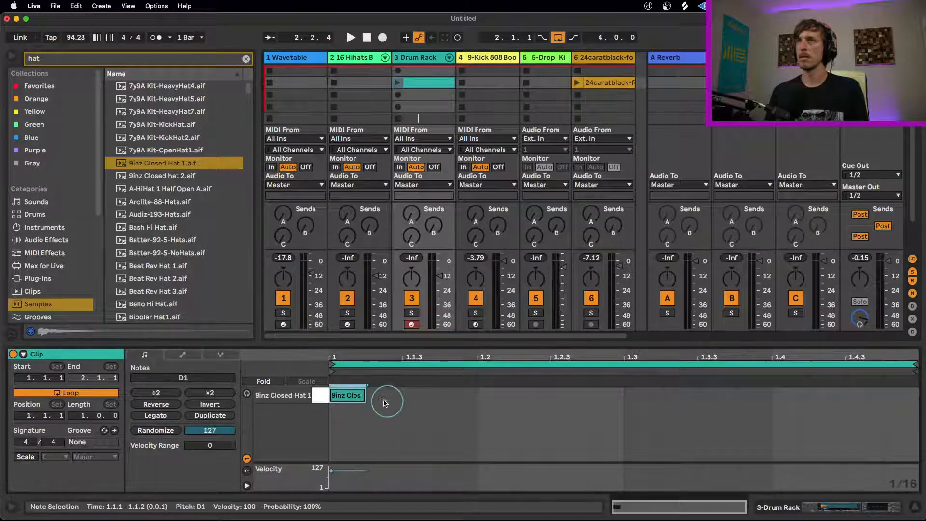
{"action": "left_click_drag", "start_coordinate": [365, 395], "coordinate": [397, 399]}
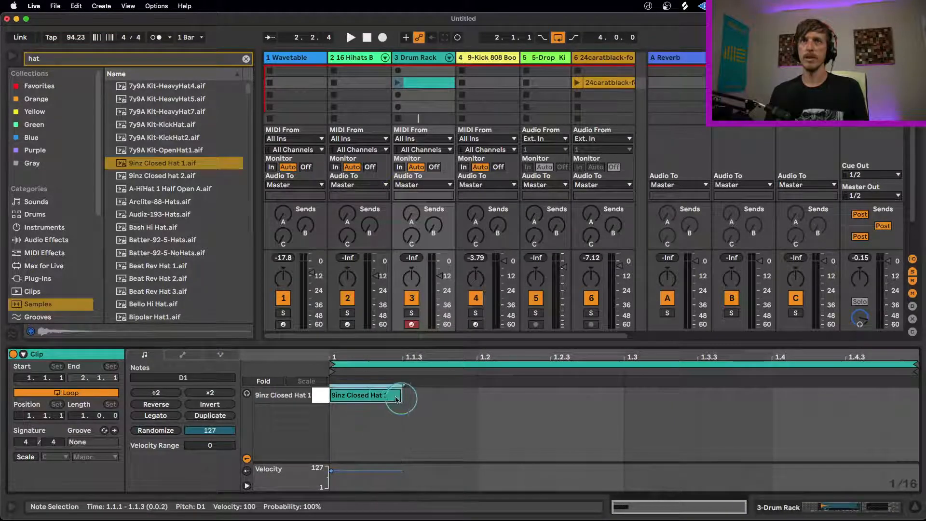
- Duplicate the closed hat note until eight consecutive eighth notes fill the whole bar
{"action": "key", "text": "super+d"}
{"action": "key", "text": "super+d"}
{"action": "key", "text": "super+d"}
{"action": "key", "text": "super+d"}
{"action": "key", "text": "super+d"}
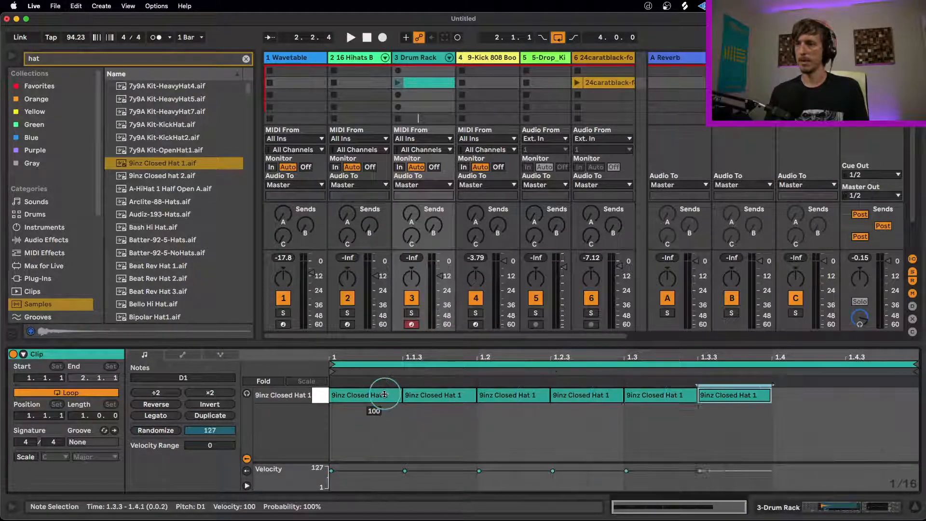
{"action": "key", "text": "super+d"}
{"action": "key", "text": "super+d"}
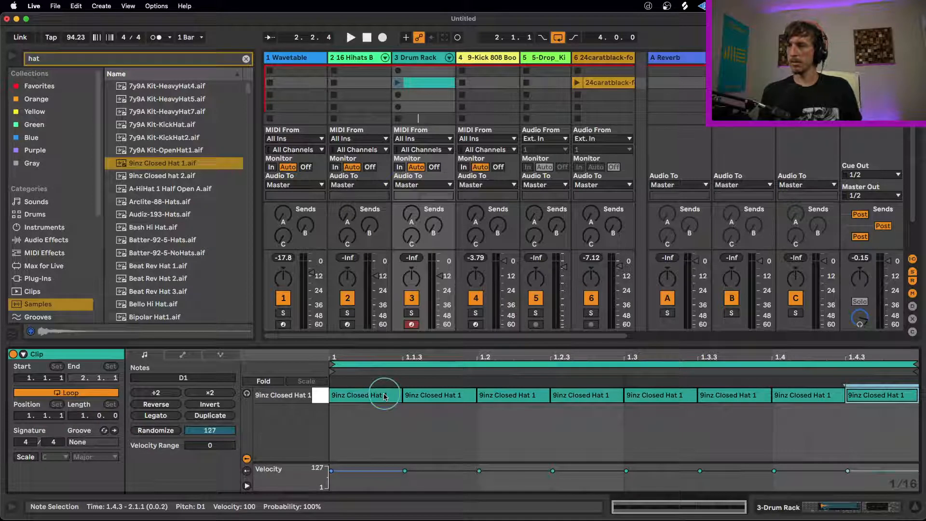
{"action": "left_click", "coordinate": [583, 433]}
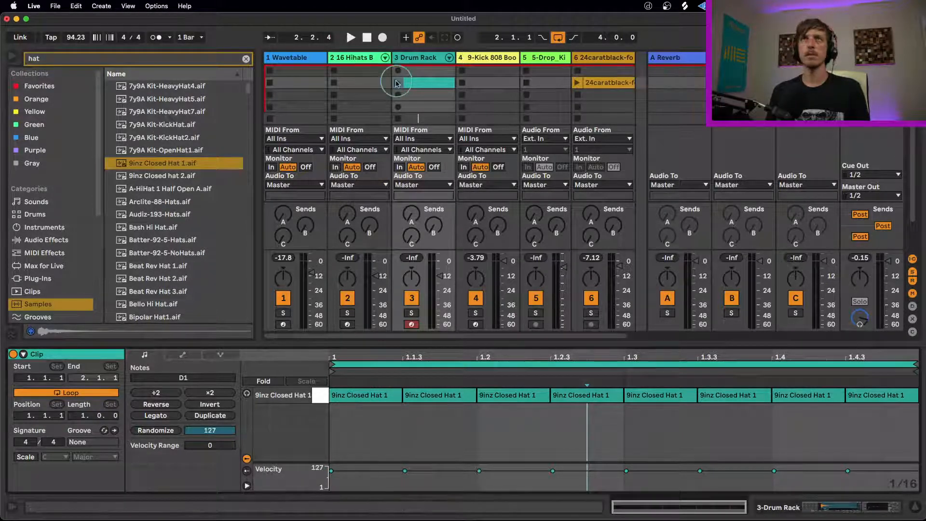
- Audition the hi-hat clip, set the Drum Rack track's volume to about -7.5 dB, and stop playback
{"action": "left_click", "coordinate": [397, 83]}
{"action": "left_click_drag", "start_coordinate": [439, 276], "coordinate": [441, 274]}
{"action": "key", "text": "space"}
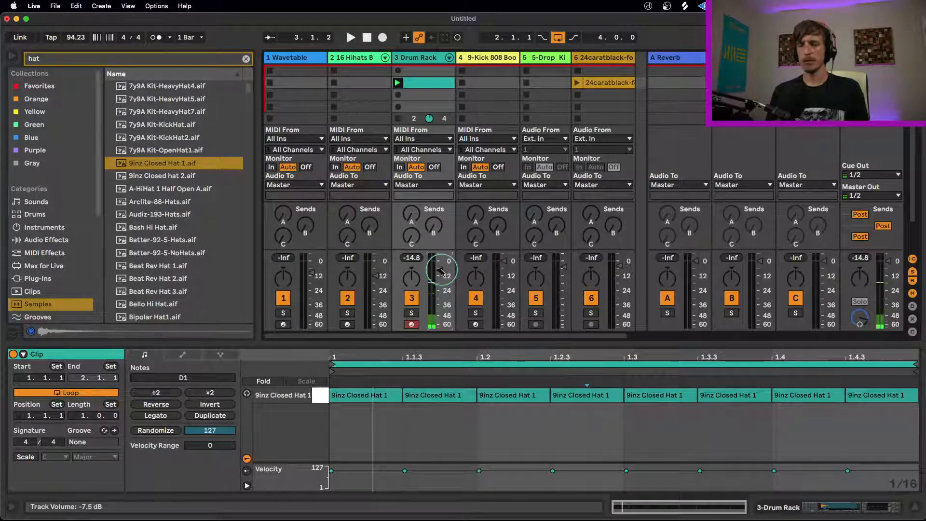
{"action": "left_click", "coordinate": [579, 429]}
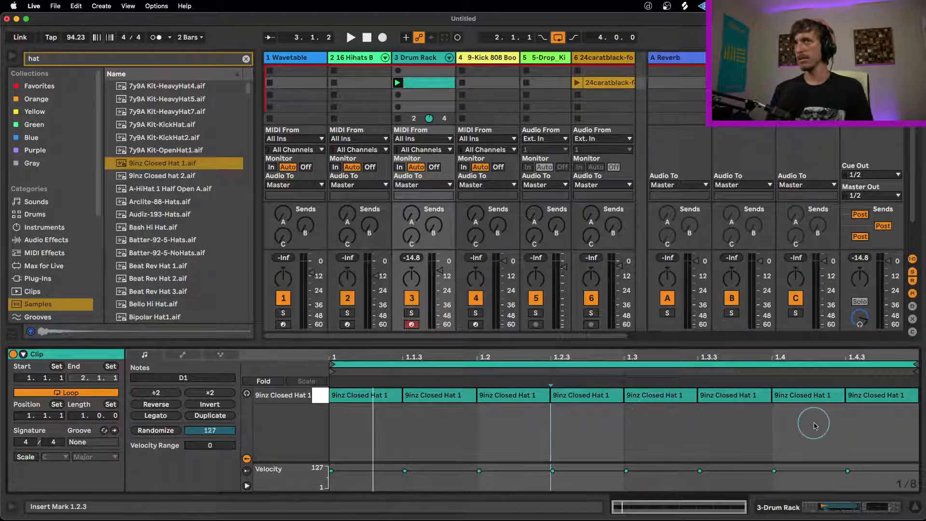
{"action": "left_click", "coordinate": [773, 425]}
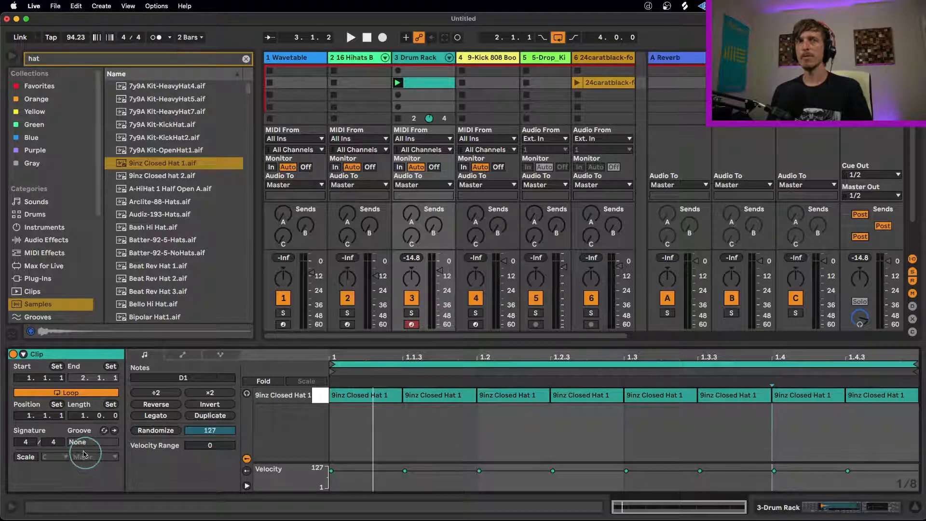
- Show the grooves category in the browser and clear the "hat" search to list all grooves
{"action": "left_click", "coordinate": [50, 318]}
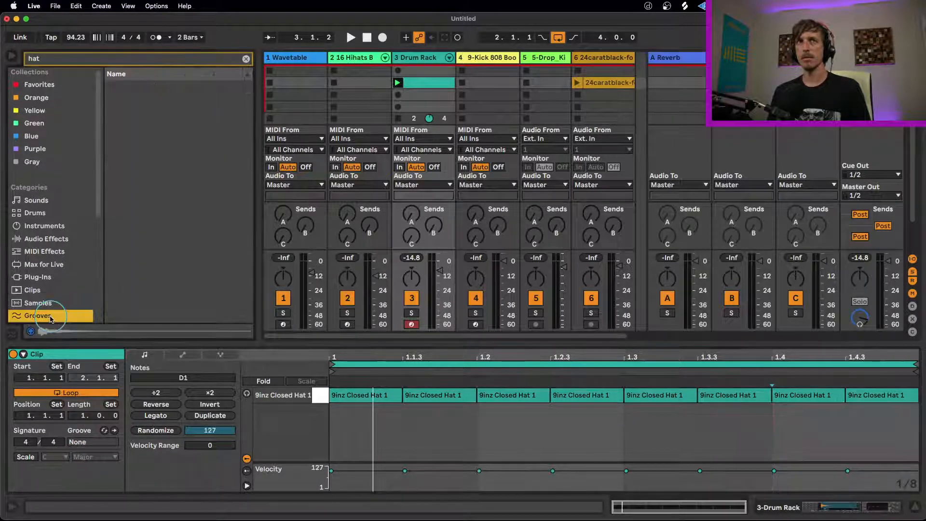
{"action": "left_click", "coordinate": [246, 58]}
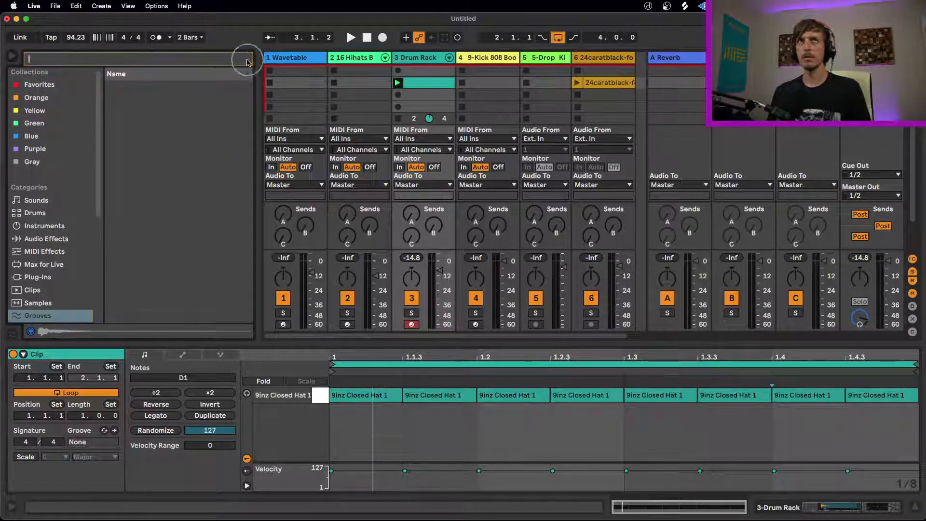
{"action": "left_click", "coordinate": [103, 431]}
{"action": "left_click", "coordinate": [103, 431]}
{"action": "left_click", "coordinate": [103, 431]}
{"action": "left_click", "coordinate": [104, 430]}
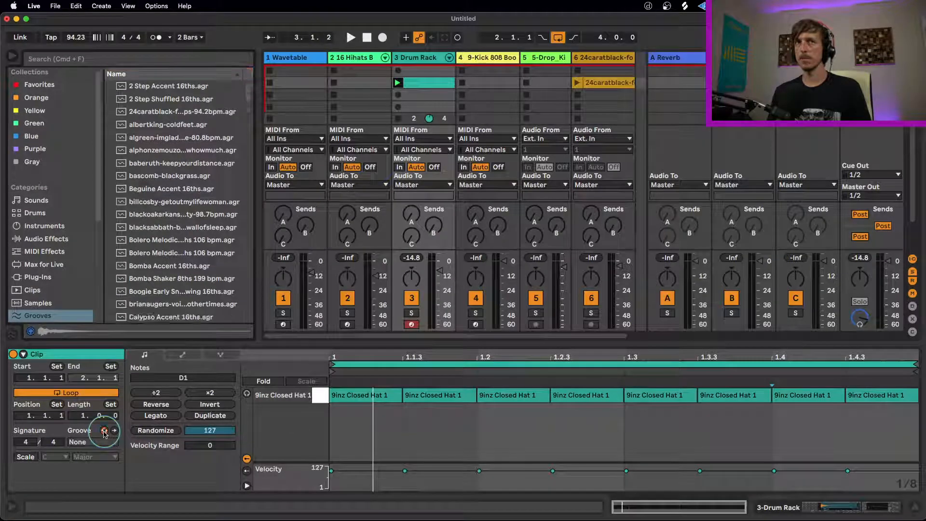
{"action": "left_click", "coordinate": [104, 431]}
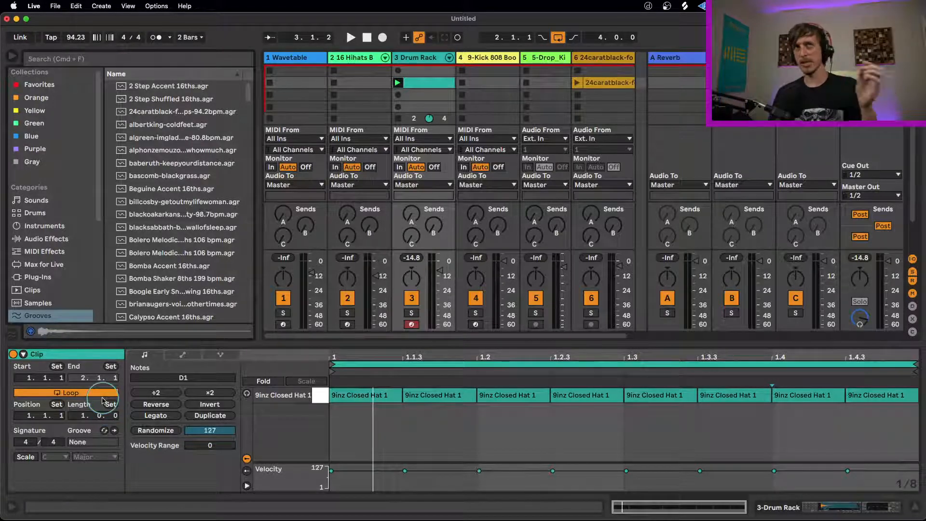
- Look through the swing grooves in the browser and select Swing 8ths 64.agr
{"action": "scroll", "coordinate": [163, 262], "scroll_direction": "down", "scroll_amount": 1}
{"action": "scroll", "coordinate": [82, 280], "scroll_direction": "down", "scroll_amount": 4}
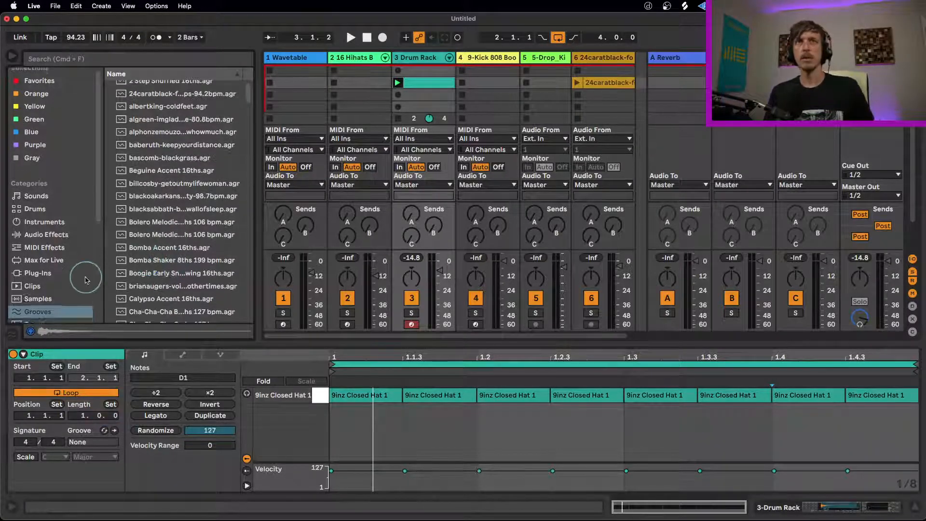
{"action": "scroll", "coordinate": [248, 105], "scroll_direction": "down", "scroll_amount": 3}
{"action": "left_click_drag", "start_coordinate": [248, 105], "coordinate": [252, 190]}
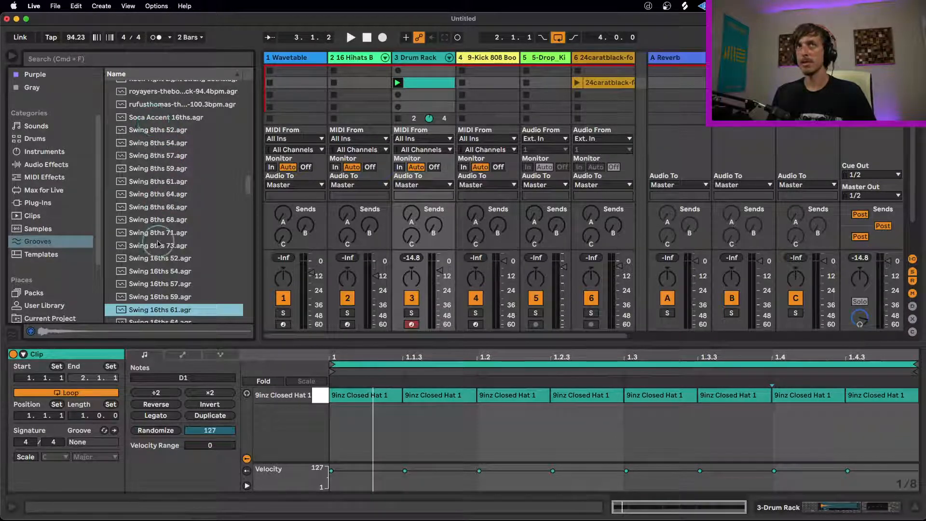
{"action": "scroll", "coordinate": [158, 251], "scroll_direction": "down", "scroll_amount": 2}
{"action": "scroll", "coordinate": [159, 252], "scroll_direction": "down", "scroll_amount": 5}
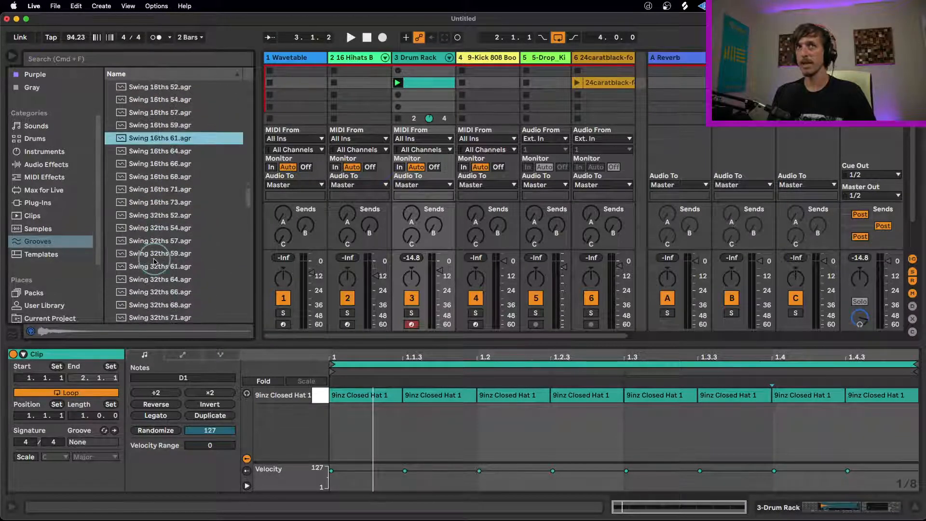
{"action": "scroll", "coordinate": [154, 261], "scroll_direction": "up", "scroll_amount": 6}
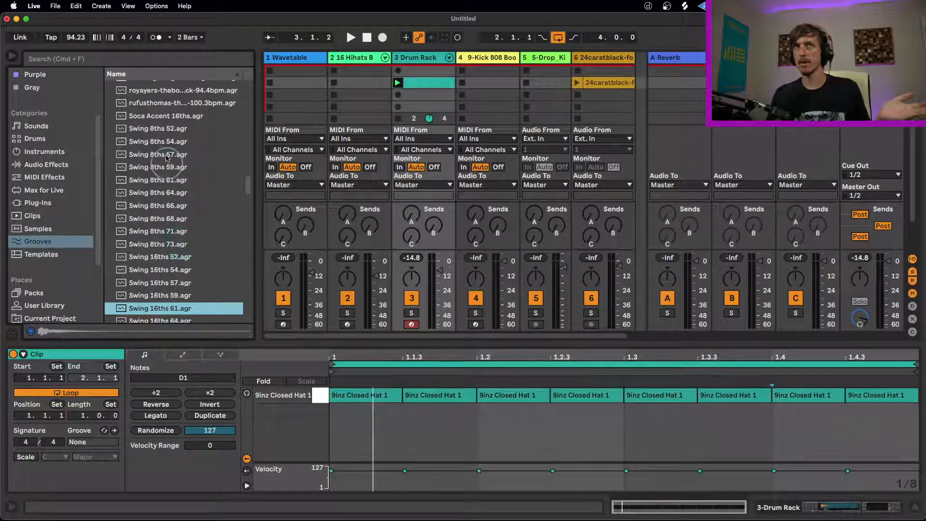
{"action": "left_click", "coordinate": [158, 193]}
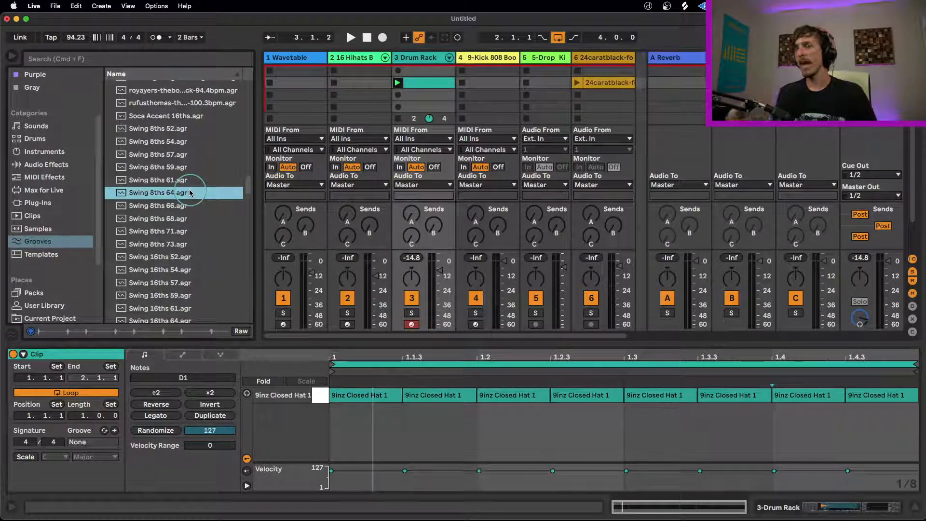
- Go through the clip's eight closed hat notes one by one to review their on-beat and off-beat positions
{"action": "left_click", "coordinate": [376, 399]}
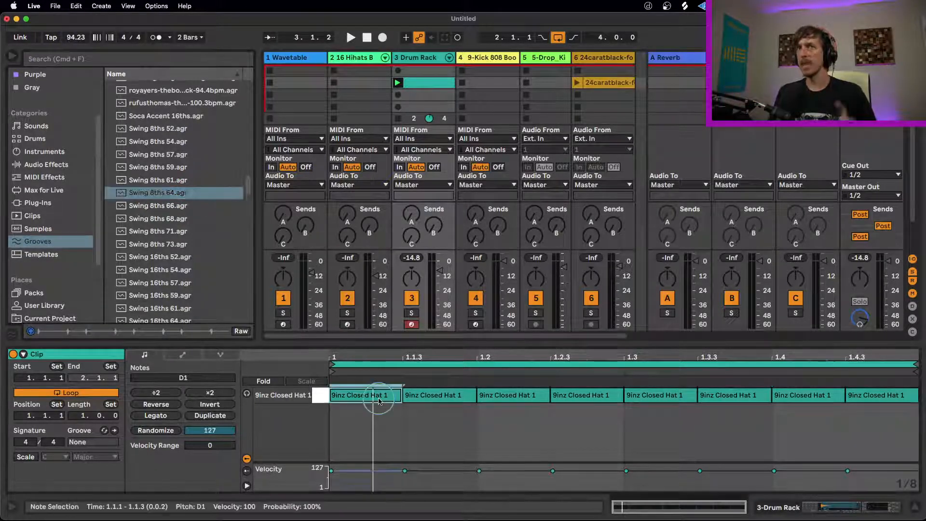
{"action": "left_click", "coordinate": [441, 398]}
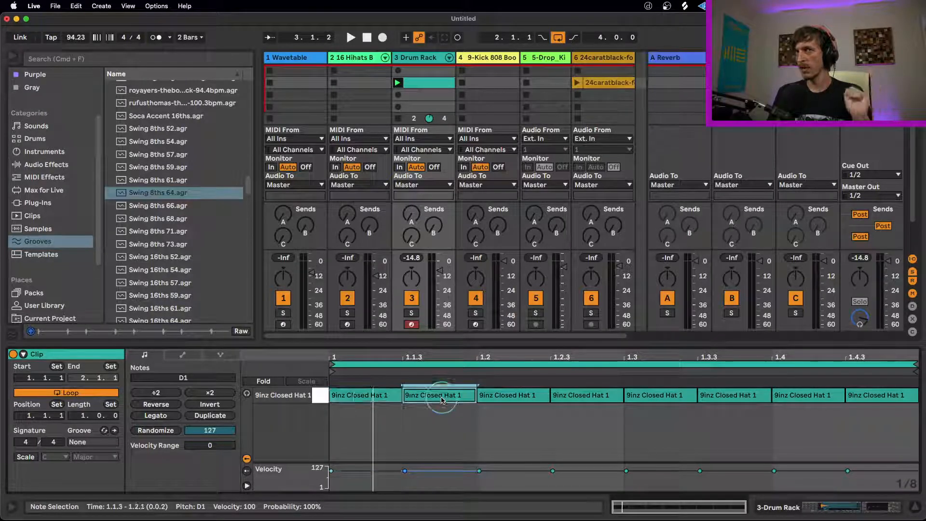
{"action": "left_click", "coordinate": [497, 399]}
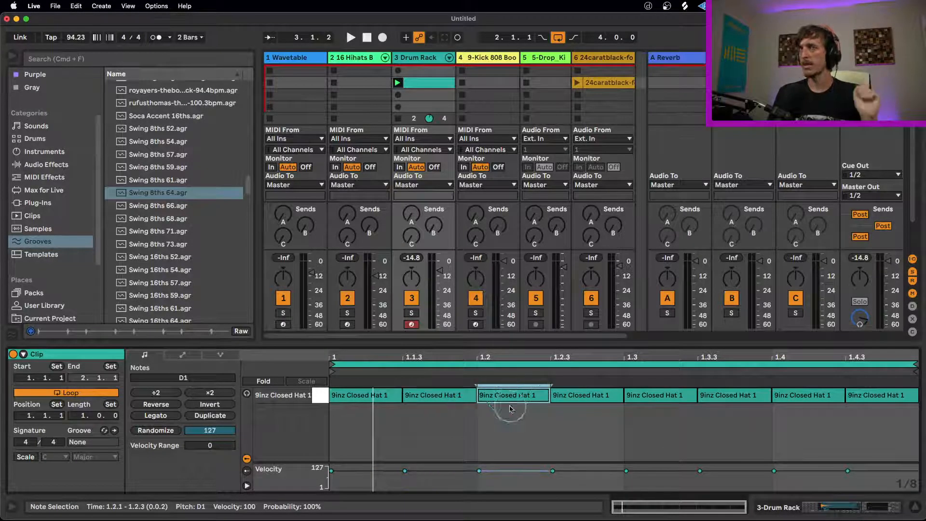
{"action": "left_click", "coordinate": [579, 404]}
{"action": "left_click", "coordinate": [645, 400]}
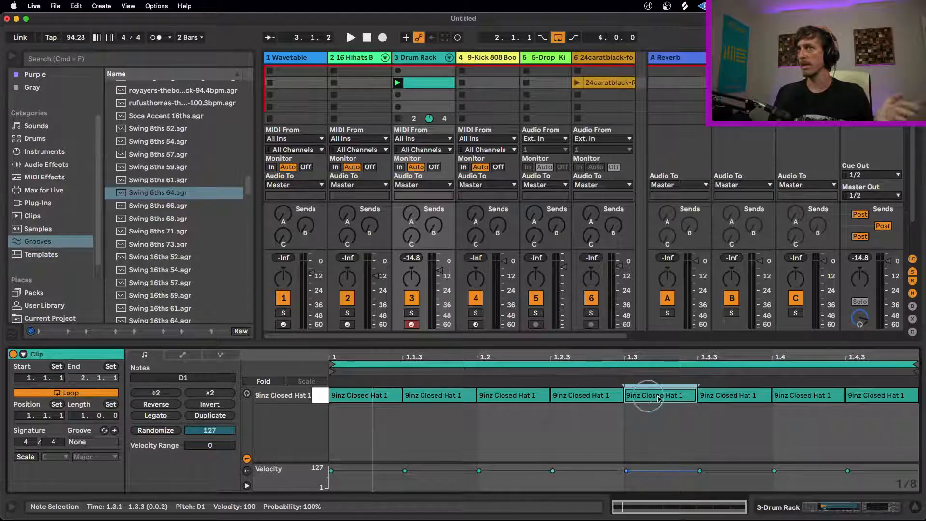
{"action": "left_click", "coordinate": [726, 401]}
{"action": "left_click", "coordinate": [798, 399]}
{"action": "left_click", "coordinate": [875, 401]}
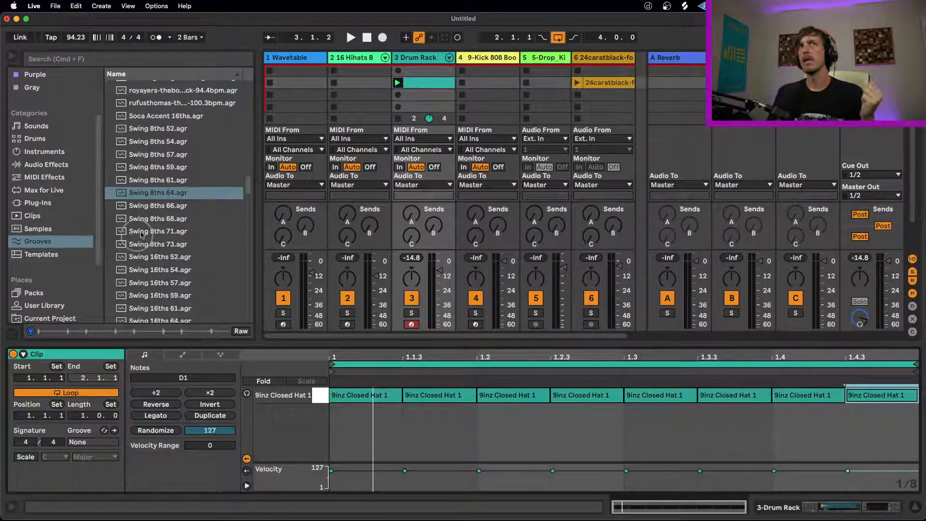
- Apply the Swing 8ths 64 groove to the hi-hat clip
{"action": "left_click", "coordinate": [136, 193]}
{"action": "left_click", "coordinate": [147, 197]}
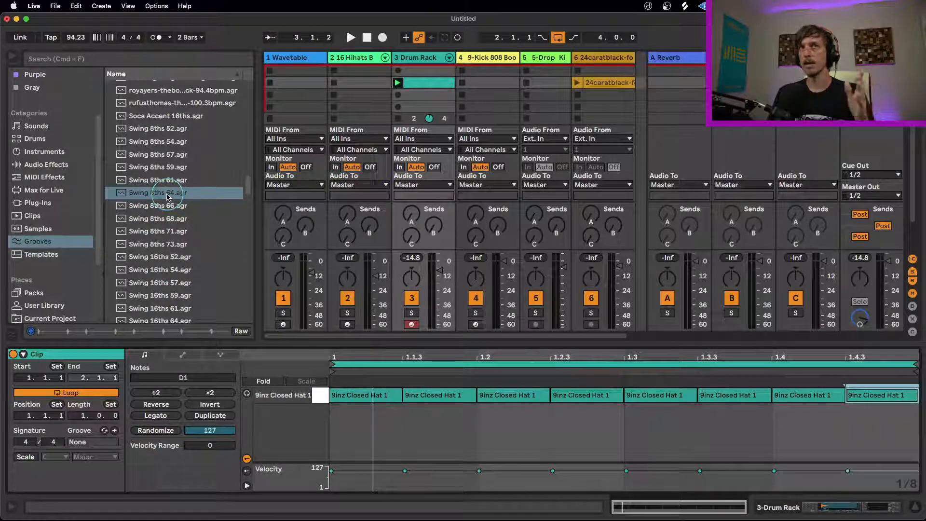
{"action": "left_click", "coordinate": [437, 82]}
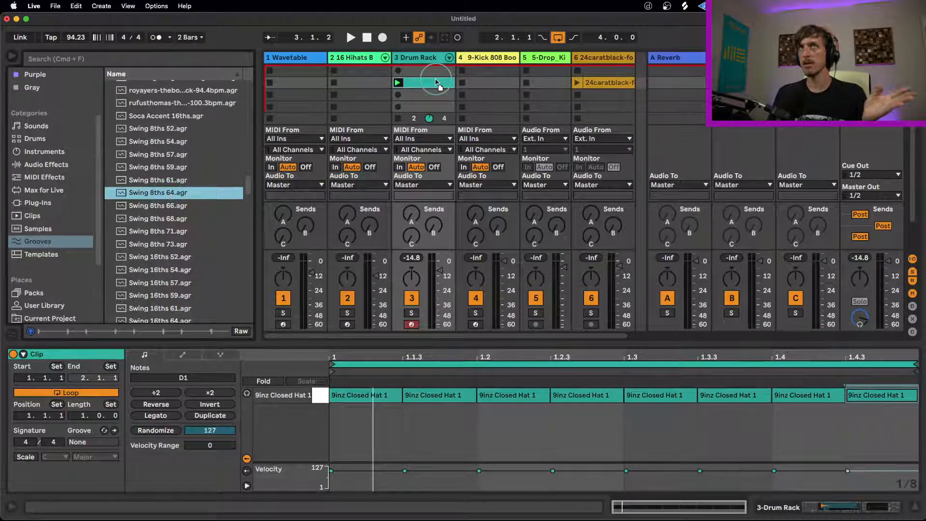
{"action": "left_click_drag", "start_coordinate": [159, 193], "coordinate": [93, 446]}
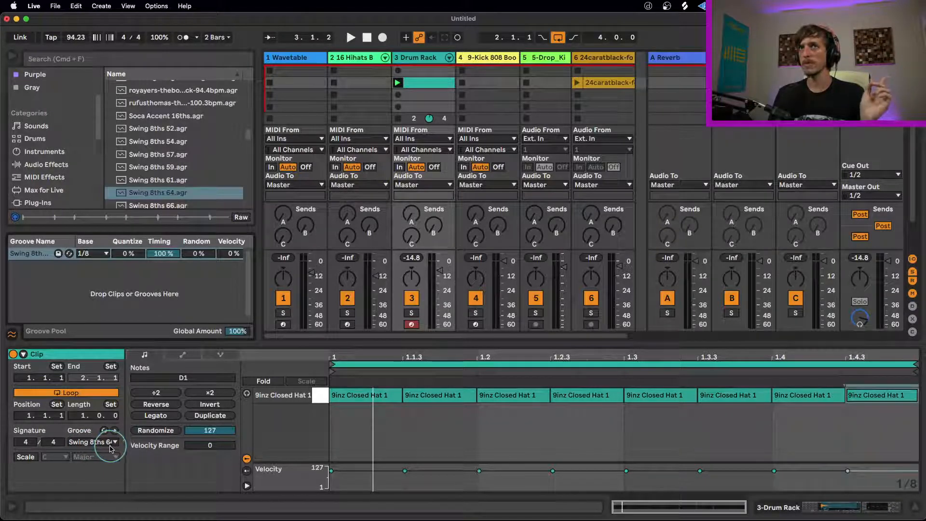
- Play the hi-hat clip and compare its groove set to None with Swing 8ths 64, ending on Swing 8ths 64
{"action": "key", "text": "space"}
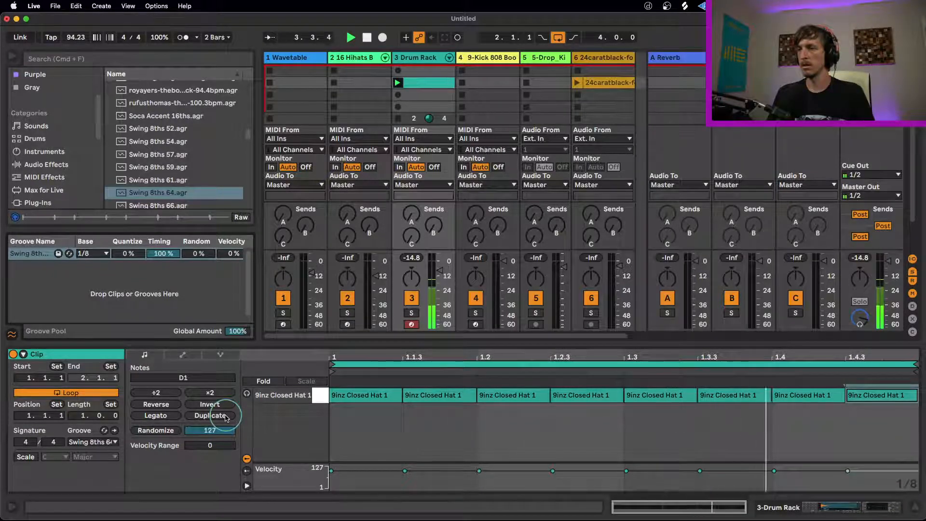
{"action": "left_click", "coordinate": [107, 442]}
{"action": "left_click", "coordinate": [107, 452]}
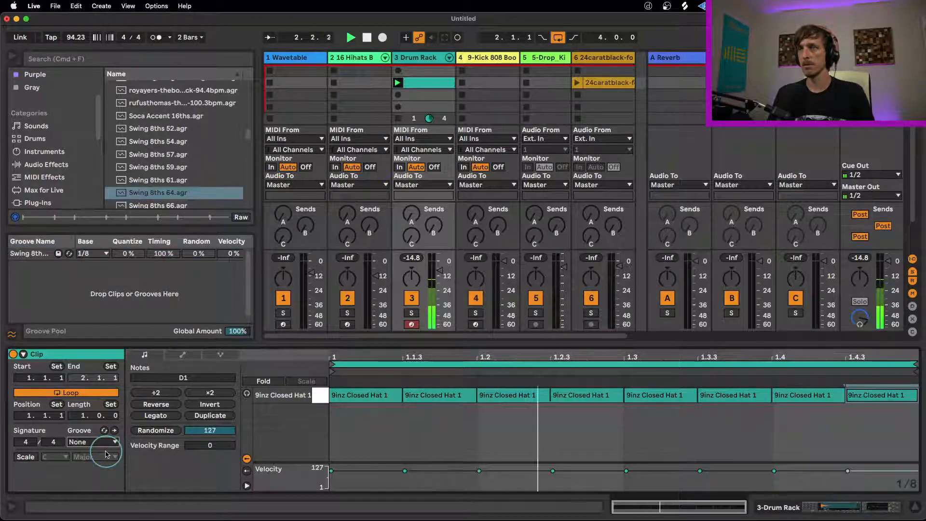
{"action": "left_click", "coordinate": [96, 442]}
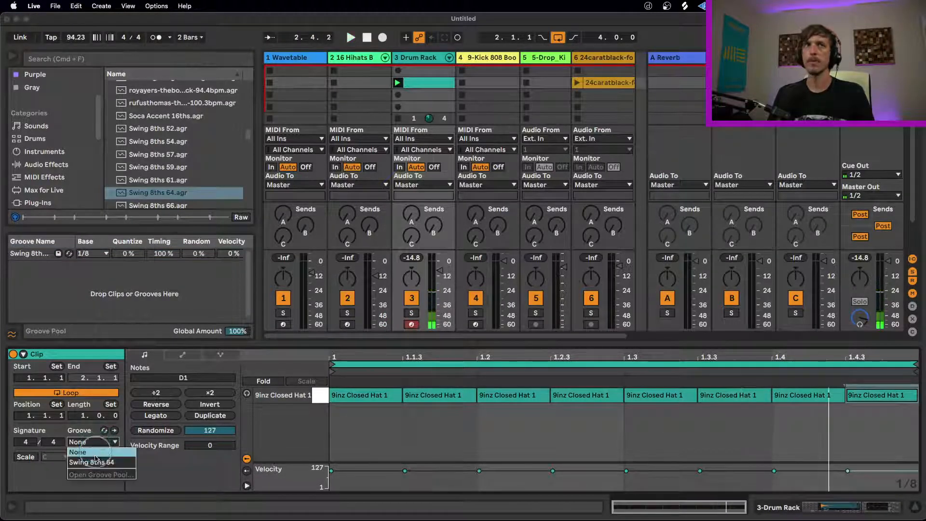
{"action": "left_click", "coordinate": [97, 463]}
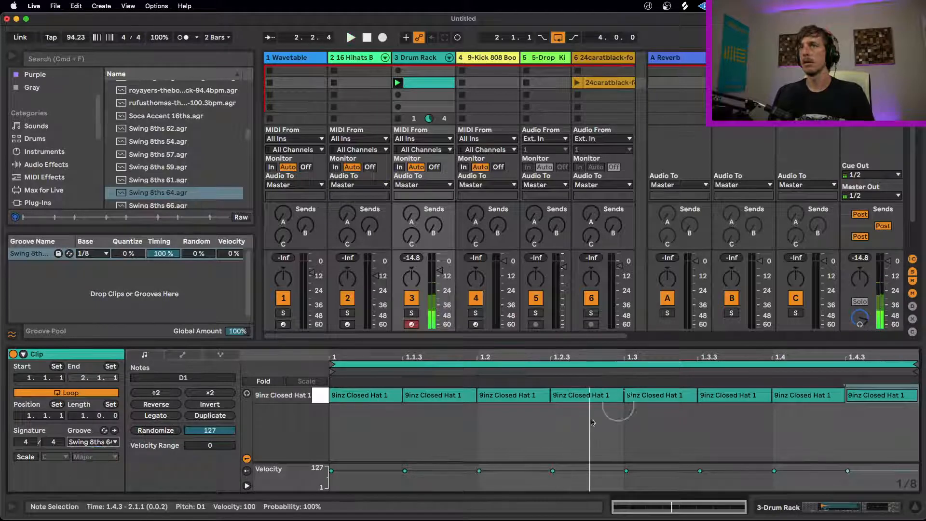
- Commit the Swing 8ths 64 groove to the hi-hat clip, check the first four hat notes' positions, and undo the commit
{"action": "left_click", "coordinate": [720, 421]}
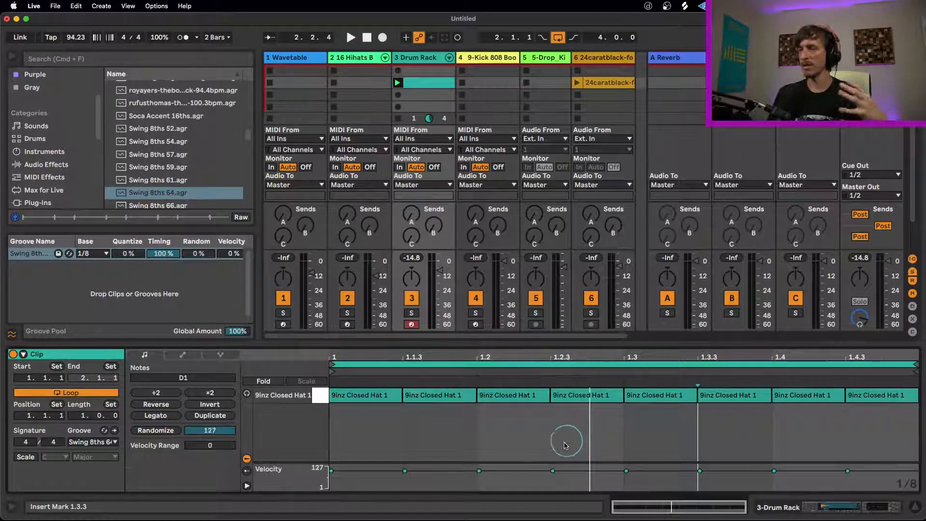
{"action": "left_click", "coordinate": [114, 430]}
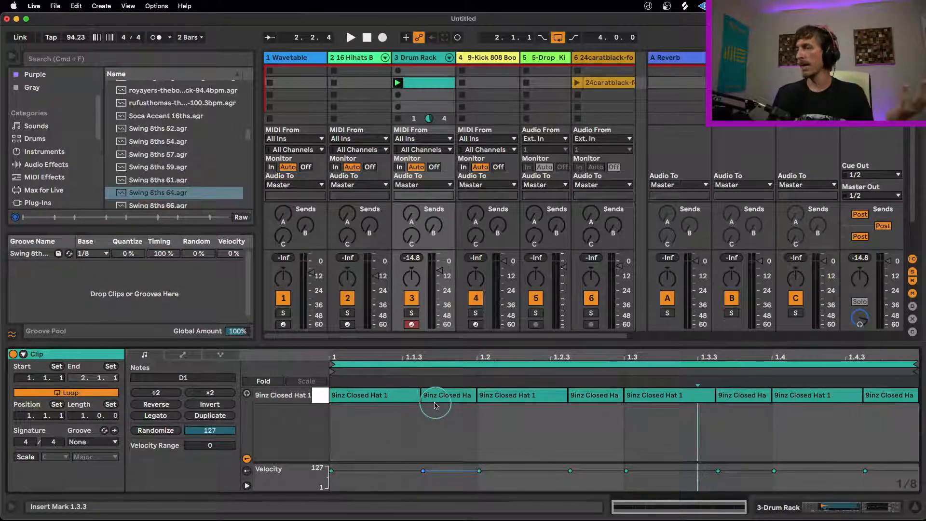
{"action": "left_click", "coordinate": [382, 399]}
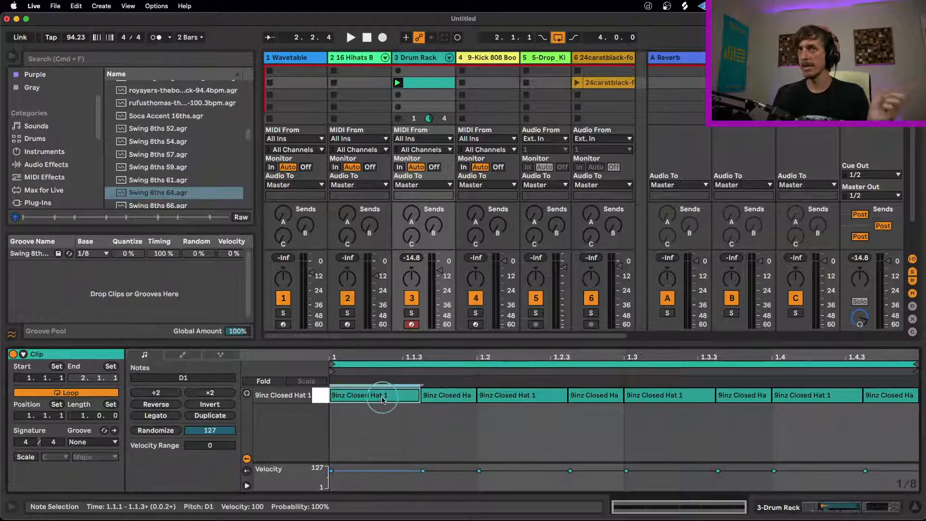
{"action": "left_click", "coordinate": [434, 395]}
{"action": "left_click", "coordinate": [496, 395]}
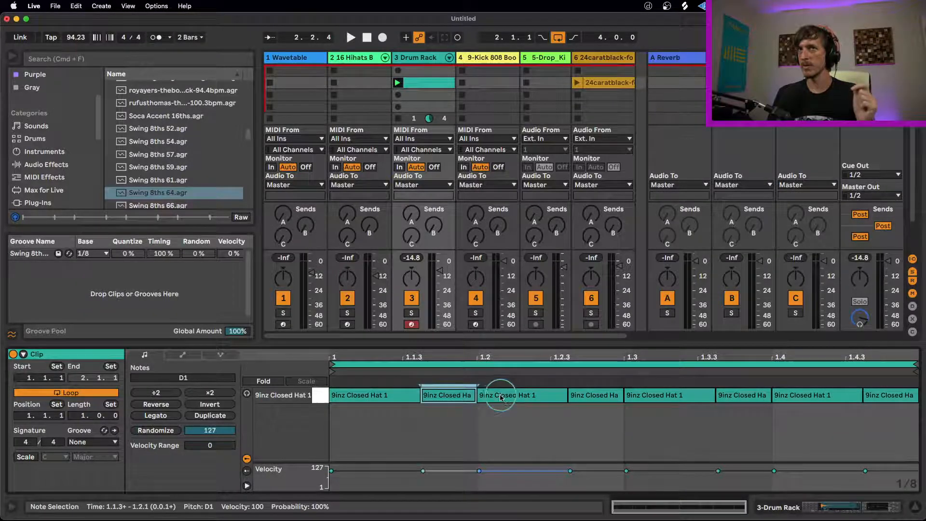
{"action": "left_click", "coordinate": [581, 398]}
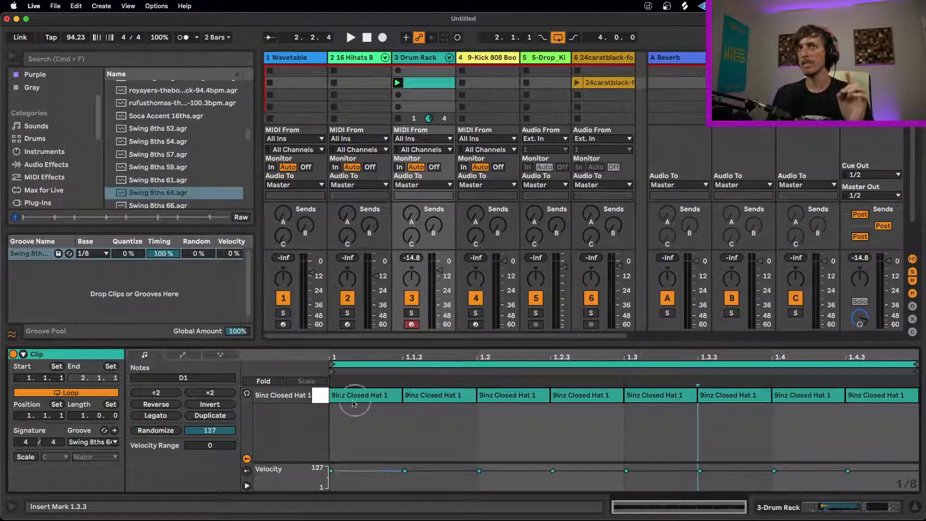
- Compare the on-beat hats at beats 1 and 1.2 with the off-beat hat between them
{"action": "left_click", "coordinate": [330, 416]}
{"action": "left_click", "coordinate": [479, 416]}
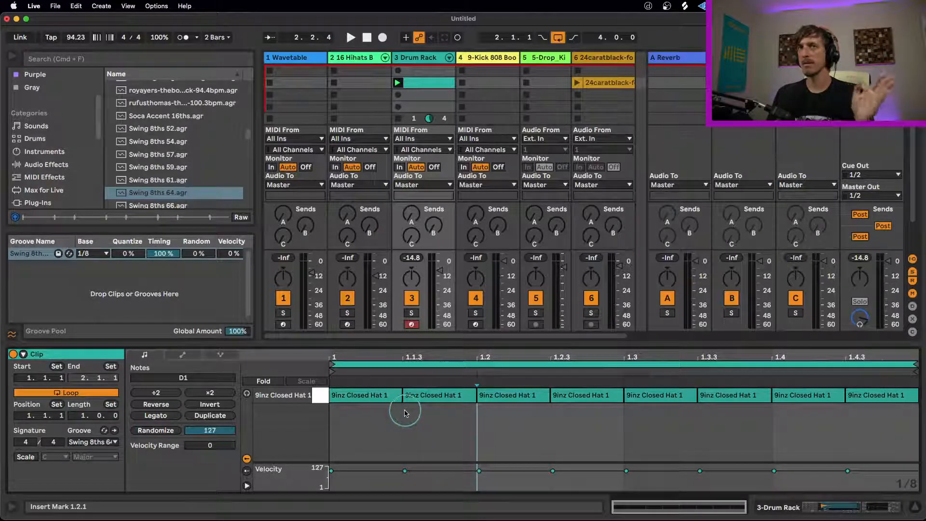
{"action": "left_click", "coordinate": [408, 394]}
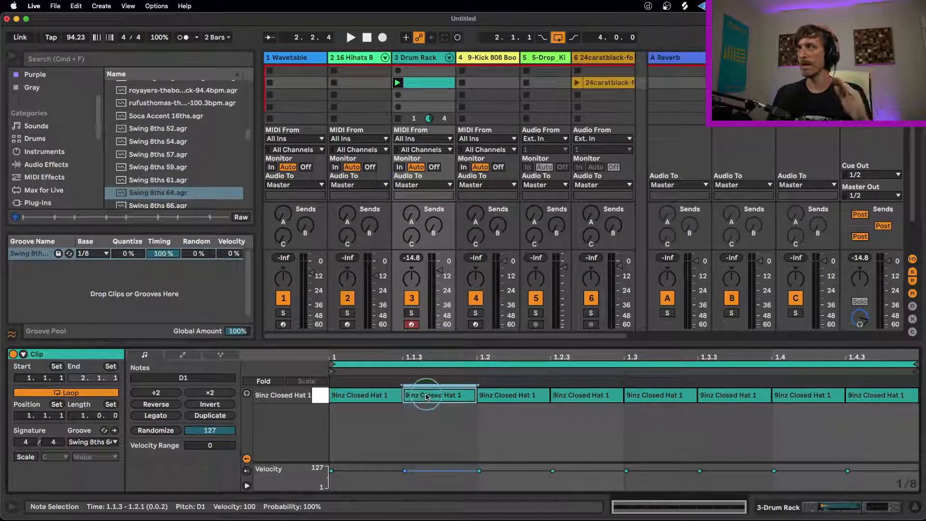
{"action": "left_click", "coordinate": [342, 395]}
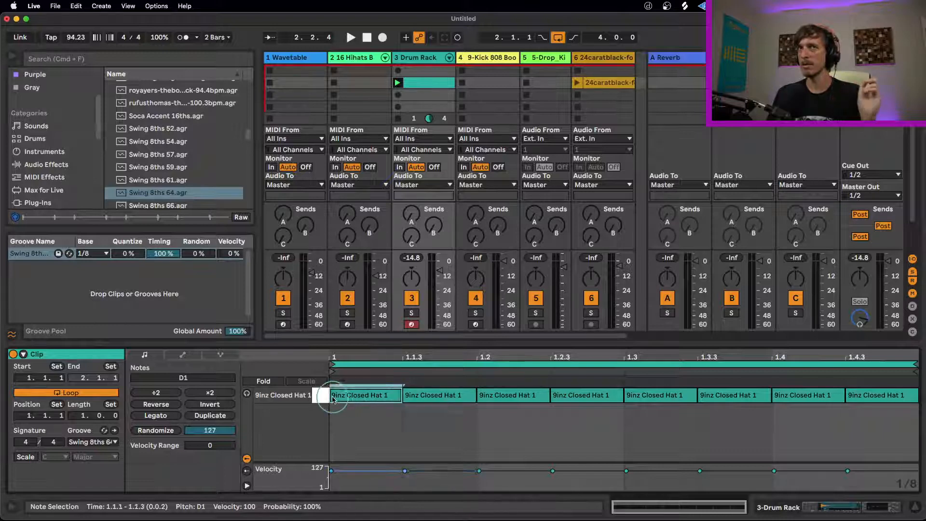
{"action": "left_click", "coordinate": [482, 396]}
{"action": "left_click", "coordinate": [405, 397]}
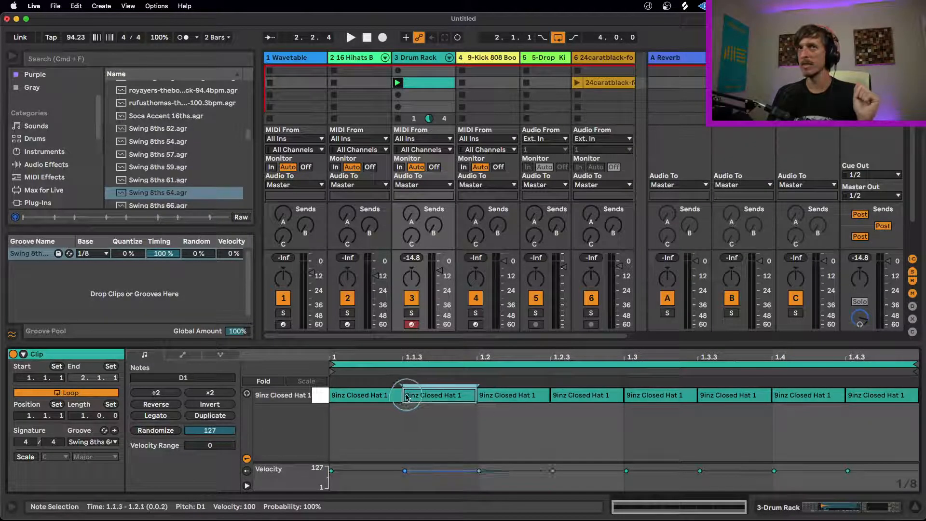
- Try delaying the start of the off-beat hat at 1.1.3 by hand, and return it to its grid position
{"action": "left_click_drag", "start_coordinate": [405, 396], "coordinate": [439, 393]}
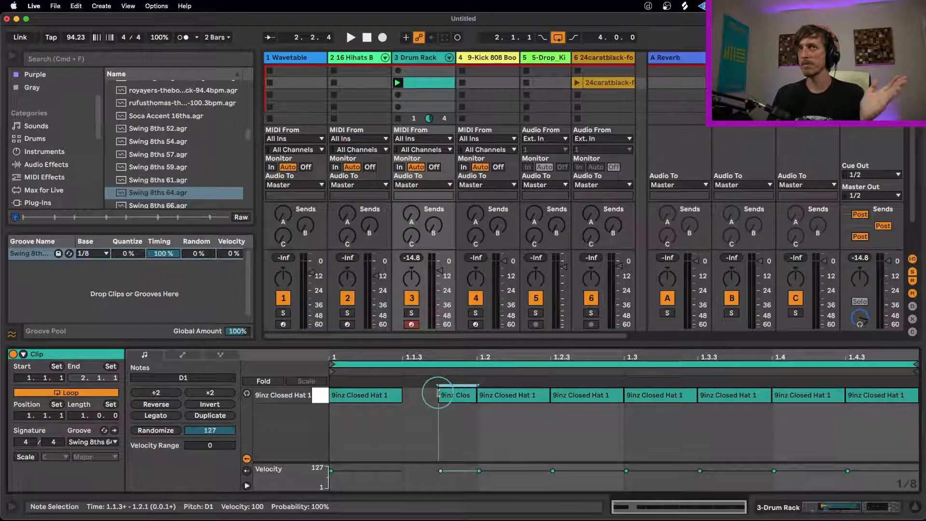
{"action": "left_click", "coordinate": [552, 395]}
{"action": "mouse_move", "coordinate": [550, 394]}
{"action": "left_mouse_down"}
{"action": "mouse_move", "coordinate": [585, 395]}
{"action": "mouse_move", "coordinate": [551, 398]}
{"action": "left_mouse_up"}
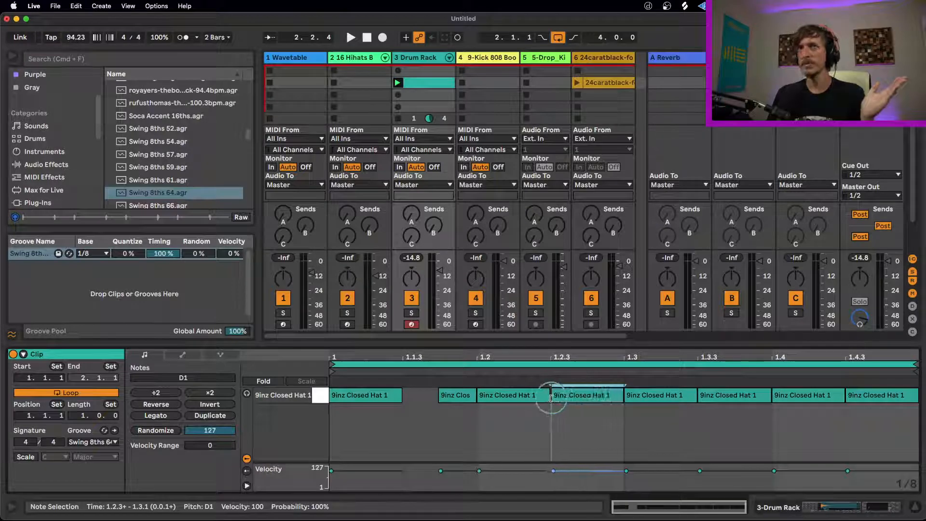
{"action": "left_click", "coordinate": [440, 394]}
{"action": "left_click_drag", "start_coordinate": [440, 395], "coordinate": [403, 395]}
{"action": "left_click", "coordinate": [420, 410]}
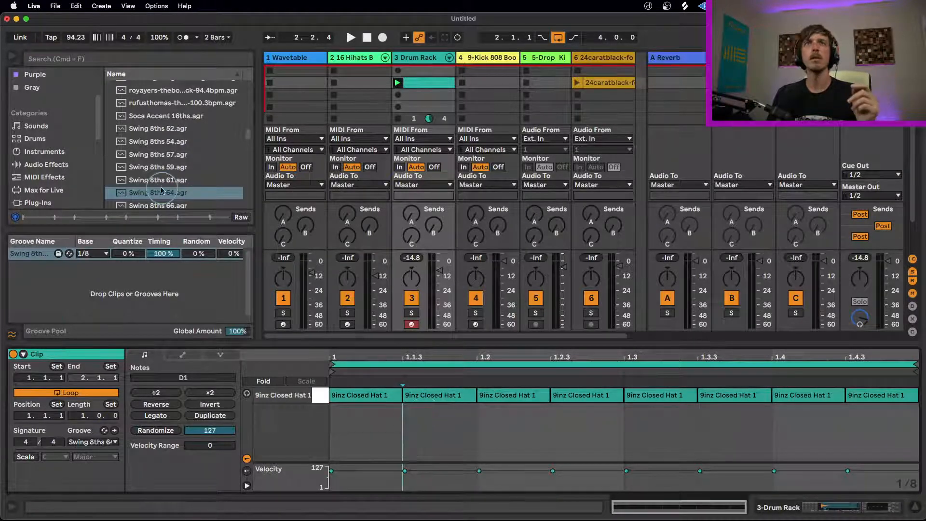
- Load Swing 8ths 57 from the browser, assign it as the hi-hat clip's groove, and play the clip
{"action": "left_click", "coordinate": [151, 155]}
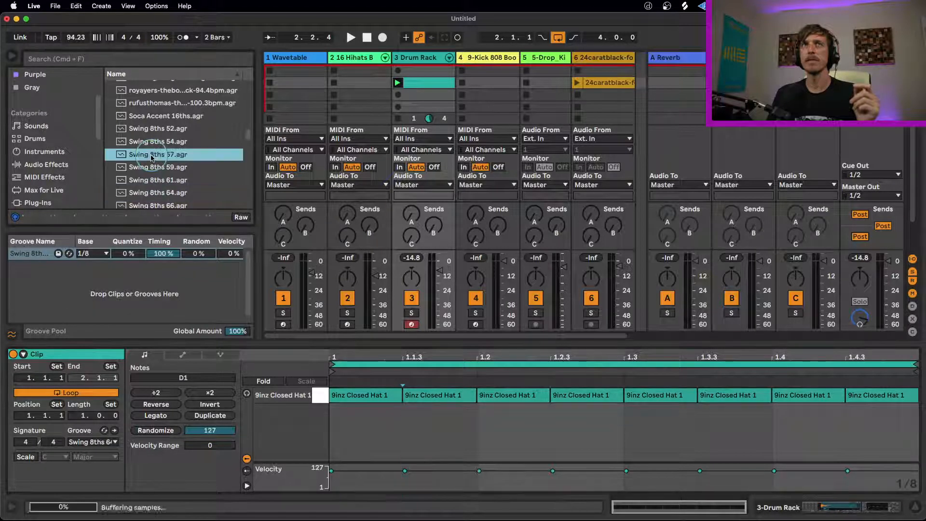
{"action": "left_click", "coordinate": [95, 442]}
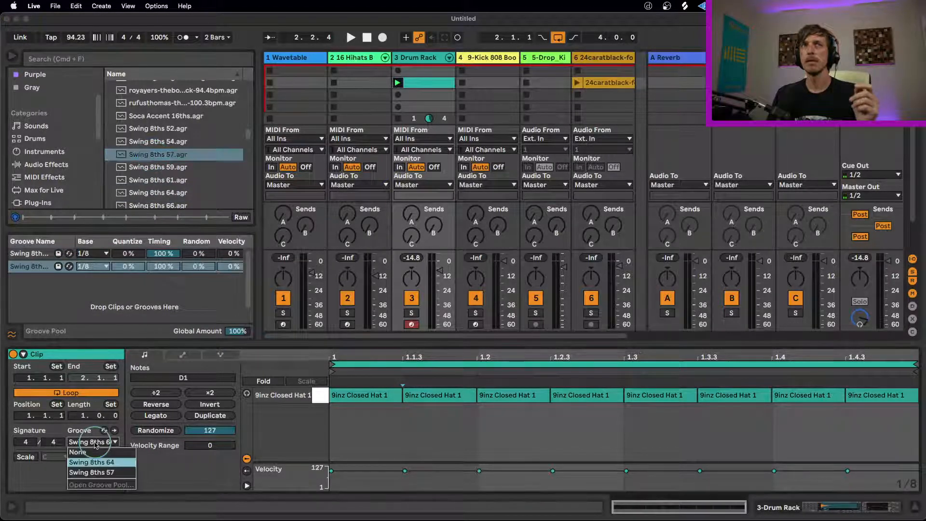
{"action": "left_click", "coordinate": [92, 472]}
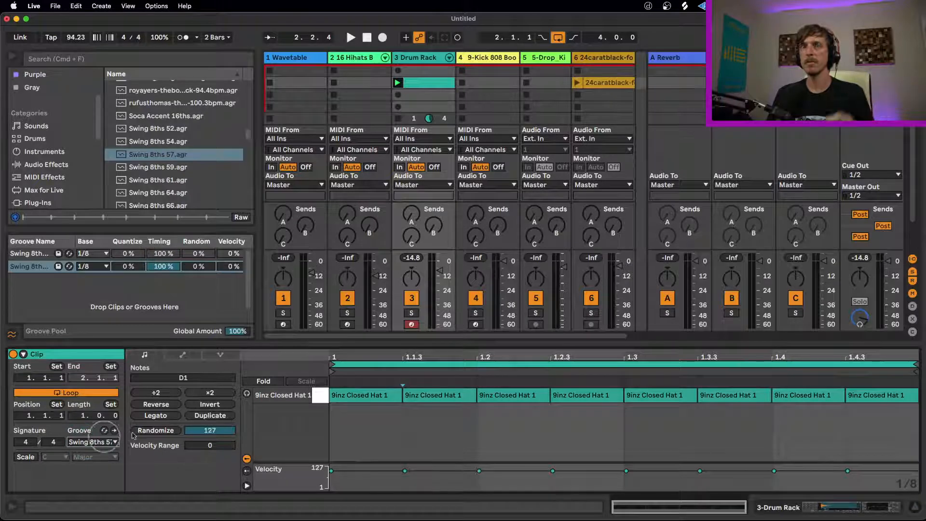
{"action": "key", "text": "space"}
{"action": "left_click", "coordinate": [340, 427]}
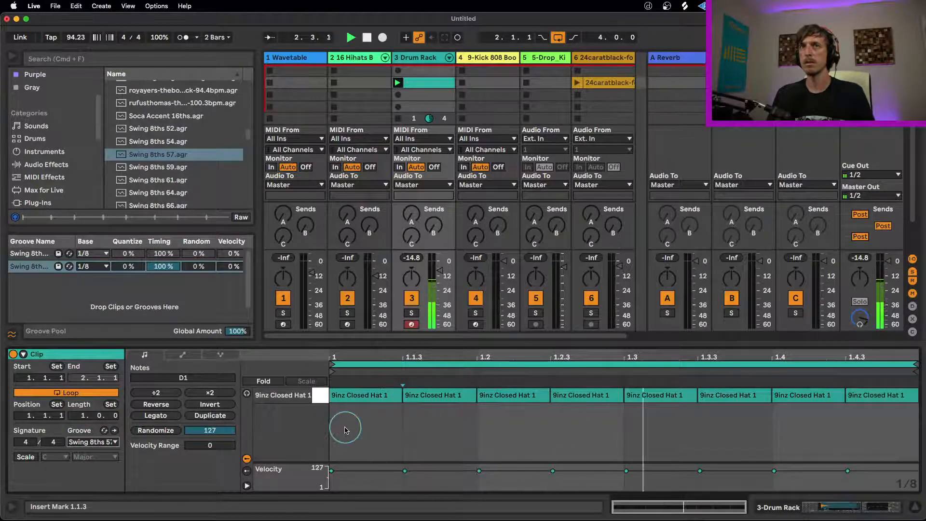
{"action": "key", "text": "space"}
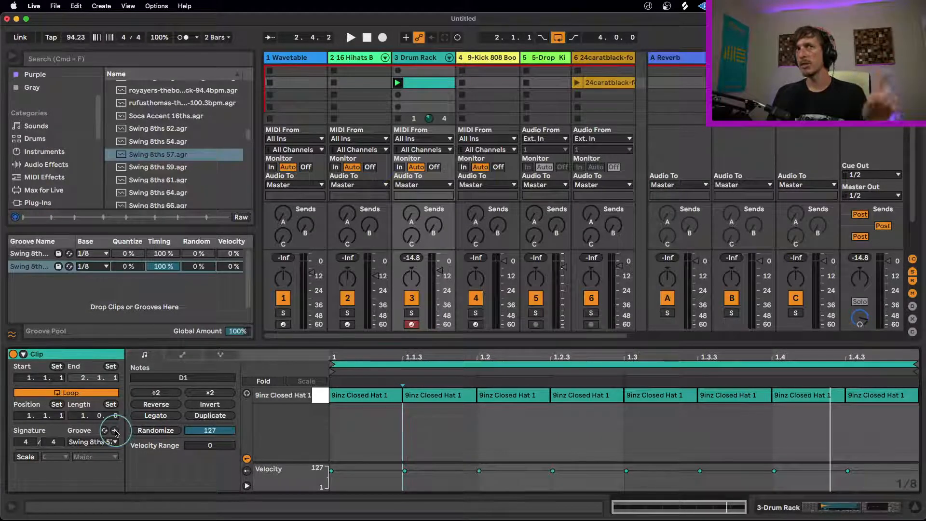
{"action": "left_click", "coordinate": [99, 442]}
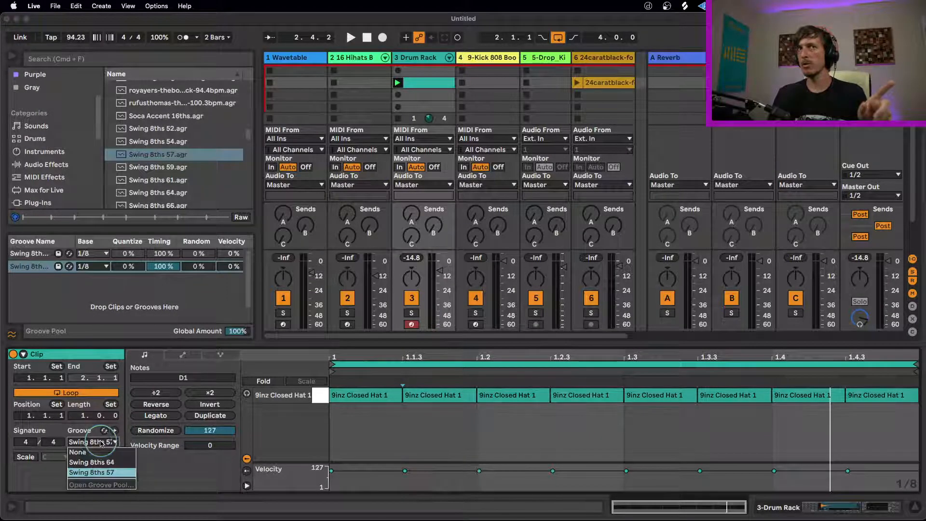
{"action": "left_click", "coordinate": [114, 473]}
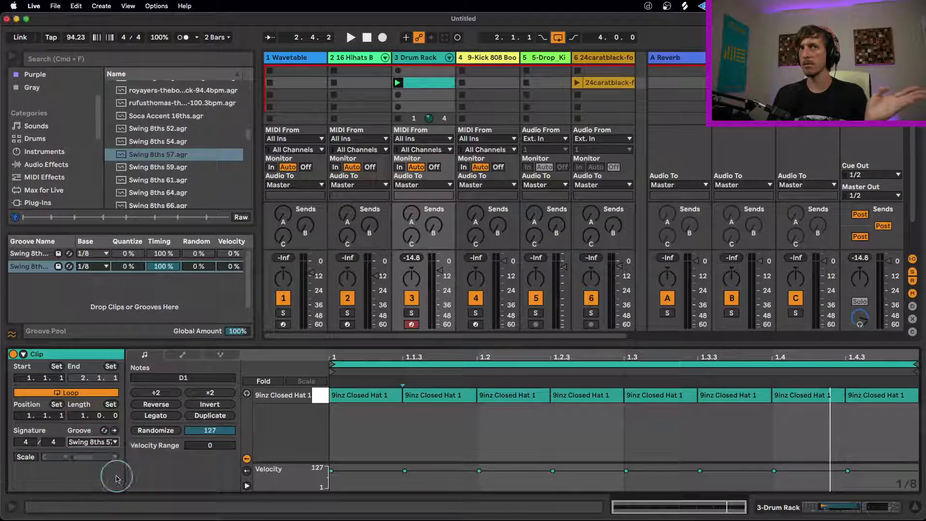
- Commit the Swing 8ths 57 groove to the clip, check the first four hat notes' positions, and undo the commit
{"action": "left_click", "coordinate": [115, 430]}
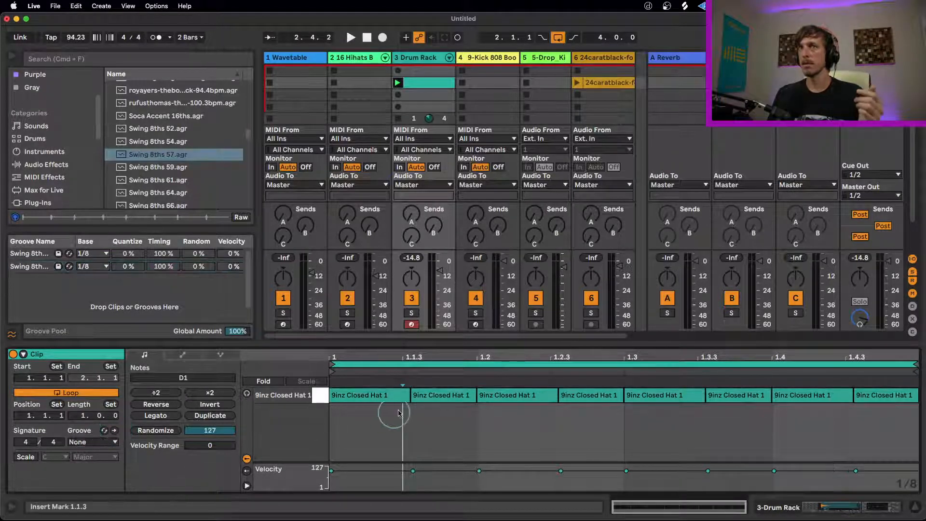
{"action": "left_click", "coordinate": [431, 399]}
{"action": "left_click", "coordinate": [583, 397]}
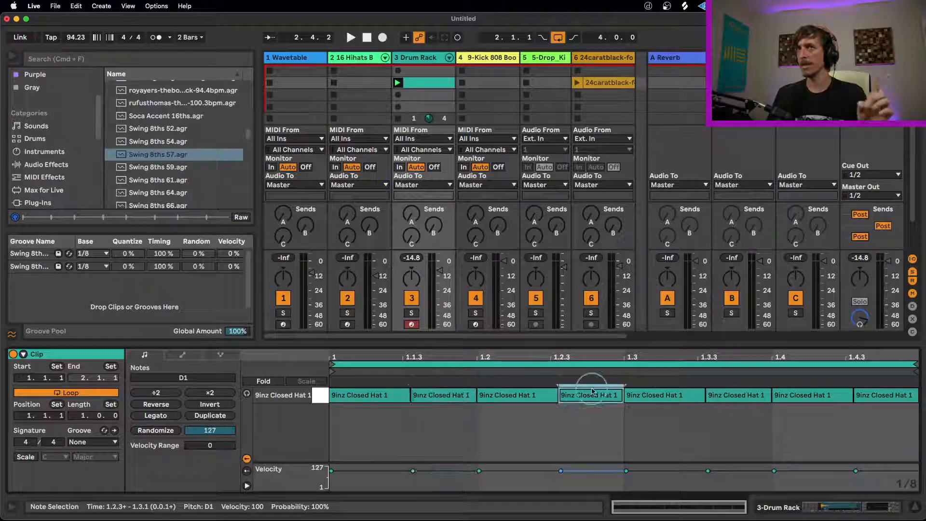
{"action": "left_click", "coordinate": [339, 398]}
{"action": "left_click", "coordinate": [499, 398]}
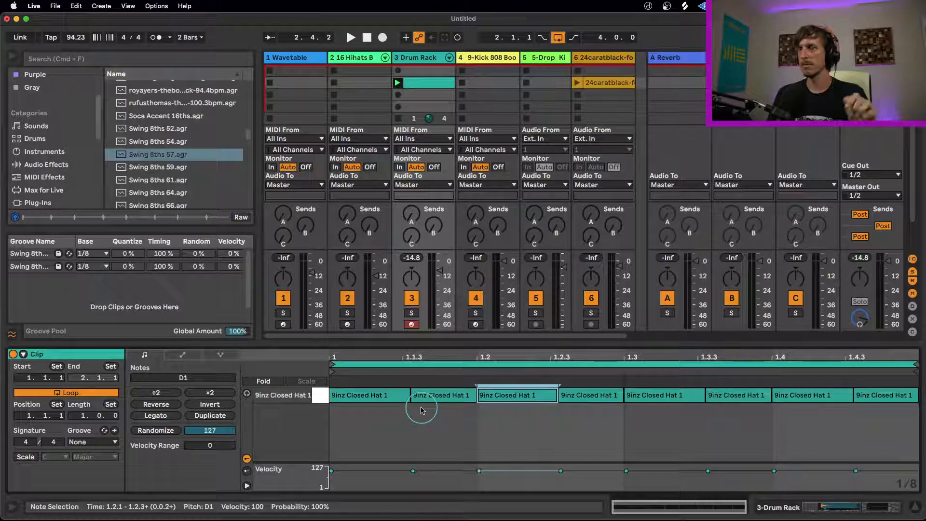
{"action": "key", "text": "super+z"}
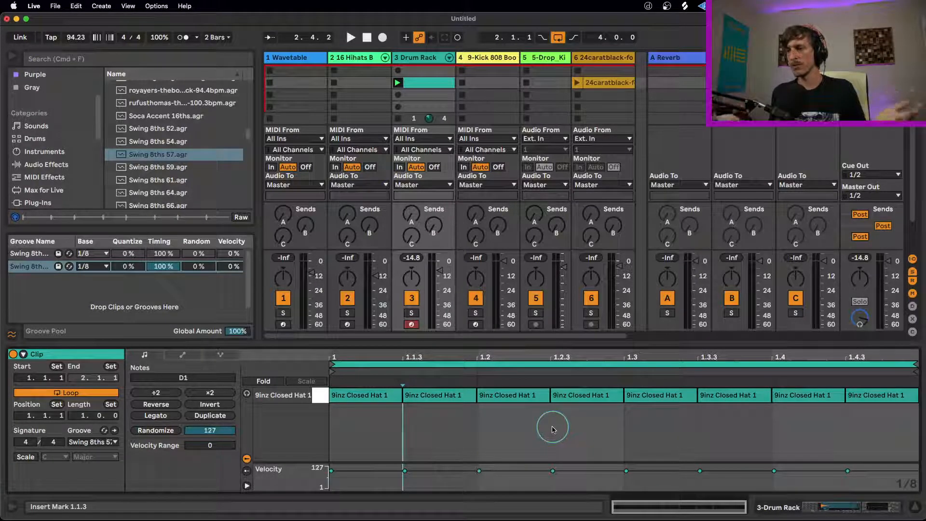
- Try out the Swing 8ths 57 groove's Timing and Velocity amounts in the groove pool, returning them to 100% and 0%
{"action": "left_click", "coordinate": [40, 254]}
{"action": "left_click", "coordinate": [94, 257]}
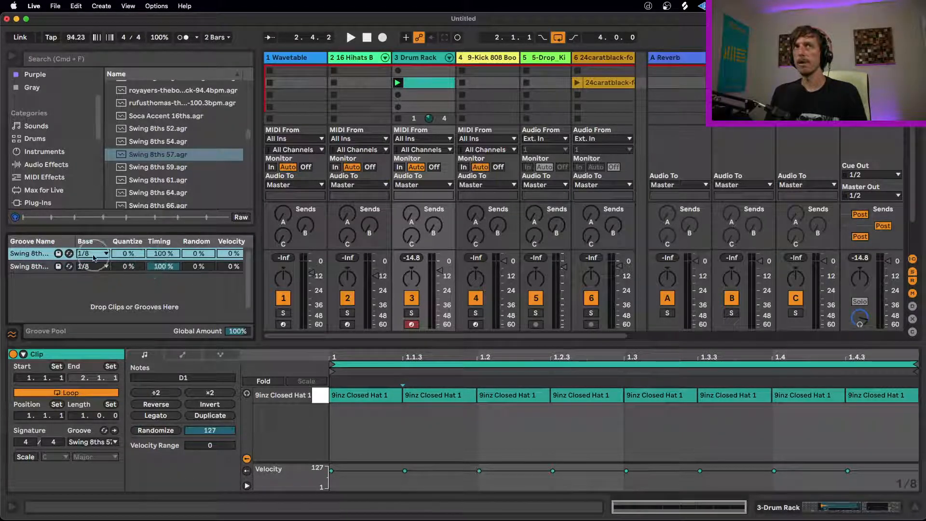
{"action": "left_click", "coordinate": [143, 258]}
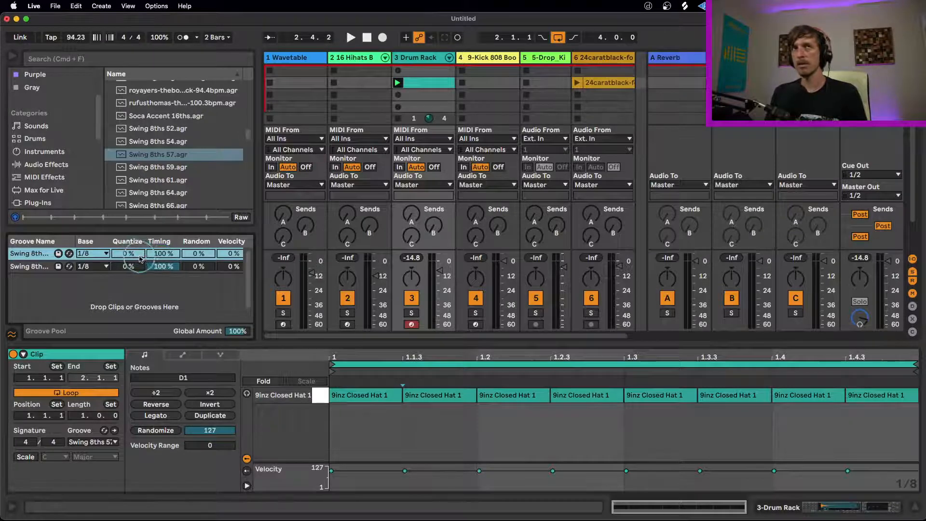
{"action": "mouse_move", "coordinate": [165, 268]}
{"action": "left_mouse_down"}
{"action": "mouse_move", "coordinate": [177, 261]}
{"action": "mouse_move", "coordinate": [169, 265]}
{"action": "left_mouse_up"}
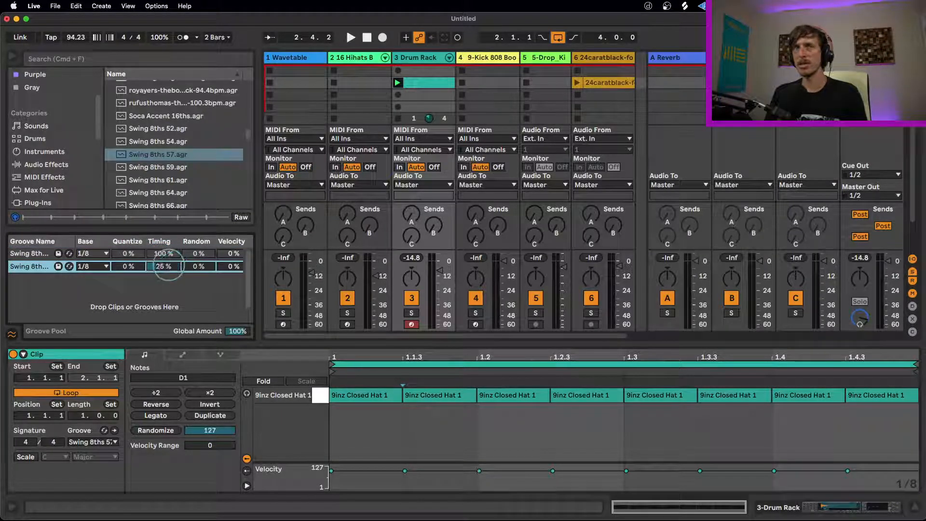
{"action": "left_click", "coordinate": [205, 255]}
{"action": "left_click", "coordinate": [203, 269]}
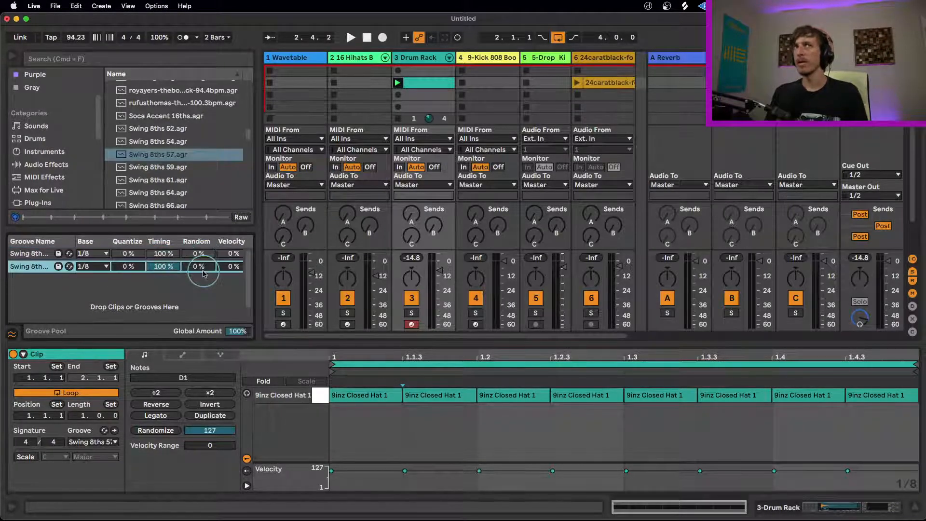
{"action": "left_click", "coordinate": [228, 271]}
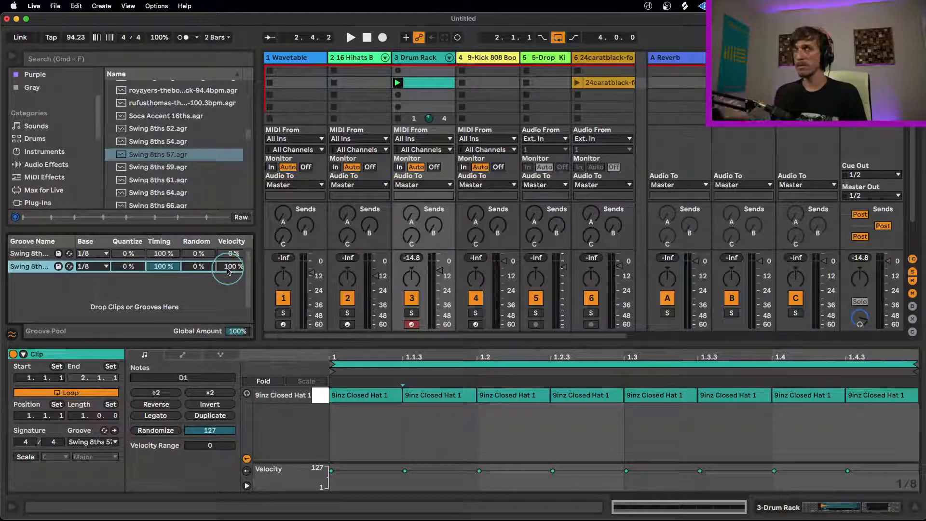
{"action": "left_click_drag", "start_coordinate": [228, 271], "coordinate": [232, 269]}
{"action": "double_click", "coordinate": [232, 269]}
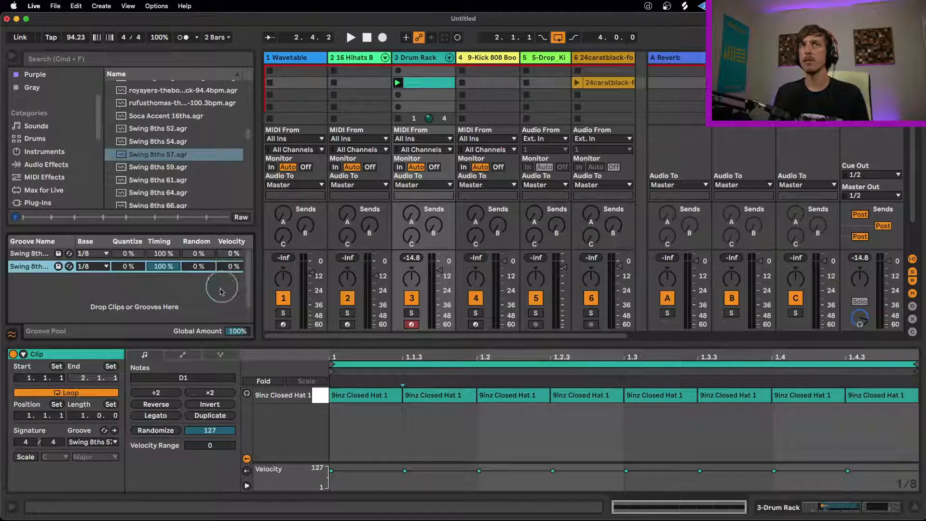
- Set the clip's groove to Swing 8ths 64 and raise that groove's Velocity amount to 100%
{"action": "left_click", "coordinate": [92, 449]}
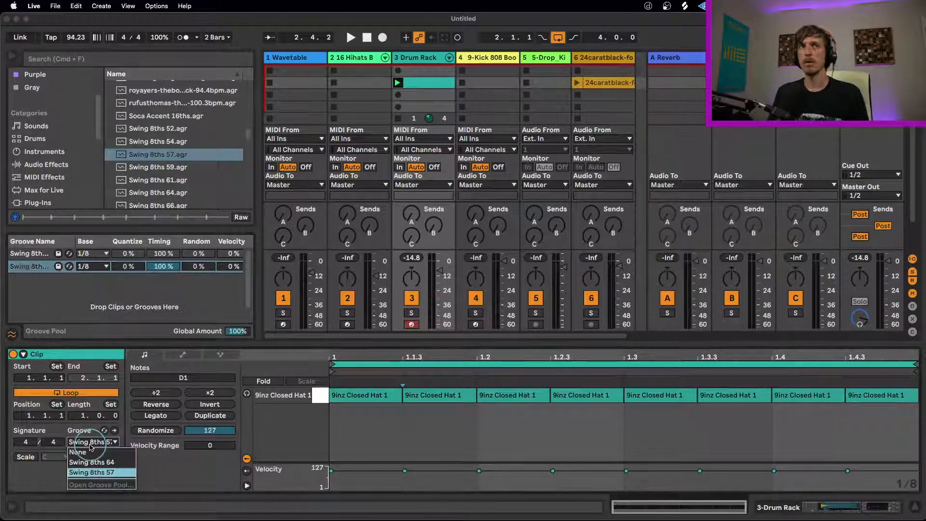
{"action": "left_click", "coordinate": [97, 466]}
{"action": "left_click_drag", "start_coordinate": [231, 254], "coordinate": [231, 227]}
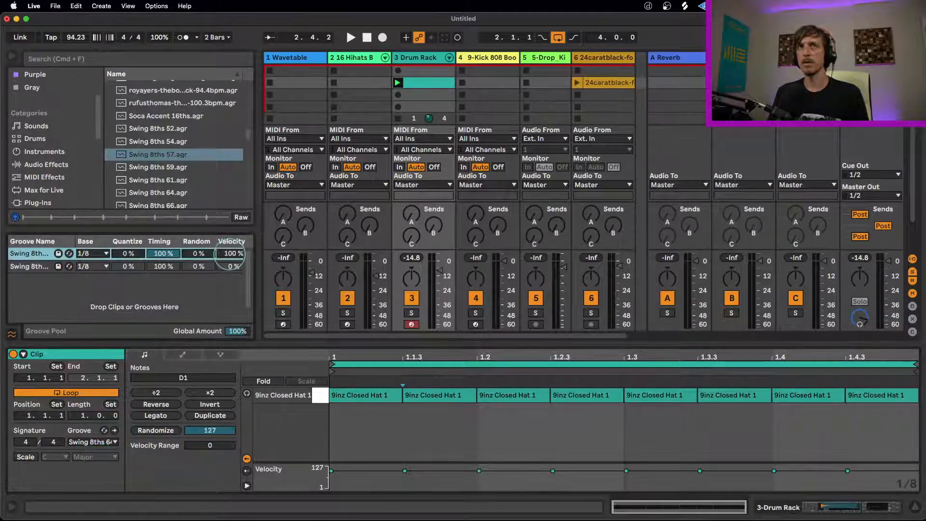
- Commit the Swing 8ths 64 groove to the clip, check the note velocities, and undo the commit
{"action": "left_click", "coordinate": [114, 431]}
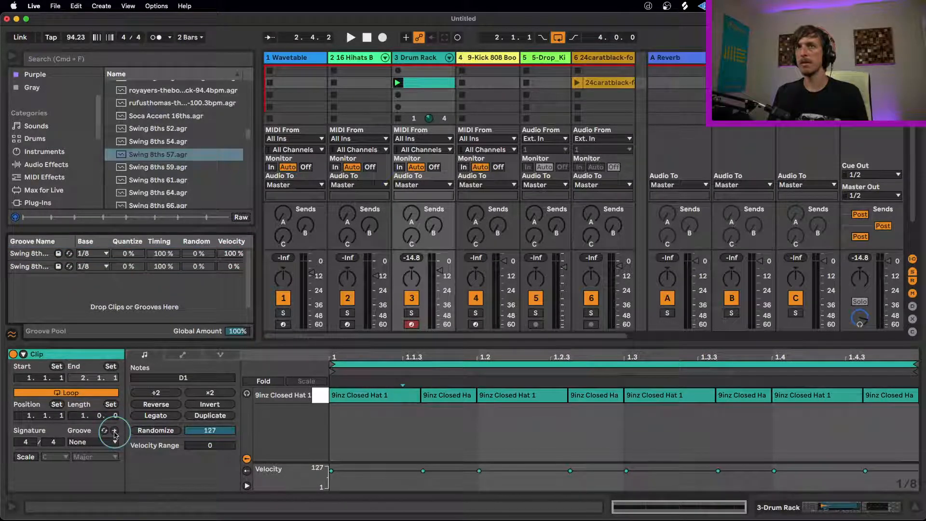
{"action": "left_click", "coordinate": [423, 471]}
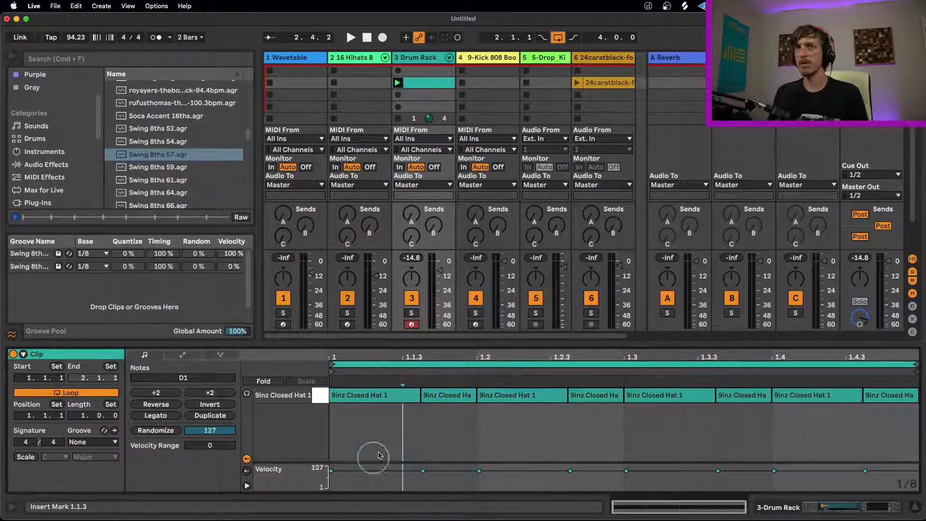
{"action": "key", "text": "super+z"}
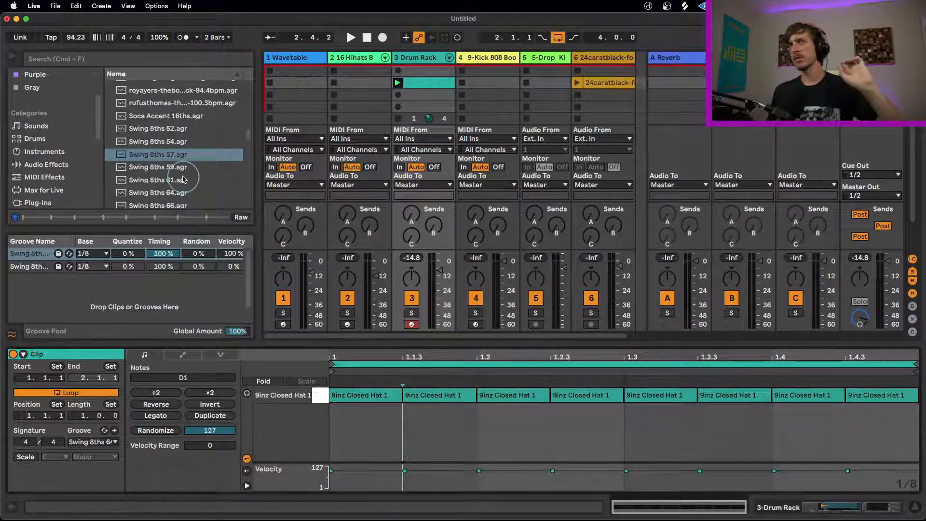
- Set the clip's groove to Swing 8ths 73 and play the clip to hear it
{"action": "scroll", "coordinate": [189, 176], "scroll_direction": "down", "scroll_amount": 3}
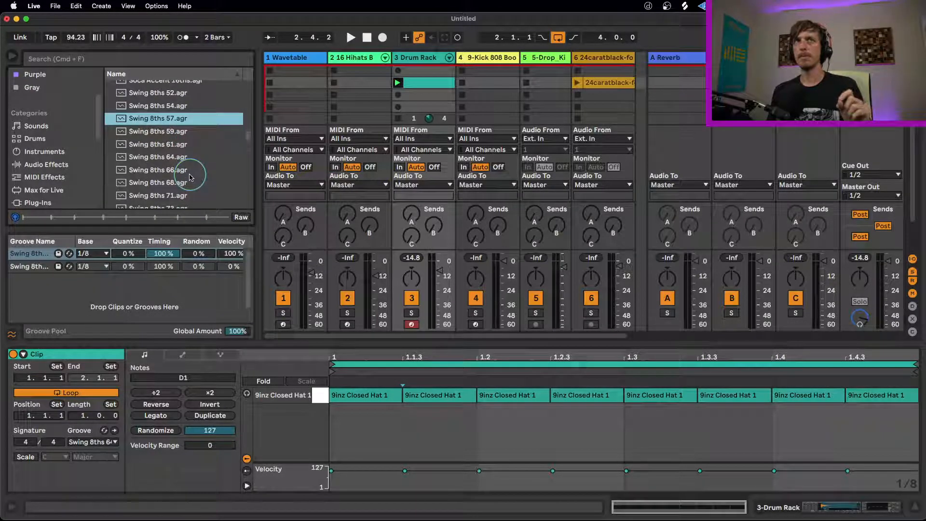
{"action": "scroll", "coordinate": [183, 177], "scroll_direction": "down", "scroll_amount": 2}
{"action": "left_click", "coordinate": [169, 177]}
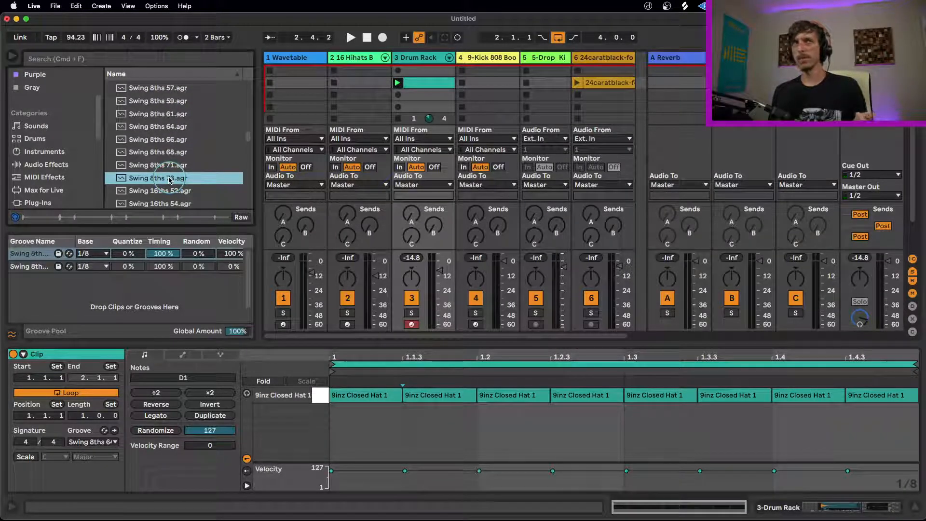
{"action": "left_click_drag", "start_coordinate": [169, 179], "coordinate": [102, 445]}
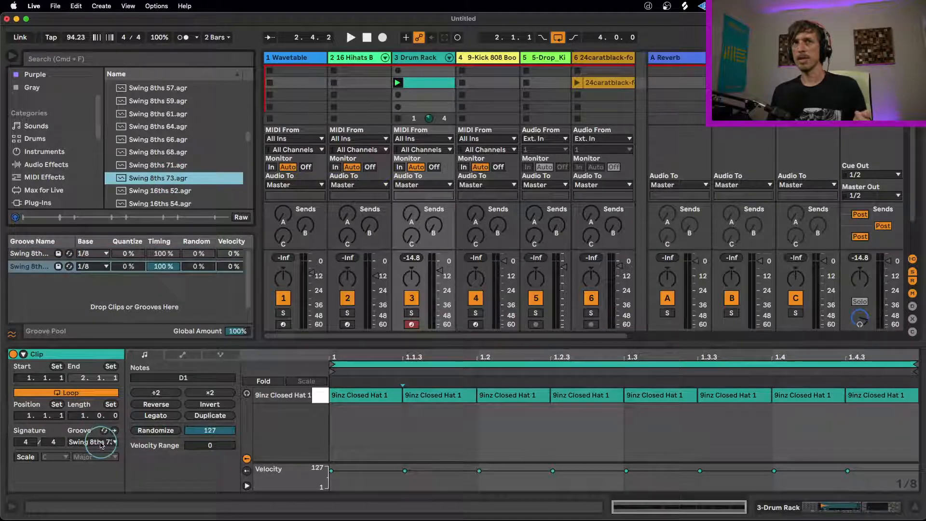
{"action": "left_click", "coordinate": [102, 444]}
{"action": "left_click", "coordinate": [110, 476]}
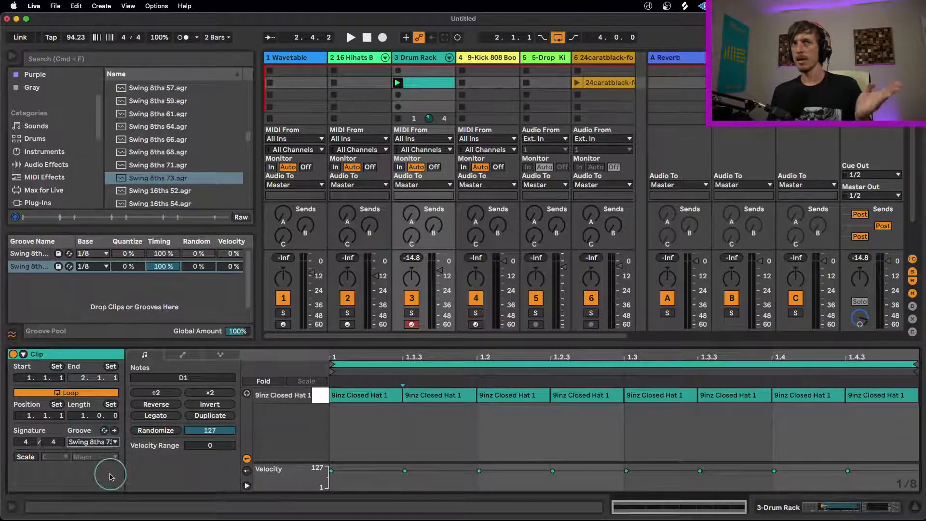
{"action": "key", "text": "space"}
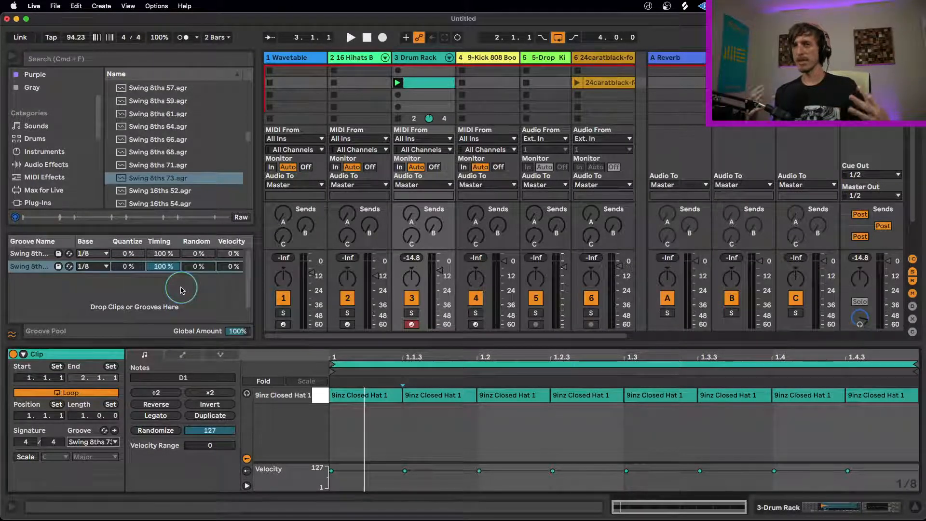
- Add the Swing 16ths 61 groove to the groove pool and check the clip's available groove choices
{"action": "left_click", "coordinate": [163, 267]}
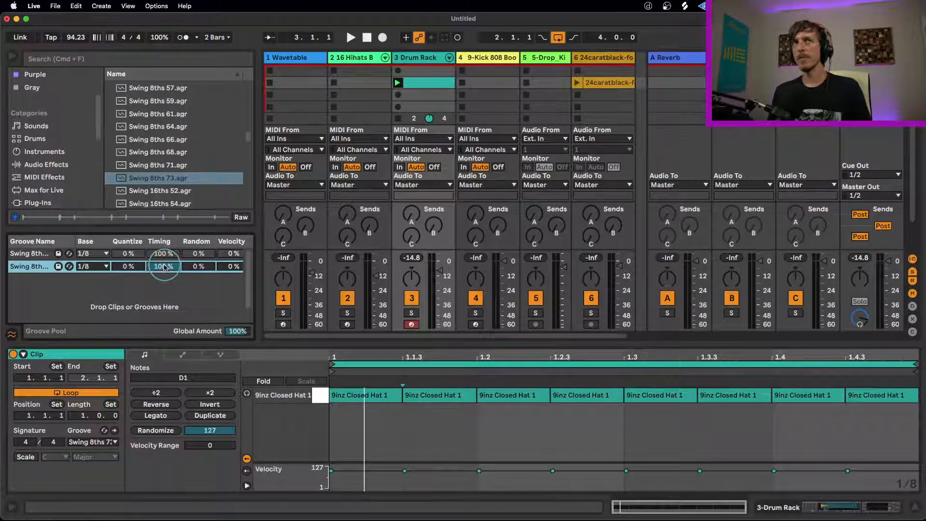
{"action": "left_click", "coordinate": [12, 335]}
{"action": "left_click", "coordinate": [12, 337]}
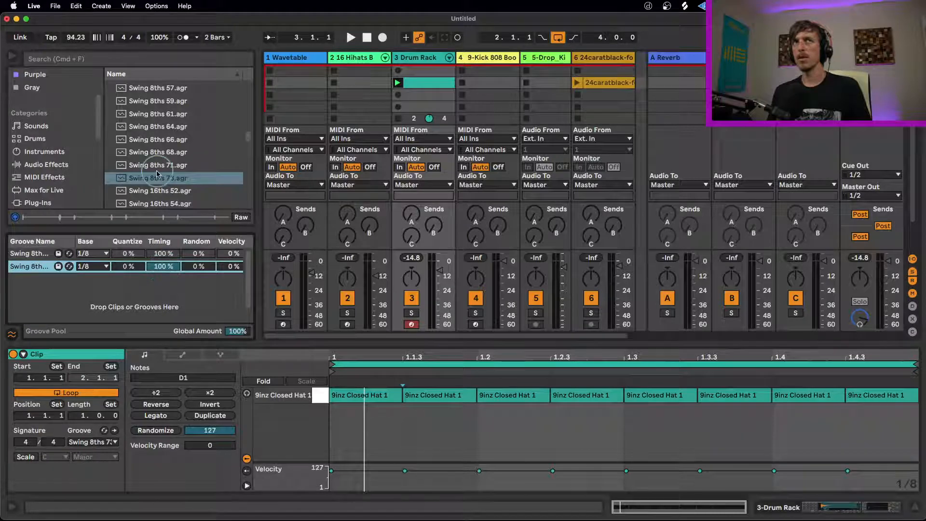
{"action": "scroll", "coordinate": [168, 181], "scroll_direction": "down", "scroll_amount": 3}
{"action": "left_click_drag", "start_coordinate": [172, 182], "coordinate": [116, 300]}
{"action": "left_click", "coordinate": [49, 269]}
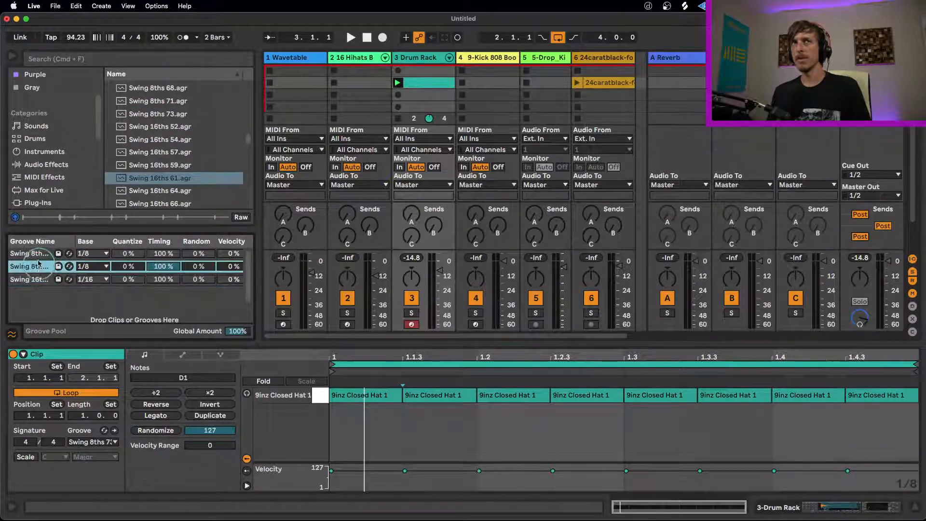
{"action": "left_click", "coordinate": [91, 441]}
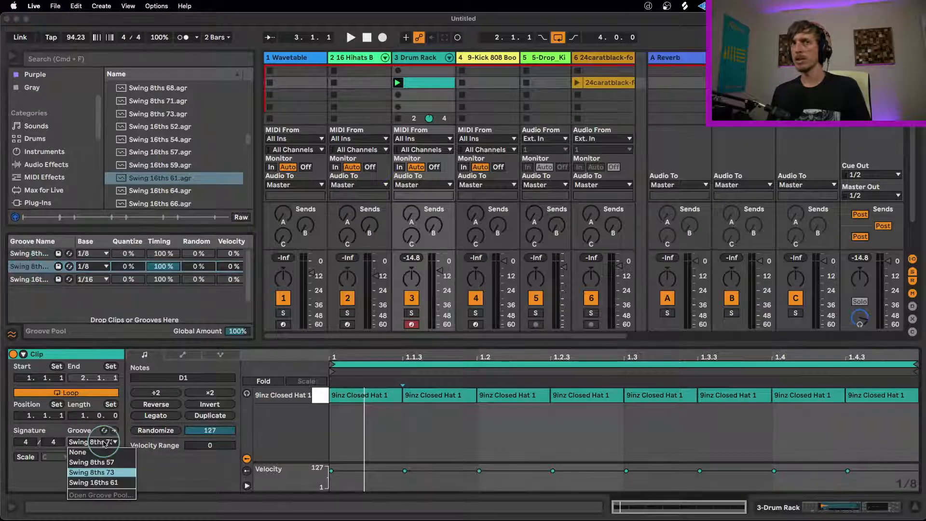
{"action": "left_click", "coordinate": [104, 443]}
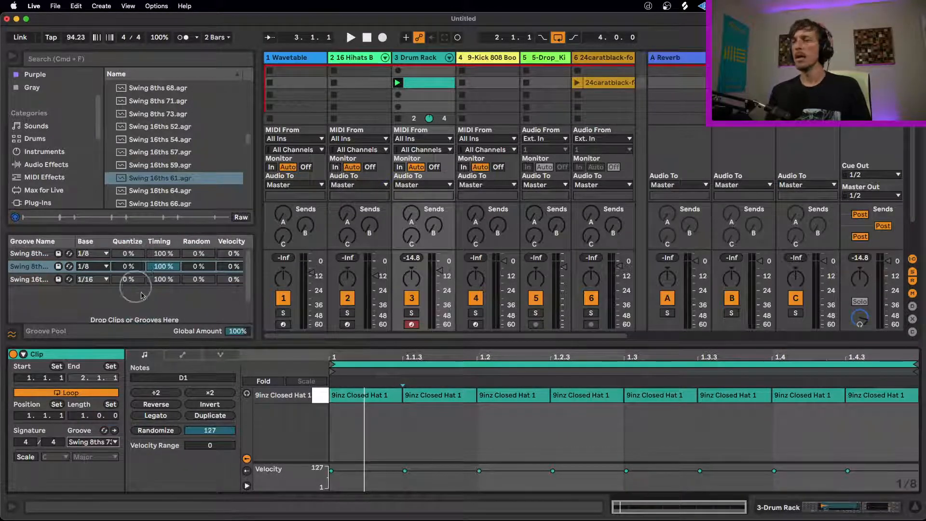
- Try the Swing 8ths 73 groove with its Timing amount at 0%, then return it to 100%
{"action": "left_click", "coordinate": [163, 268]}
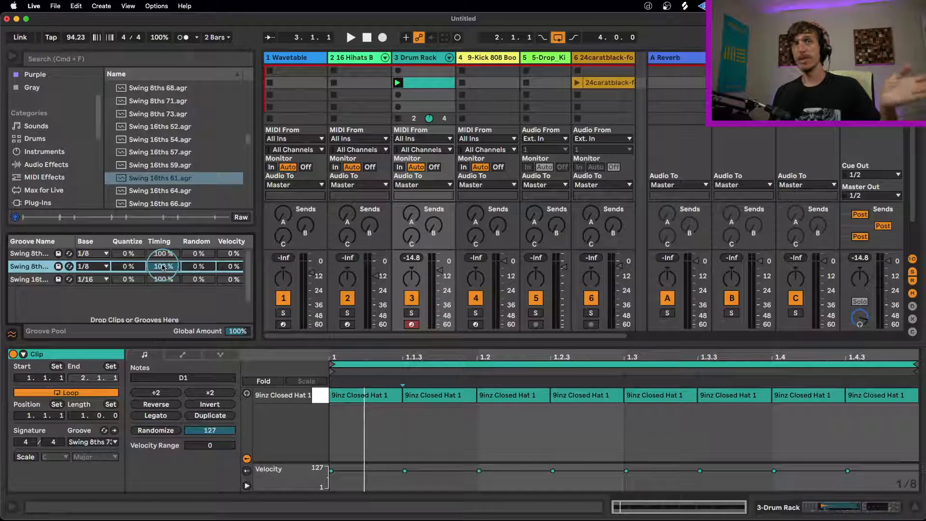
{"action": "left_click", "coordinate": [114, 441]}
{"action": "left_click", "coordinate": [114, 441]}
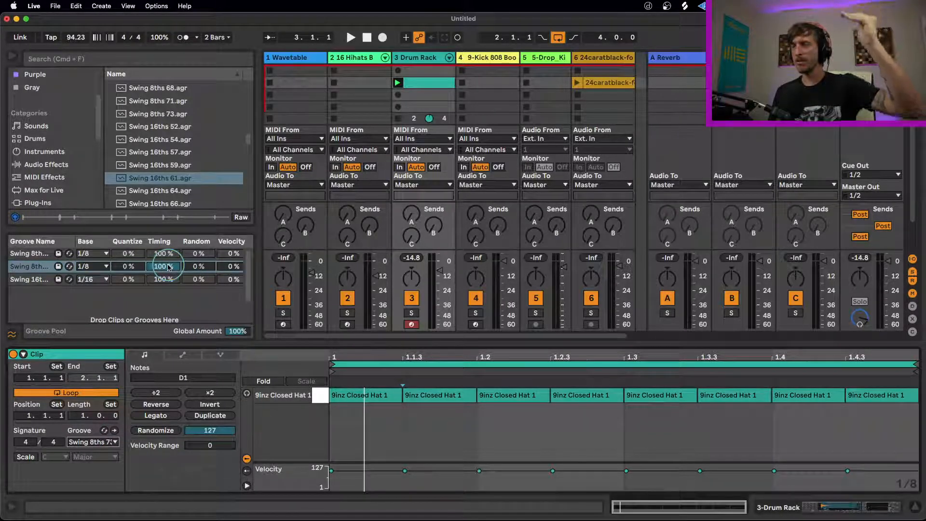
{"action": "mouse_move", "coordinate": [168, 268]}
{"action": "left_mouse_down"}
{"action": "mouse_move", "coordinate": [168, 275]}
{"action": "mouse_move", "coordinate": [168, 263]}
{"action": "left_mouse_up"}
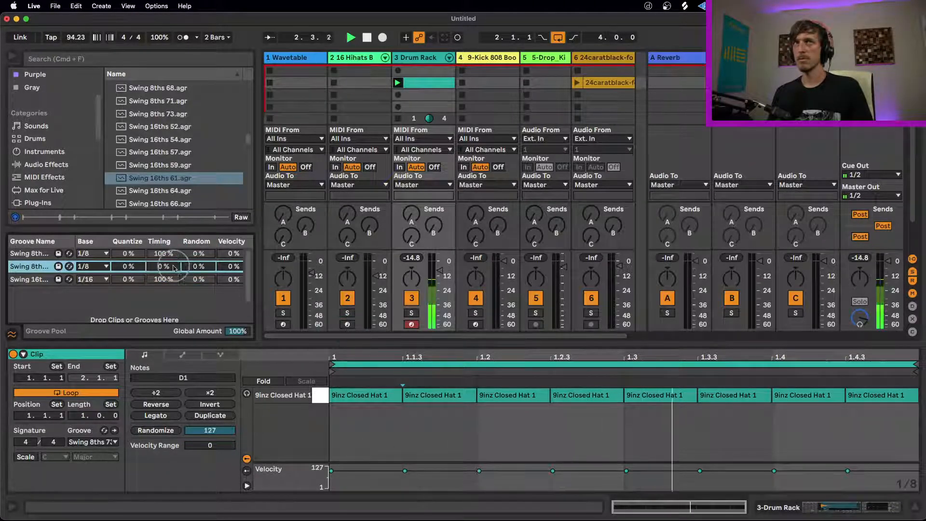
{"action": "left_click_drag", "start_coordinate": [162, 268], "coordinate": [163, 267]}
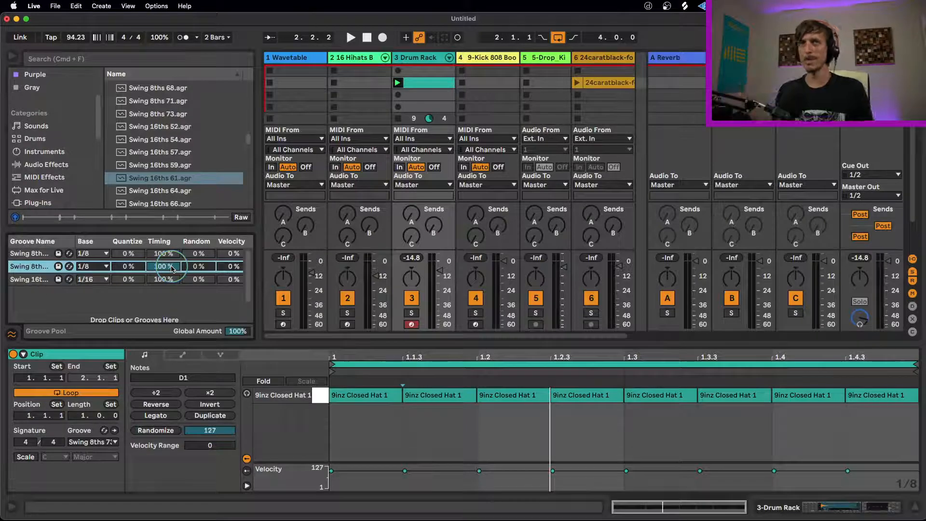
- Play the clip while lowering the Swing 8ths 73 groove's Timing to about 30%, then restore it to 100%
{"action": "key", "text": "space"}
{"action": "left_click_drag", "start_coordinate": [166, 266], "coordinate": [169, 268]}
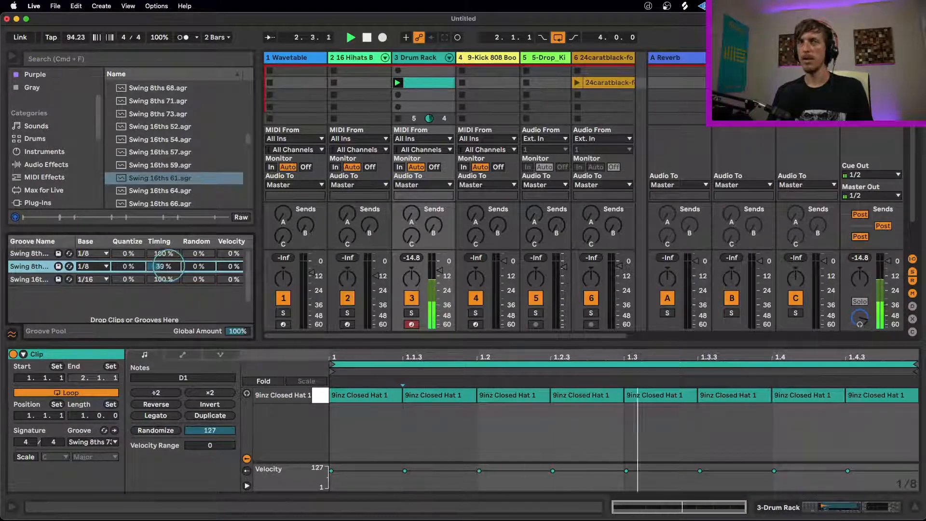
{"action": "left_click_drag", "start_coordinate": [167, 266], "coordinate": [168, 265]}
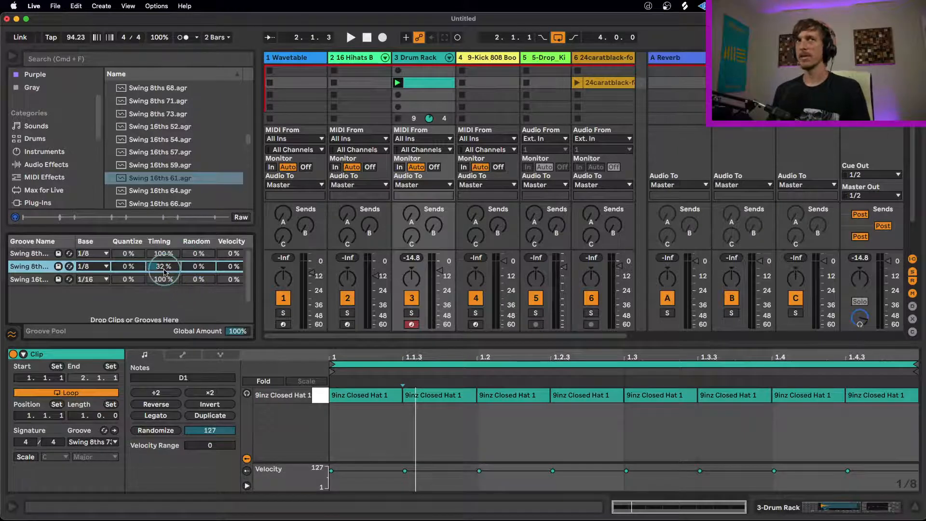
{"action": "left_click_drag", "start_coordinate": [164, 270], "coordinate": [162, 267]}
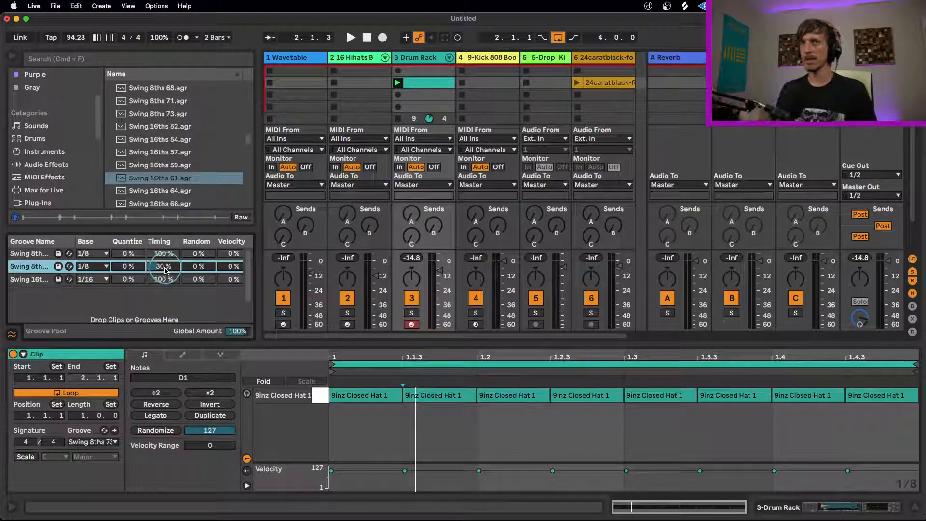
{"action": "left_click_drag", "start_coordinate": [164, 266], "coordinate": [165, 233]}
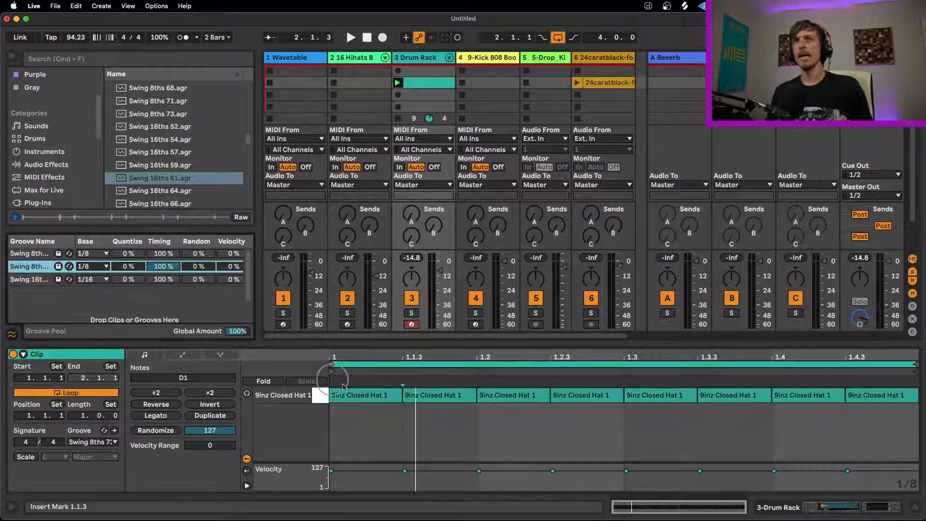
- Select the first closed hat note and narrow the clip's note grid to 1/16
{"action": "left_click", "coordinate": [358, 397]}
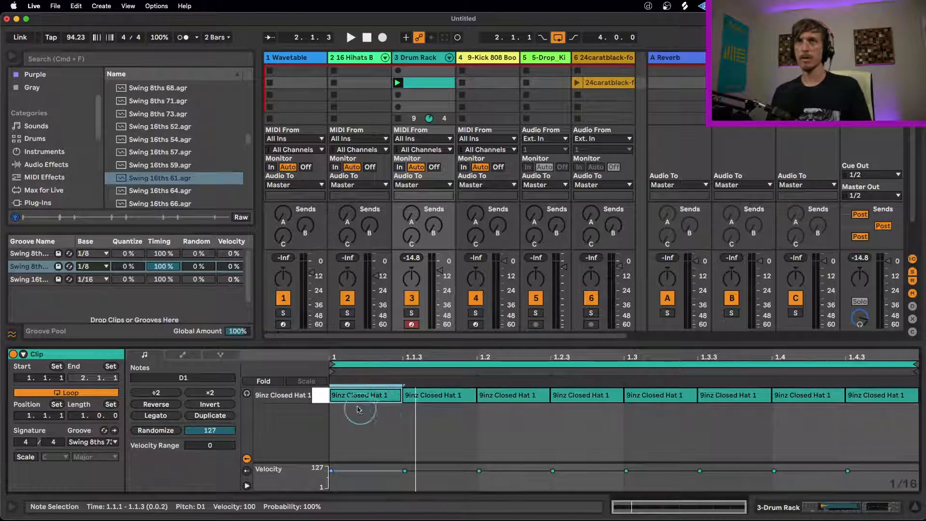
{"action": "key", "text": "cmd+1"}
- Shorten the first closed hat to a sixteenth note and duplicate it until the bar is filled with sixteenths
{"action": "key", "text": "shift+Left"}
{"action": "key", "text": "cmd+d"}
{"action": "key", "text": "cmd+d"}
{"action": "key", "text": "cmd+d"}
{"action": "key", "text": "cmd+d"}
{"action": "key", "text": "cmd+d"}
{"action": "key", "text": "cmd+d"}
{"action": "key", "text": "cmd+d"}
{"action": "key", "text": "cmd+d"}
{"action": "key", "text": "cmd+d"}
{"action": "key", "text": "cmd+d"}
{"action": "key", "text": "cmd+d"}
{"action": "key", "text": "cmd+d"}
{"action": "key", "text": "cmd+d"}
{"action": "key", "text": "cmd+d"}
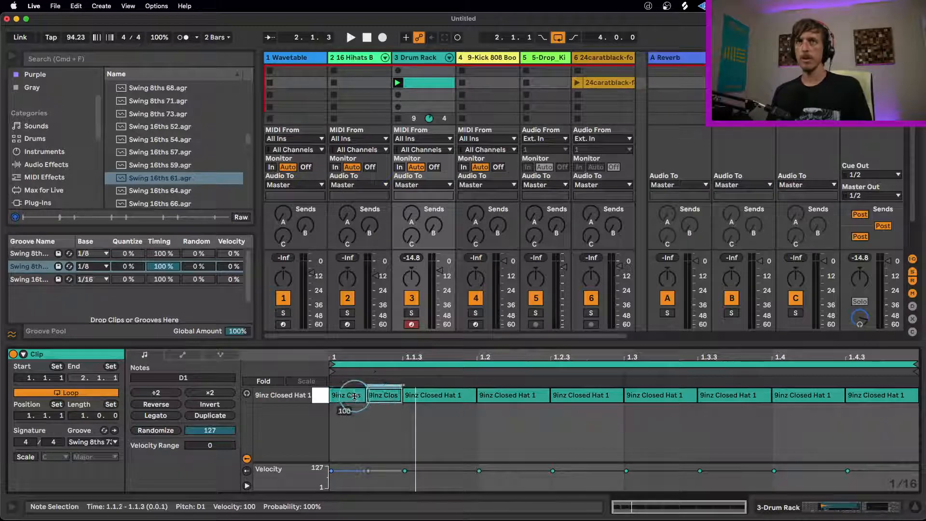
{"action": "key", "text": "cmd+d"}
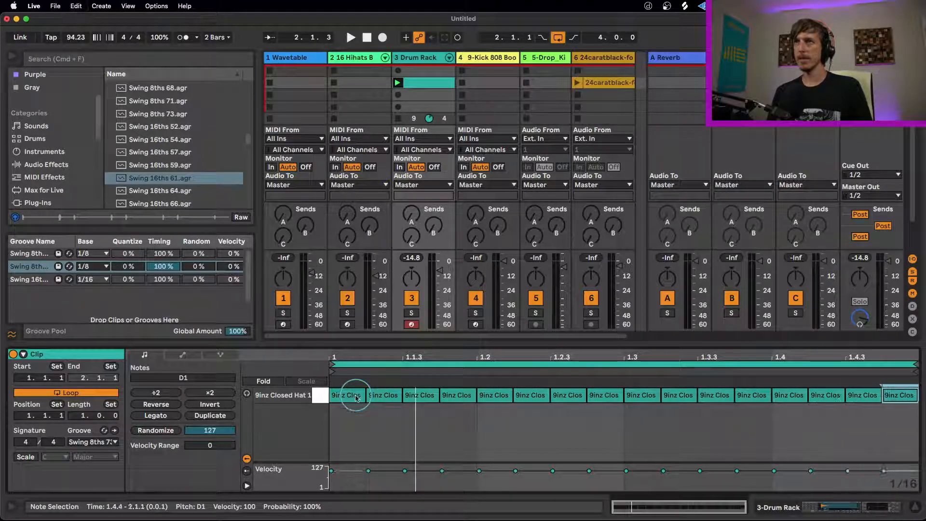
{"action": "left_click", "coordinate": [378, 419]}
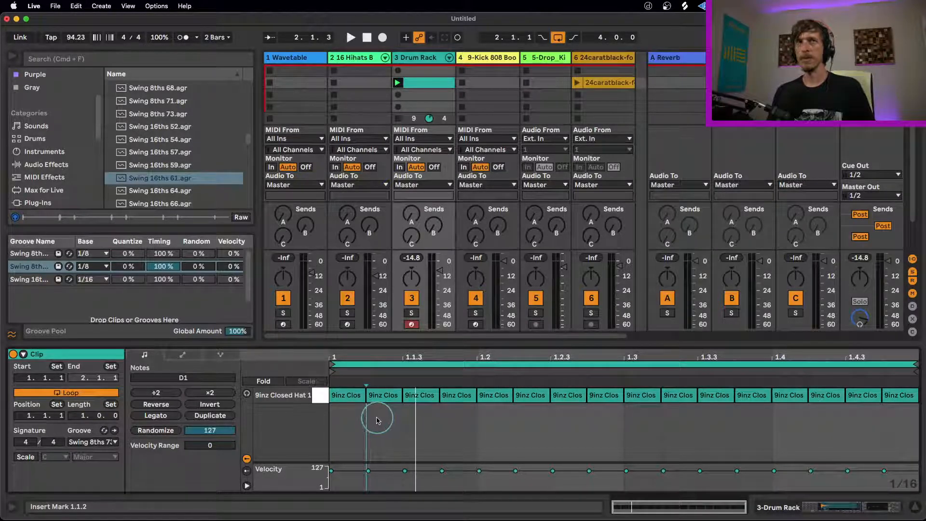
- Undo the sixteenth-note duplicates and the first note's shortening, back to the straight eighth-note hats
{"action": "key", "text": "cmd+z"}
{"action": "key", "text": "cmd+z"}
{"action": "key", "text": "cmd+z"}
{"action": "key", "text": "cmd+z"}
{"action": "key", "text": "cmd+z"}
{"action": "key", "text": "cmd+z"}
{"action": "key", "text": "cmd+z"}
{"action": "key", "text": "cmd+z"}
{"action": "key", "text": "cmd+z"}
{"action": "key", "text": "cmd+z"}
{"action": "key", "text": "cmd+z"}
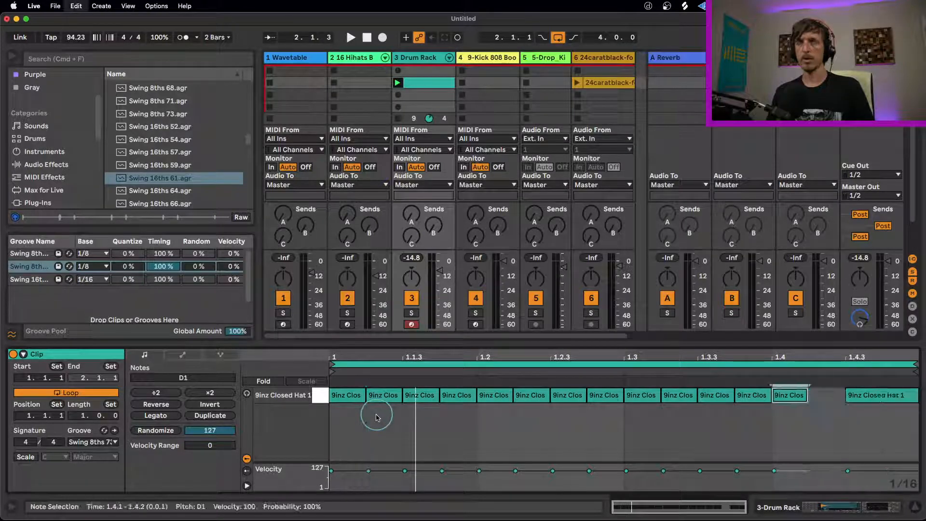
{"action": "key", "text": "cmd+z"}
{"action": "key", "text": "cmd+z"}
{"action": "key", "text": "cmd+z"}
{"action": "key", "text": "cmd+z"}
{"action": "key", "text": "cmd+z"}
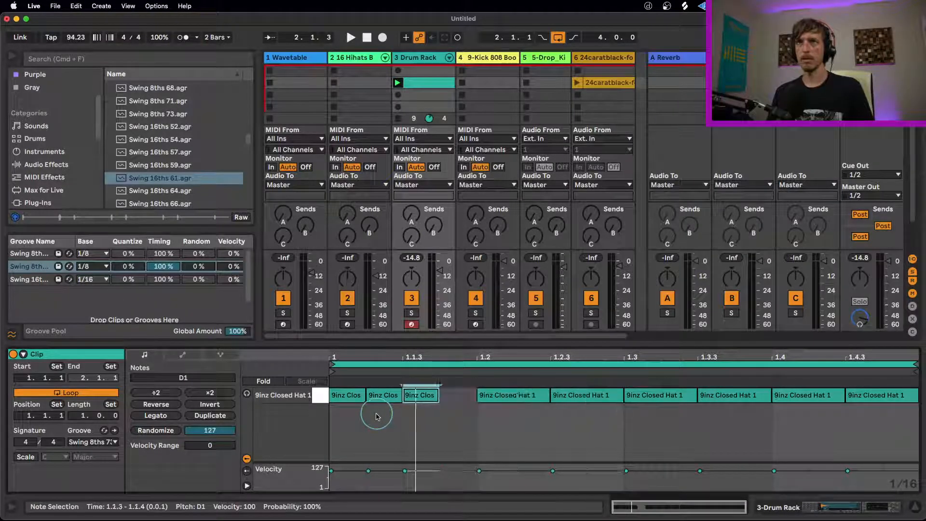
{"action": "key", "text": "cmd+z"}
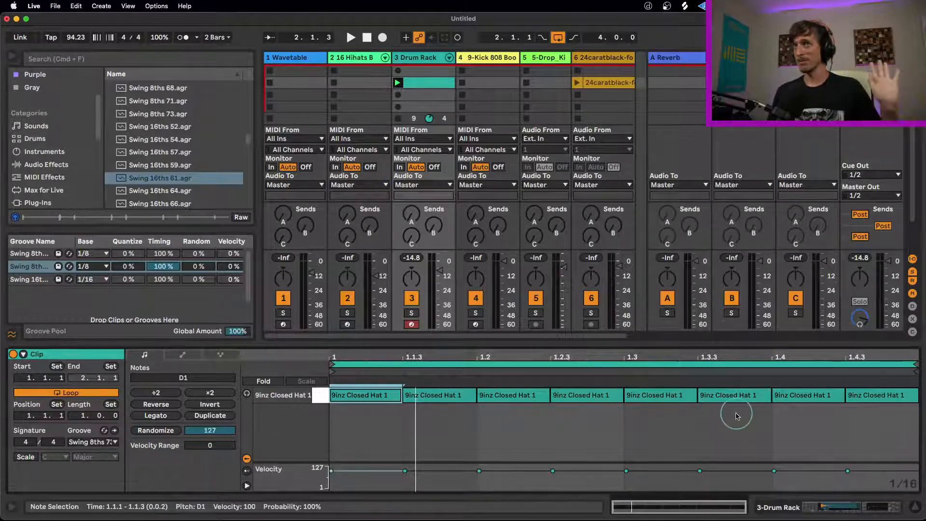
- Set the clip's groove to Swing 16ths 71 and play the eighth-note hats with it
{"action": "scroll", "coordinate": [192, 176], "scroll_direction": "down", "scroll_amount": 3}
{"action": "scroll", "coordinate": [192, 177], "scroll_direction": "down", "scroll_amount": 3}
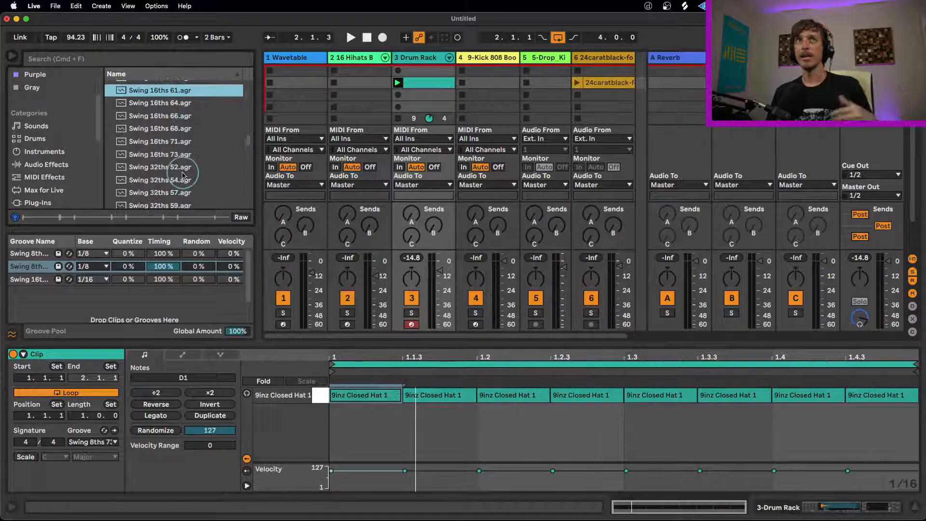
{"action": "left_click_drag", "start_coordinate": [161, 150], "coordinate": [101, 446]}
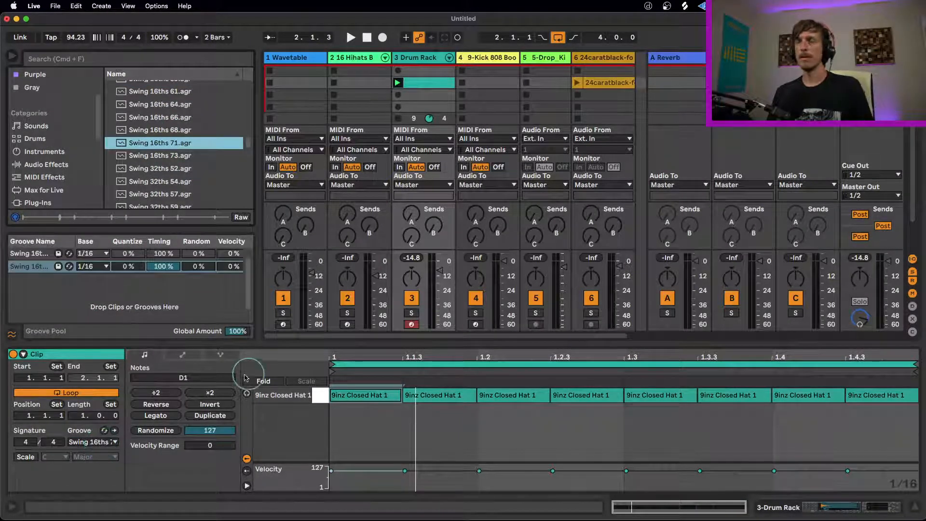
{"action": "key", "text": "space"}
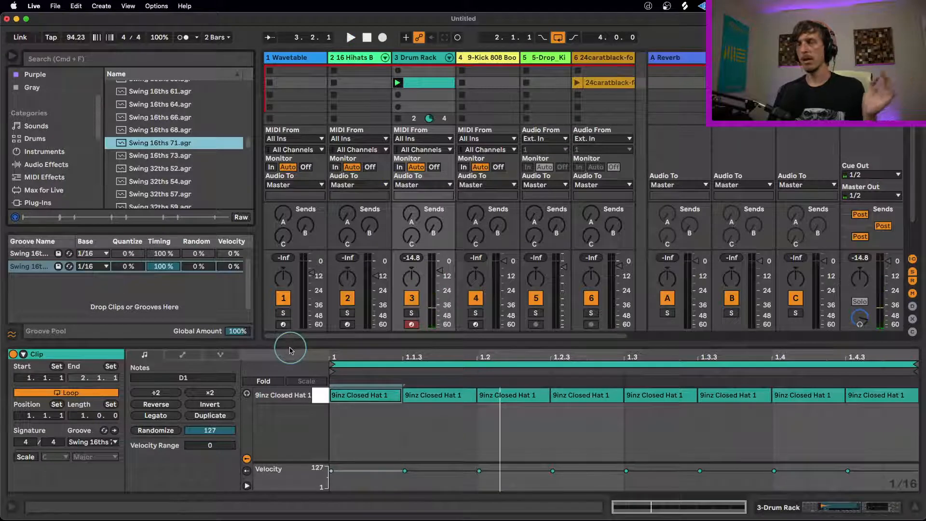
- Mark the off-beat sixteenth positions in the clip, from 1.1.2 to 1.1.3, 1.1.4 to 1.2.1 and 1.2.2 to 1.2.3
{"action": "left_click", "coordinate": [382, 415]}
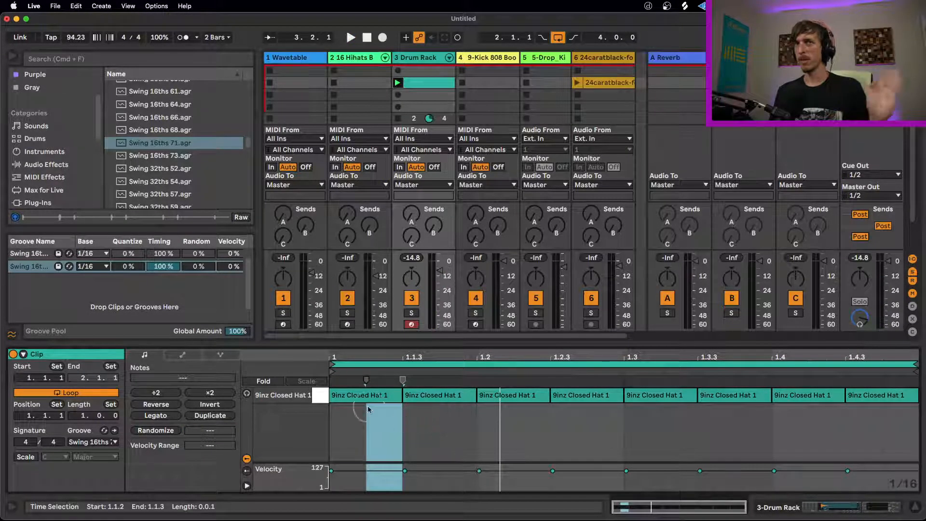
{"action": "left_click", "coordinate": [467, 427]}
{"action": "left_click", "coordinate": [458, 398]}
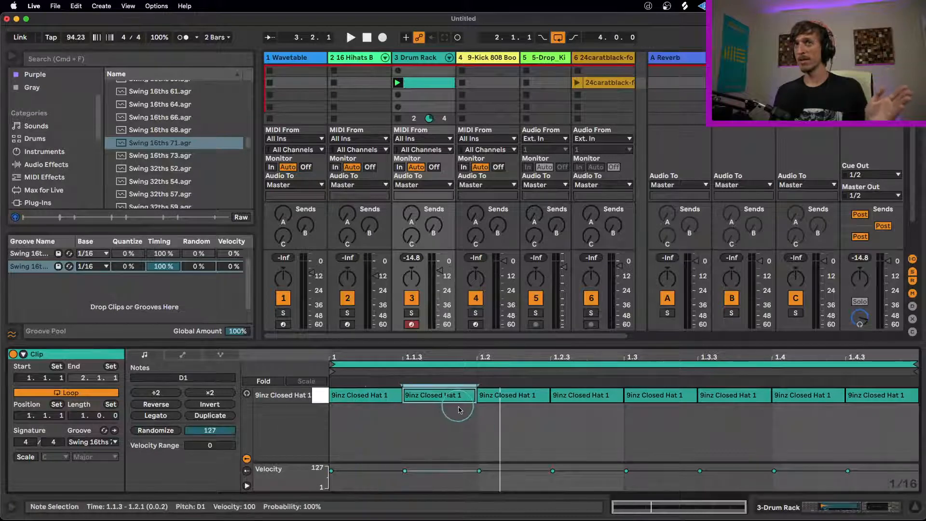
{"action": "left_click", "coordinate": [465, 433]}
{"action": "left_click_drag", "start_coordinate": [441, 425], "coordinate": [476, 427]}
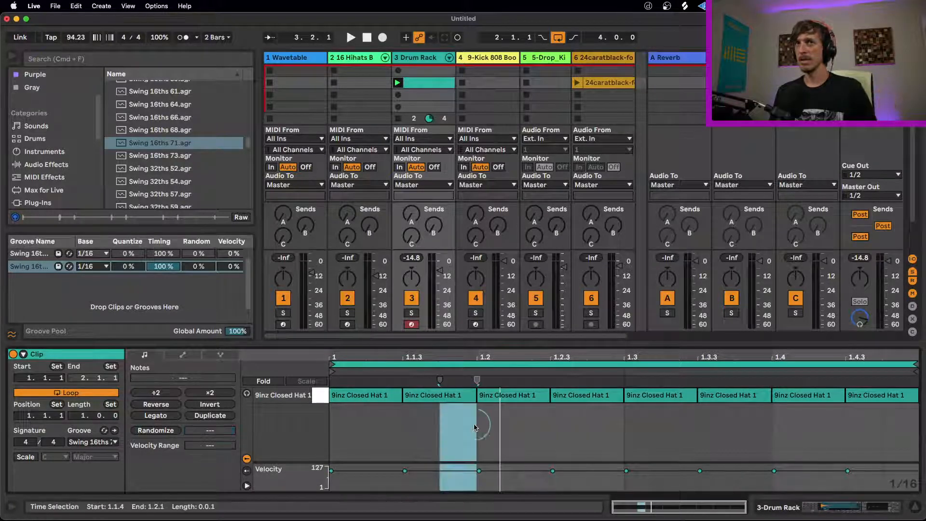
{"action": "left_click", "coordinate": [537, 423]}
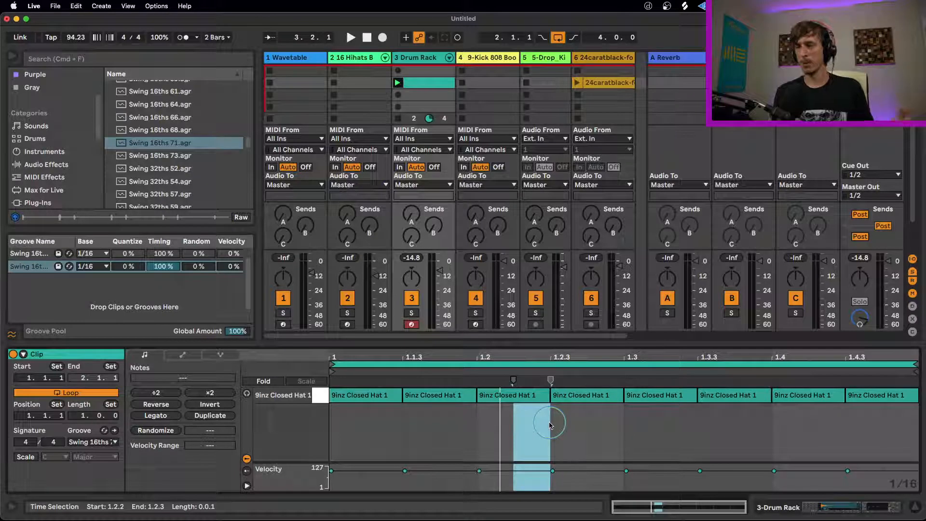
- Rebuild the hat pattern as sixteen sixteenth notes by shortening the first closed hat and duplicating it across the bar
{"action": "left_click", "coordinate": [354, 398]}
{"action": "key", "text": "shift+Left"}
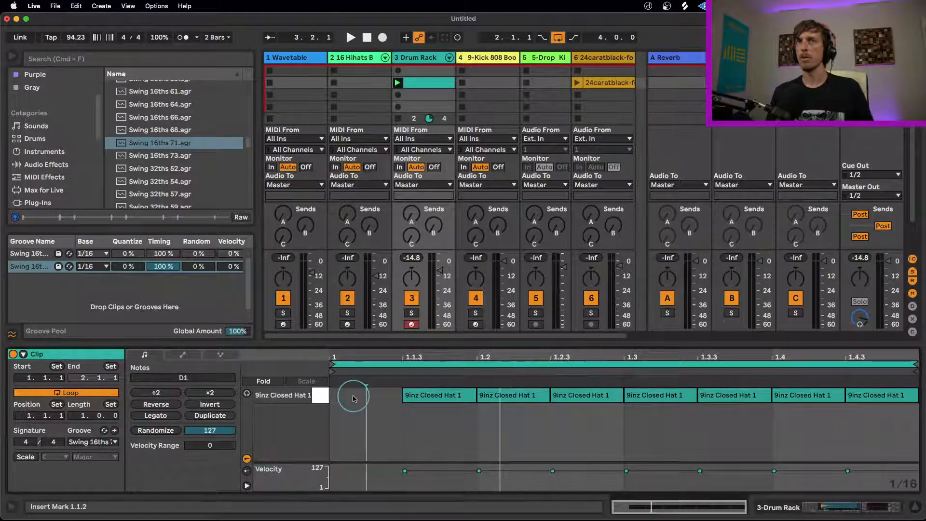
{"action": "key", "text": "super+d"}
{"action": "key", "text": "super+d"}
{"action": "key", "text": "super+d"}
{"action": "key", "text": "super+d"}
{"action": "key", "text": "super+d"}
{"action": "key", "text": "super+d"}
{"action": "key", "text": "super+d"}
{"action": "key", "text": "super+d"}
{"action": "key", "text": "super+d"}
{"action": "key", "text": "super+d"}
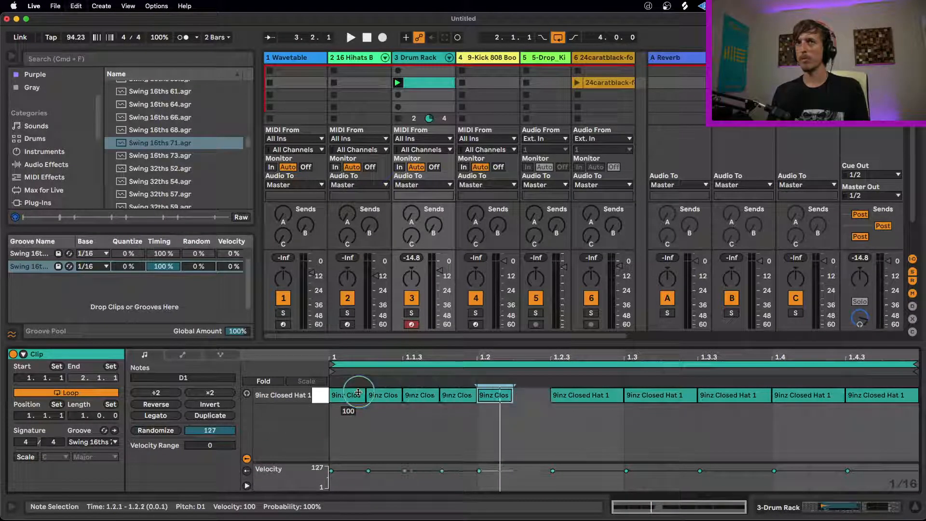
{"action": "key", "text": "super+d"}
{"action": "key", "text": "super+d"}
{"action": "key", "text": "super+d"}
{"action": "key", "text": "super+d"}
{"action": "key", "text": "super+d"}
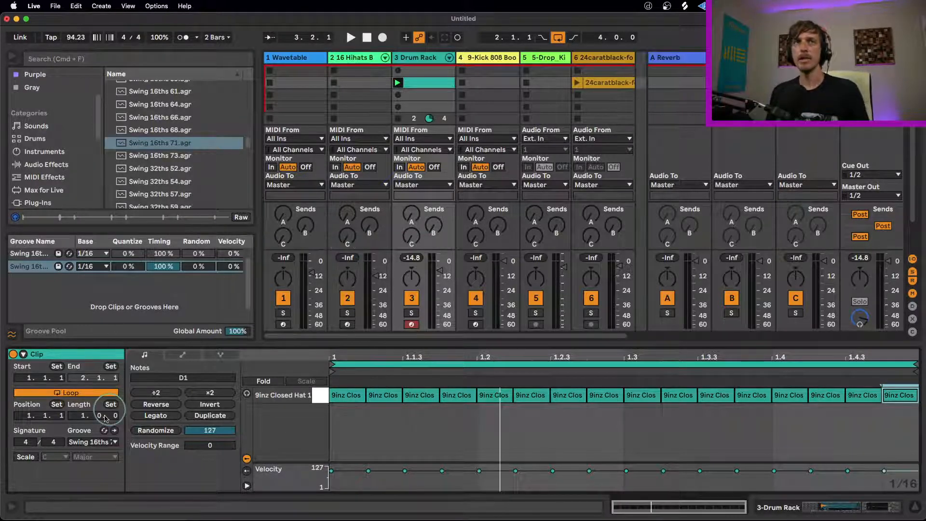
- Play the sixteenth-note hats with the clip's groove set to None, then with Swing 16ths 61 for comparison
{"action": "left_click", "coordinate": [92, 442]}
{"action": "left_click", "coordinate": [91, 444]}
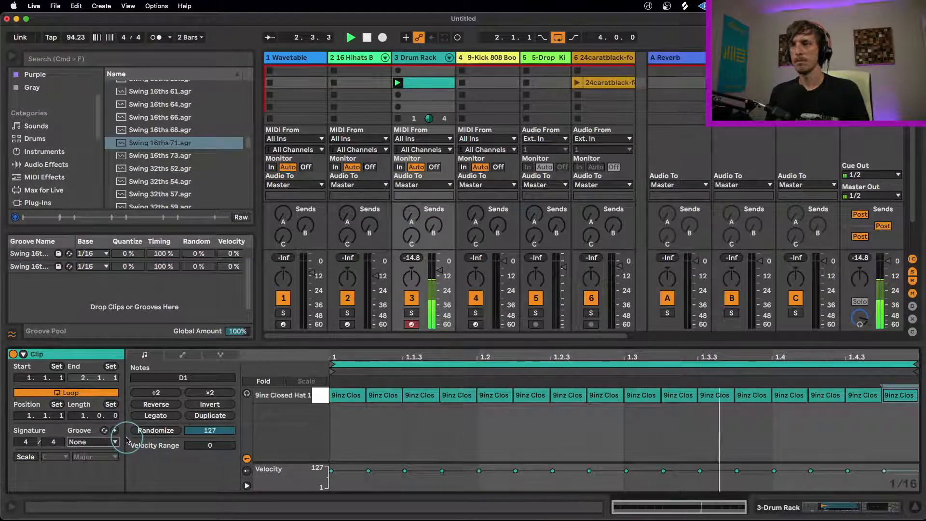
{"action": "left_click", "coordinate": [87, 442]}
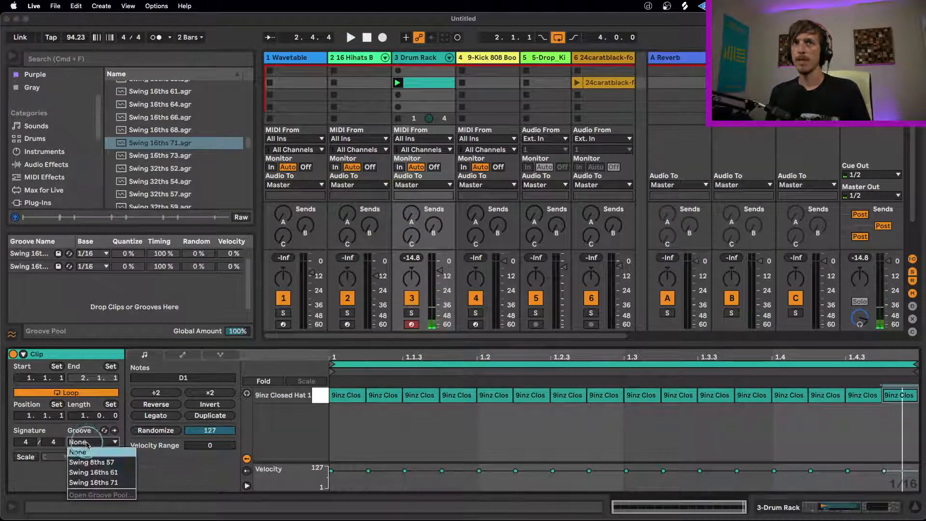
{"action": "left_click", "coordinate": [120, 474]}
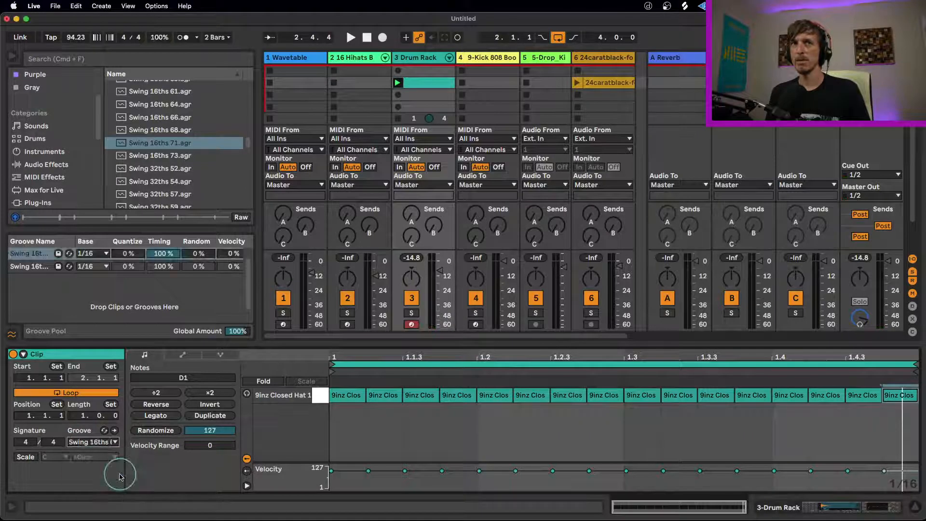
{"action": "key", "text": "space"}
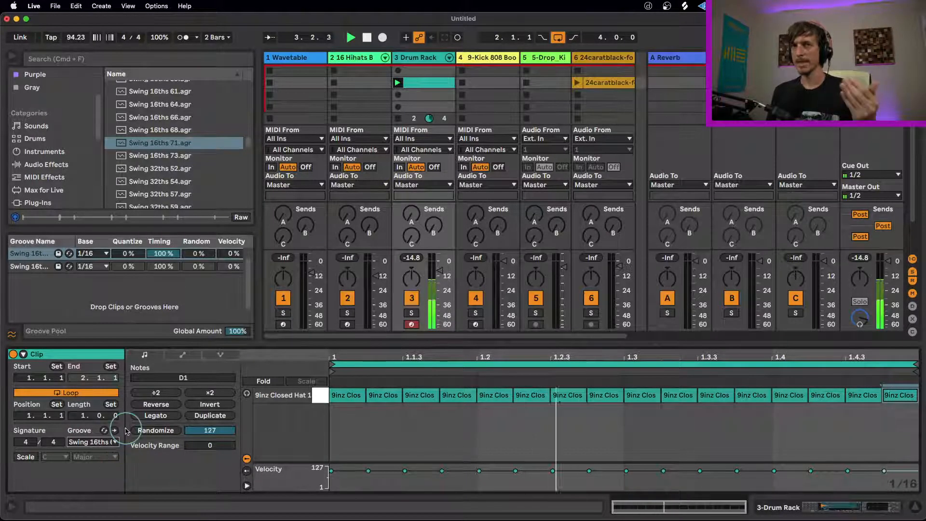
- Set the clip's groove to Swing 16ths 71, play it, and lower that groove's Timing to 0% and back up to 63%
{"action": "left_click", "coordinate": [92, 442]}
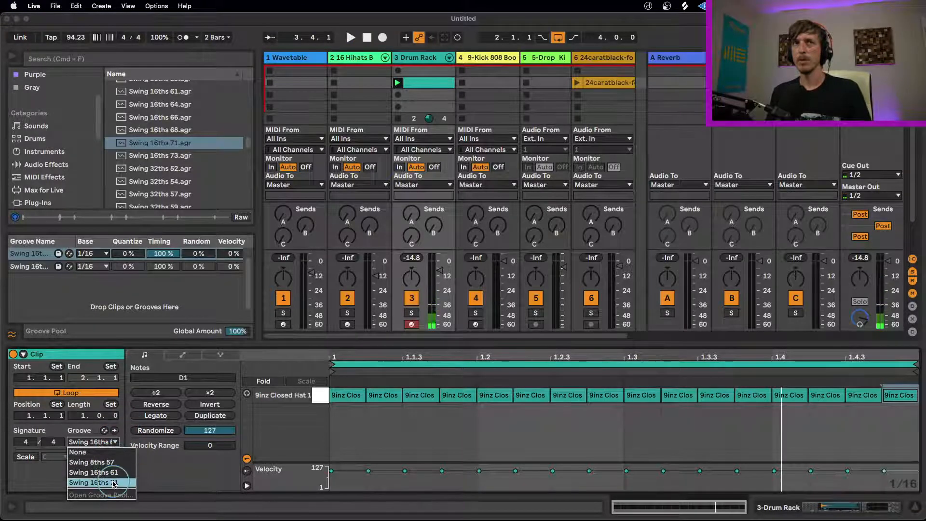
{"action": "left_click", "coordinate": [110, 482]}
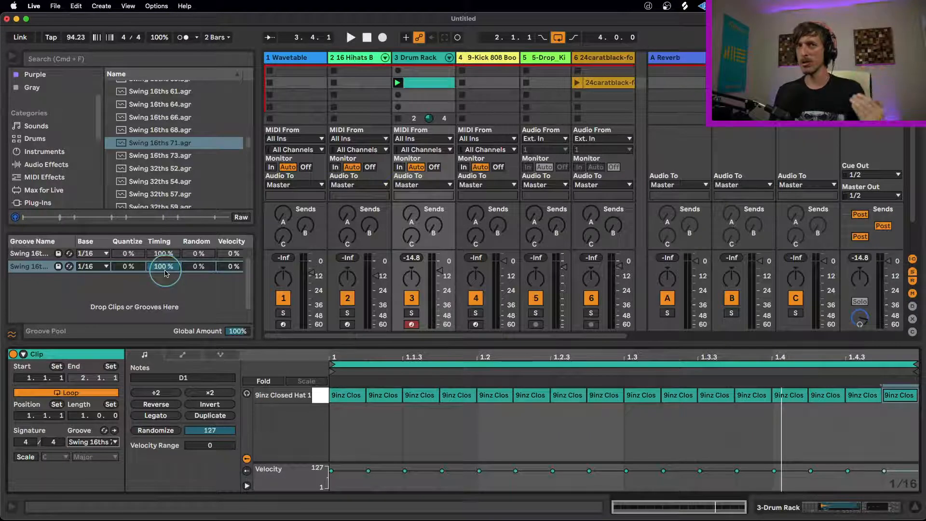
{"action": "key", "text": "space"}
{"action": "left_click_drag", "start_coordinate": [166, 269], "coordinate": [166, 311]}
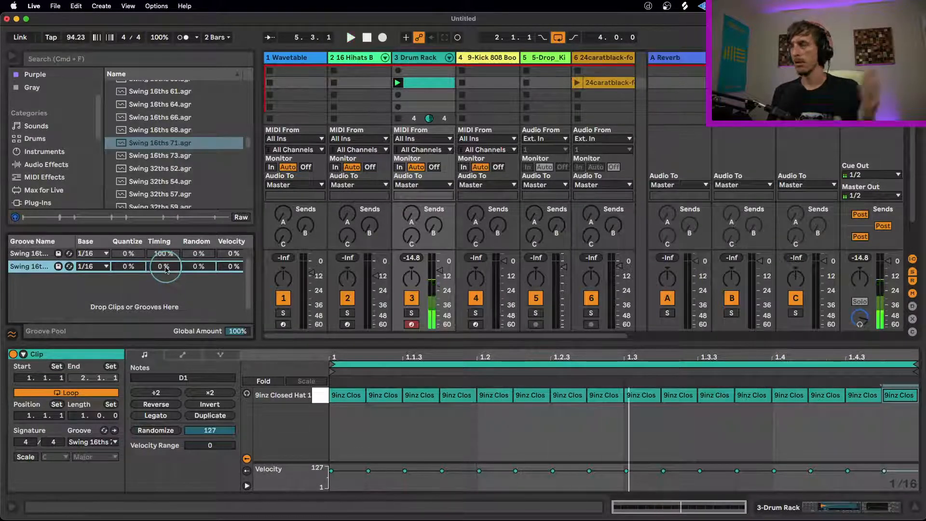
{"action": "left_click_drag", "start_coordinate": [165, 270], "coordinate": [165, 258]}
{"action": "key", "text": "space"}
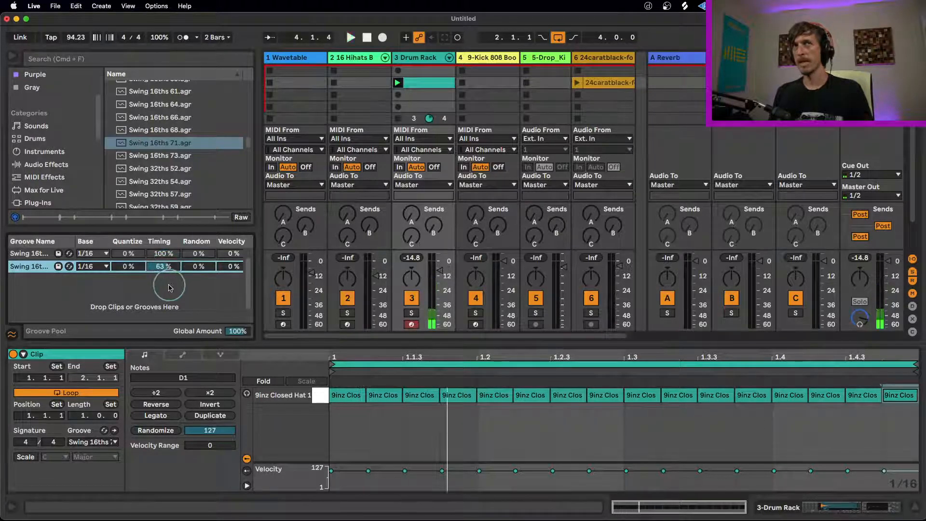
- Commit the groove to the hat notes, check the shifted off-beat sixteenths, and undo the commit
{"action": "left_click", "coordinate": [476, 444]}
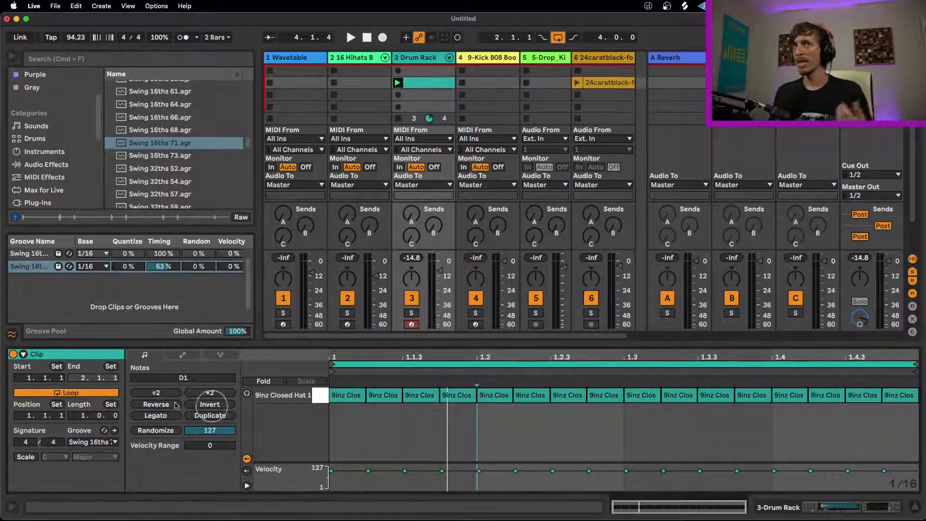
{"action": "left_click", "coordinate": [115, 430]}
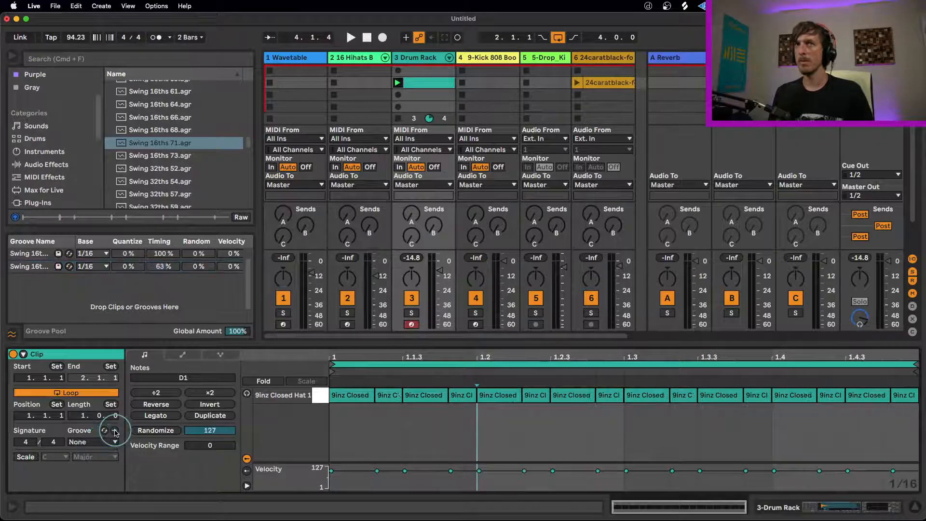
{"action": "left_click", "coordinate": [389, 395]}
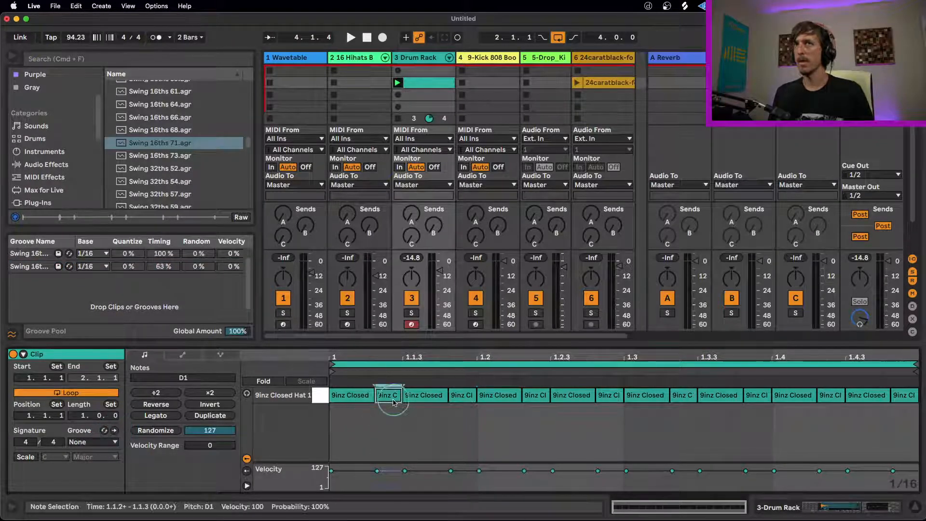
{"action": "left_click", "coordinate": [459, 396]}
{"action": "left_click", "coordinate": [532, 395]}
{"action": "left_click", "coordinate": [606, 396]}
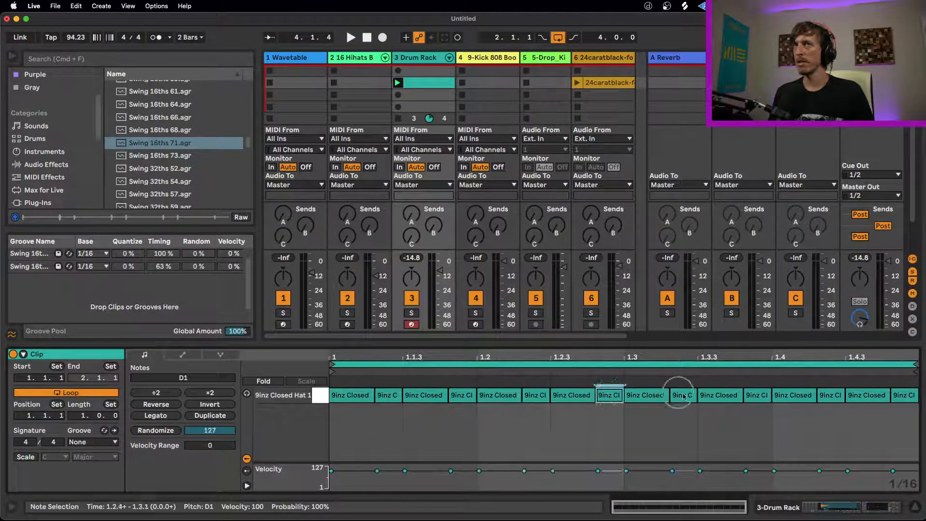
{"action": "left_click", "coordinate": [685, 397]}
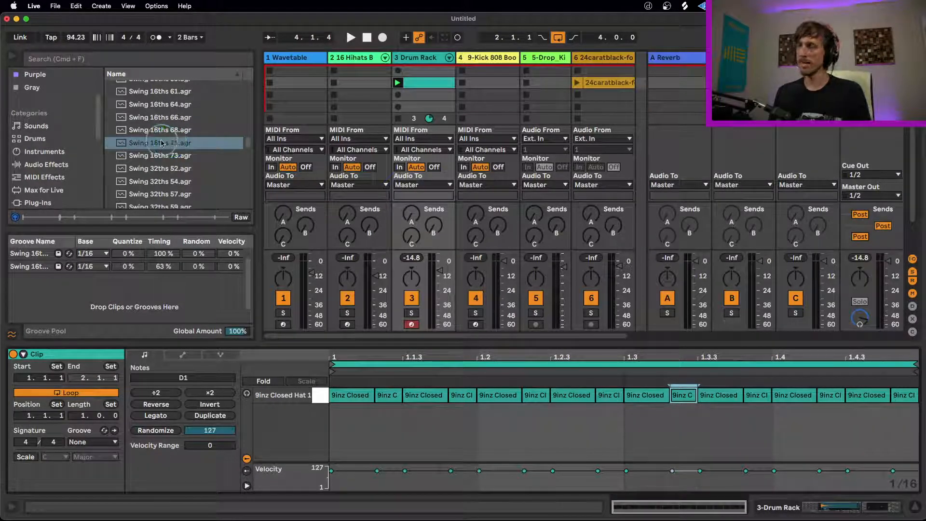
{"action": "key", "text": "super+z"}
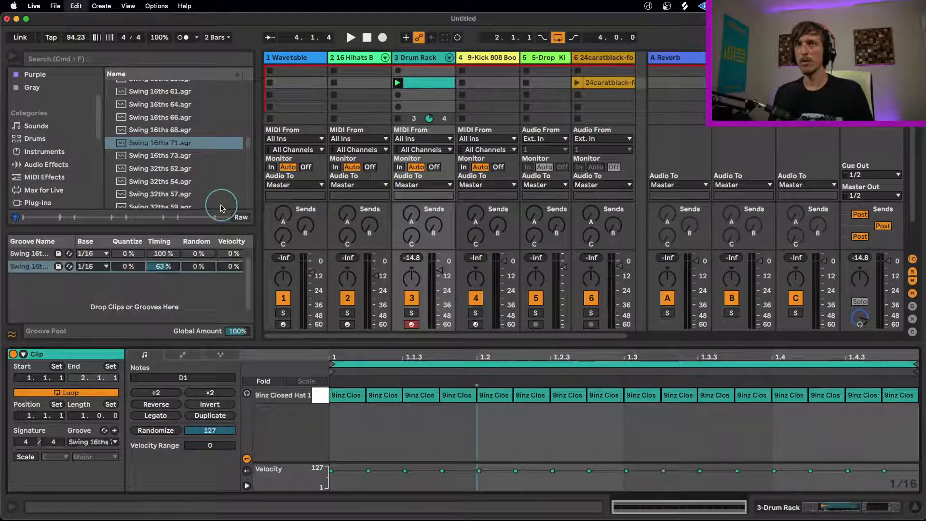
- Look back through the groove files up to the Jazz grooves and hide the Groove Pool
{"action": "scroll", "coordinate": [176, 127], "scroll_direction": "up", "scroll_amount": 8}
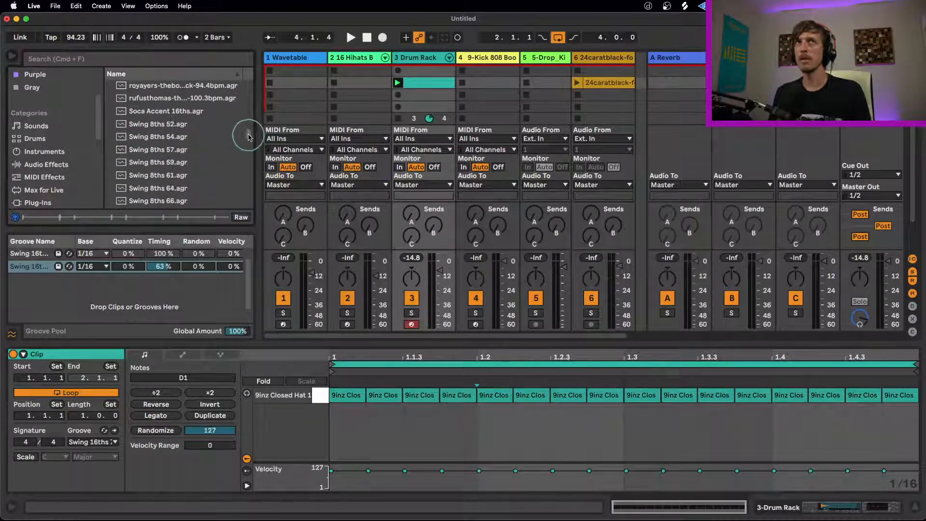
{"action": "scroll", "coordinate": [247, 114], "scroll_direction": "up", "scroll_amount": 10}
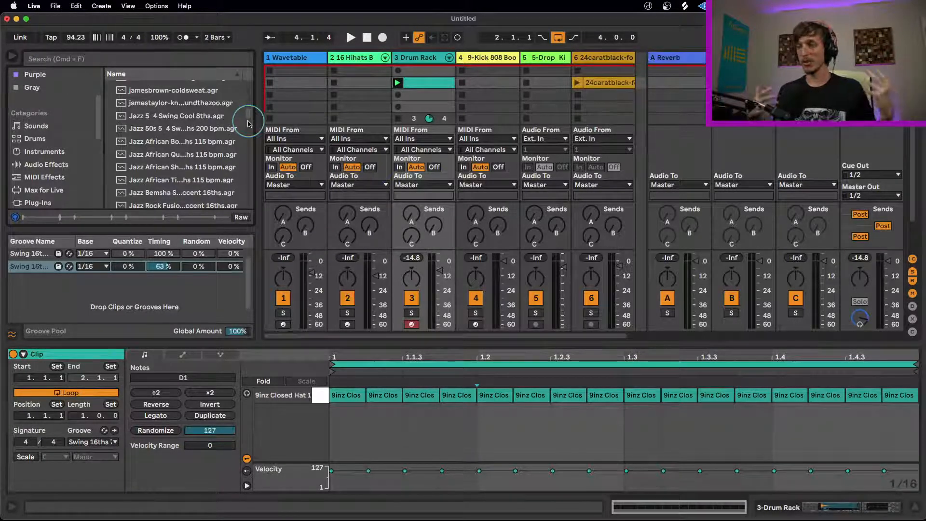
{"action": "left_click", "coordinate": [12, 334]}
- Add the jamesbrown-funkypresident-102.1bpm.wav break from the Sample Library to an empty clip slot on track 6
{"action": "scroll", "coordinate": [57, 229], "scroll_direction": "down", "scroll_amount": 3}
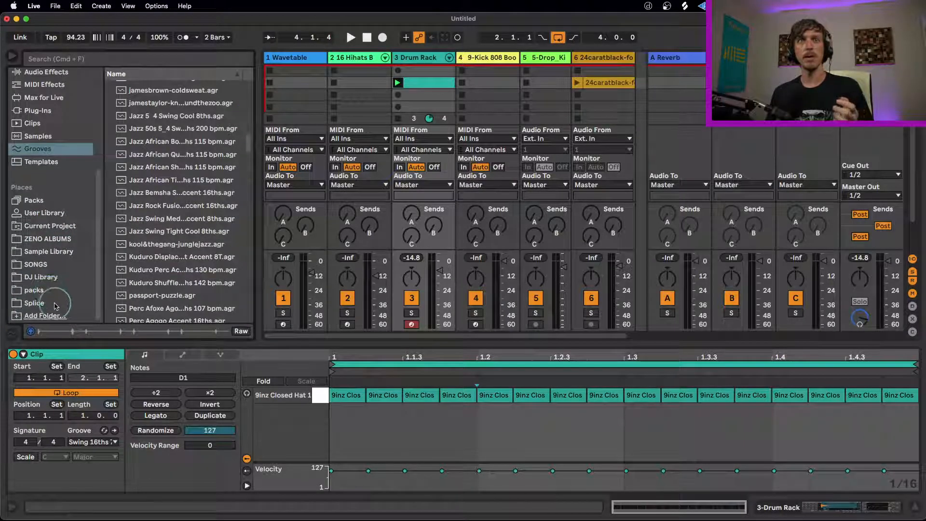
{"action": "left_click", "coordinate": [48, 251]}
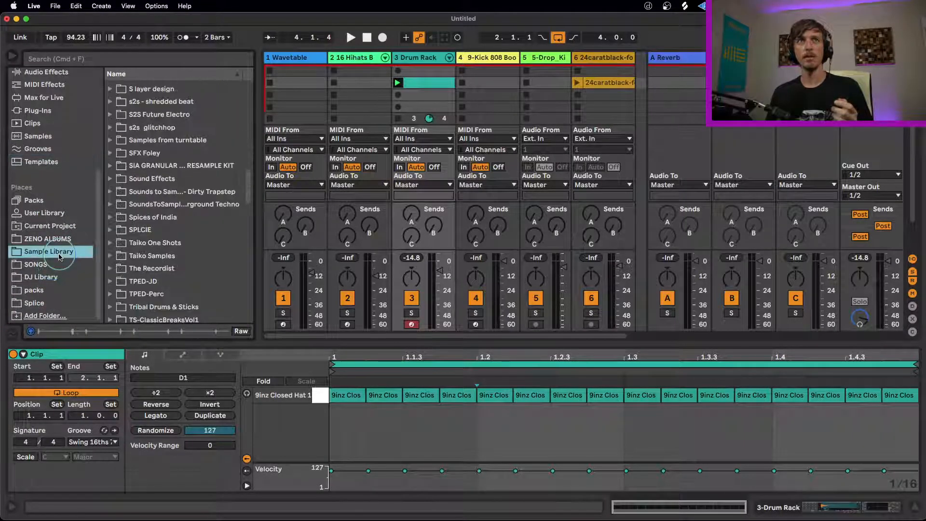
{"action": "scroll", "coordinate": [178, 264], "scroll_direction": "down", "scroll_amount": 10}
{"action": "scroll", "coordinate": [178, 264], "scroll_direction": "down", "scroll_amount": 3}
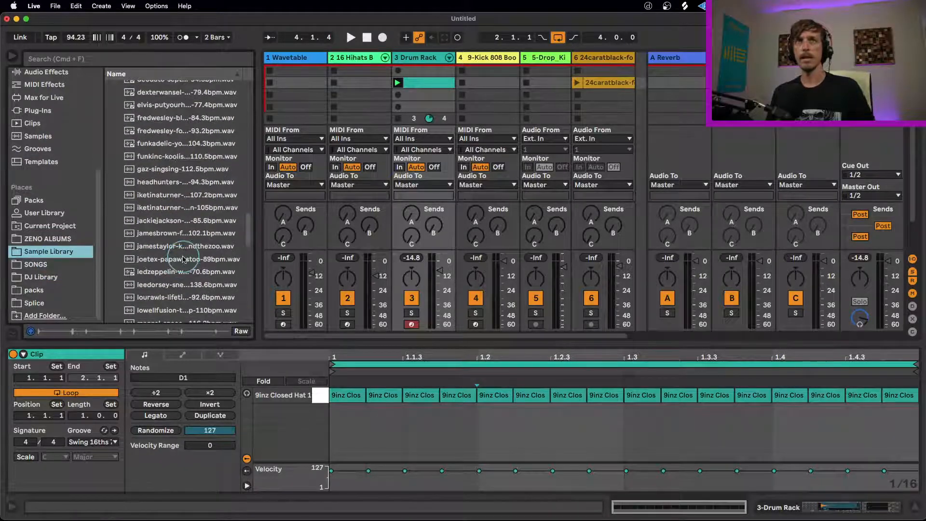
{"action": "left_click", "coordinate": [178, 235]}
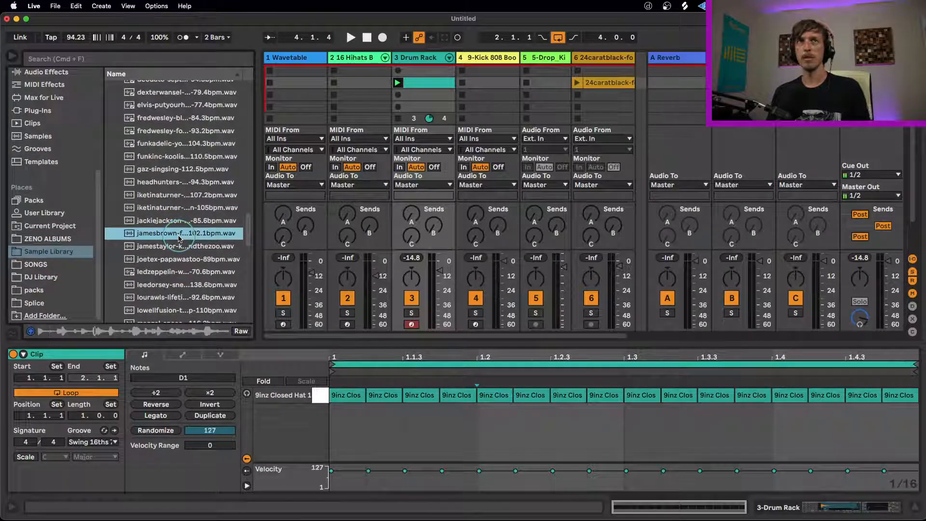
{"action": "left_click_drag", "start_coordinate": [178, 237], "coordinate": [578, 107]}
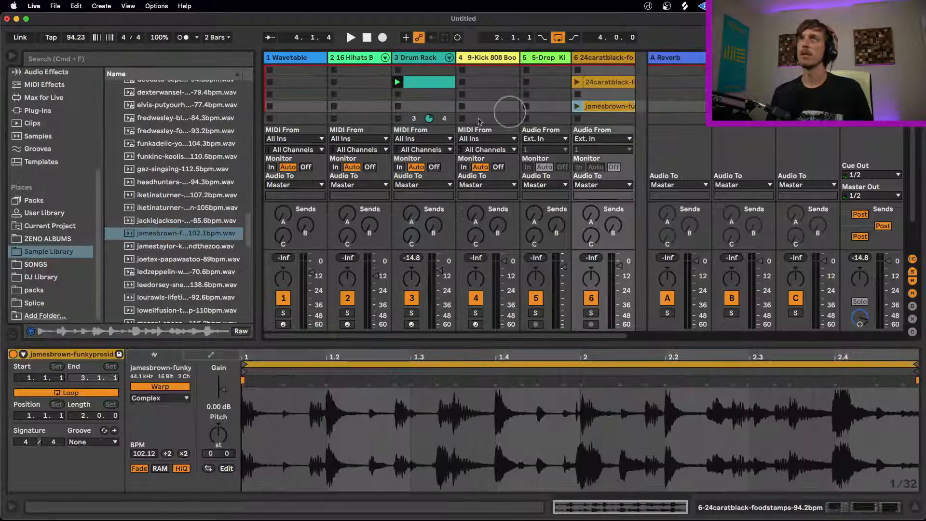
- Stop the Drum Rack clip, play the jamesbrown-funkypresident break, and look at track 6's devices and the clip's waveform
{"action": "left_click", "coordinate": [397, 120]}
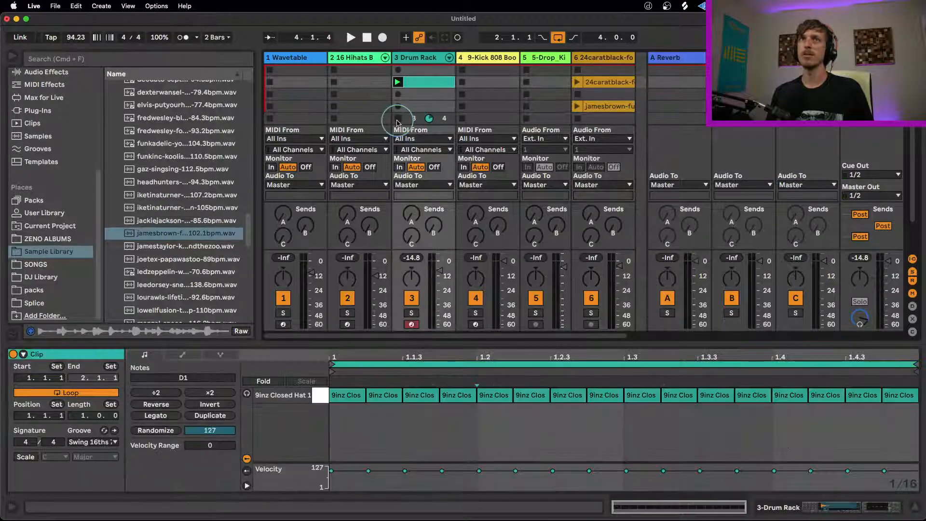
{"action": "left_click", "coordinate": [582, 106]}
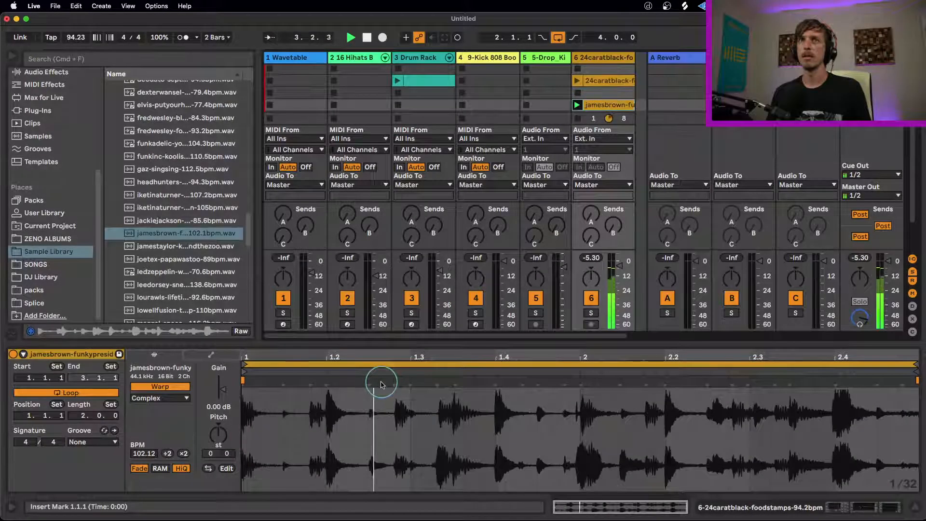
{"action": "left_click", "coordinate": [618, 59]}
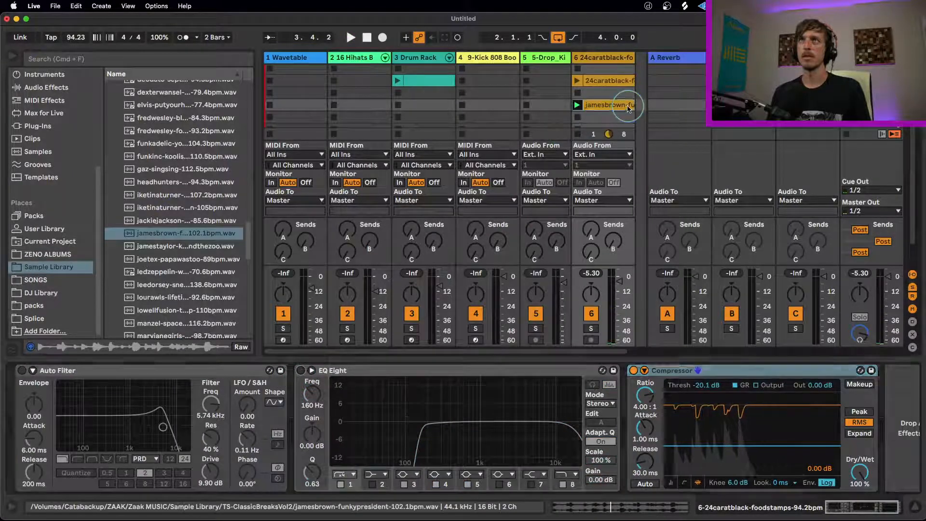
{"action": "left_click", "coordinate": [609, 105]}
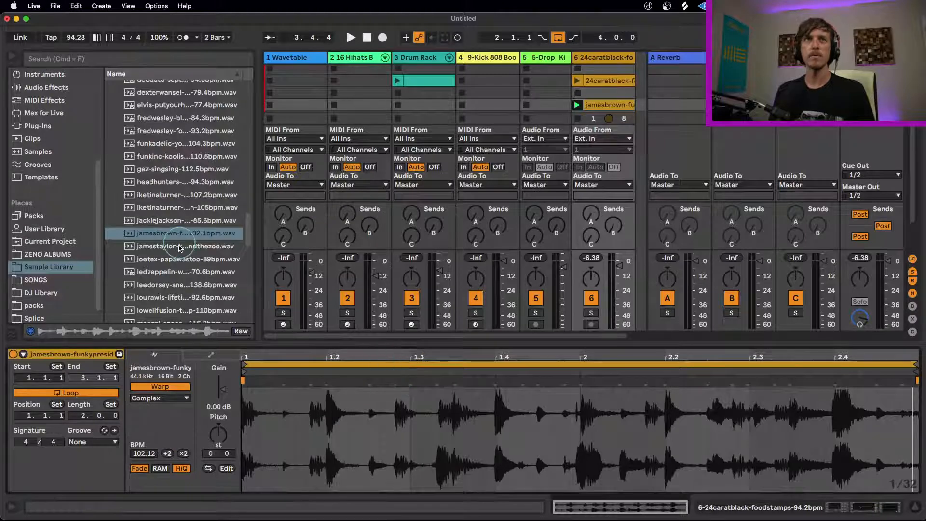
- Add the monkhiggins-onemanband-86.4bpm.wav break to the slot above the jamesbrown clip on track 6 and play it
{"action": "scroll", "coordinate": [179, 248], "scroll_direction": "down", "scroll_amount": 3}
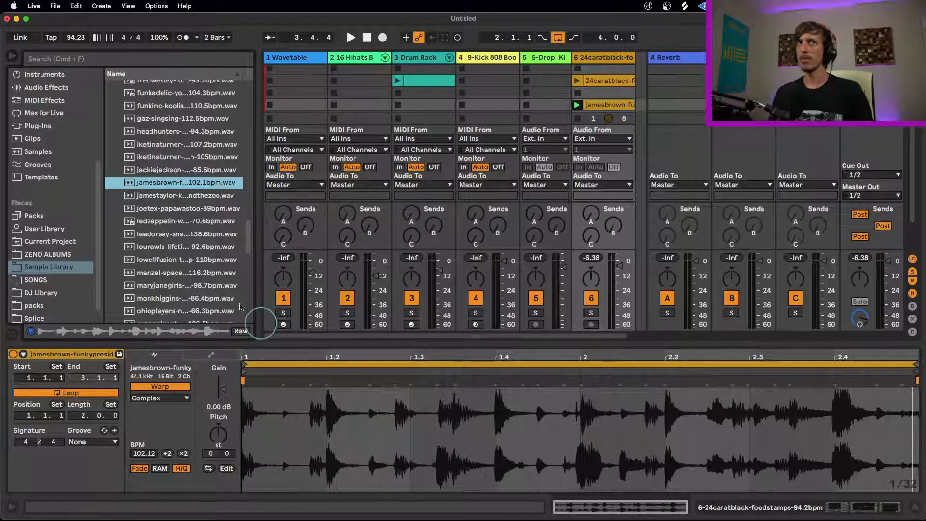
{"action": "scroll", "coordinate": [197, 281], "scroll_direction": "down", "scroll_amount": 2}
{"action": "left_click", "coordinate": [198, 280]}
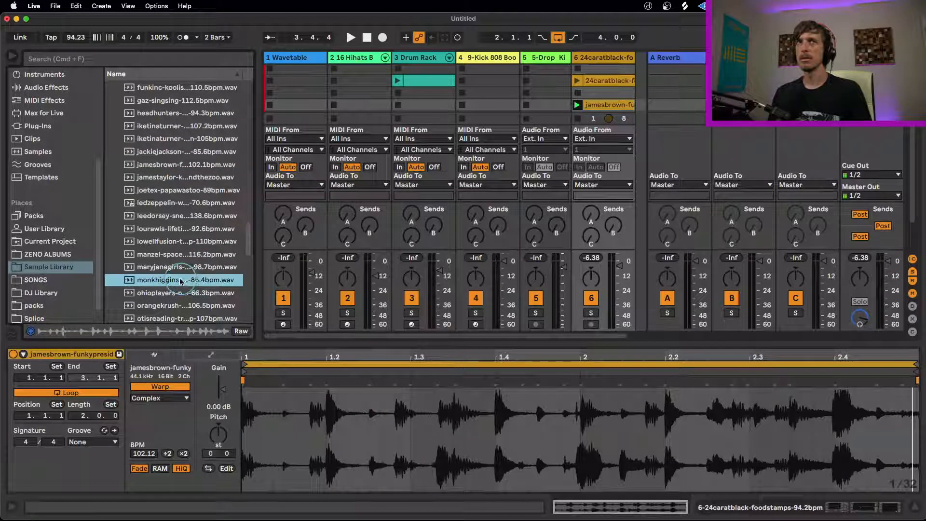
{"action": "left_click_drag", "start_coordinate": [245, 252], "coordinate": [592, 92]}
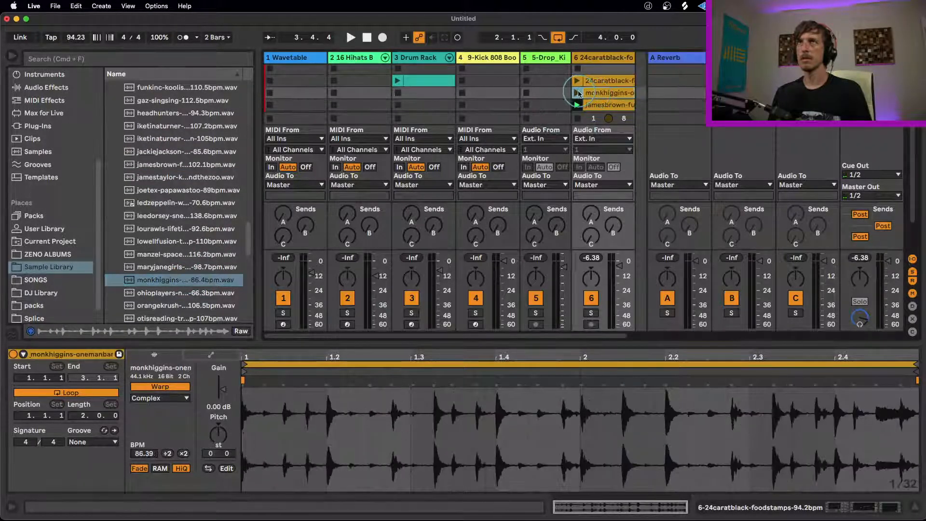
{"action": "left_click", "coordinate": [577, 92]}
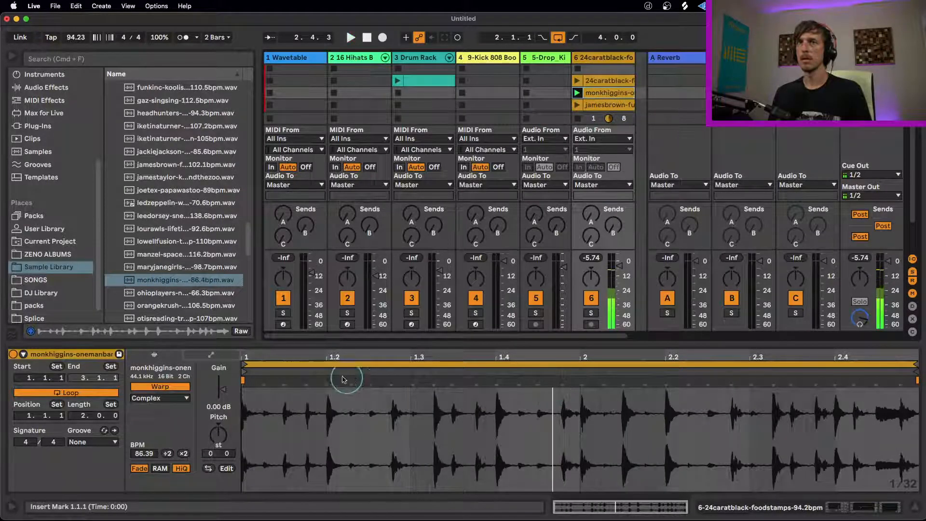
- Examine the monkhiggins break's timing by marking the gap between the 1.3.2 grid line and the following hit, then play it
{"action": "left_click_drag", "start_coordinate": [433, 355], "coordinate": [432, 357]}
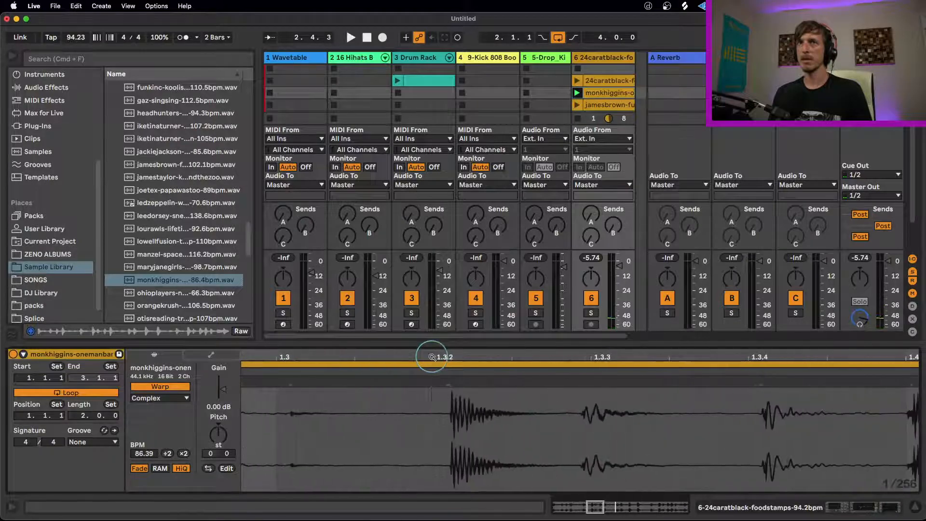
{"action": "left_click_drag", "start_coordinate": [451, 403], "coordinate": [435, 405]}
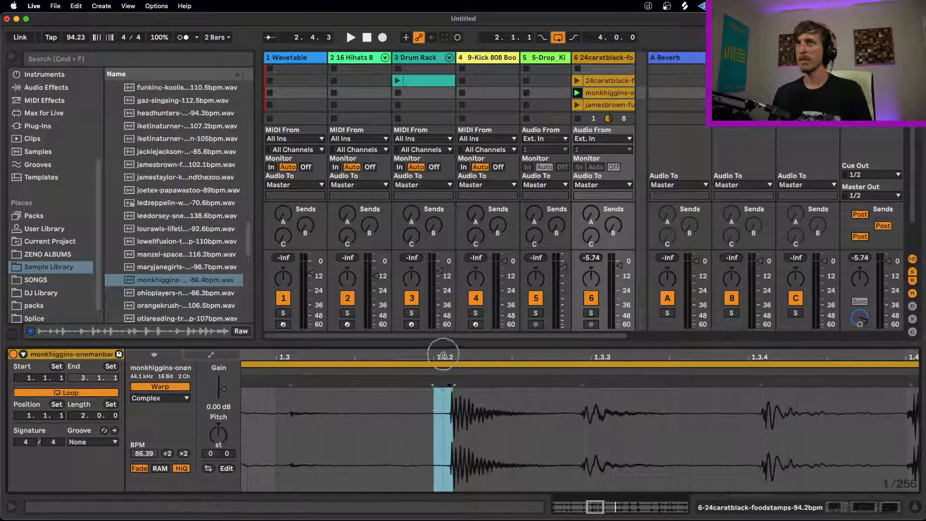
{"action": "left_click_drag", "start_coordinate": [440, 356], "coordinate": [433, 356]}
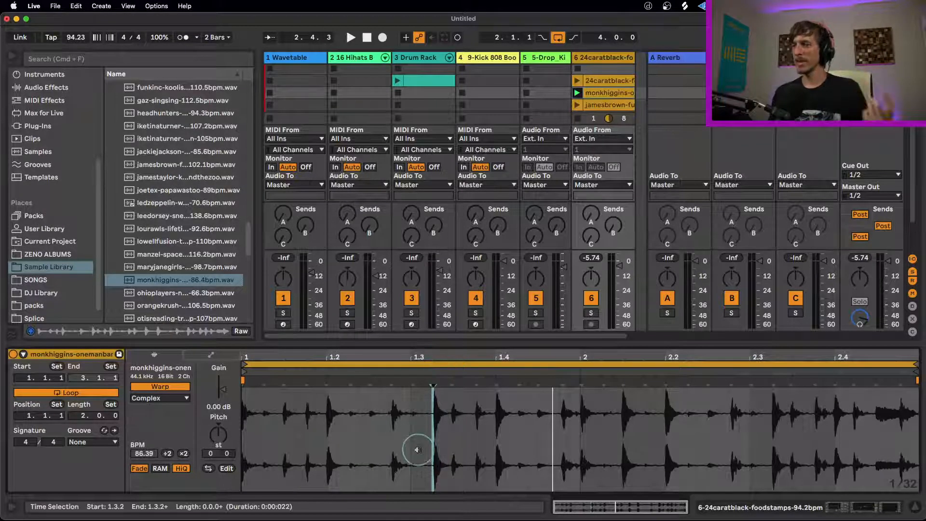
{"action": "key", "text": "space"}
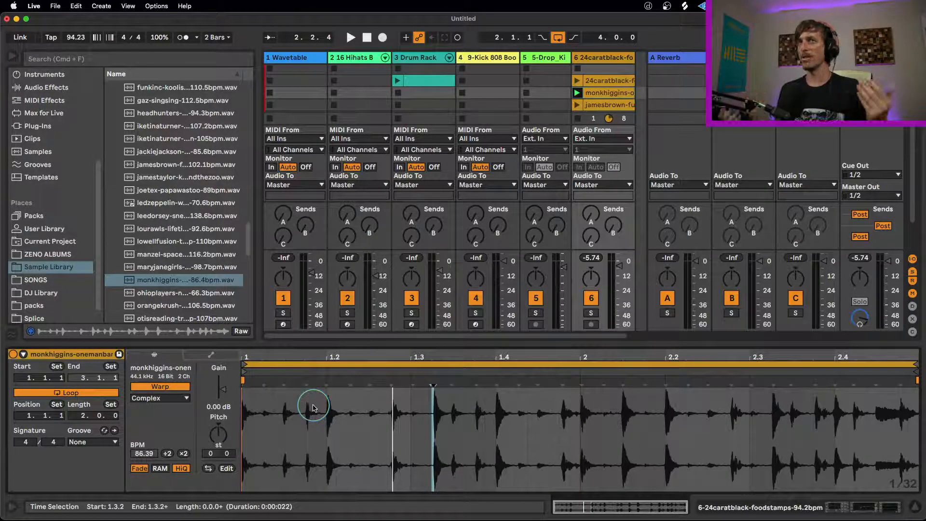
- Extract the groove from the monkhiggins-onemanband break clip on track 6
{"action": "left_click", "coordinate": [608, 93]}
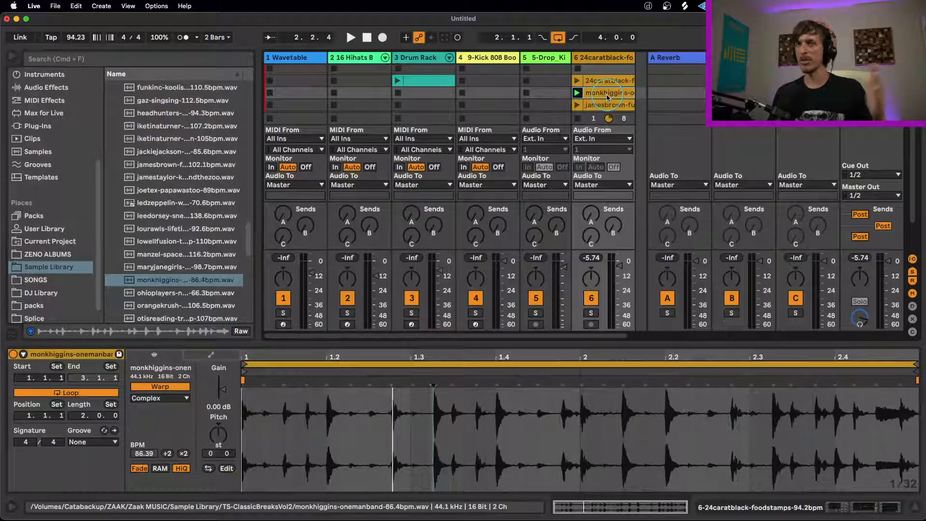
{"action": "right_click", "coordinate": [606, 94]}
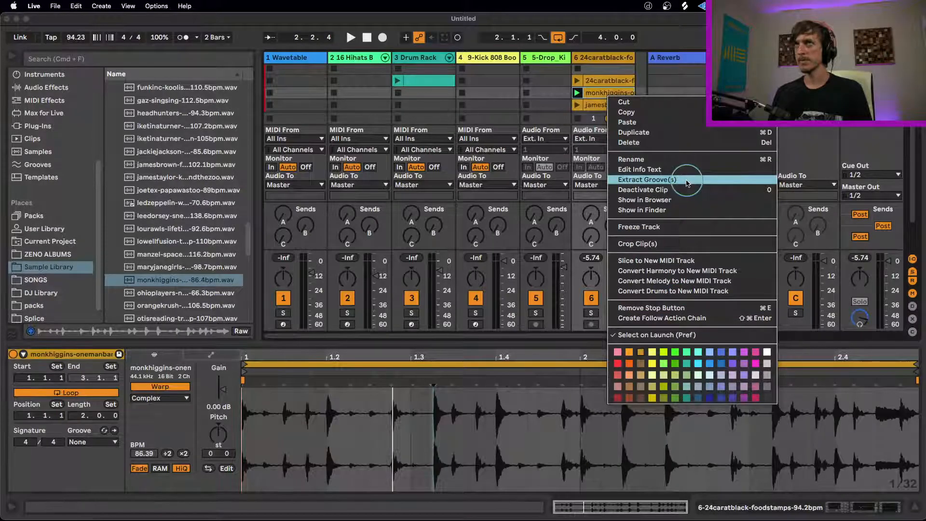
{"action": "left_click", "coordinate": [688, 183]}
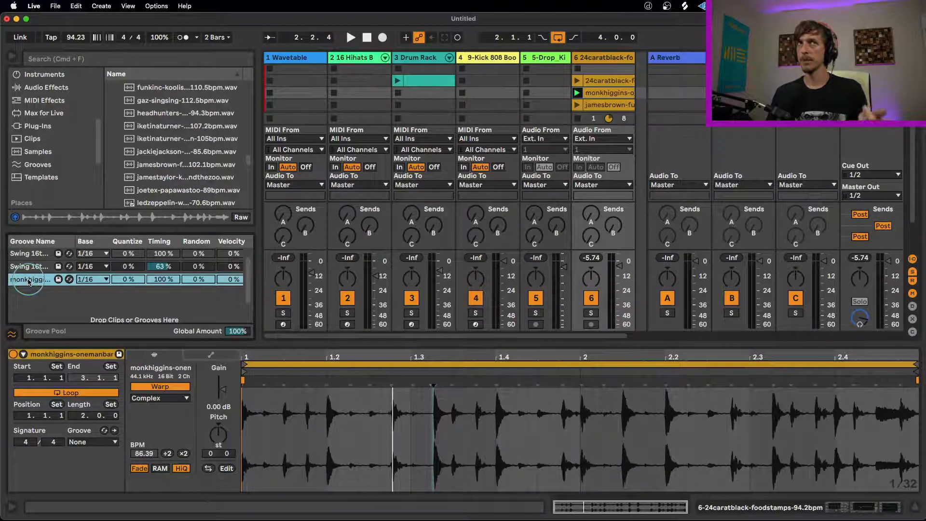
- Assign the monkhiggins-onemanband-86.4bpm groove to the Drum Rack hi-hat clip and commit it to the notes
{"action": "left_click", "coordinate": [415, 85]}
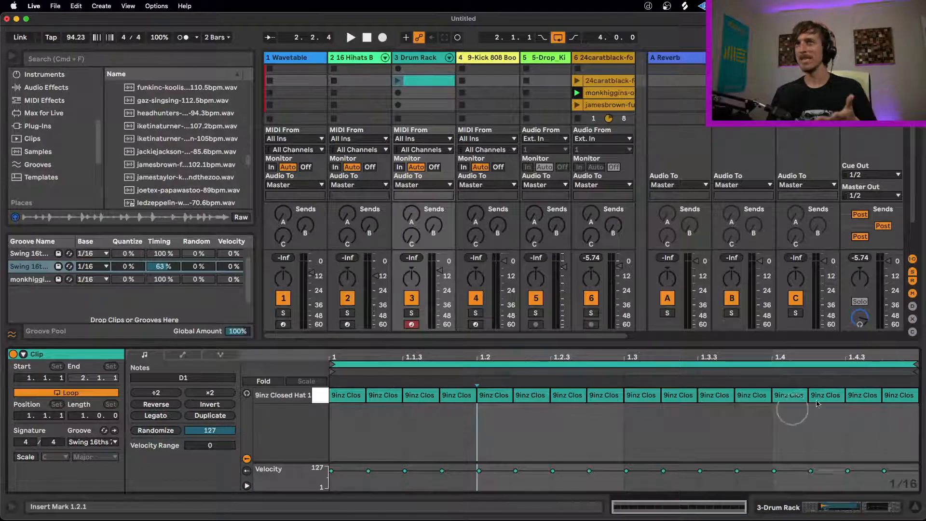
{"action": "left_click", "coordinate": [91, 441]}
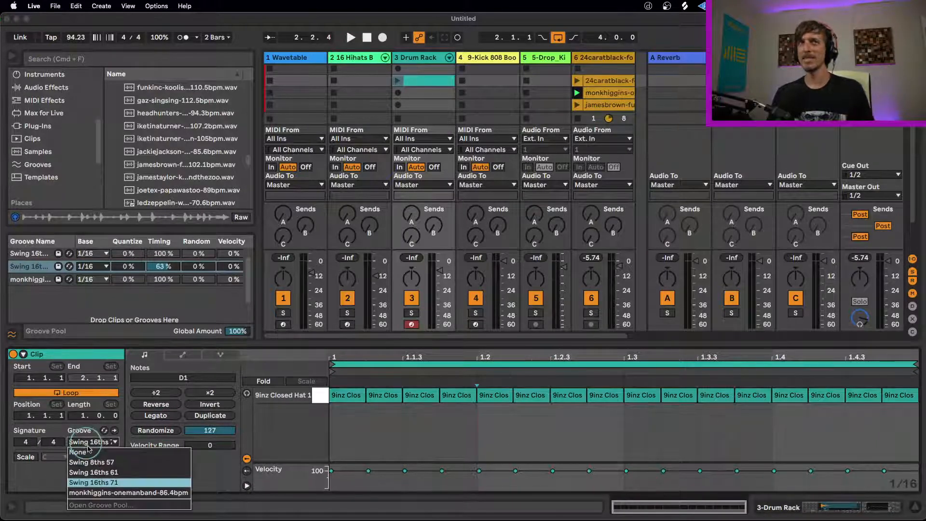
{"action": "left_click", "coordinate": [114, 493]}
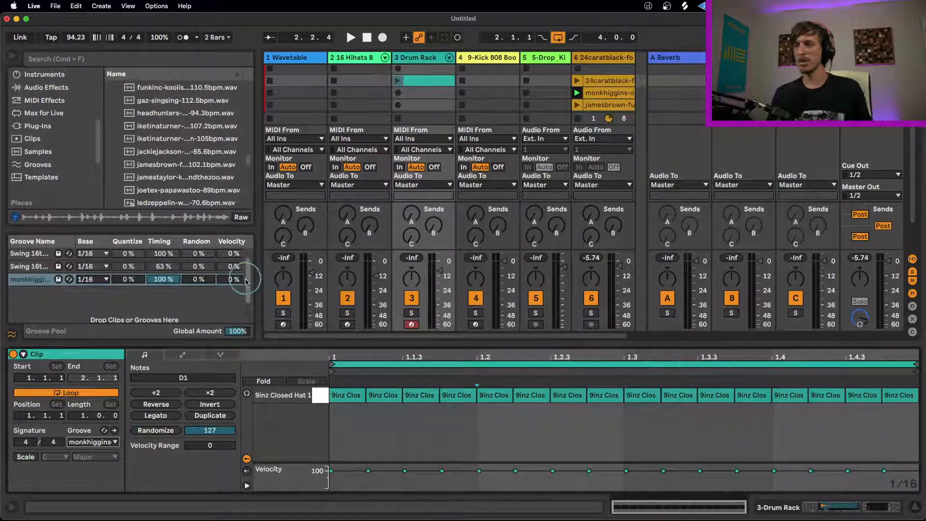
{"action": "left_click", "coordinate": [115, 430]}
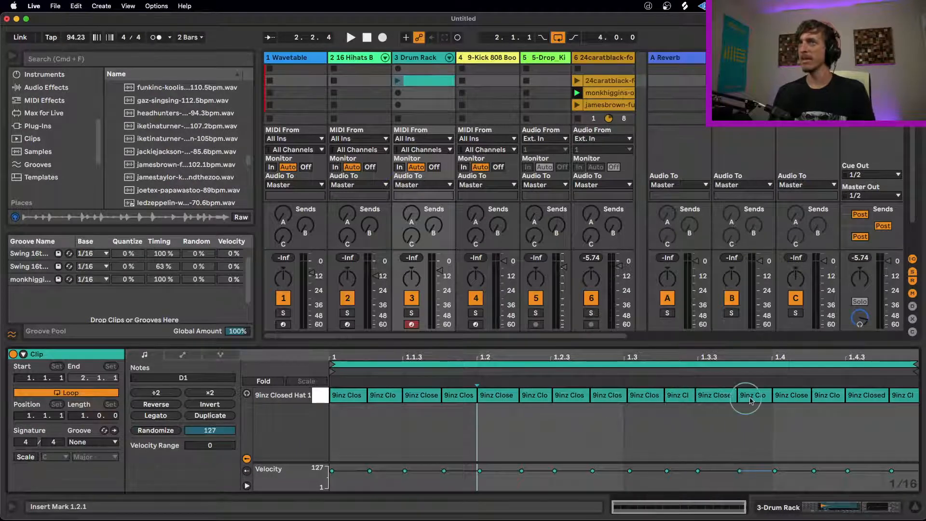
- Inspect the timing of the Drum Rack clip's closed hi-hat notes around beat 1.3, then play the clip and stop it
{"action": "left_click_drag", "start_coordinate": [629, 354], "coordinate": [630, 386]}
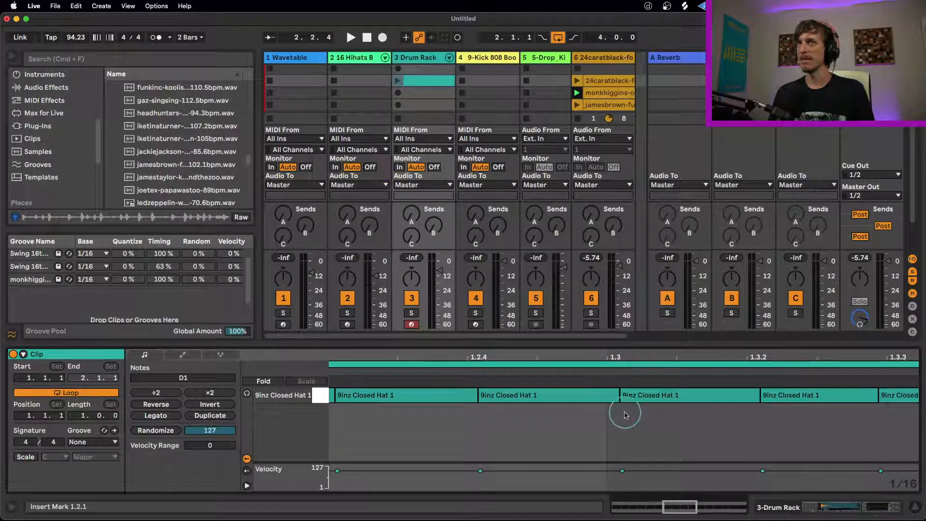
{"action": "left_click", "coordinate": [748, 408]}
{"action": "left_click", "coordinate": [885, 413]}
{"action": "left_click", "coordinate": [897, 394]}
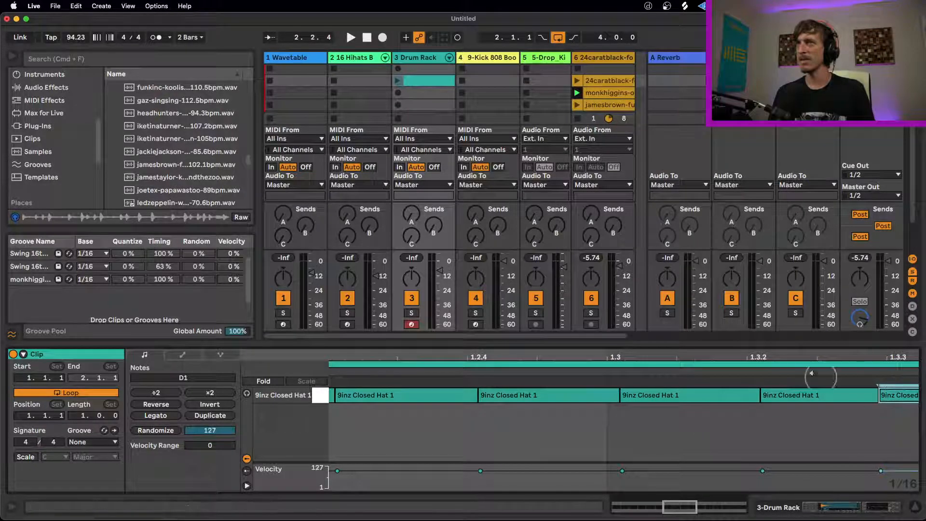
{"action": "mouse_move", "coordinate": [795, 353]}
{"action": "left_mouse_down"}
{"action": "mouse_move", "coordinate": [796, 345]}
{"action": "mouse_move", "coordinate": [646, 361]}
{"action": "left_mouse_up"}
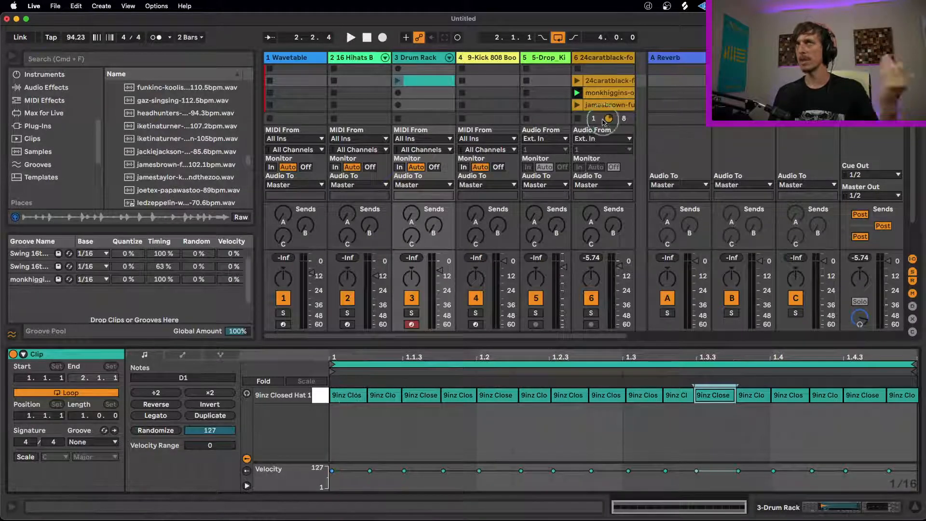
{"action": "left_click", "coordinate": [398, 81]}
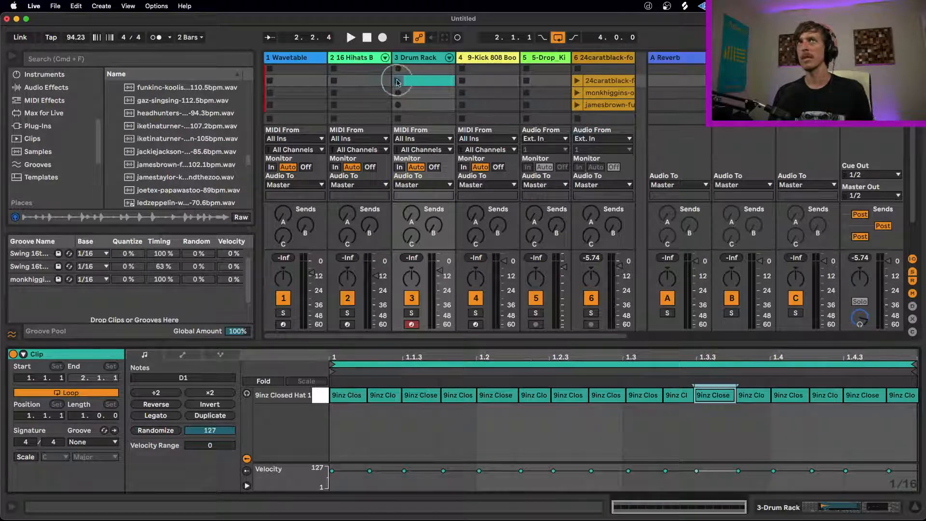
{"action": "left_click", "coordinate": [398, 81]}
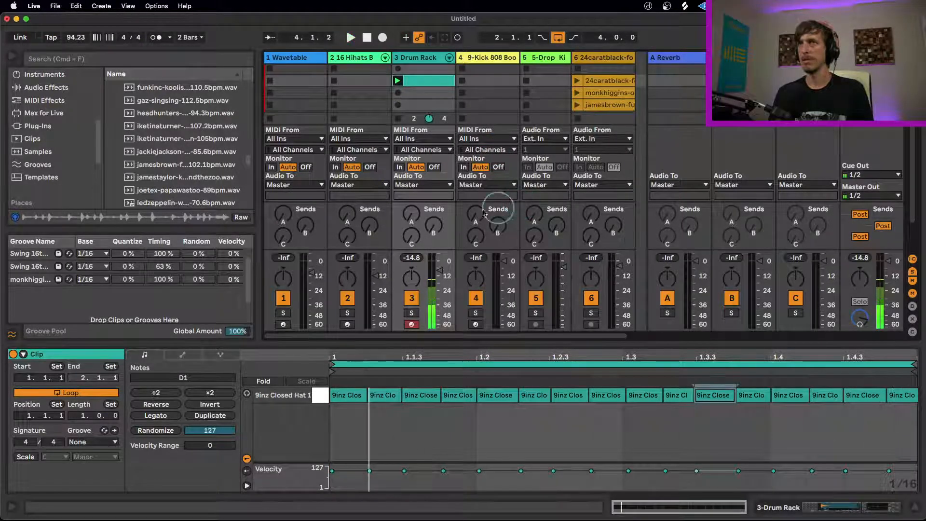
{"action": "left_click", "coordinate": [396, 120]}
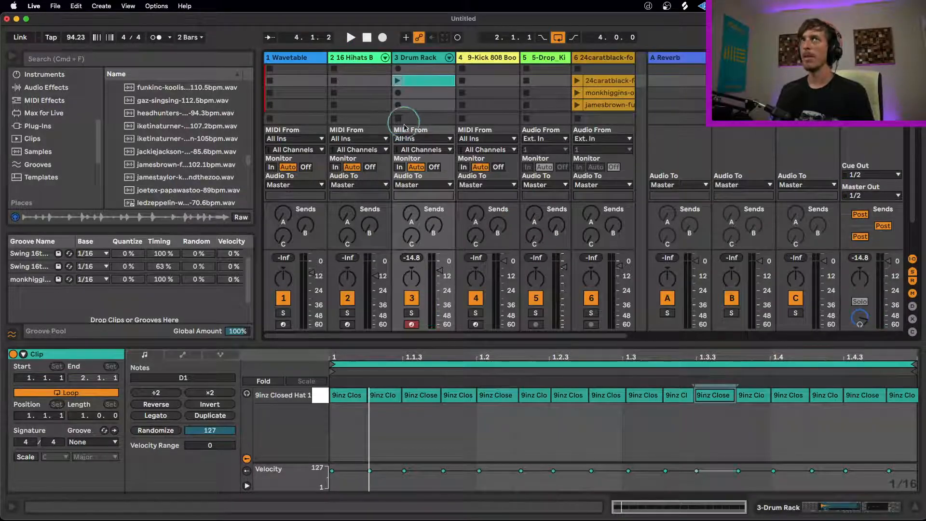
- Save the extracted monkhiggins groove from the groove pool to the User Library under its default name
{"action": "left_click", "coordinate": [611, 97]}
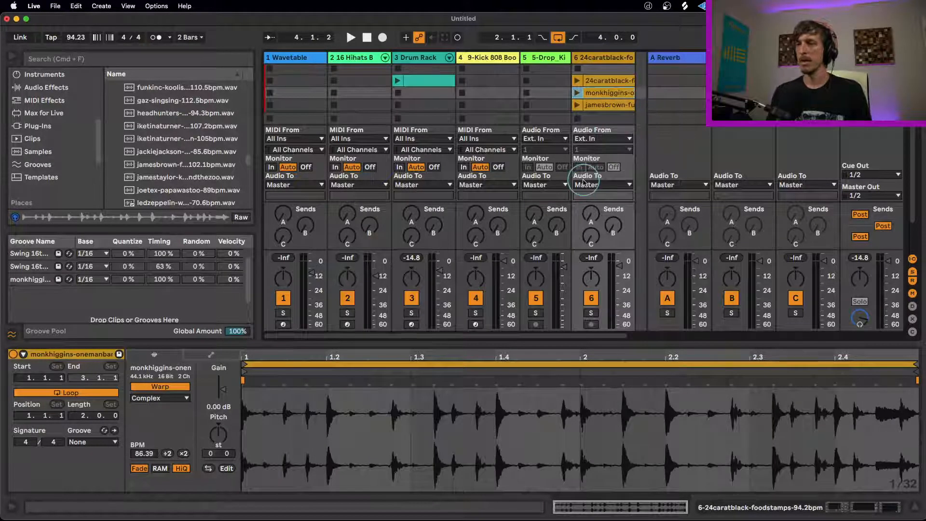
{"action": "left_click", "coordinate": [36, 283]}
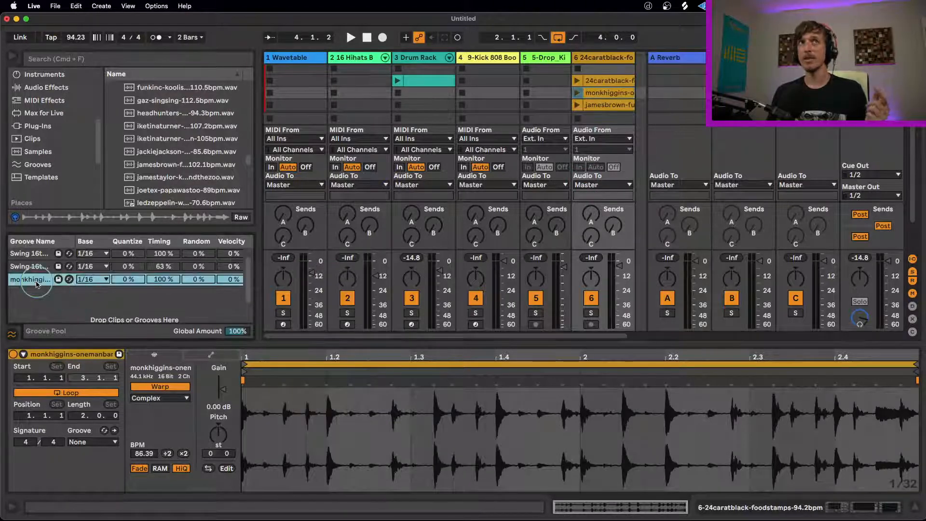
{"action": "left_click", "coordinate": [36, 254]}
{"action": "left_click", "coordinate": [35, 267]}
{"action": "left_click", "coordinate": [35, 253]}
{"action": "left_click", "coordinate": [35, 266]}
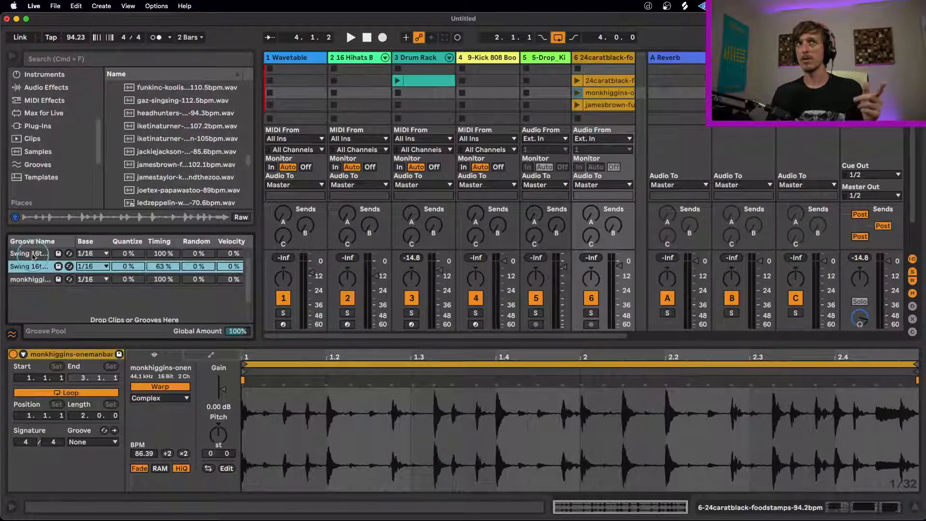
{"action": "left_click", "coordinate": [34, 254]}
{"action": "left_click", "coordinate": [30, 284]}
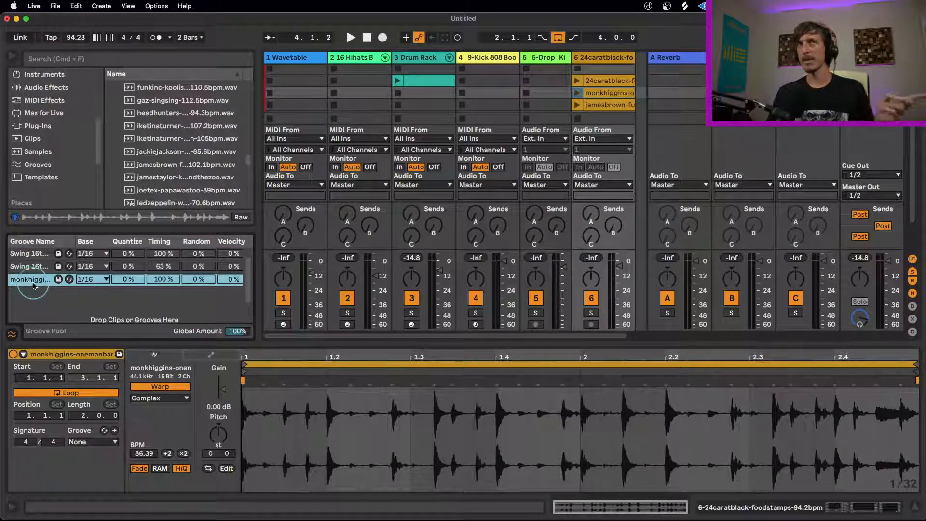
{"action": "left_click", "coordinate": [58, 280]}
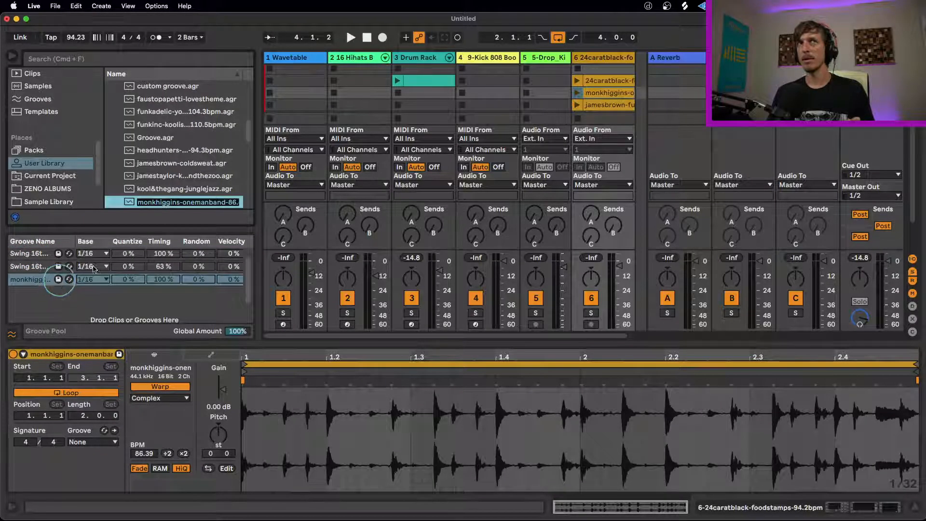
- Browse the Grooves library to locate the saved monkhiggins-onemanband-86.4bpm.agr file
{"action": "scroll", "coordinate": [202, 184], "scroll_direction": "down", "scroll_amount": 3}
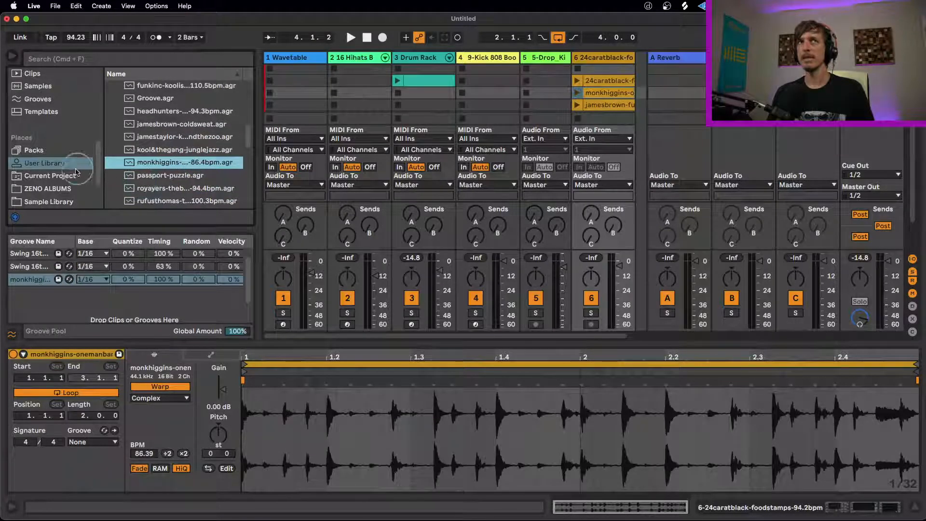
{"action": "scroll", "coordinate": [53, 145], "scroll_direction": "up", "scroll_amount": 3}
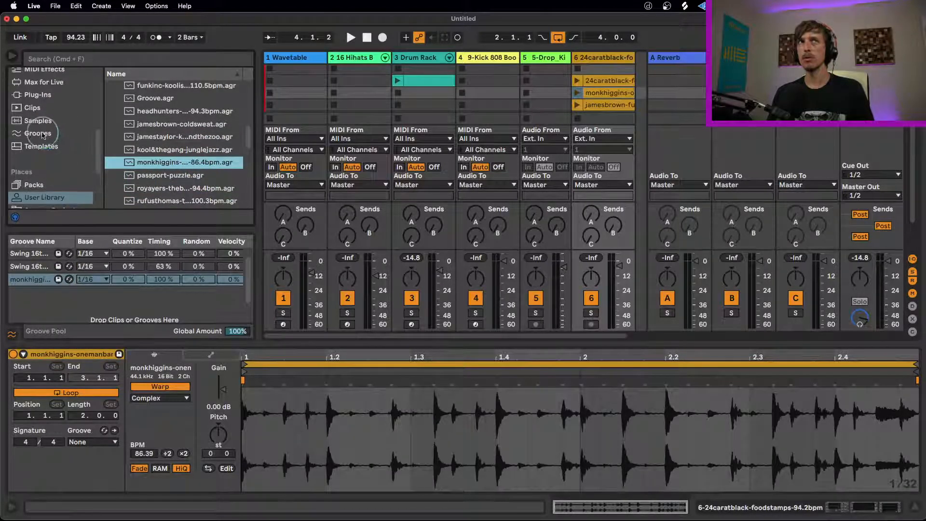
{"action": "left_click", "coordinate": [44, 134]}
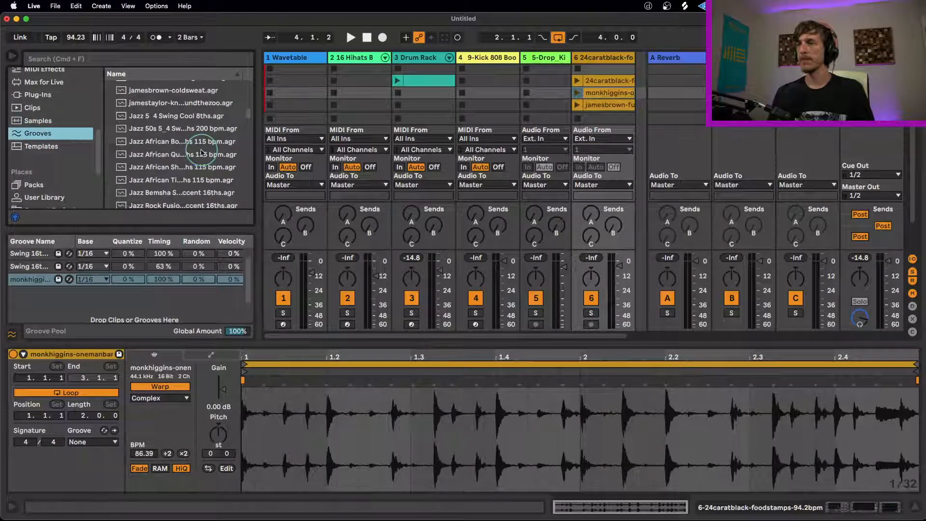
{"action": "scroll", "coordinate": [202, 154], "scroll_direction": "down", "scroll_amount": 15}
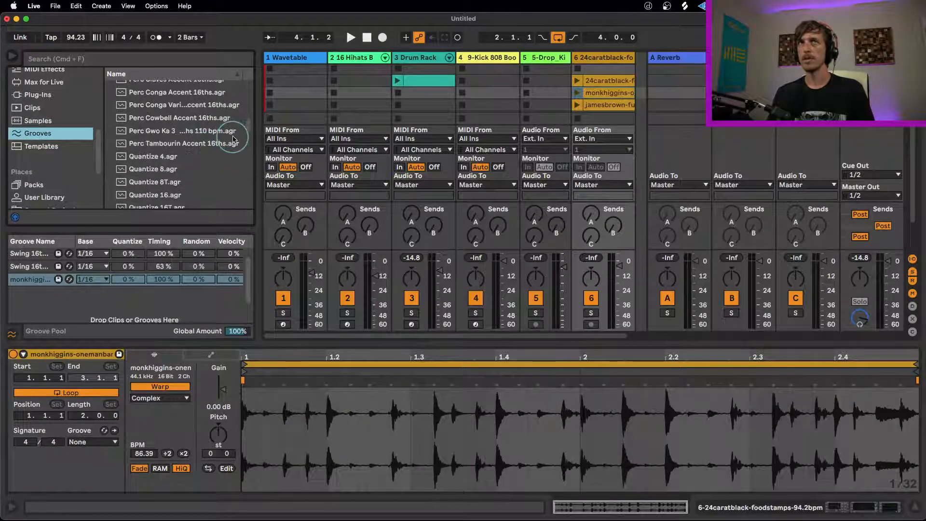
{"action": "scroll", "coordinate": [241, 140], "scroll_direction": "down", "scroll_amount": 10}
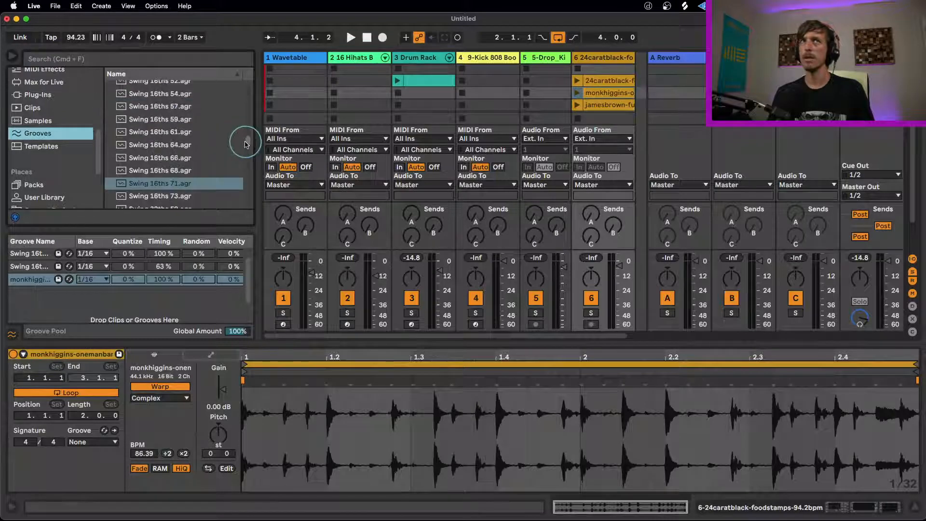
{"action": "left_click_drag", "start_coordinate": [245, 144], "coordinate": [245, 124]}
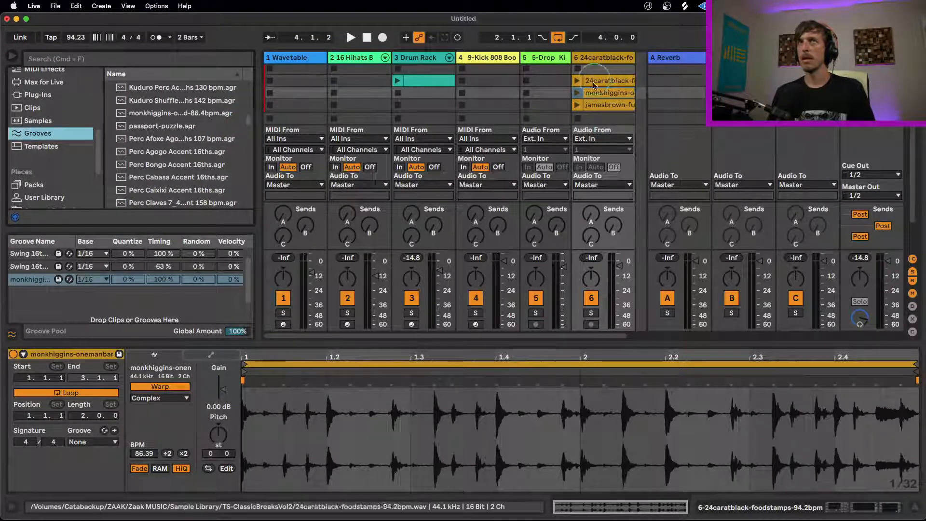
- Play the monkhiggins break on track 6
{"action": "left_click", "coordinate": [619, 98]}
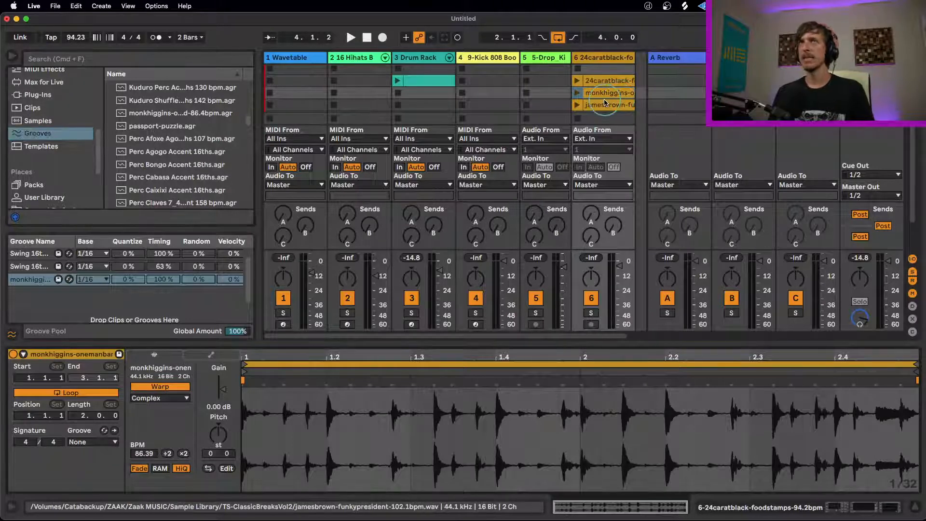
{"action": "left_click", "coordinate": [577, 94]}
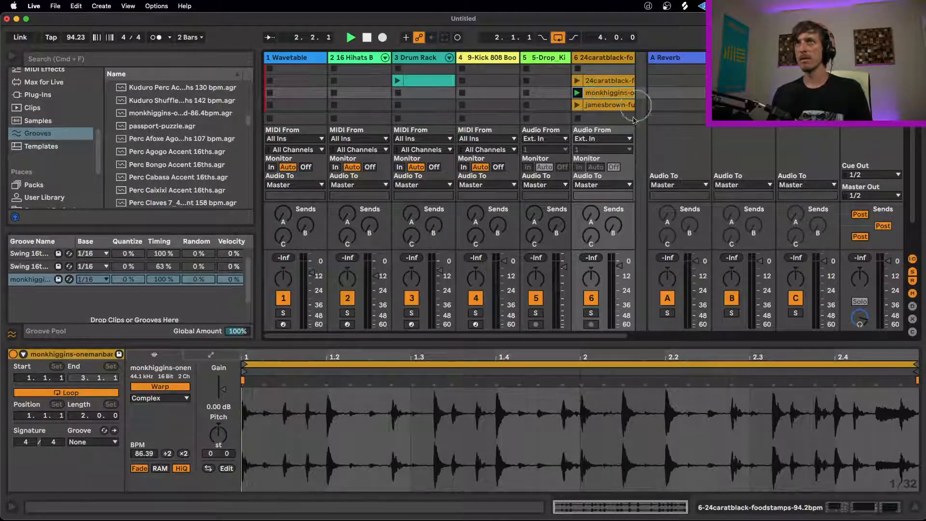
{"action": "left_click", "coordinate": [619, 278]}
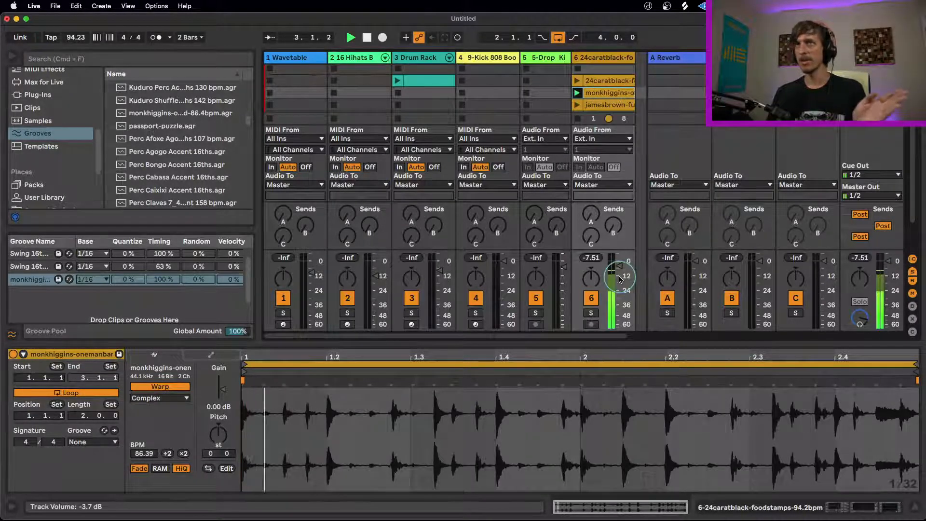
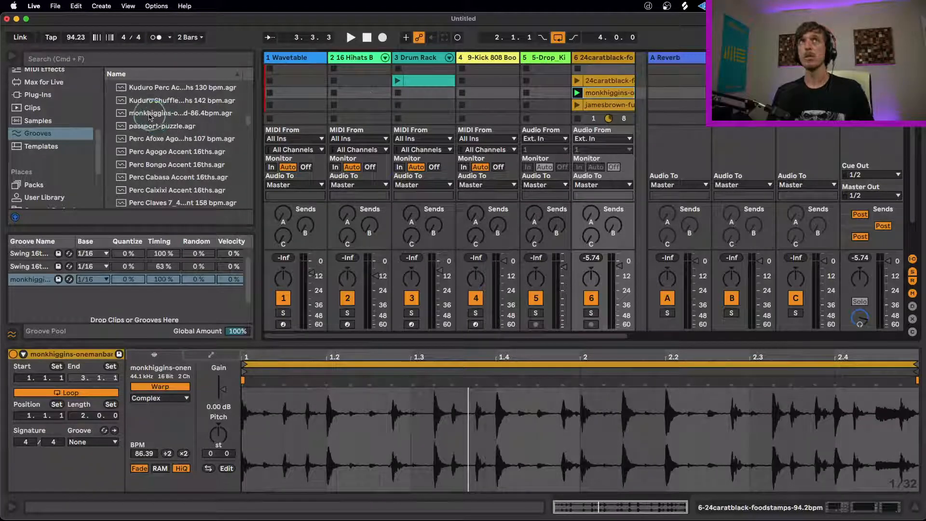
- Add the monkhiggins-onemanband-86.4bpm.agr groove file as a MIDI clip on track 2, level with the monkhiggins break
{"action": "left_click", "coordinate": [150, 114]}
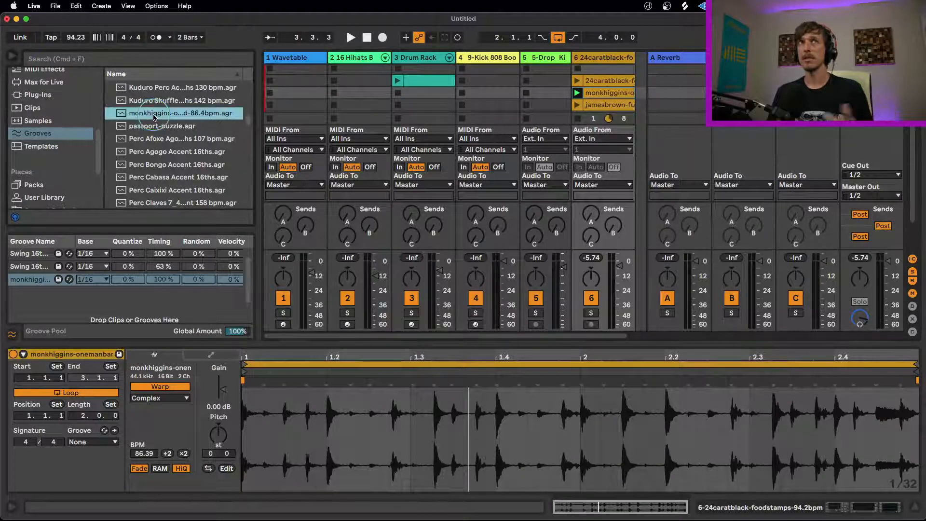
{"action": "left_click_drag", "start_coordinate": [154, 117], "coordinate": [362, 92]}
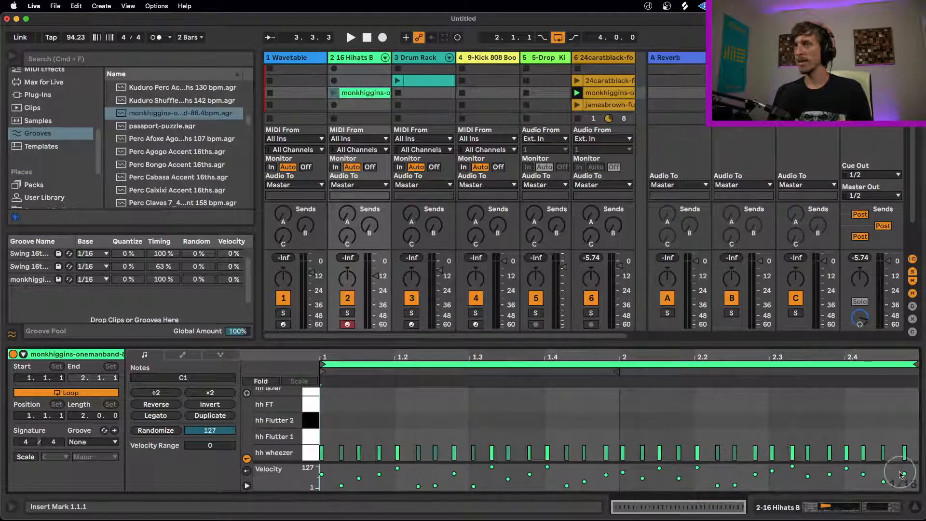
- Examine the note timing and velocities in track 2's monkhiggins clip, then play it with the break and stop it
{"action": "scroll", "coordinate": [427, 355], "scroll_direction": "up", "scroll_amount": 5}
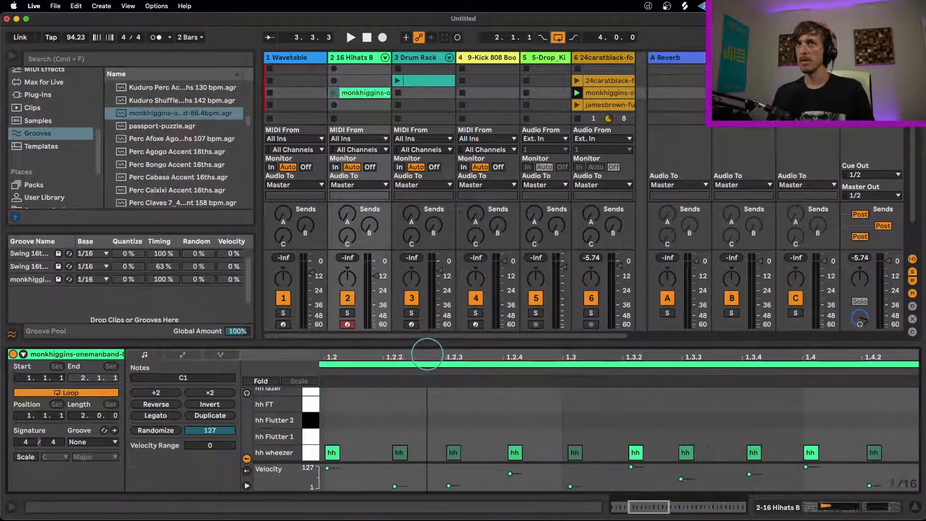
{"action": "left_click_drag", "start_coordinate": [427, 355], "coordinate": [492, 353]}
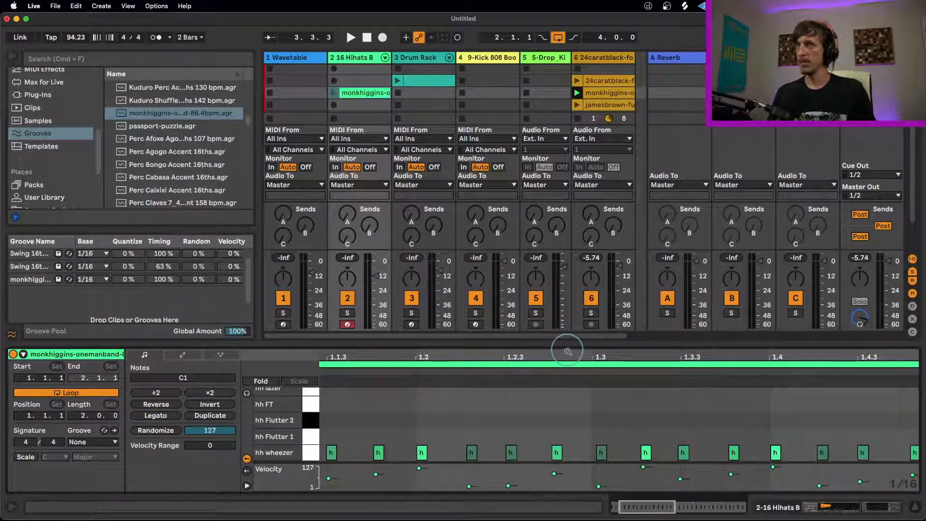
{"action": "scroll", "coordinate": [568, 354], "scroll_direction": "down", "scroll_amount": 5}
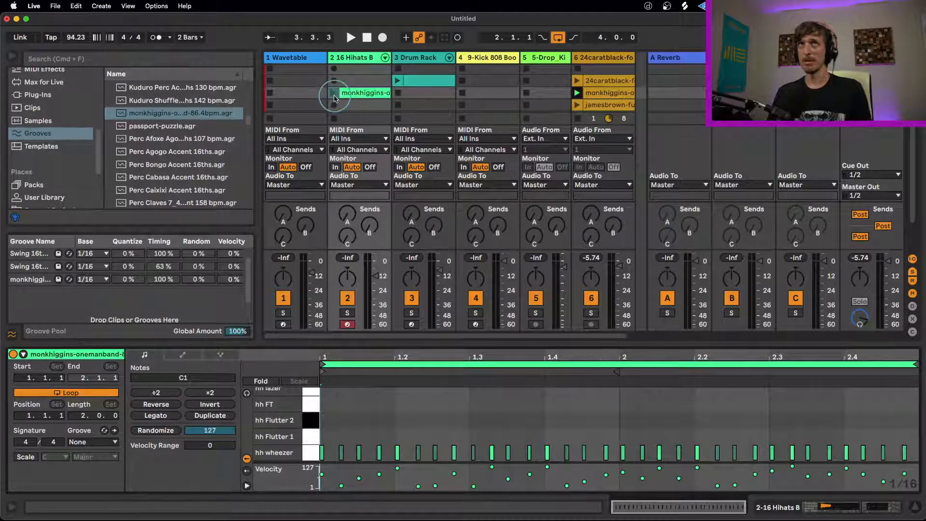
{"action": "left_click", "coordinate": [334, 93]}
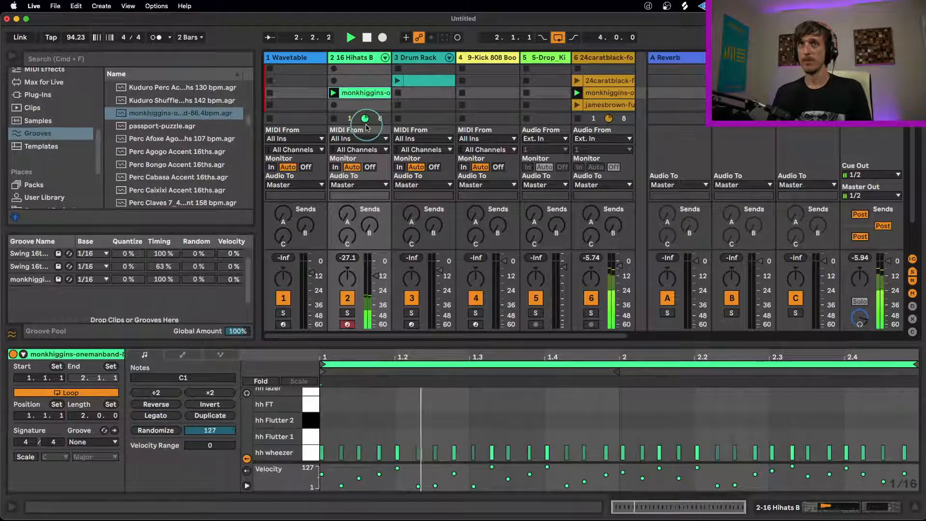
{"action": "left_click", "coordinate": [333, 117]}
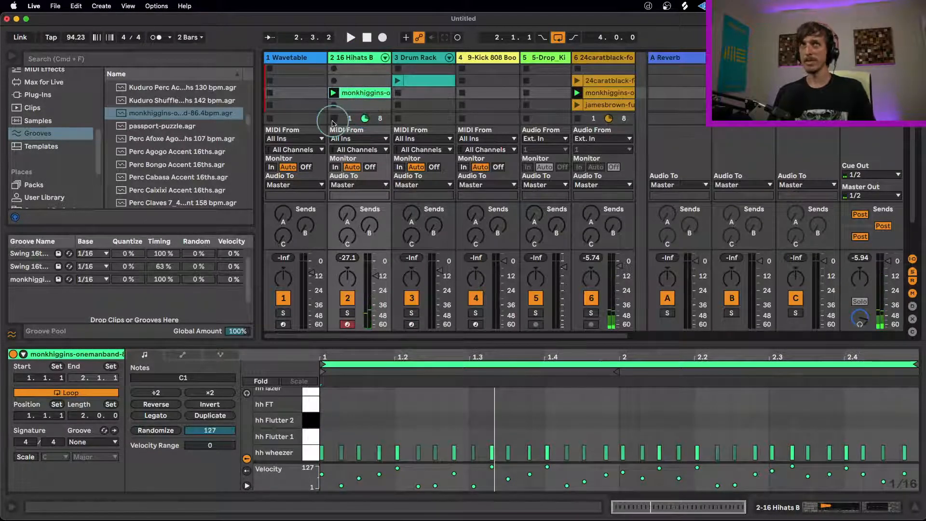
- Add the Funk Modern 16ths.agr groove as a MIDI clip on track 2, directly above the monkhiggins clip
{"action": "scroll", "coordinate": [207, 164], "scroll_direction": "up", "scroll_amount": 10}
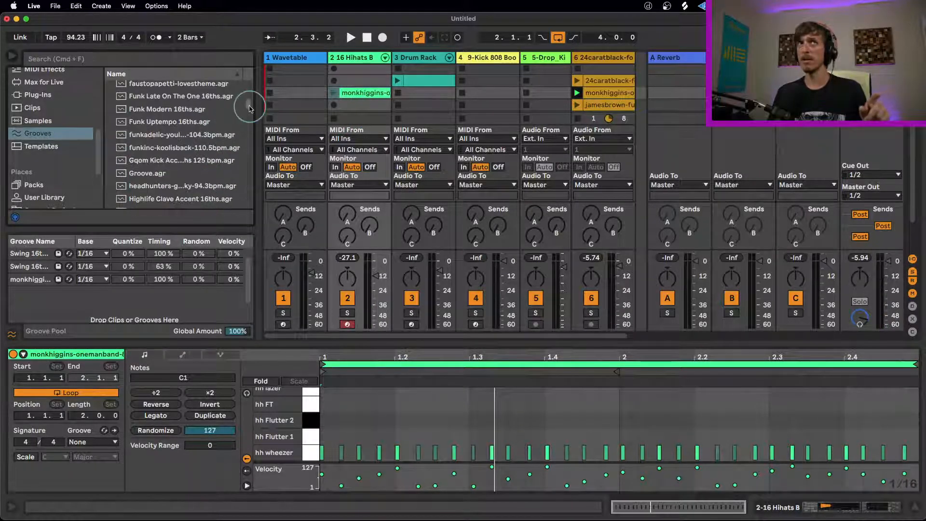
{"action": "left_click", "coordinate": [181, 111]}
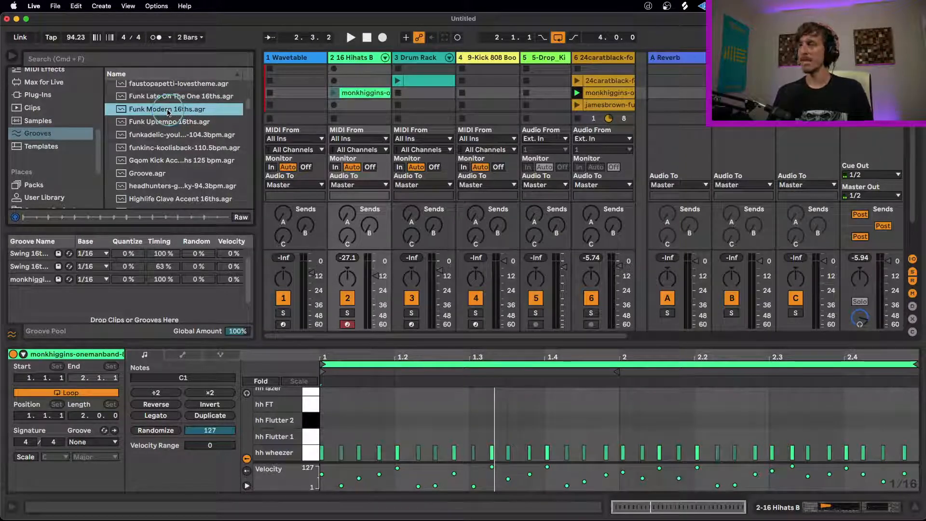
{"action": "left_click_drag", "start_coordinate": [168, 112], "coordinate": [354, 81]}
{"action": "scroll", "coordinate": [422, 390], "scroll_direction": "down", "scroll_amount": 4}
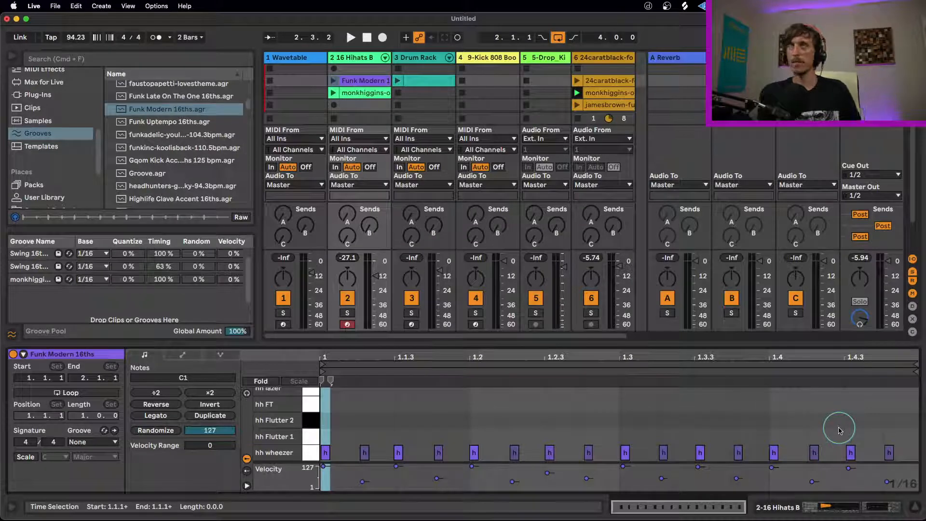
- Widen track 6 to show more of its break clip names
{"action": "left_click", "coordinate": [598, 93]}
{"action": "left_click_drag", "start_coordinate": [634, 58], "coordinate": [655, 65]}
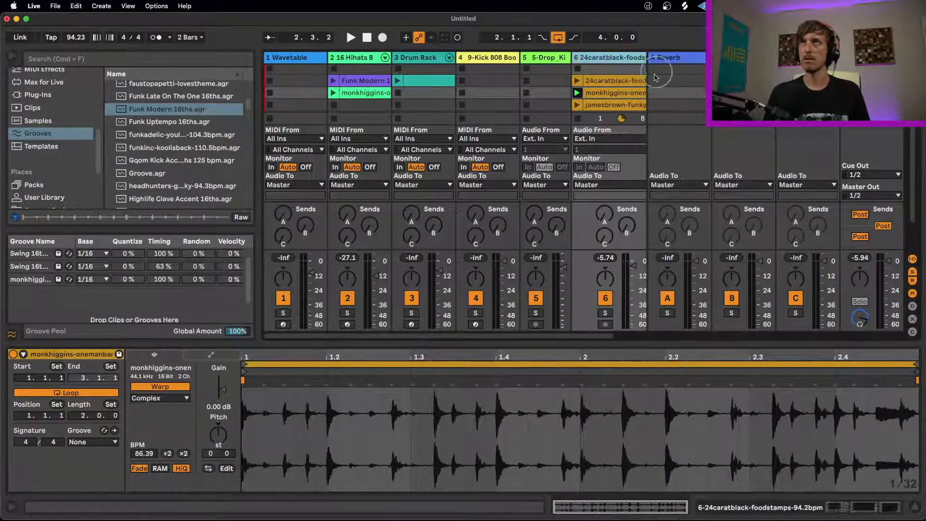
{"action": "scroll", "coordinate": [652, 99], "scroll_direction": "down", "scroll_amount": 1}
{"action": "left_click_drag", "start_coordinate": [606, 339], "coordinate": [641, 334]}
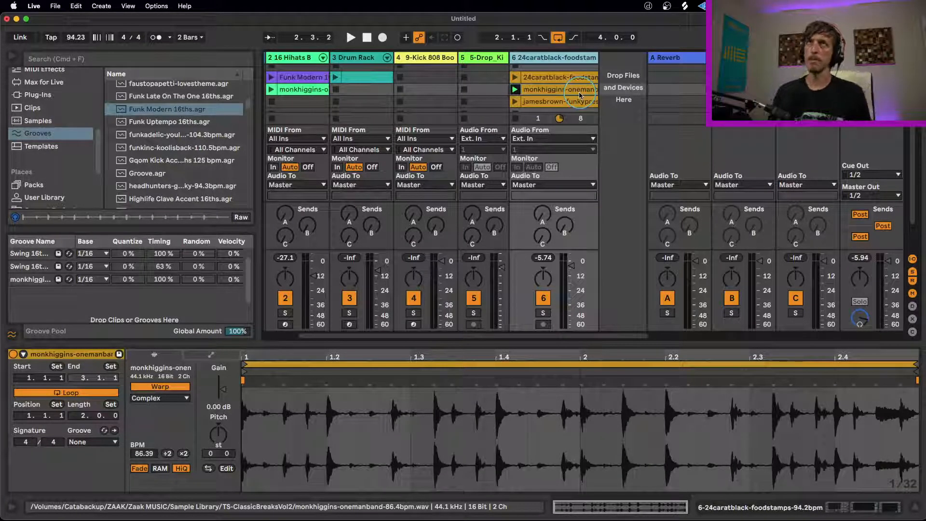
- Play the jamesbrown break on track 6, set the global launch quantization to 1 Bar, and stop the clip
{"action": "left_click", "coordinate": [516, 102]}
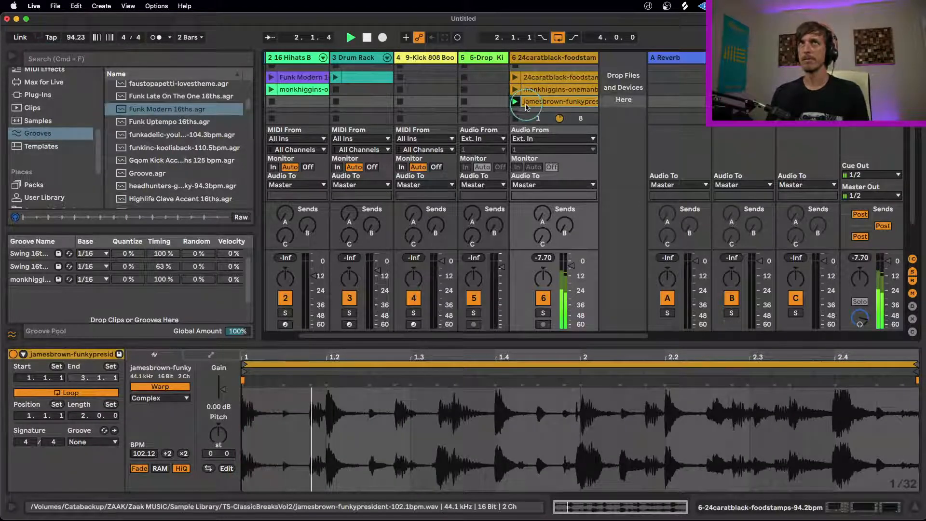
{"action": "left_click", "coordinate": [190, 38]}
{"action": "left_click", "coordinate": [193, 79]}
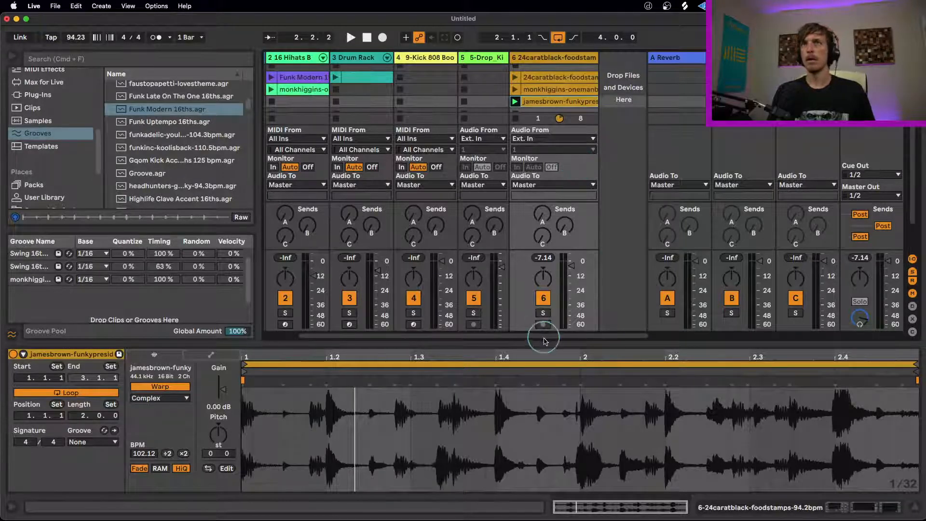
{"action": "left_click_drag", "start_coordinate": [542, 336], "coordinate": [455, 324]}
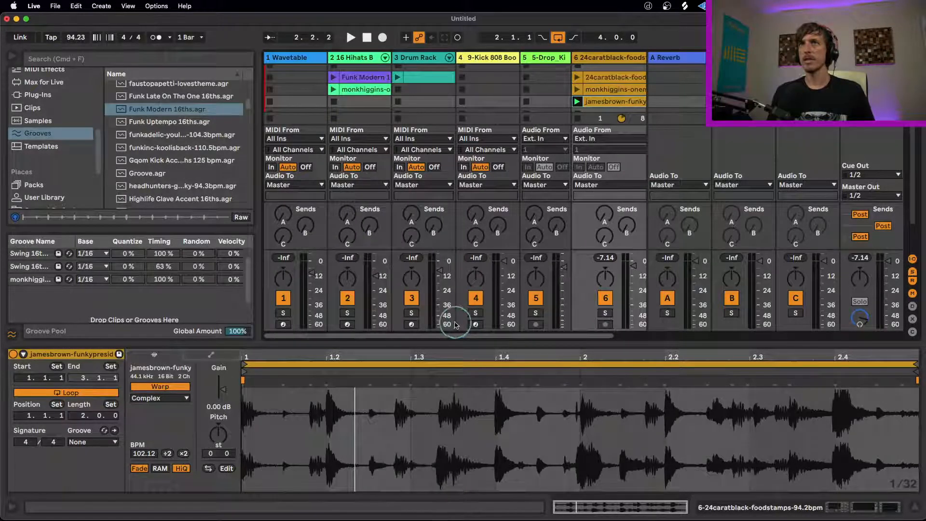
{"action": "left_click", "coordinate": [577, 119]}
- Add the Rock Tambourine Upbeat Accent 8ths groove as a MIDI clip on track 2, level with the jamesbrown break
{"action": "scroll", "coordinate": [172, 158], "scroll_direction": "down", "scroll_amount": 8}
{"action": "scroll", "coordinate": [173, 158], "scroll_direction": "down", "scroll_amount": 15}
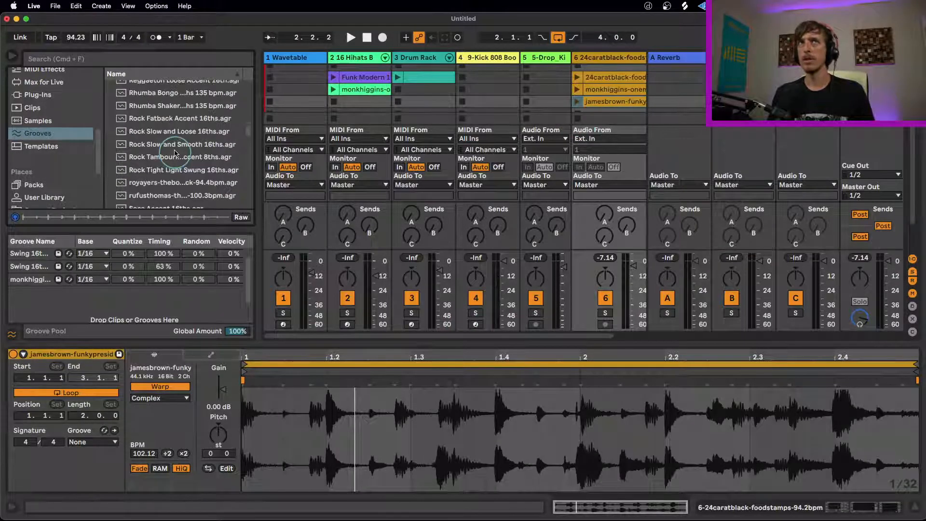
{"action": "left_click", "coordinate": [165, 135]}
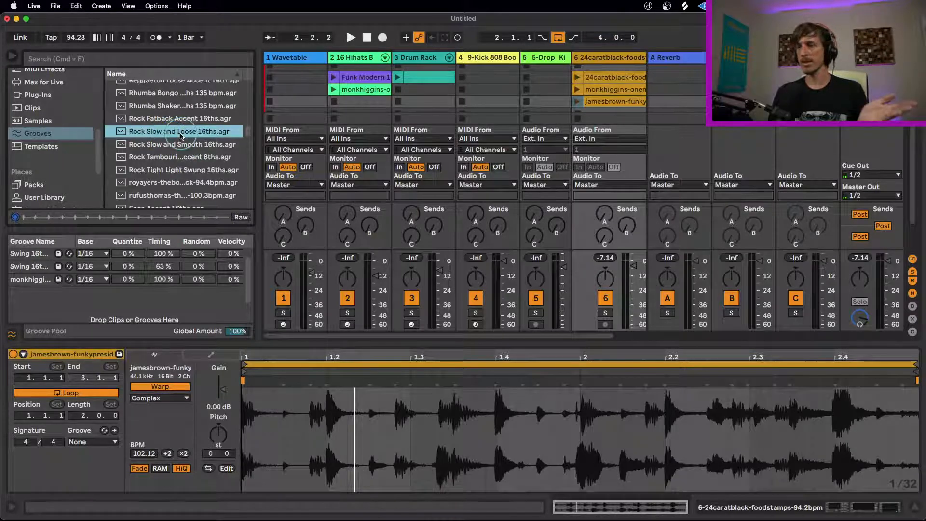
{"action": "left_click", "coordinate": [190, 141]}
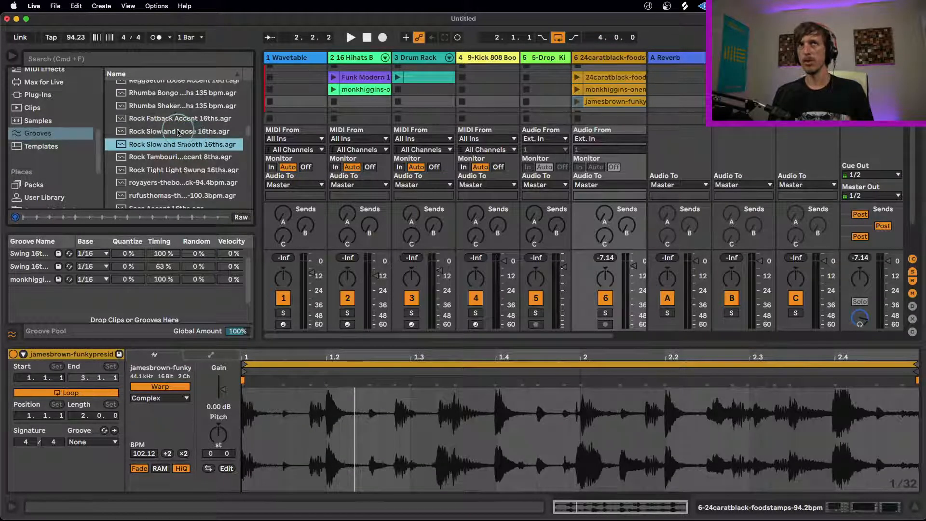
{"action": "left_click", "coordinate": [179, 157]}
{"action": "left_click_drag", "start_coordinate": [359, 120], "coordinate": [351, 103]}
{"action": "left_click", "coordinate": [418, 397]}
{"action": "left_click", "coordinate": [508, 419]}
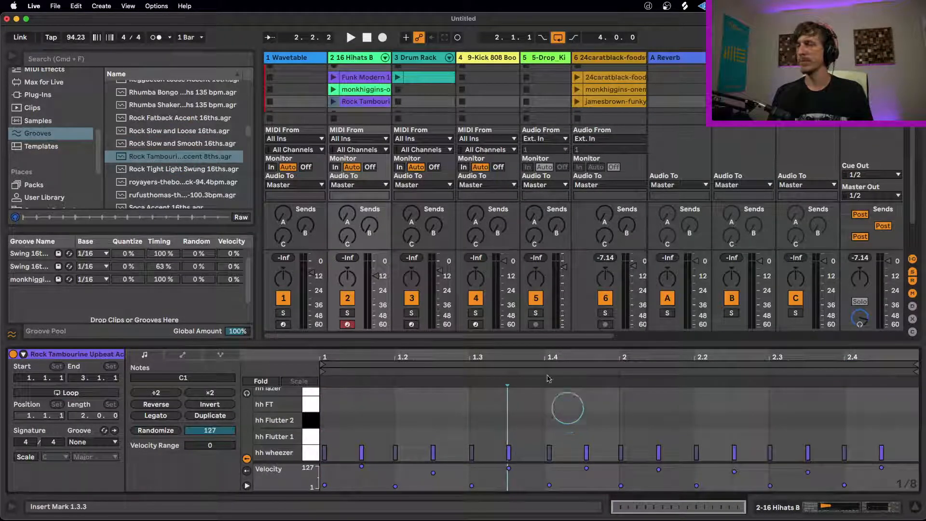
- Delete the three groove MIDI clips from track 2
{"action": "scroll", "coordinate": [365, 92], "scroll_direction": "up", "scroll_amount": 1}
{"action": "left_click_drag", "start_coordinate": [365, 91], "coordinate": [365, 114]}
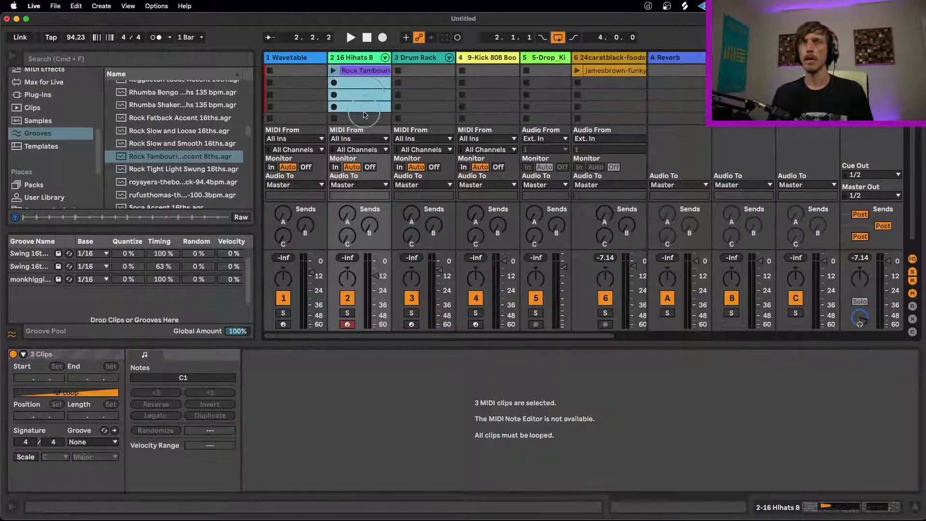
{"action": "key", "text": "Delete"}
{"action": "scroll", "coordinate": [375, 88], "scroll_direction": "up", "scroll_amount": 3}
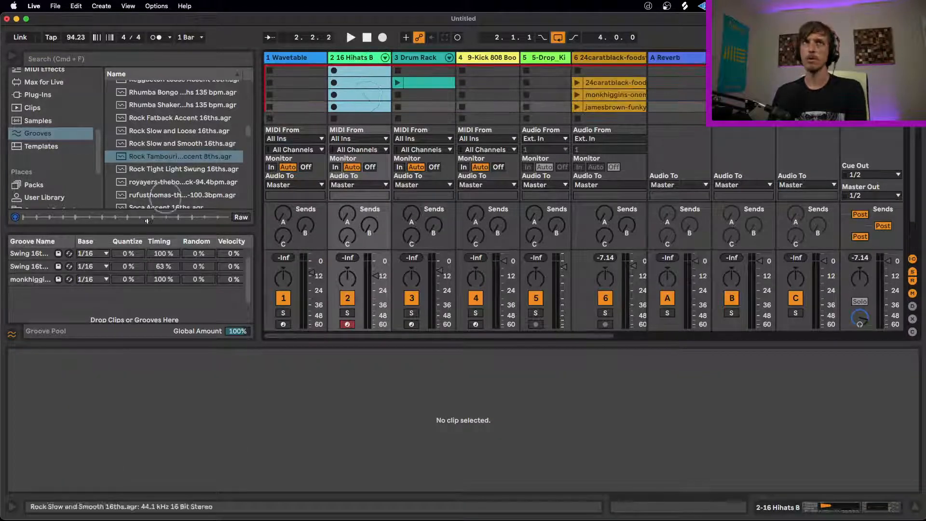
- Hide the Groove Pool and the tracks' input/output routing section
{"action": "scroll", "coordinate": [154, 161], "scroll_direction": "down", "scroll_amount": 2}
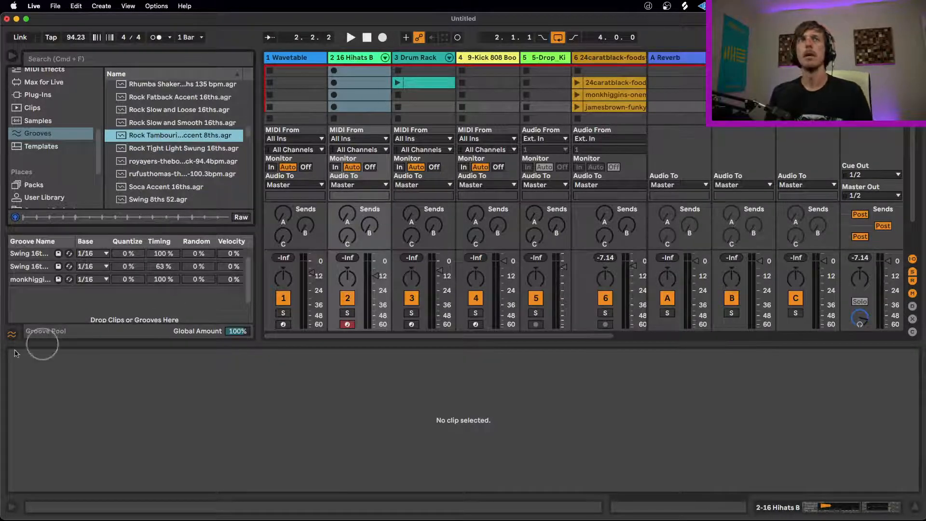
{"action": "left_click", "coordinate": [11, 334]}
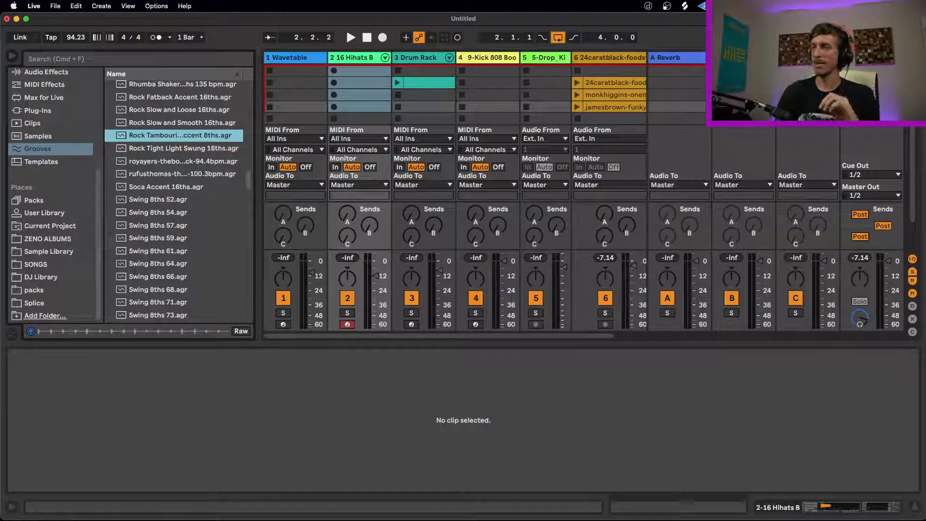
{"action": "left_click", "coordinate": [596, 58]}
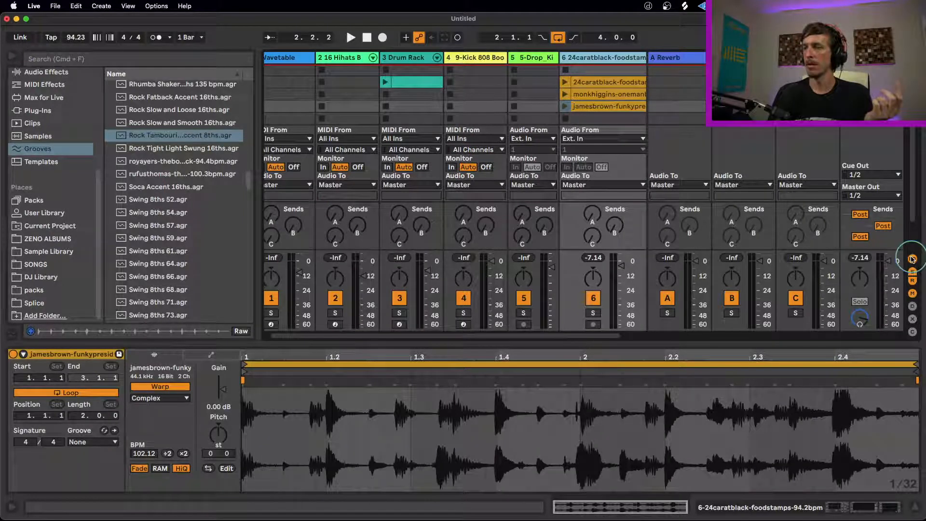
{"action": "left_click", "coordinate": [911, 259]}
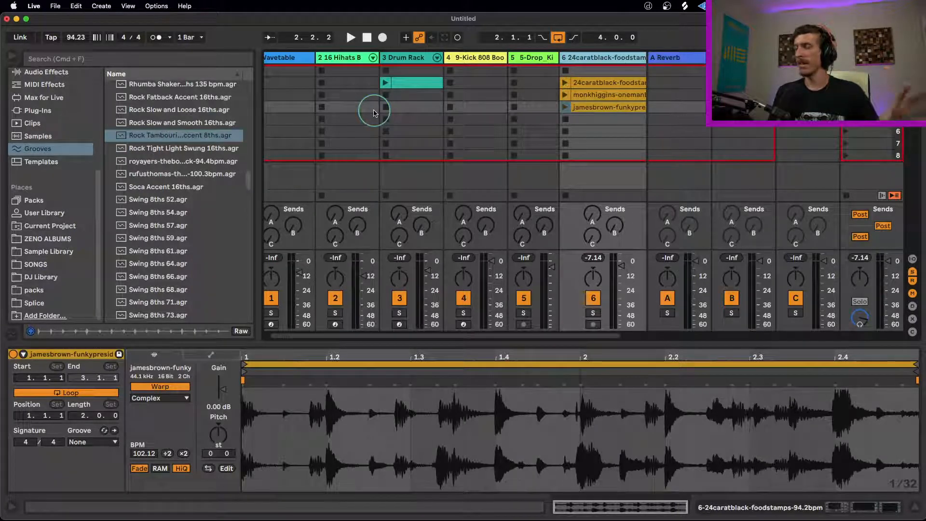
- Show track 3's Drum Rack, then search the samples for "hat", audition Bipolar Hat1.aif and browse the list
{"action": "left_click", "coordinate": [345, 107]}
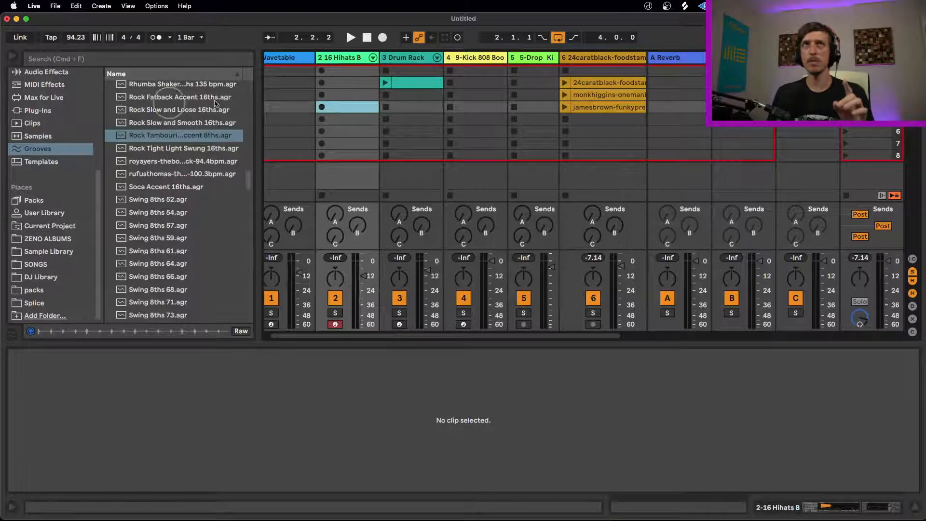
{"action": "left_click", "coordinate": [388, 59]}
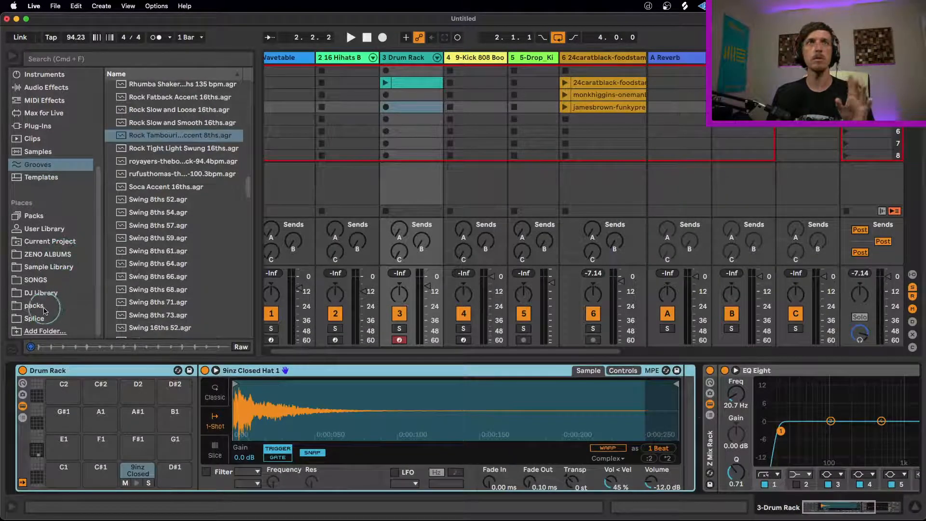
{"action": "left_click", "coordinate": [46, 151]}
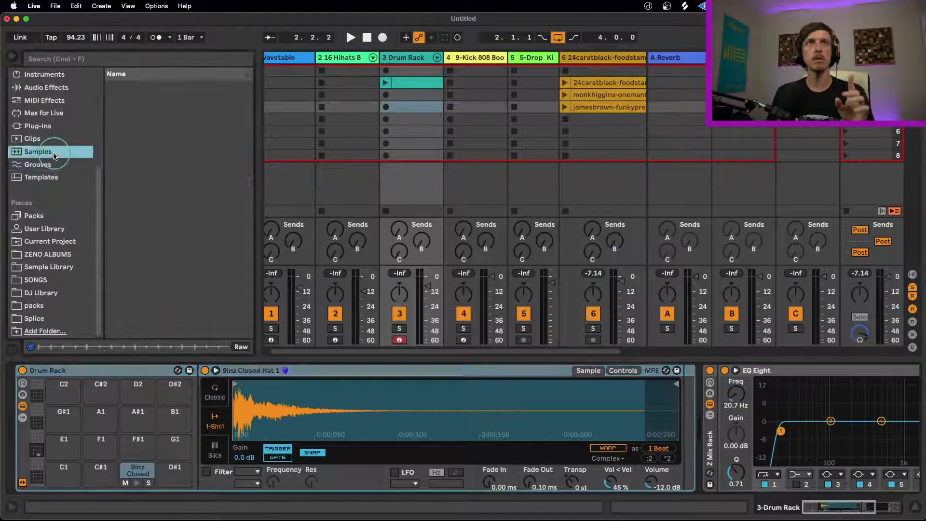
{"action": "left_click", "coordinate": [151, 59]}
{"action": "type", "text": "hat"}
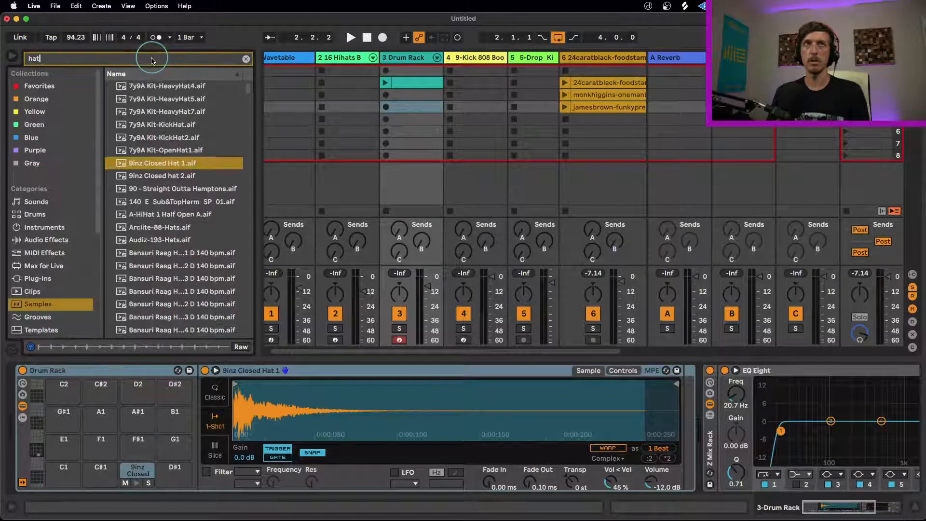
{"action": "left_click", "coordinate": [182, 198]}
{"action": "scroll", "coordinate": [175, 149], "scroll_direction": "down", "scroll_amount": 2}
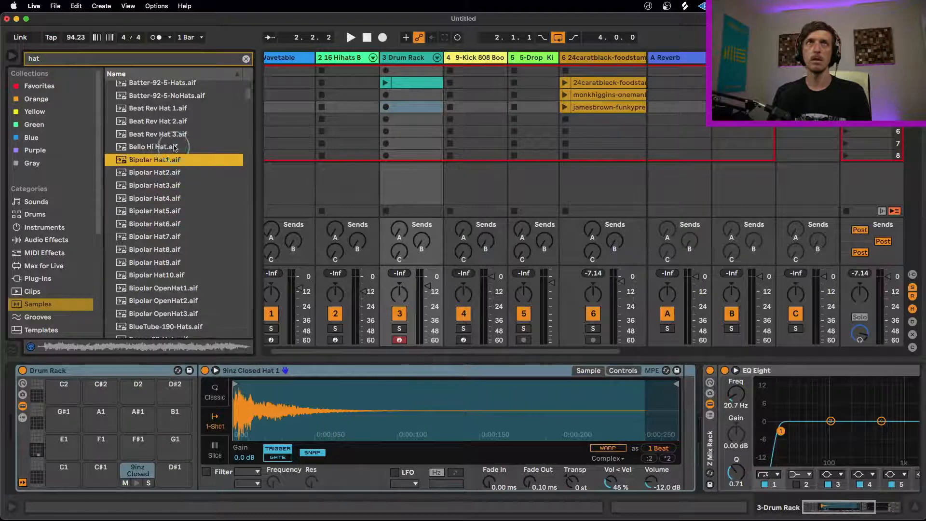
{"action": "scroll", "coordinate": [240, 244], "scroll_direction": "down", "scroll_amount": 10}
{"action": "scroll", "coordinate": [241, 250], "scroll_direction": "down", "scroll_amount": 15}
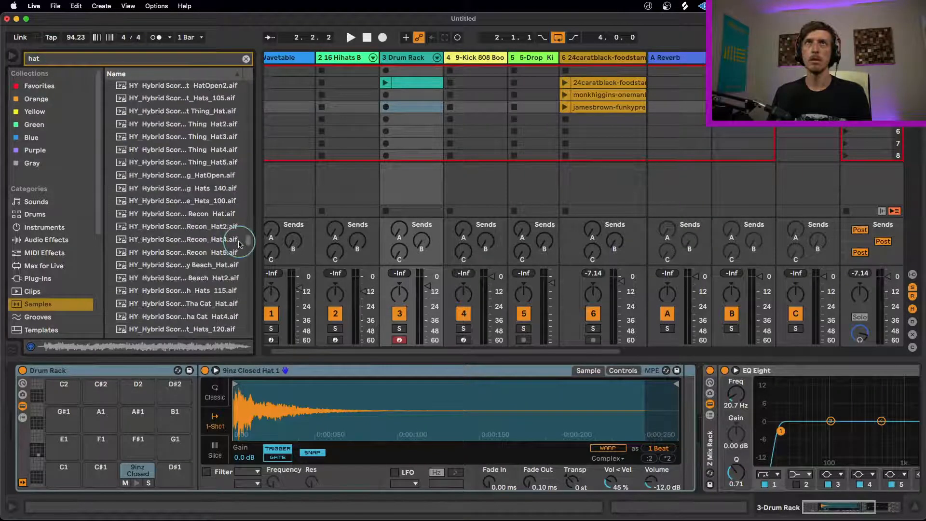
- Search the samples for "shaker" and load Dub Shaker.aif onto the Drum Rack pad directly above the 9inz Closed Hat
{"action": "left_click", "coordinate": [86, 59]}
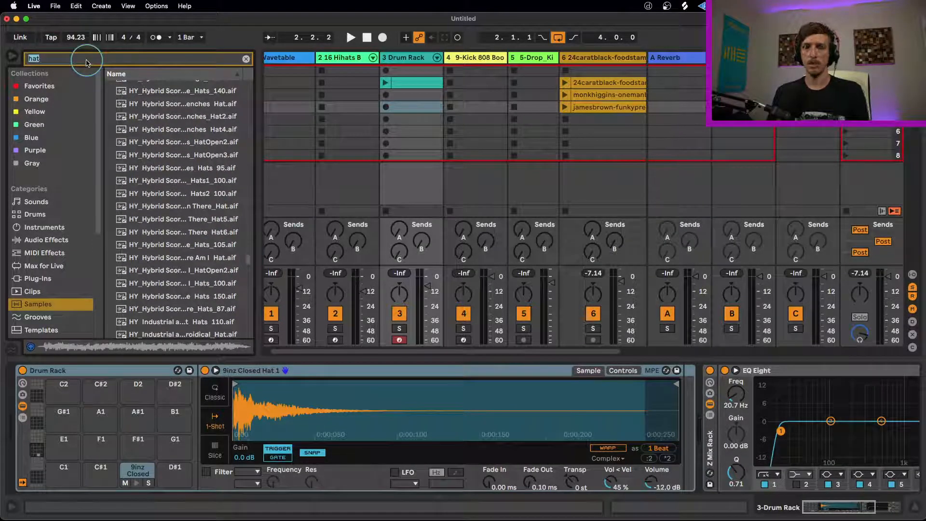
{"action": "type", "text": "shker"}
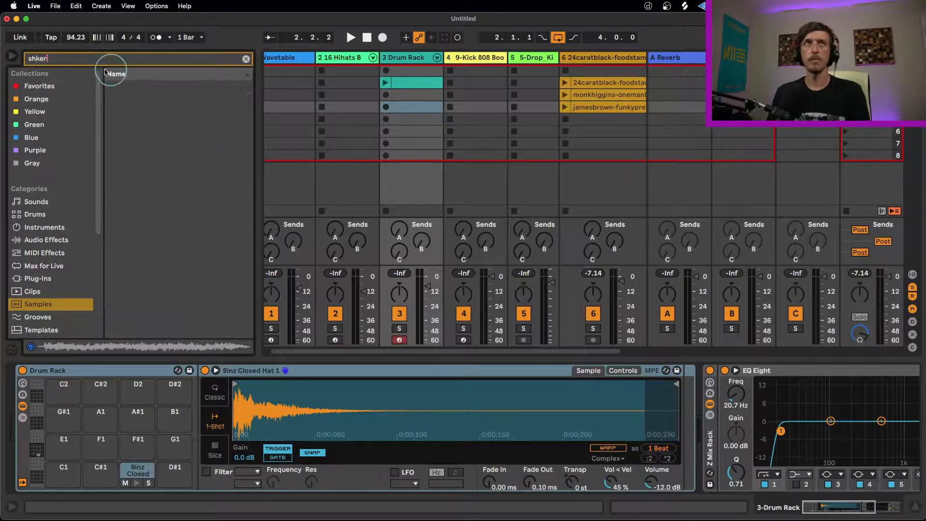
{"action": "key", "text": "BackSpace"}
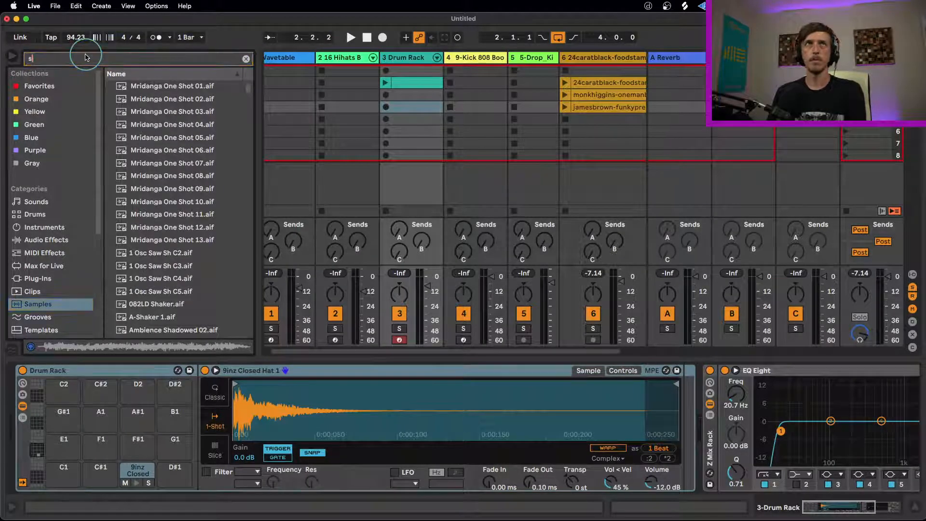
{"action": "type", "text": "aker"}
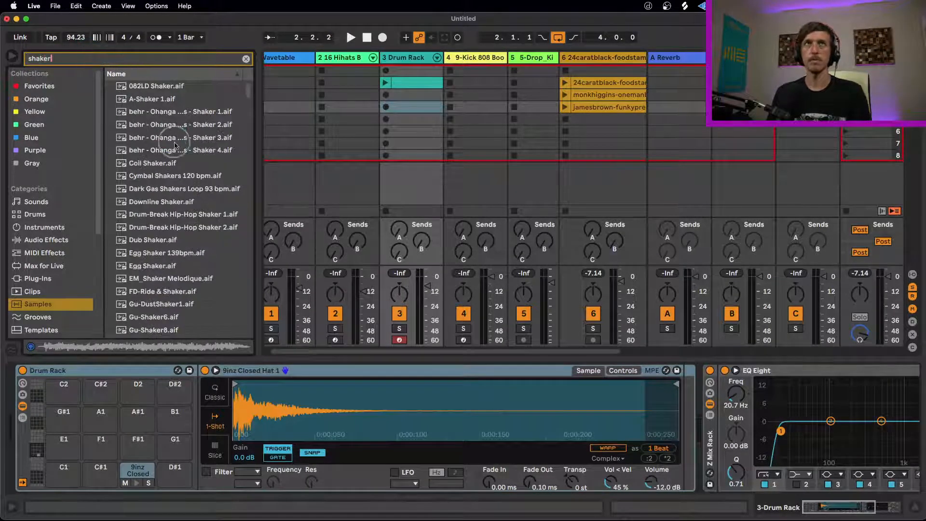
{"action": "left_click", "coordinate": [169, 163]}
{"action": "left_click", "coordinate": [181, 240]}
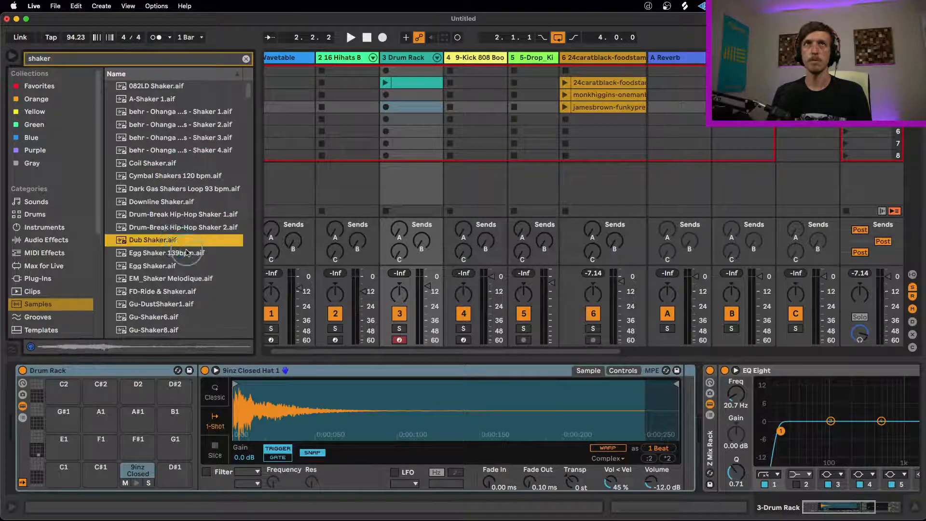
{"action": "left_click_drag", "start_coordinate": [140, 239], "coordinate": [144, 446]}
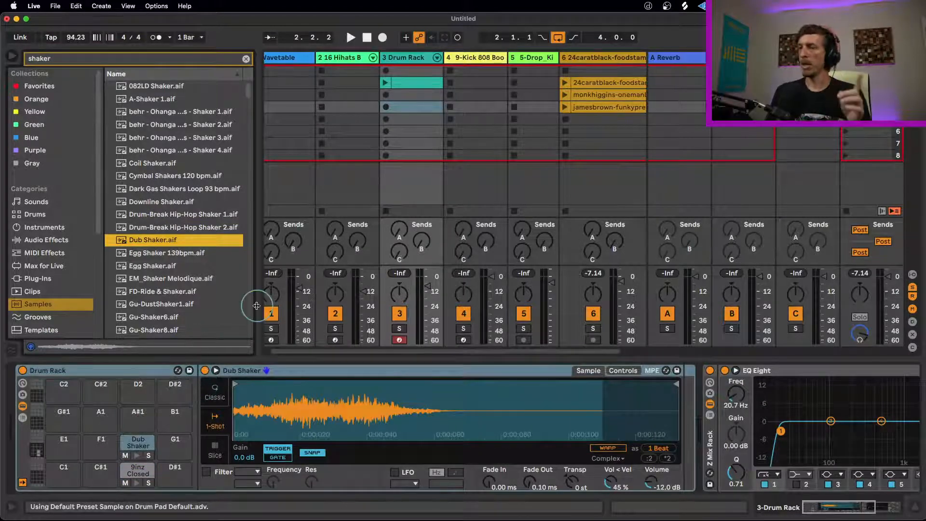
- Create a one-bar MIDI clip on track 3, level with the jamesbrown break, and fill it with four quarter-note 9inz Closed Hat 1 notes
{"action": "double_click", "coordinate": [410, 107]}
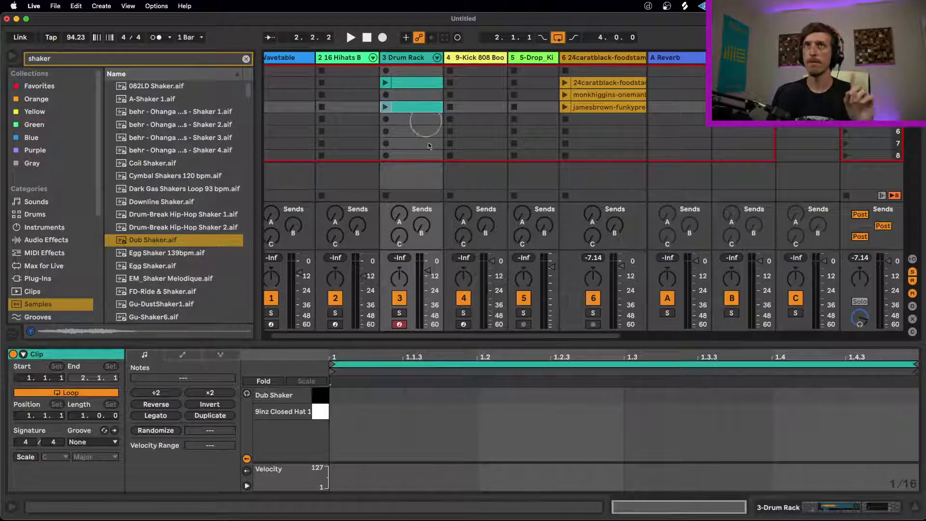
{"action": "double_click", "coordinate": [348, 411]}
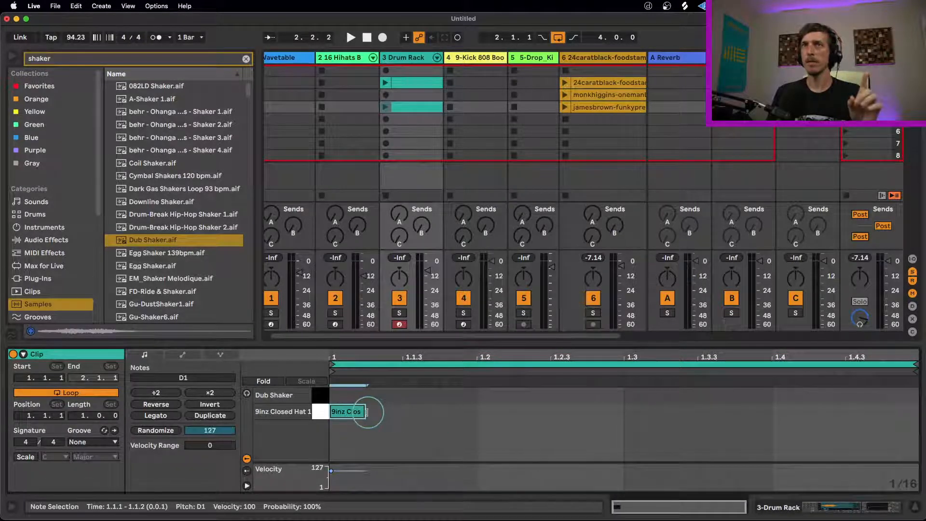
{"action": "left_click_drag", "start_coordinate": [365, 411], "coordinate": [476, 416]}
{"action": "key", "text": "super+d"}
{"action": "key", "text": "super+d"}
{"action": "key", "text": "super+d"}
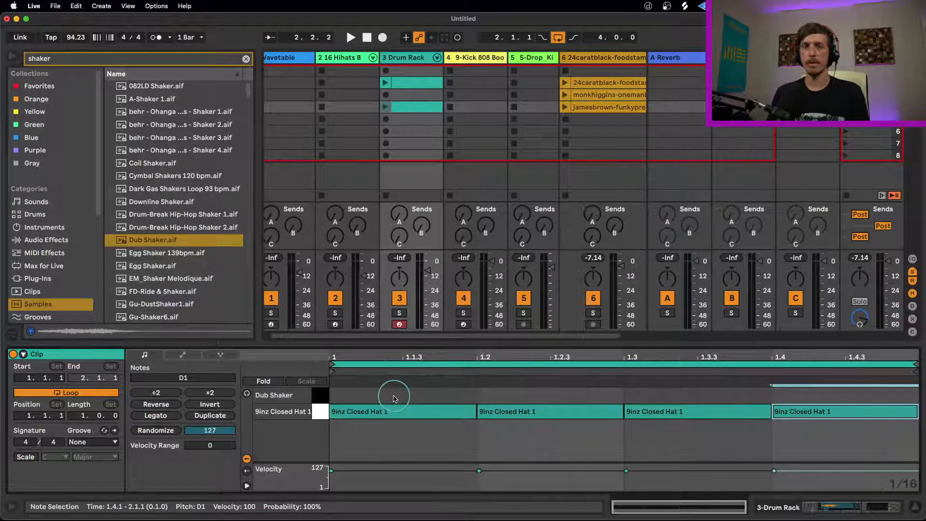
- Set the grid to 1/2 and add two half-note Dub Shaker notes, at 1.1.1 and 1.3.1, above the hi-hats
{"action": "left_click", "coordinate": [359, 399]}
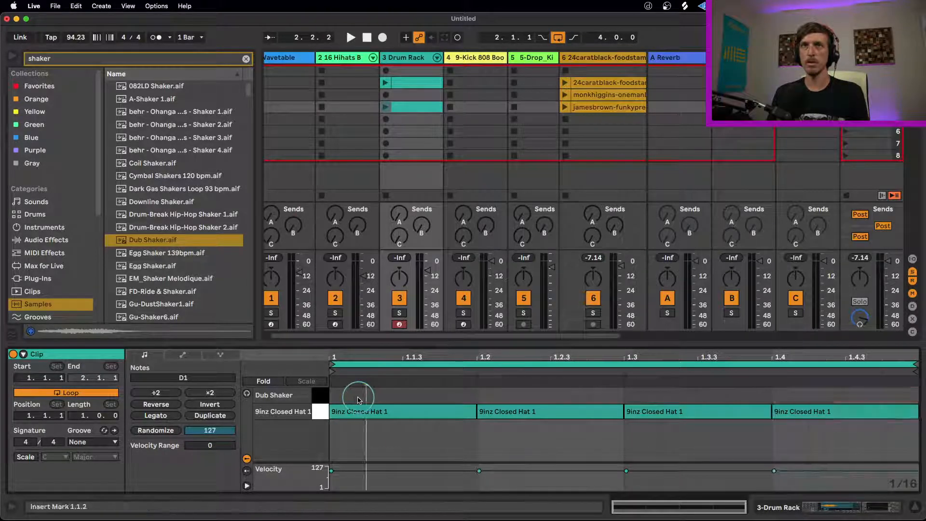
{"action": "key", "text": "super+2"}
{"action": "key", "text": "super+2"}
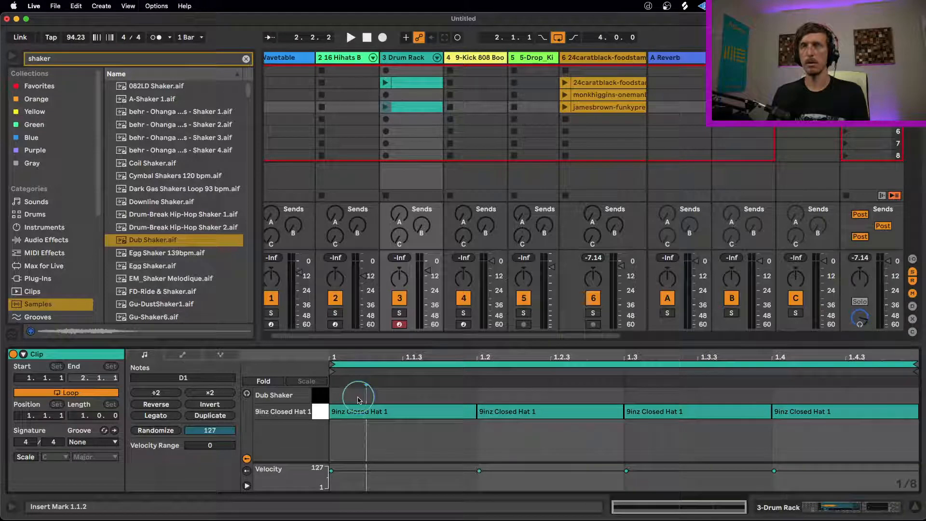
{"action": "key", "text": "super+2"}
{"action": "double_click", "coordinate": [386, 395]}
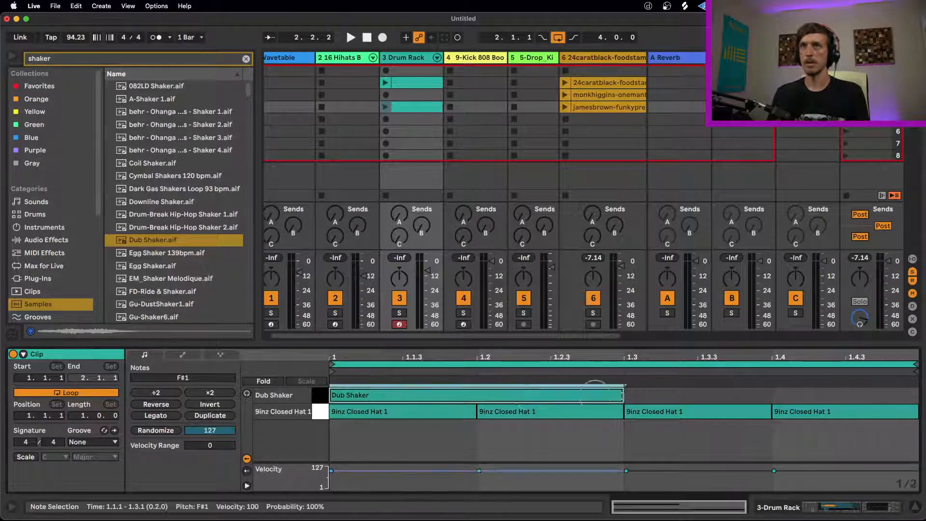
{"action": "double_click", "coordinate": [684, 394]}
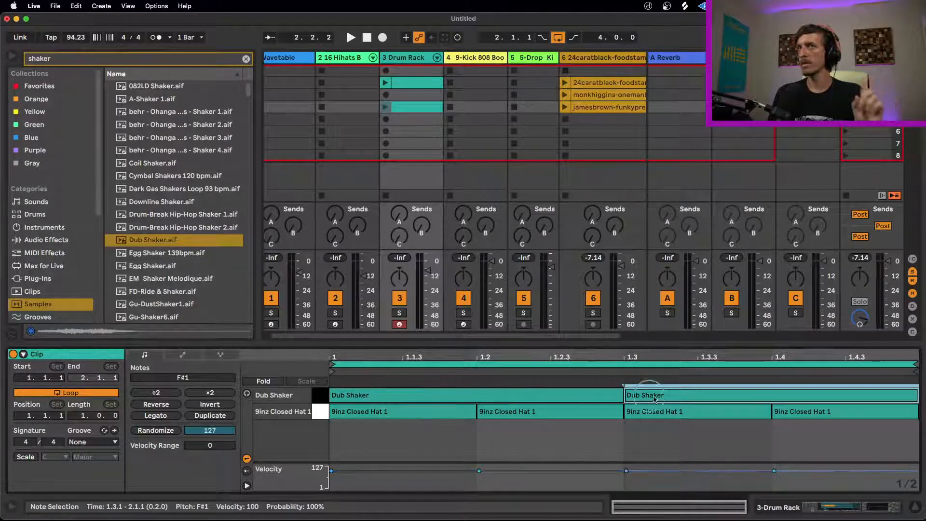
- Go through the hi-hat notes one by one and play track 3's clip to hear the two shaker notes against the four hats
{"action": "left_click", "coordinate": [561, 396]}
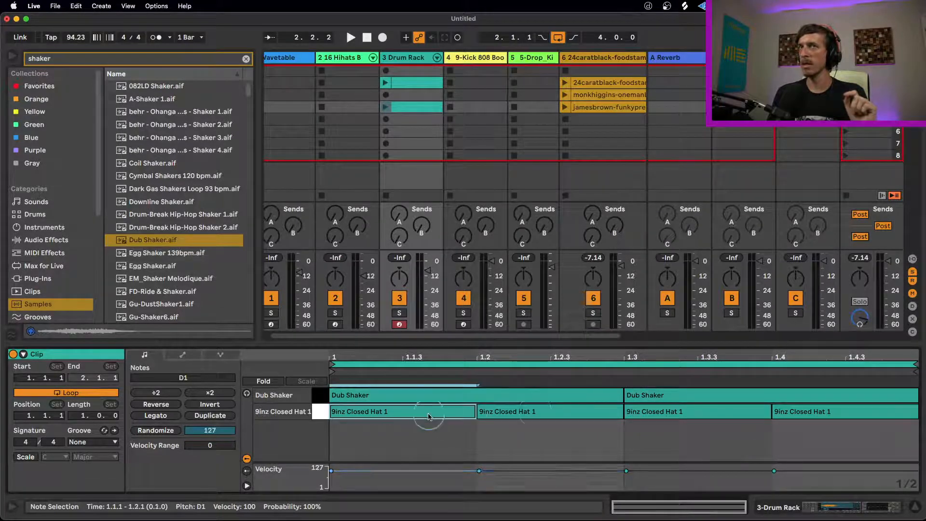
{"action": "left_click", "coordinate": [551, 412]}
{"action": "left_click", "coordinate": [641, 413]}
{"action": "left_click", "coordinate": [777, 413]}
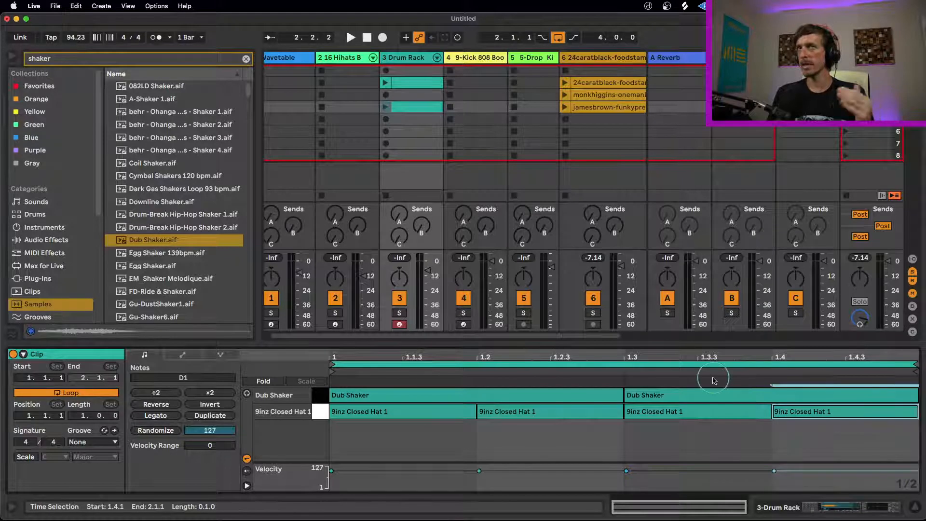
{"action": "left_click", "coordinate": [424, 169]}
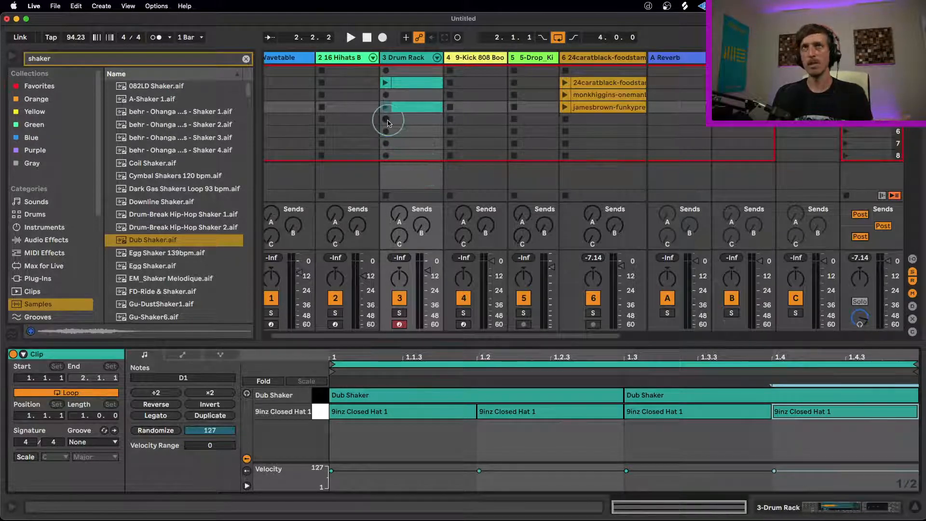
{"action": "left_click", "coordinate": [388, 109]}
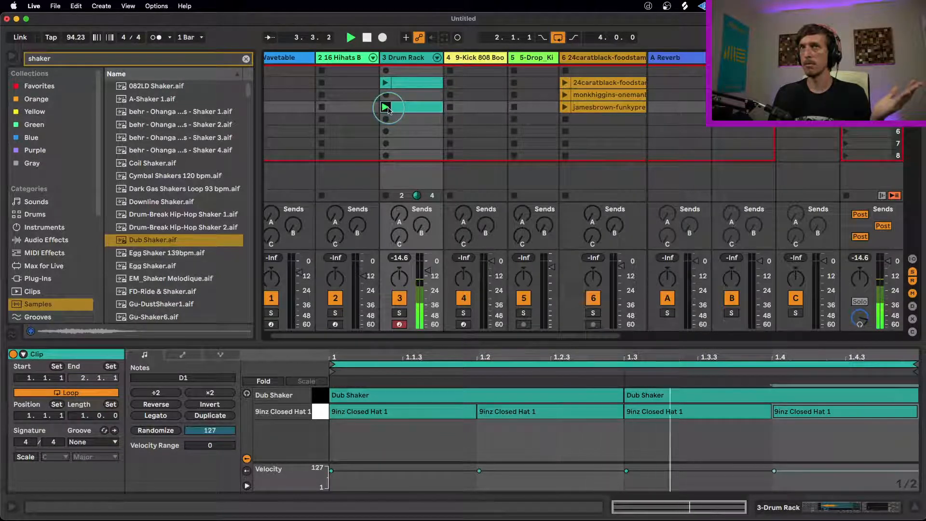
{"action": "key", "text": "space"}
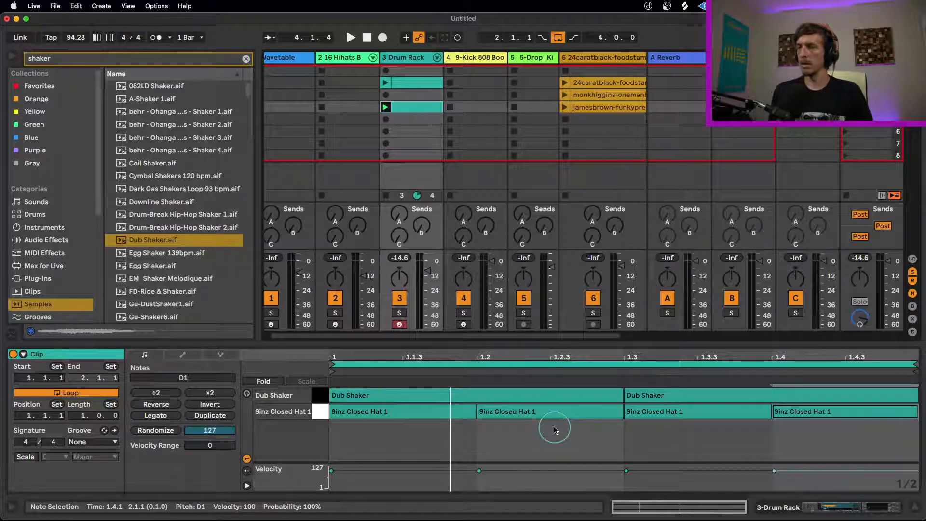
- Delete both Dub Shaker notes, set the grid to 1/2T, and fill the bar with three half-note triplet Dub Shaker notes
{"action": "left_click", "coordinate": [362, 396]}
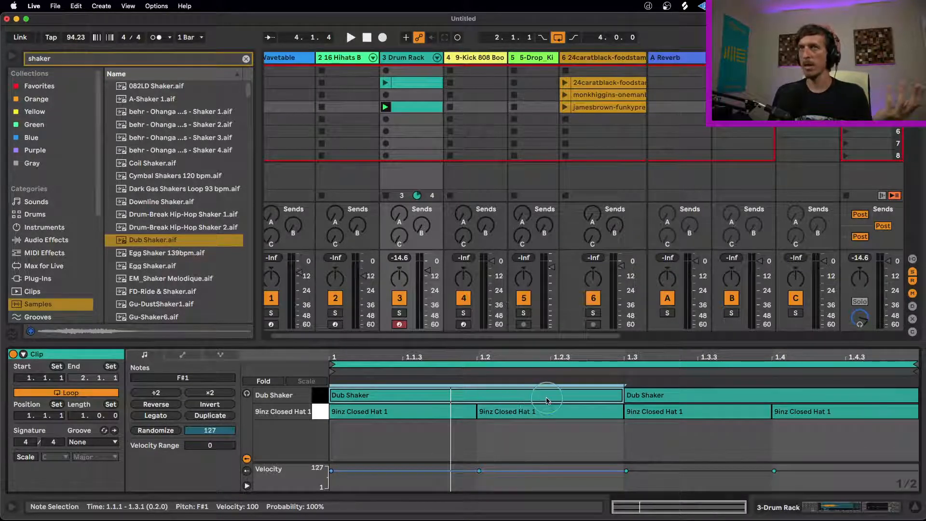
{"action": "left_click", "coordinate": [634, 397]}
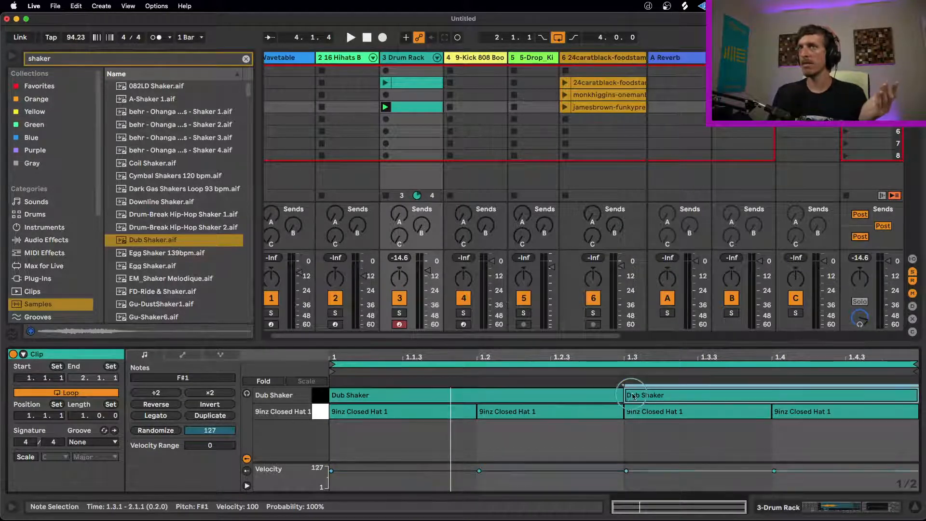
{"action": "left_click", "coordinate": [598, 397], "text": "shift"}
{"action": "key", "text": "Delete"}
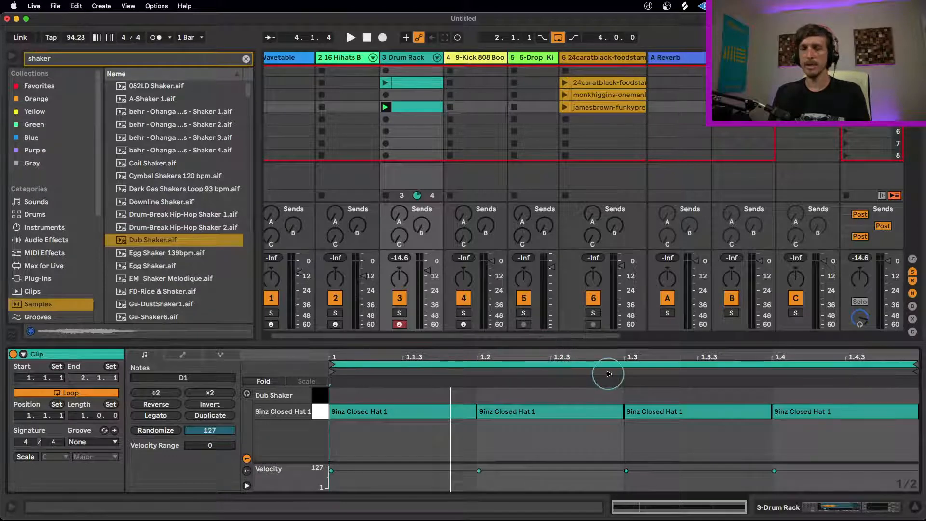
{"action": "key", "text": "super+3"}
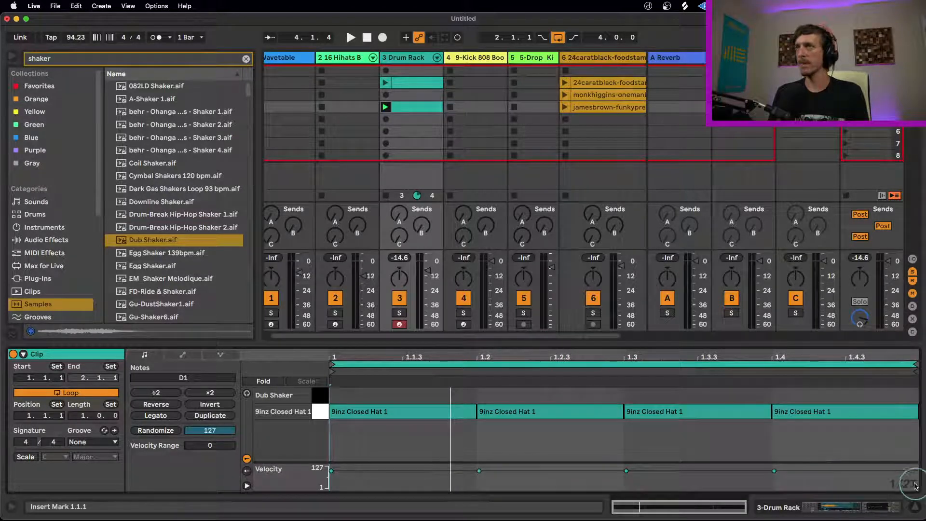
{"action": "double_click", "coordinate": [393, 395]}
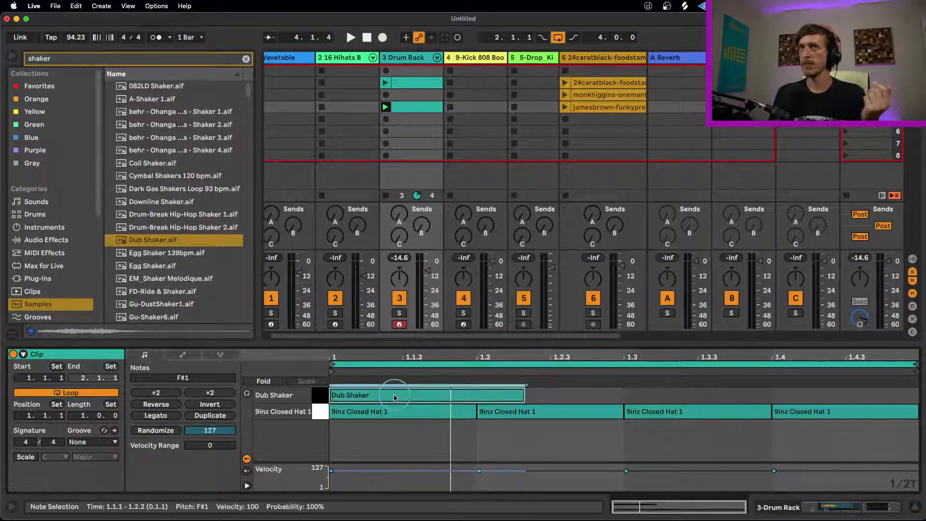
{"action": "key", "text": "super+d"}
{"action": "key", "text": "super+d"}
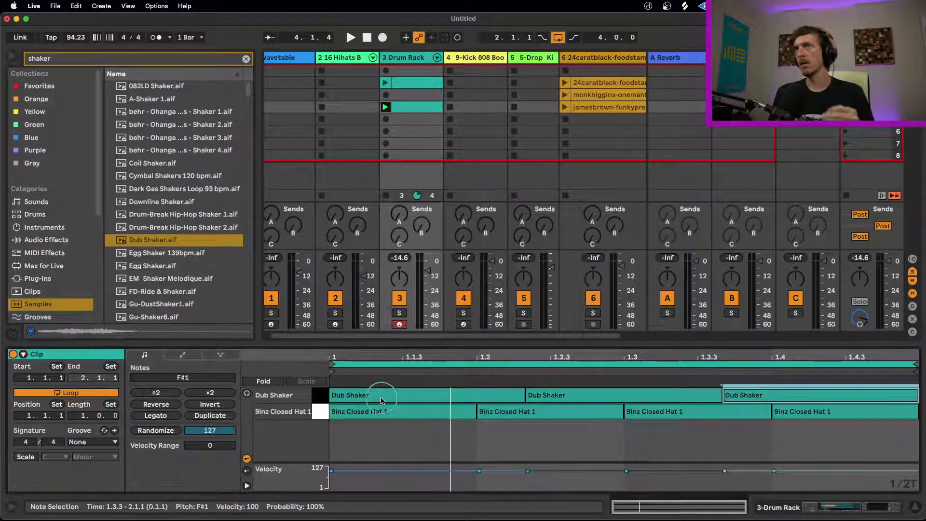
- Play track 3's clip to hear the three triplet shaker notes against the four hi-hat notes, and stop playback
{"action": "left_click", "coordinate": [406, 426]}
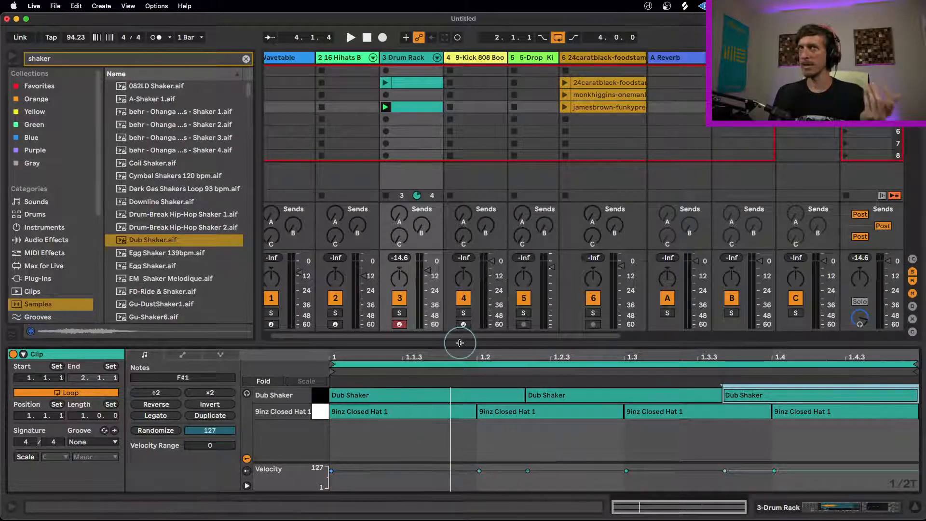
{"action": "left_click", "coordinate": [385, 107]}
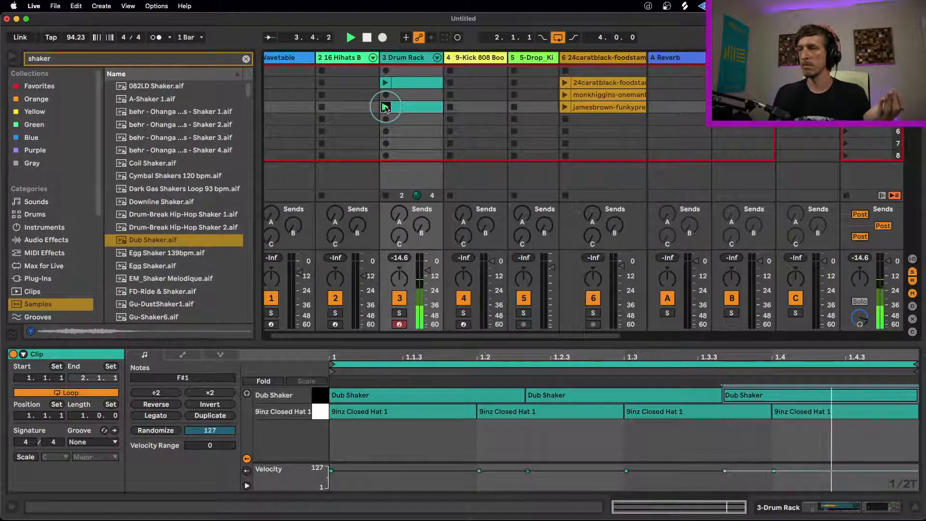
{"action": "key", "text": "space"}
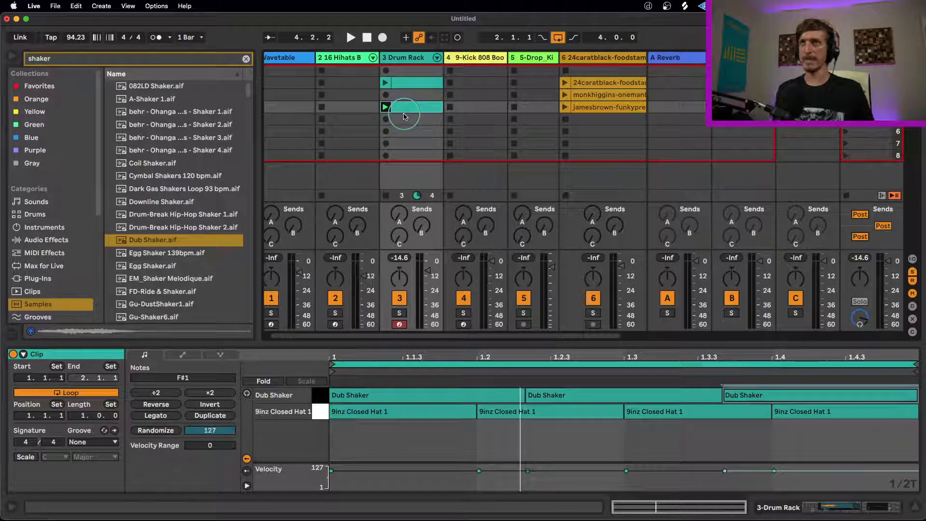
{"action": "left_click", "coordinate": [535, 426]}
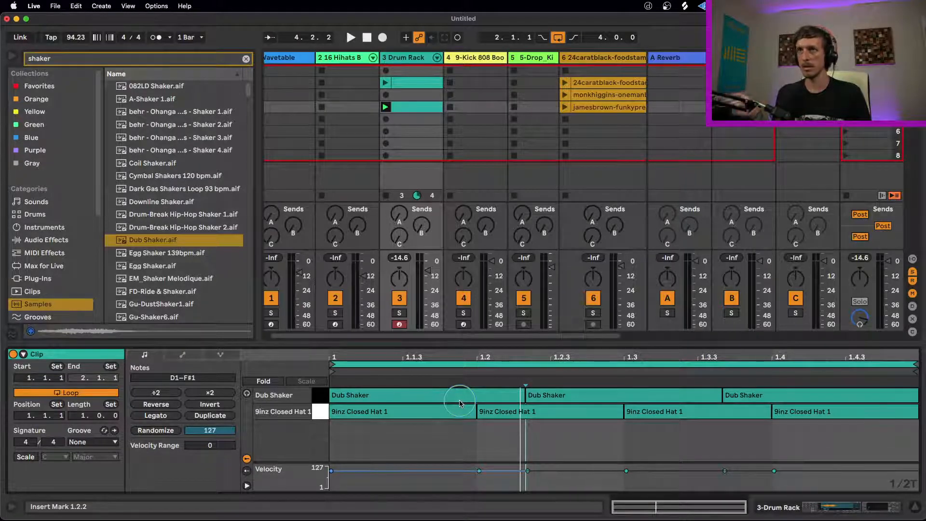
{"action": "key", "text": "space"}
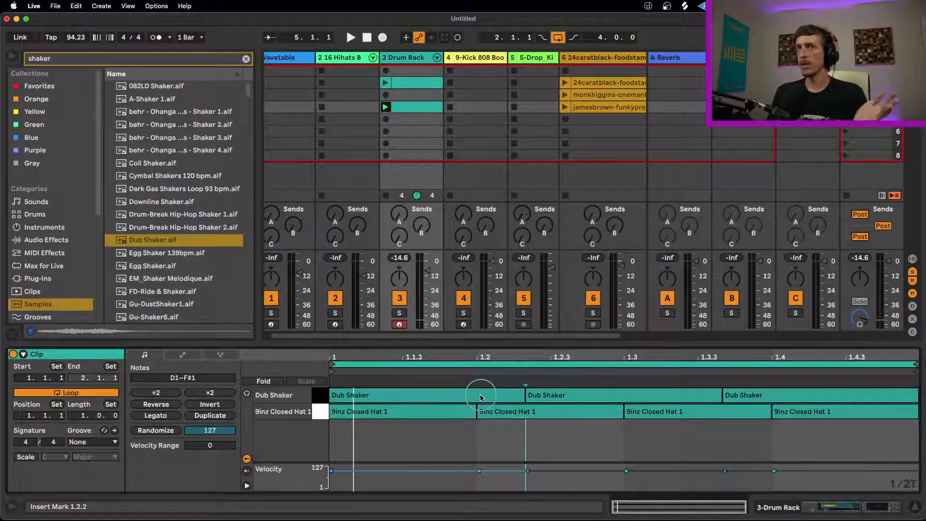
- Delete all three half-note triplet Dub Shaker notes from the clip
{"action": "left_click", "coordinate": [748, 398]}
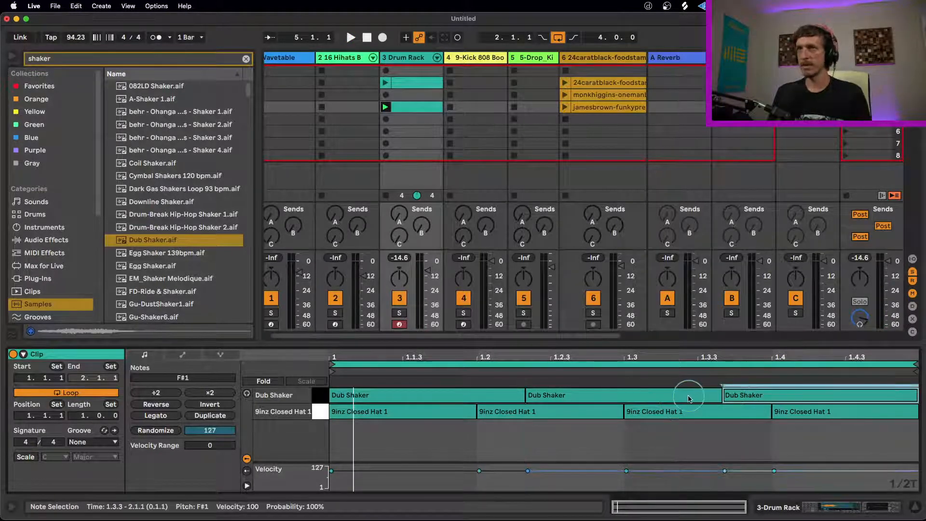
{"action": "left_click", "coordinate": [602, 397], "text": "shift"}
{"action": "left_click", "coordinate": [501, 396], "text": "shift"}
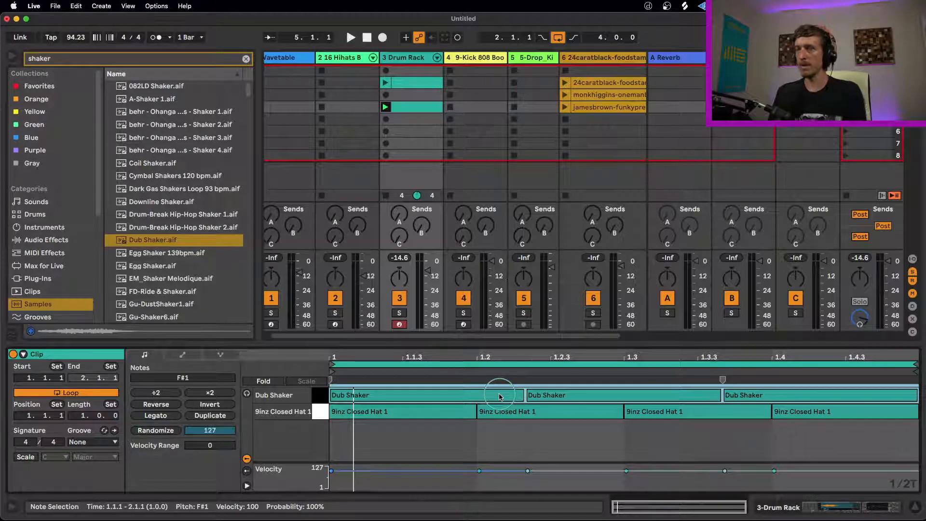
{"action": "key", "text": "Delete"}
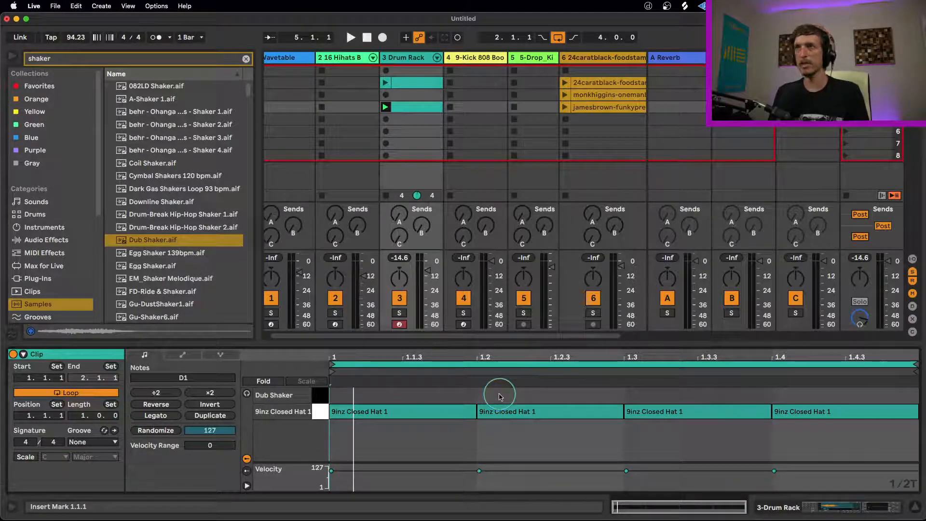
- On a 1/4T grid, fill the bar with six evenly spaced quarter-note triplet Dub Shaker notes
{"action": "double_click", "coordinate": [410, 395]}
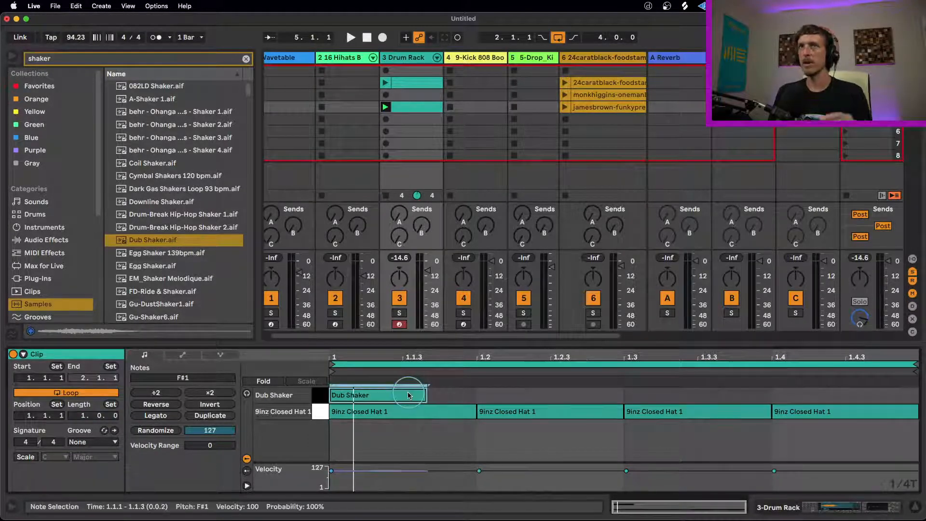
{"action": "key", "text": "ctrl+d"}
{"action": "key", "text": "ctrl+d"}
{"action": "key", "text": "ctrl+d"}
{"action": "key", "text": "ctrl+d"}
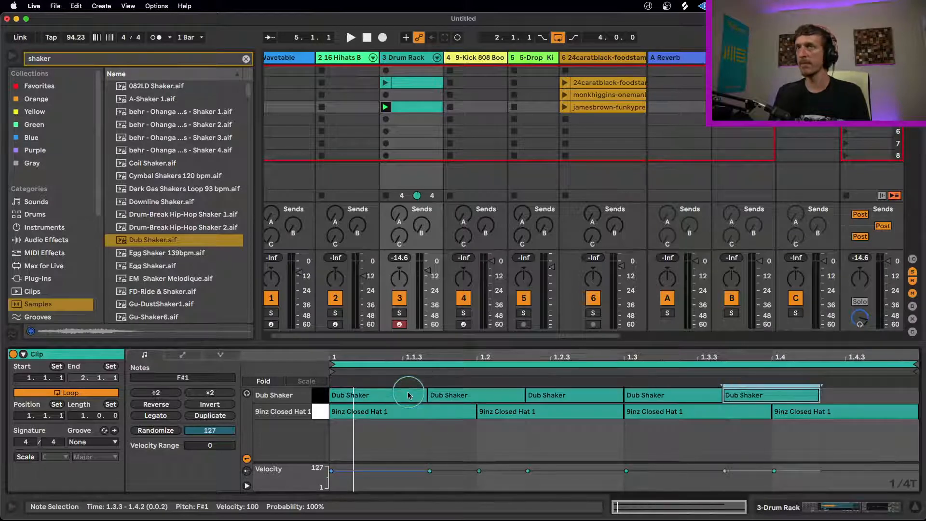
{"action": "key", "text": "ctrl+d"}
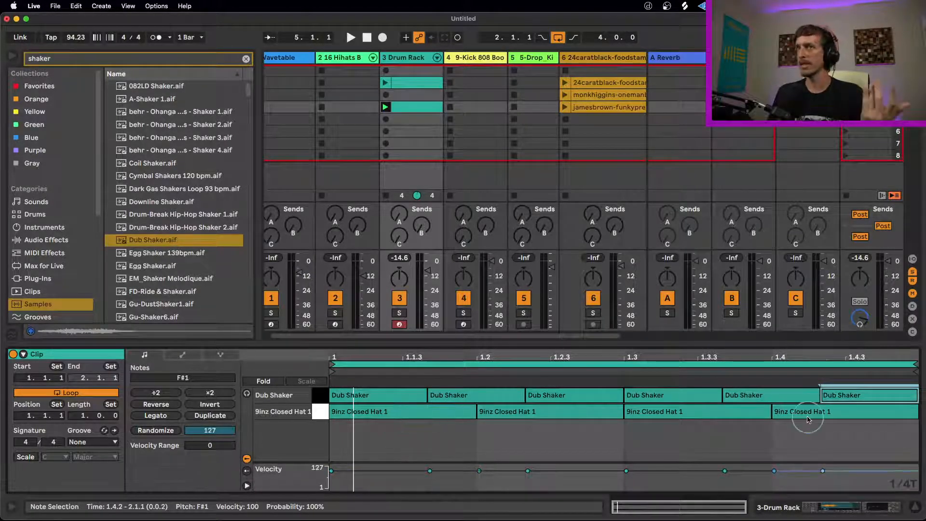
- Play the clip with the six triplet shaker notes, and compare the first two shaker notes' positions with the hi-hats
{"action": "key", "text": "space"}
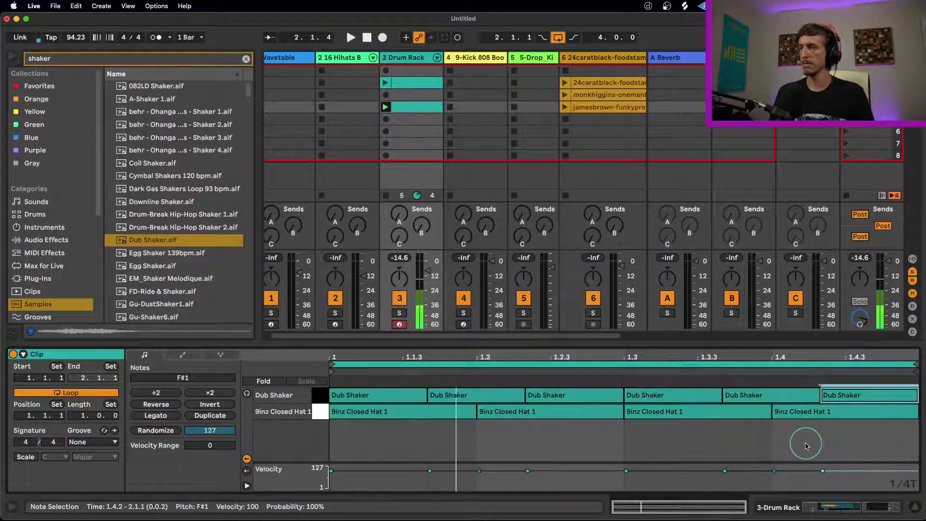
{"action": "left_click", "coordinate": [614, 442]}
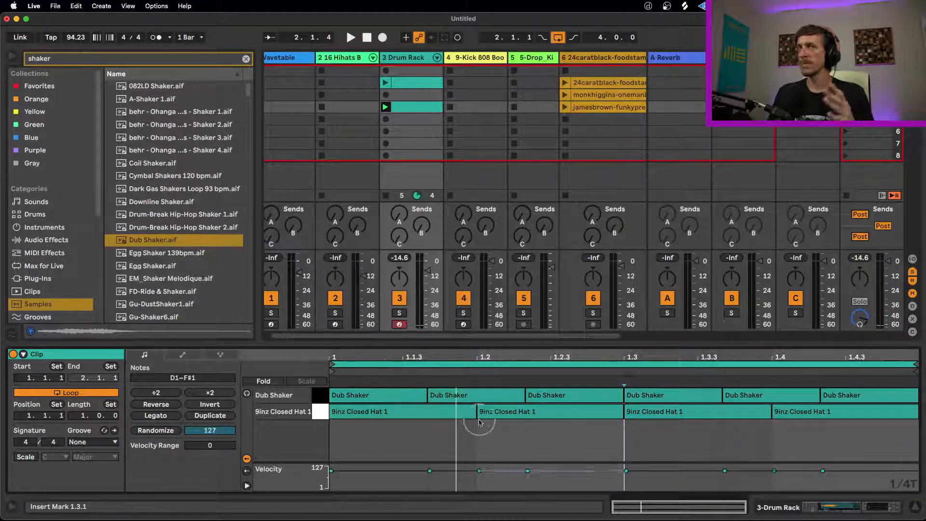
{"action": "left_click", "coordinate": [449, 407]}
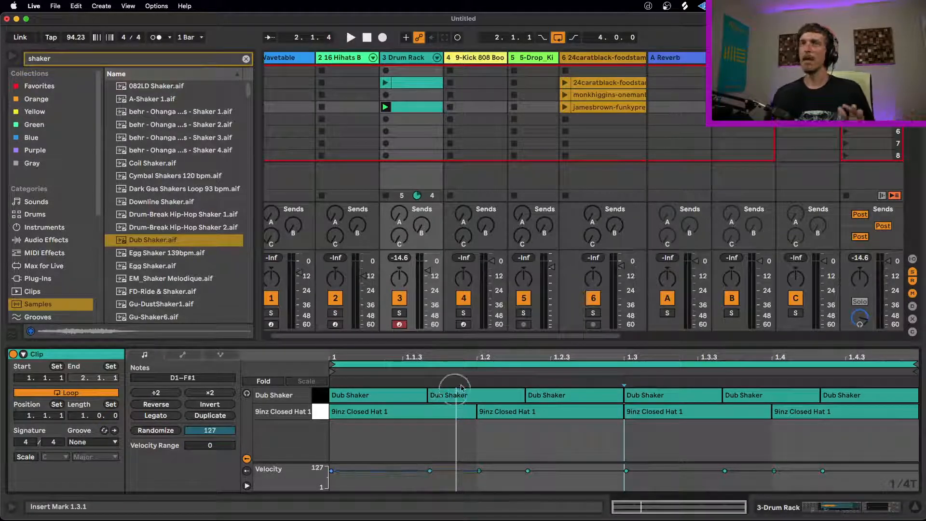
{"action": "left_click", "coordinate": [487, 394]}
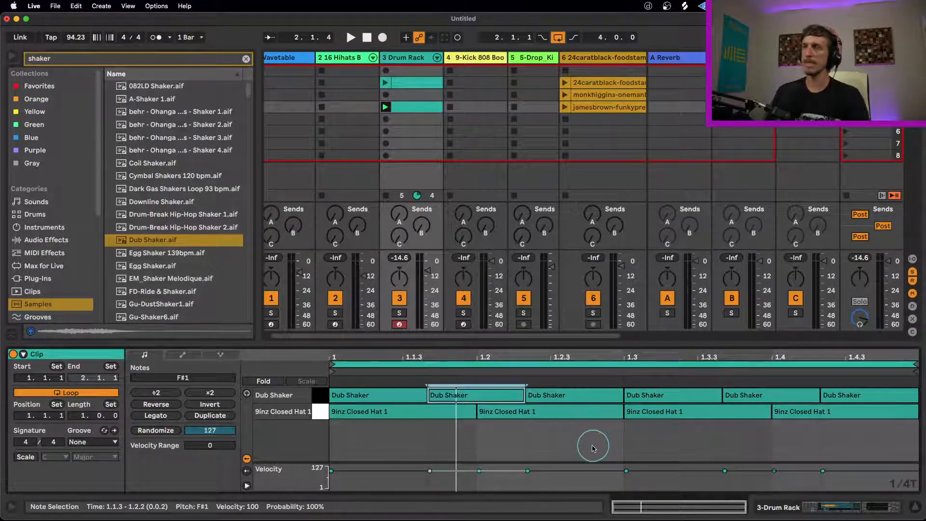
{"action": "left_click", "coordinate": [403, 396]}
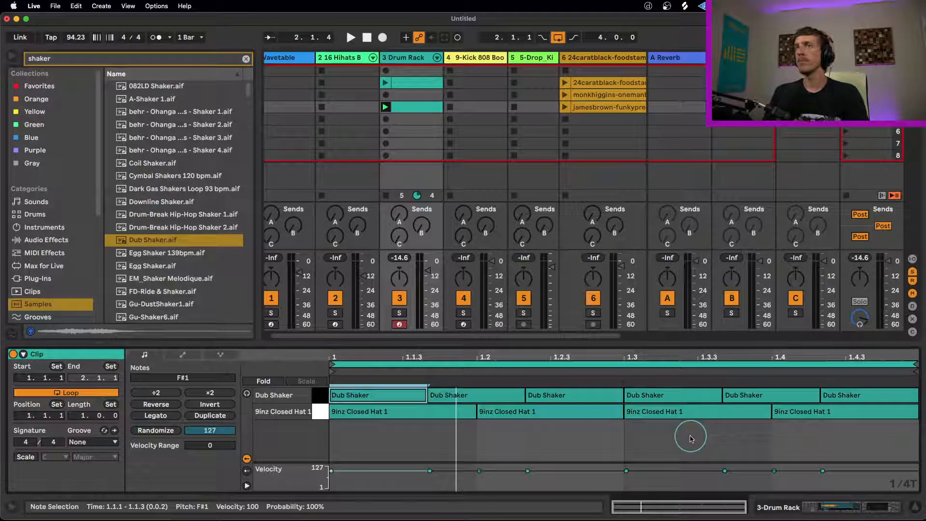
- Duplicate the bar's last closed hi-hat note to add a fifth one at 2.1.1
{"action": "left_click", "coordinate": [838, 413]}
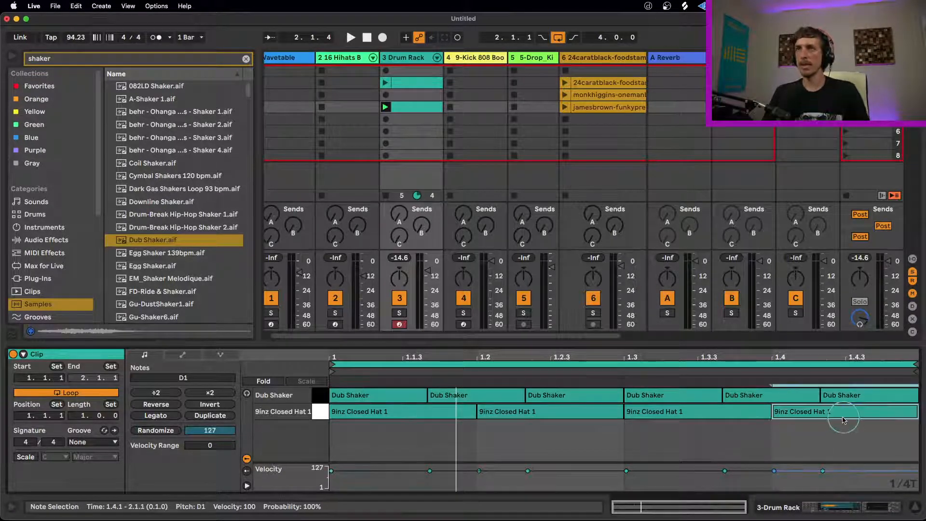
{"action": "key", "text": "Right"}
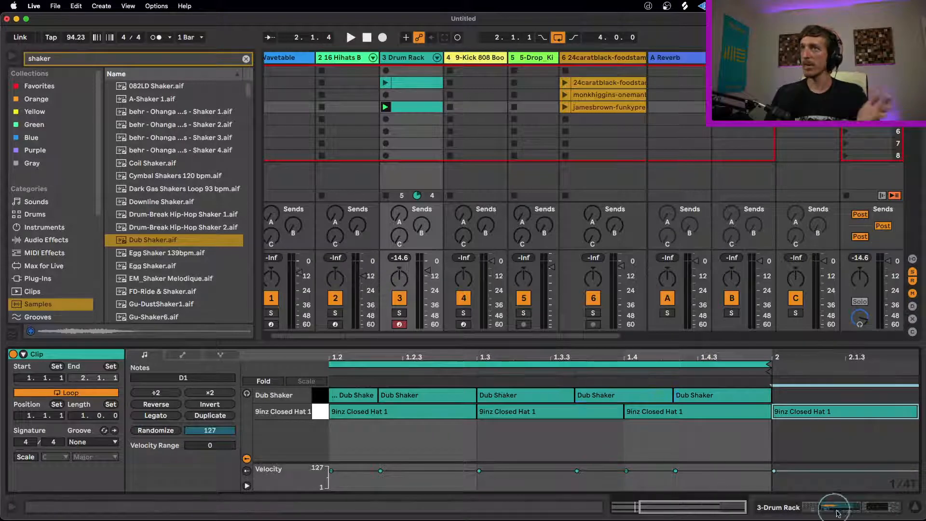
{"action": "left_click_drag", "start_coordinate": [662, 355], "coordinate": [662, 355]}
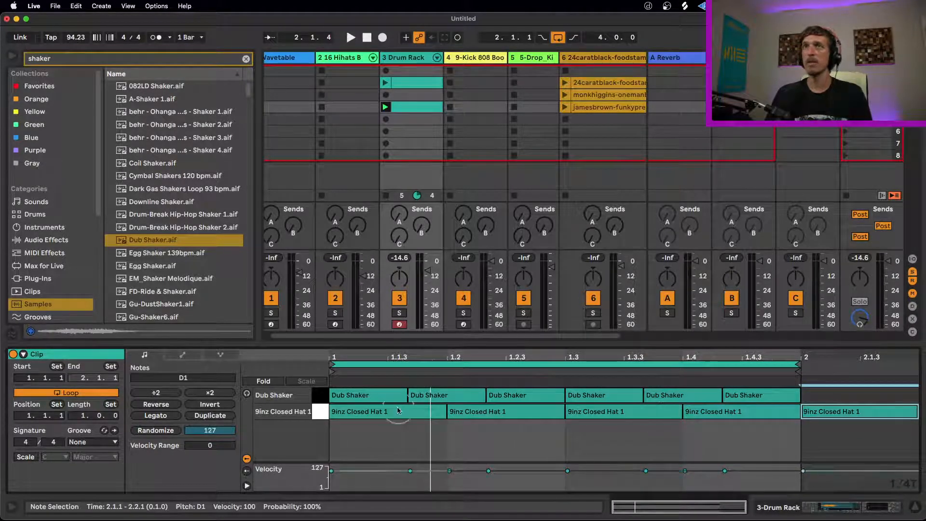
- Select all five closed hi-hat notes and time-stretch them to fit evenly within one bar, from 1.1.1 to 2.1.1
{"action": "left_click", "coordinate": [401, 411]}
{"action": "left_click", "coordinate": [861, 414], "text": "shift"}
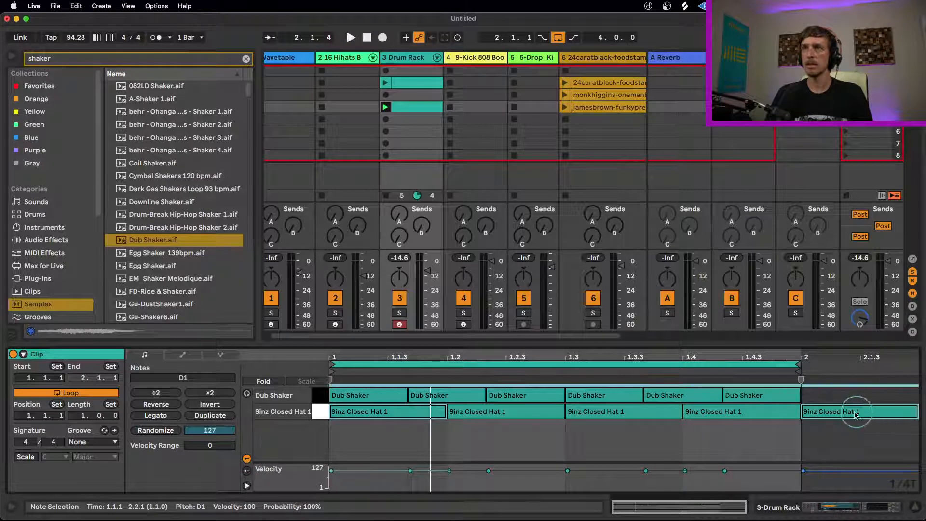
{"action": "left_click", "coordinate": [513, 416], "text": "shift"}
{"action": "left_click", "coordinate": [595, 415], "text": "shift"}
{"action": "left_click", "coordinate": [708, 414], "text": "shift"}
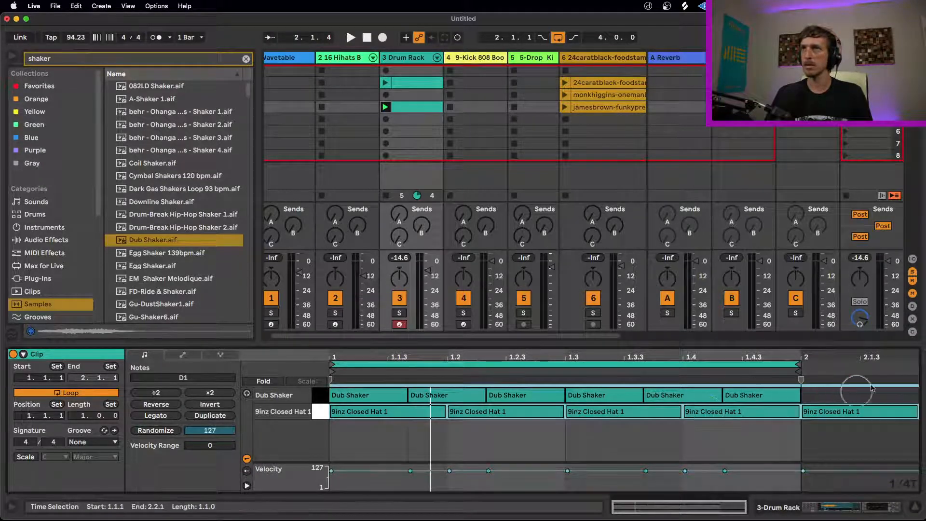
{"action": "left_click_drag", "start_coordinate": [801, 380], "coordinate": [731, 386]}
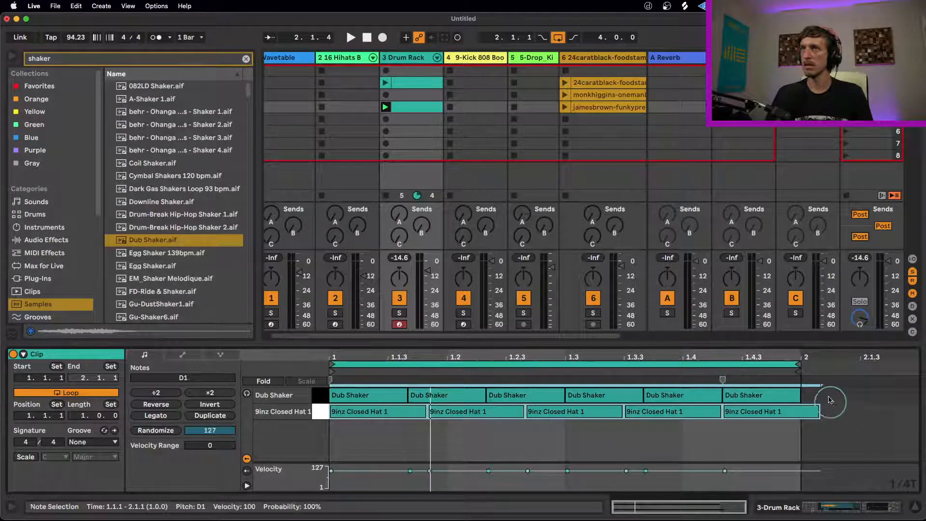
{"action": "left_click", "coordinate": [761, 396]}
{"action": "left_click", "coordinate": [812, 411], "text": "shift"}
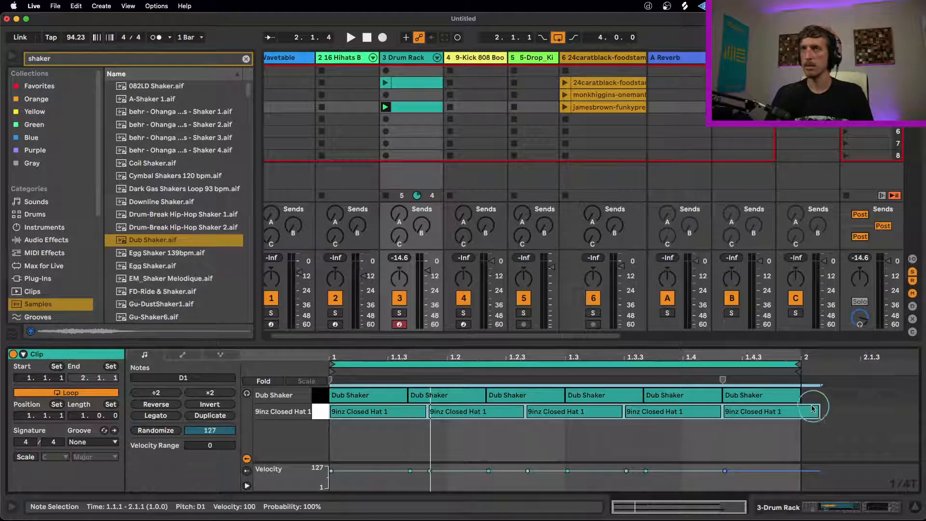
{"action": "left_click", "coordinate": [818, 410], "text": "shift"}
{"action": "left_click", "coordinate": [819, 414], "text": "shift"}
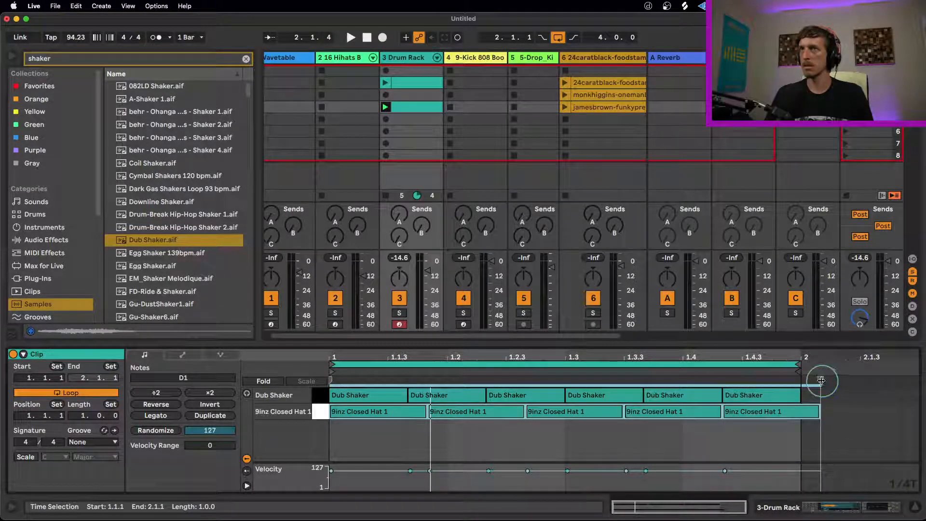
{"action": "left_click_drag", "start_coordinate": [821, 380], "coordinate": [800, 381]}
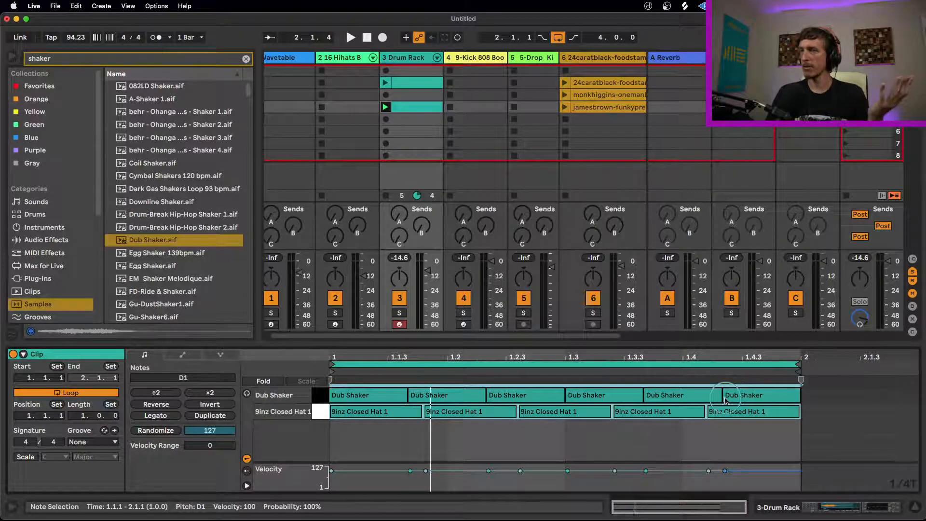
- Play the clip with five hi-hats against six shakers, select all its notes, and stop track 3's clip
{"action": "key", "text": "space"}
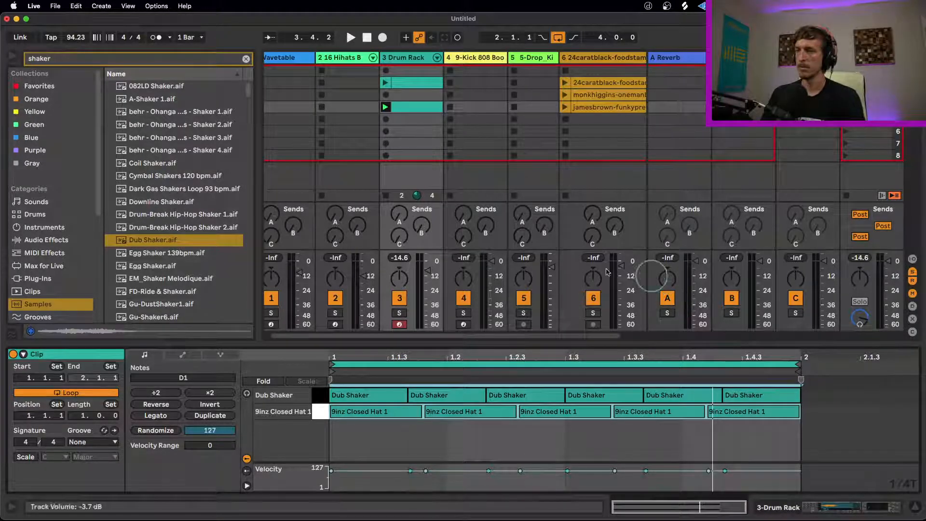
{"action": "left_click", "coordinate": [757, 432]}
{"action": "left_click_drag", "start_coordinate": [815, 442], "coordinate": [295, 380]}
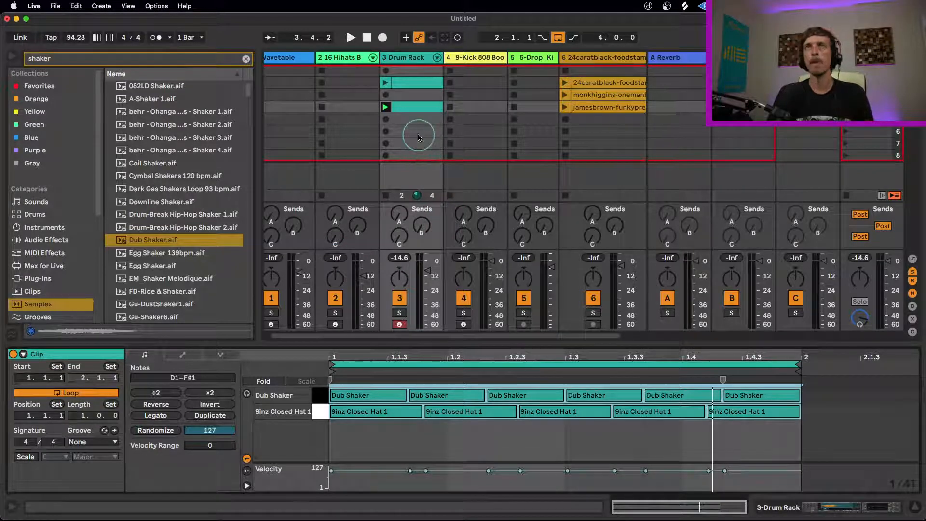
{"action": "left_click", "coordinate": [386, 196]}
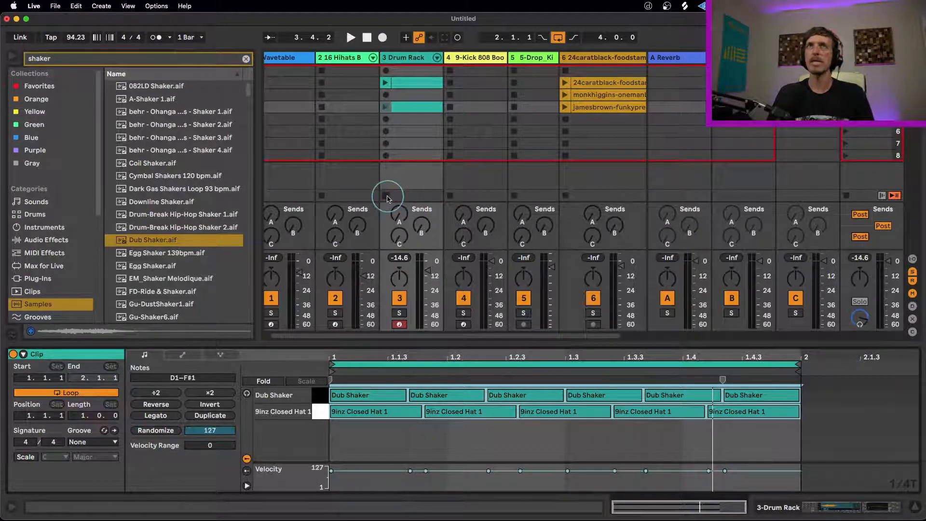
- Switch to the arrangement, return all tracks to arrangement playback, and delete track 1's blue clip
{"action": "key", "text": "Tab"}
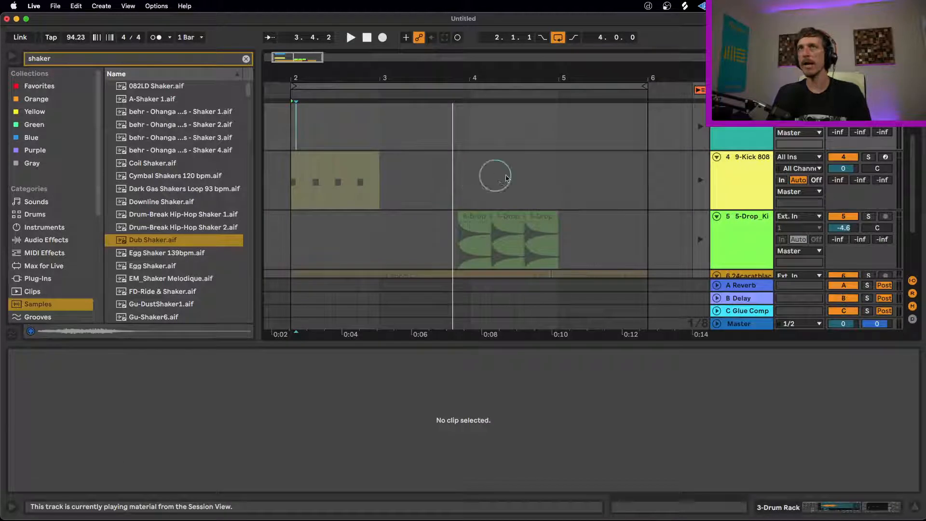
{"action": "left_click", "coordinate": [690, 94]}
{"action": "scroll", "coordinate": [597, 164], "scroll_direction": "up", "scroll_amount": 5}
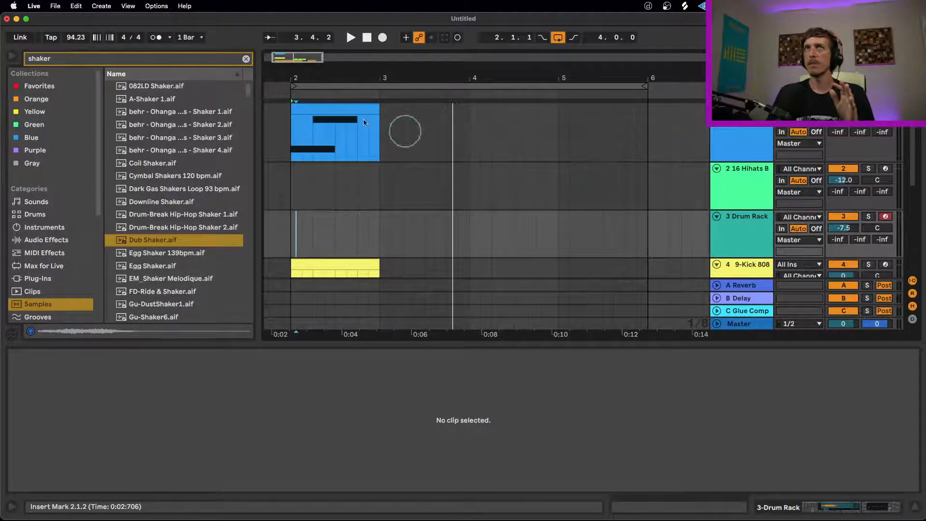
{"action": "left_click", "coordinate": [344, 105]}
{"action": "key", "text": "BackSpace"}
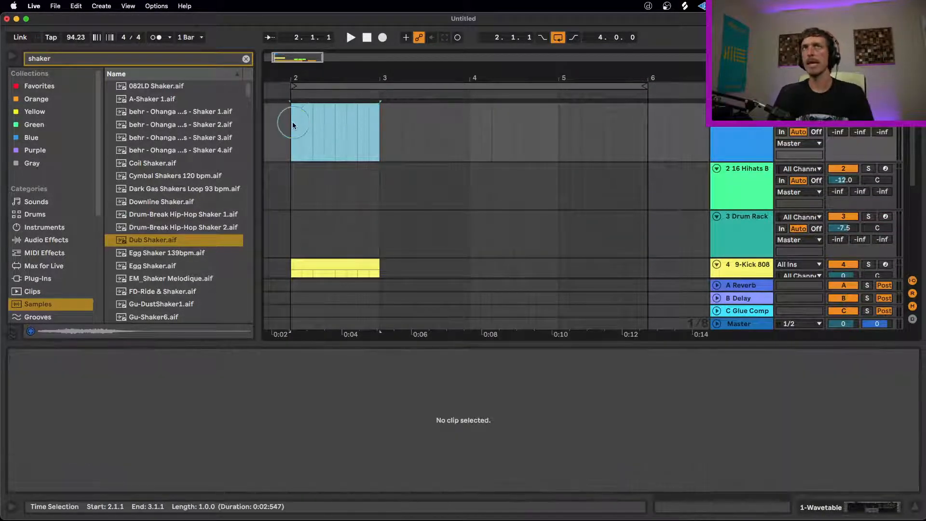
- Insert an empty one-bar MIDI clip at bar 2 on track 1 and extend it to bar 4
{"action": "left_click_drag", "start_coordinate": [292, 122], "coordinate": [382, 123]}
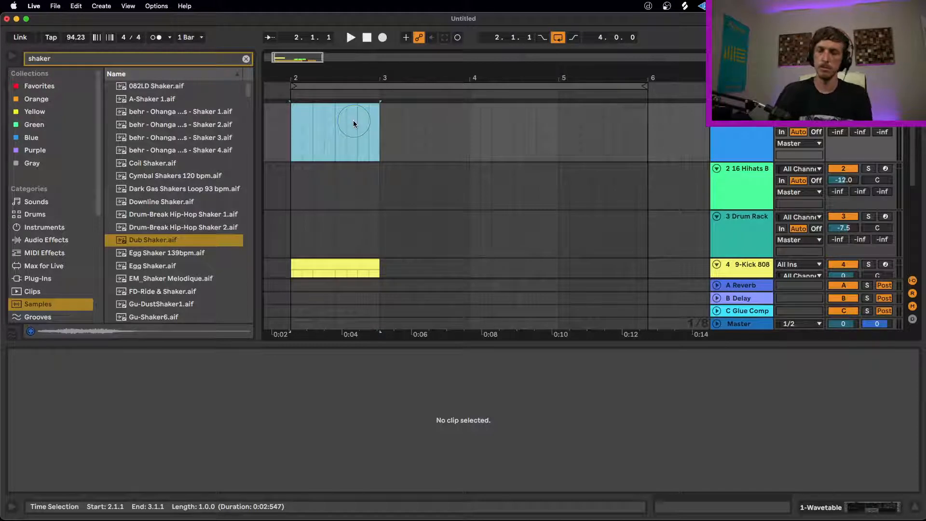
{"action": "key", "text": "super+shift+m"}
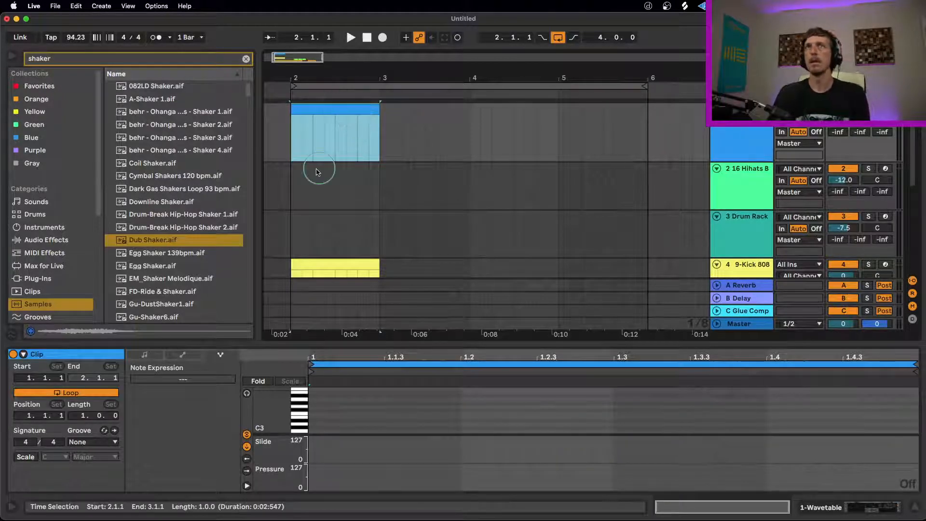
{"action": "left_click", "coordinate": [289, 194]}
{"action": "left_click_drag", "start_coordinate": [289, 193], "coordinate": [425, 188]}
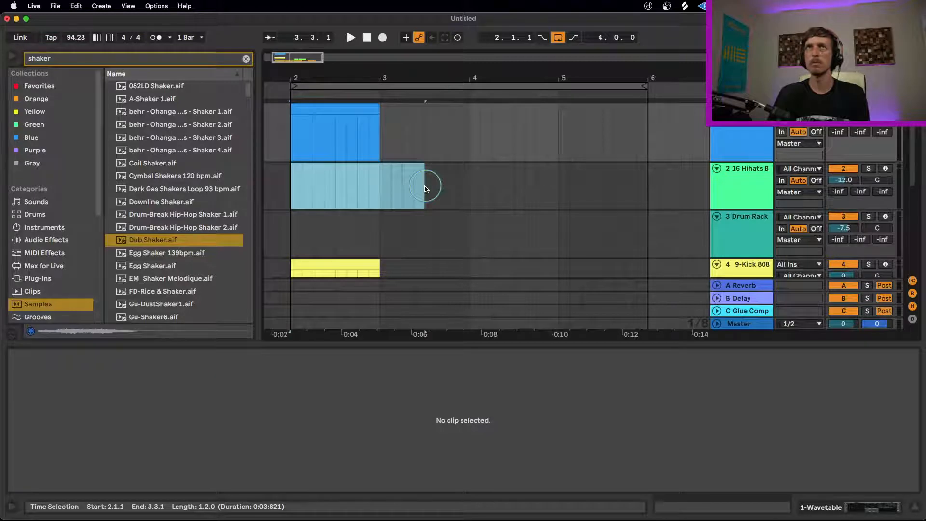
{"action": "left_click_drag", "start_coordinate": [425, 188], "coordinate": [468, 186]}
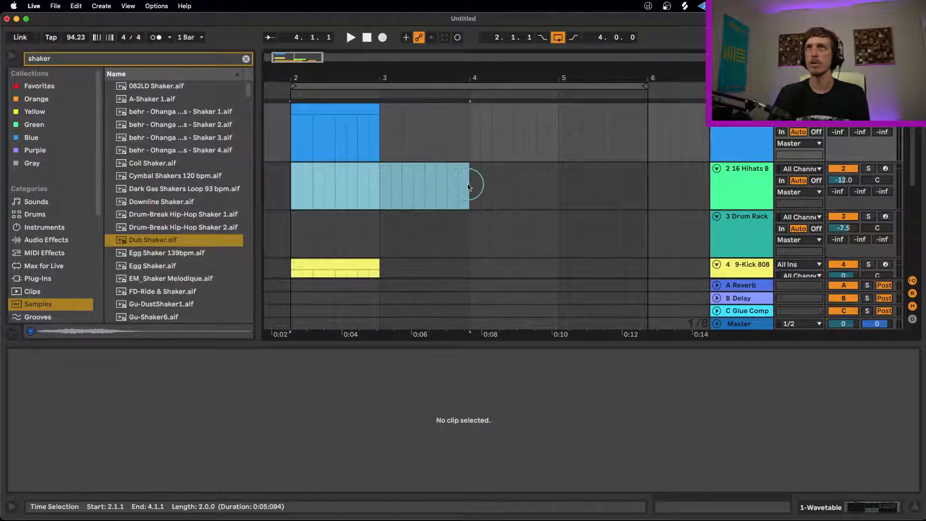
{"action": "left_click_drag", "start_coordinate": [378, 107], "coordinate": [469, 106]}
- Insert an empty three-bar MIDI clip on the 16 Hihats track, from bar 2 to bar 5
{"action": "left_click", "coordinate": [289, 195]}
{"action": "left_click_drag", "start_coordinate": [289, 195], "coordinate": [558, 179]}
{"action": "key", "text": "super+shift+m"}
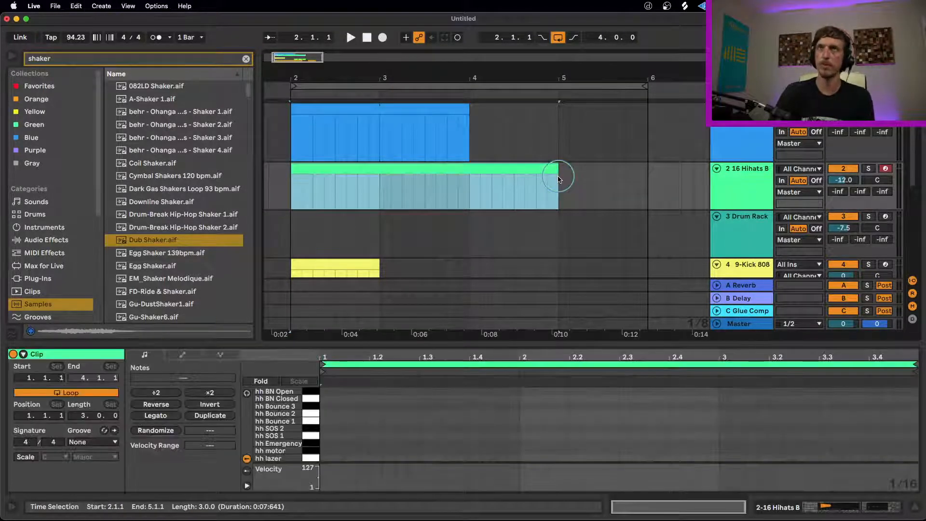
- Show the note editor for track 1's clip and set the clip's loop length to 2 bars
{"action": "left_click", "coordinate": [441, 107]}
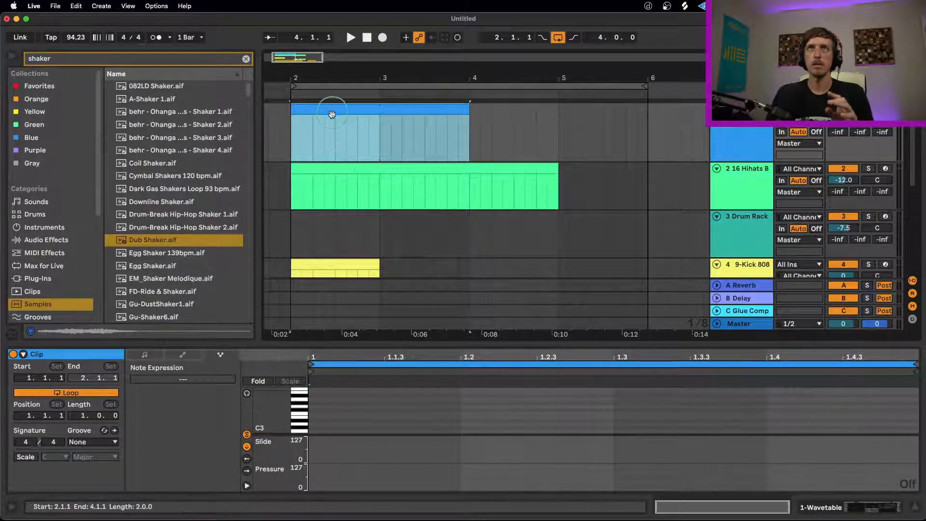
{"action": "left_click", "coordinate": [144, 355]}
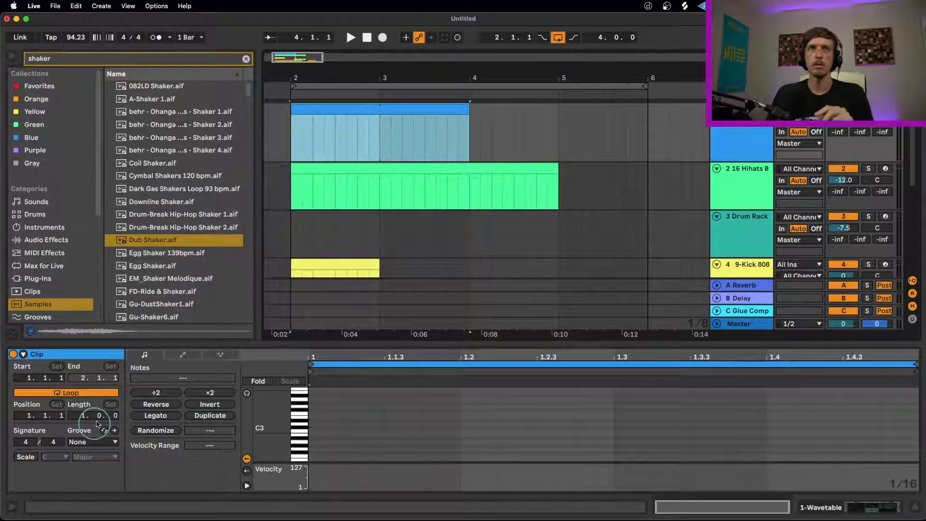
{"action": "left_click", "coordinate": [80, 416]}
{"action": "type", "text": "2"}
{"action": "key", "text": "Return"}
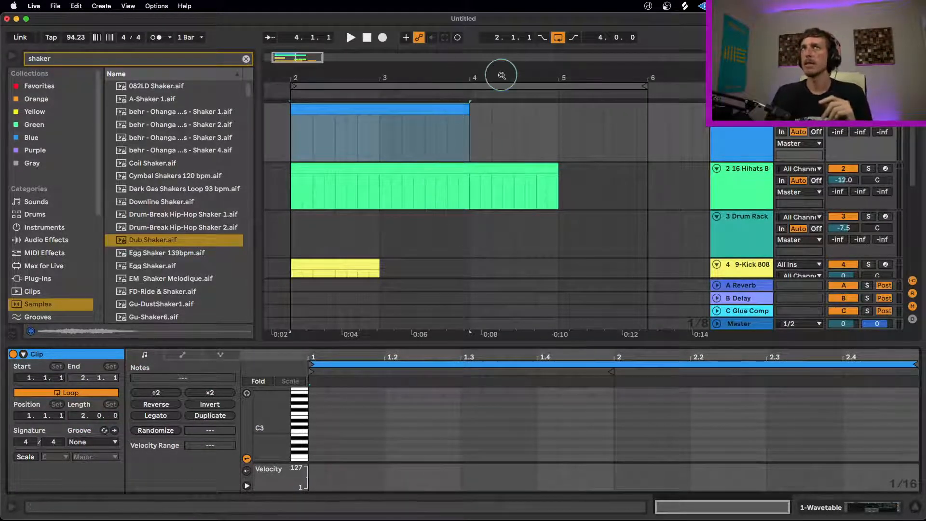
- Extend the arrangement loop to bar 9 and lengthen the clips on tracks 1 and 2 to bar 8
{"action": "left_click_drag", "start_coordinate": [497, 72], "coordinate": [501, 75]}
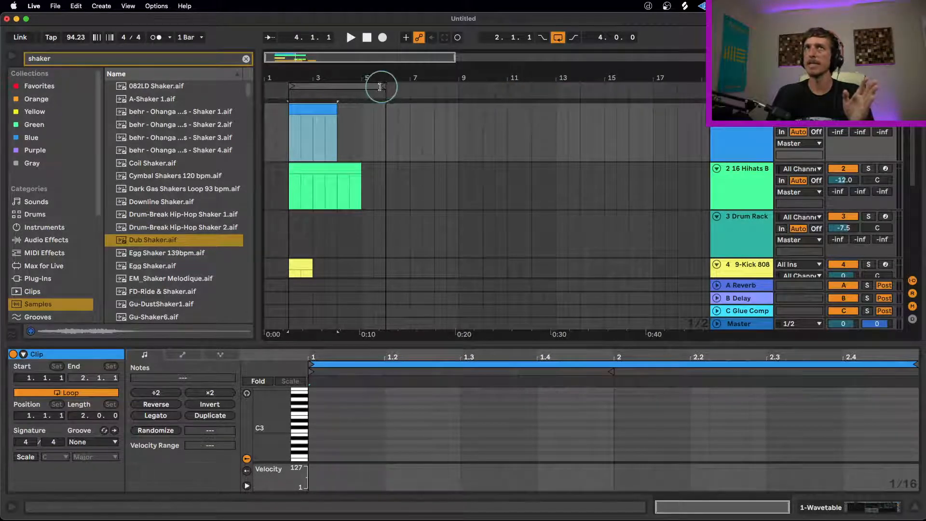
{"action": "mouse_move", "coordinate": [383, 87]}
{"action": "left_mouse_down"}
{"action": "mouse_move", "coordinate": [467, 87]}
{"action": "mouse_move", "coordinate": [454, 98]}
{"action": "left_mouse_up"}
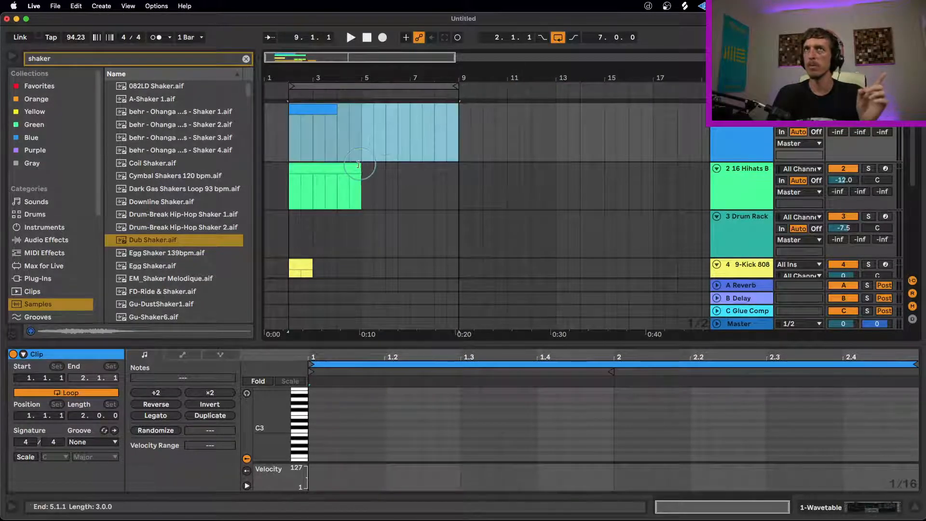
{"action": "left_click_drag", "start_coordinate": [360, 166], "coordinate": [434, 166]}
{"action": "left_click_drag", "start_coordinate": [337, 105], "coordinate": [433, 109]}
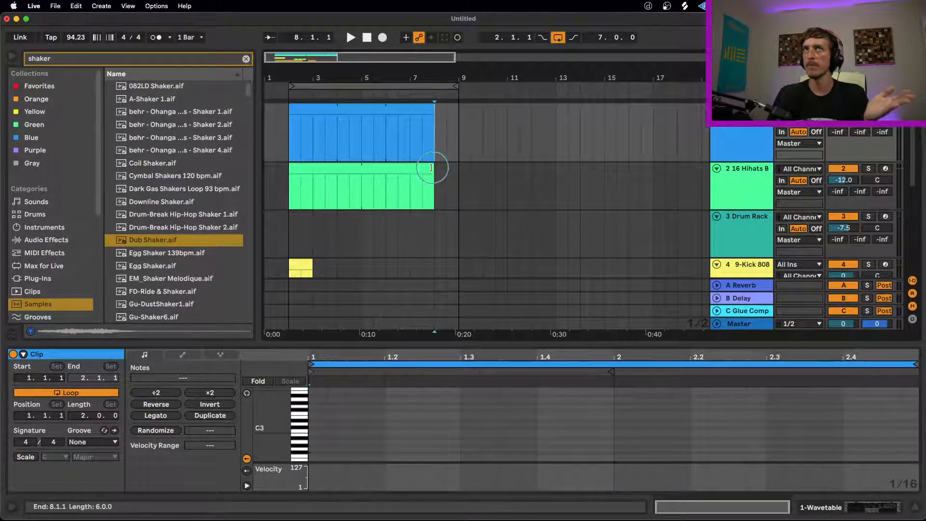
{"action": "left_click", "coordinate": [431, 167]}
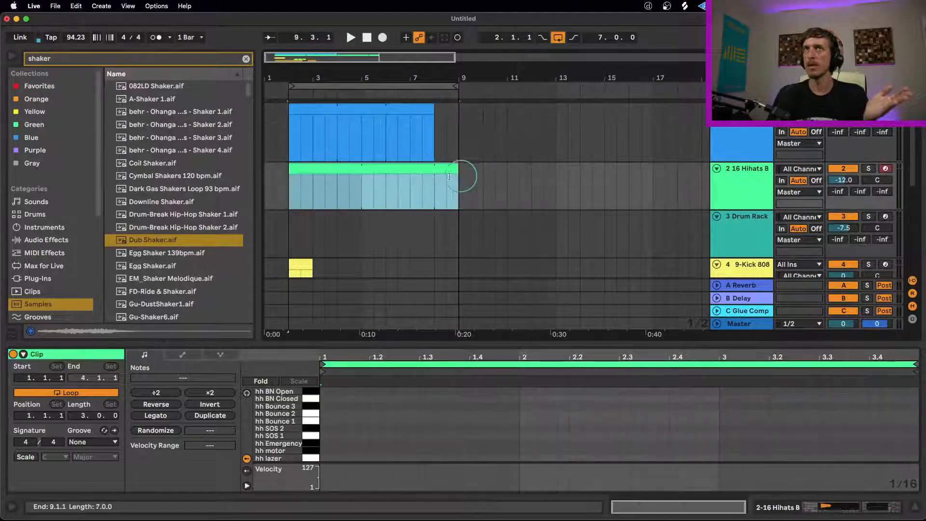
{"action": "left_click", "coordinate": [433, 122]}
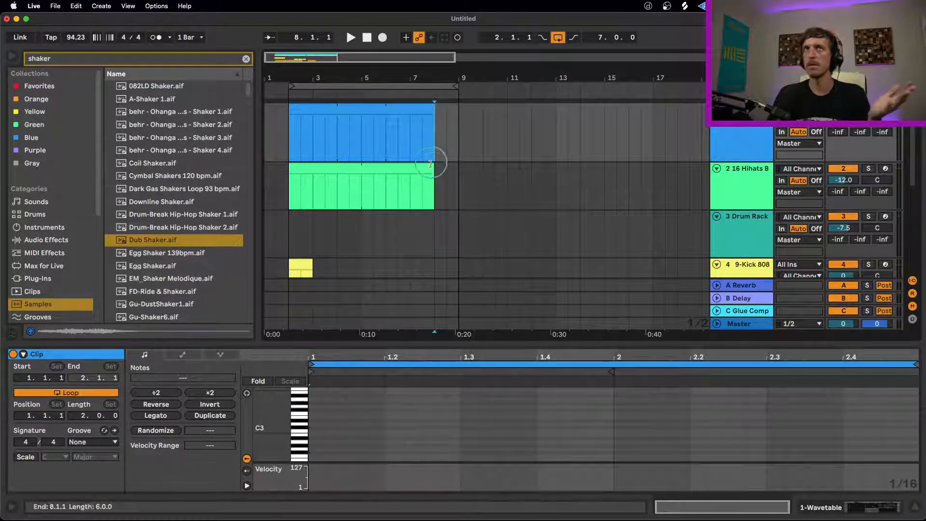
- Lengthen the looping clips on tracks 1 and 2 to bar 14
{"action": "left_click_drag", "start_coordinate": [436, 166], "coordinate": [569, 175]}
{"action": "left_click_drag", "start_coordinate": [432, 107], "coordinate": [581, 116]}
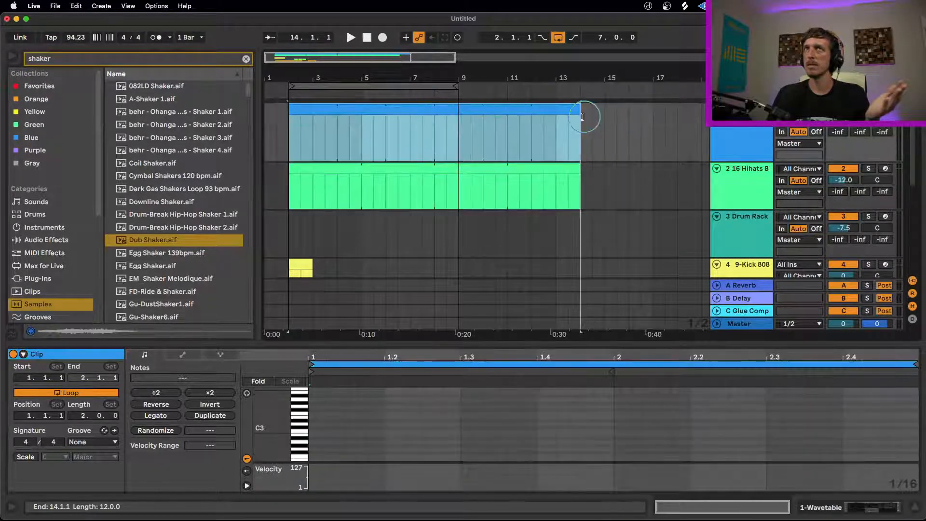
{"action": "left_click", "coordinate": [512, 139]}
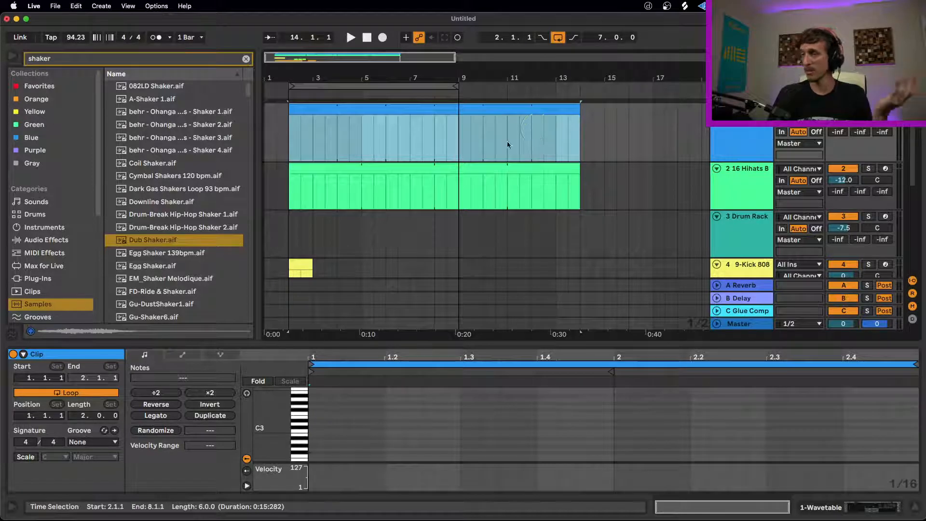
- Compare the loop lengths of both clips and set the 16 Hihats clip's loop length to 4 bars
{"action": "left_click", "coordinate": [322, 168]}
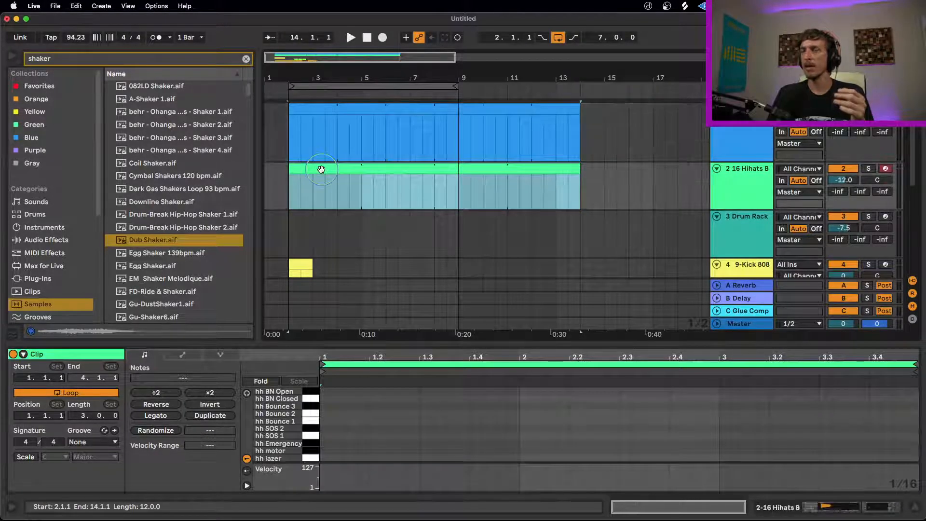
{"action": "left_click", "coordinate": [340, 109]}
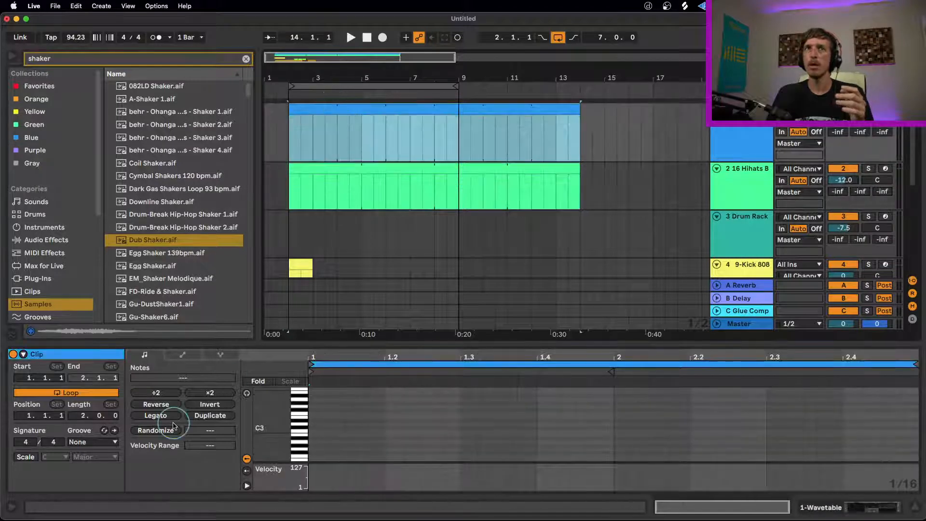
{"action": "left_click", "coordinate": [80, 419]}
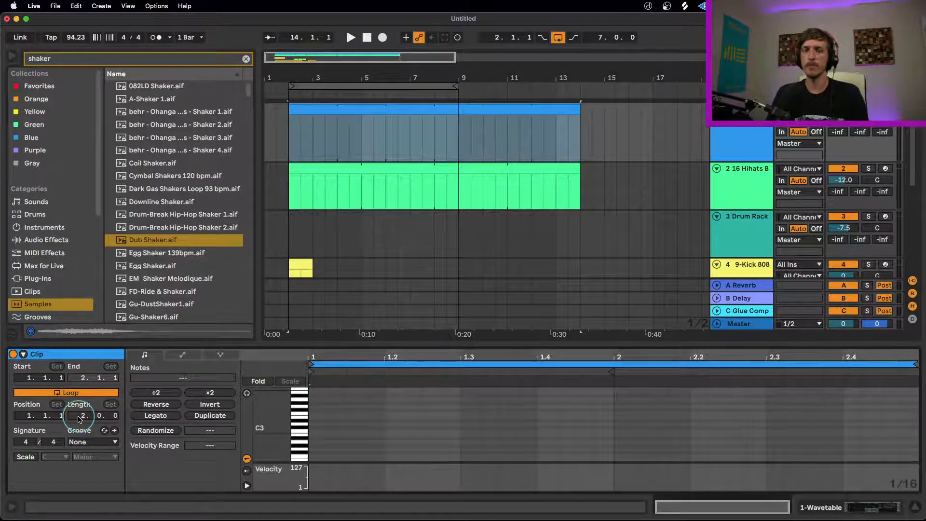
{"action": "left_click", "coordinate": [384, 166]}
{"action": "left_click", "coordinate": [83, 419]}
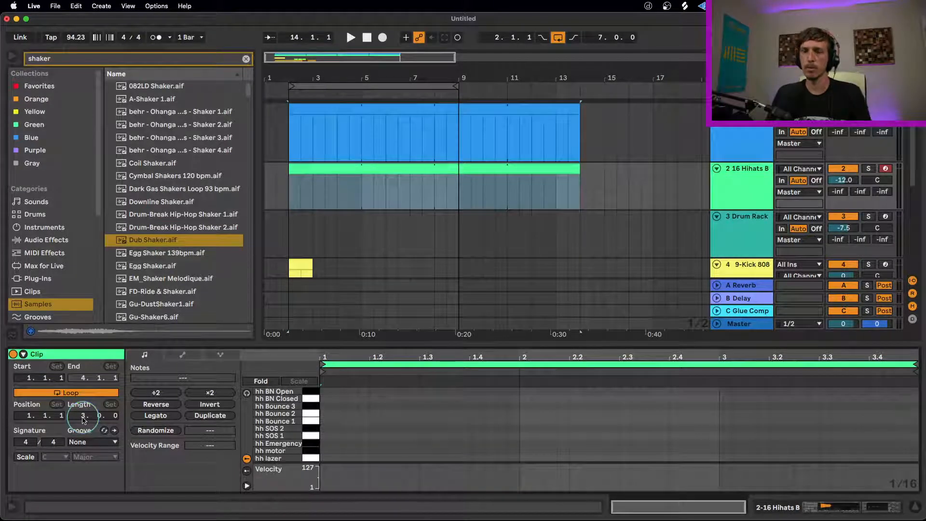
{"action": "type", "text": "4"}
{"action": "key", "text": "Return"}
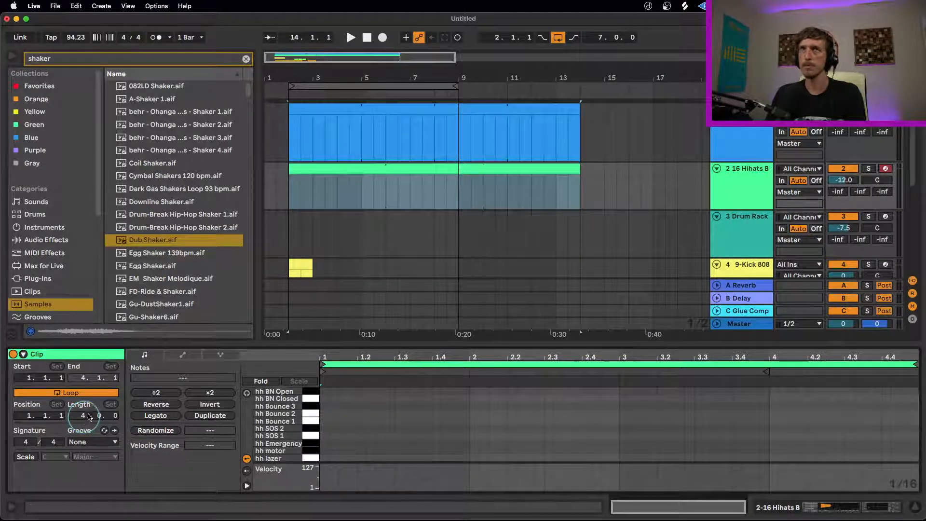
- Try lengthening the 16 Hihats clip to bar 15 and track 1's clip beyond it, and bring both back to bar 14
{"action": "left_click", "coordinate": [578, 166]}
{"action": "mouse_move", "coordinate": [578, 166]}
{"action": "left_mouse_down"}
{"action": "mouse_move", "coordinate": [645, 166]}
{"action": "mouse_move", "coordinate": [596, 166]}
{"action": "left_mouse_up"}
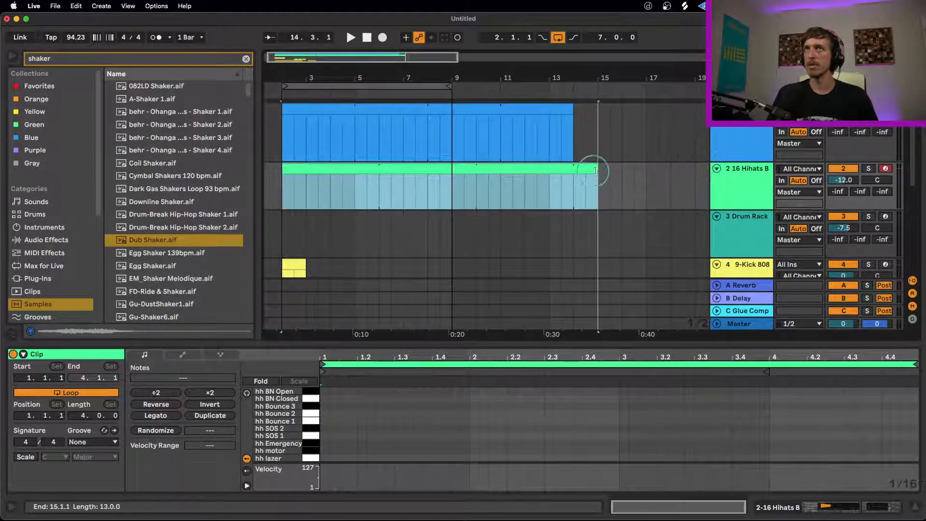
{"action": "left_click", "coordinate": [574, 111]}
{"action": "mouse_move", "coordinate": [597, 109]}
{"action": "left_mouse_down"}
{"action": "mouse_move", "coordinate": [605, 99]}
{"action": "mouse_move", "coordinate": [597, 110]}
{"action": "left_mouse_up"}
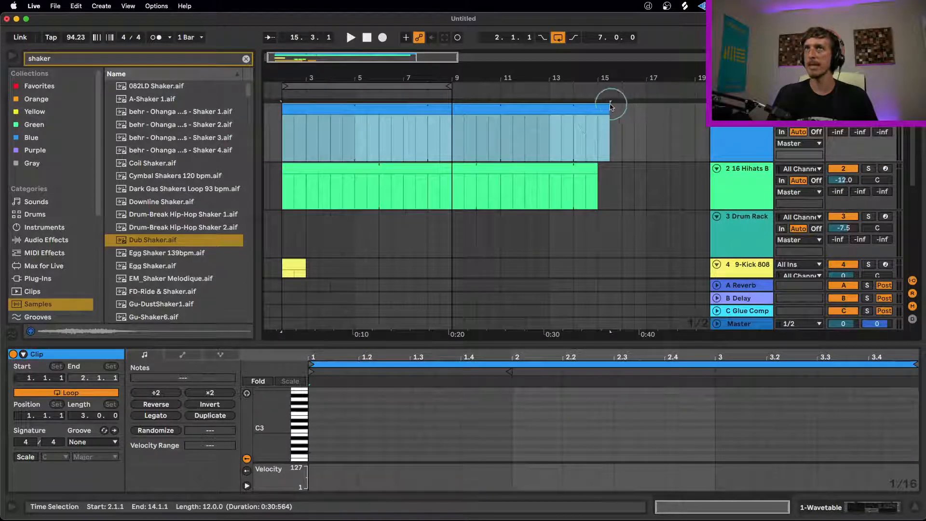
{"action": "key", "text": "super+z"}
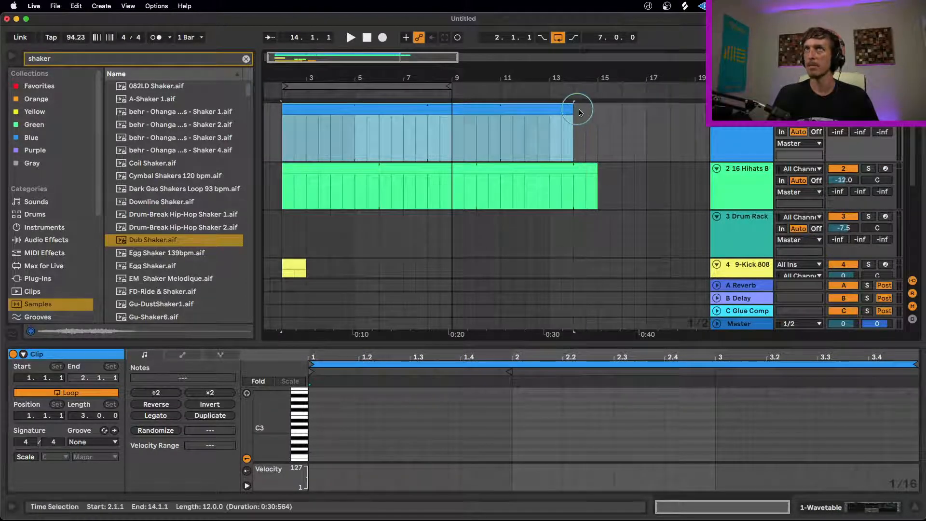
{"action": "left_click_drag", "start_coordinate": [589, 166], "coordinate": [580, 171]}
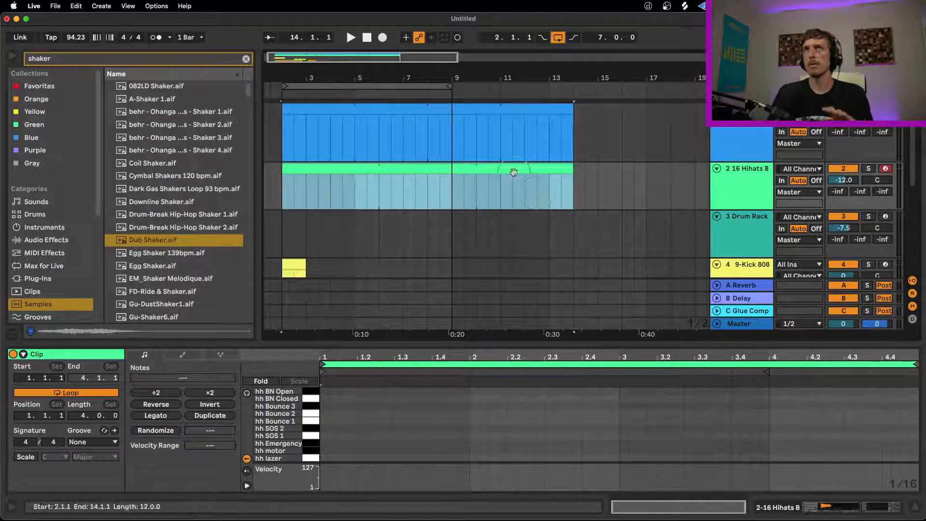
{"action": "left_click", "coordinate": [601, 186]}
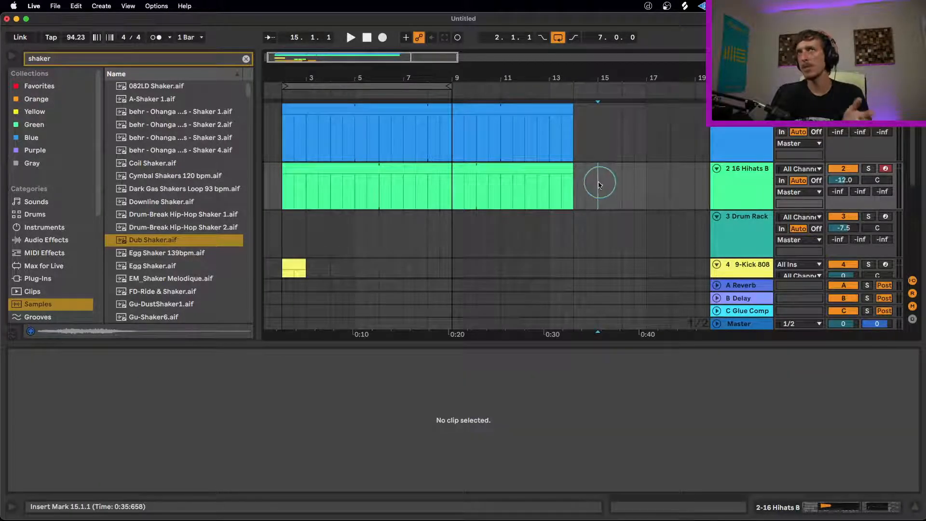
{"action": "scroll", "coordinate": [598, 187], "scroll_direction": "down", "scroll_amount": 1}
{"action": "scroll", "coordinate": [598, 188], "scroll_direction": "up", "scroll_amount": 1}
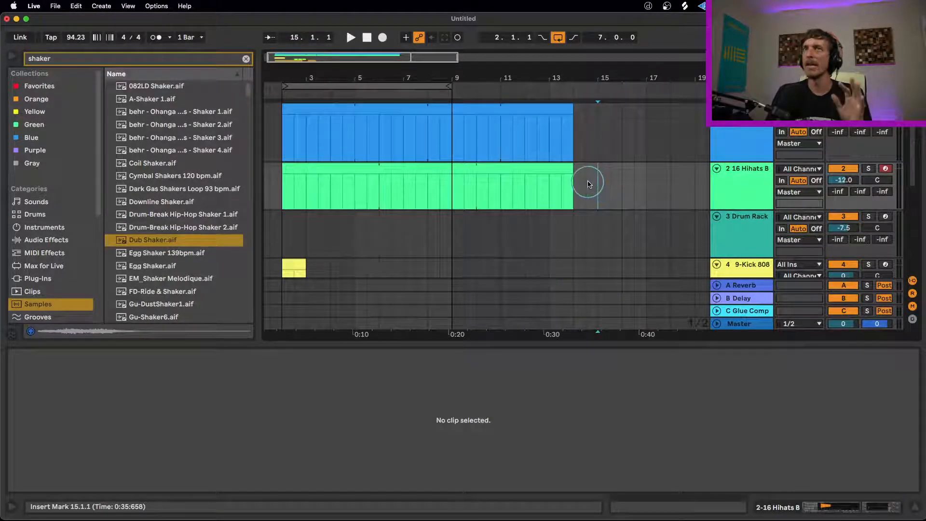
{"action": "left_click_drag", "start_coordinate": [587, 186], "coordinate": [279, 127]}
{"action": "left_click", "coordinate": [279, 127]}
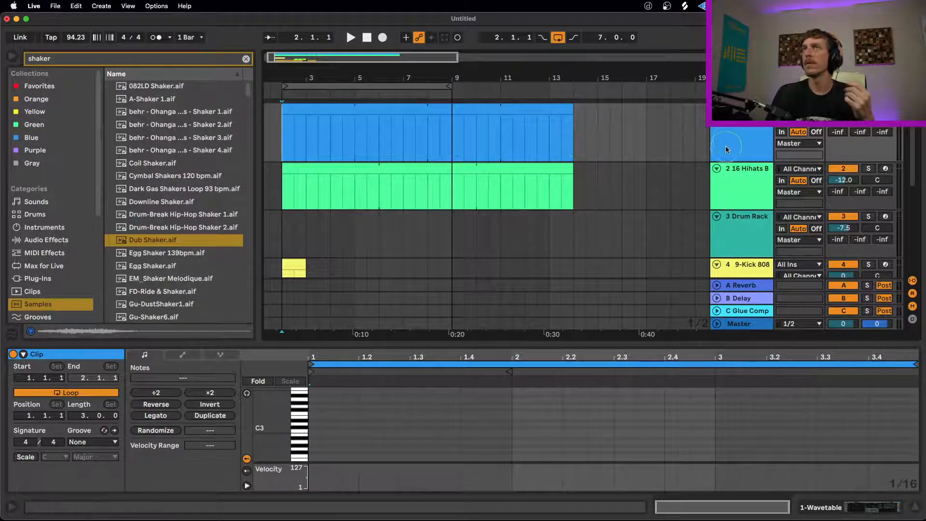
- In Session view, unlink the envelope loop of the Wavetable track's clip and shorten that loop to three beats (0.3.0)
{"action": "key", "text": "Tab"}
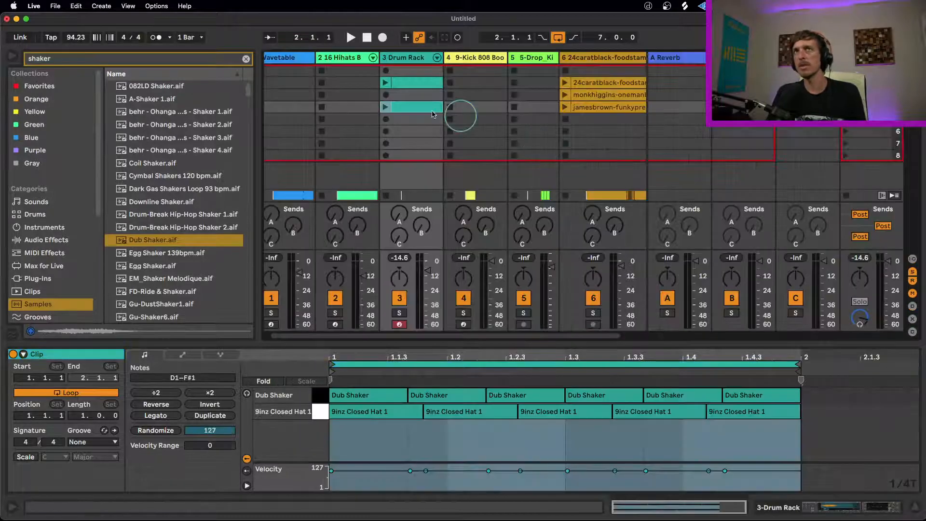
{"action": "left_click", "coordinate": [291, 92]}
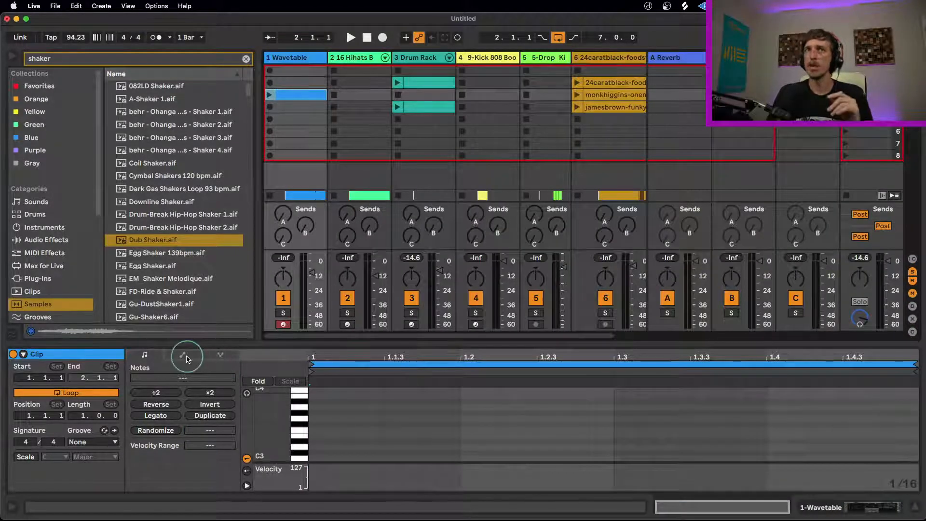
{"action": "left_click", "coordinate": [189, 356]}
{"action": "left_click", "coordinate": [144, 354]}
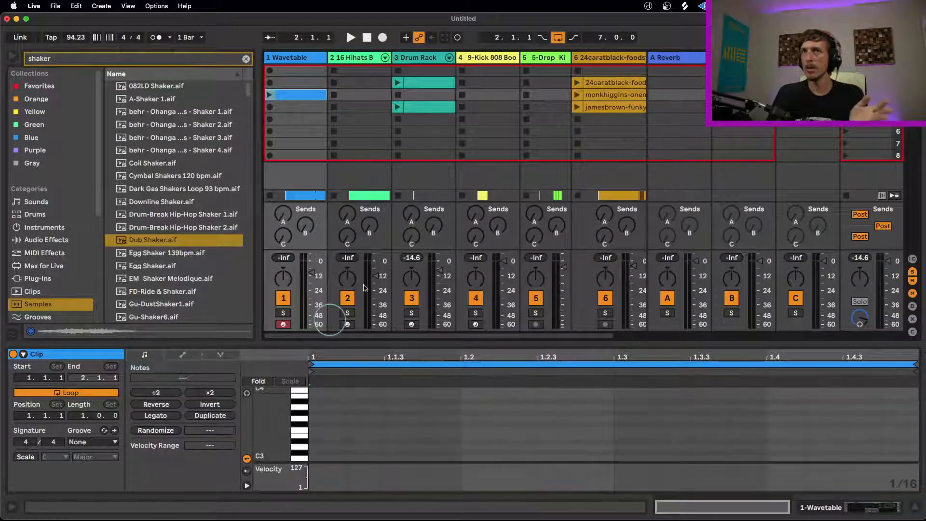
{"action": "left_click", "coordinate": [184, 356]}
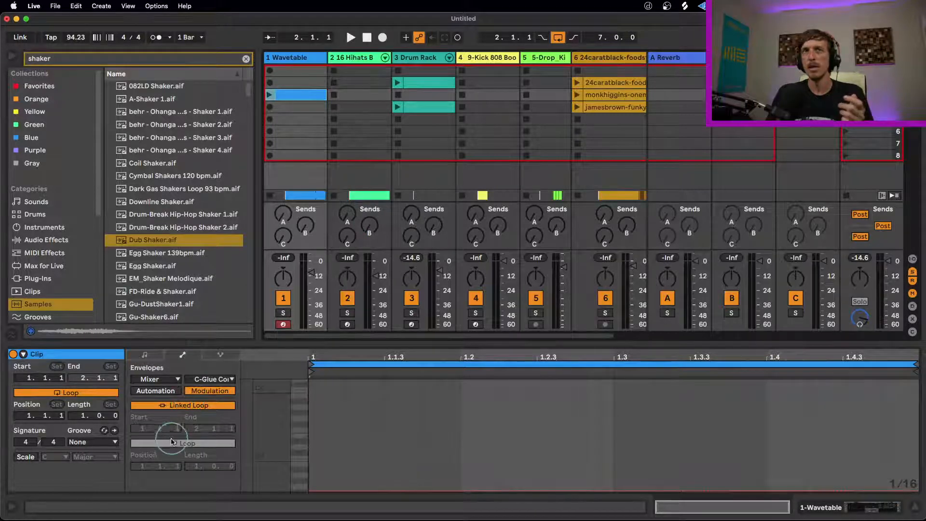
{"action": "left_click", "coordinate": [184, 407]}
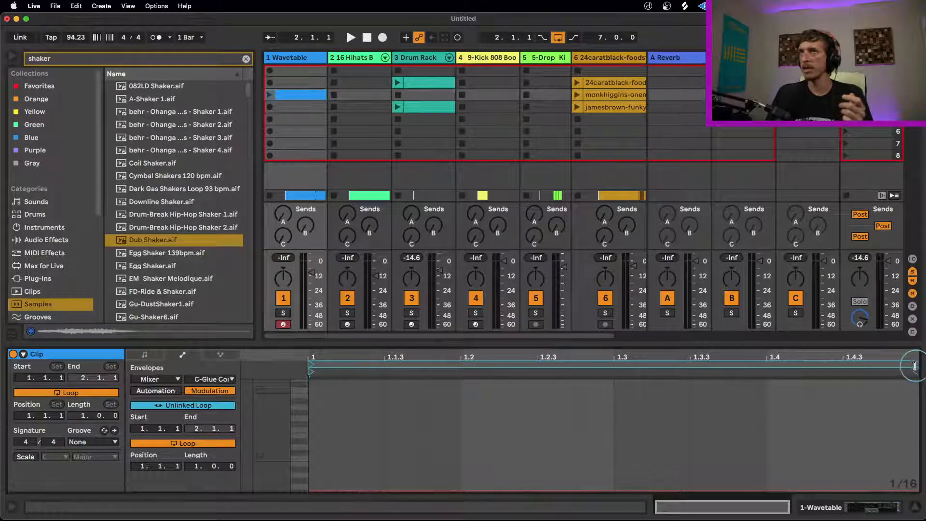
{"action": "mouse_move", "coordinate": [912, 365]}
{"action": "left_mouse_down"}
{"action": "mouse_move", "coordinate": [728, 357]}
{"action": "mouse_move", "coordinate": [754, 361]}
{"action": "left_mouse_up"}
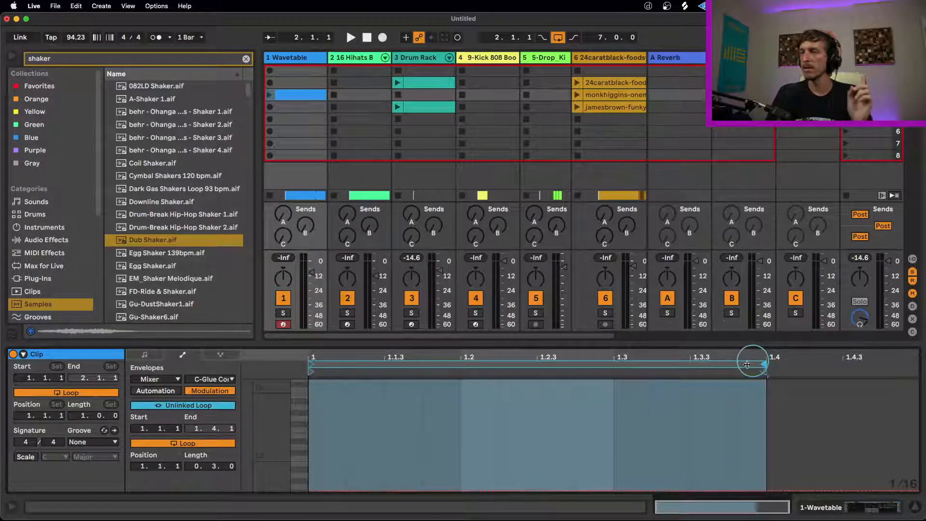
- Add a C3 note spanning the full bar in the Wavetable clip and return to its envelope loop
{"action": "left_click", "coordinate": [144, 354]}
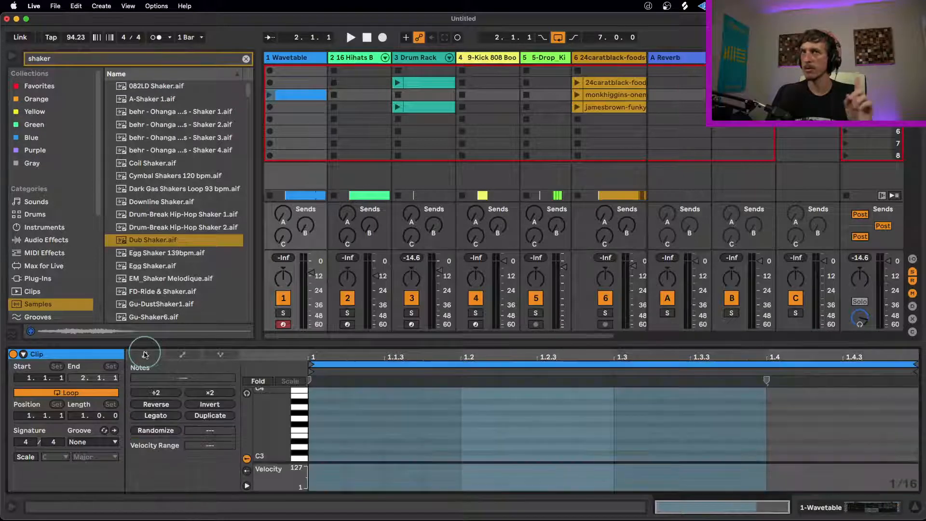
{"action": "double_click", "coordinate": [330, 458]}
{"action": "left_click_drag", "start_coordinate": [344, 458], "coordinate": [908, 472]}
{"action": "left_click", "coordinate": [185, 356]}
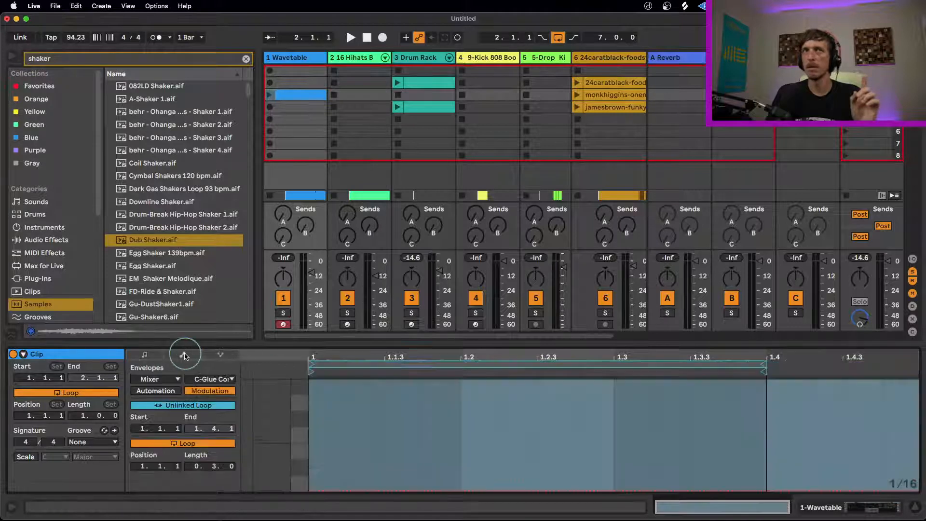
{"action": "left_click", "coordinate": [763, 365]}
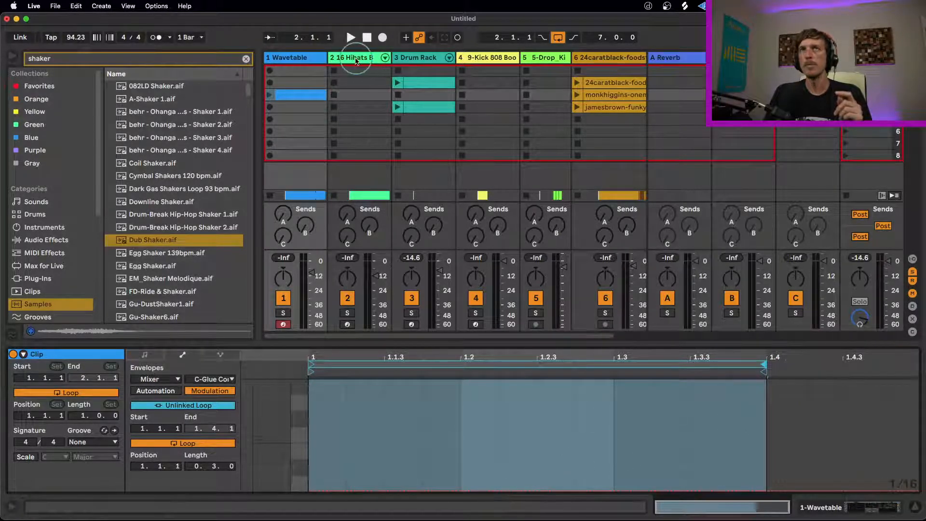
- Review the Drum Rack clip that layers evenly spaced Dub Shaker and 9inz Closed Hat notes
{"action": "left_click", "coordinate": [428, 61]}
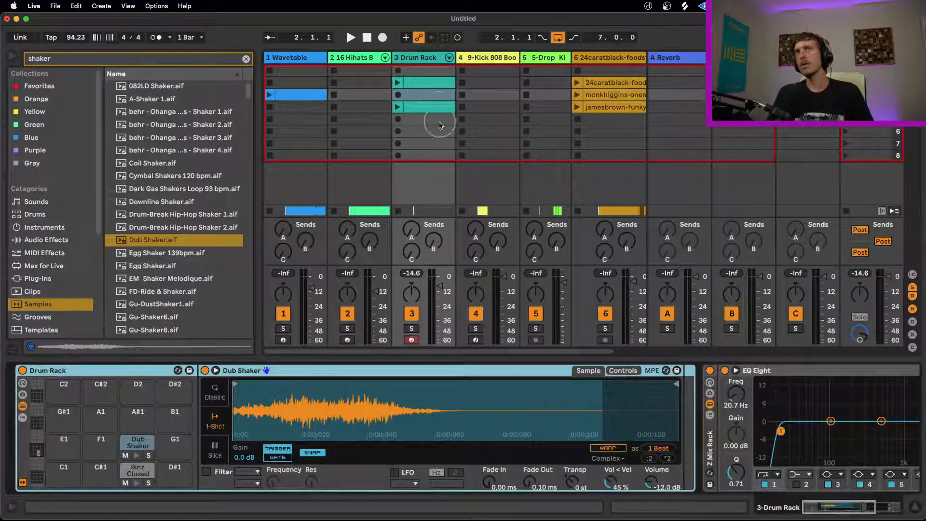
{"action": "left_click", "coordinate": [439, 99]}
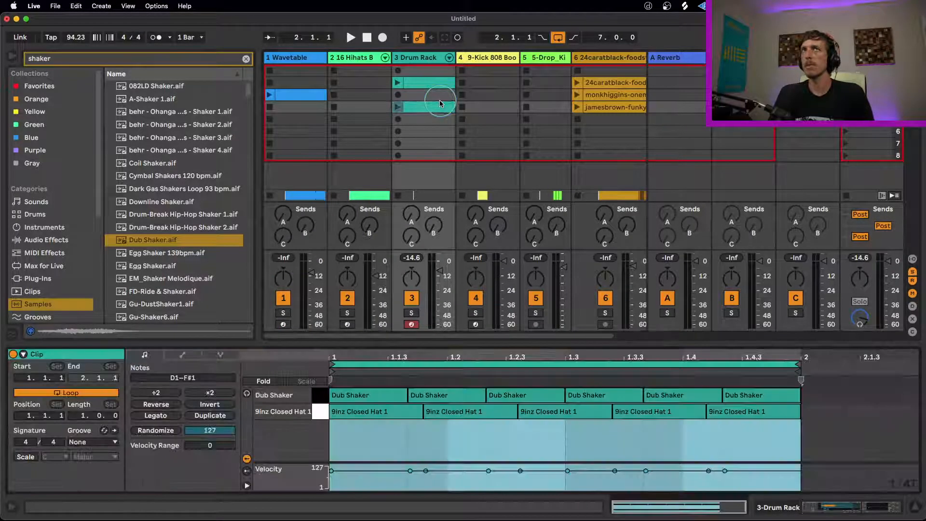
{"action": "left_click", "coordinate": [676, 450]}
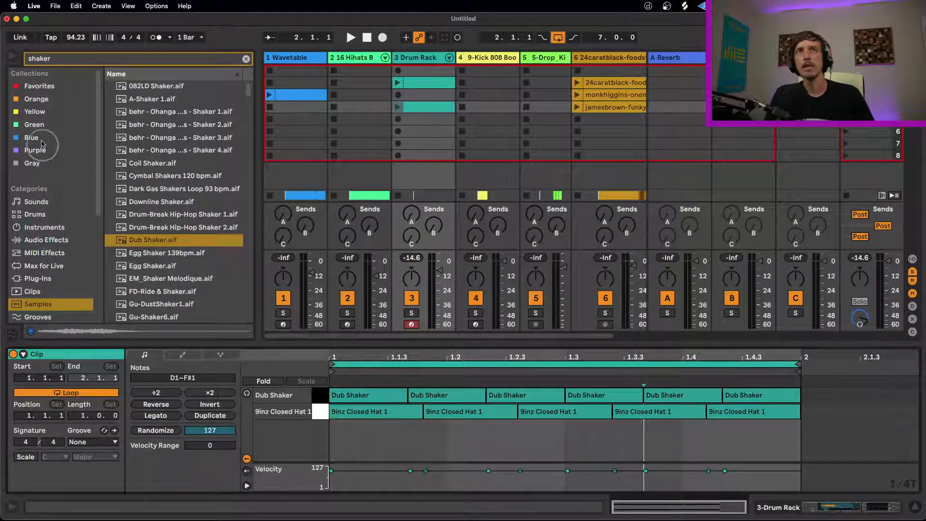
- Clear the browser search and load euclidean sequencer.adv from Favorites onto the Wavetable track, with its pitch step editor expanded
{"action": "left_click", "coordinate": [246, 59]}
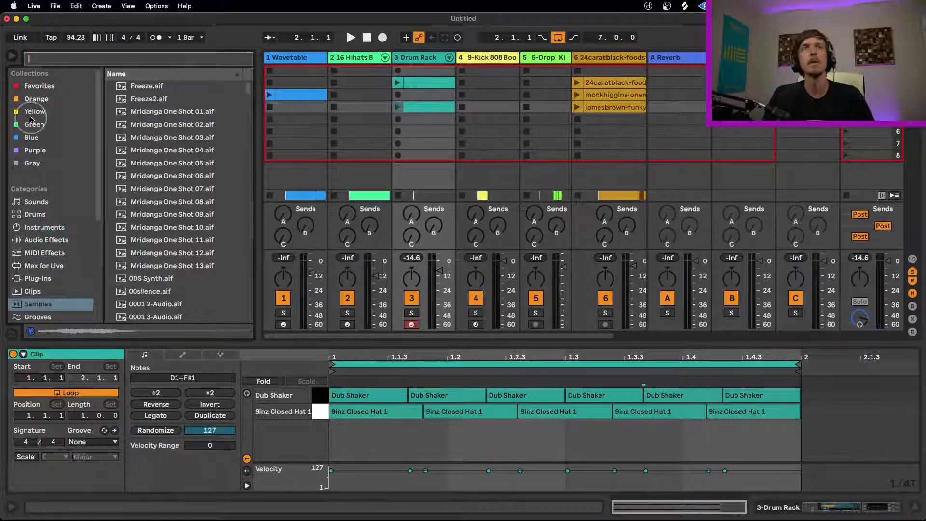
{"action": "left_click", "coordinate": [43, 87]}
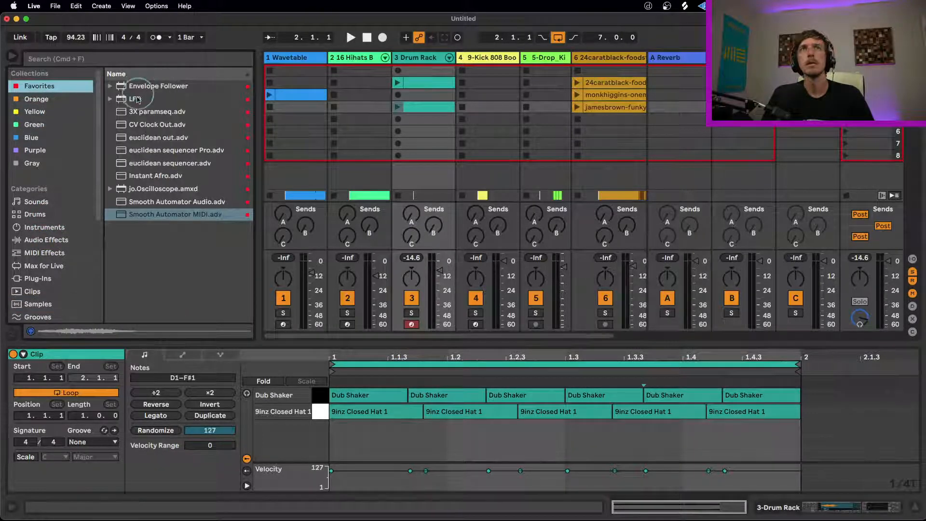
{"action": "left_click", "coordinate": [147, 150]}
{"action": "left_click_drag", "start_coordinate": [149, 163], "coordinate": [302, 94]}
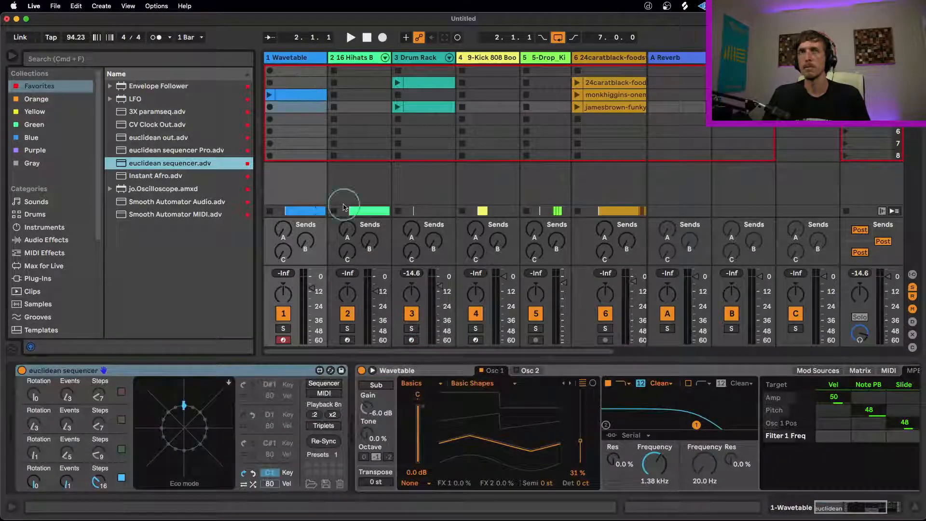
{"action": "left_click", "coordinate": [315, 384]}
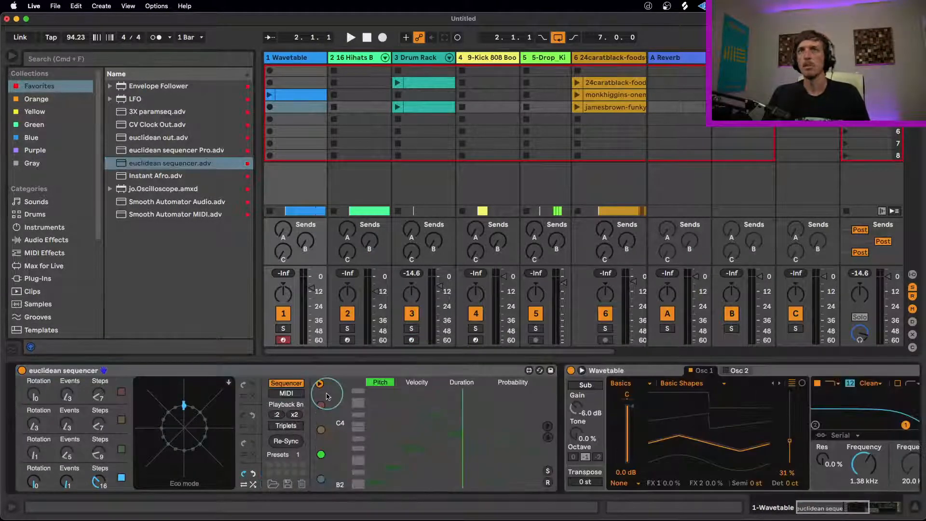
- Give Wavetable's amp envelope a 294 ms decay and -inf dB sustain, and play the track soloed
{"action": "left_click_drag", "start_coordinate": [843, 508], "coordinate": [875, 505]}
{"action": "left_click", "coordinate": [630, 379]}
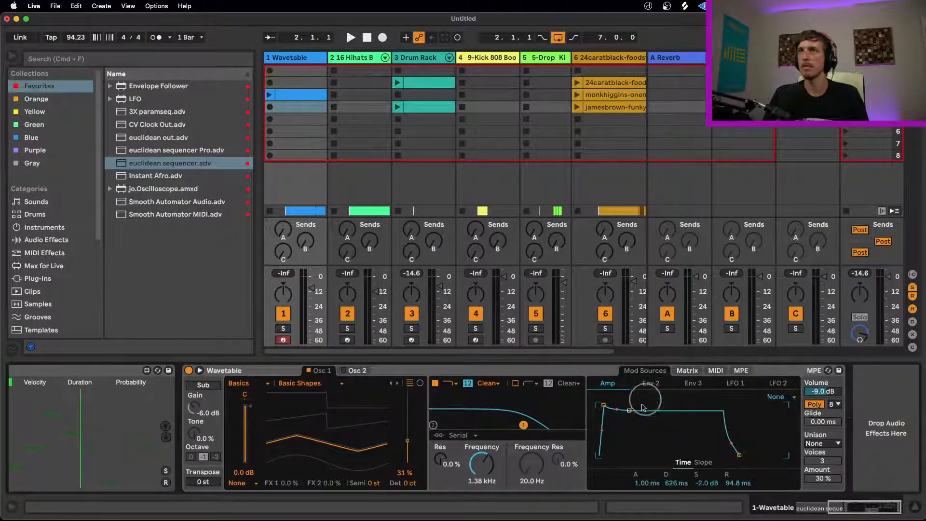
{"action": "left_click", "coordinate": [283, 328]}
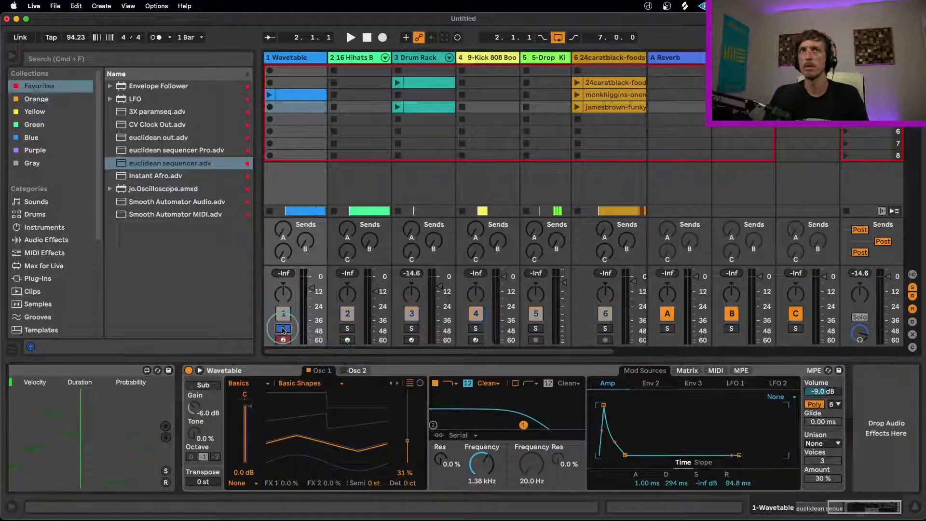
{"action": "key", "text": "space"}
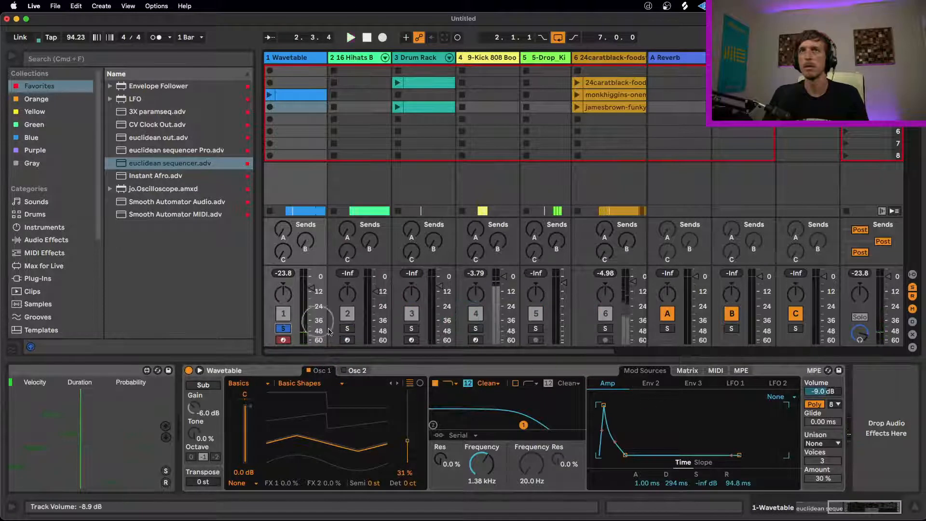
- Enable the green and orange sequences in the euclidean sequencer and raise Wavetable's Osc 1 wavetable position to 64%
{"action": "left_click_drag", "start_coordinate": [829, 507], "coordinate": [798, 510]}
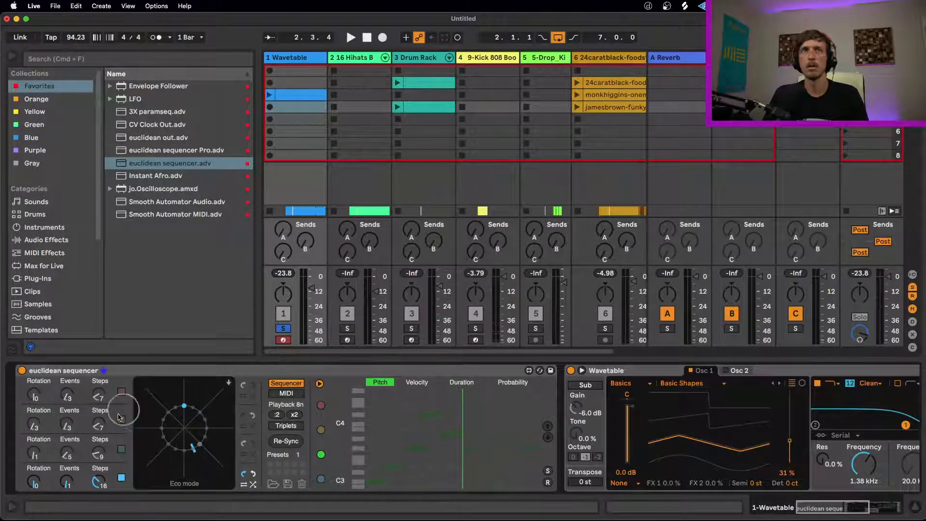
{"action": "left_click", "coordinate": [122, 448]}
{"action": "left_click", "coordinate": [121, 420]}
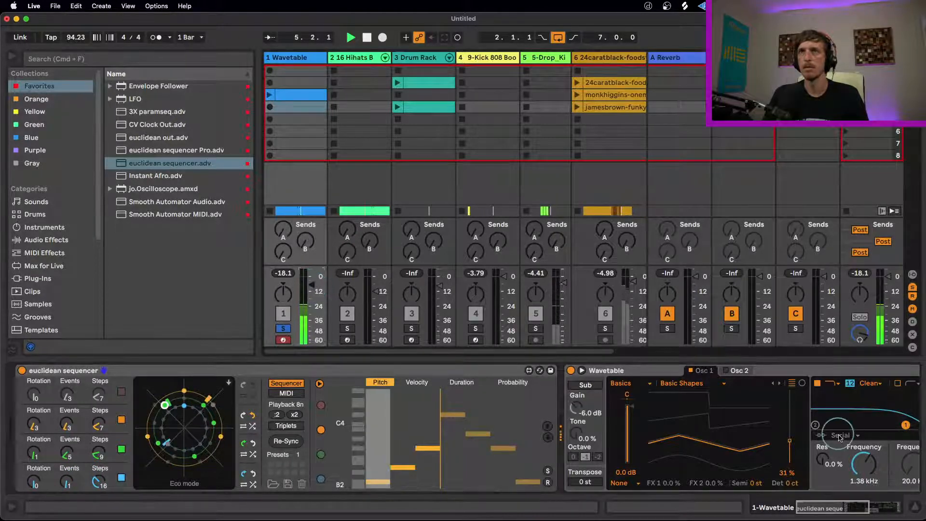
{"action": "left_click_drag", "start_coordinate": [789, 438], "coordinate": [789, 415]}
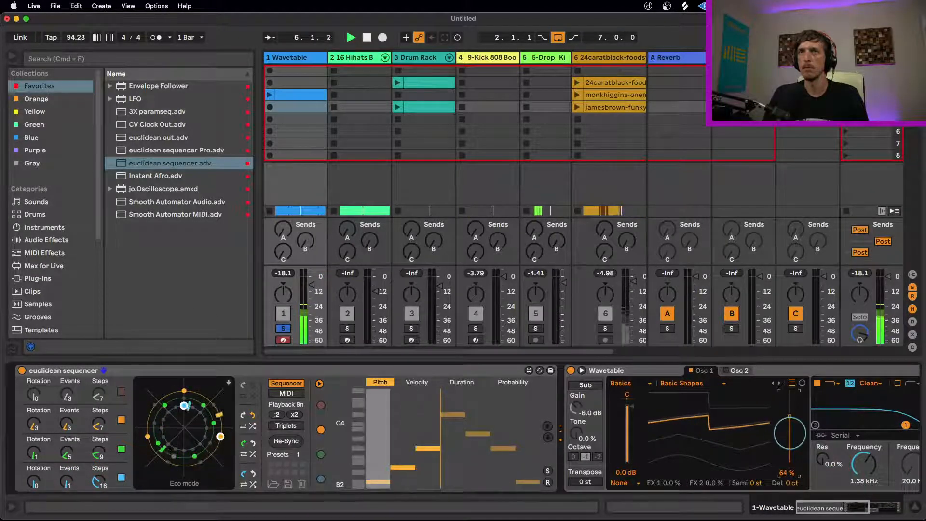
- Set the euclidean sequencer's steps to 8 for orange, 7 for green and 13 for blue, with 6 blue events
{"action": "left_click", "coordinate": [252, 415]}
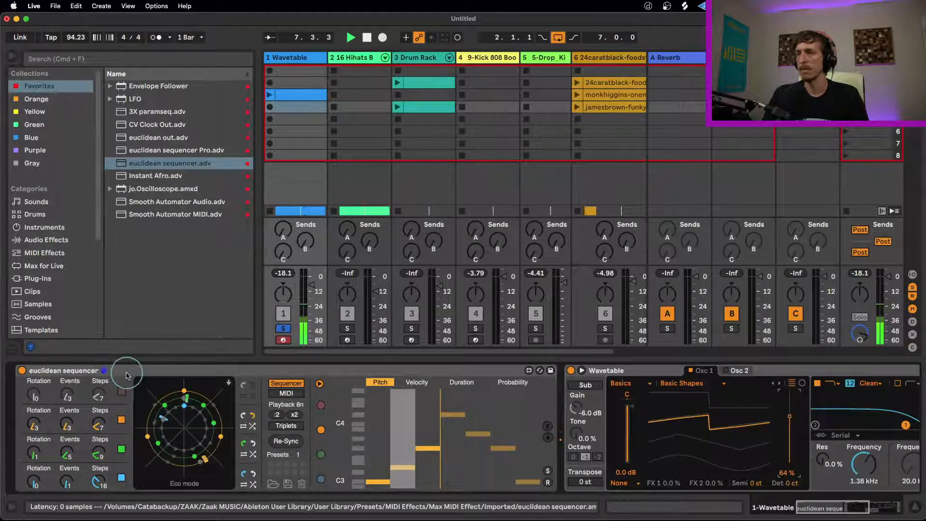
{"action": "left_click_drag", "start_coordinate": [96, 428], "coordinate": [62, 473]}
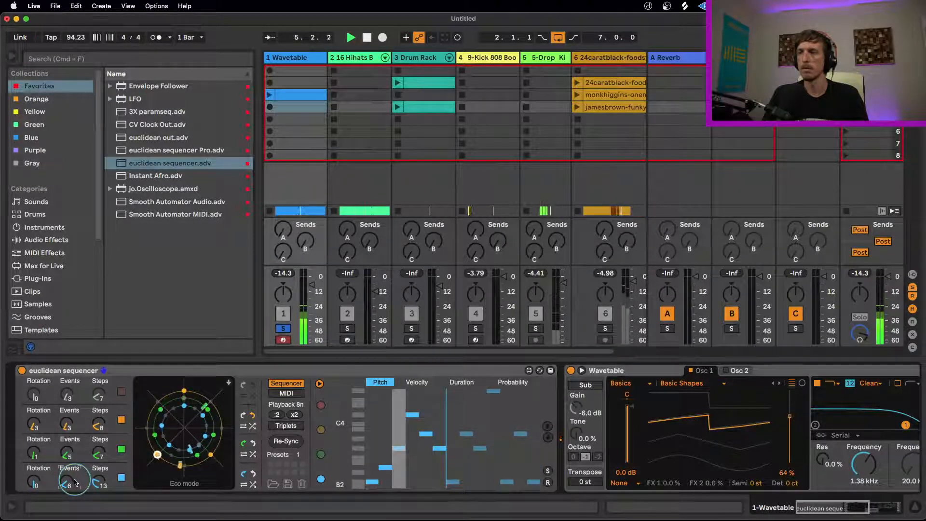
- Delete the euclidean sequencer from the Wavetable track and reopen the envelopes of its Session clip
{"action": "left_click", "coordinate": [111, 369]}
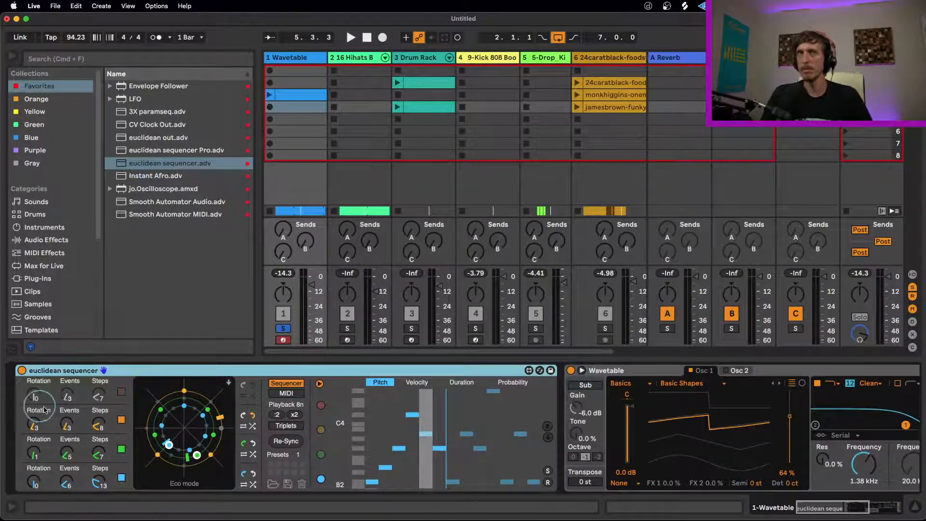
{"action": "left_click", "coordinate": [21, 370]}
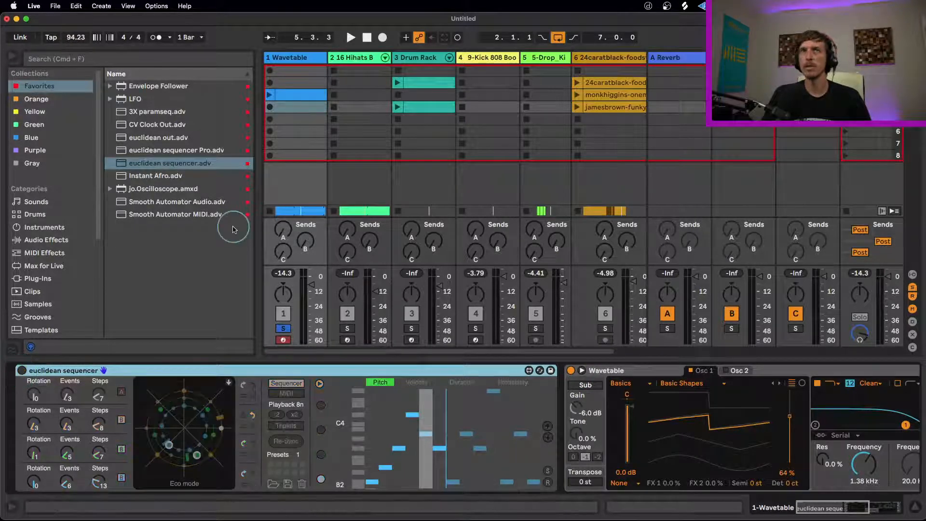
{"action": "key", "text": "Delete"}
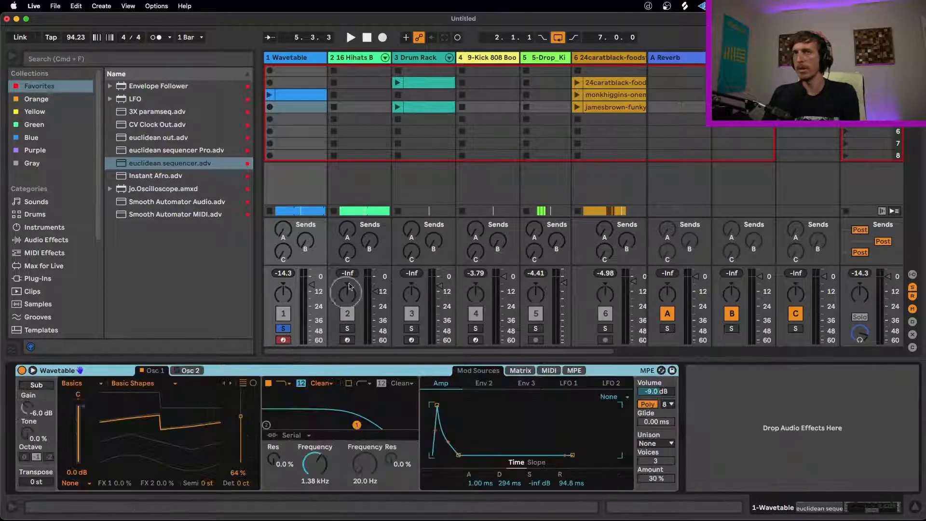
{"action": "double_click", "coordinate": [305, 95]}
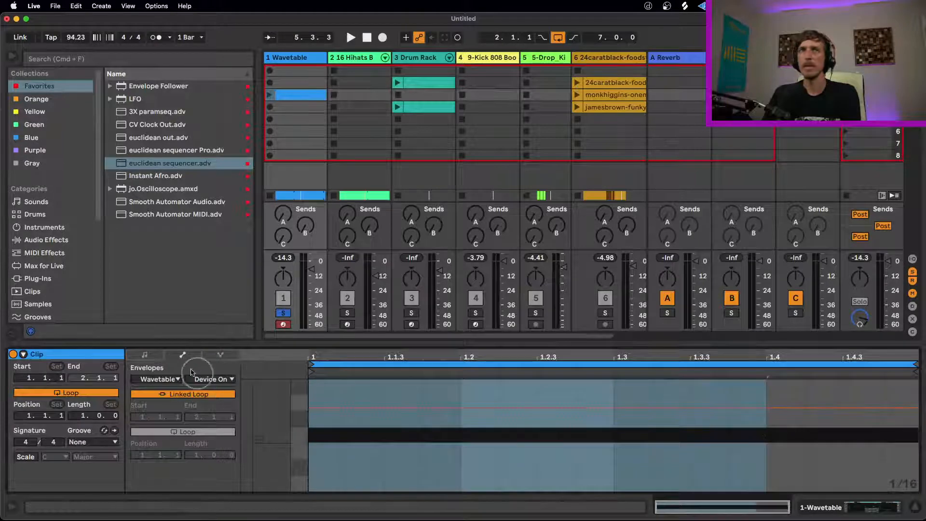
- Shorten the long C3 note in the Wavetable clip to one sixteenth at the start of the bar
{"action": "left_click", "coordinate": [150, 354]}
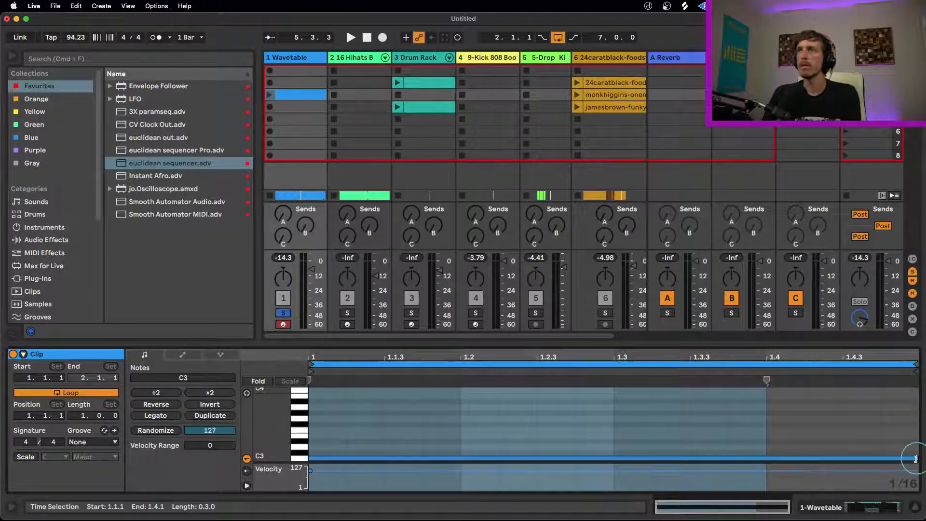
{"action": "left_click_drag", "start_coordinate": [915, 458], "coordinate": [350, 472]}
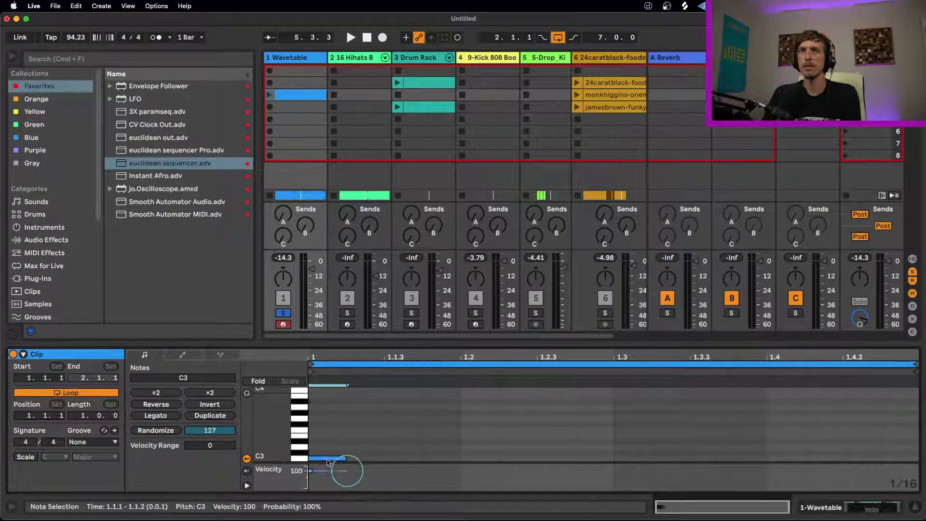
- Set the clip's scale to G Minor and limit the piano roll to the notes of that scale
{"action": "left_click", "coordinate": [25, 457]}
{"action": "left_click", "coordinate": [57, 457]}
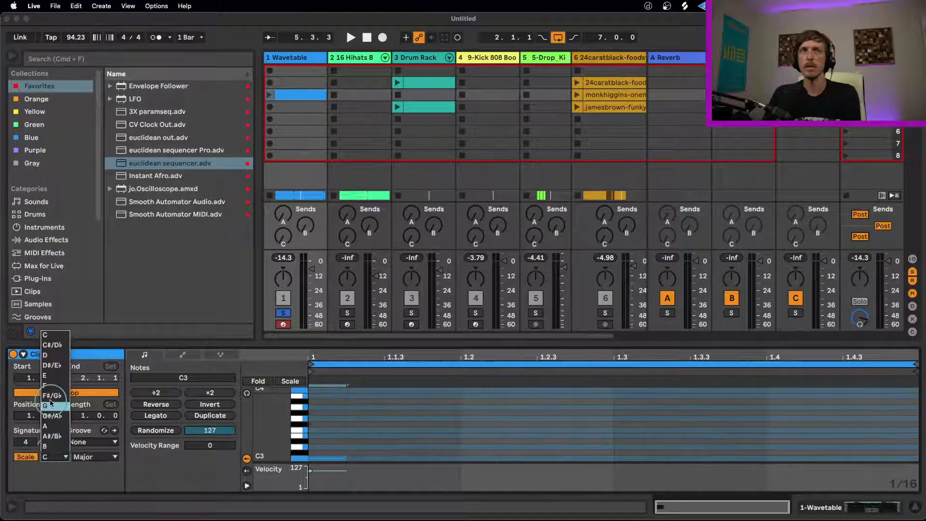
{"action": "left_click", "coordinate": [51, 406]}
{"action": "left_click", "coordinate": [89, 459]}
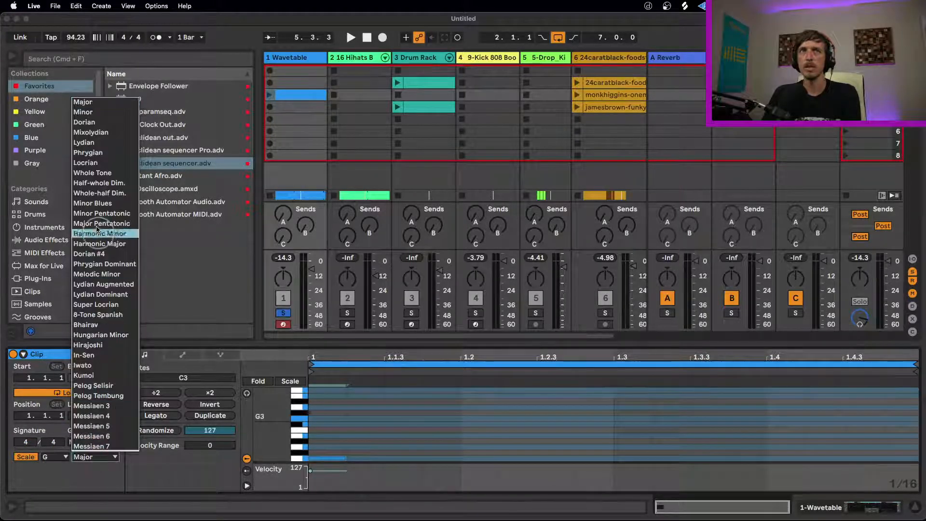
{"action": "left_click", "coordinate": [83, 112]}
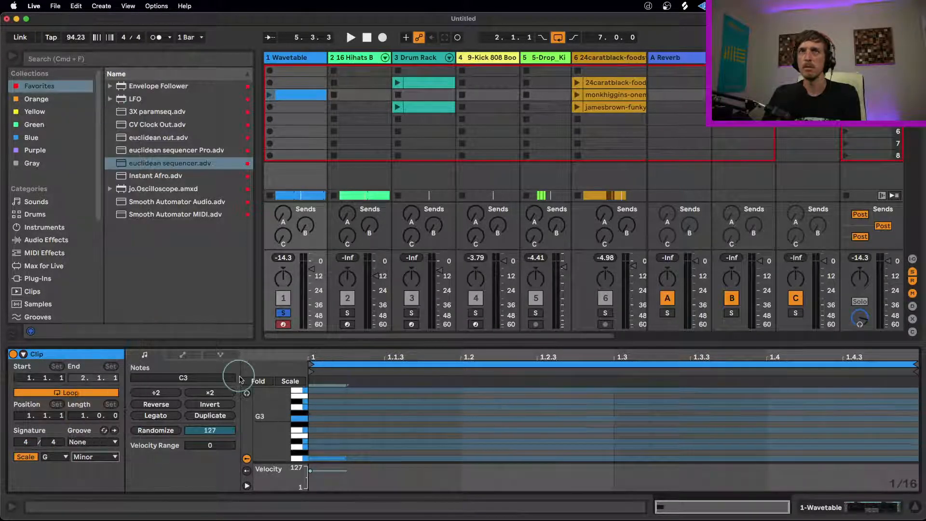
{"action": "left_click", "coordinate": [258, 380]}
{"action": "left_click", "coordinate": [285, 381]}
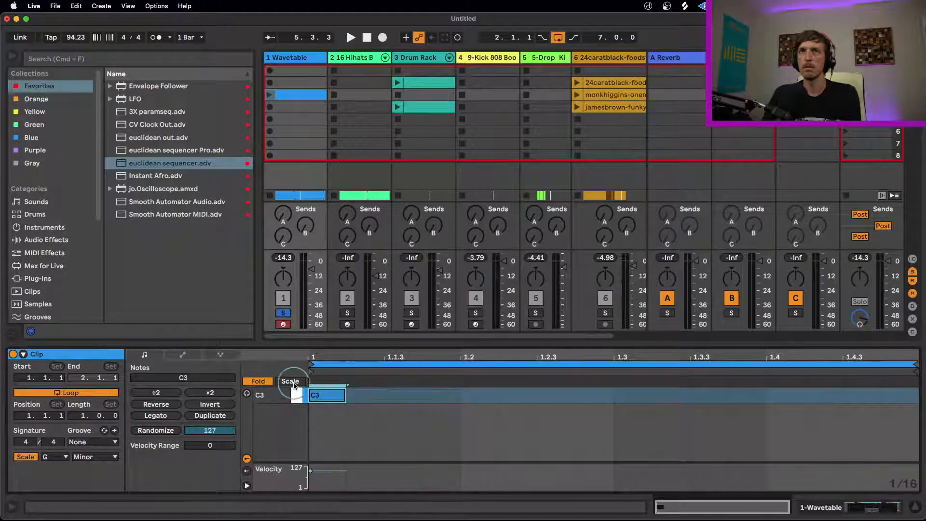
- Add ascending sixteenth notes D3, E♭3 and F3 directly after C3 to complete the first beat
{"action": "left_click", "coordinate": [365, 433]}
{"action": "double_click", "coordinate": [365, 426]}
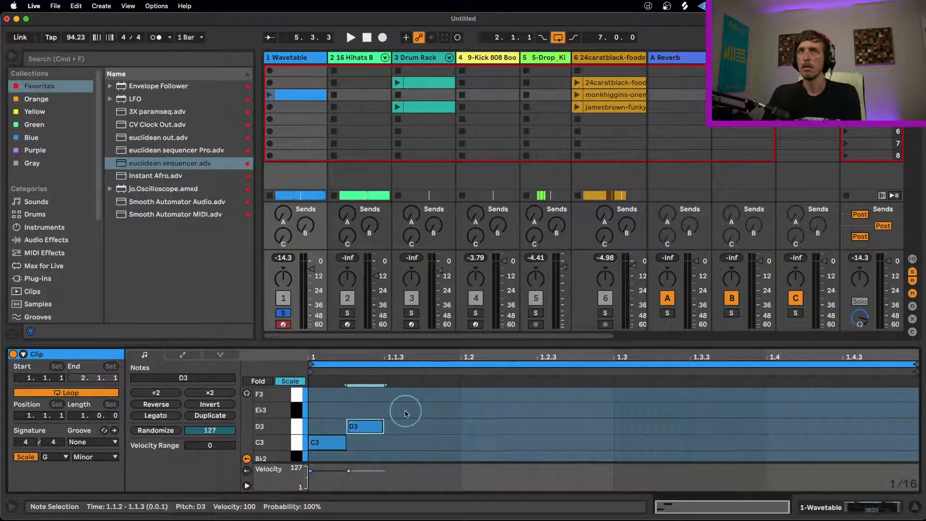
{"action": "double_click", "coordinate": [403, 410]}
{"action": "double_click", "coordinate": [441, 394]}
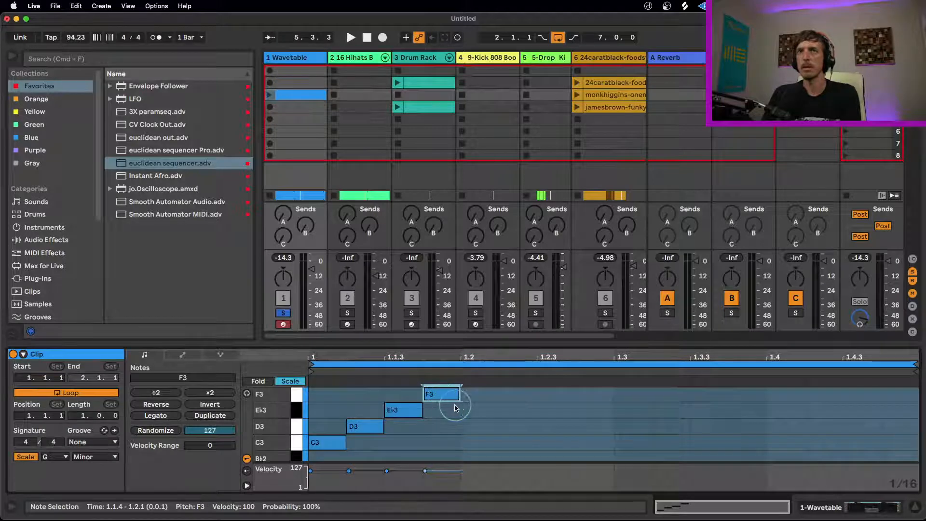
- Duplicate the four-note C3–F3 pattern three times to fill the bar and launch the clip
{"action": "left_click_drag", "start_coordinate": [453, 450], "coordinate": [312, 386]}
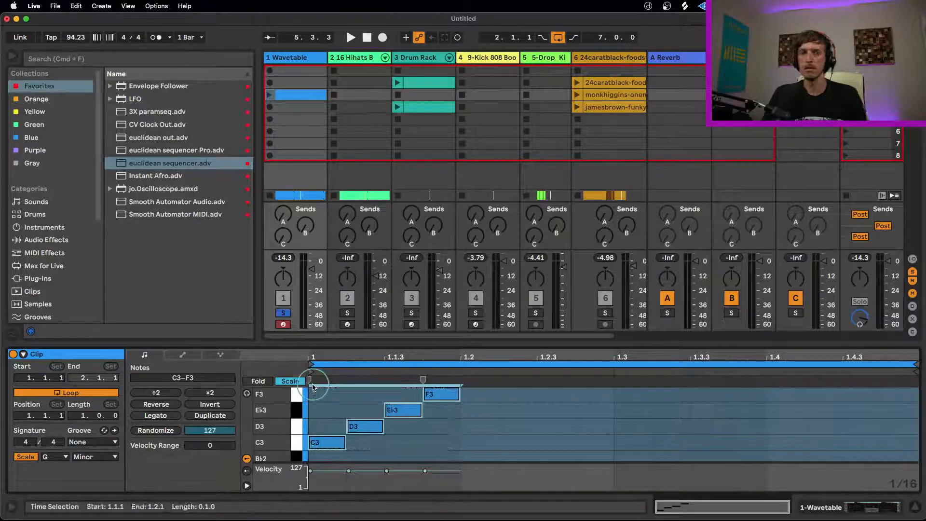
{"action": "key", "text": "super+d"}
{"action": "key", "text": "super+d"}
{"action": "key", "text": "super+d"}
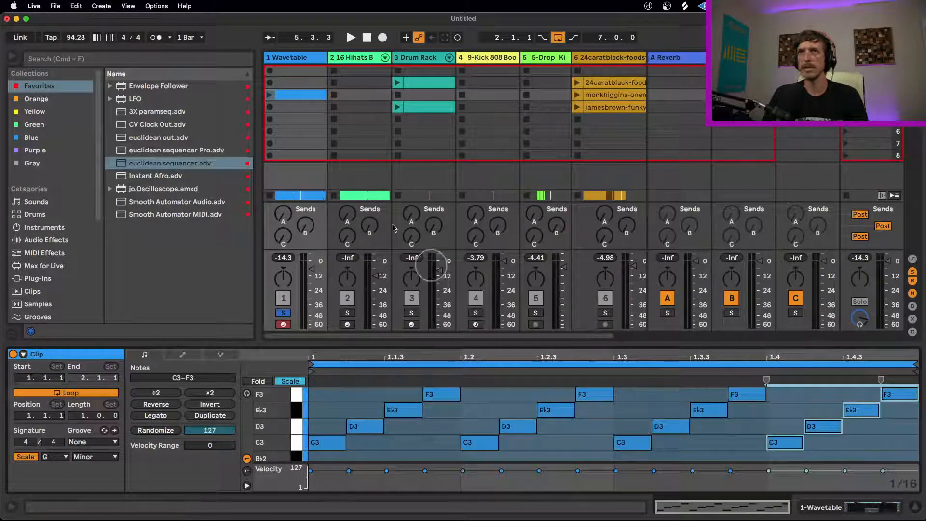
{"action": "left_click", "coordinate": [269, 94]}
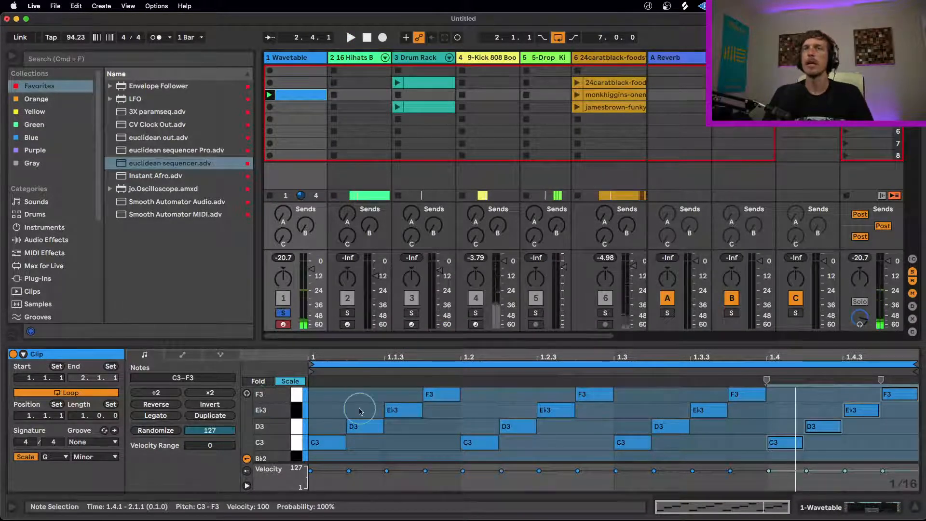
- Add eighth-triplet notes G3, B♭3 and A3 in sequence across the first beat, above the sixteenth pattern
{"action": "scroll", "coordinate": [365, 410], "scroll_direction": "up", "scroll_amount": 3}
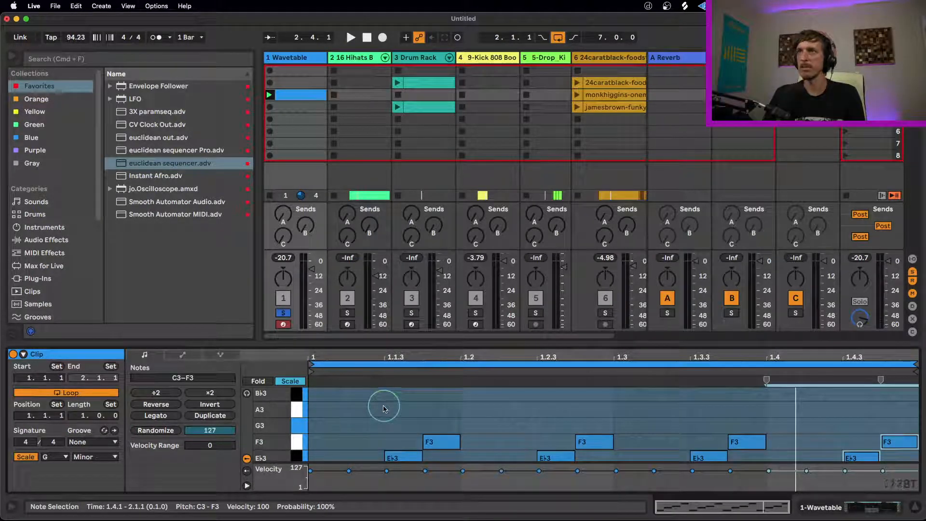
{"action": "double_click", "coordinate": [349, 427]}
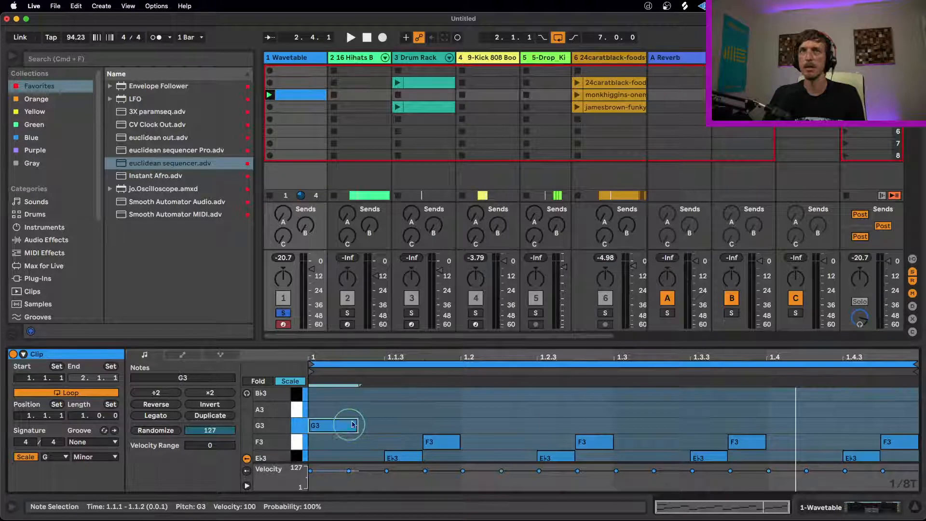
{"action": "scroll", "coordinate": [372, 413], "scroll_direction": "up", "scroll_amount": 1}
{"action": "left_click", "coordinate": [383, 410]}
{"action": "double_click", "coordinate": [384, 410]}
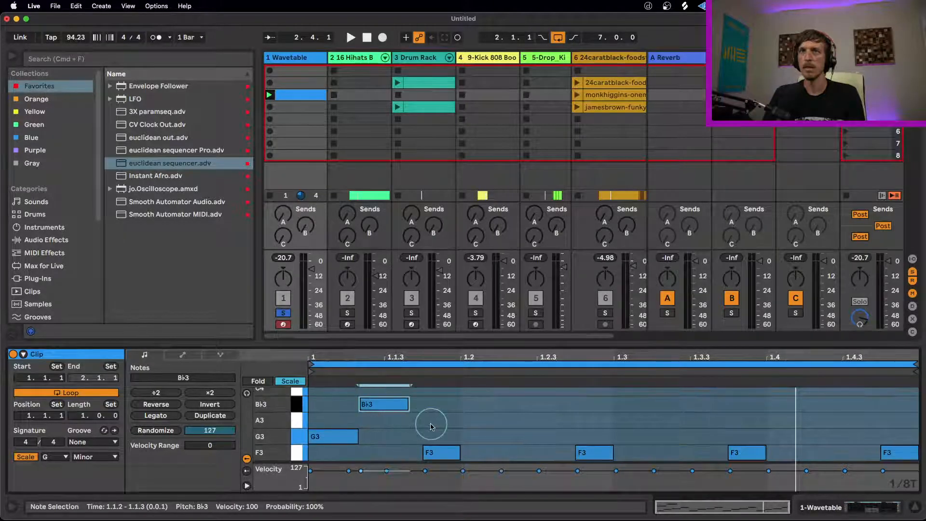
{"action": "double_click", "coordinate": [432, 422]}
- Duplicate the G3–B♭3–A3 triplet group three times to fill the bar, and play the clip briefly
{"action": "left_click_drag", "start_coordinate": [453, 398], "coordinate": [342, 434]}
{"action": "key", "text": "super+d"}
{"action": "key", "text": "super+d"}
{"action": "key", "text": "super+d"}
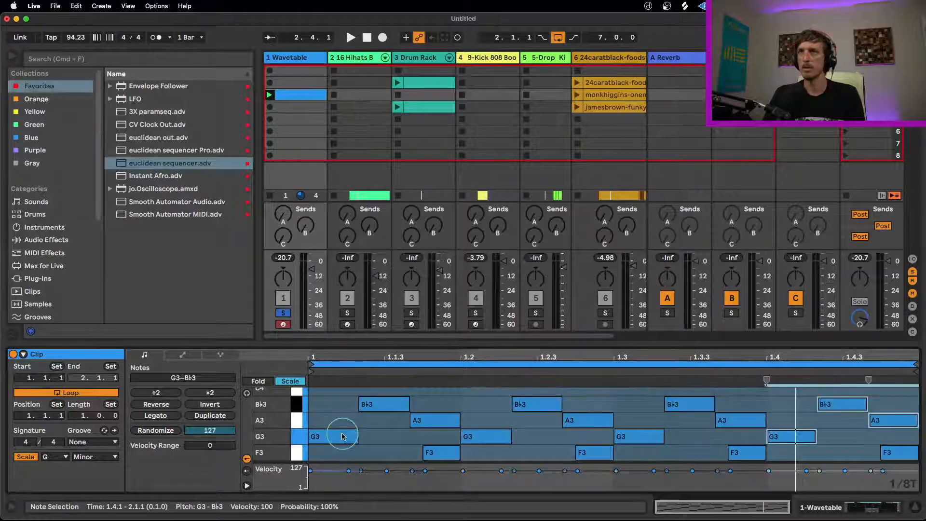
{"action": "key", "text": "space"}
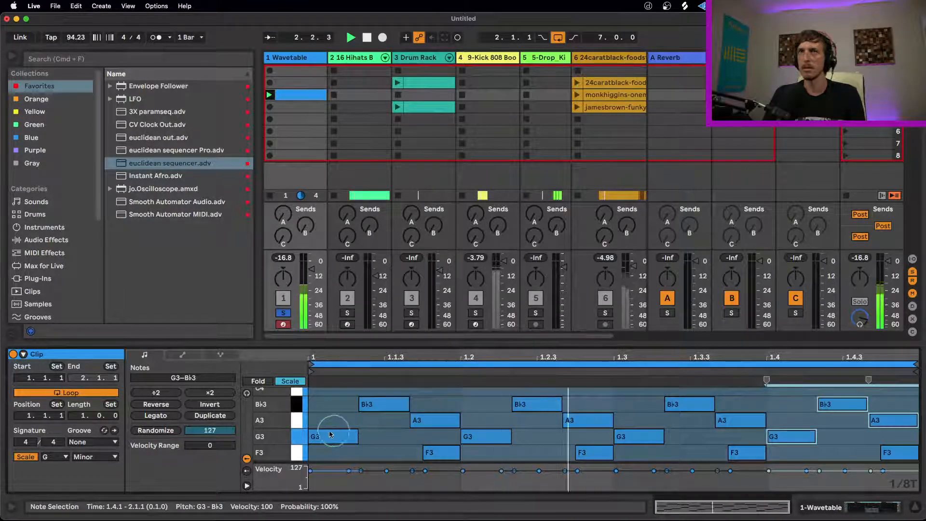
{"action": "key", "text": "space"}
{"action": "left_click", "coordinate": [297, 438]}
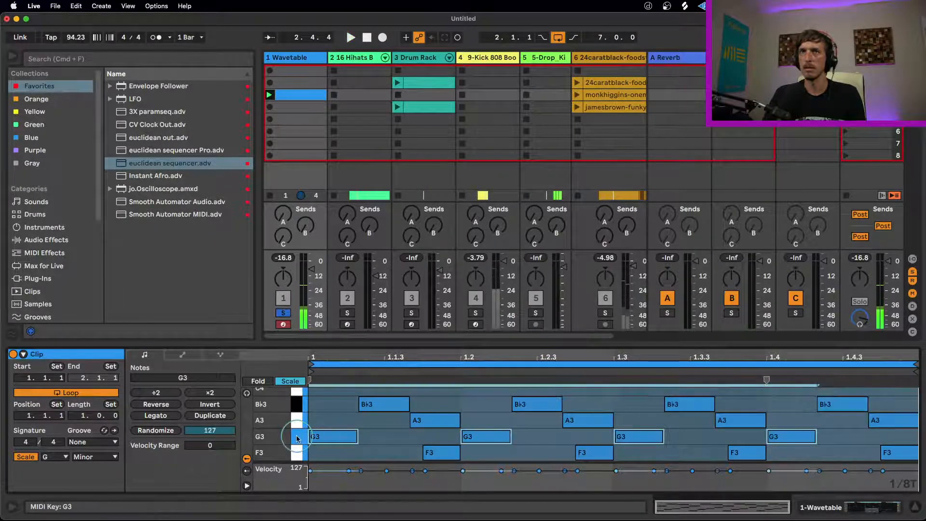
{"action": "scroll", "coordinate": [331, 413], "scroll_direction": "up", "scroll_amount": 1}
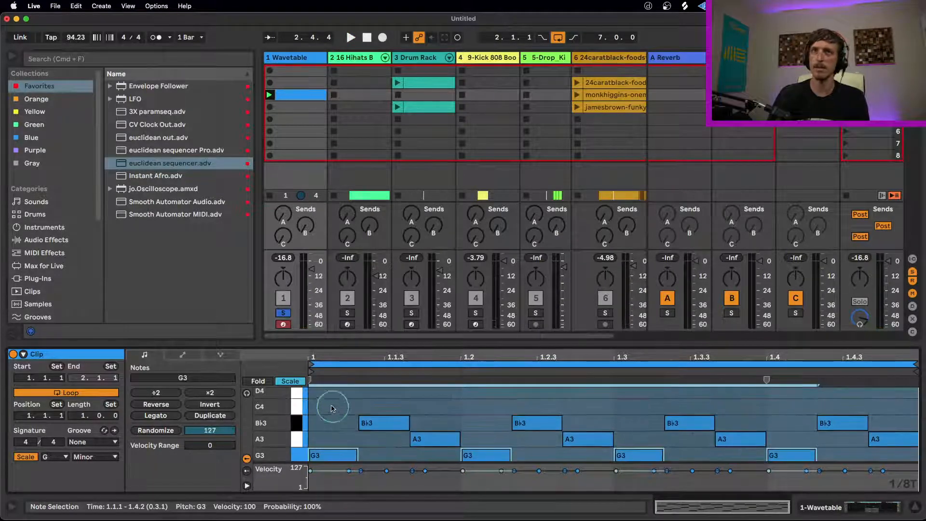
{"action": "left_click_drag", "start_coordinate": [332, 405], "coordinate": [890, 452]}
{"action": "scroll", "coordinate": [651, 444], "scroll_direction": "down", "scroll_amount": 1}
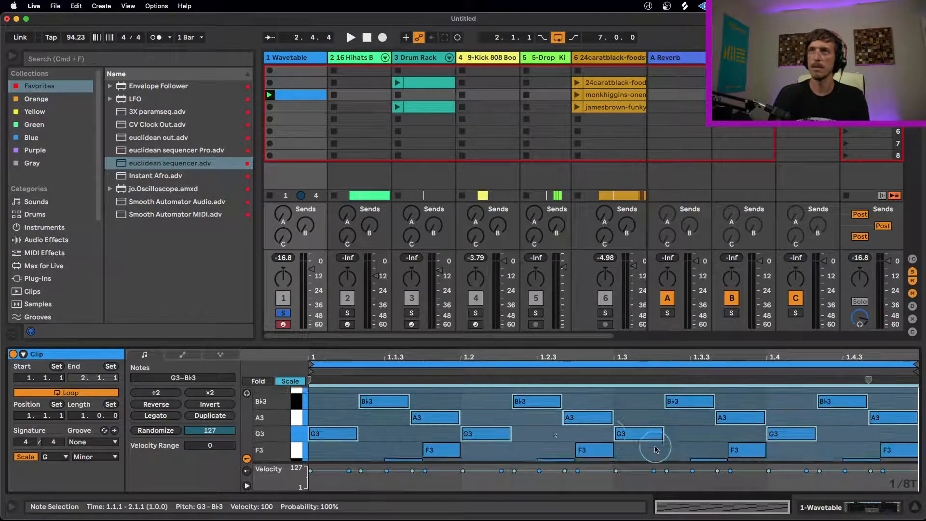
{"action": "scroll", "coordinate": [368, 453], "scroll_direction": "down", "scroll_amount": 1}
- Select every C3–F3 note of the lower line, stretch that line to twice its length and play the clip
{"action": "left_click", "coordinate": [339, 437]}
{"action": "left_click_drag", "start_coordinate": [326, 428], "coordinate": [905, 487]}
{"action": "scroll", "coordinate": [362, 438], "scroll_direction": "down", "scroll_amount": 1}
{"action": "scroll", "coordinate": [286, 422], "scroll_direction": "down", "scroll_amount": 1}
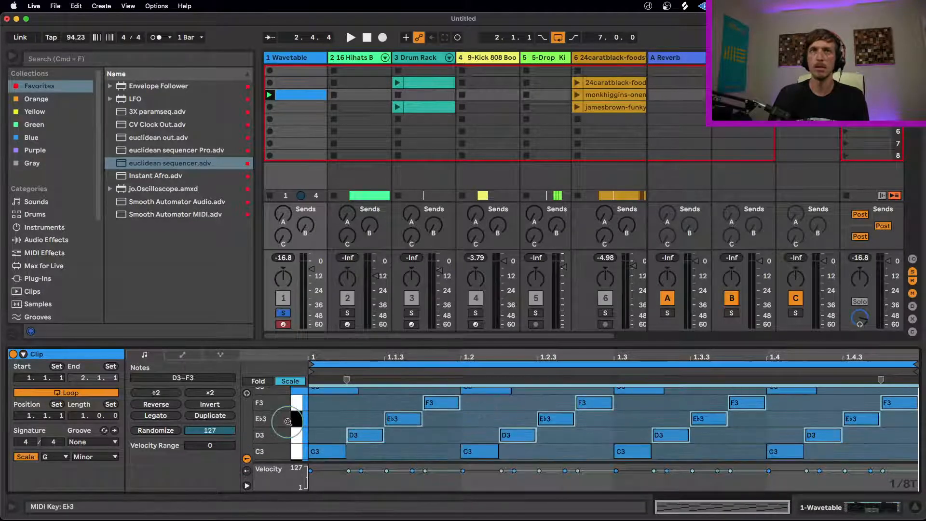
{"action": "left_click", "coordinate": [328, 453], "text": "shift"}
{"action": "left_click", "coordinate": [482, 454], "text": "shift"}
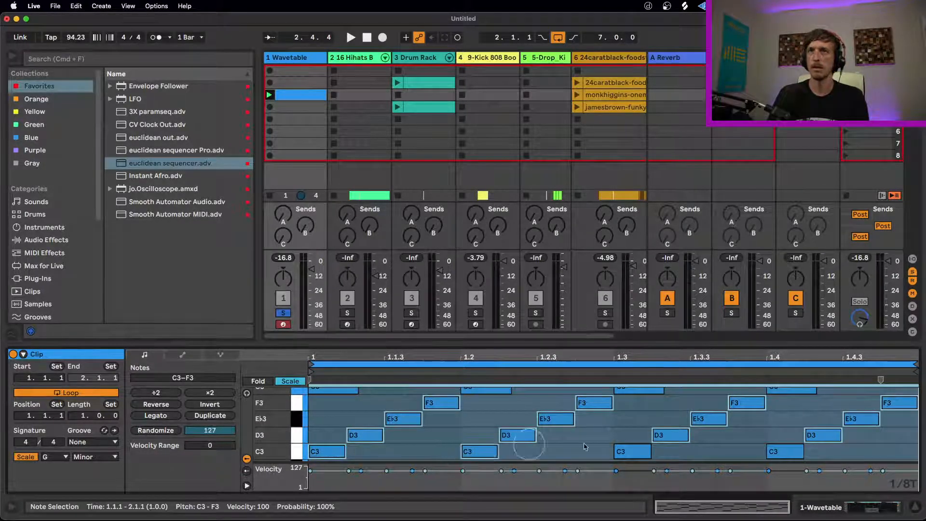
{"action": "left_click", "coordinate": [772, 453], "text": "shift"}
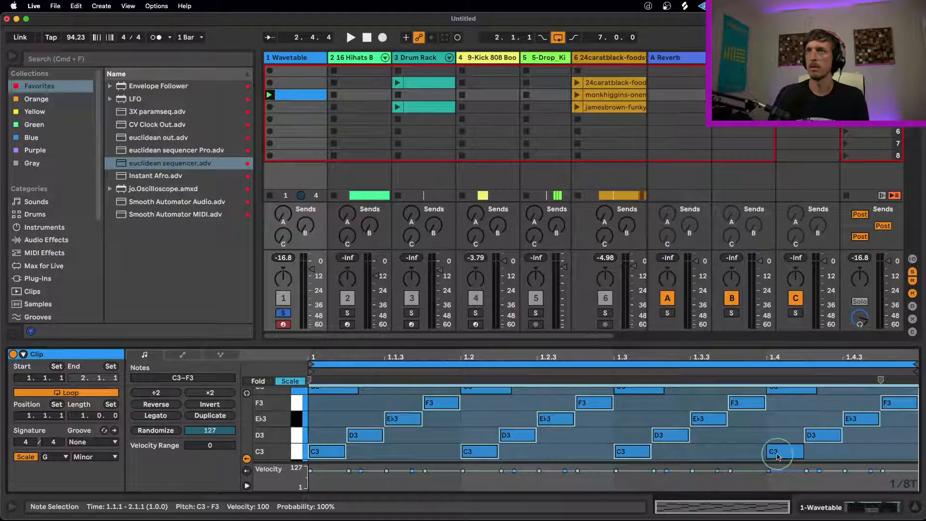
{"action": "left_click", "coordinate": [210, 393]}
{"action": "key", "text": "space"}
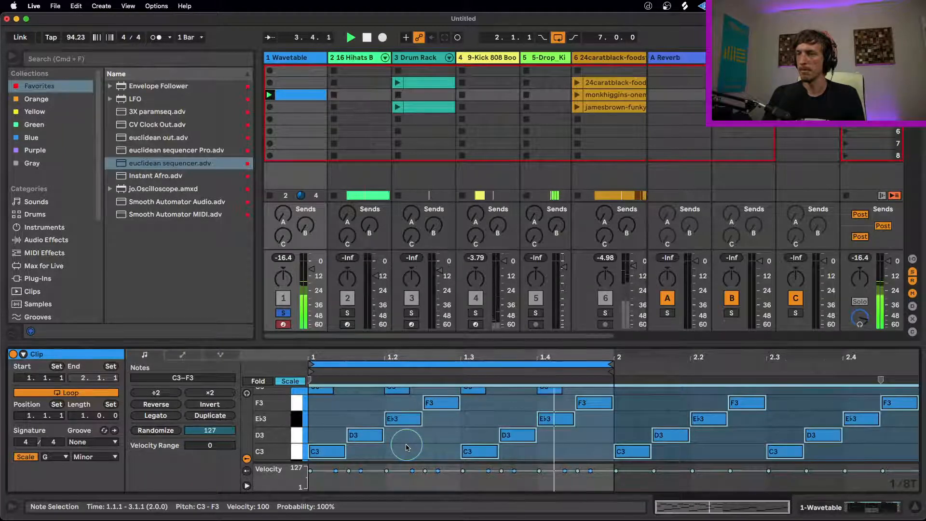
- Transpose all of the G3, A3 and B♭3 triplet notes up one octave
{"action": "scroll", "coordinate": [434, 410], "scroll_direction": "up", "scroll_amount": 3}
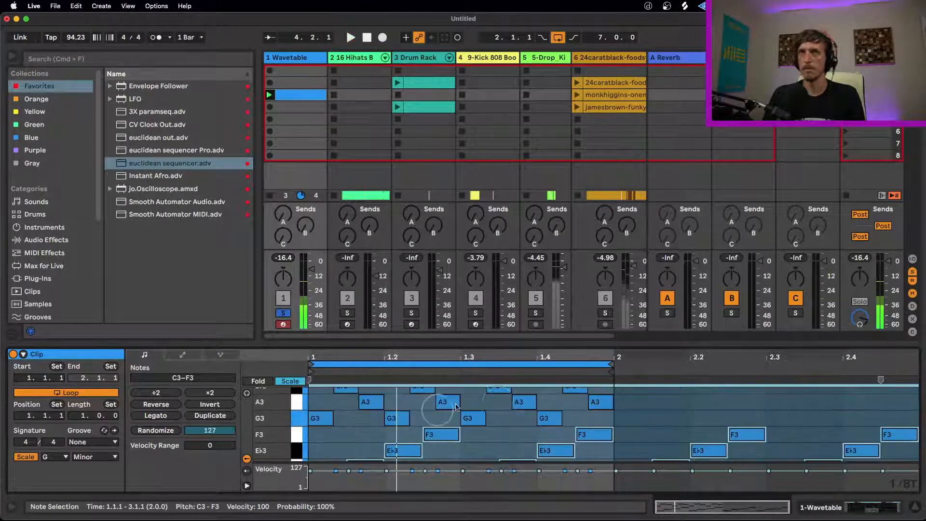
{"action": "left_click", "coordinate": [589, 425]}
{"action": "key", "text": "super+a"}
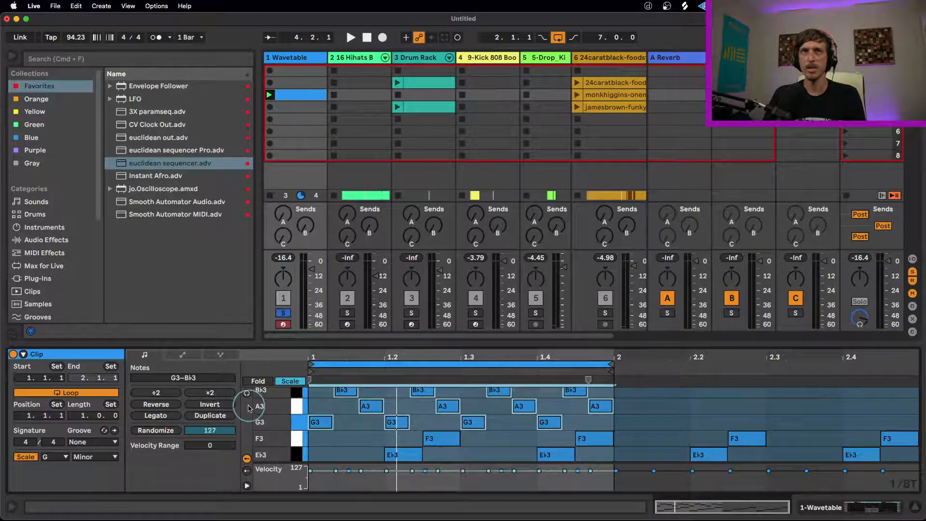
{"action": "scroll", "coordinate": [249, 408], "scroll_direction": "up", "scroll_amount": 5}
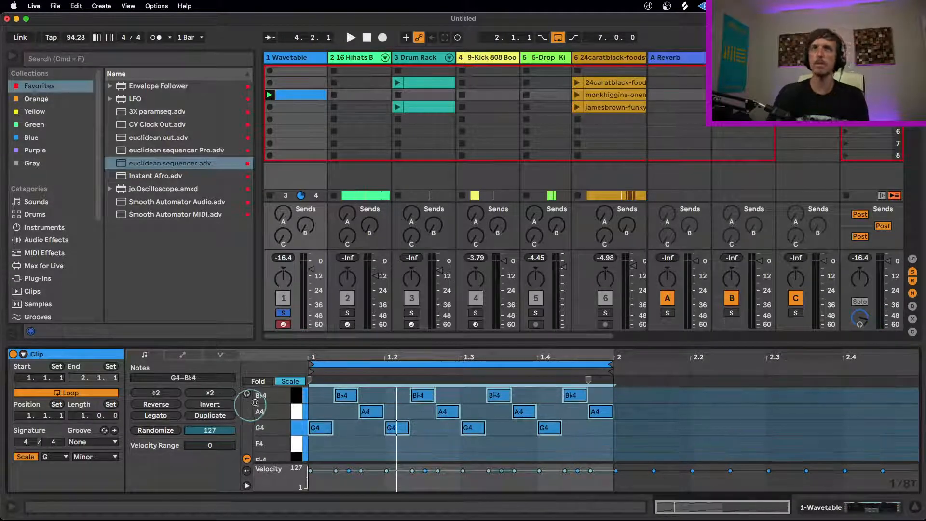
- Raise the A4 notes ending the first and third beats to C5 and play the clip
{"action": "left_click", "coordinate": [359, 431]}
{"action": "scroll", "coordinate": [366, 419], "scroll_direction": "up", "scroll_amount": 2}
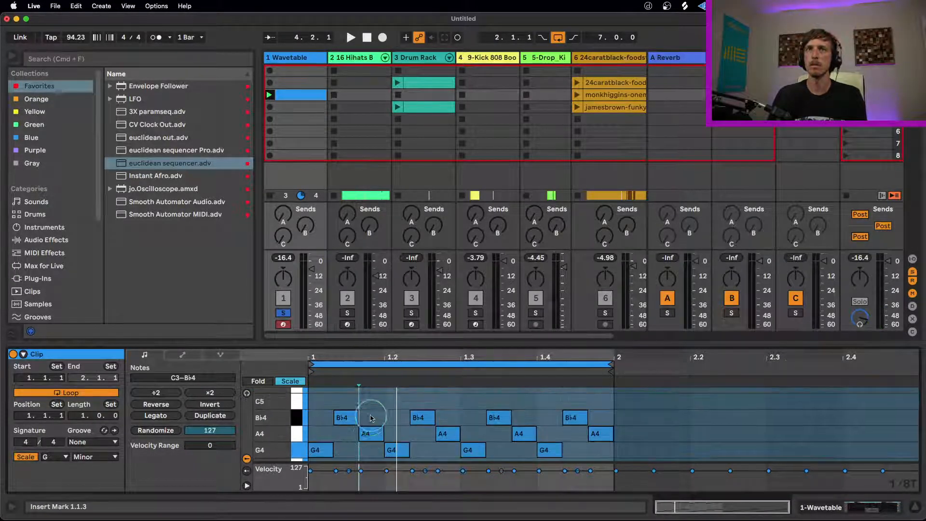
{"action": "double_click", "coordinate": [372, 418]}
{"action": "left_click_drag", "start_coordinate": [374, 416], "coordinate": [372, 400]}
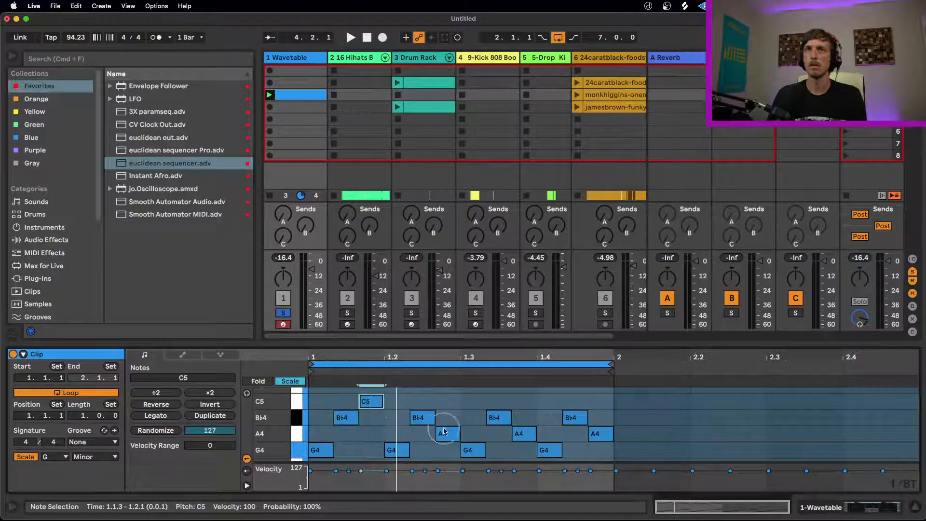
{"action": "left_click_drag", "start_coordinate": [521, 437], "coordinate": [521, 401]}
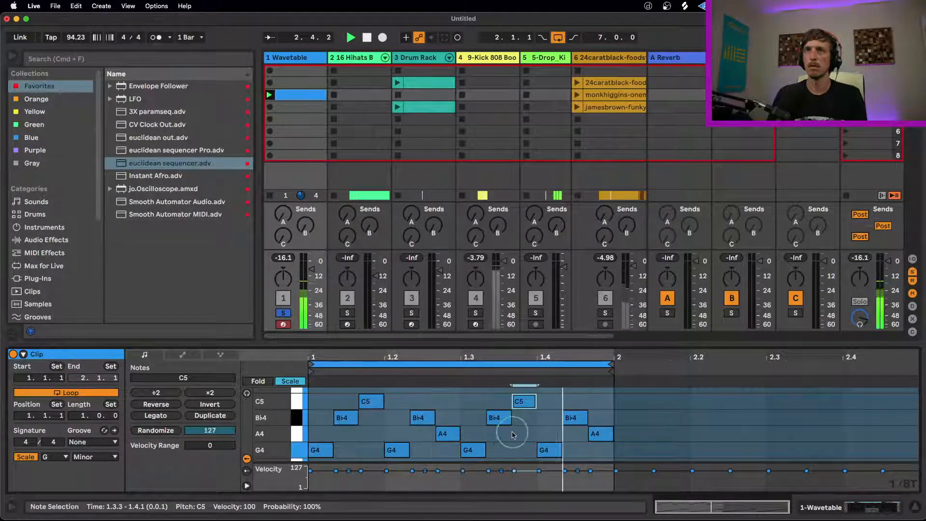
- Examine the C3–F3 lower line beneath the triplet notes, comparing its note positions with the beats and the one-bar loop
{"action": "scroll", "coordinate": [511, 432], "scroll_direction": "down", "scroll_amount": 2}
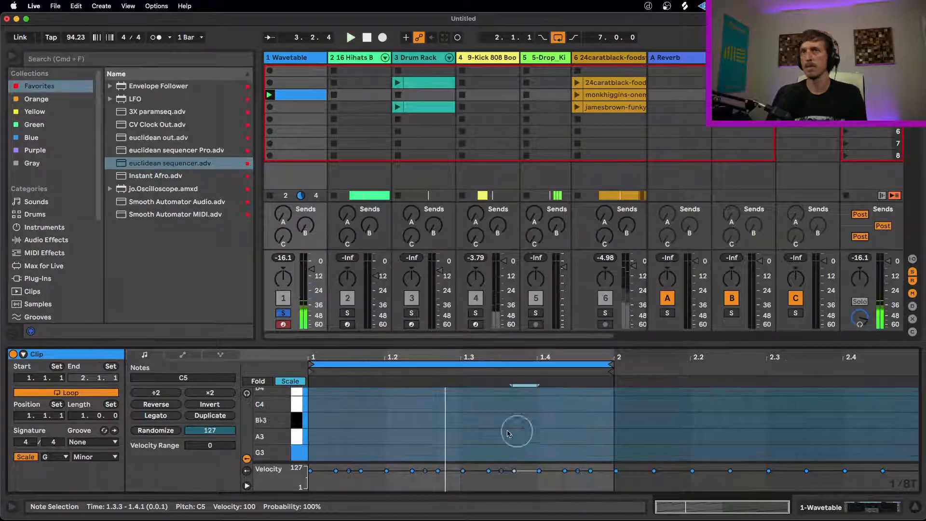
{"action": "scroll", "coordinate": [483, 428], "scroll_direction": "down", "scroll_amount": 8}
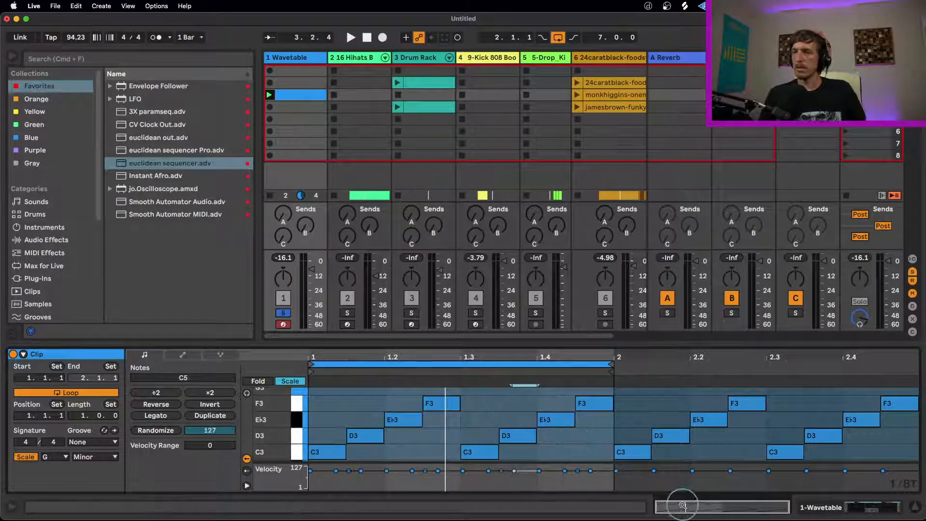
{"action": "scroll", "coordinate": [496, 409], "scroll_direction": "up", "scroll_amount": 1}
{"action": "scroll", "coordinate": [512, 393], "scroll_direction": "up", "scroll_amount": 1}
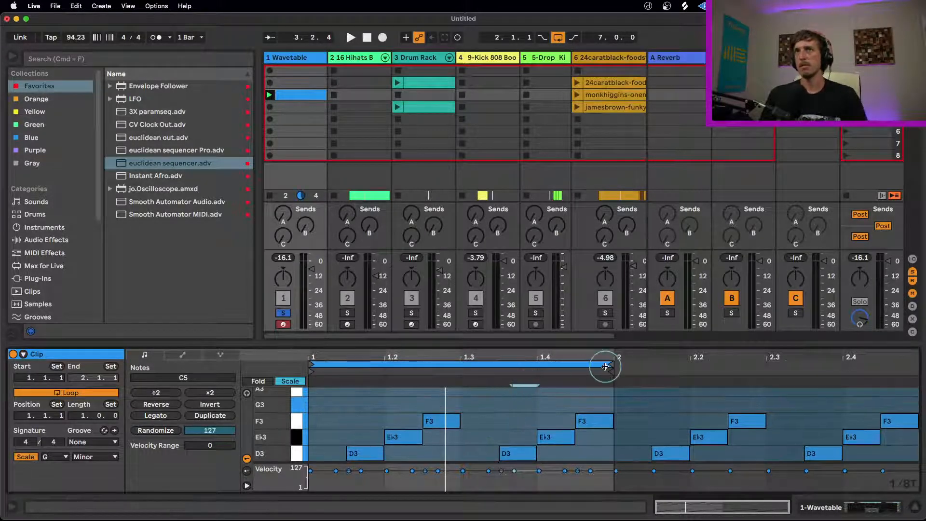
{"action": "left_click", "coordinate": [514, 419]}
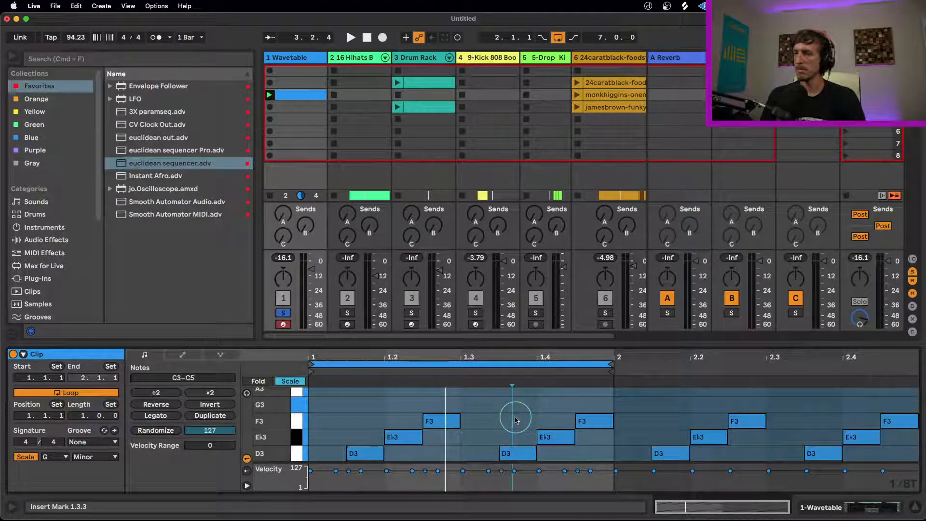
{"action": "scroll", "coordinate": [511, 417], "scroll_direction": "down", "scroll_amount": 10}
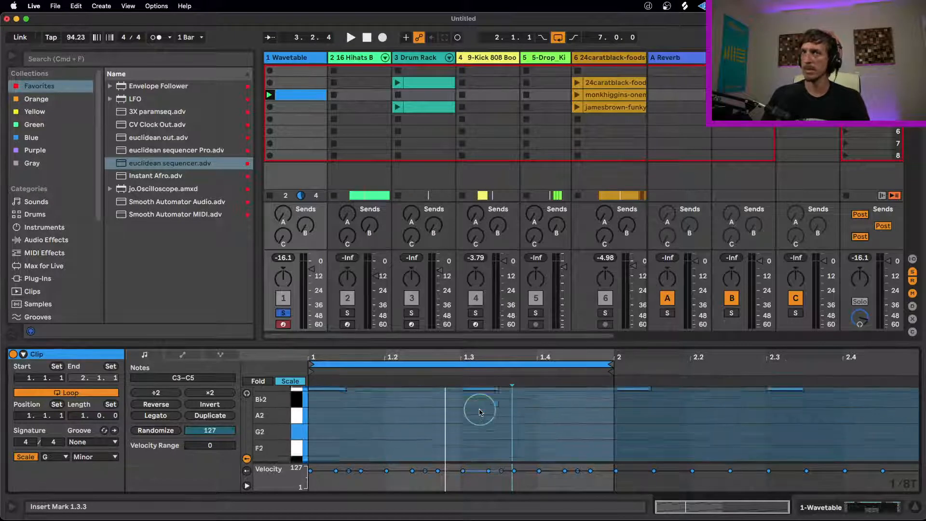
{"action": "scroll", "coordinate": [480, 411], "scroll_direction": "down", "scroll_amount": 10}
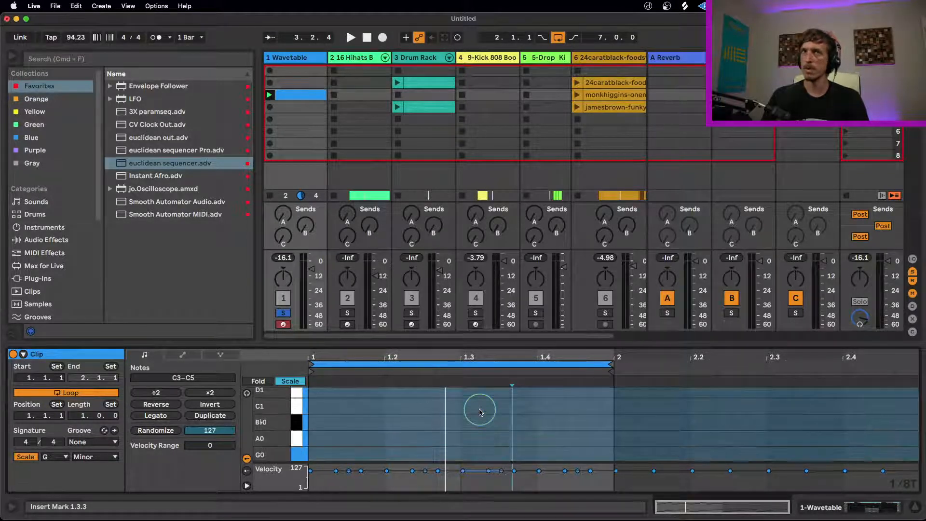
{"action": "scroll", "coordinate": [480, 411], "scroll_direction": "up", "scroll_amount": 20}
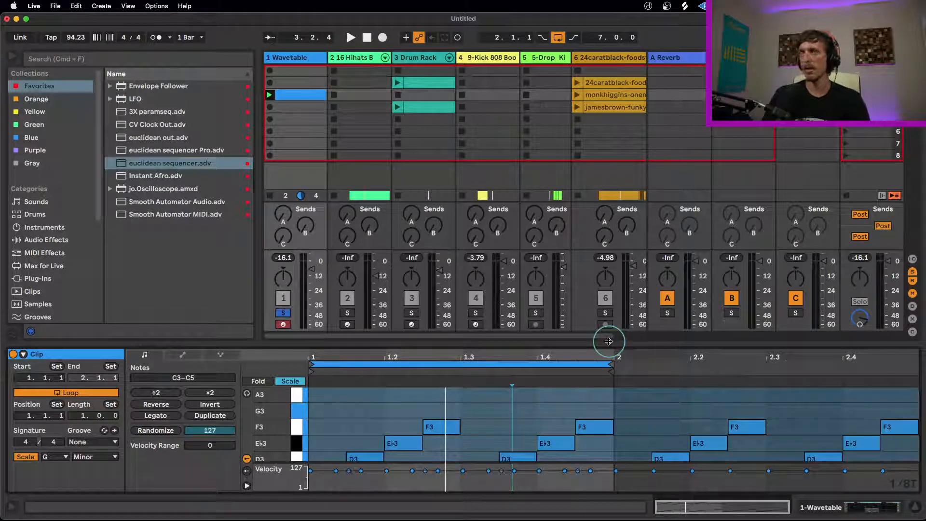
{"action": "left_click", "coordinate": [384, 407]}
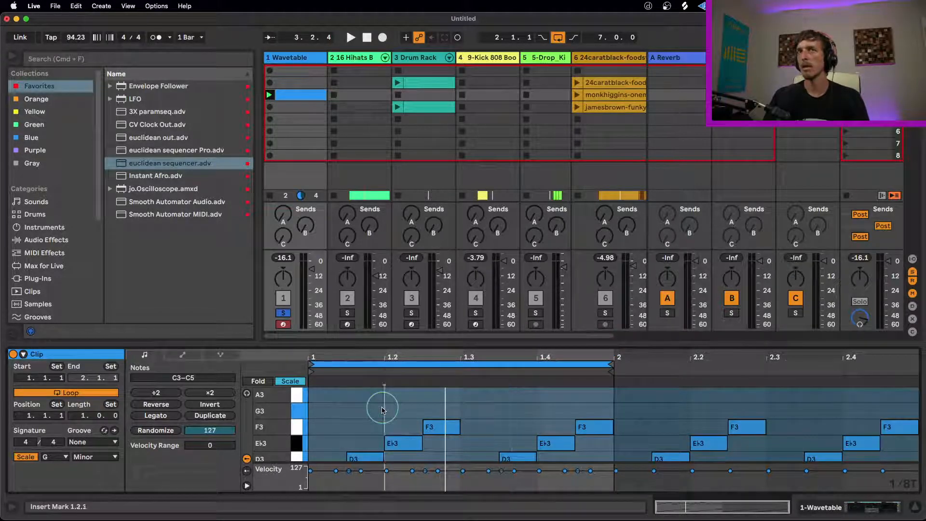
{"action": "scroll", "coordinate": [358, 416], "scroll_direction": "down", "scroll_amount": 1}
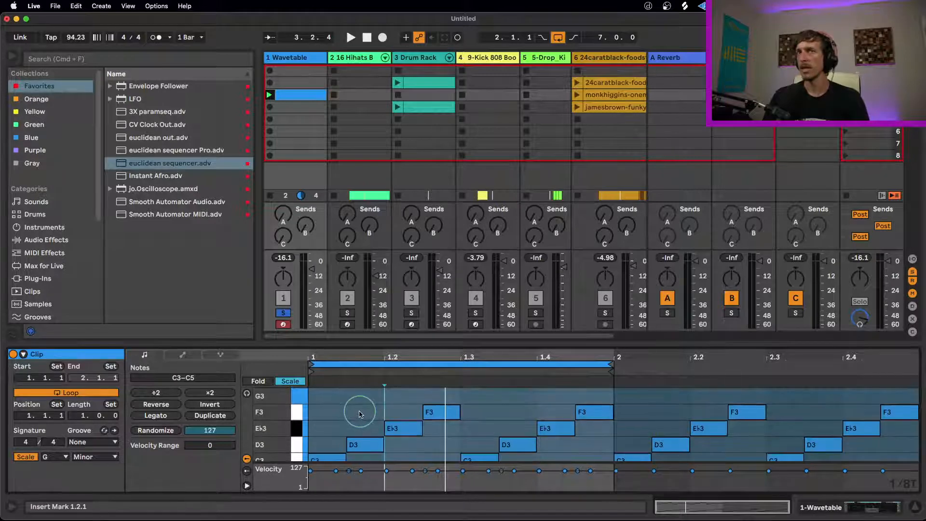
{"action": "scroll", "coordinate": [359, 414], "scroll_direction": "down", "scroll_amount": 1}
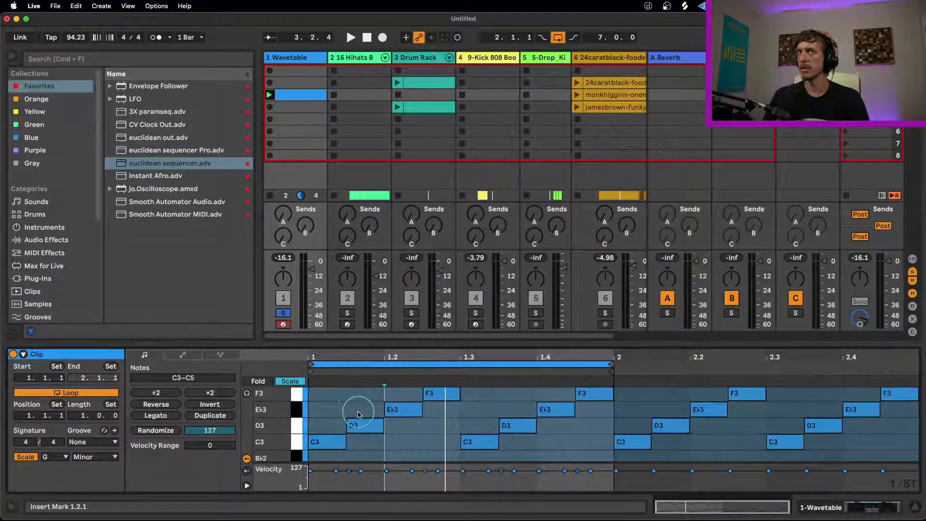
{"action": "left_click", "coordinate": [359, 414]}
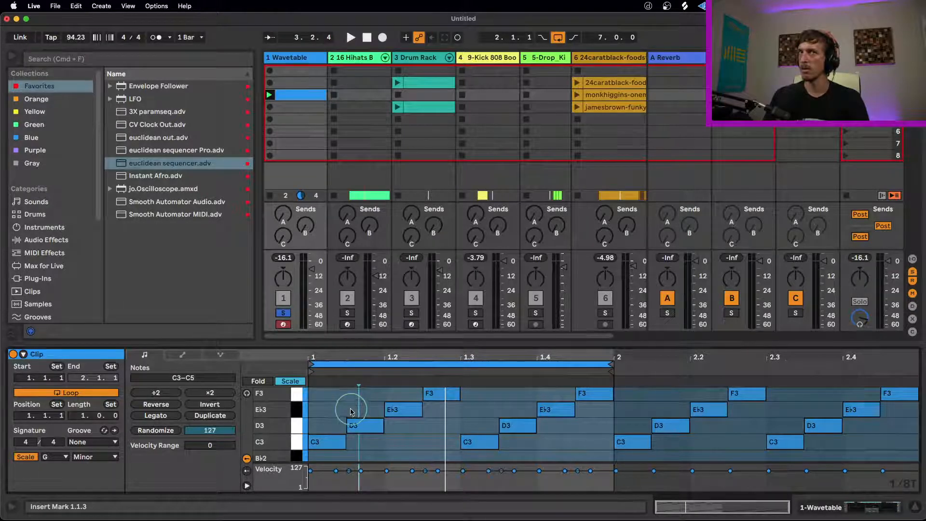
{"action": "scroll", "coordinate": [350, 412], "scroll_direction": "up", "scroll_amount": 1}
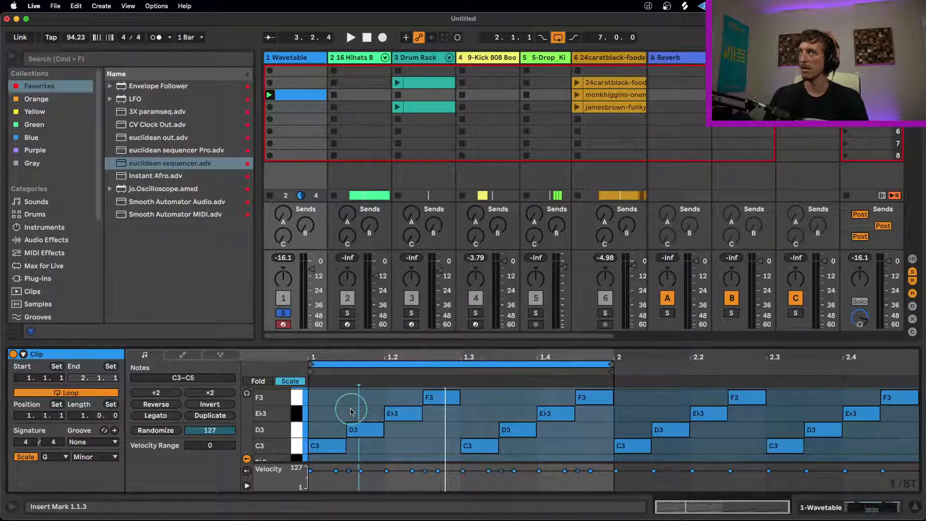